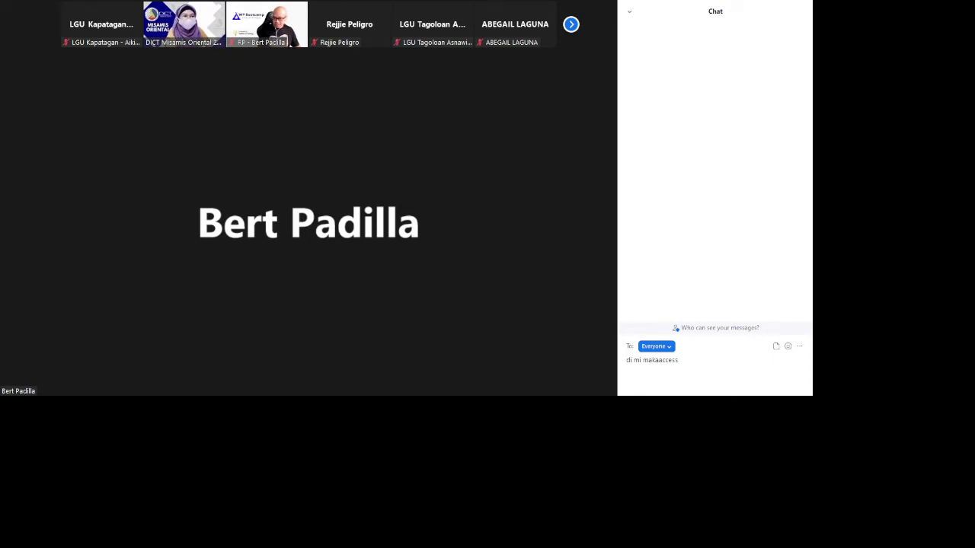
# Step: Replace the old draft and send 'doing fine sir' to everyone in the meeting chat
pyautogui.moveTo(680, 360); pyautogui.dragTo(626, 361)
pyautogui.write('fo')
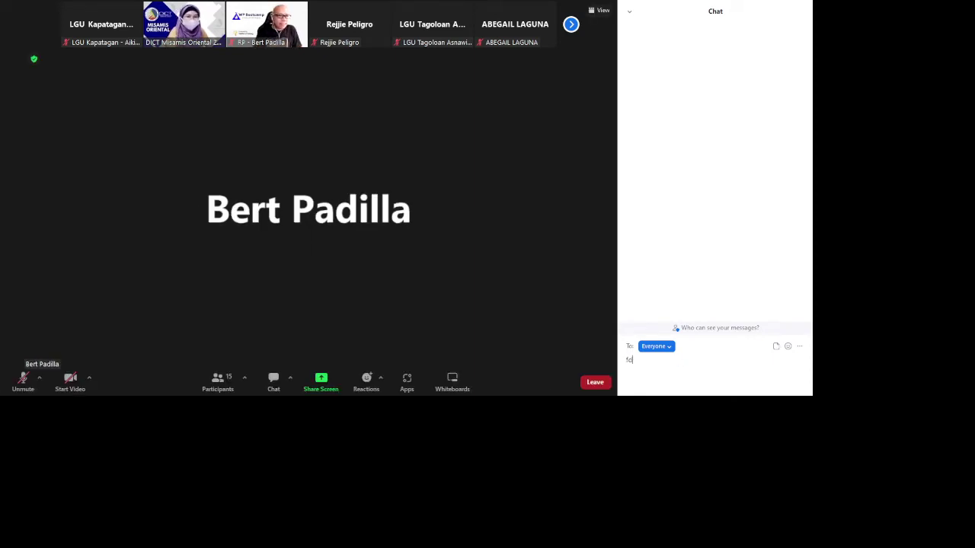
pyautogui.press('BackSpace')
pyautogui.press('BackSpace')
pyautogui.write('doing')
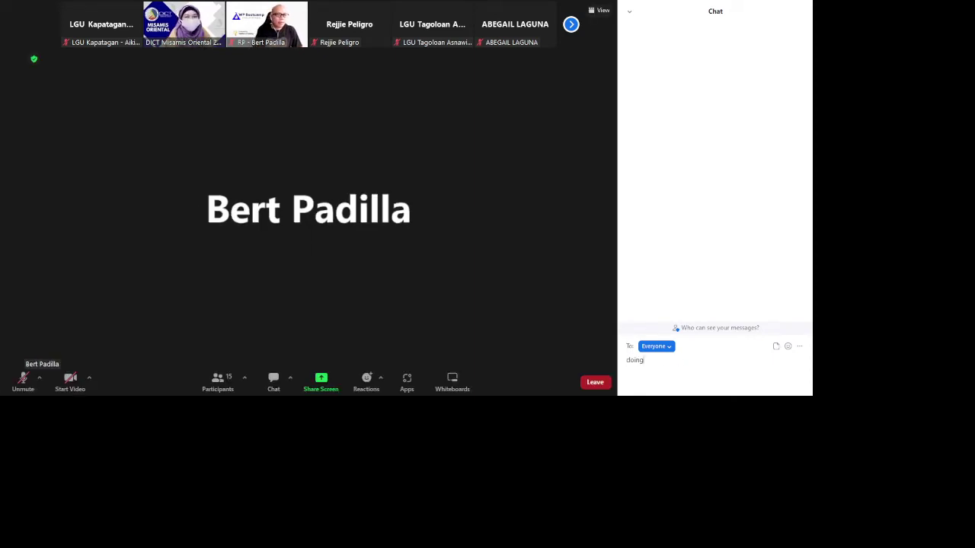
pyautogui.write(' fine sir')
pyautogui.press('Return')
# Step: Delete the leftover draft word 'morning' from the chat message box
pyautogui.write('m')
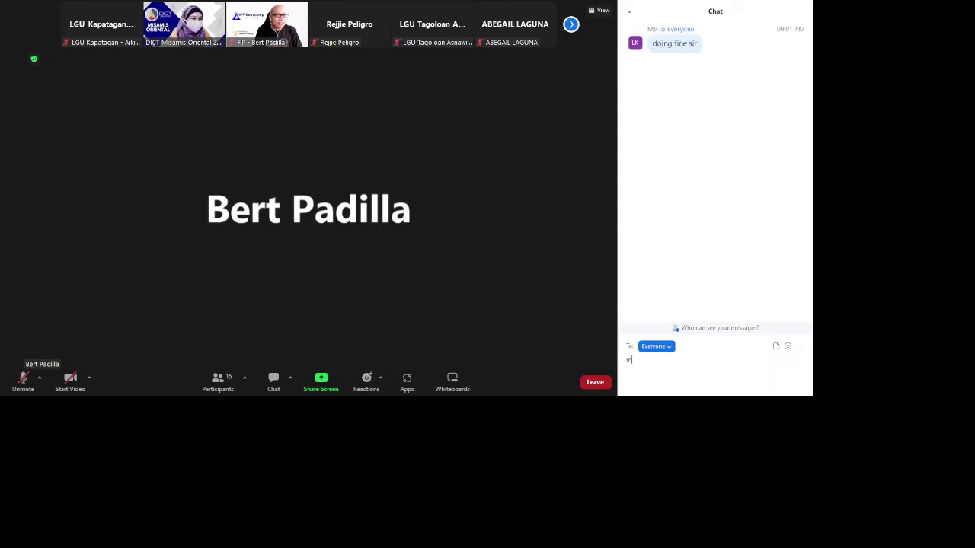
pyautogui.write('orning')
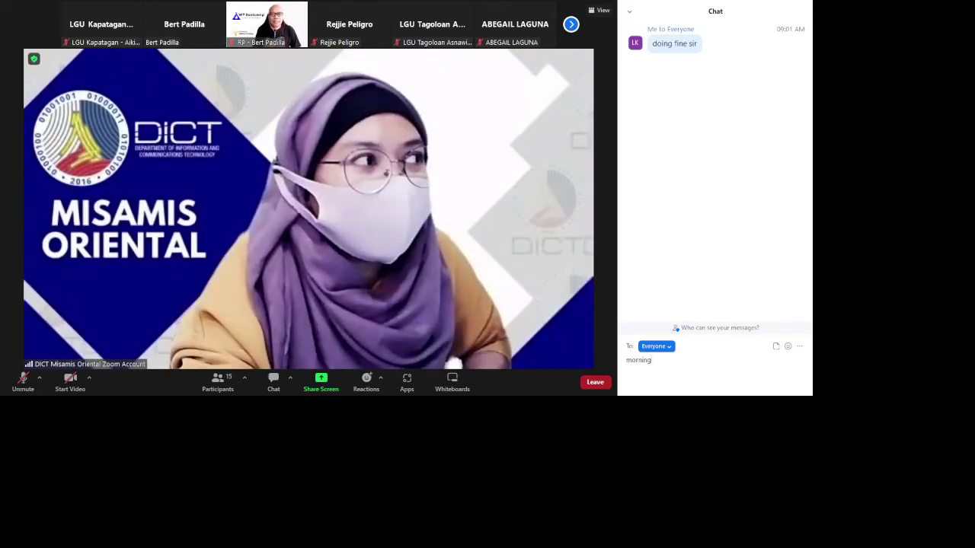
pyautogui.doubleClick(654, 360)
pyautogui.press('BackSpace')
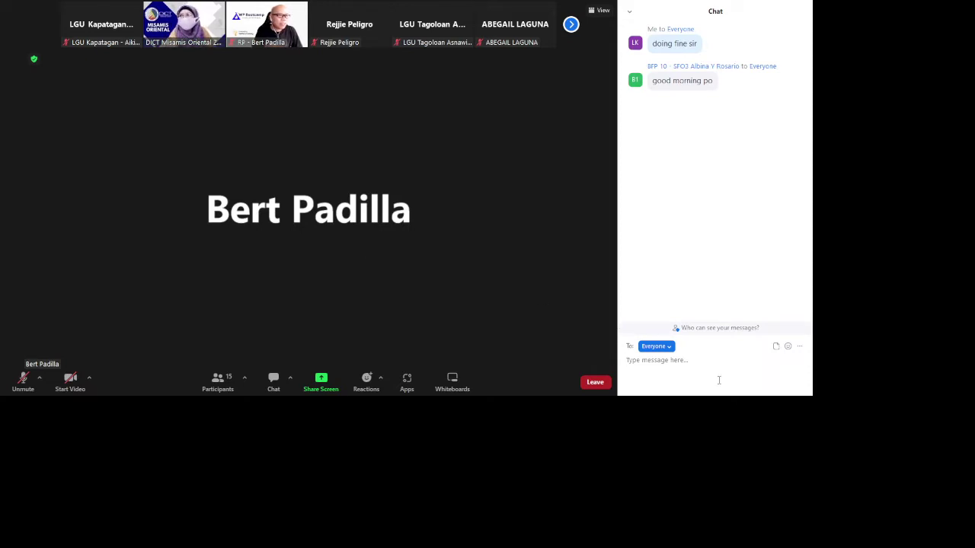
pyautogui.click(713, 364)
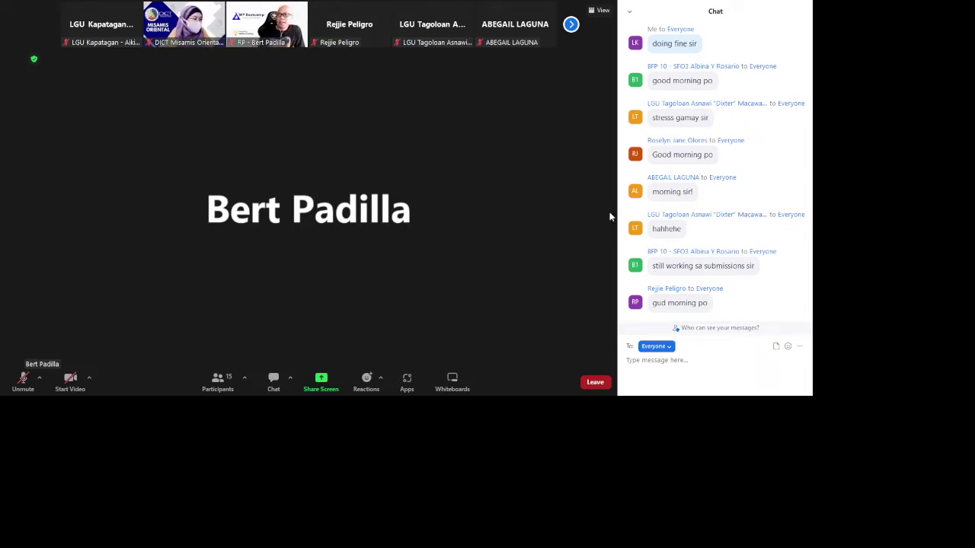
# Step: Discard the 'S' draft and send 'staging' to everyone in the meeting chat
pyautogui.click(688, 375)
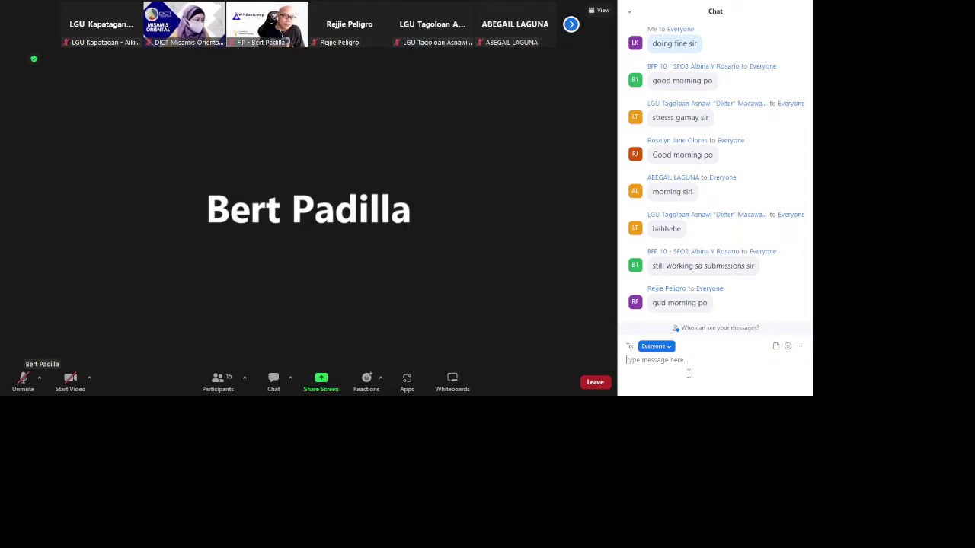
pyautogui.write('Sir')
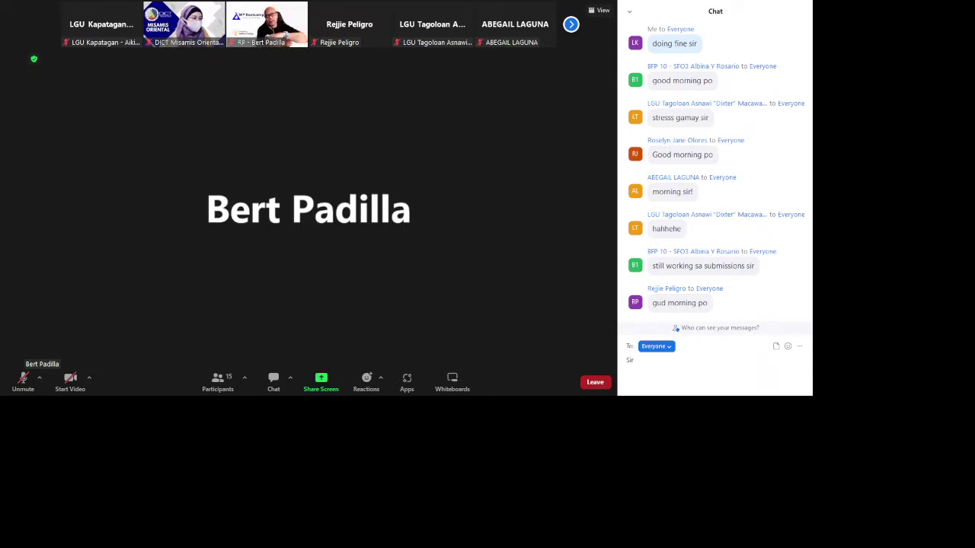
pyautogui.press('BackSpace')
pyautogui.press('BackSpace')
pyautogui.press('BackSpace')
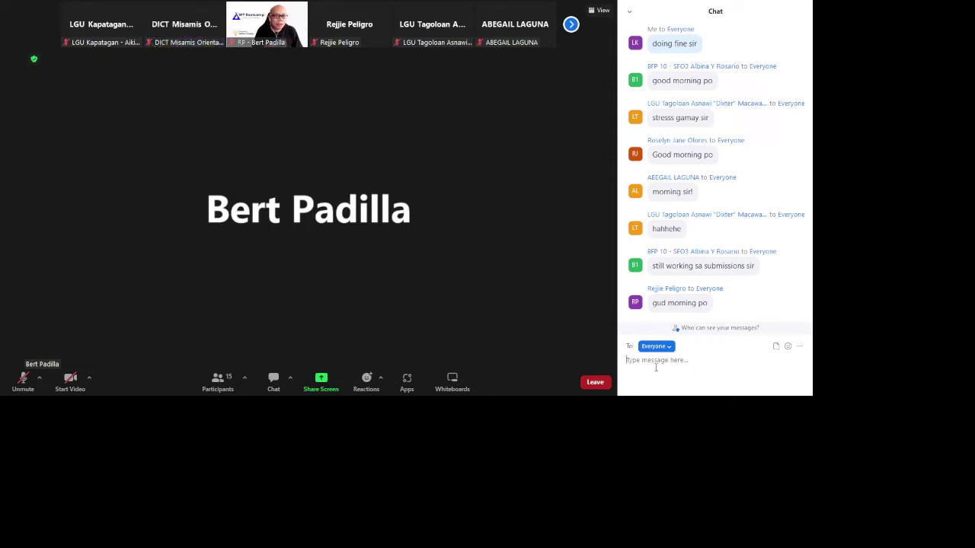
pyautogui.write('staging')
pyautogui.press('Return')
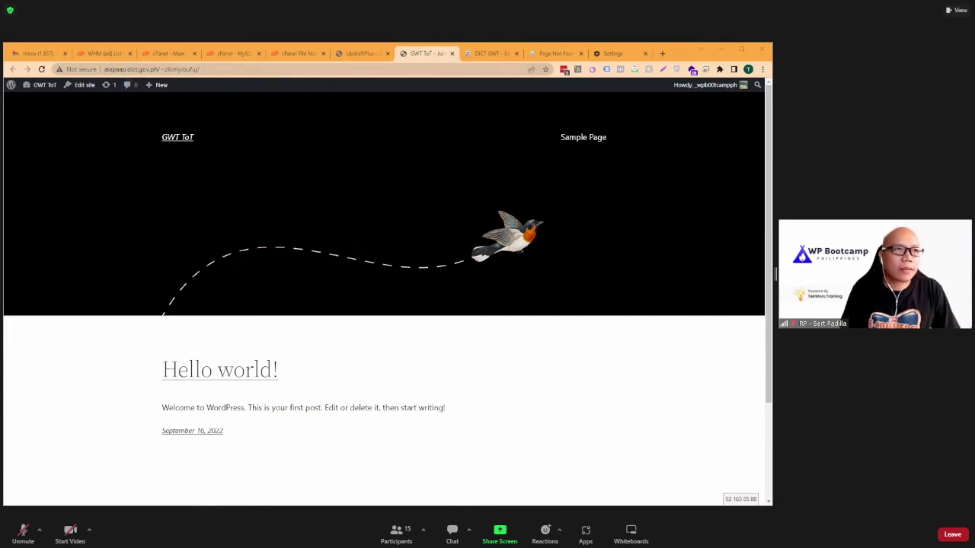
# Step: Underline the GWT ToT site's web address with an annotation stroke
pyautogui.moveTo(100, 69)
pyautogui.mouseDown()
pyautogui.moveTo(213, 71)
pyautogui.moveTo(151, 79)
pyautogui.moveTo(97, 69)
pyautogui.mouseUp()
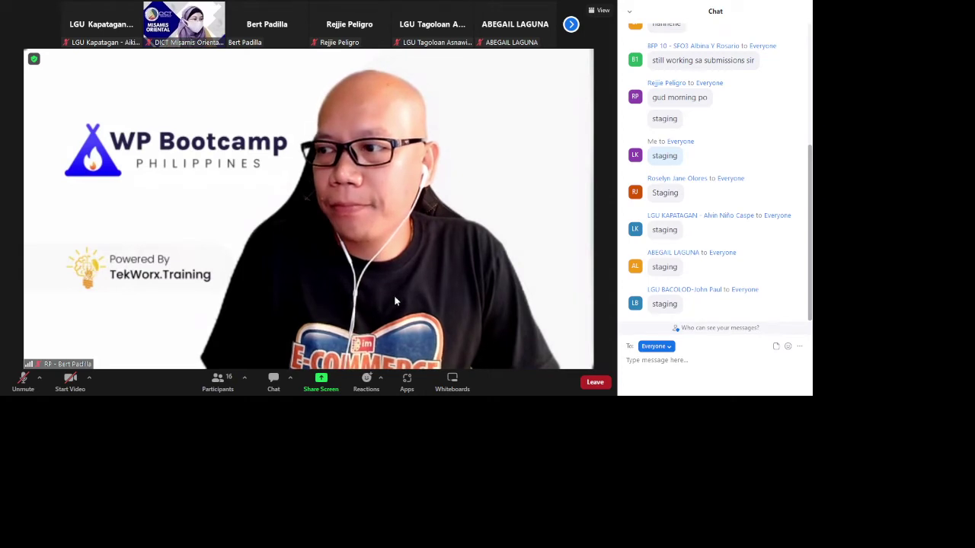
# Step: Start a chat message reading 'sir ask ko lan'
pyautogui.click(672, 364)
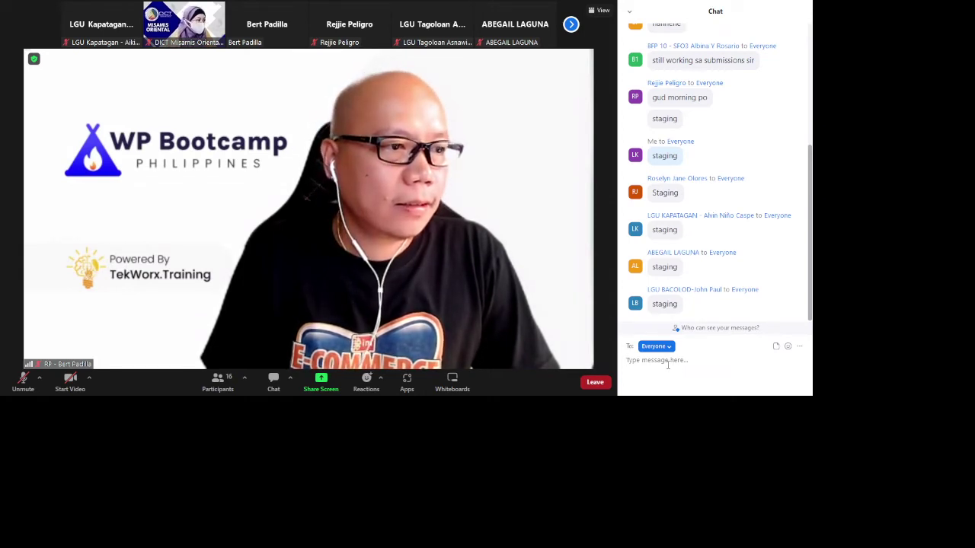
pyautogui.write('sir ask ko lan')
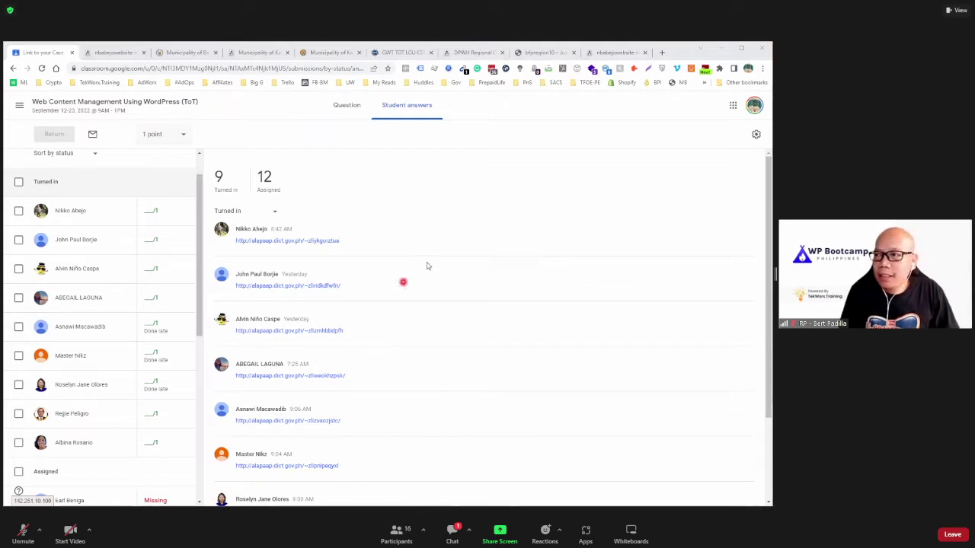
# Step: Review the Student answers list, then bring up the student's site tab with its URL selected
pyautogui.scroll(-3, 415, 293)
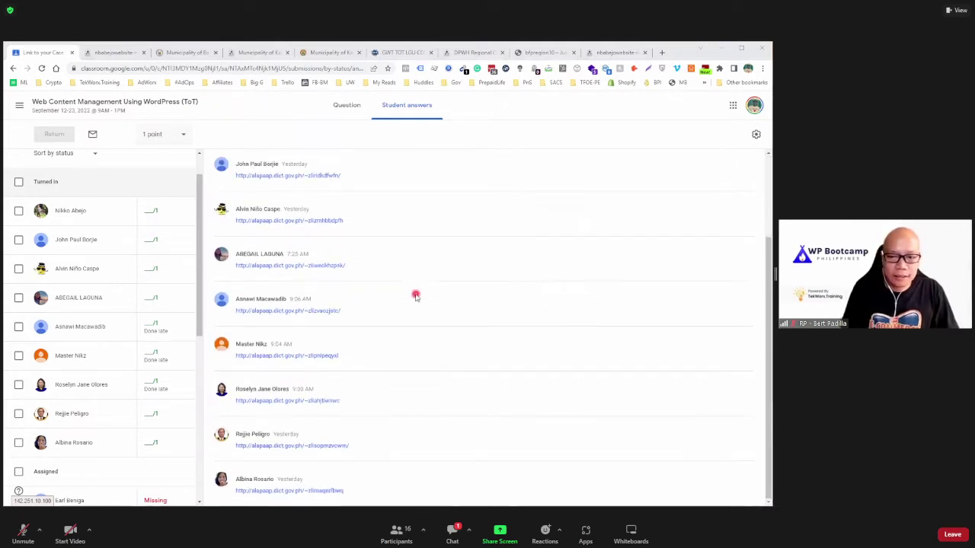
pyautogui.scroll(3, 376, 320)
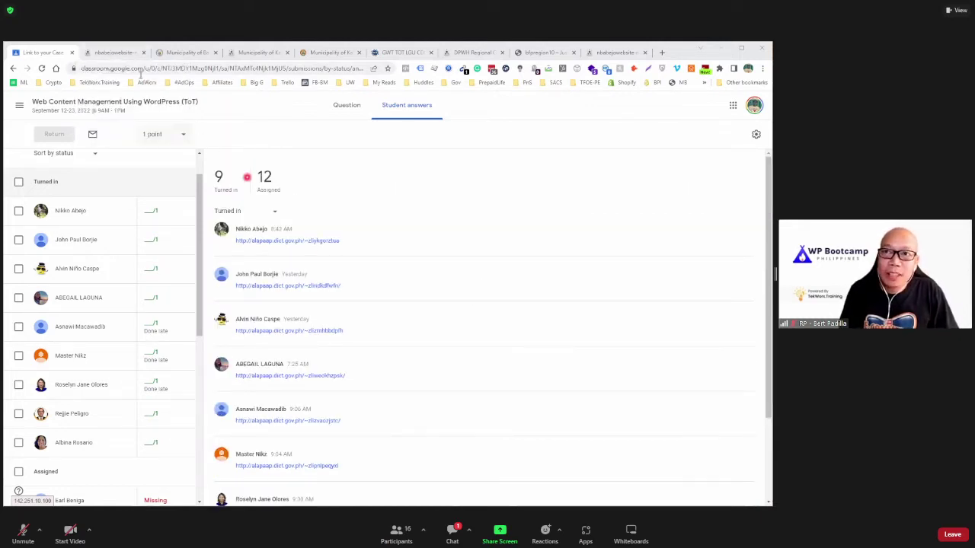
pyautogui.click(116, 55)
pyautogui.click(228, 69)
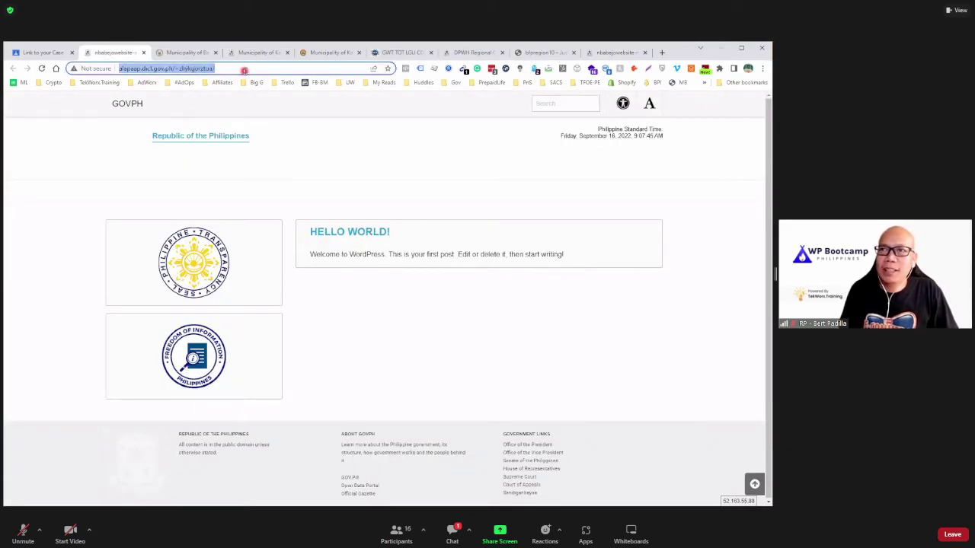
# Step: Highlight the student's path in the GOVPH site's address, then clear the selection
pyautogui.click(244, 71)
pyautogui.click(71, 272)
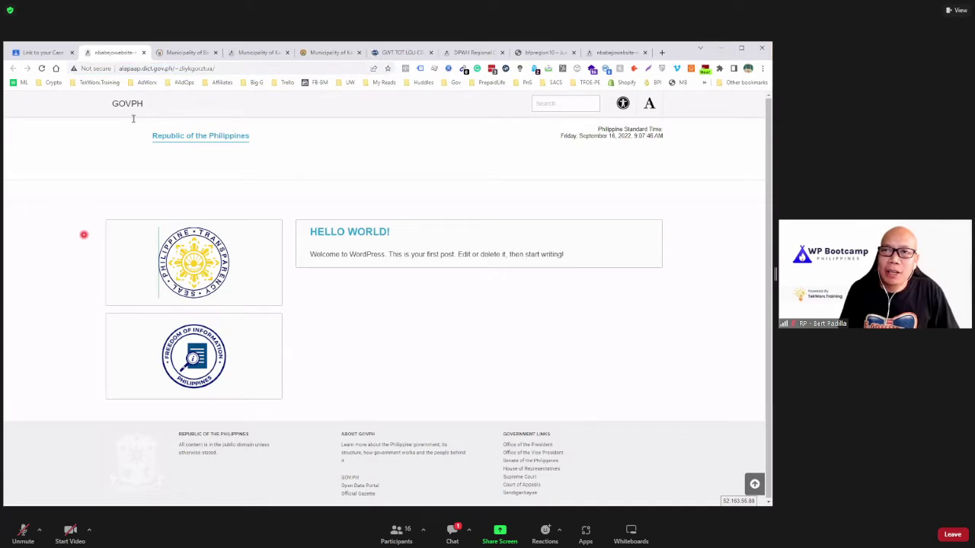
pyautogui.moveTo(222, 68); pyautogui.dragTo(177, 68)
pyautogui.click(54, 265)
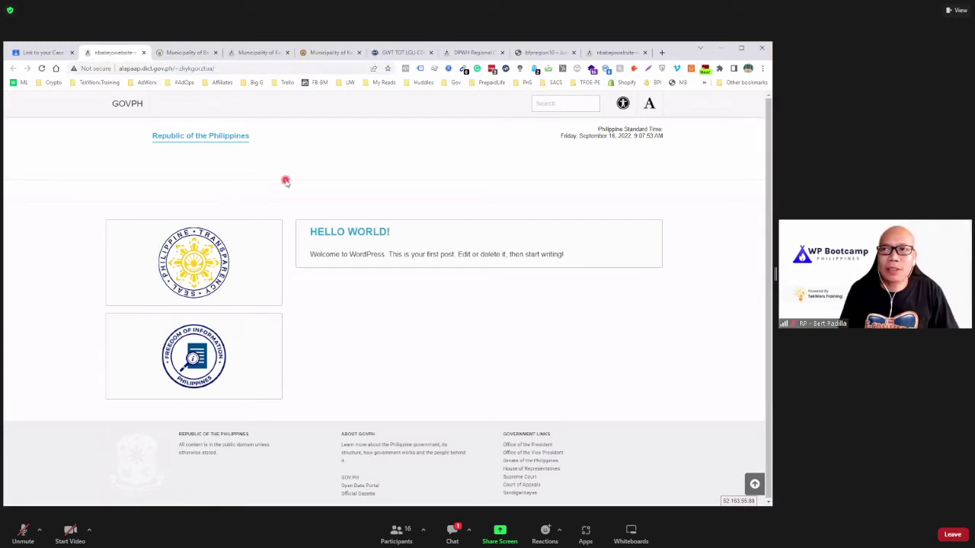
pyautogui.click(56, 57)
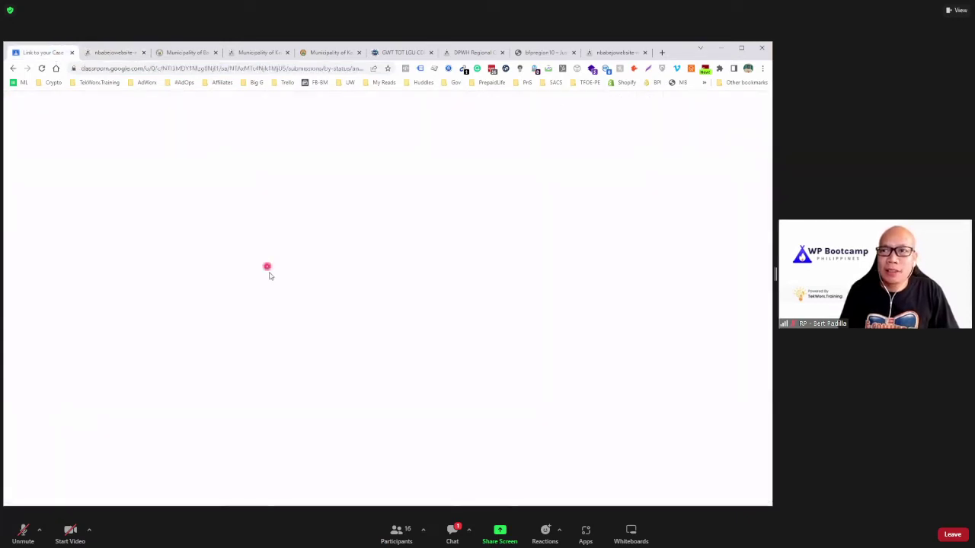
pyautogui.scroll(-3, 364, 362)
pyautogui.scroll(3, 366, 381)
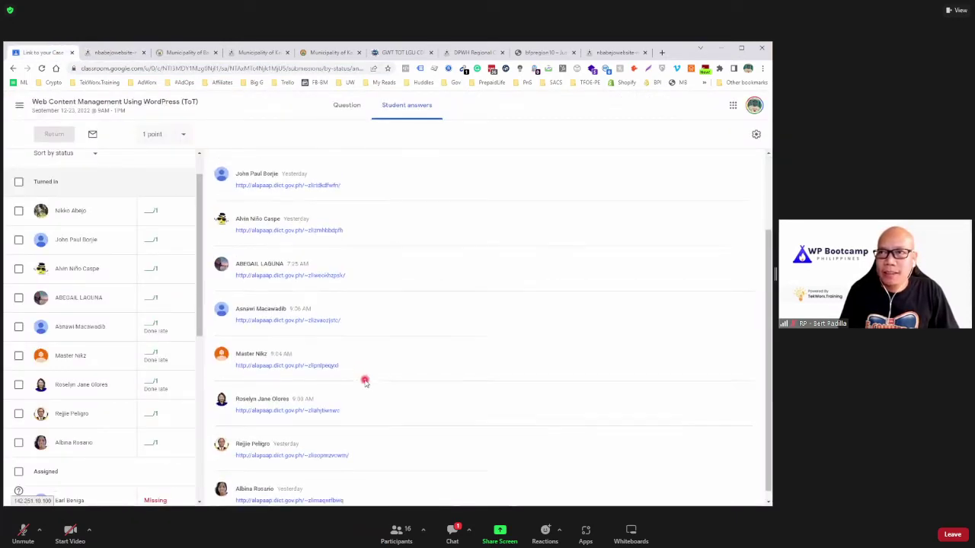
pyautogui.scroll(-3, 365, 381)
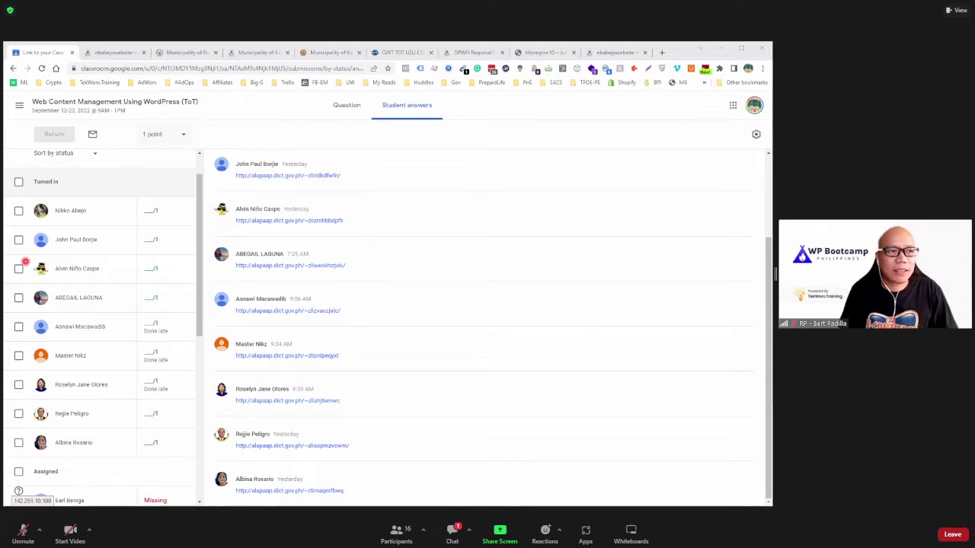
pyautogui.scroll(2, 392, 251)
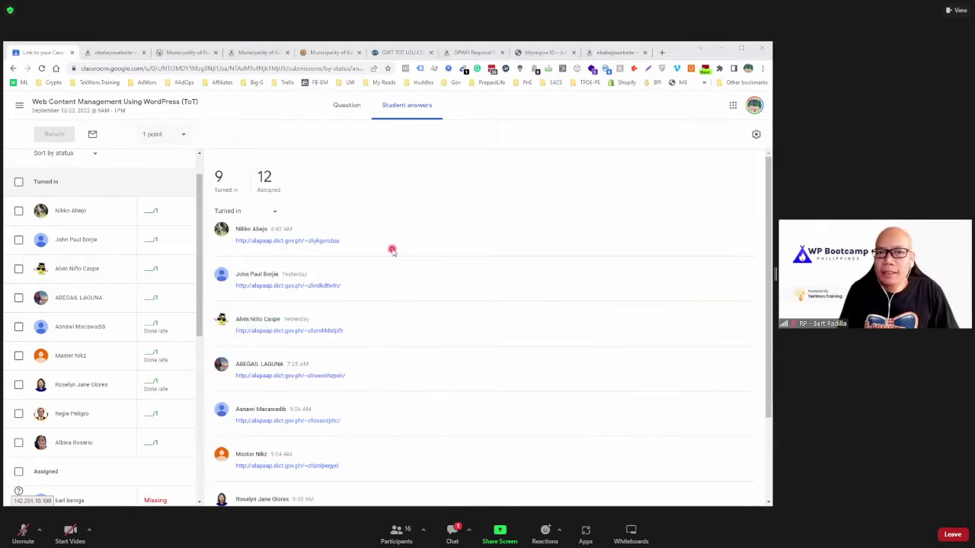
pyautogui.scroll(-3, 416, 270)
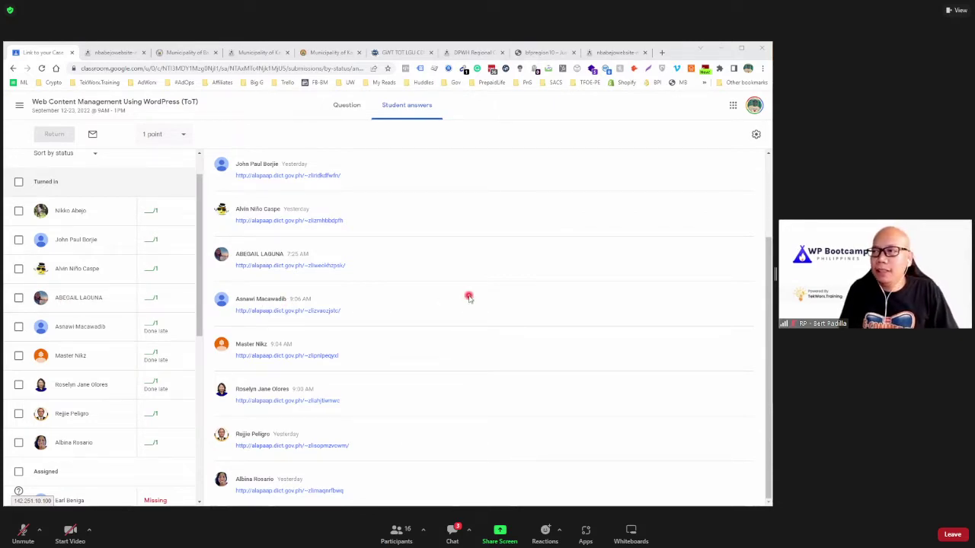
# Step: Reload the student's site, then bring up the cPanel - Accounts spreadsheet
pyautogui.click(112, 52)
pyautogui.click(238, 70)
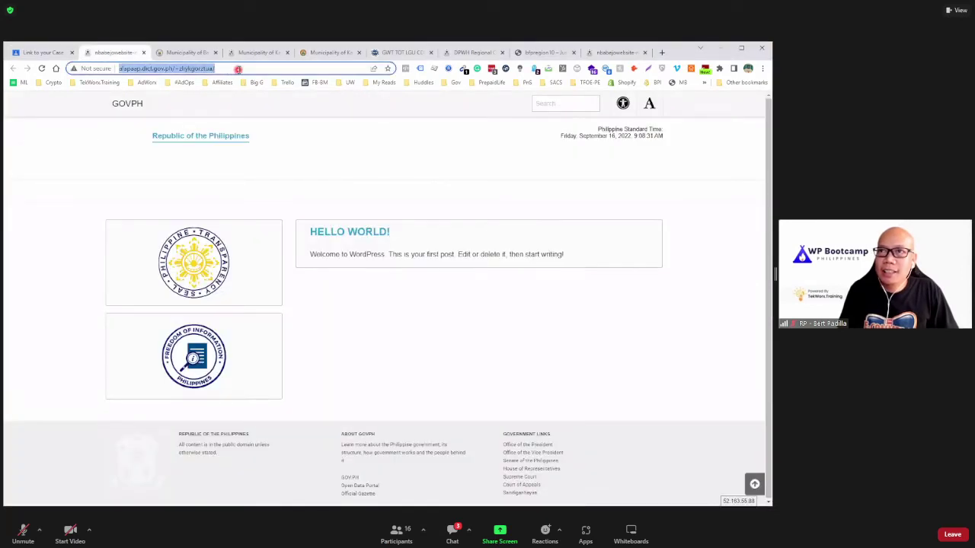
pyautogui.press('Return')
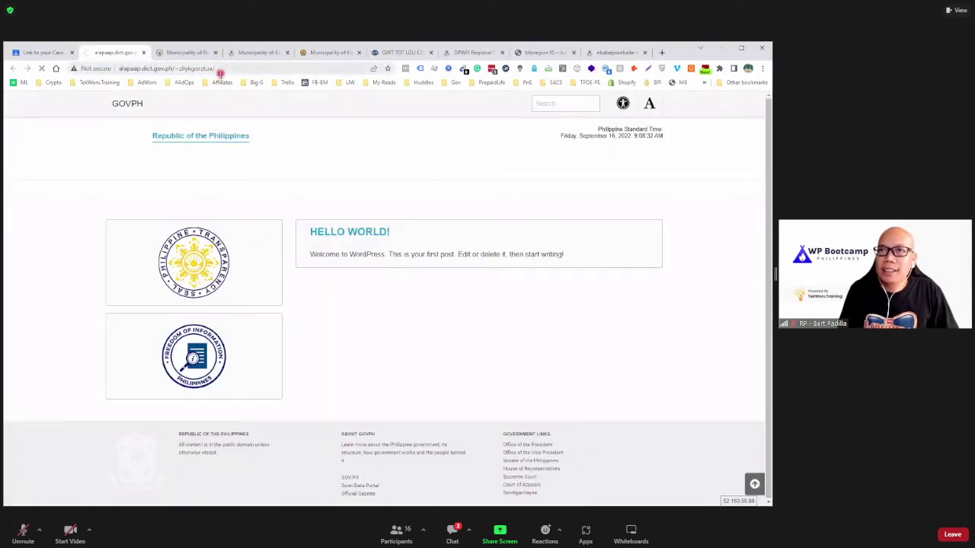
pyautogui.click(249, 68)
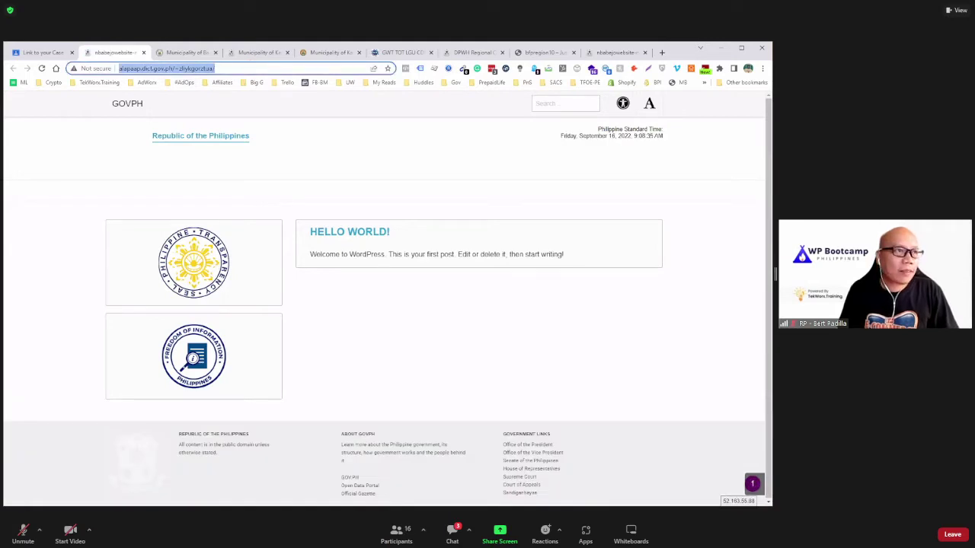
pyautogui.hotkey('alt', 'Tab')
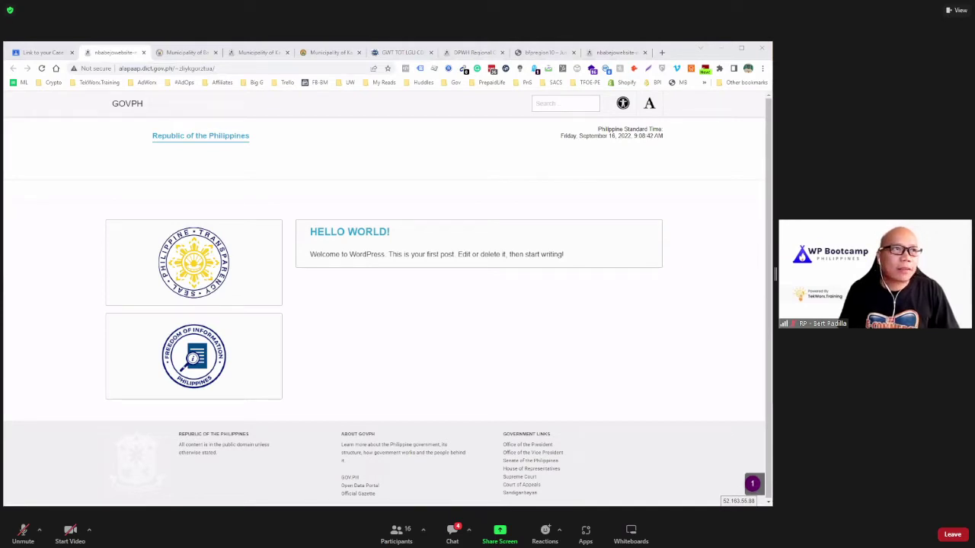
pyautogui.click(181, 193)
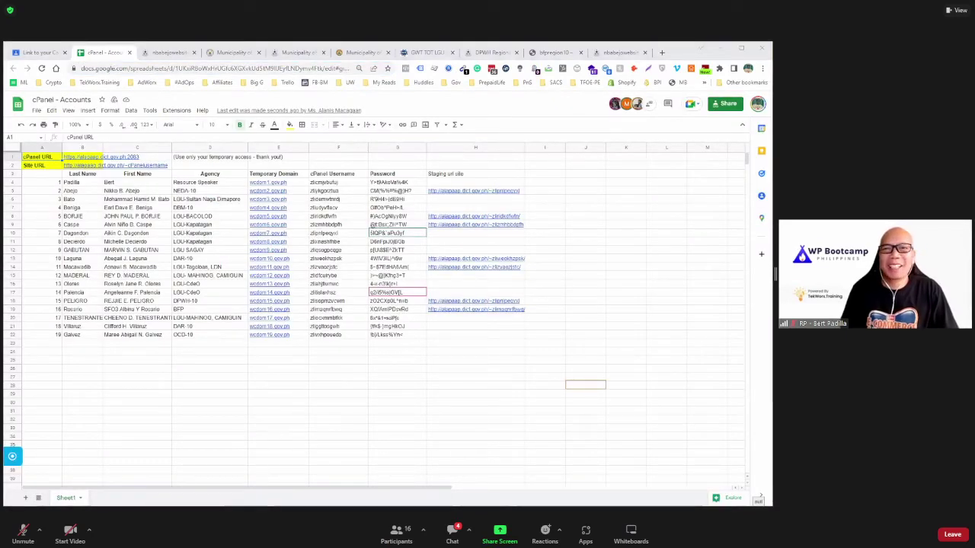
# Step: Search the sheet for the site's copied username and fill the header cell green
pyautogui.click(347, 175)
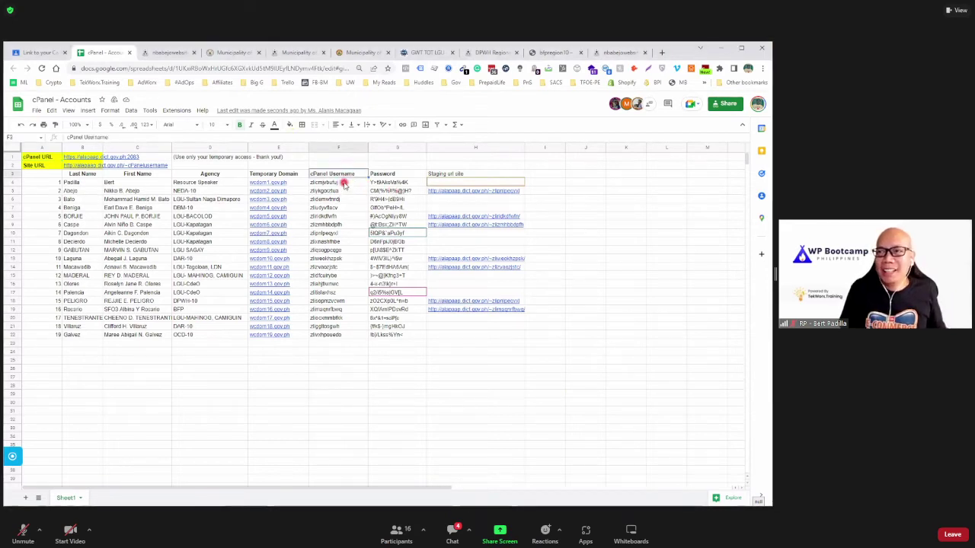
pyautogui.click(172, 53)
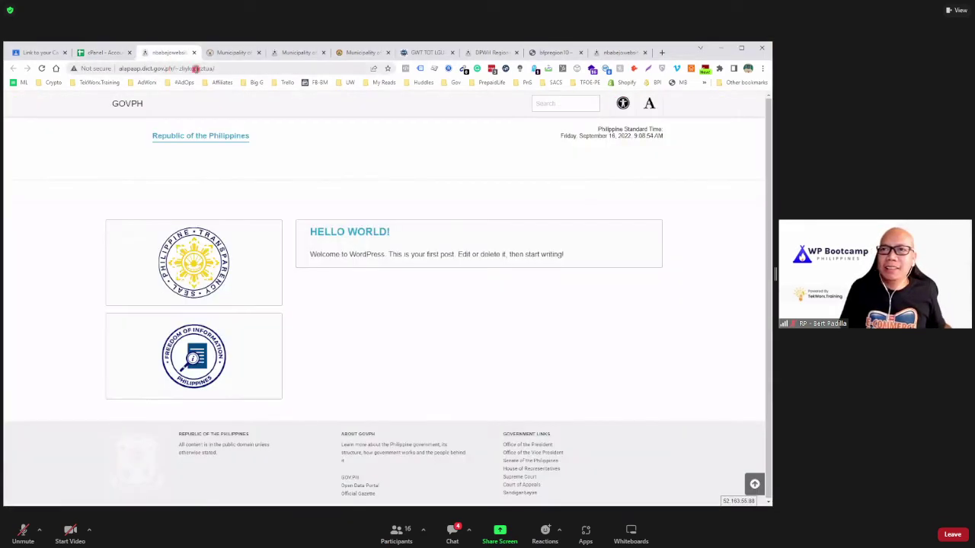
pyautogui.doubleClick(195, 68)
pyautogui.click(108, 52)
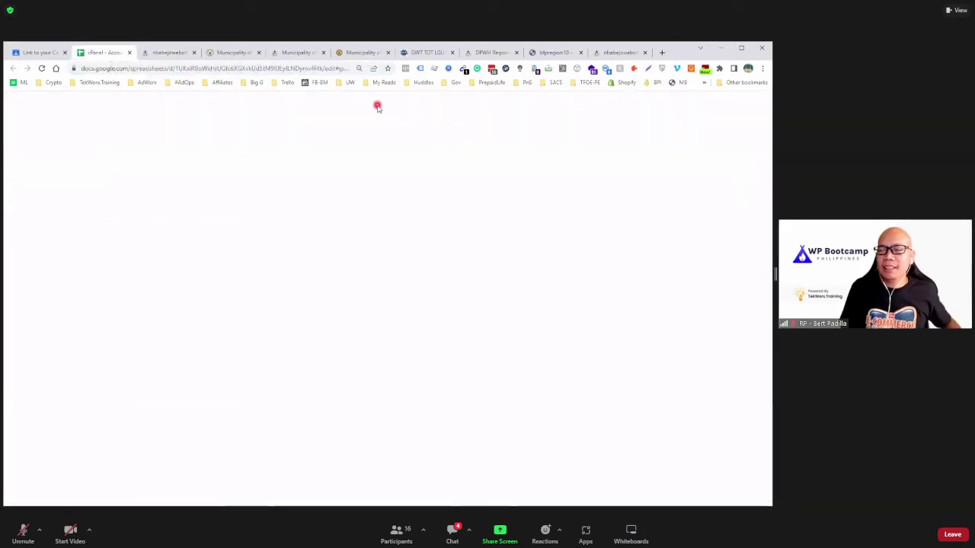
pyautogui.hotkey('ctrl', 'f')
pyautogui.write('zlyirgerrtua')
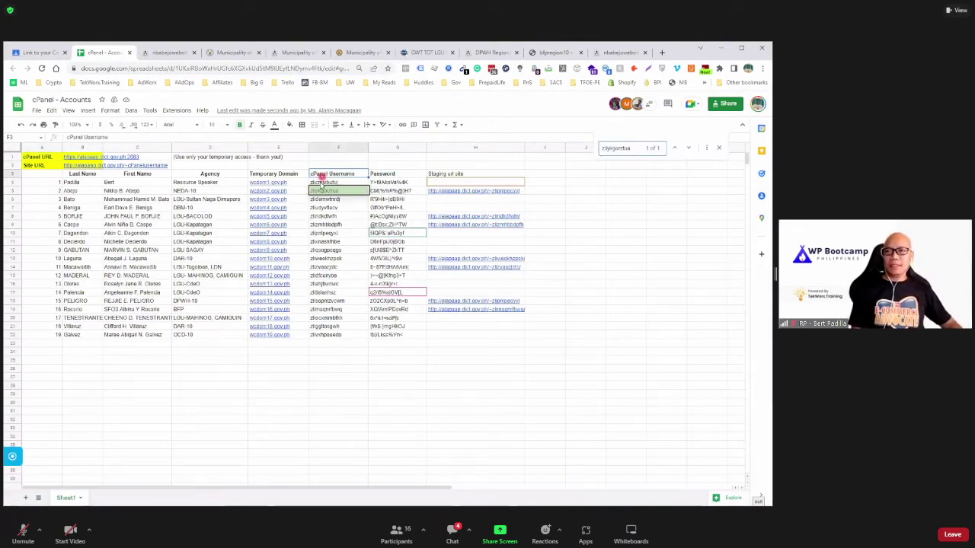
pyautogui.click(290, 125)
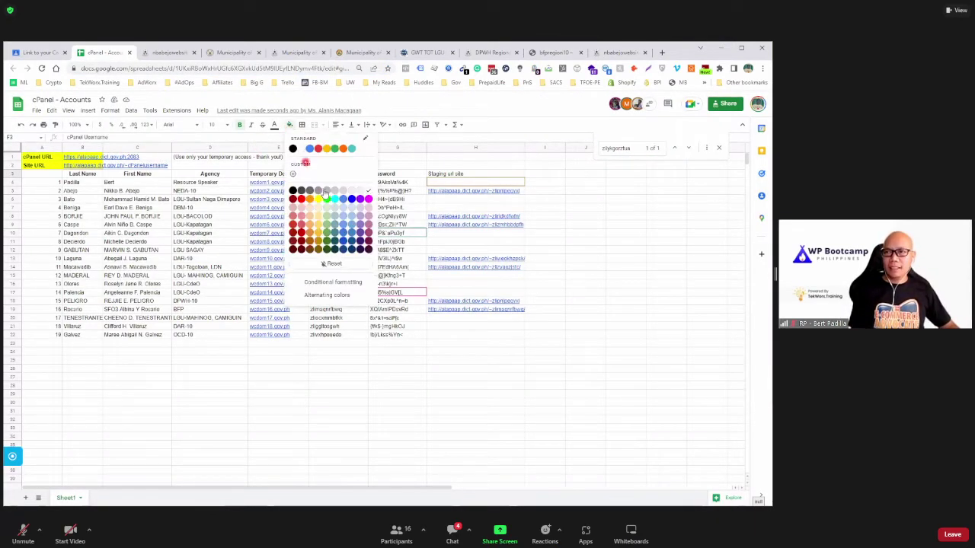
pyautogui.click(328, 200)
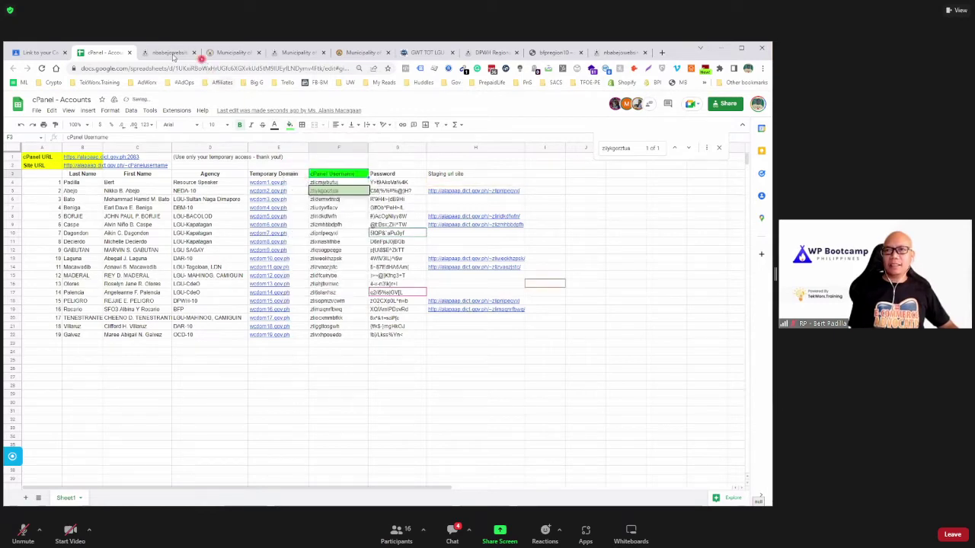
# Step: Check the Bacolod site and fill its matching username cell F8 bright green
pyautogui.click(182, 53)
pyautogui.click(222, 53)
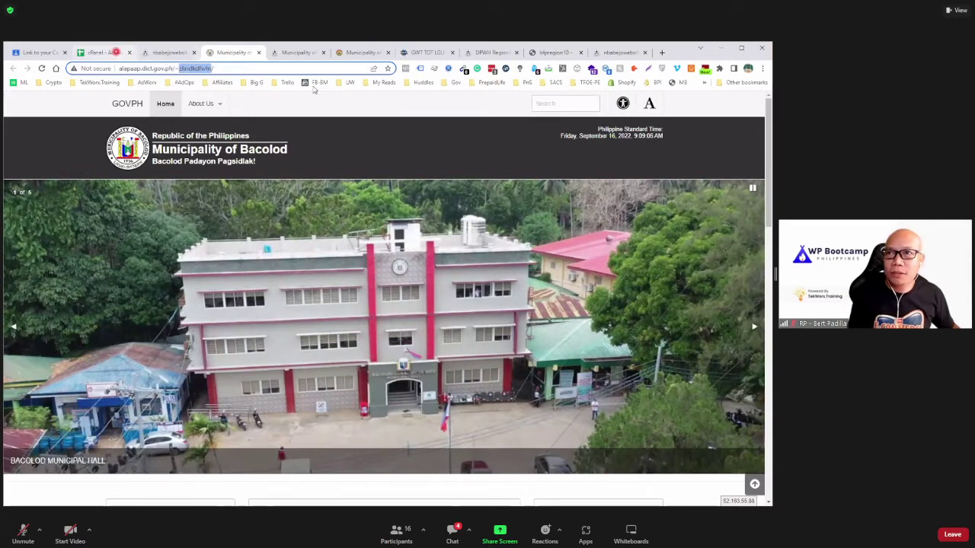
pyautogui.click(122, 54)
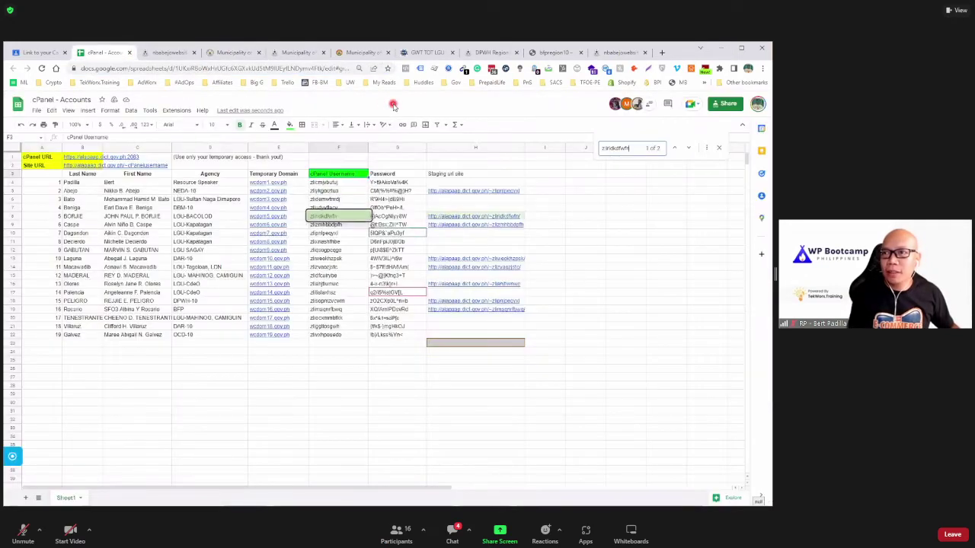
pyautogui.click(325, 219)
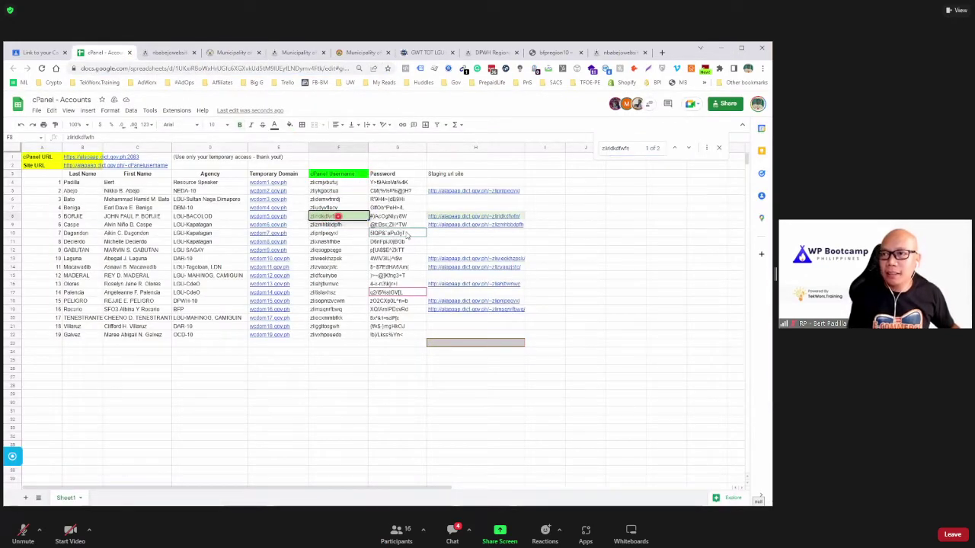
pyautogui.click(289, 125)
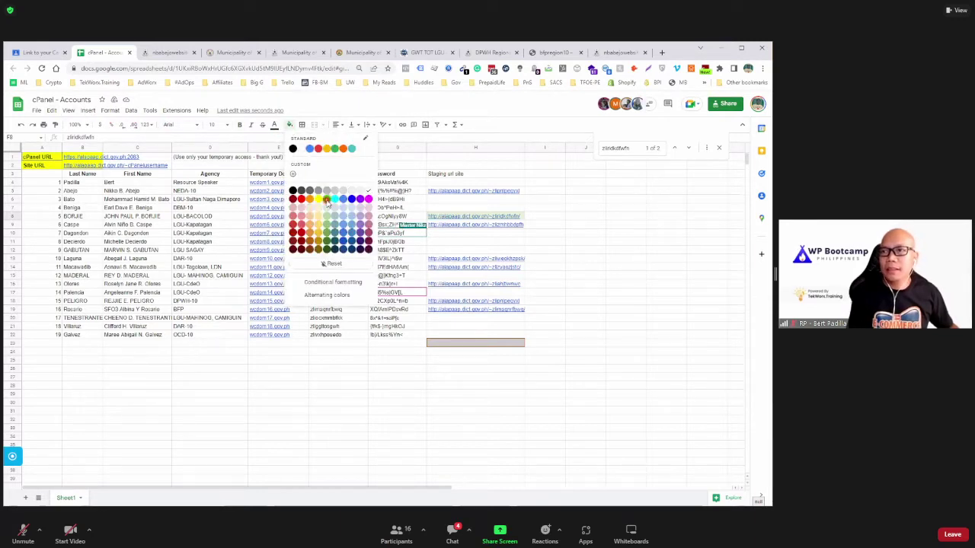
pyautogui.click(327, 199)
# Step: Reset the cPanel Username header cell's fill back to white
pyautogui.click(335, 173)
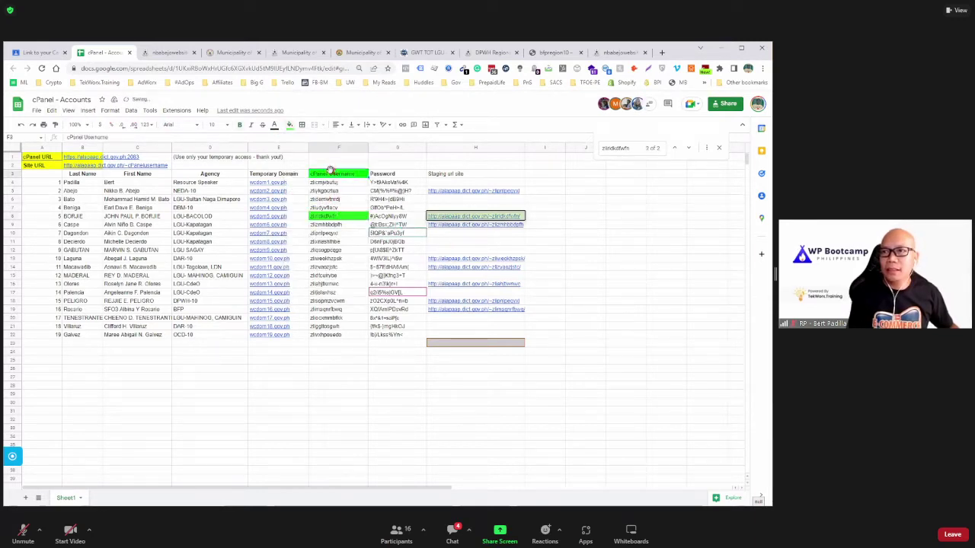
pyautogui.click(290, 125)
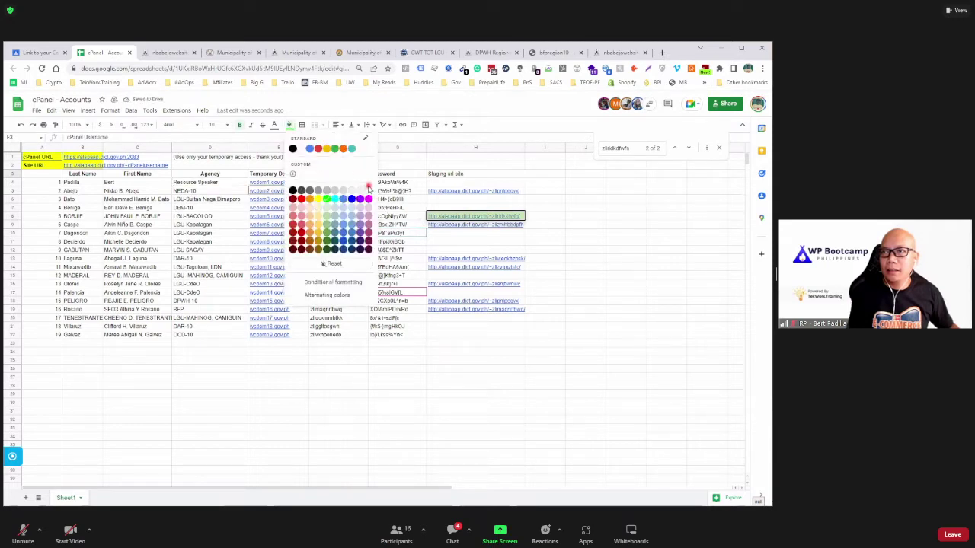
pyautogui.click(327, 199)
pyautogui.click(292, 125)
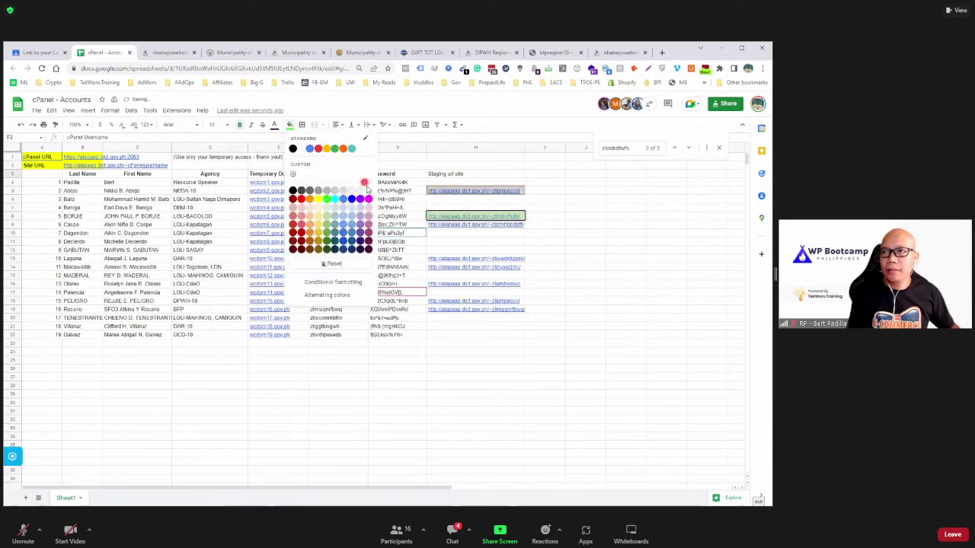
pyautogui.click(371, 192)
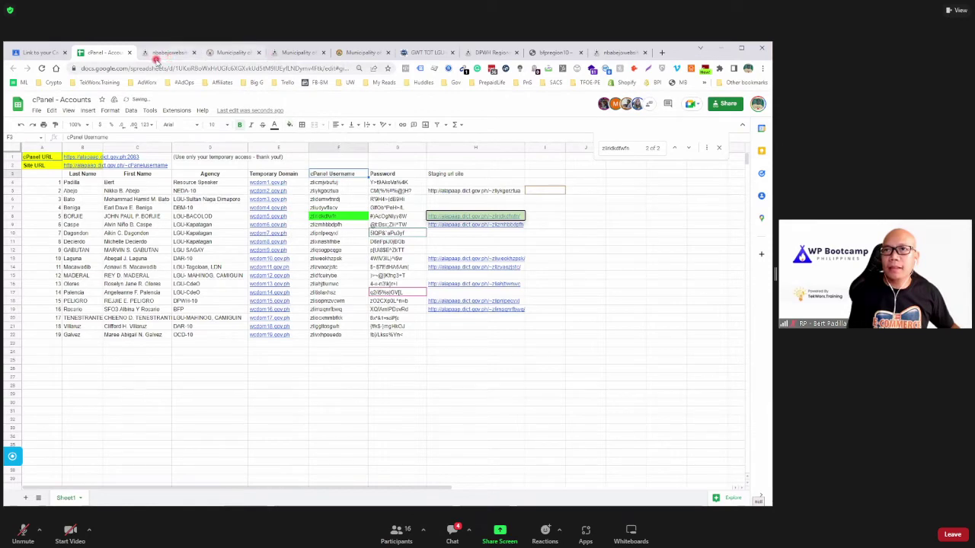
pyautogui.click(169, 53)
# Step: Find the default GOVPH site's username in the sheet and fill cell F5 green
pyautogui.click(41, 52)
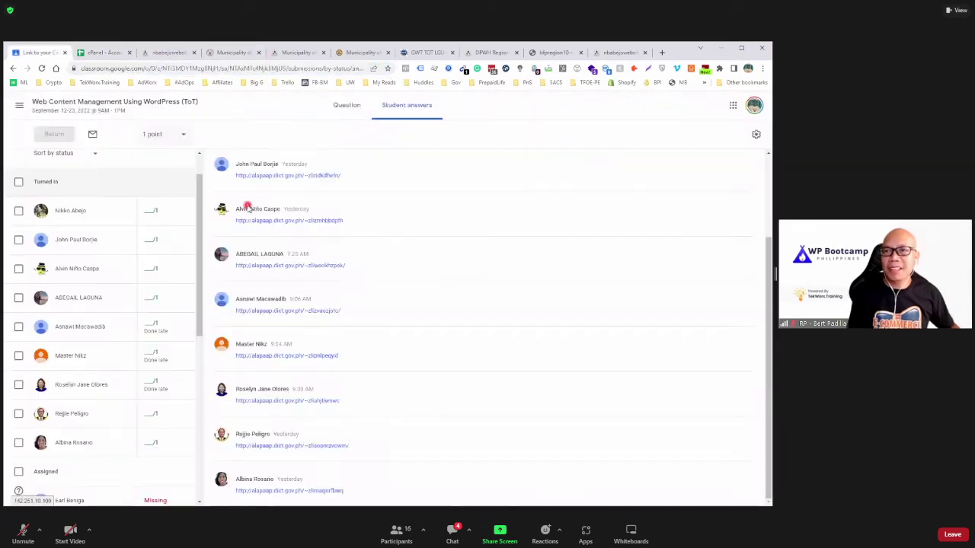
pyautogui.scroll(3, 246, 205)
pyautogui.click(176, 56)
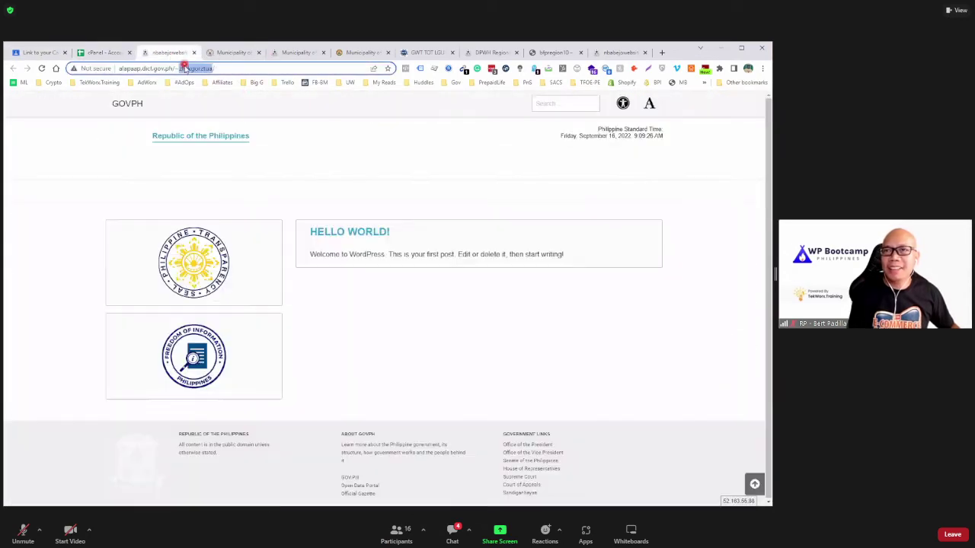
pyautogui.doubleClick(185, 69)
pyautogui.hotkey('ctrl', 'c')
pyautogui.click(86, 53)
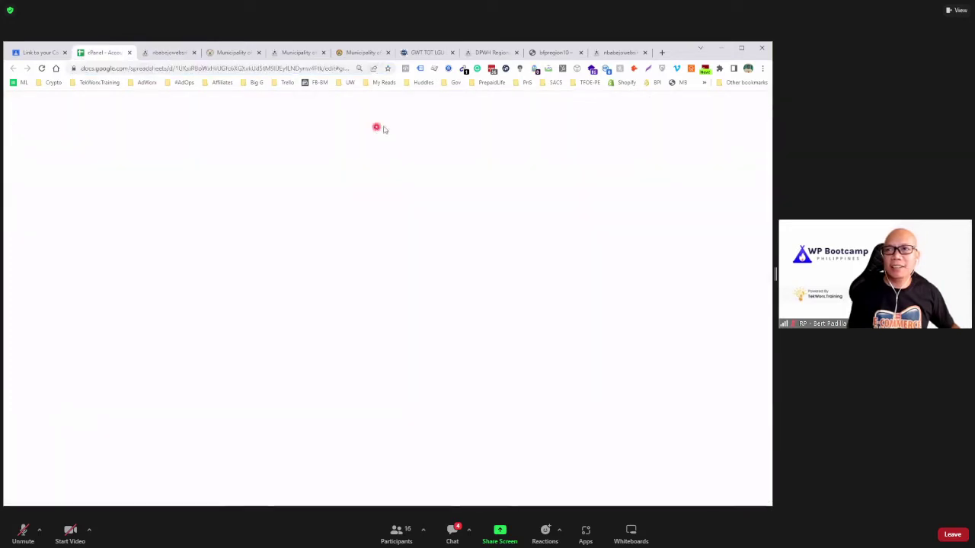
pyautogui.hotkey('ctrl', 'f')
pyautogui.hotkey('ctrl', 'v')
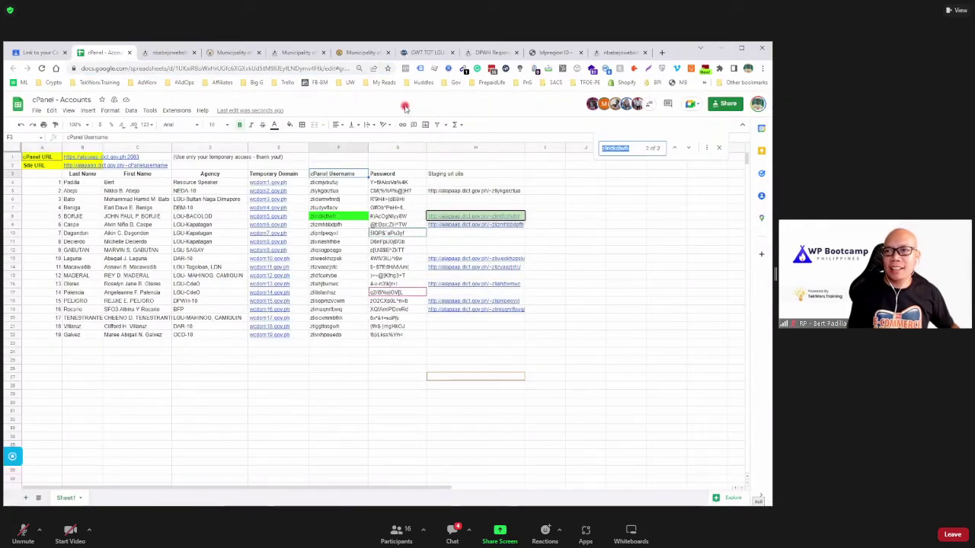
pyautogui.click(332, 192)
pyautogui.click(290, 124)
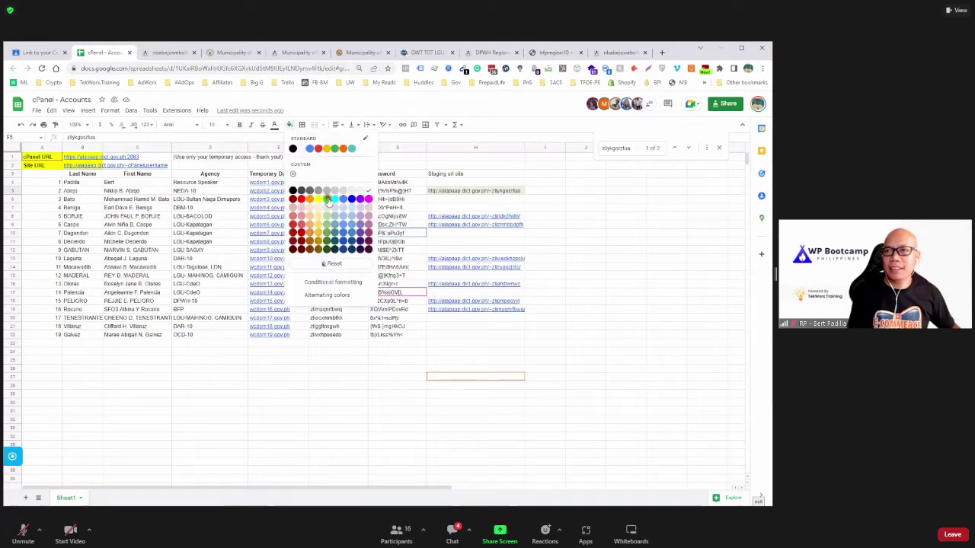
pyautogui.click(328, 200)
# Step: Close the already-checked default GOVPH and Bacolod site tabs
pyautogui.click(232, 54)
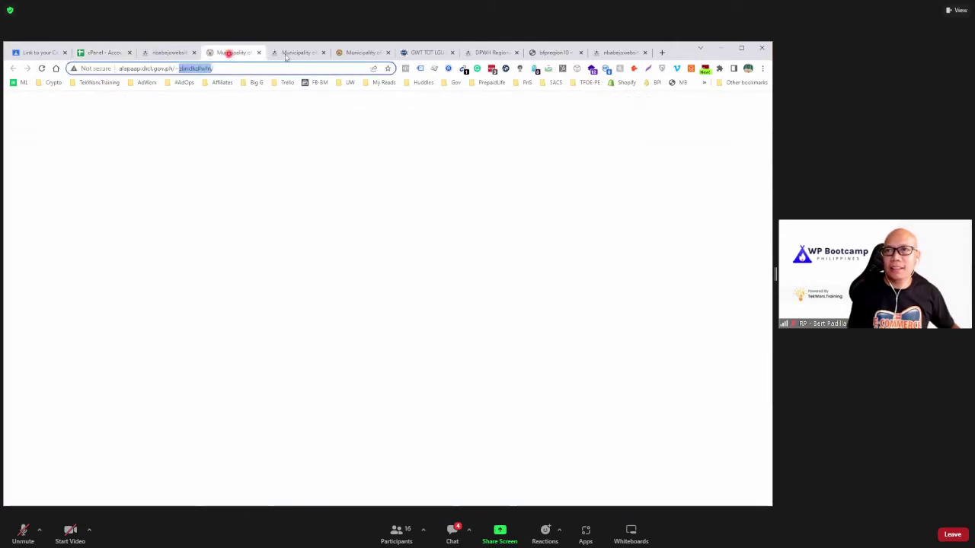
pyautogui.click(286, 55)
pyautogui.click(177, 53)
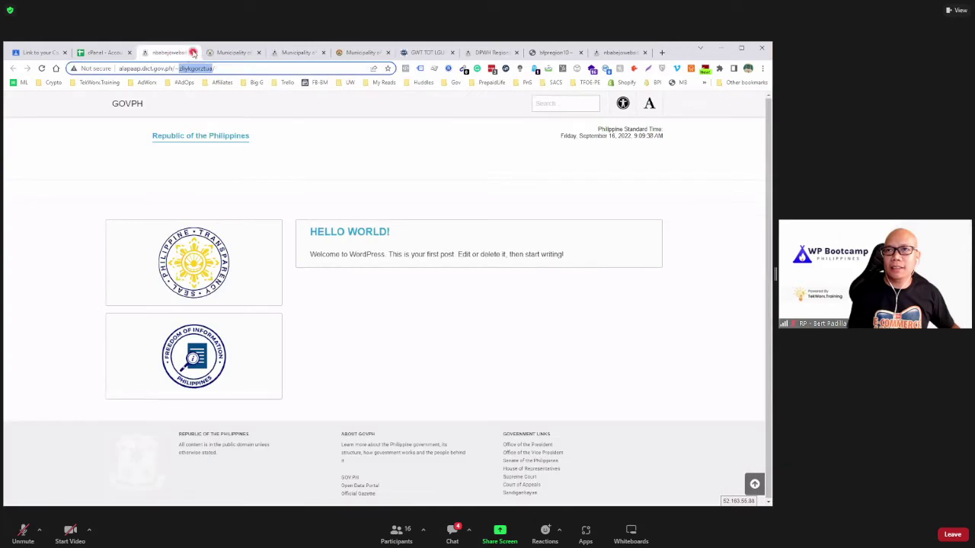
pyautogui.click(192, 52)
pyautogui.click(193, 52)
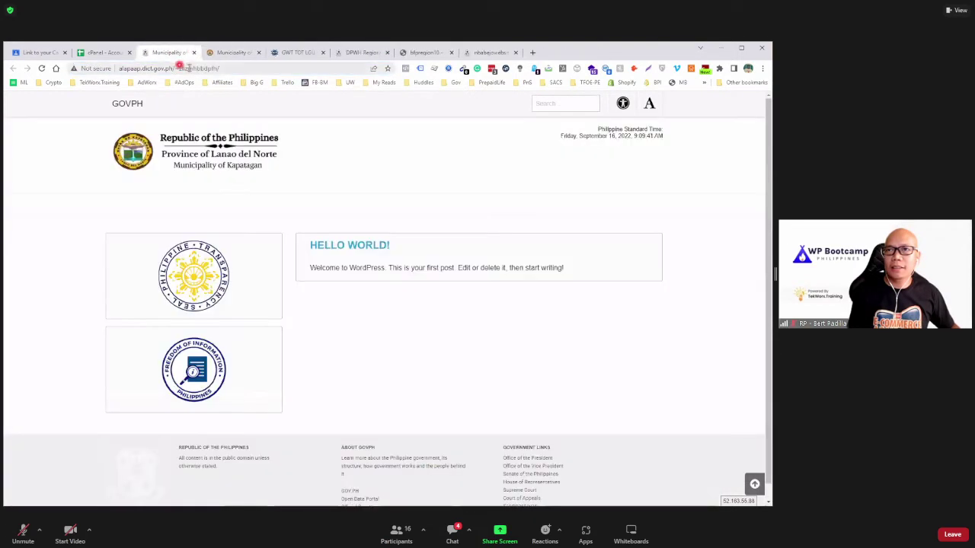
# Step: Find the Kapatagan site's username in the sheet and fill cell F9 green
pyautogui.doubleClick(189, 68)
pyautogui.click(115, 54)
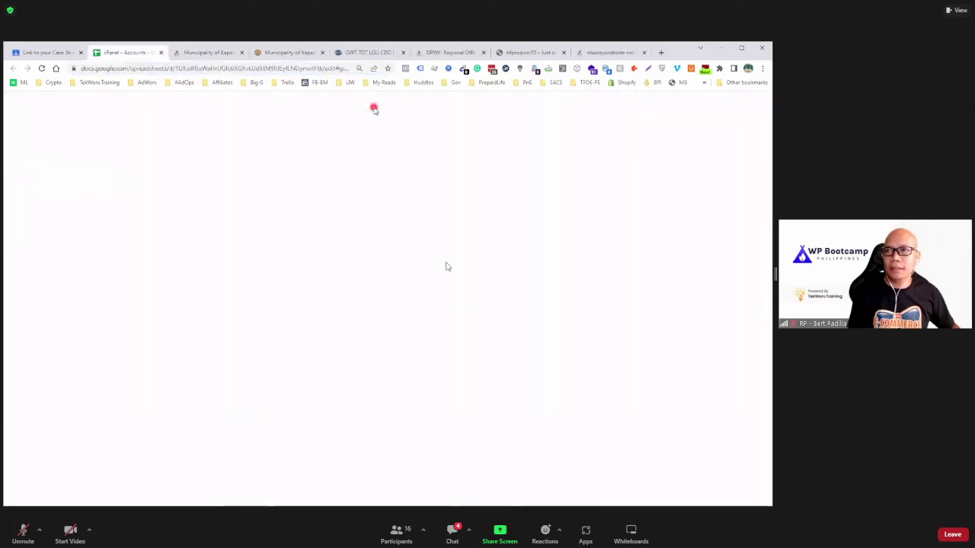
pyautogui.hotkey('ctrl', 'f')
pyautogui.write('zlzmhbbdpfh')
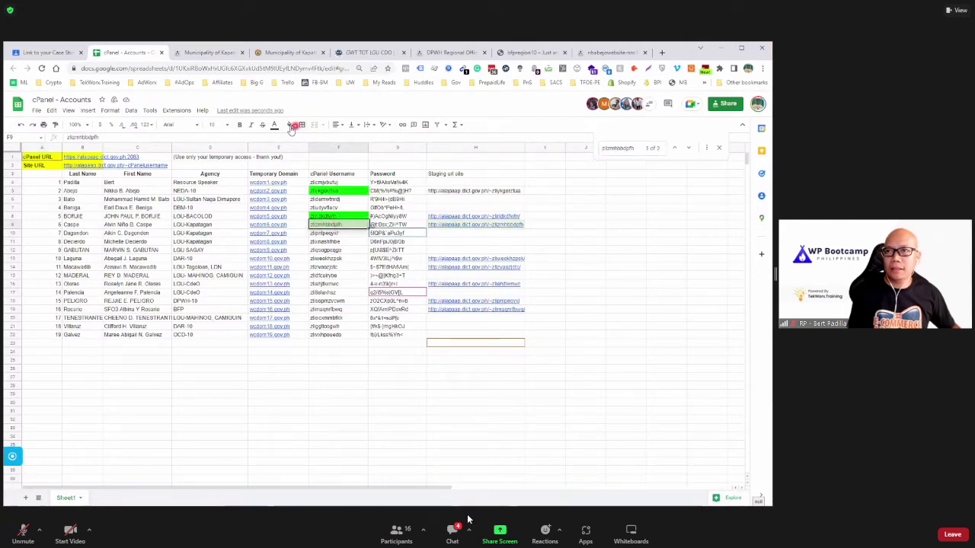
pyautogui.click(289, 124)
pyautogui.click(326, 200)
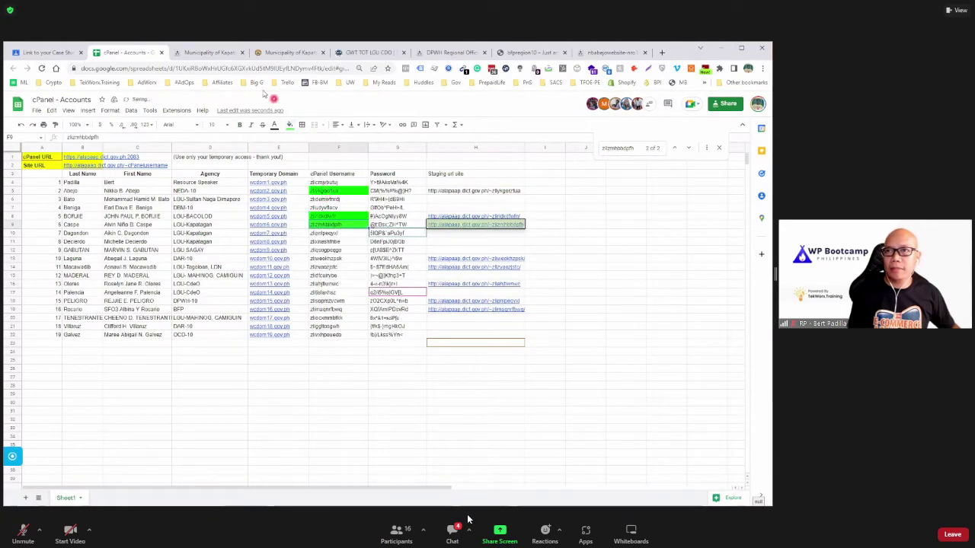
pyautogui.click(236, 54)
# Step: Close the checked site tab and fill the next site's username cell F10 green
pyautogui.click(241, 54)
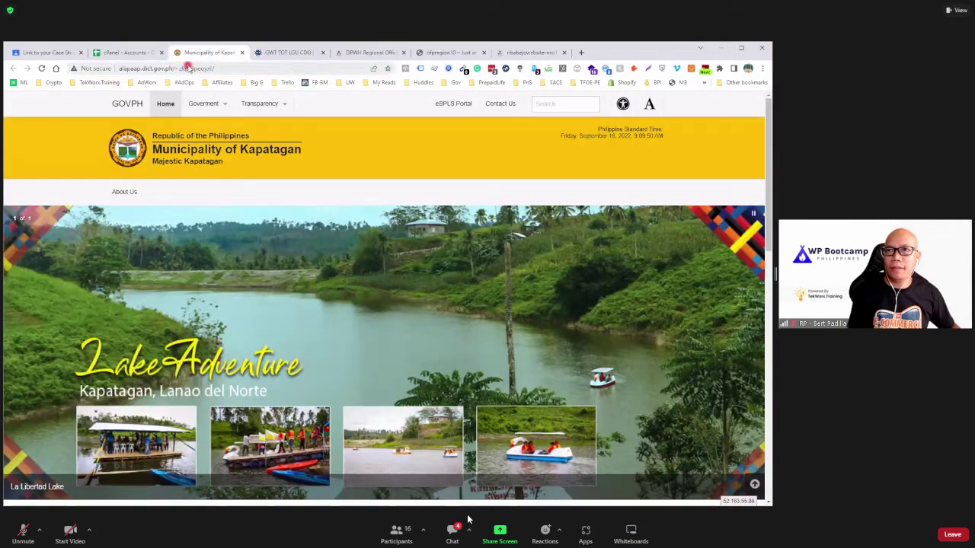
pyautogui.doubleClick(187, 67)
pyautogui.click(142, 51)
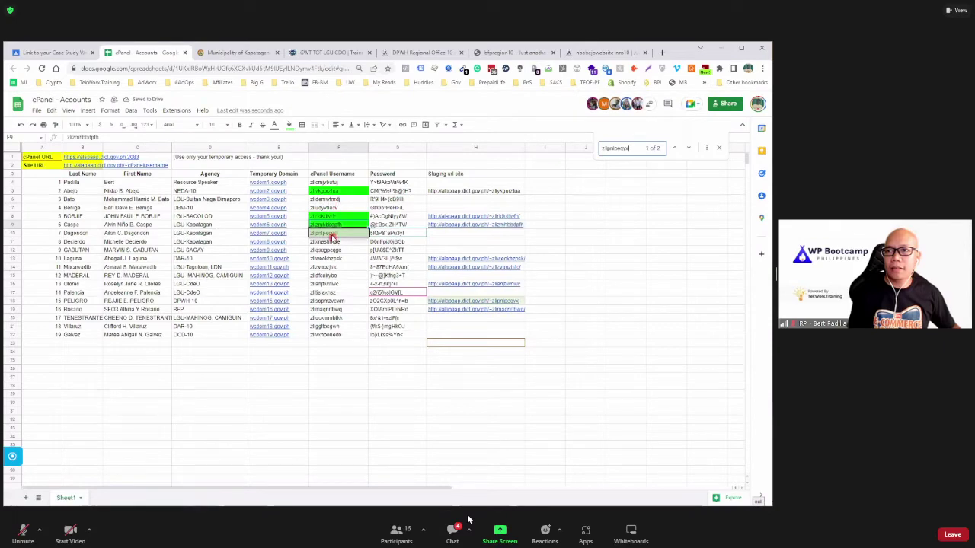
pyautogui.click(290, 124)
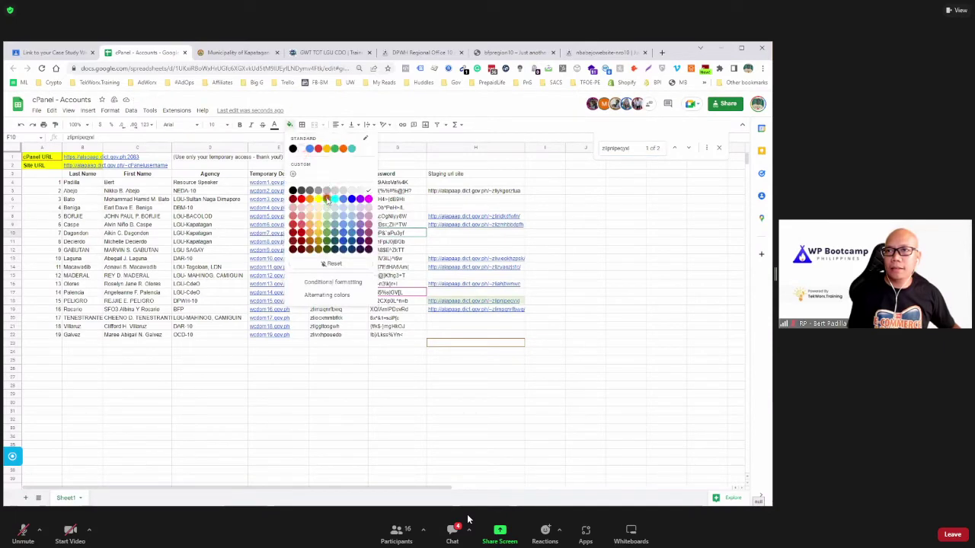
pyautogui.click(326, 150)
# Step: Close the Kapatagan tab, find the next site's username and fill cell F16 green
pyautogui.click(243, 54)
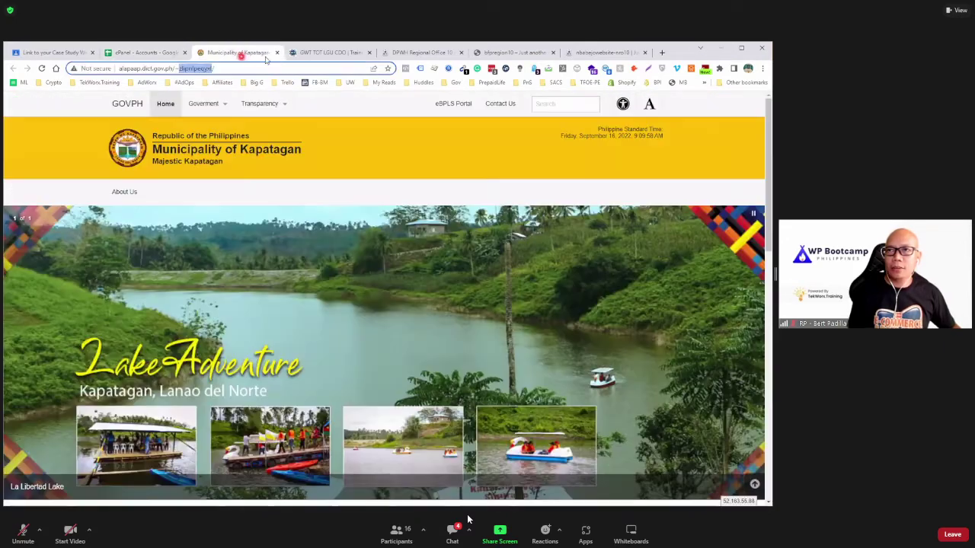
pyautogui.click(278, 54)
pyautogui.doubleClick(201, 67)
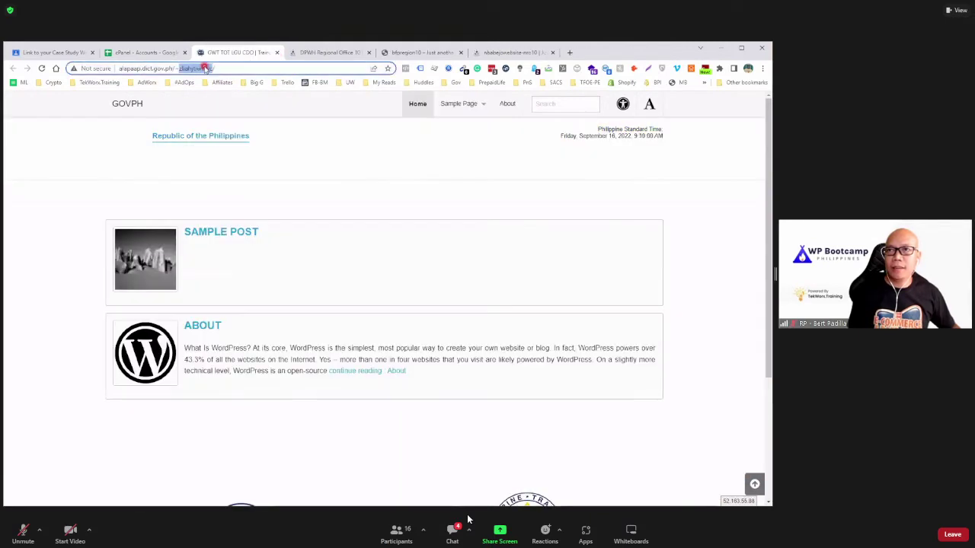
pyautogui.click(151, 54)
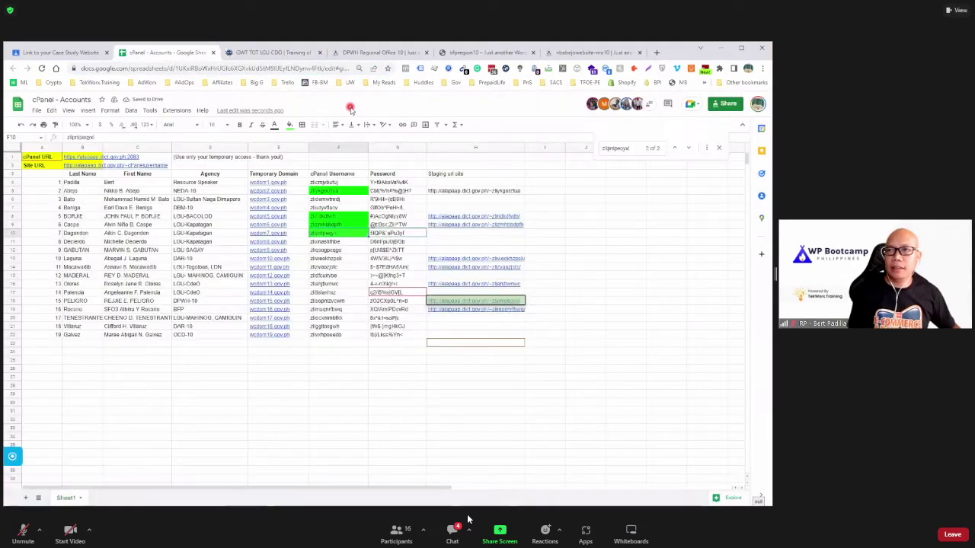
pyautogui.hotkey('ctrl', 'f')
pyautogui.write('zliahjtiwnwc')
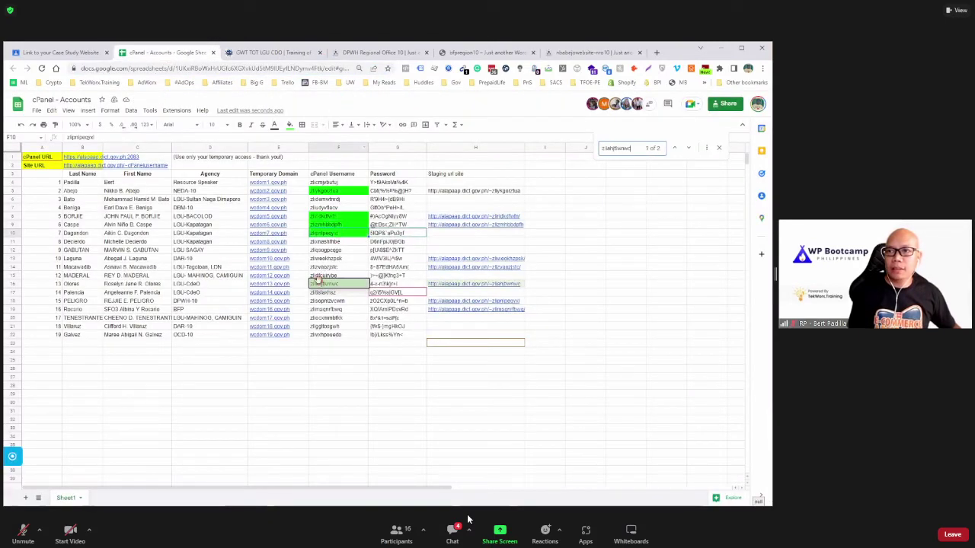
pyautogui.click(318, 282)
pyautogui.click(292, 128)
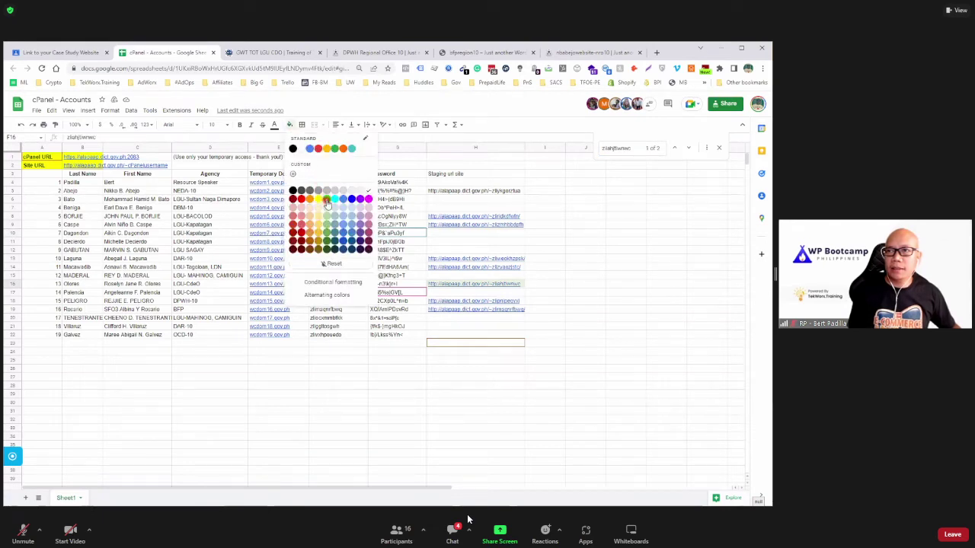
pyautogui.click(329, 201)
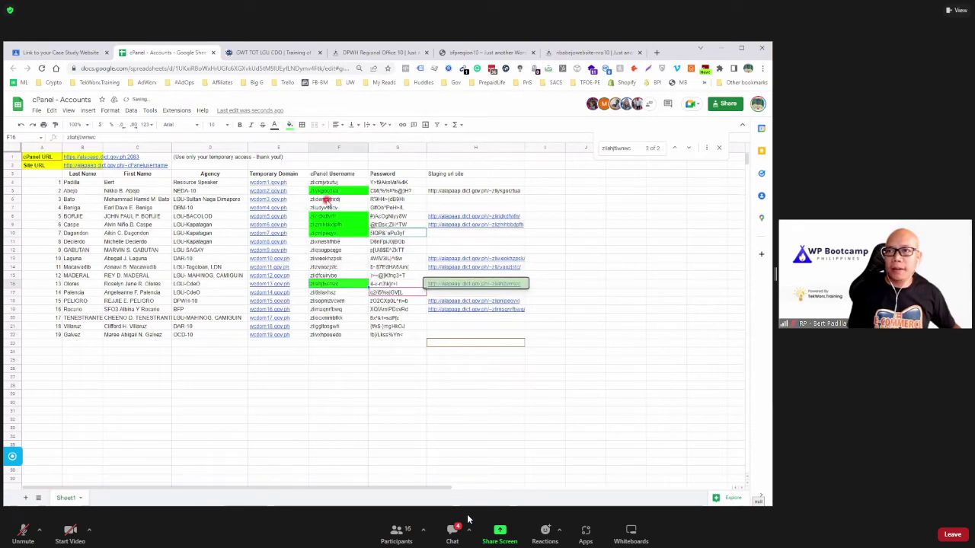
# Step: Close the LGU CDO tab, fill the DPWH site's username cell F18 green, then close the DPWH tab
pyautogui.click(276, 53)
pyautogui.click(318, 53)
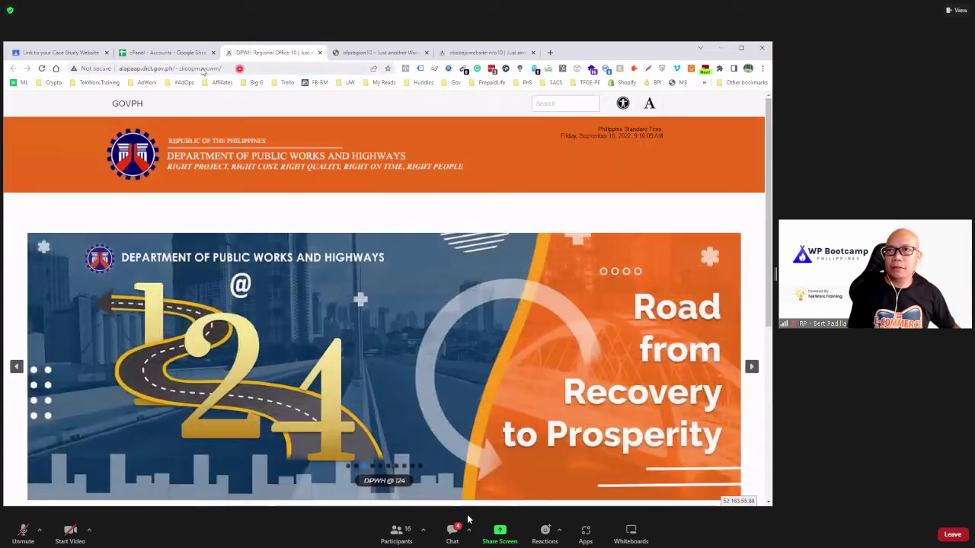
pyautogui.doubleClick(202, 68)
pyautogui.click(195, 53)
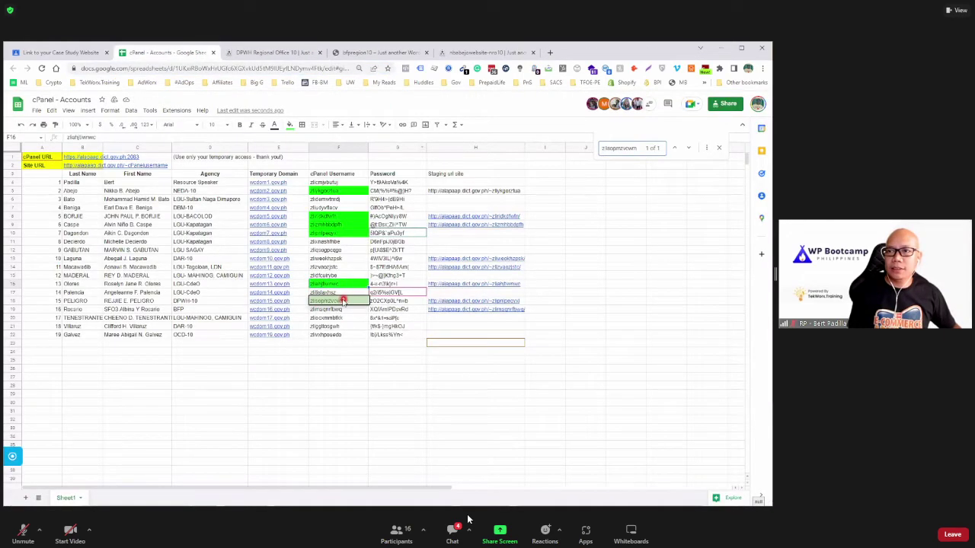
pyautogui.click(344, 300)
pyautogui.click(290, 124)
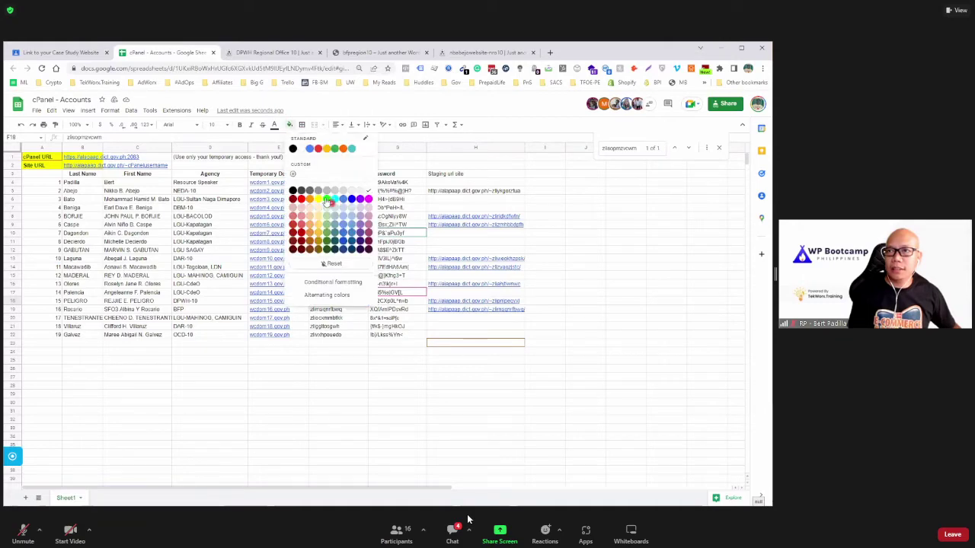
pyautogui.click(327, 202)
pyautogui.click(308, 56)
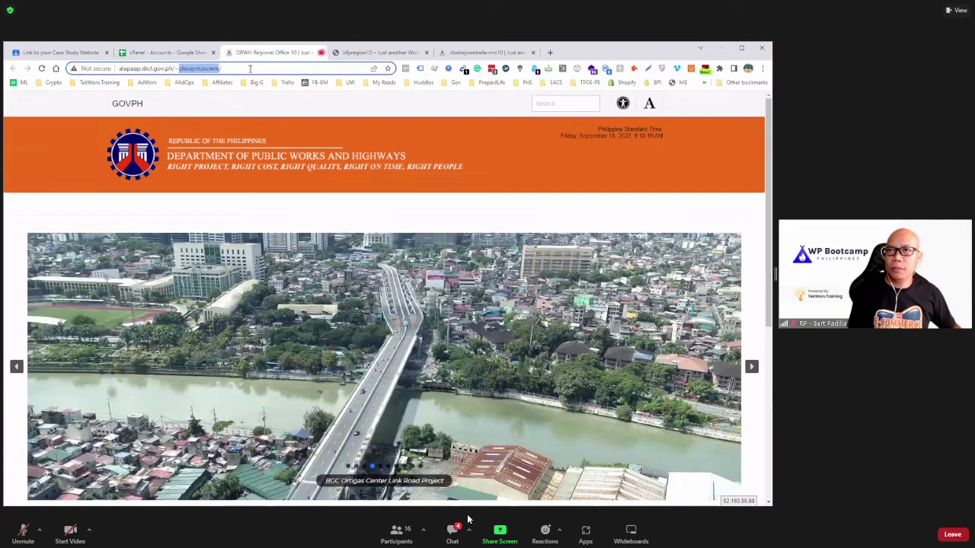
pyautogui.click(321, 52)
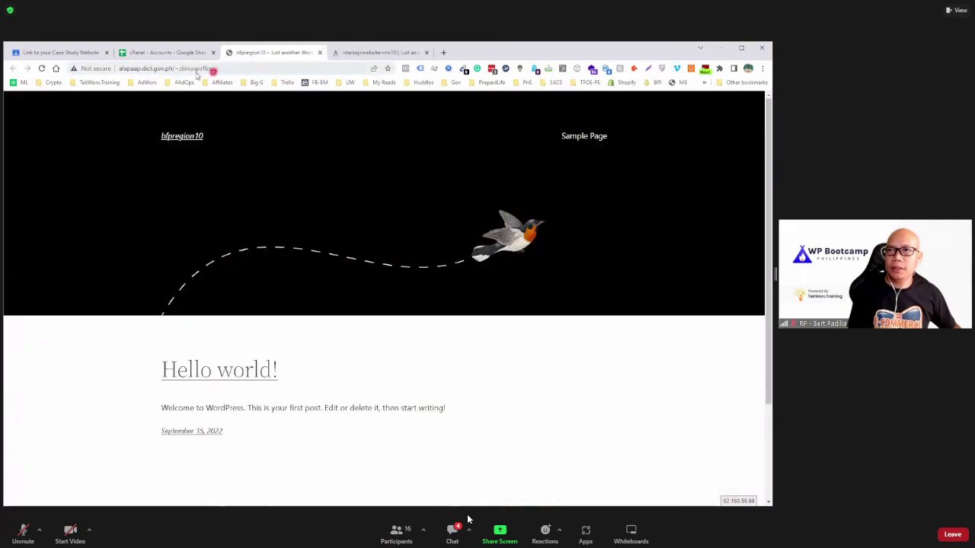
pyautogui.click(191, 53)
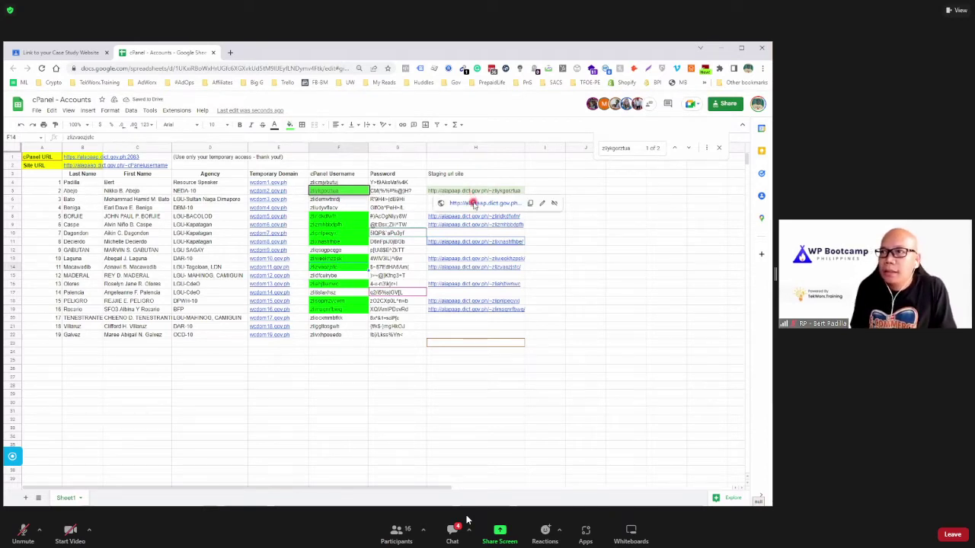
pyautogui.click(472, 203)
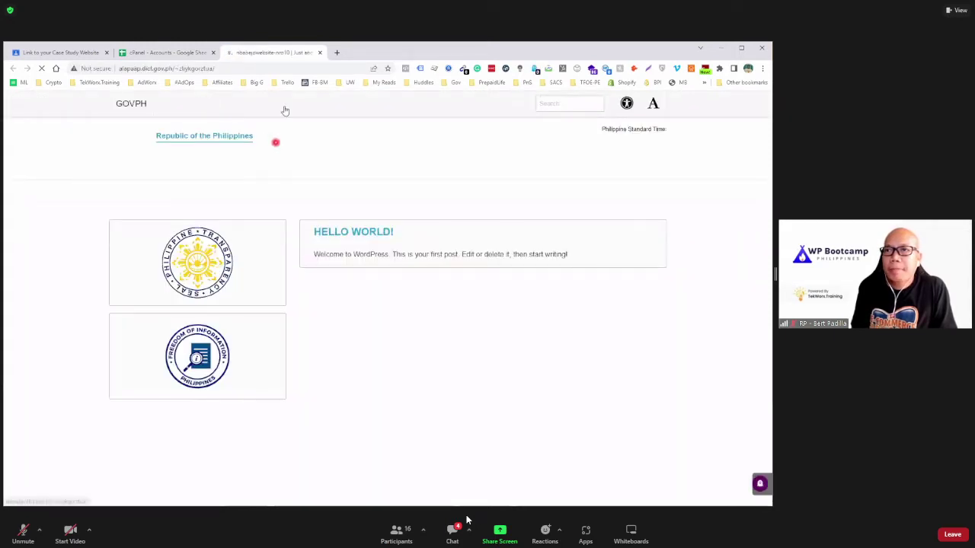
pyautogui.click(320, 53)
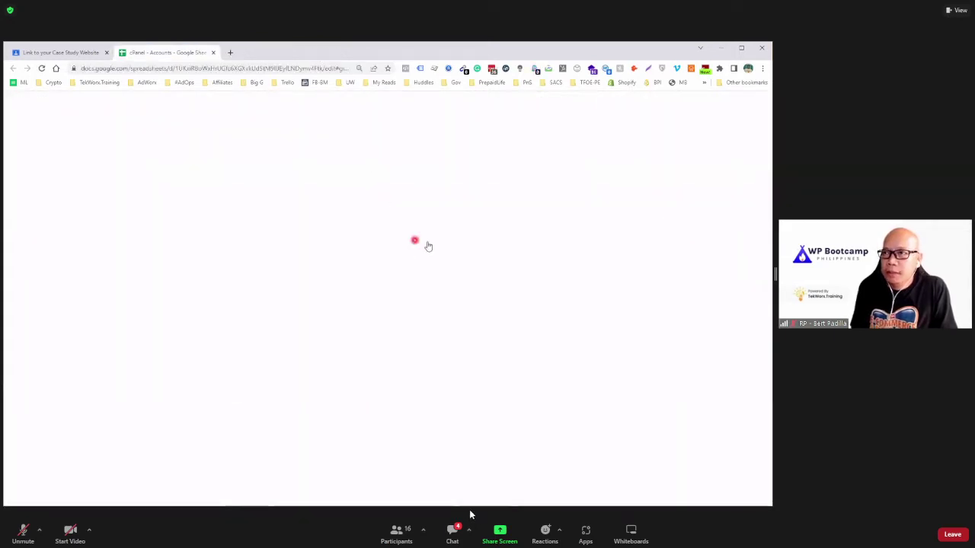
pyautogui.click(470, 217)
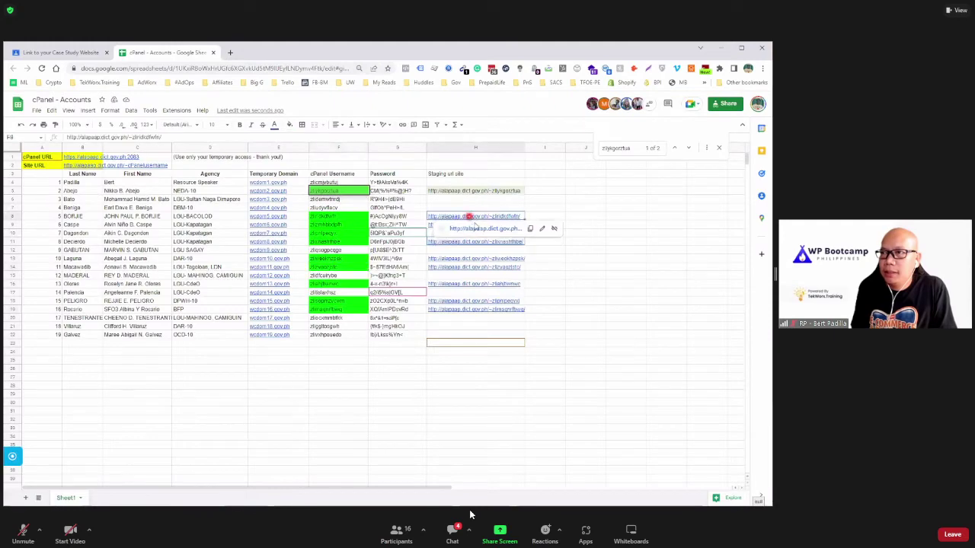
pyautogui.click(474, 227)
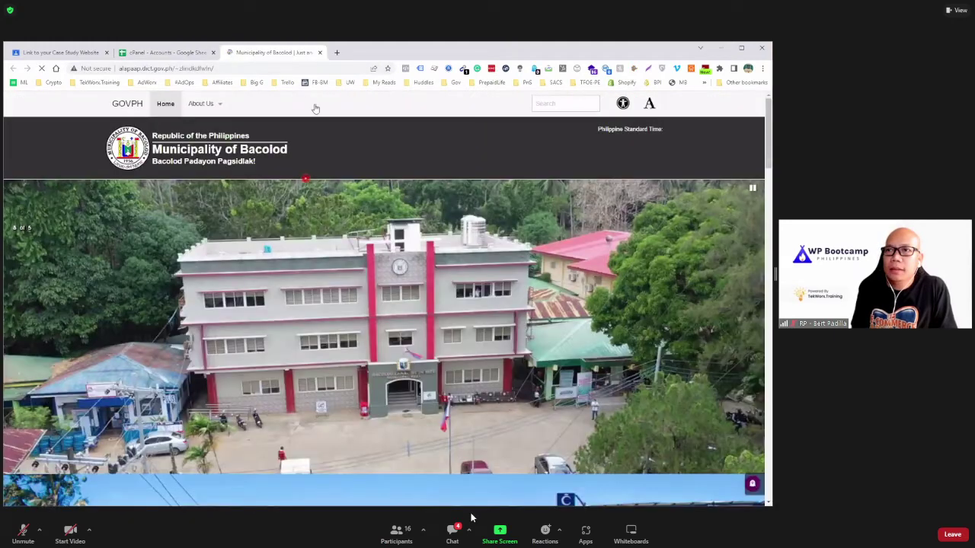
pyautogui.click(319, 54)
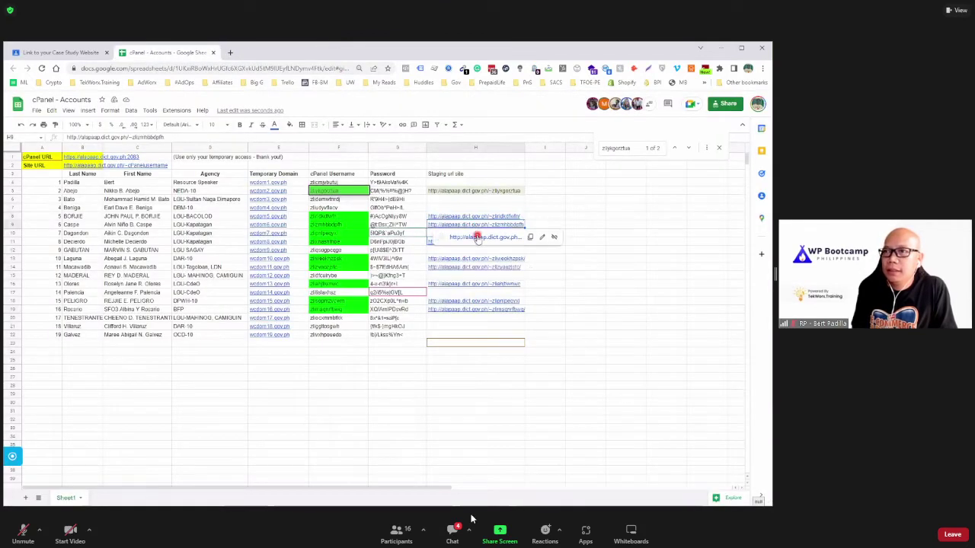
pyautogui.click(476, 236)
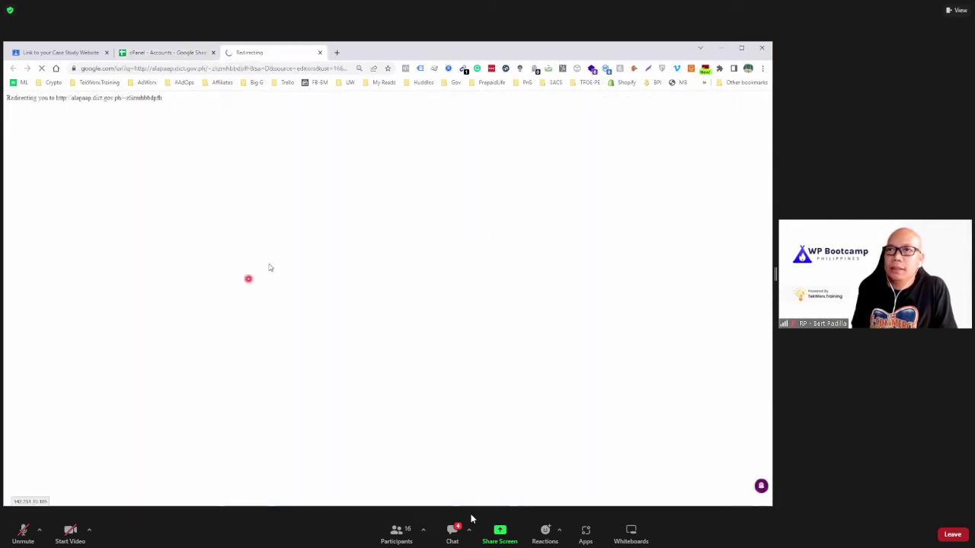
pyautogui.click(319, 52)
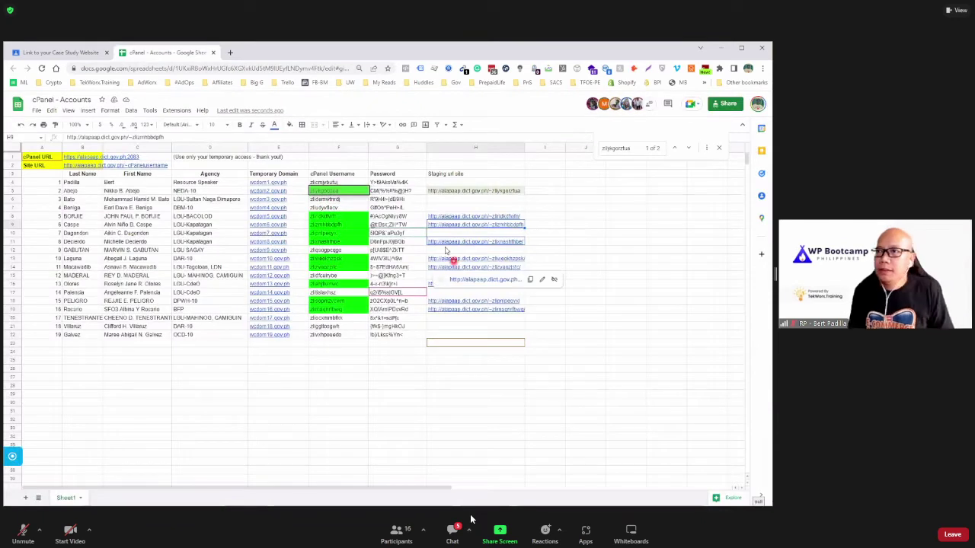
pyautogui.moveTo(460, 227)
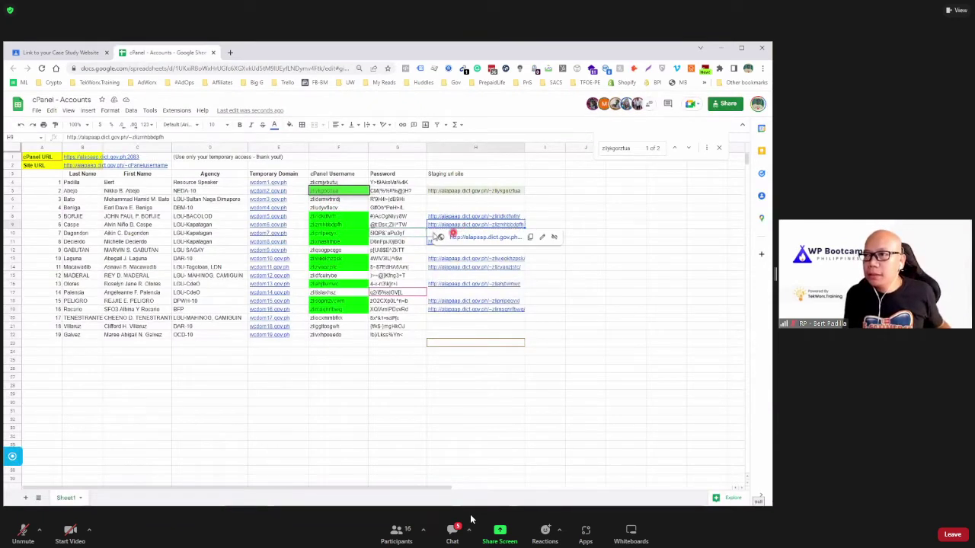
pyautogui.click(429, 234)
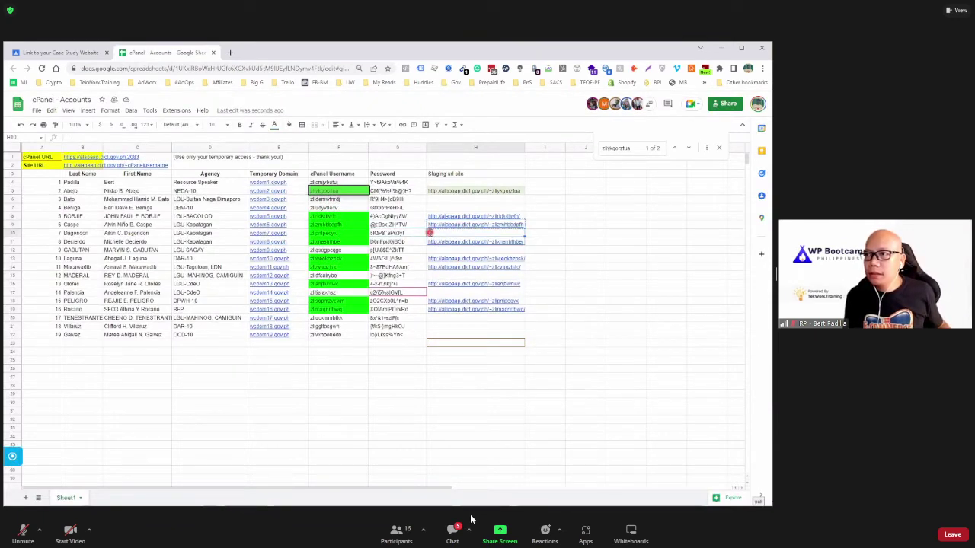
# Step: Paste the staging link into H10, then replace its trailing username with the correct account name
pyautogui.doubleClick(430, 233)
pyautogui.write('http://alapaap.dict.gov.ph/~zlzmhbtdpfh')
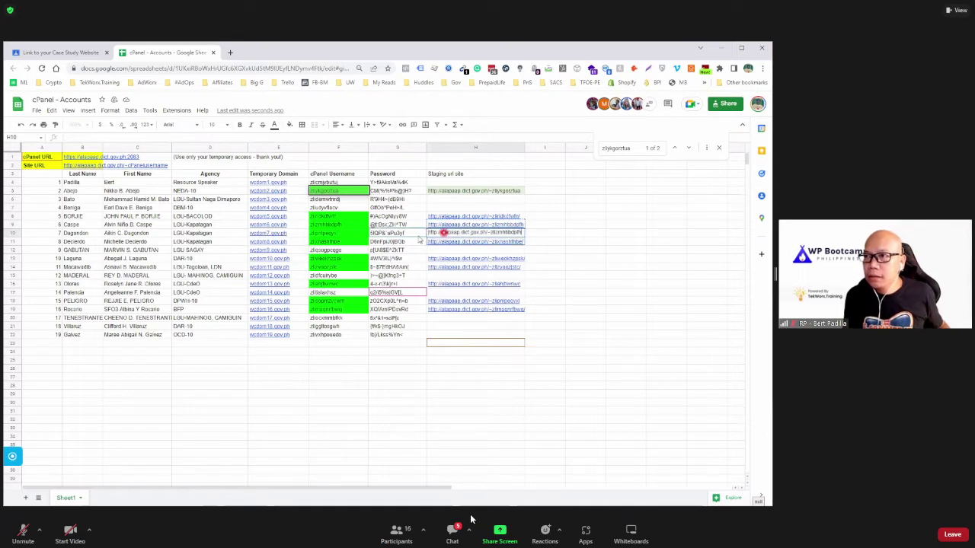
pyautogui.click(354, 232)
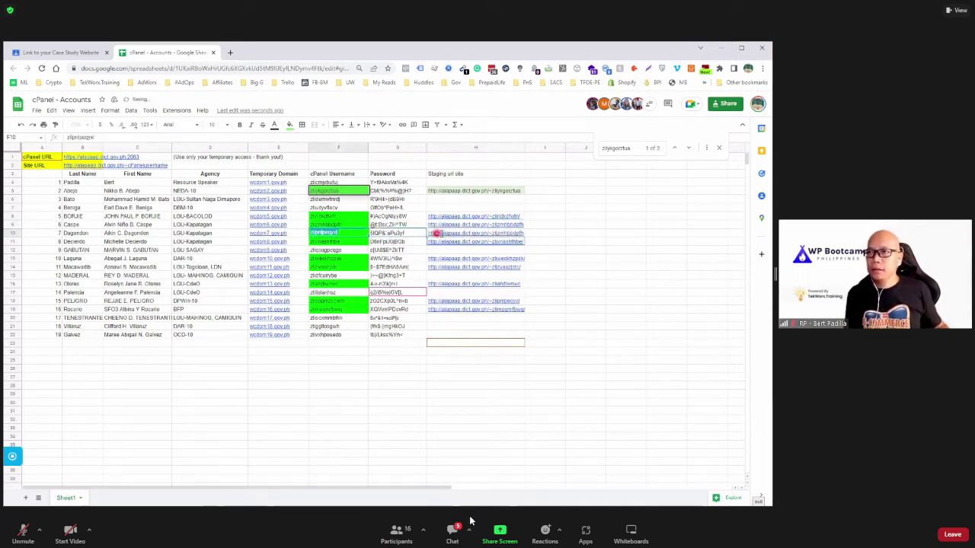
pyautogui.click(442, 233)
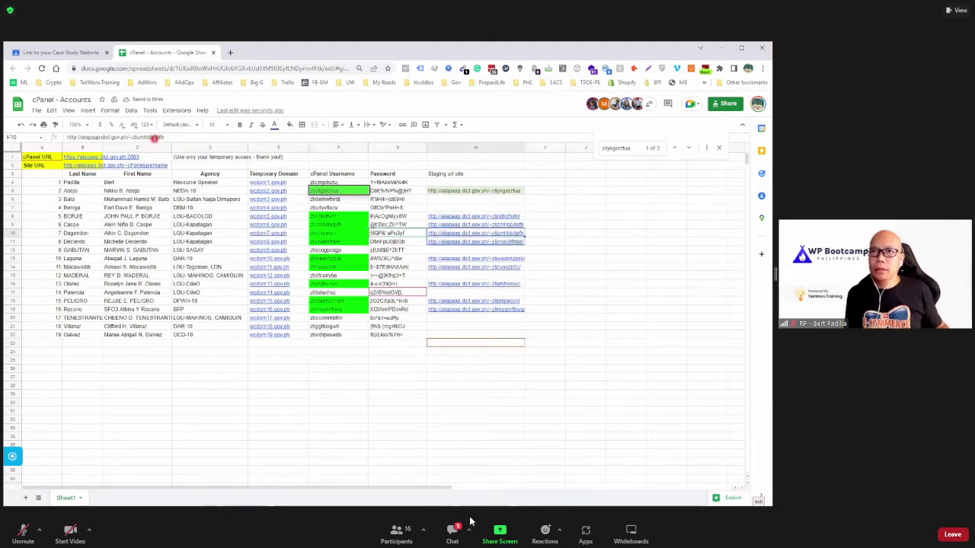
pyautogui.doubleClick(154, 138)
pyautogui.write('zlipnlpeqyxl')
pyautogui.press('Return')
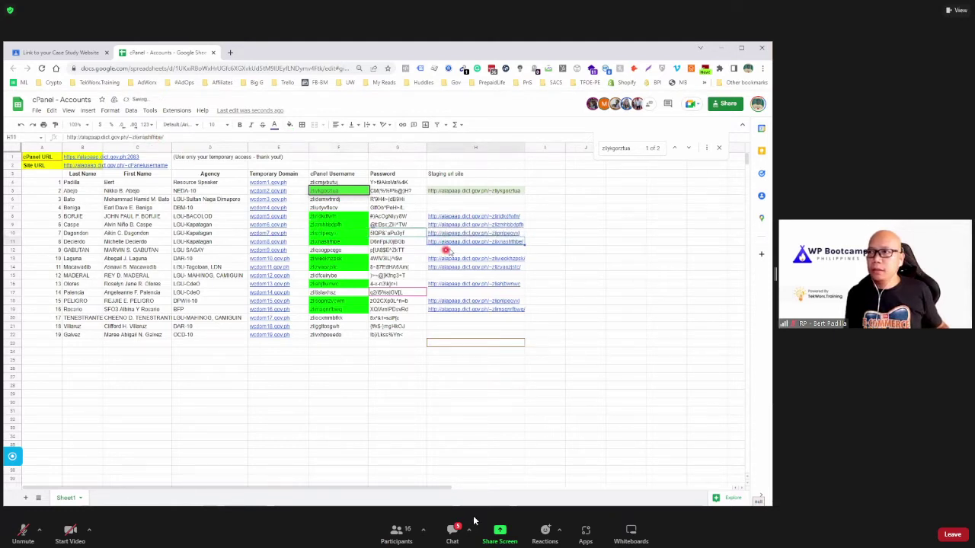
pyautogui.click(457, 234)
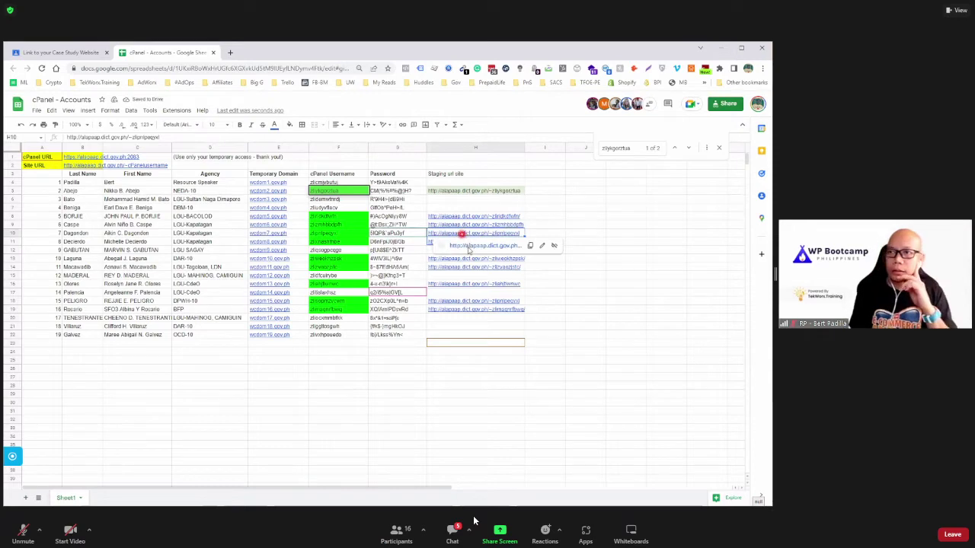
pyautogui.click(469, 247)
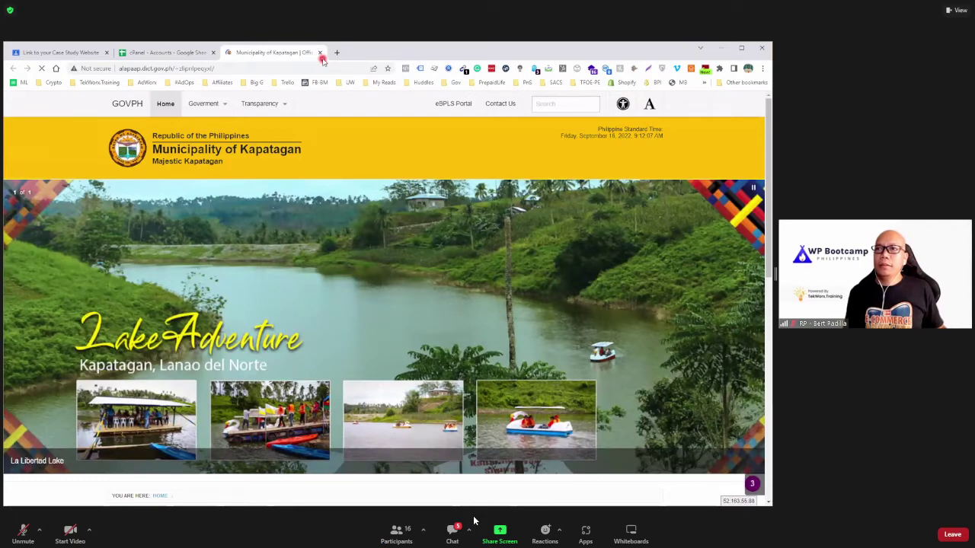
pyautogui.click(320, 53)
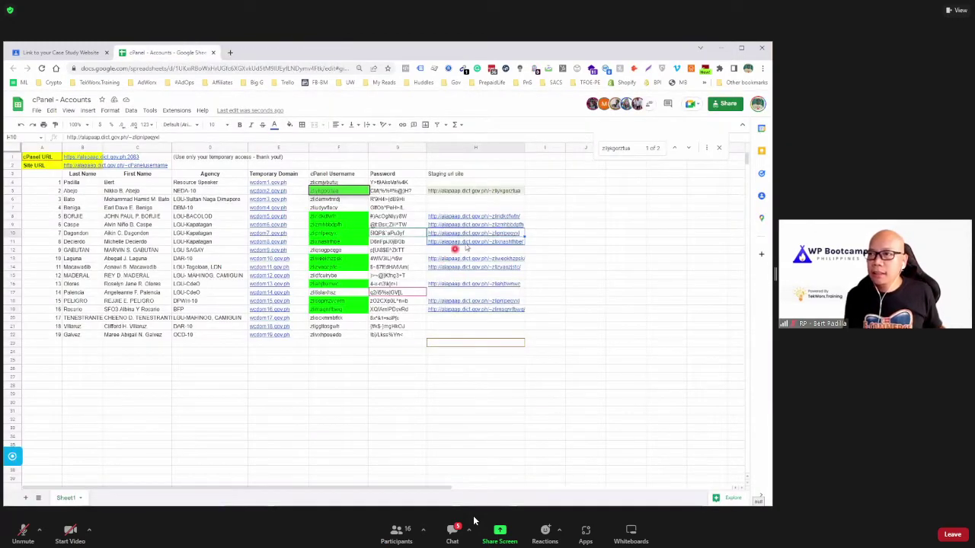
pyautogui.click(471, 256)
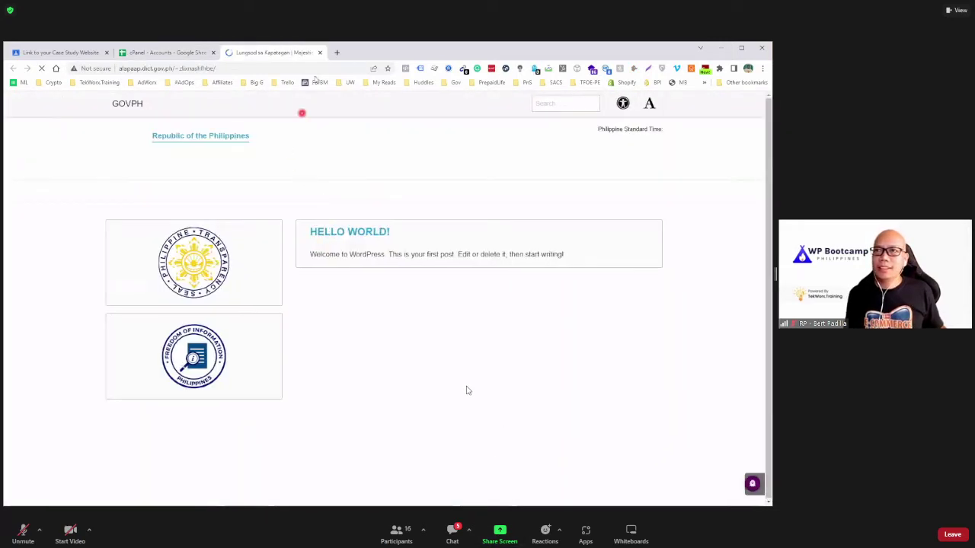
pyautogui.click(320, 53)
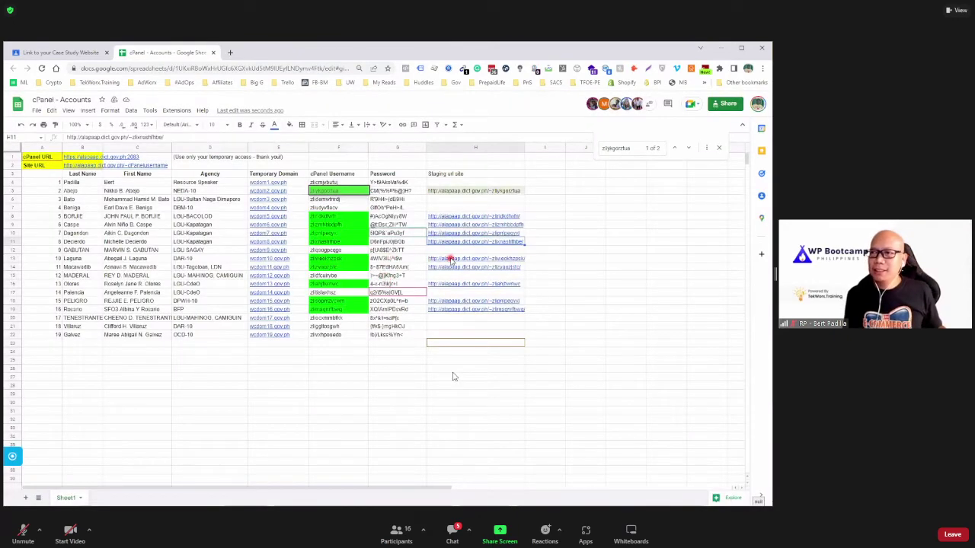
pyautogui.click(441, 259)
pyautogui.click(472, 271)
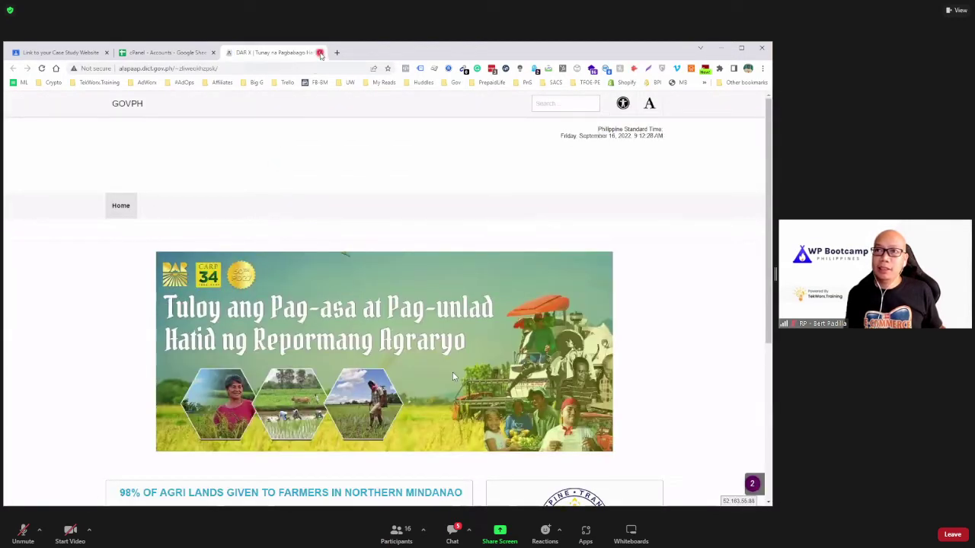
pyautogui.click(320, 53)
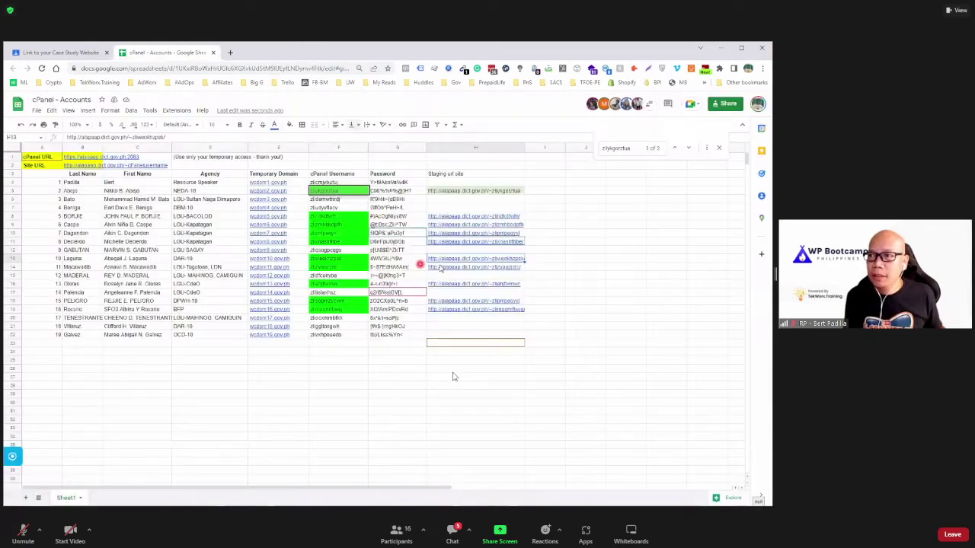
pyautogui.click(441, 268)
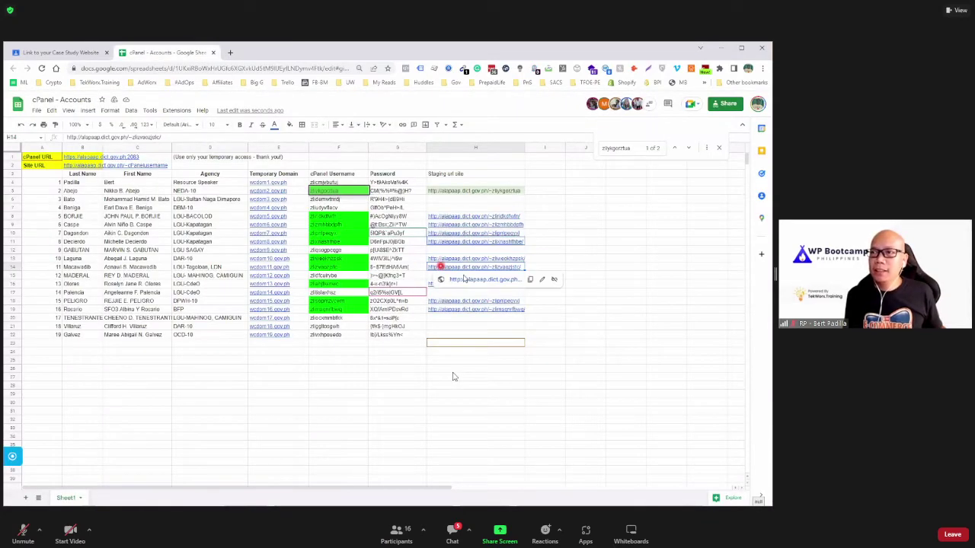
pyautogui.click(465, 279)
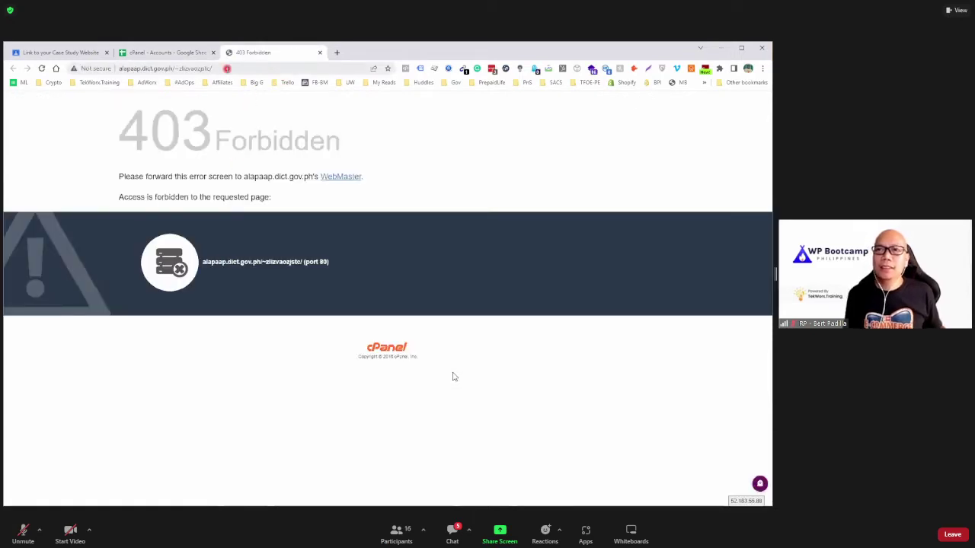
pyautogui.click(322, 55)
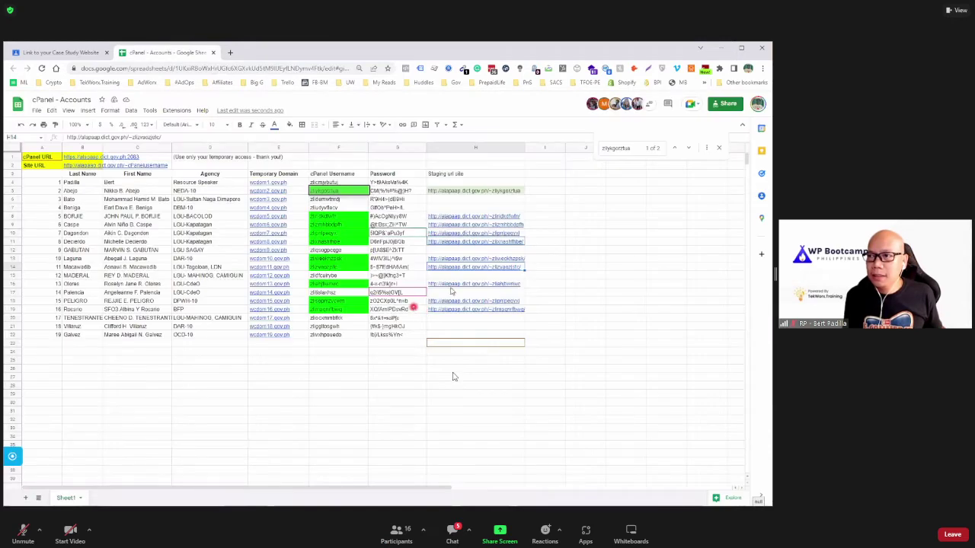
pyautogui.moveTo(457, 282)
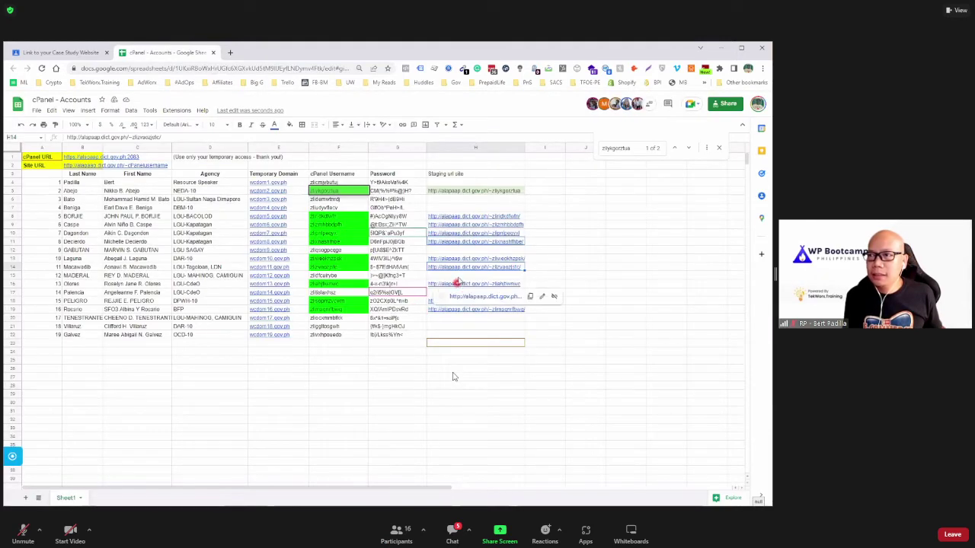
# Step: Reset the fill colour of username cell F14 to remove its green highlight
pyautogui.click(353, 267)
pyautogui.click(286, 127)
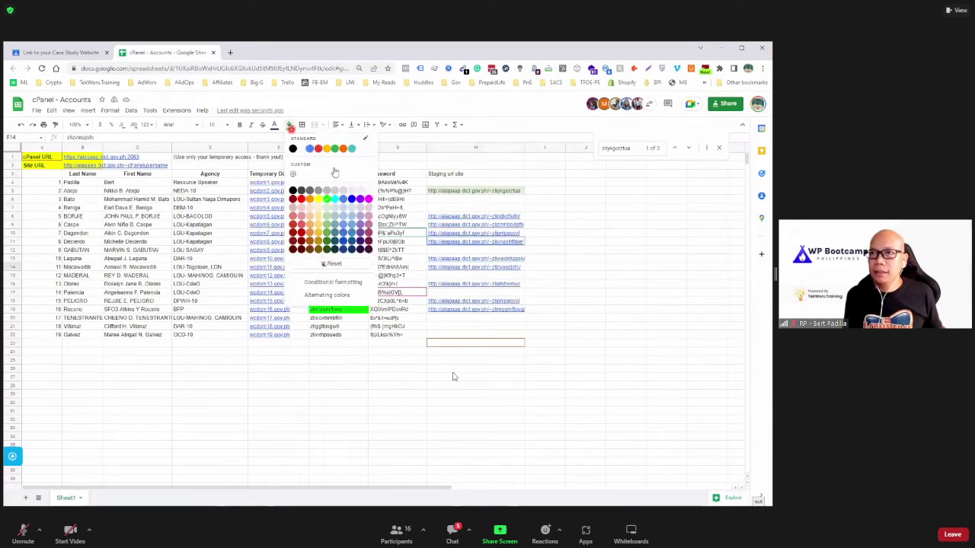
pyautogui.click(370, 195)
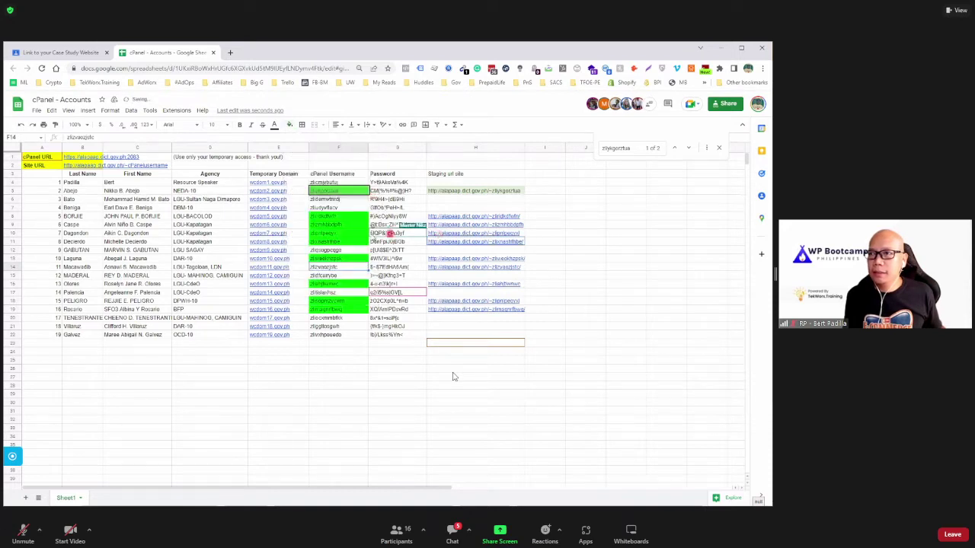
pyautogui.click(349, 242)
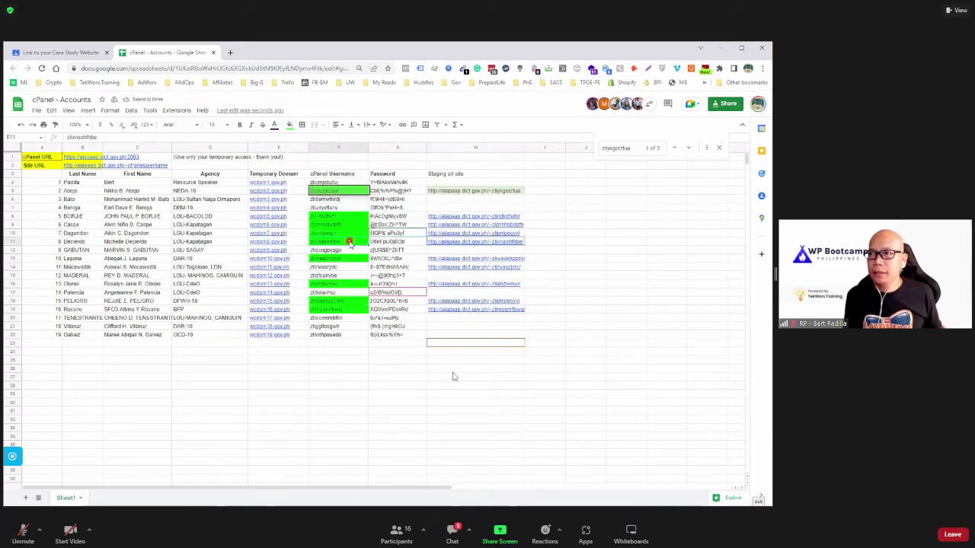
# Step: Recheck the H14 staging site's 403 page, then view and close the next student's CDO site
pyautogui.click(457, 268)
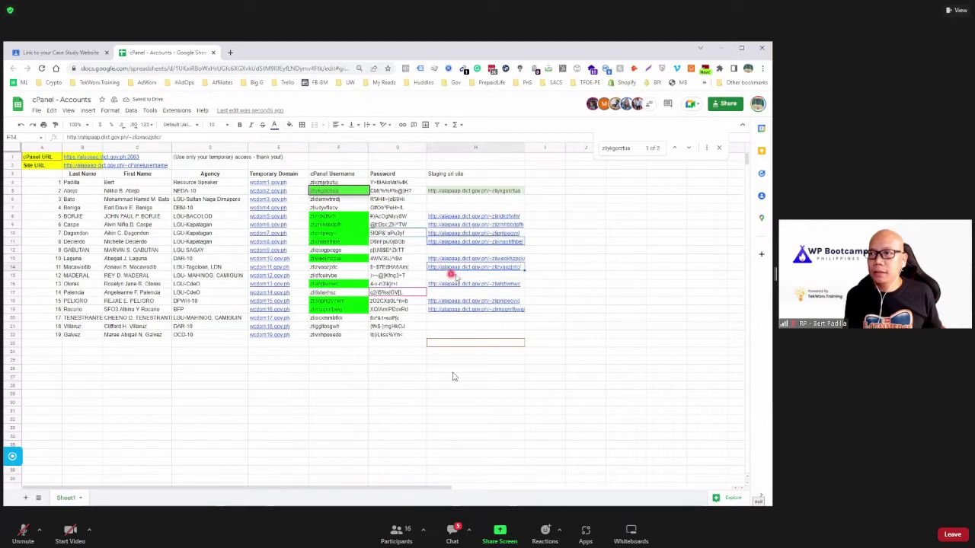
pyautogui.click(464, 279)
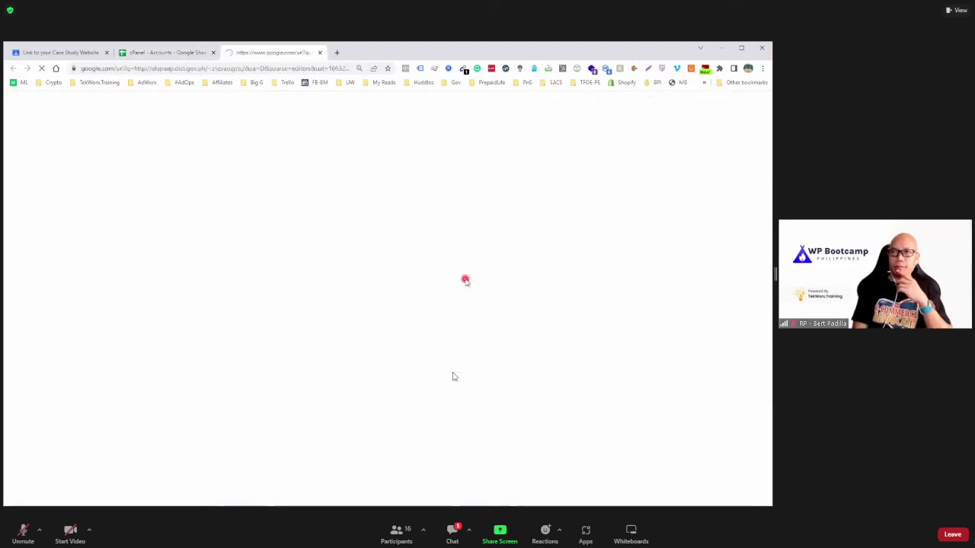
pyautogui.click(320, 52)
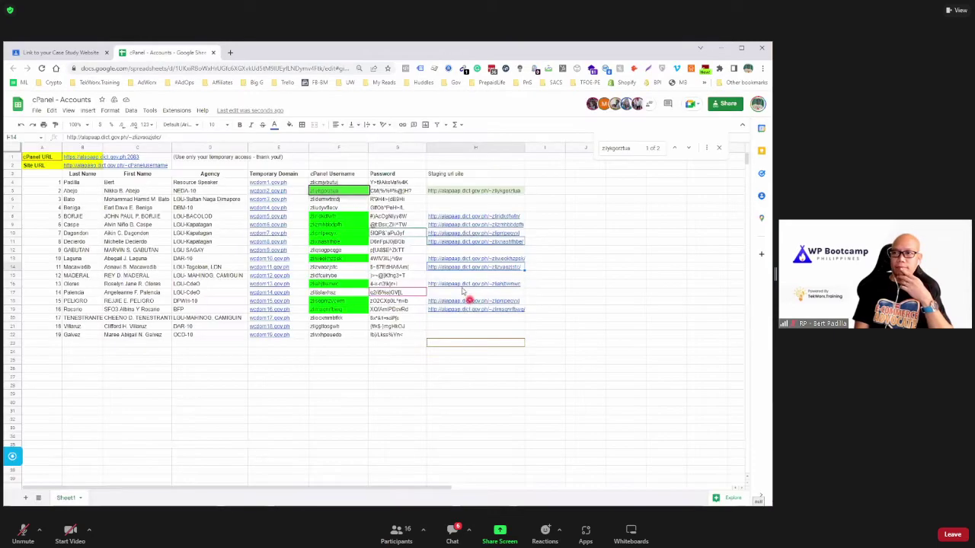
pyautogui.moveTo(462, 286)
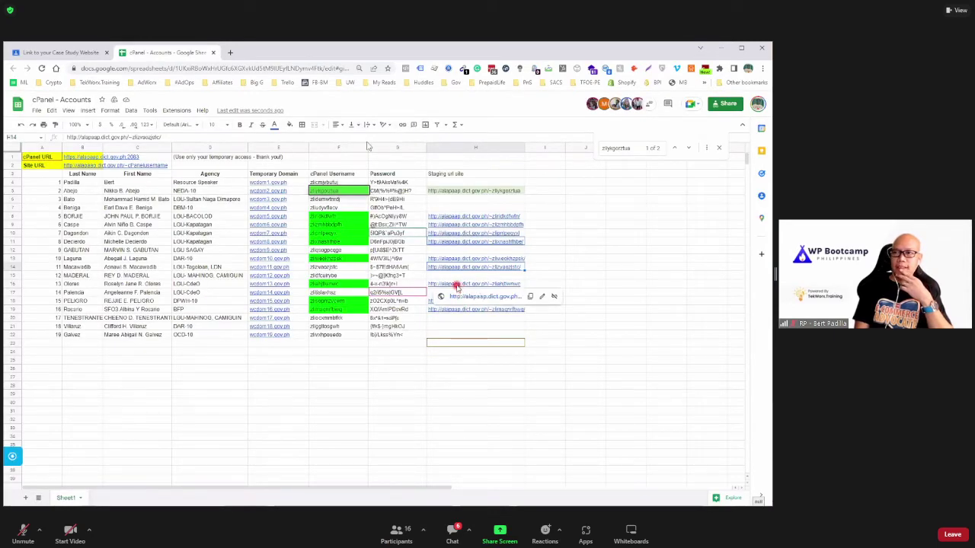
pyautogui.click(460, 297)
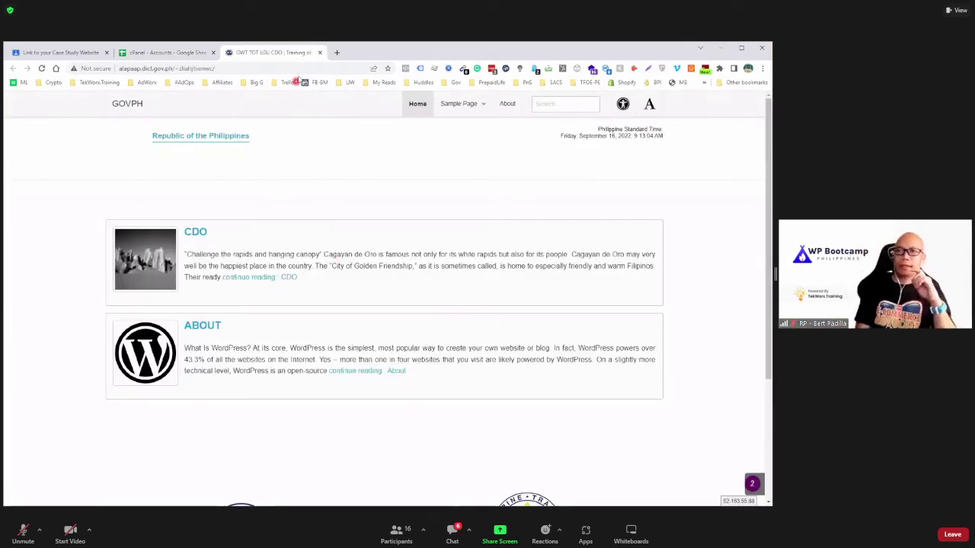
pyautogui.click(320, 52)
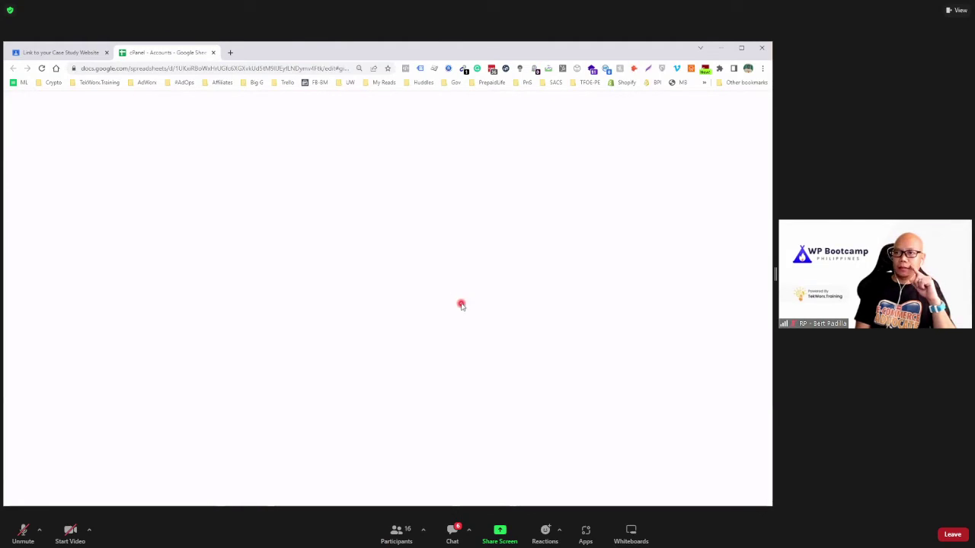
# Step: Open and close the H18 Kapatagan site, then open the H19 bfpregion10 staging site
pyautogui.click(460, 303)
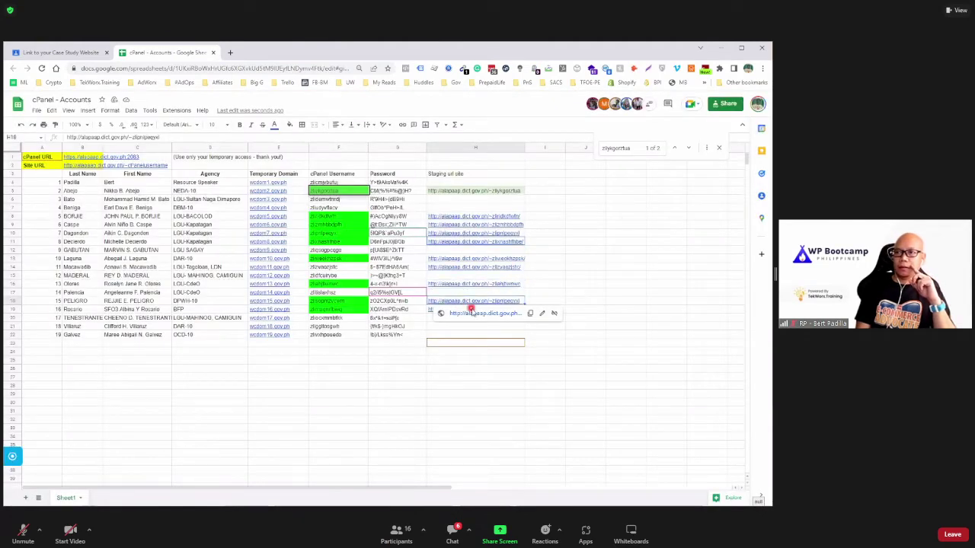
pyautogui.click(474, 314)
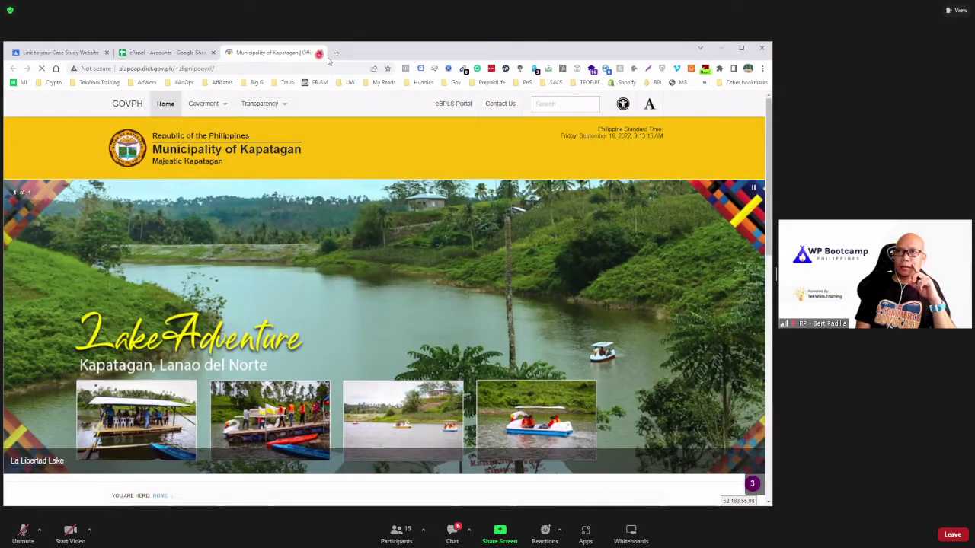
pyautogui.click(319, 55)
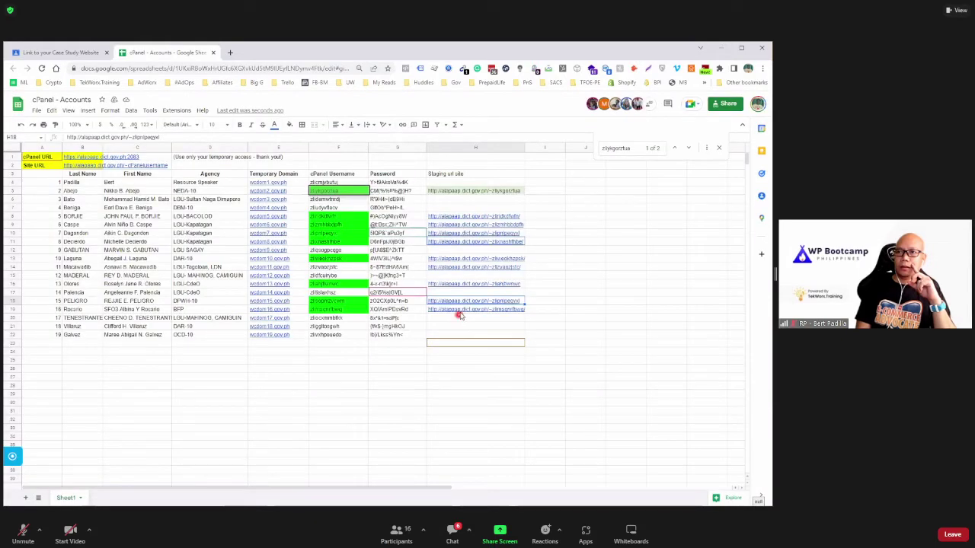
pyautogui.moveTo(461, 312)
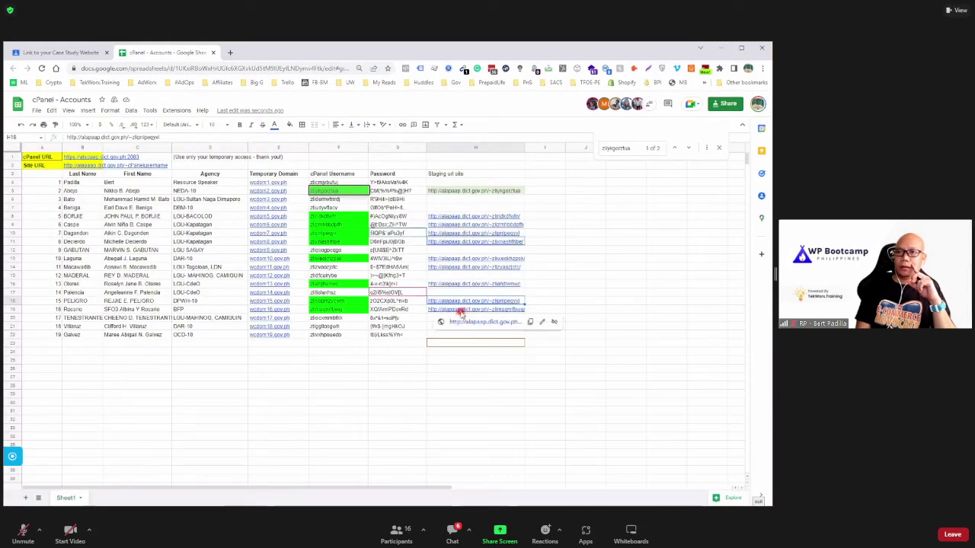
pyautogui.click(462, 321)
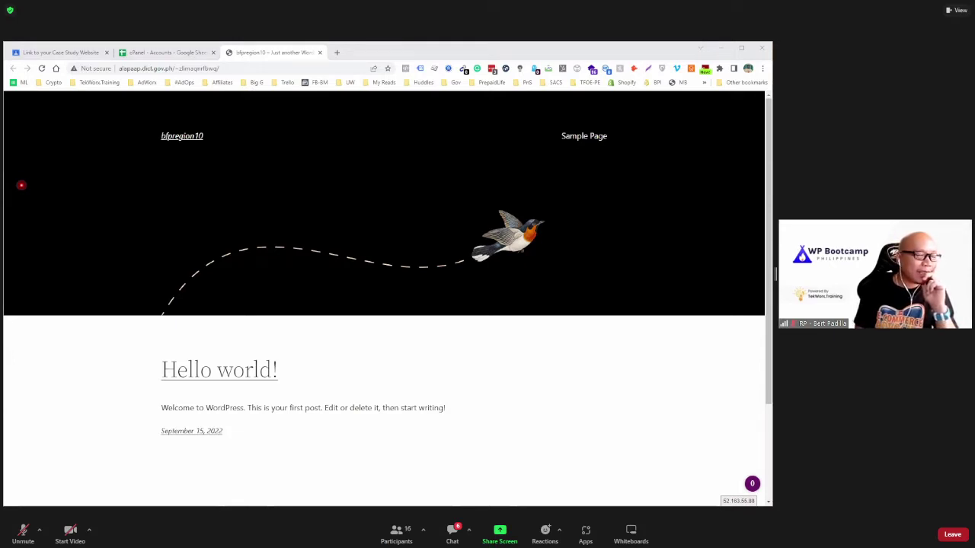
pyautogui.click(455, 531)
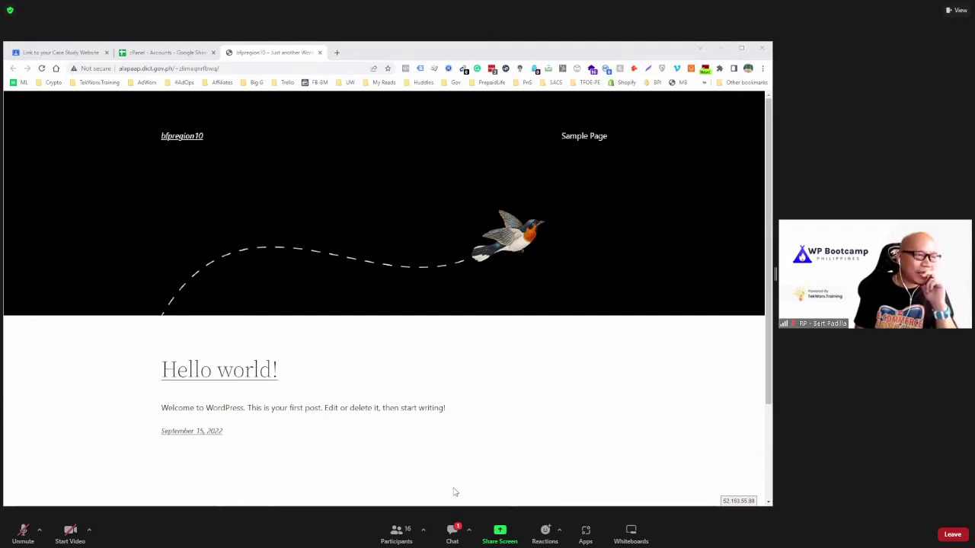
pyautogui.click(453, 530)
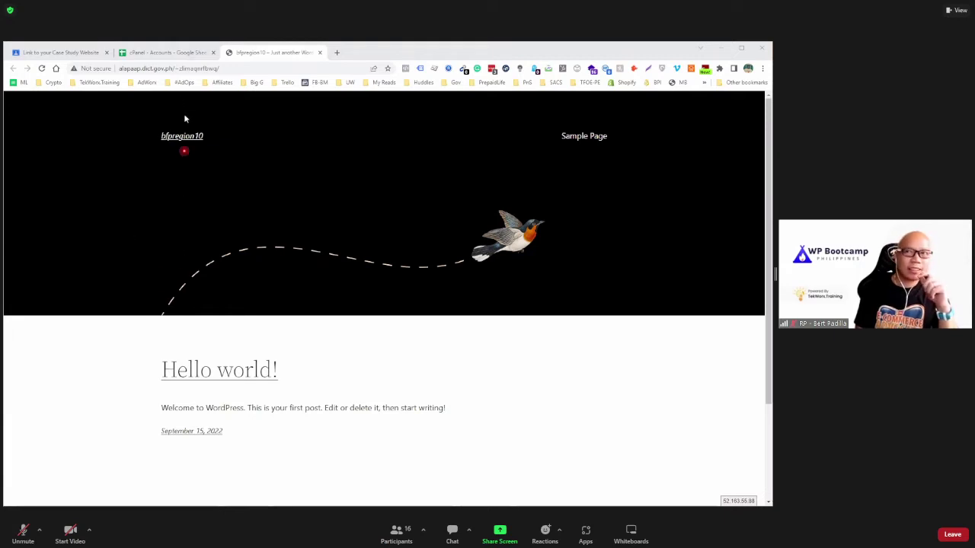
# Step: Search the accounts sheet for 'tago' and open that row's H14 staging URL in a new tab
pyautogui.click(163, 53)
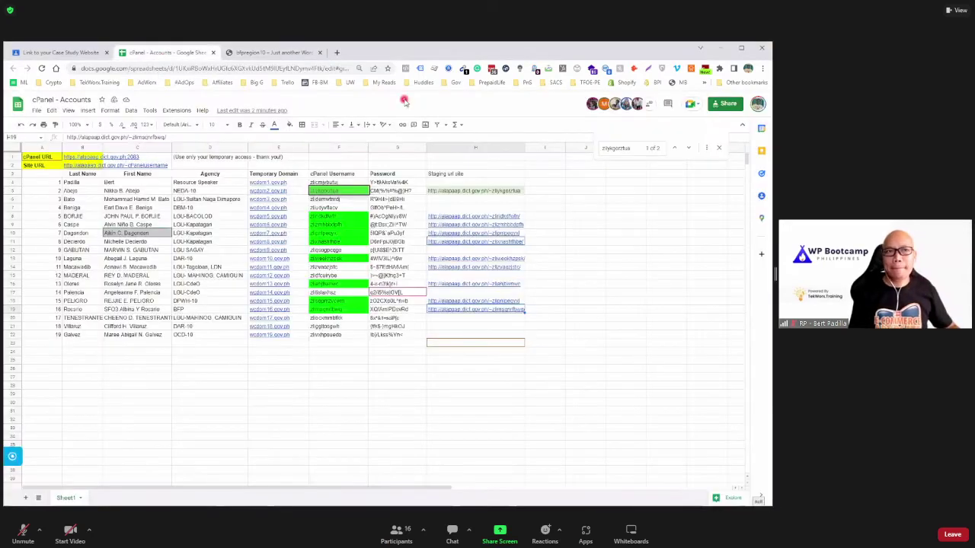
pyautogui.hotkey('ctrl', 'f')
pyautogui.write('tago')
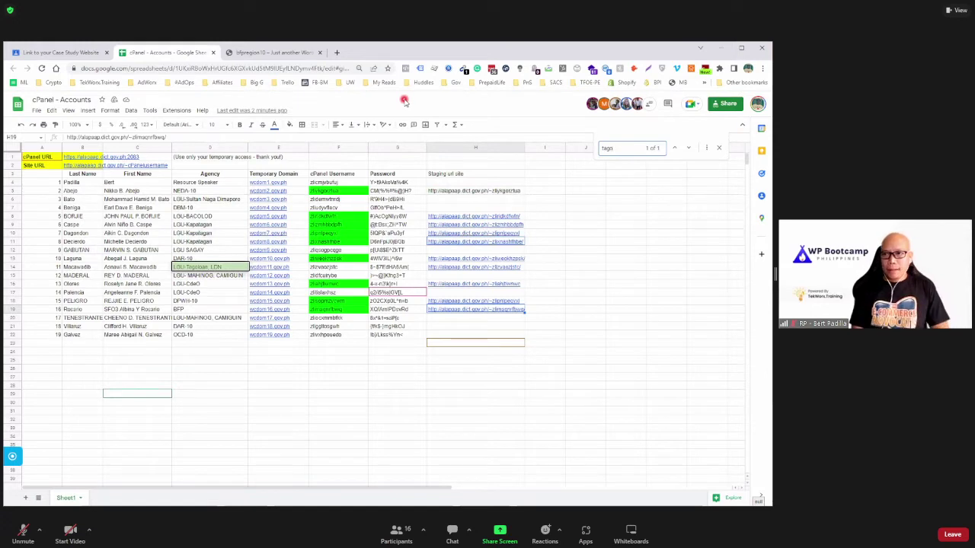
pyautogui.click(481, 269)
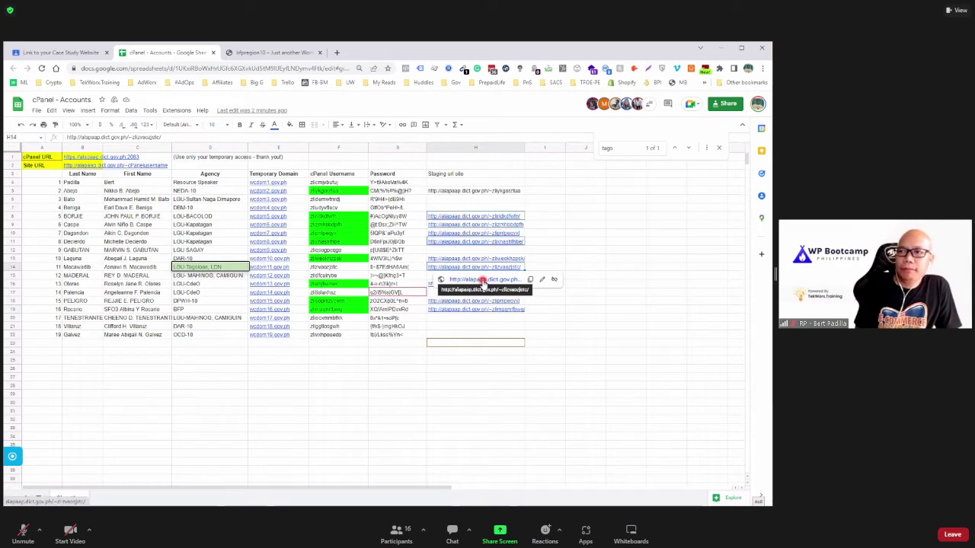
pyautogui.click(482, 281)
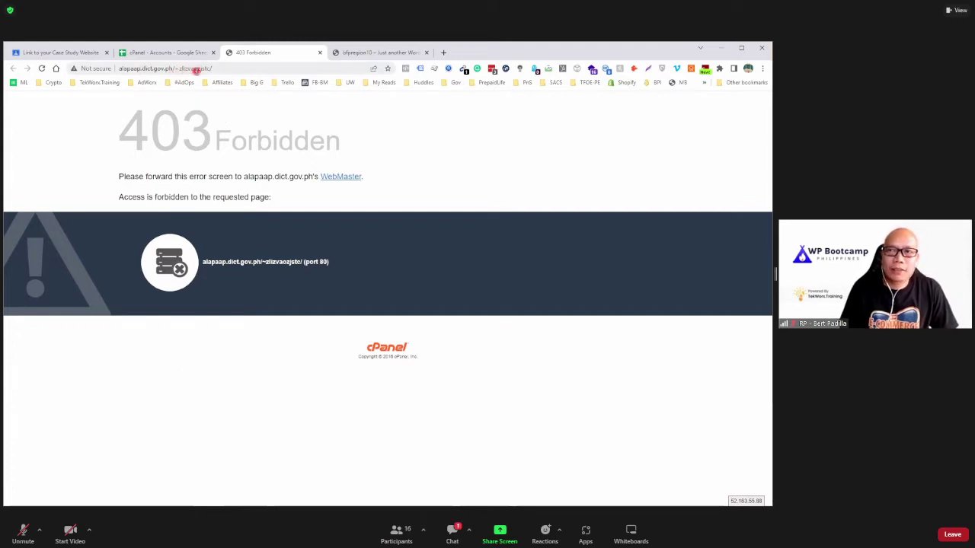
# Step: Select the username portion at the end of the site's address
pyautogui.moveTo(213, 68); pyautogui.dragTo(118, 71)
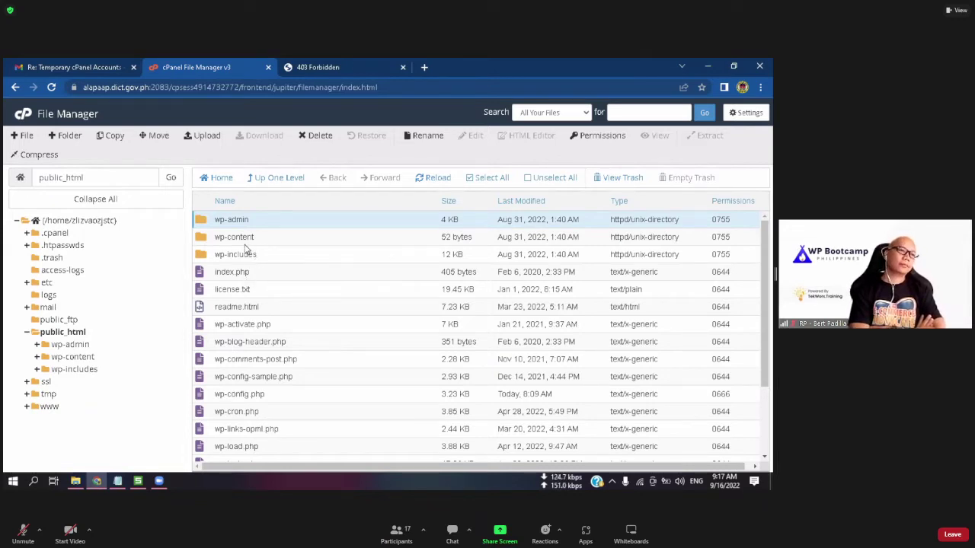
# Step: Scroll through the site's MySQL database details and return to the cPanel tools overview
pyautogui.scroll(-3, 248, 251)
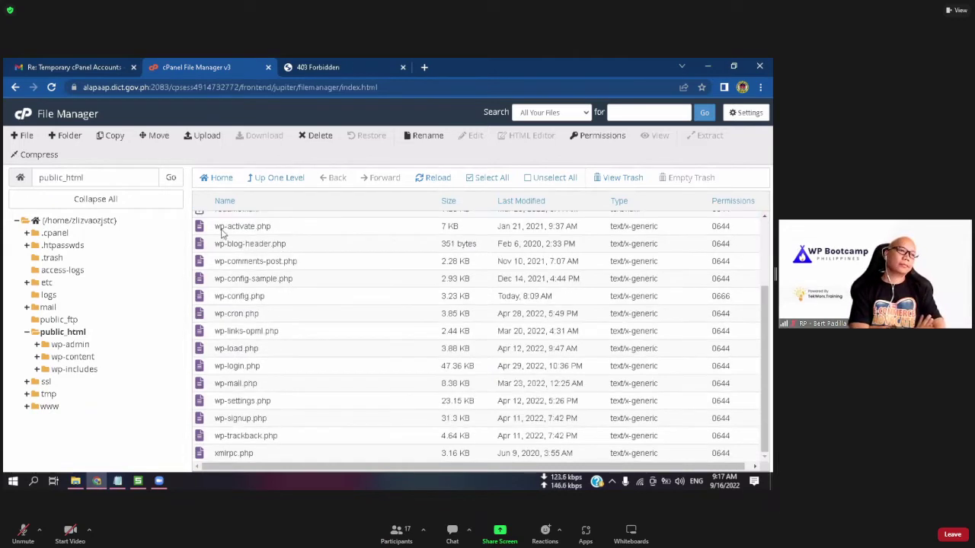
pyautogui.click(26, 115)
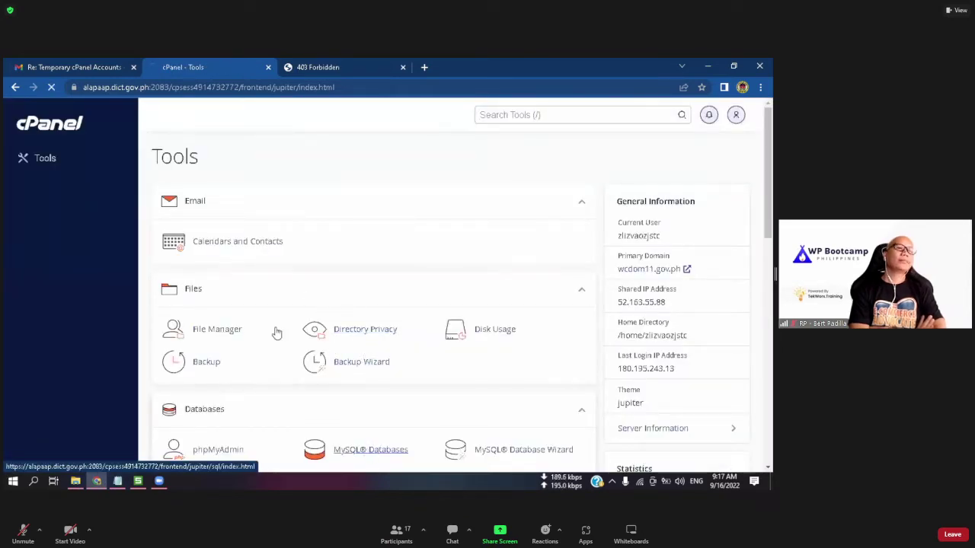
pyautogui.scroll(-3, 372, 333)
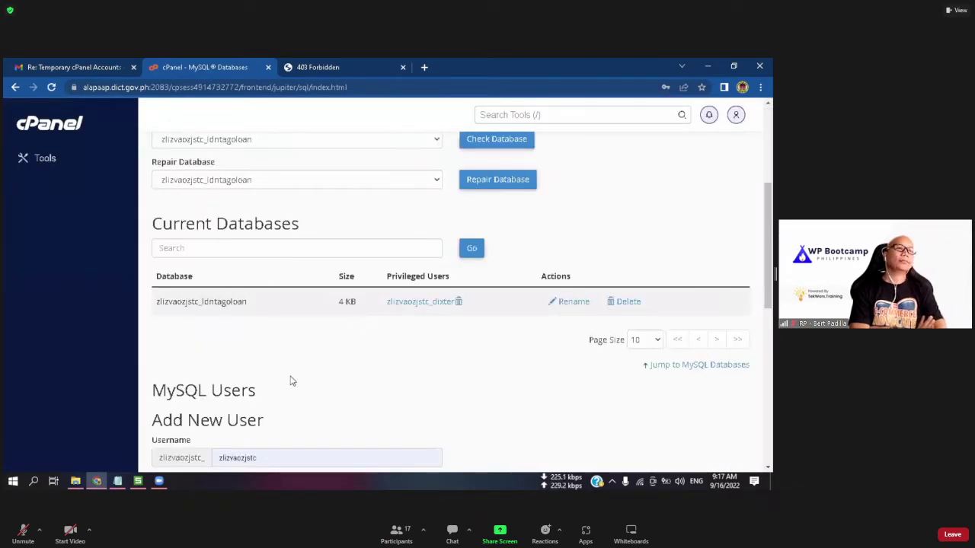
pyautogui.scroll(-4, 294, 372)
pyautogui.scroll(6, 287, 348)
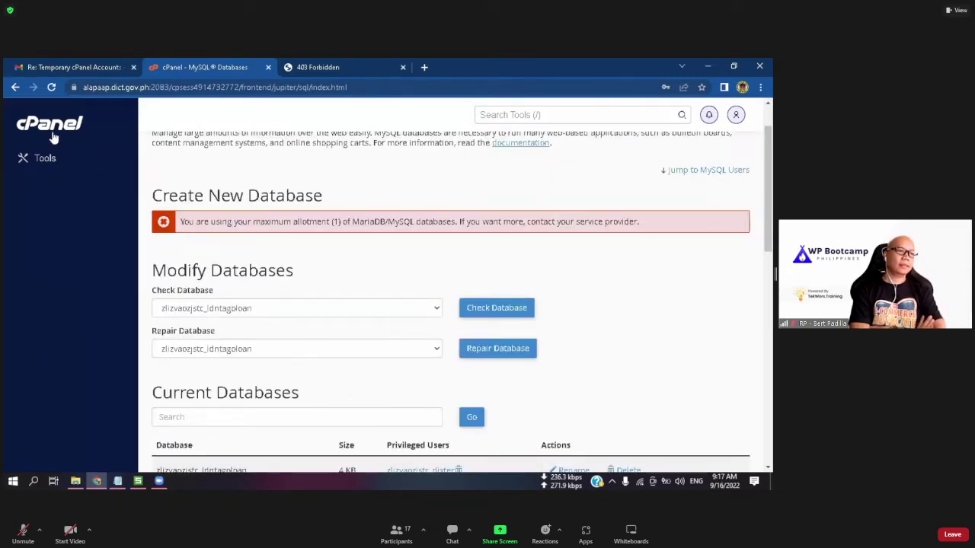
pyautogui.click(54, 136)
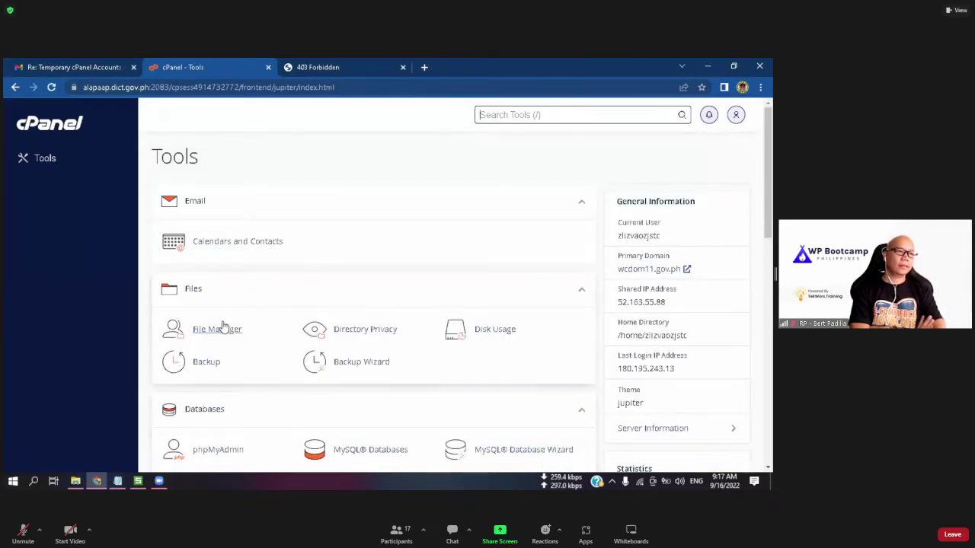
# Step: In File Manager, select wp-config.php and bring up its actions menu
pyautogui.click(221, 327)
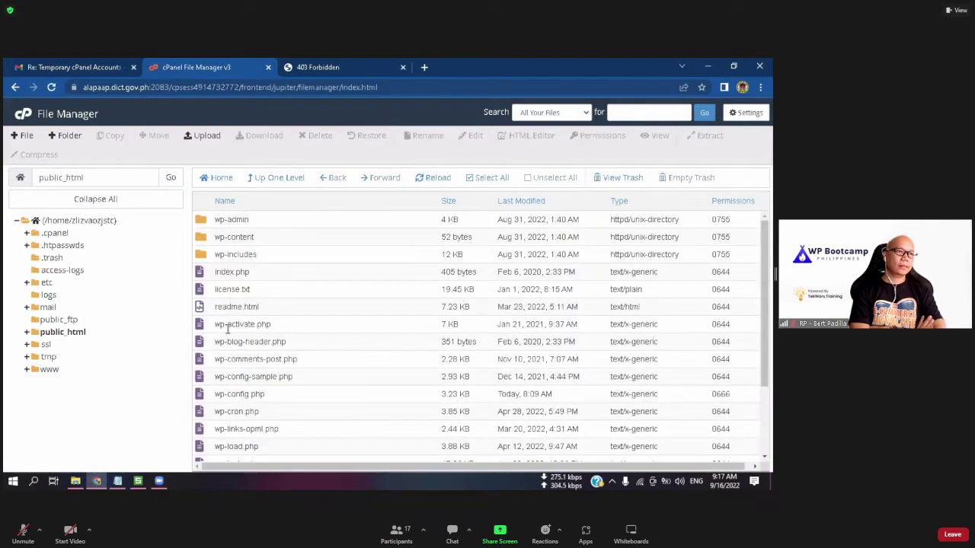
pyautogui.scroll(-1, 227, 328)
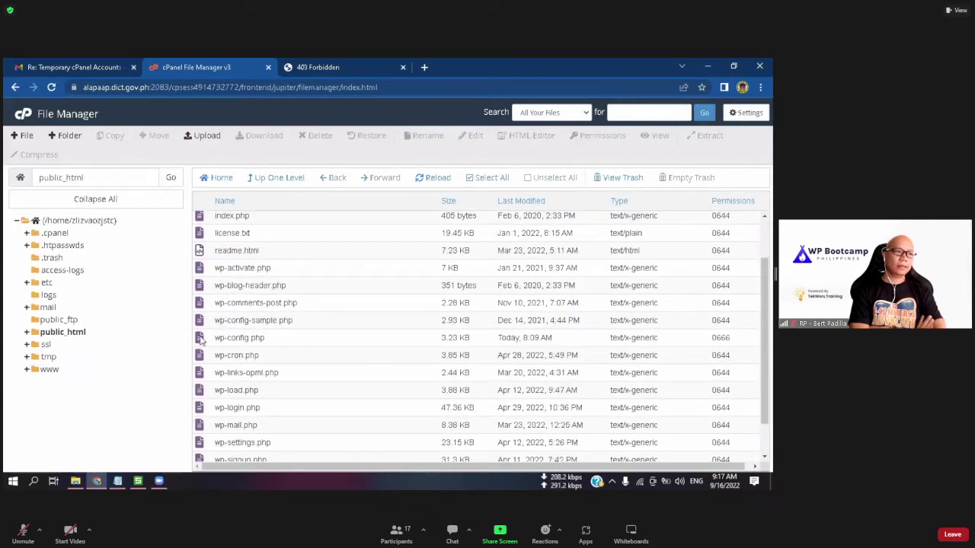
pyautogui.click(200, 340)
pyautogui.rightClick(207, 344)
# Step: View wp-config.php in a new tab, compare it with the cPanel access email, and revisit the 403 page
pyautogui.click(233, 337)
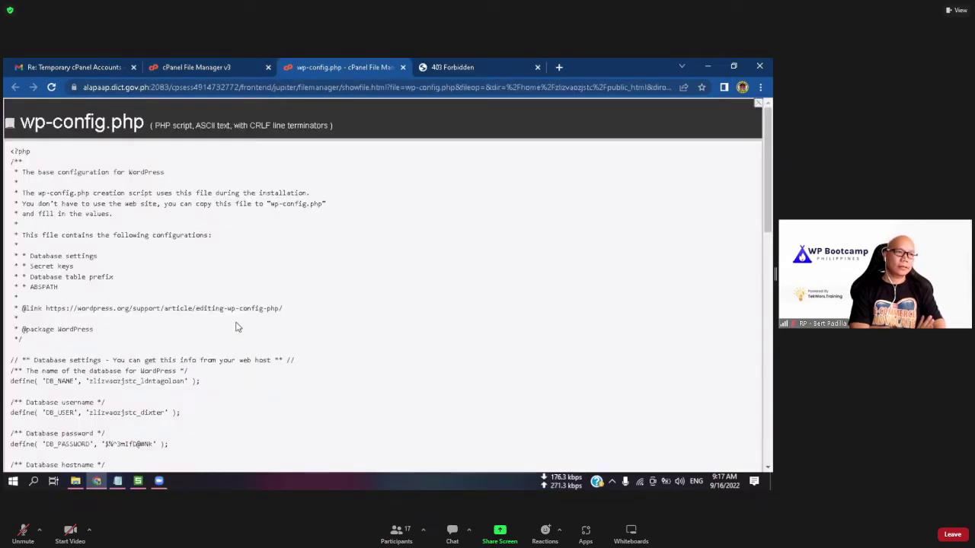
pyautogui.scroll(-2, 174, 373)
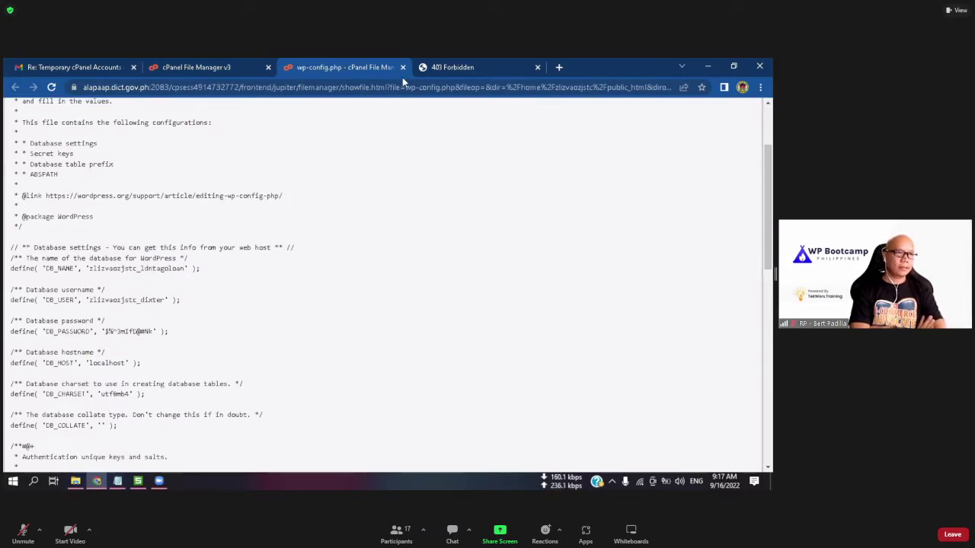
pyautogui.click(91, 67)
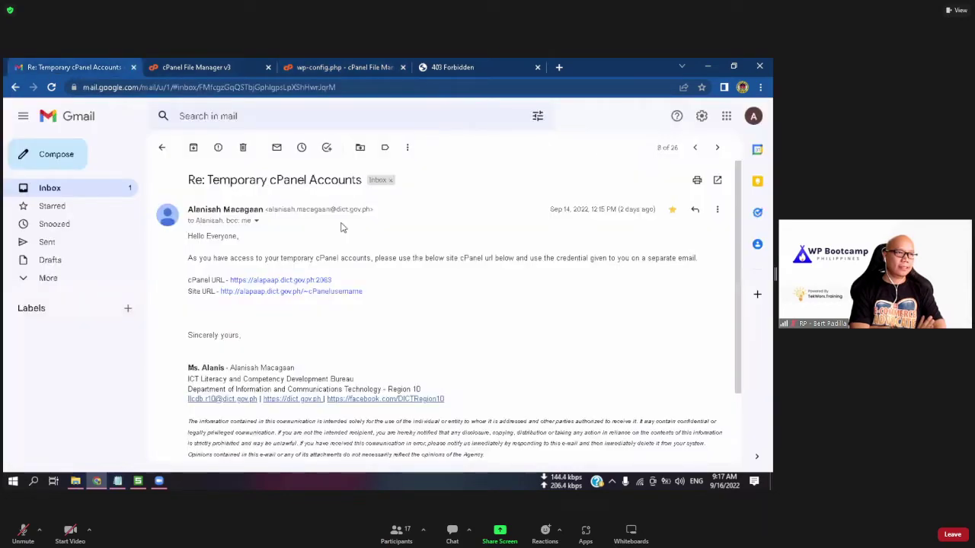
pyautogui.click(194, 67)
pyautogui.click(34, 116)
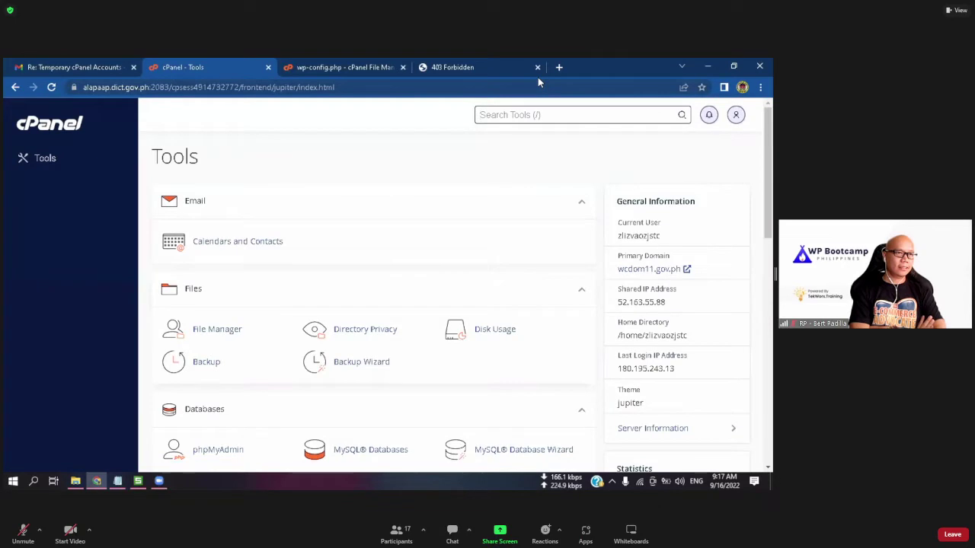
pyautogui.click(536, 74)
pyautogui.click(261, 87)
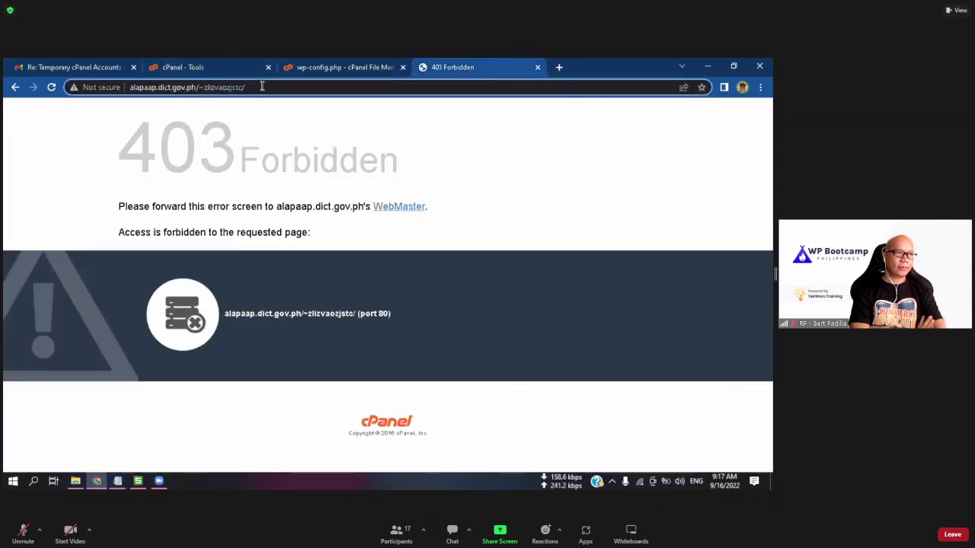
pyautogui.click(199, 69)
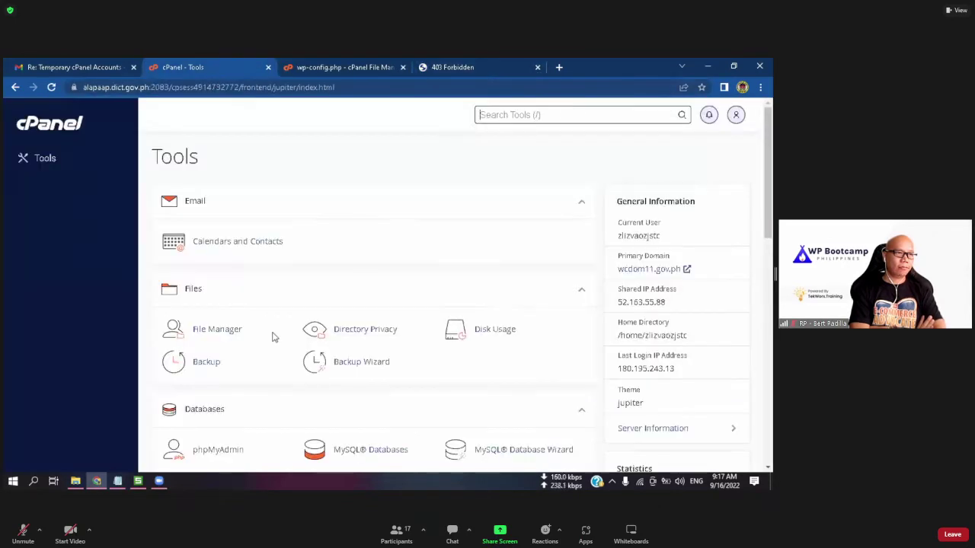
# Step: In MySQL Databases, add the user to the site's database, review its privileges, then recheck the 403 site
pyautogui.click(382, 460)
pyautogui.scroll(-1, 326, 357)
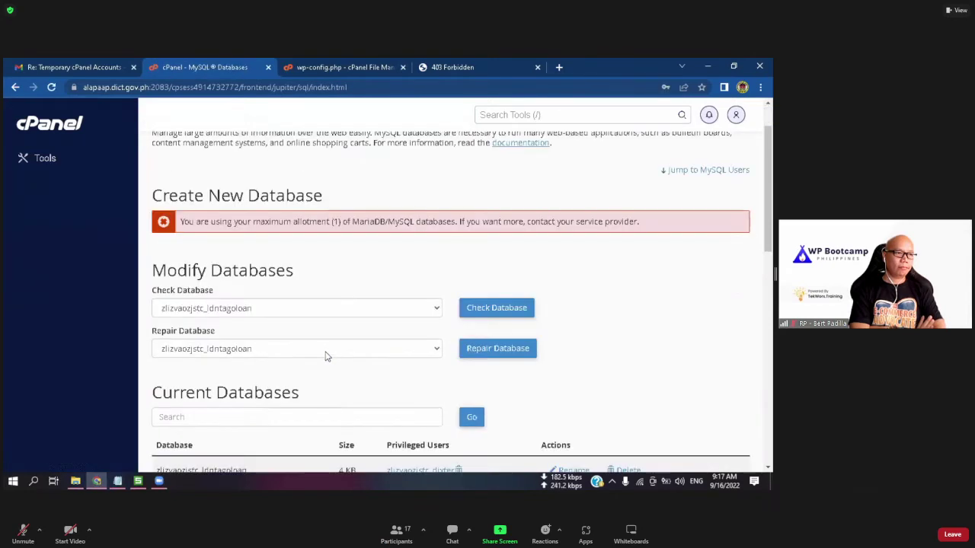
pyautogui.scroll(-1, 222, 329)
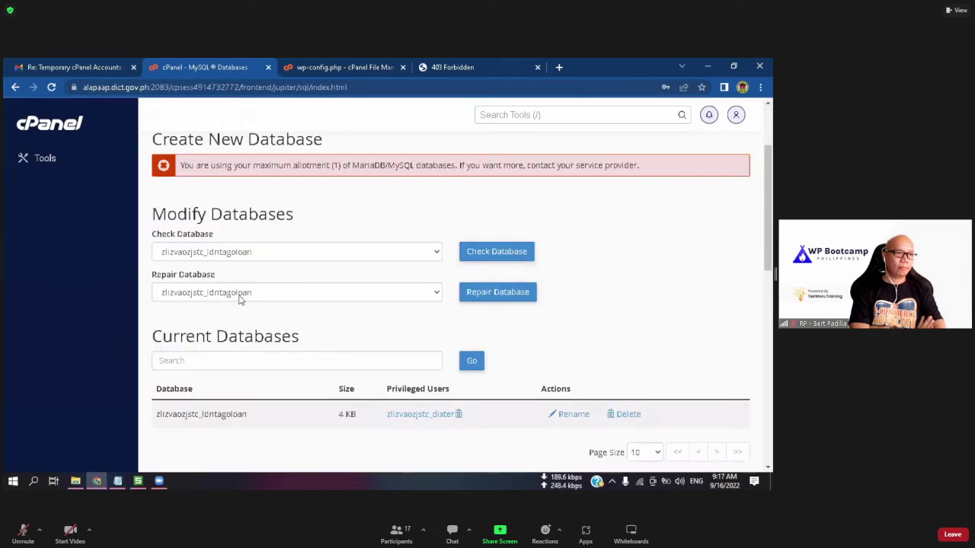
pyautogui.scroll(-2, 239, 299)
pyautogui.scroll(-2, 223, 320)
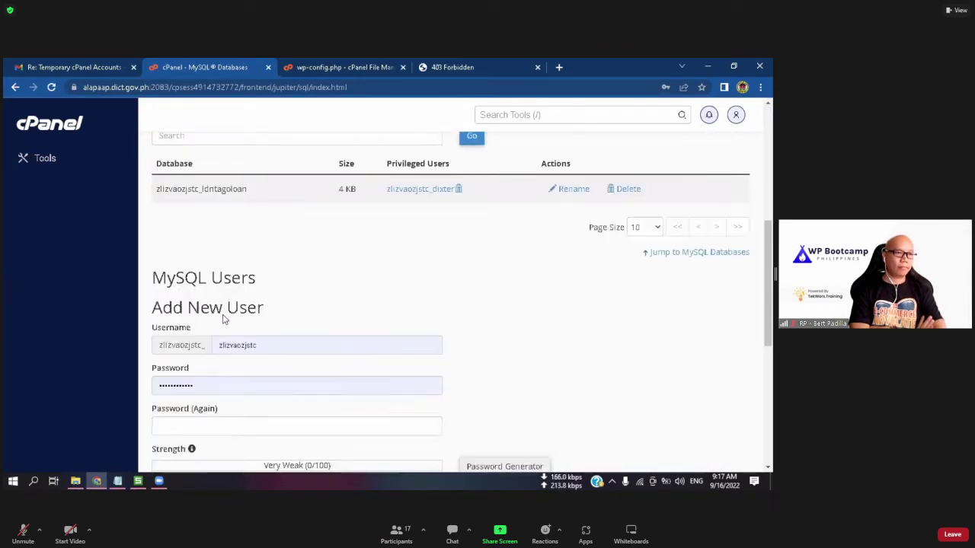
pyautogui.scroll(-6, 223, 319)
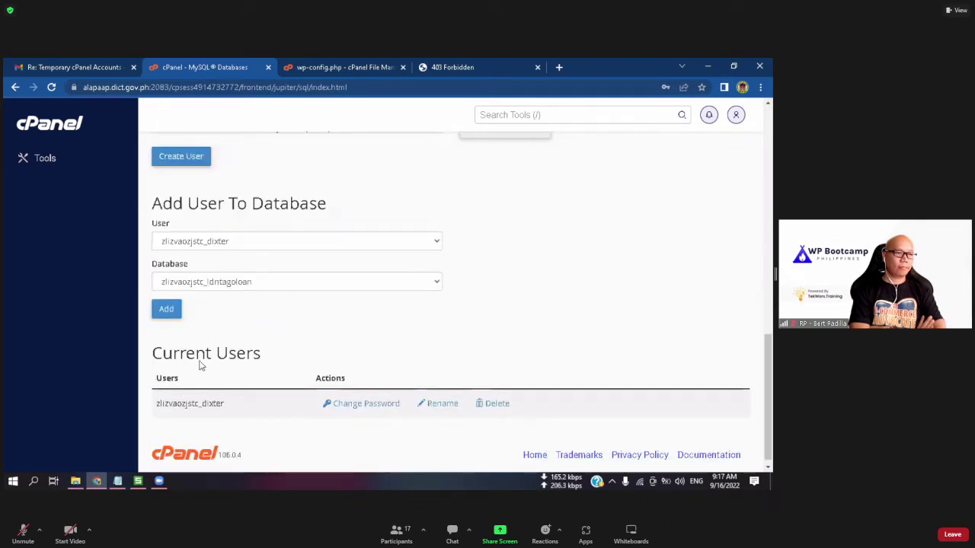
pyautogui.click(166, 308)
pyautogui.scroll(-1, 191, 267)
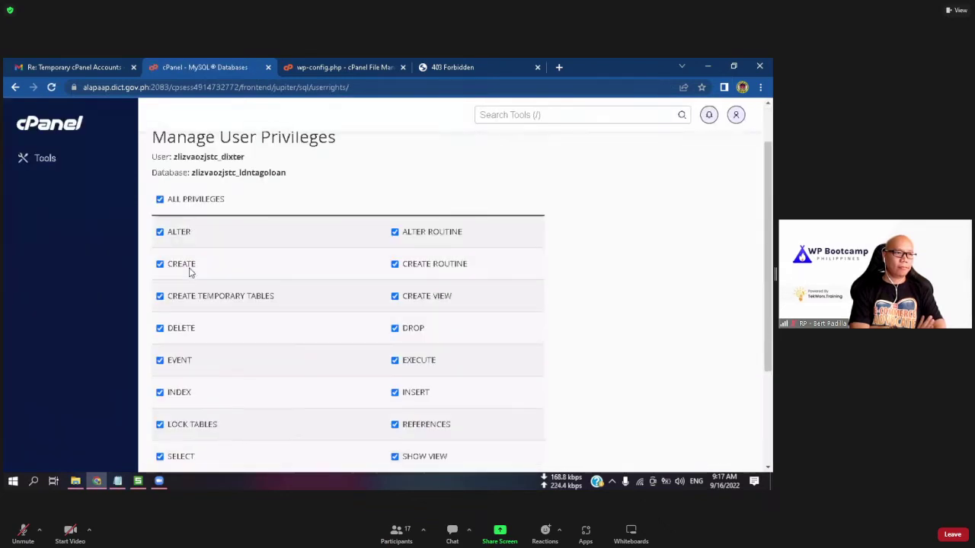
pyautogui.scroll(-2, 191, 272)
pyautogui.scroll(3, 229, 215)
pyautogui.scroll(-1, 243, 270)
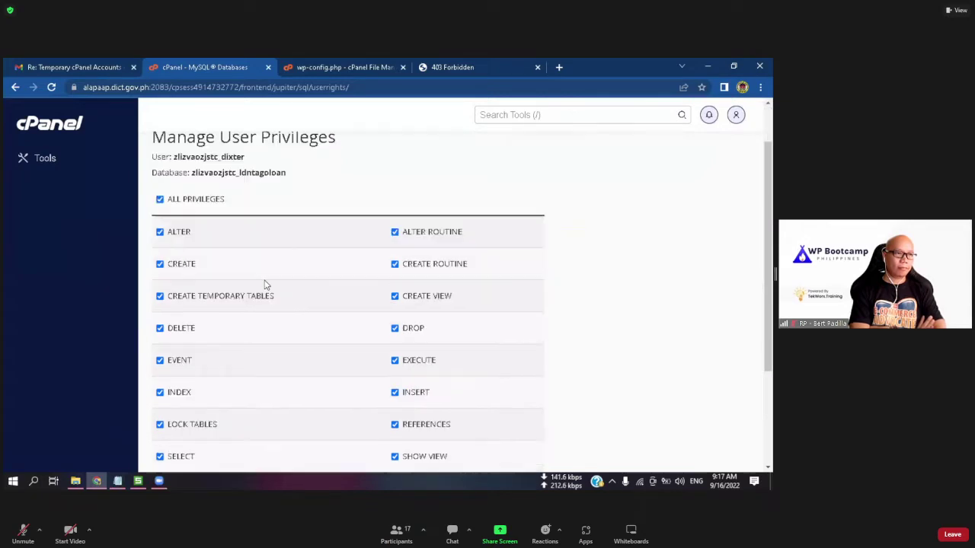
pyautogui.scroll(-2, 266, 289)
pyautogui.click(449, 446)
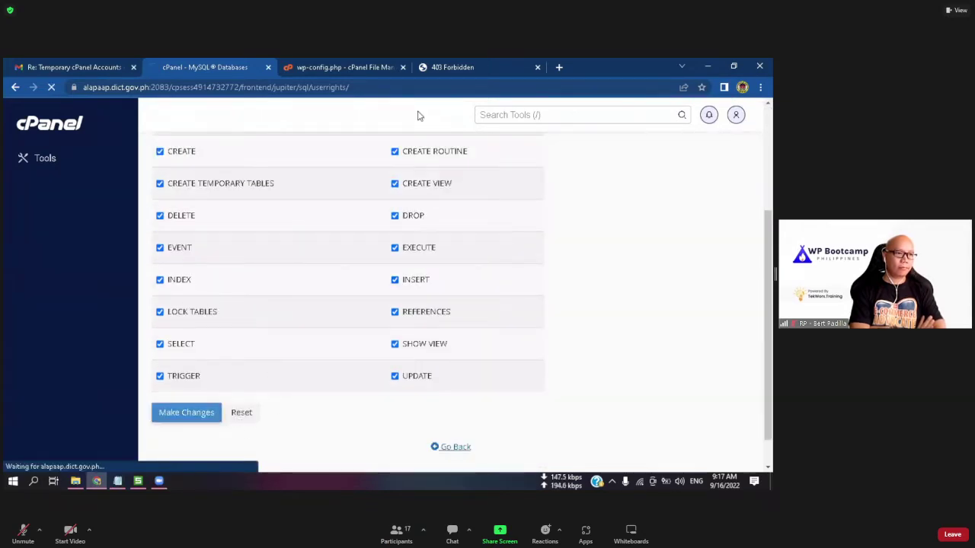
pyautogui.click(506, 76)
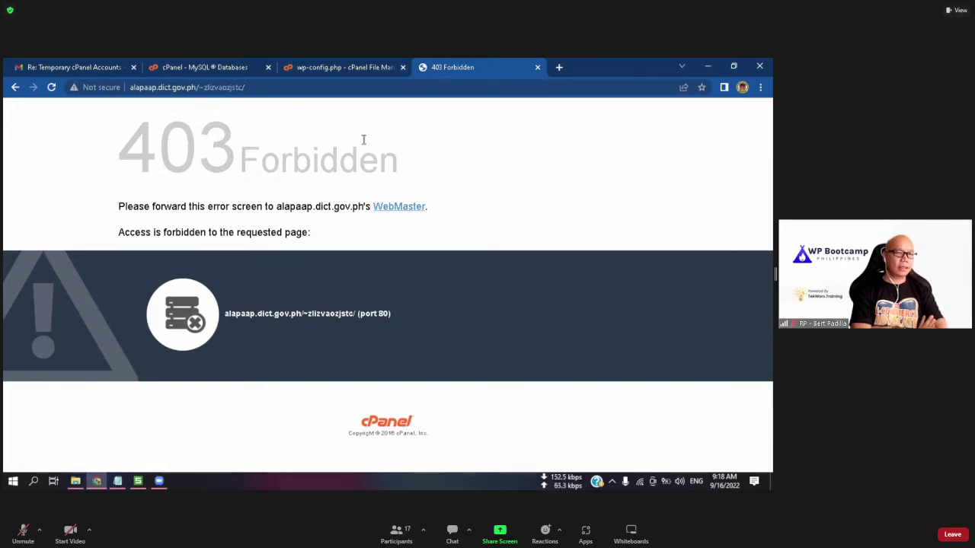
# Step: Open File Manager on public_html and select the wp-admin folder and license.txt
pyautogui.click(255, 76)
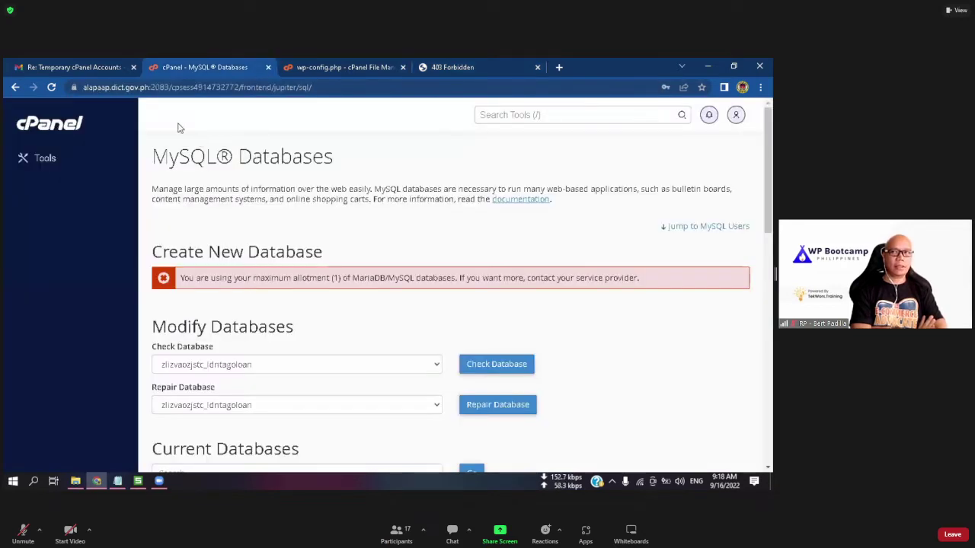
pyautogui.click(55, 127)
pyautogui.click(220, 335)
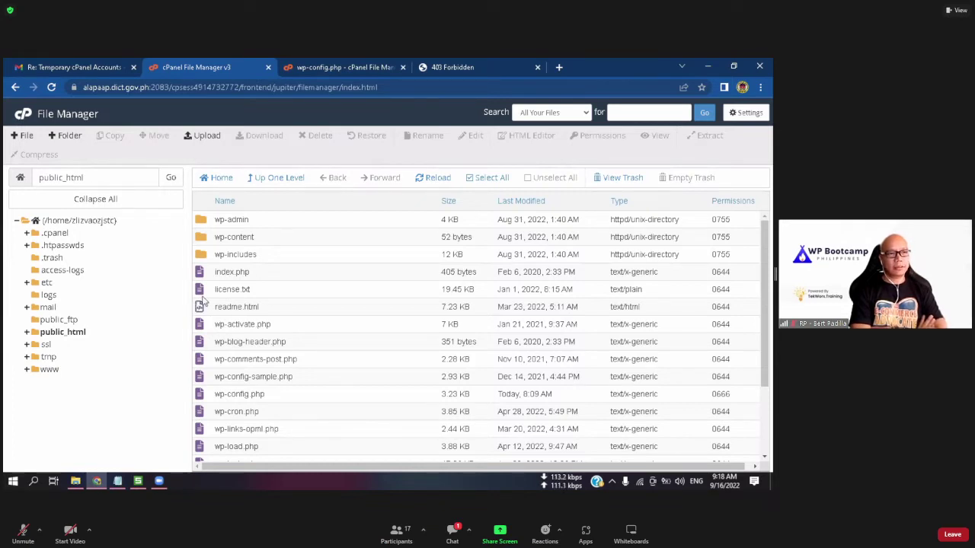
pyautogui.click(215, 221)
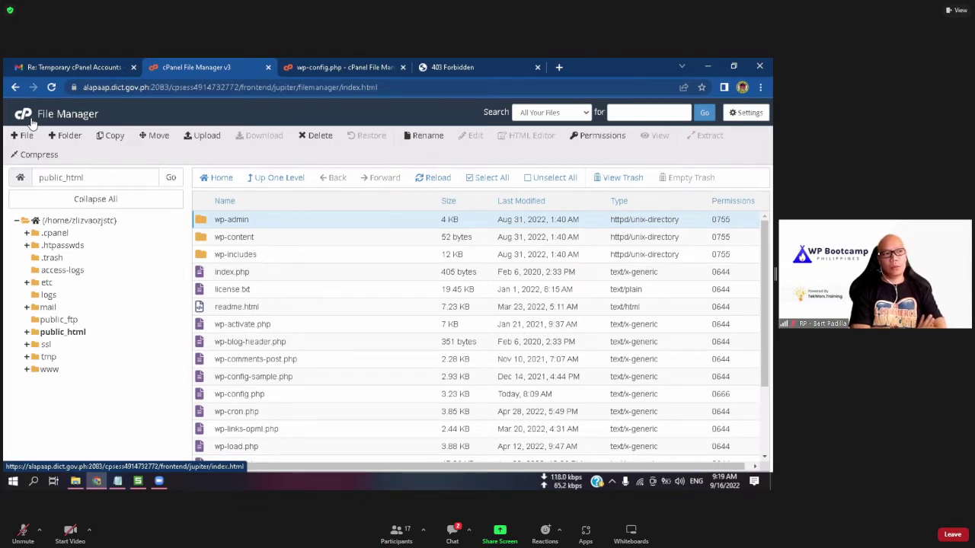
pyautogui.click(237, 289)
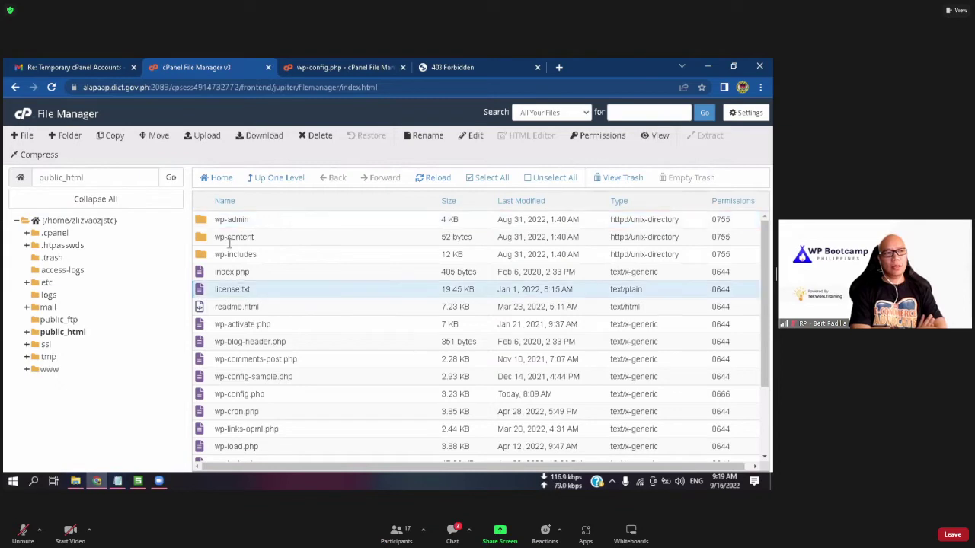
pyautogui.click(215, 222)
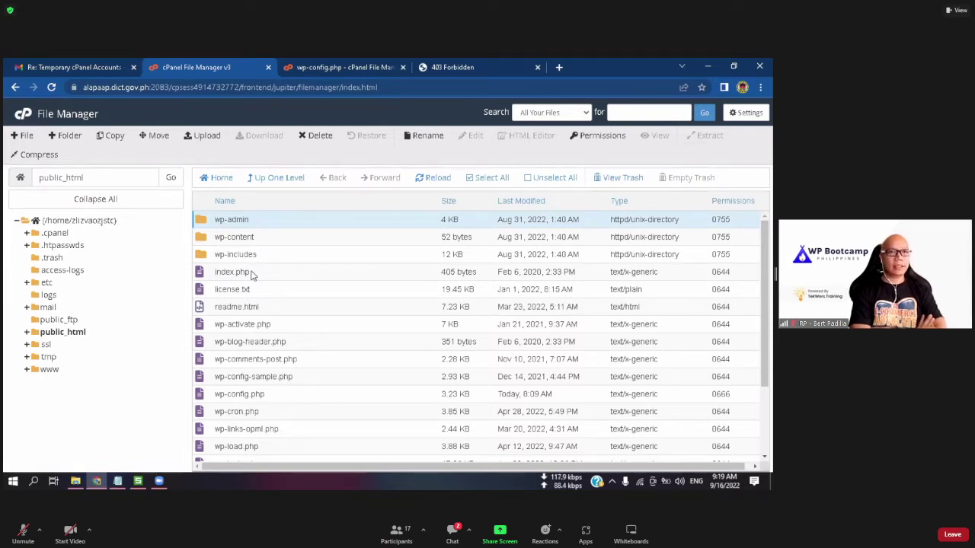
pyautogui.scroll(-3, 251, 275)
pyautogui.scroll(3, 247, 259)
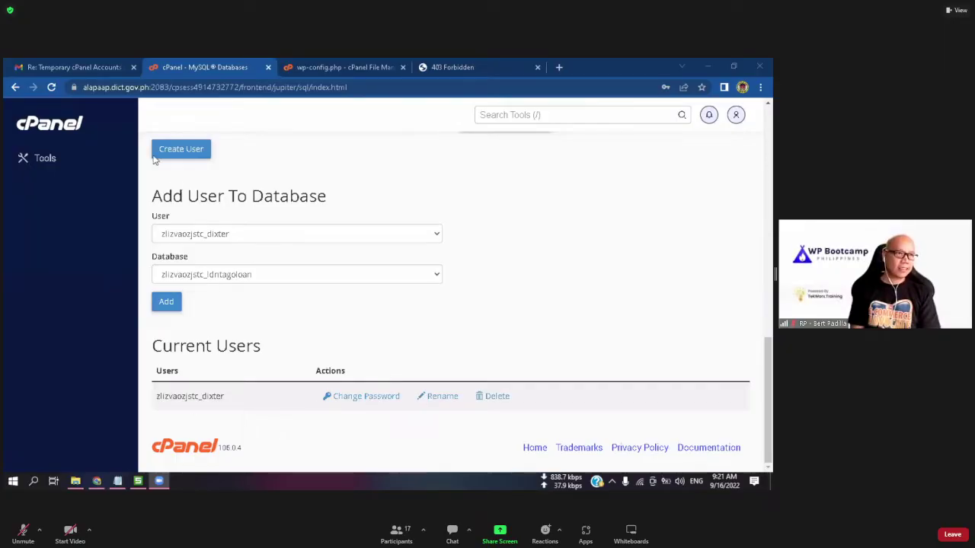
# Step: Create a new folder named cgi-bin inside public_html in File Manager
pyautogui.click(67, 130)
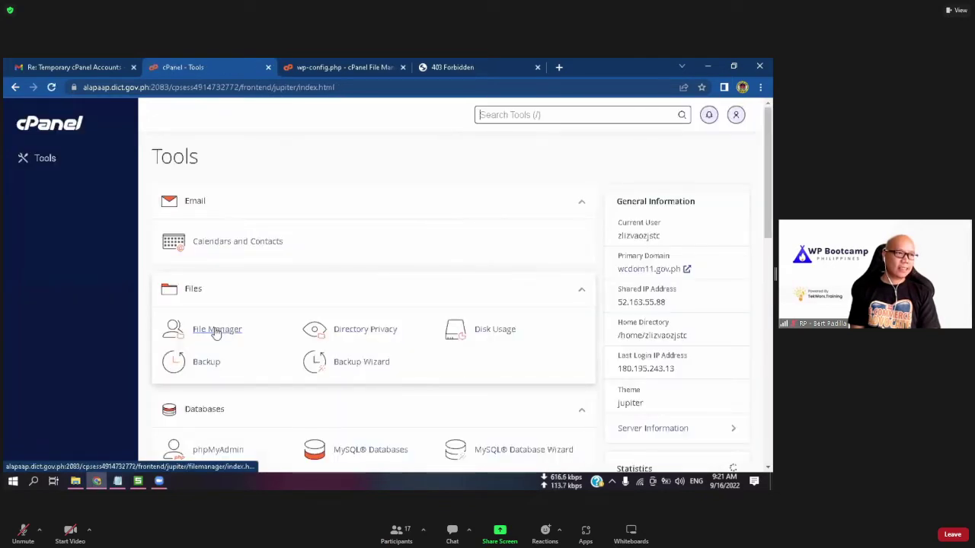
pyautogui.click(213, 330)
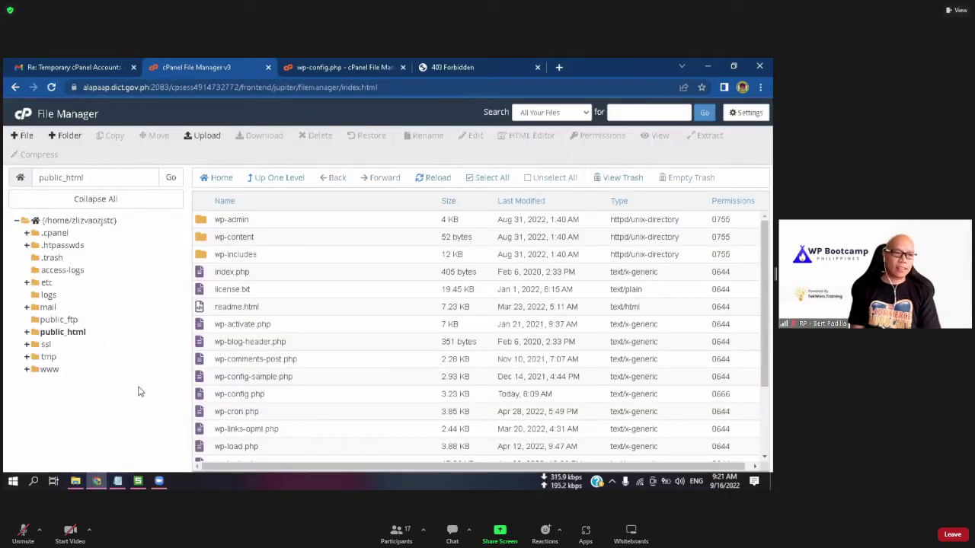
pyautogui.scroll(-3, 299, 362)
pyautogui.scroll(3, 300, 362)
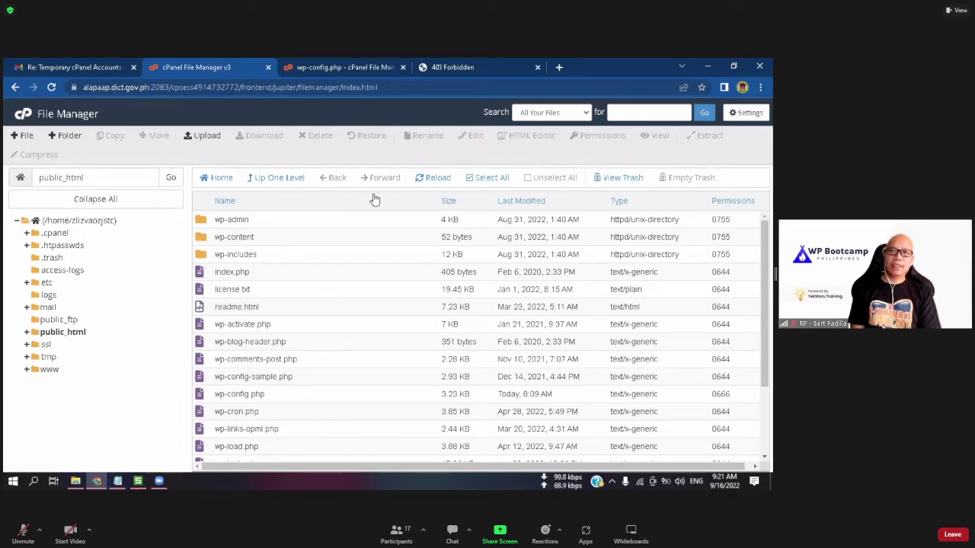
pyautogui.click(64, 135)
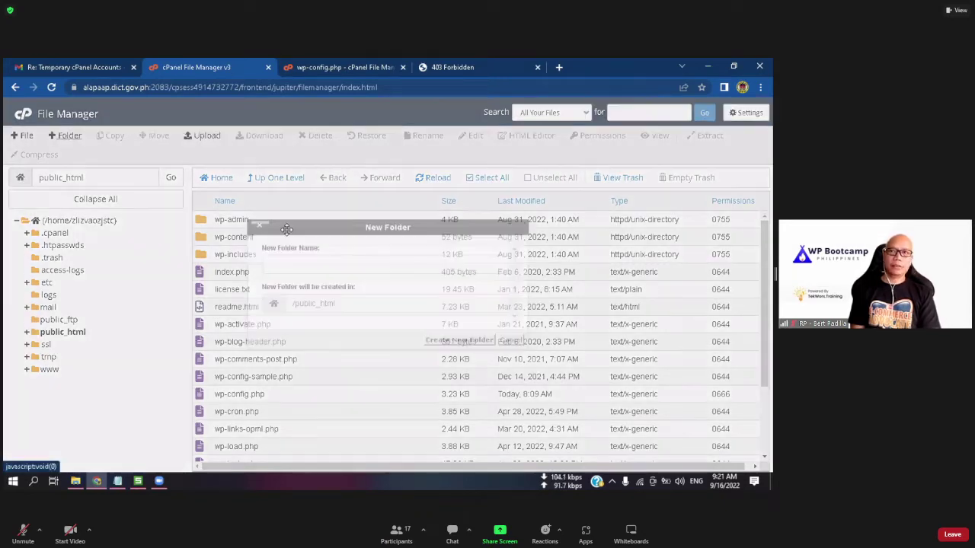
pyautogui.write('CG')
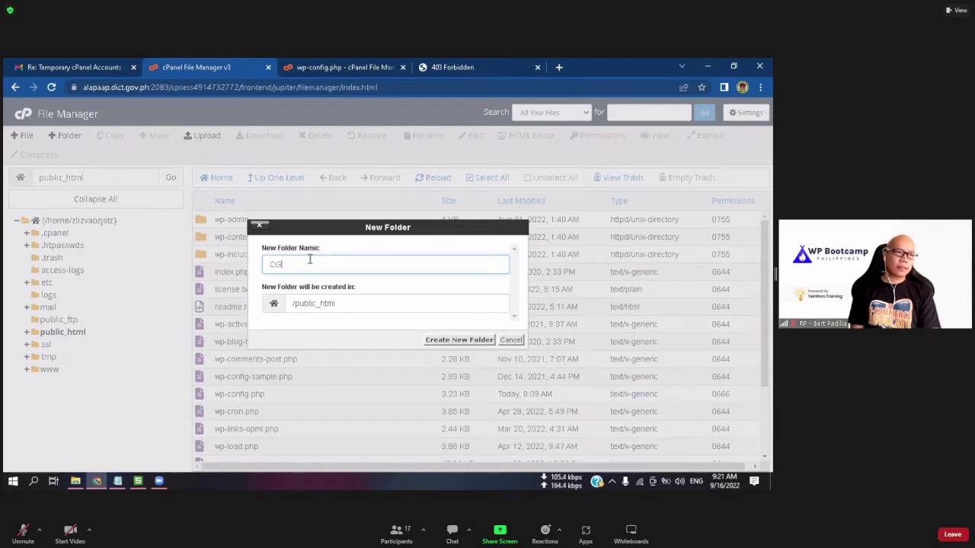
pyautogui.write('I')
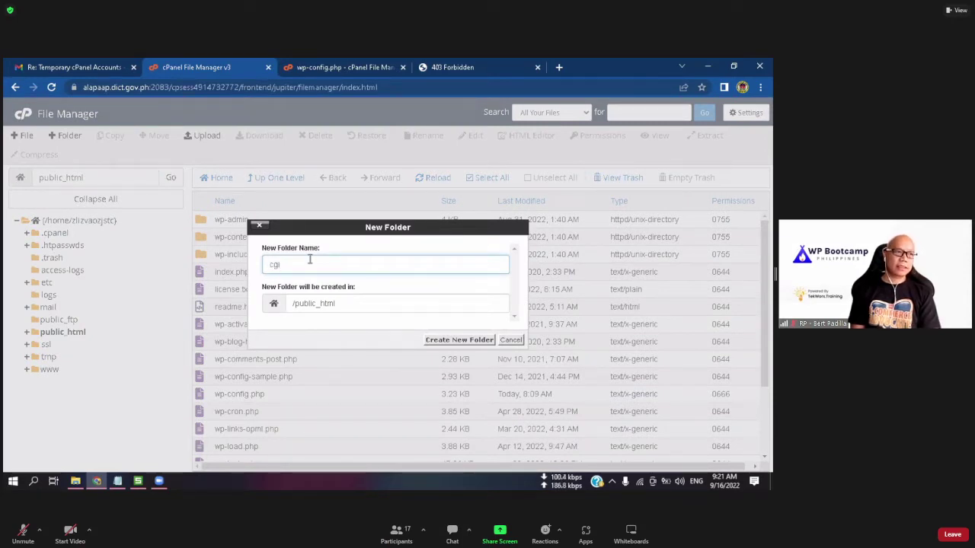
pyautogui.write('-bin')
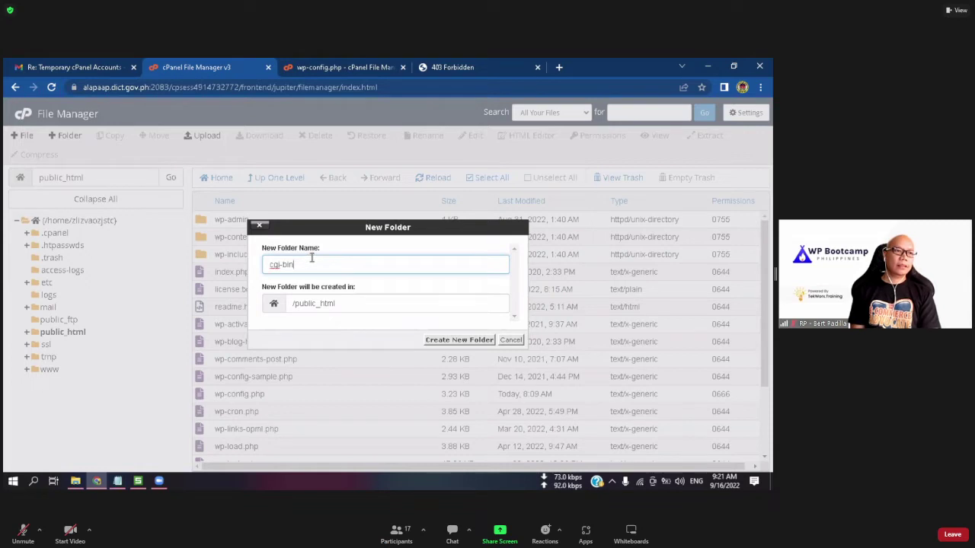
pyautogui.click(461, 343)
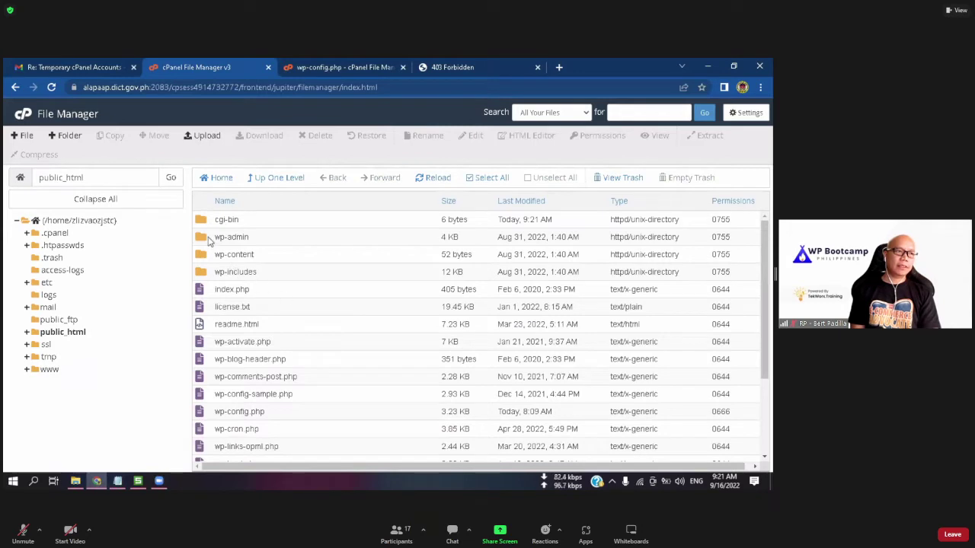
pyautogui.click(209, 239)
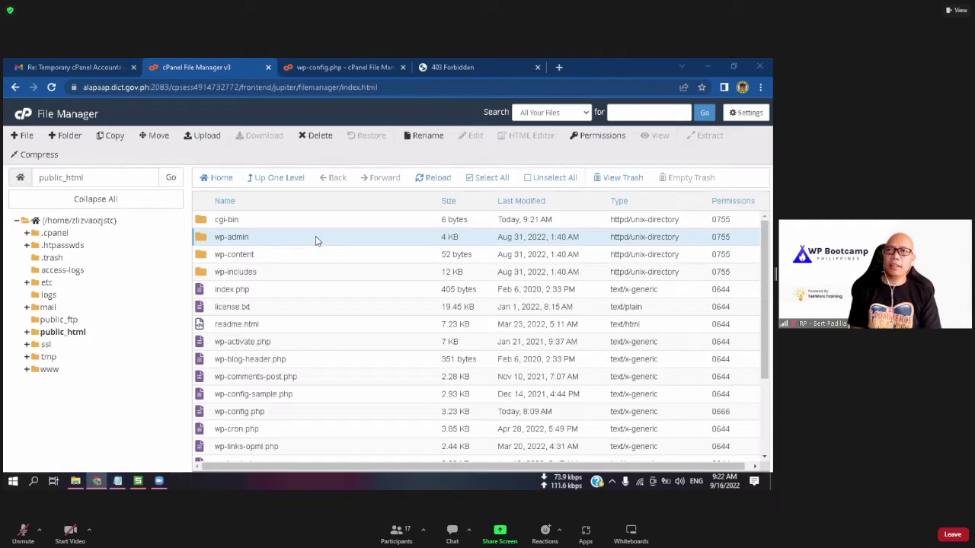
pyautogui.click(662, 73)
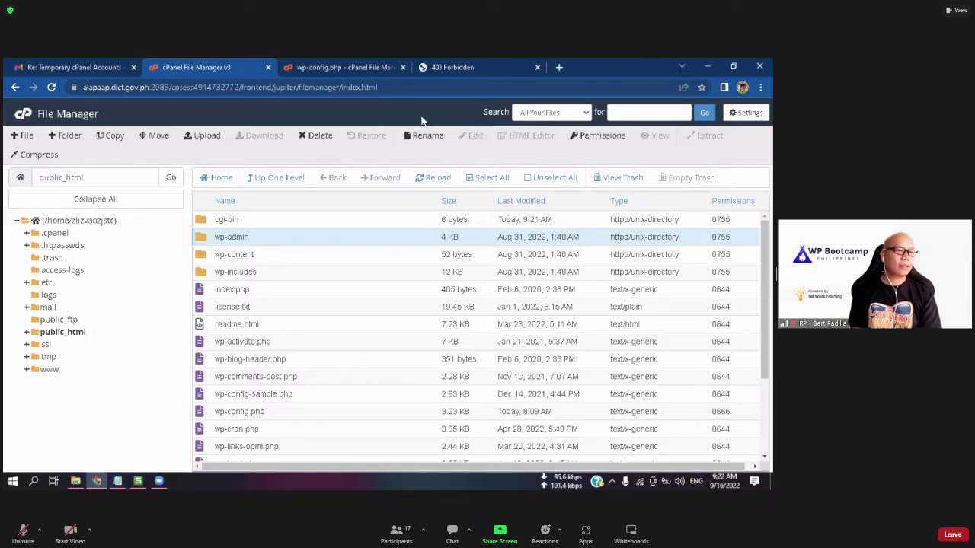
pyautogui.click(393, 291)
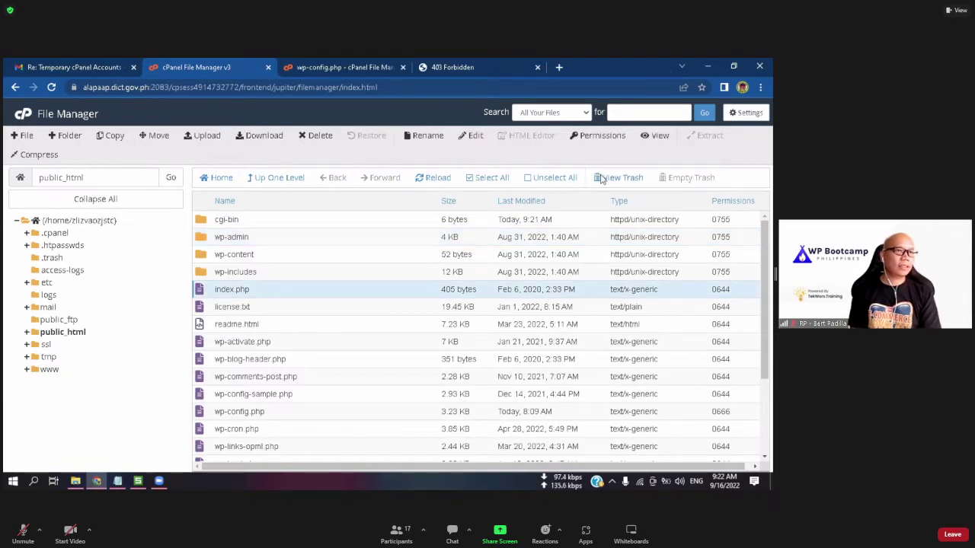
# Step: Switch to the 403 Forbidden tab through tab search and reload it
pyautogui.click(681, 66)
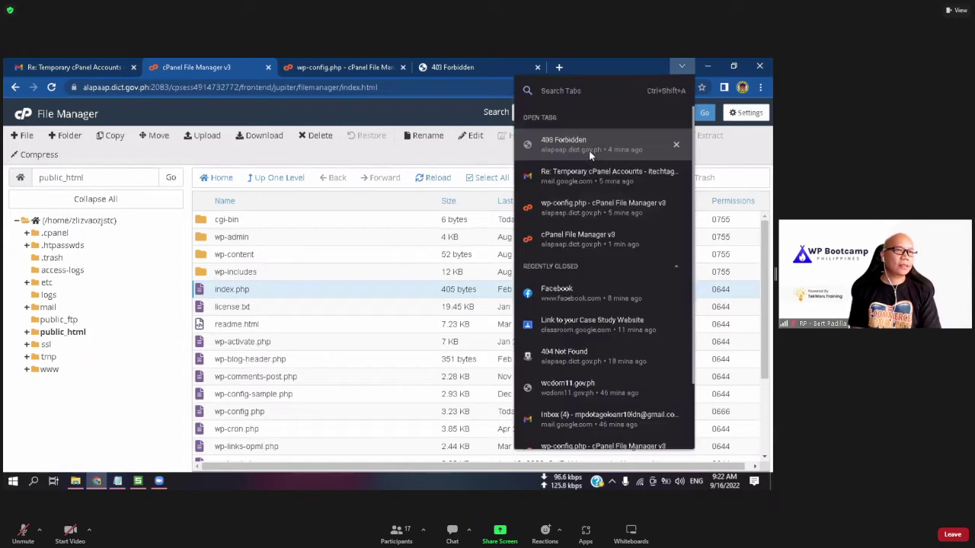
pyautogui.click(589, 151)
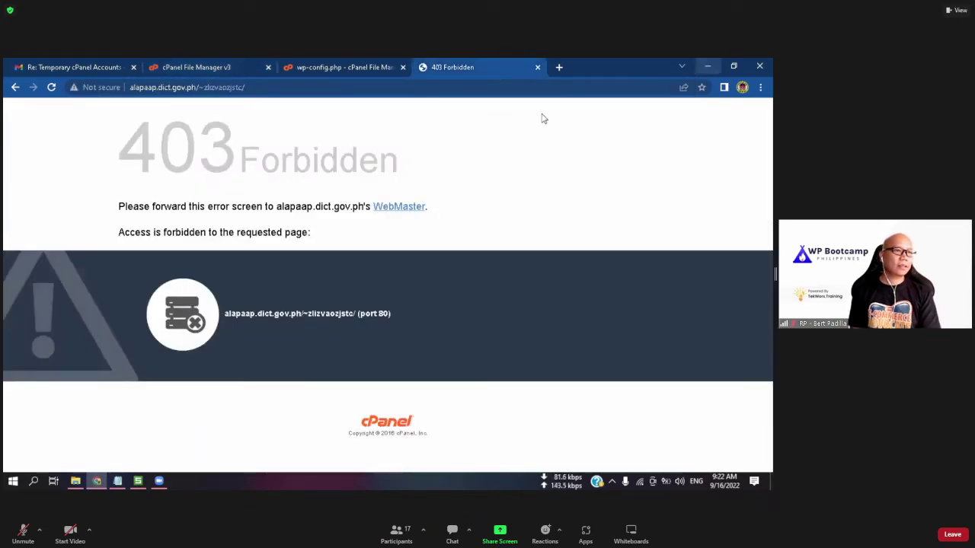
pyautogui.click(52, 88)
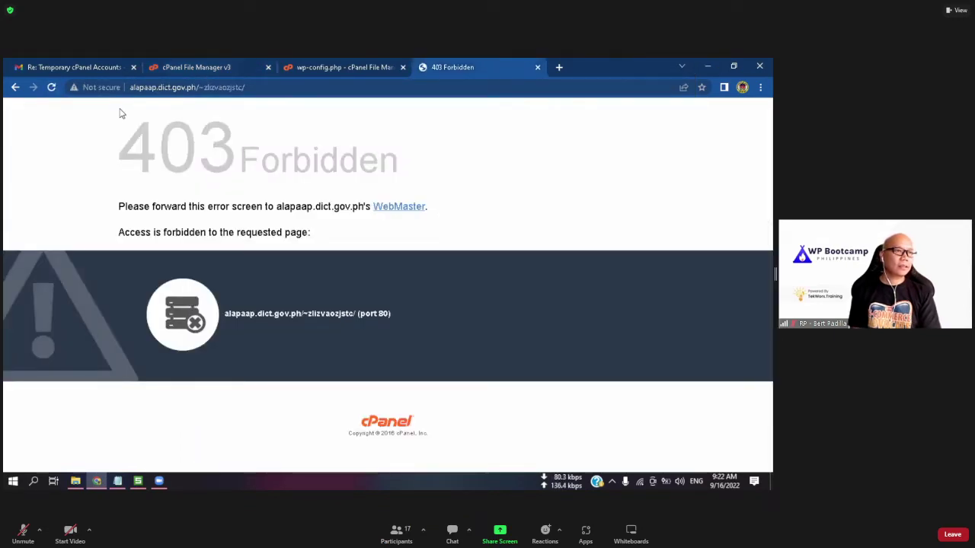
pyautogui.hotkey('ctrl', 'l')
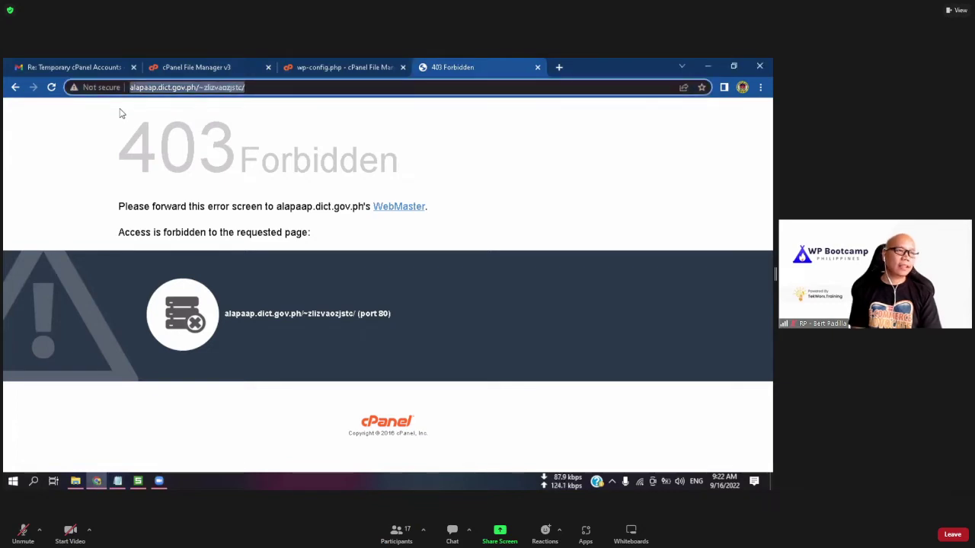
pyautogui.click(121, 114)
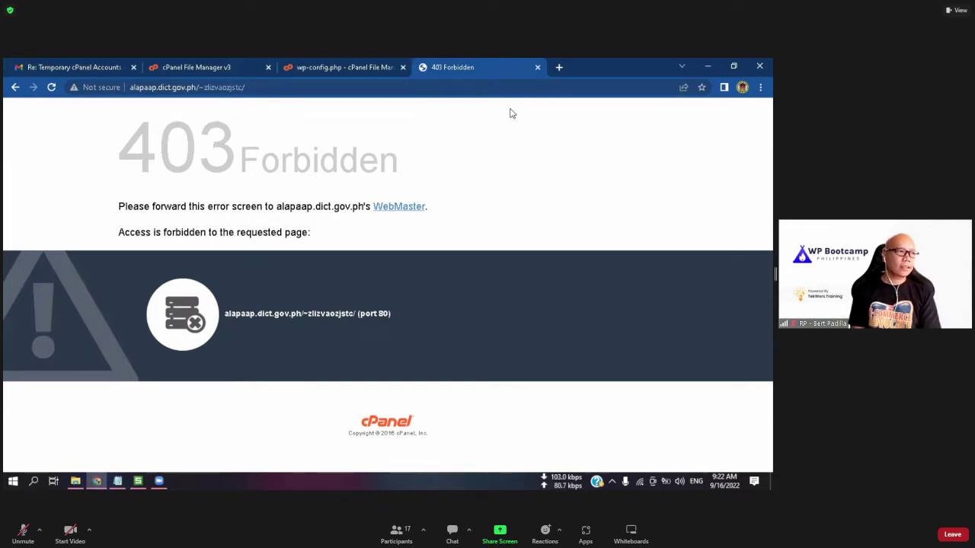
pyautogui.click(513, 113)
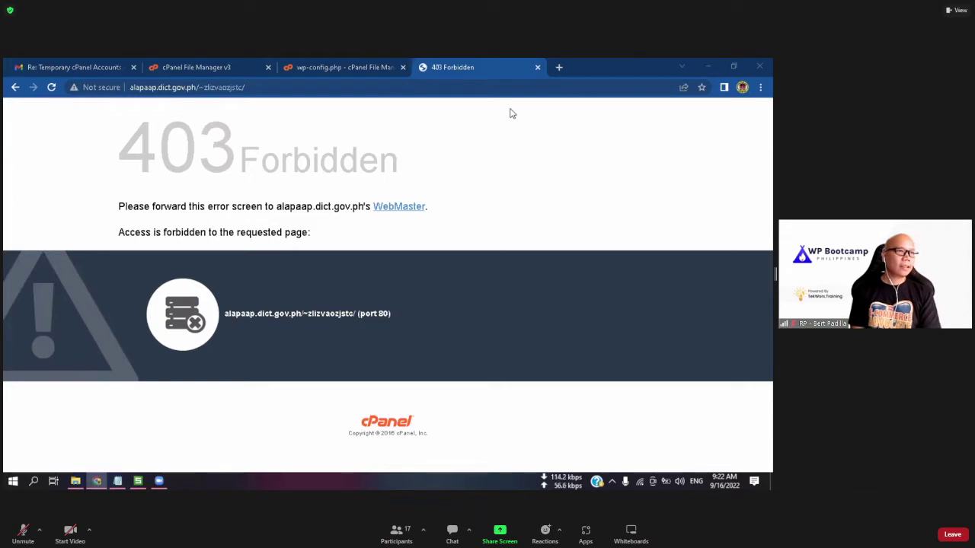
# Step: Return to the browser window and view the site's Not secure connection information
pyautogui.hotkey('alt', 'Tab')
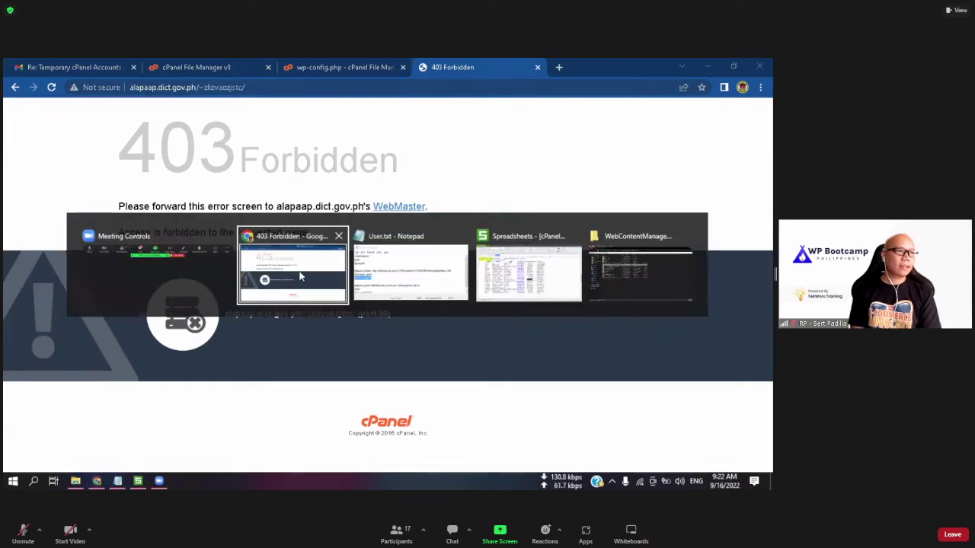
pyautogui.click(139, 88)
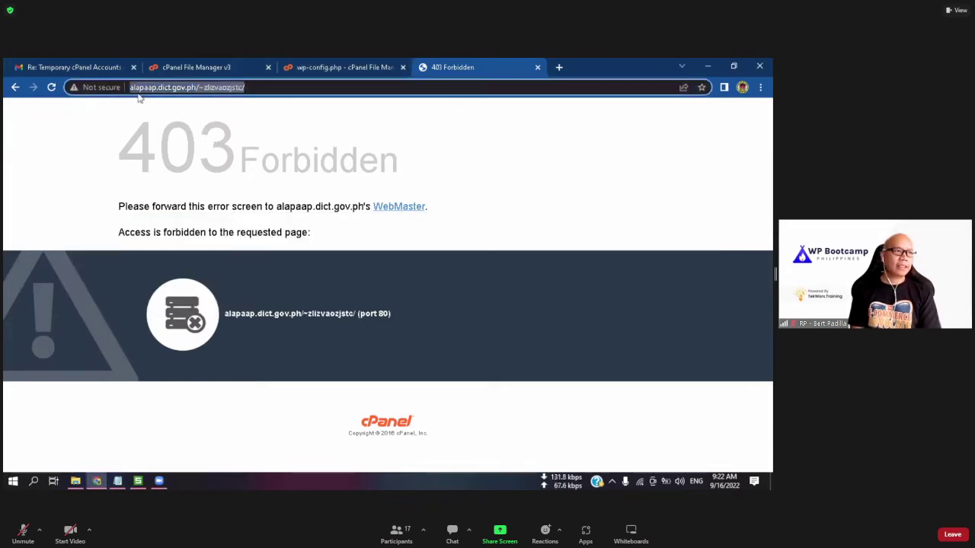
pyautogui.click(135, 88)
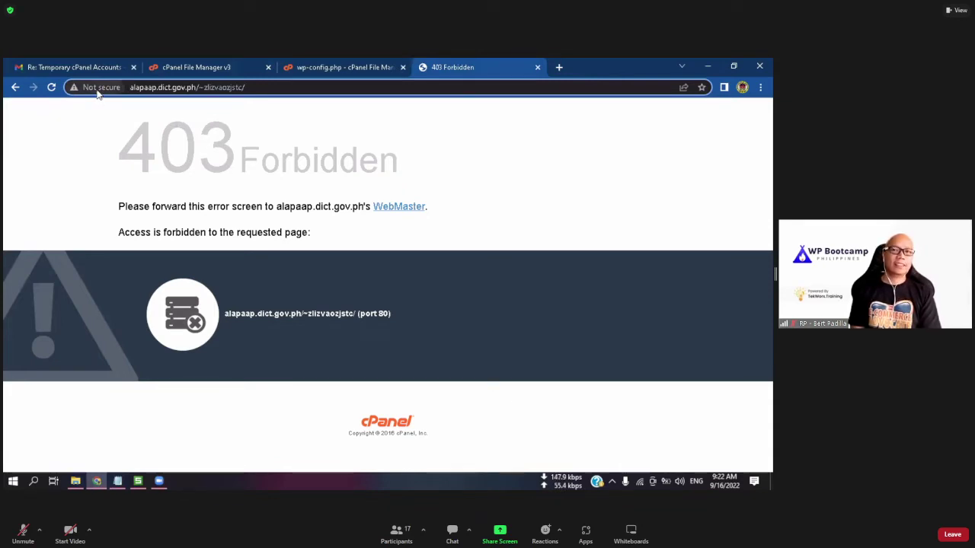
pyautogui.click(101, 87)
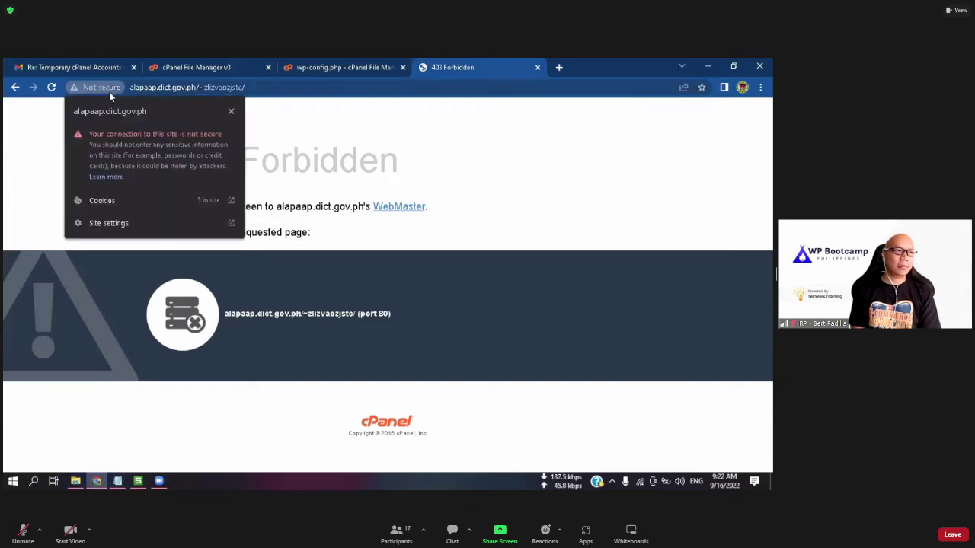
pyautogui.click(111, 90)
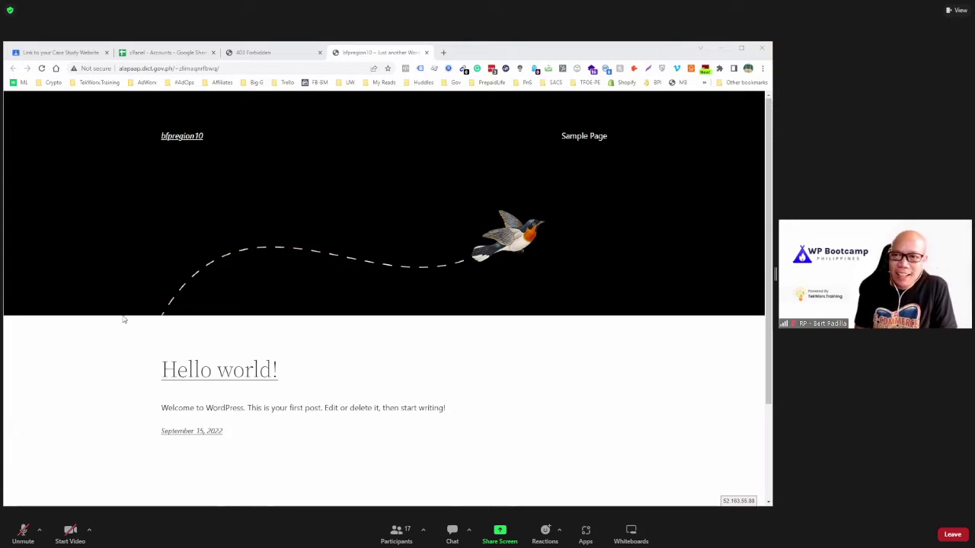
# Step: Scroll the bfpregion10 Themes page listing three themes, with Twenty Twenty-Two active
pyautogui.scroll(-2, 107, 321)
pyautogui.scroll(2, 107, 321)
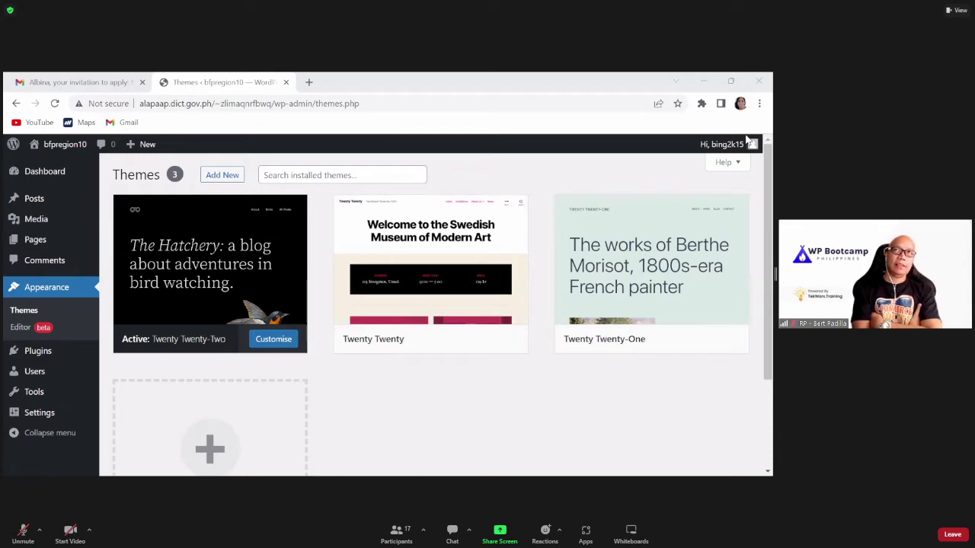
pyautogui.moveTo(748, 141); pyautogui.dragTo(470, 425)
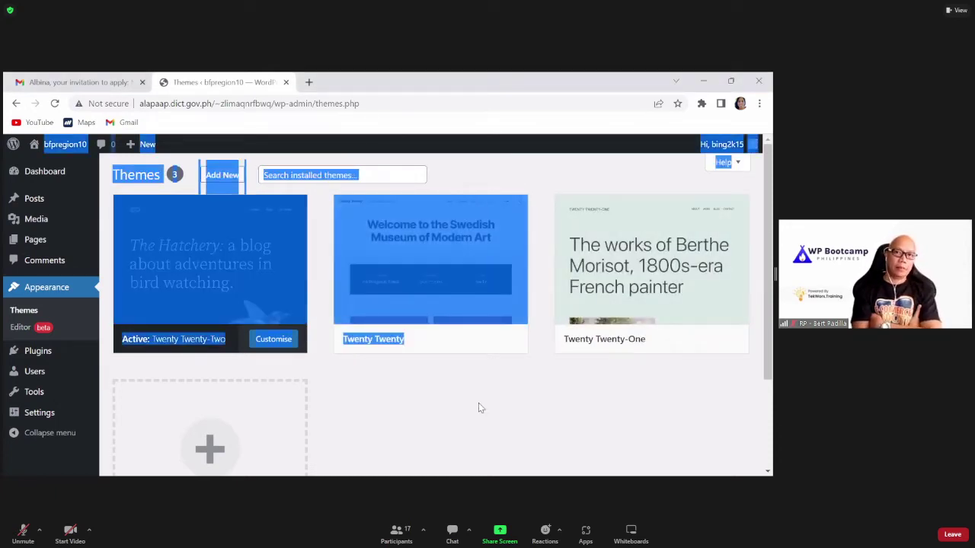
pyautogui.click(441, 348)
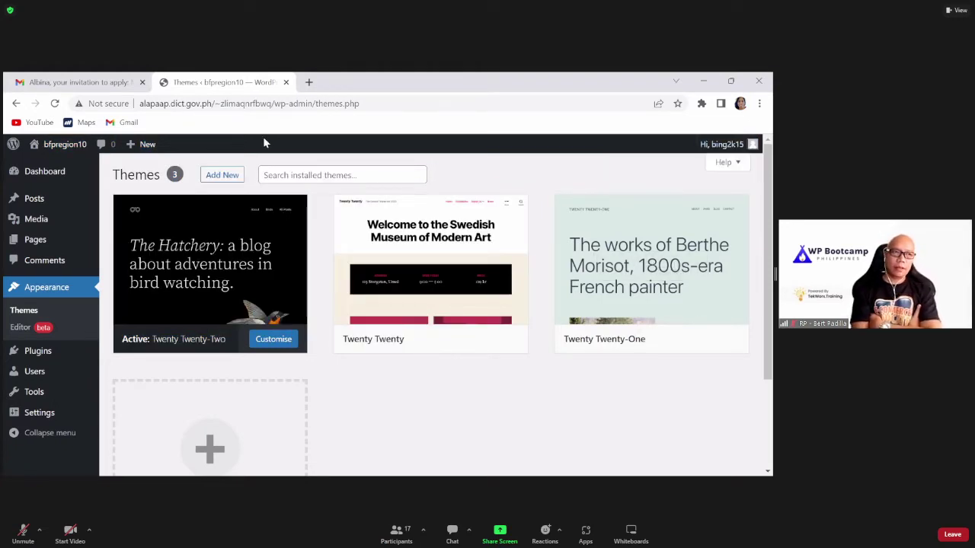
pyautogui.moveTo(196, 275)
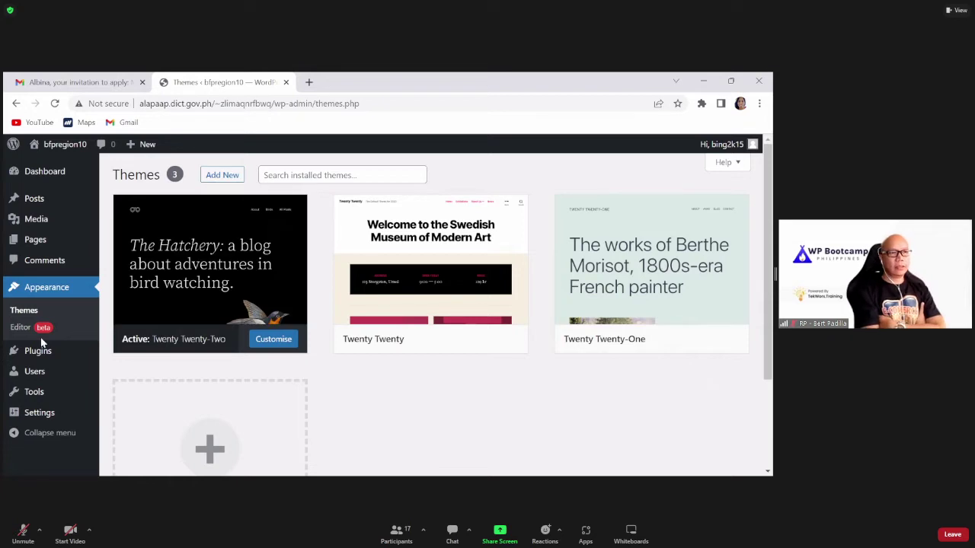
pyautogui.moveTo(44, 352)
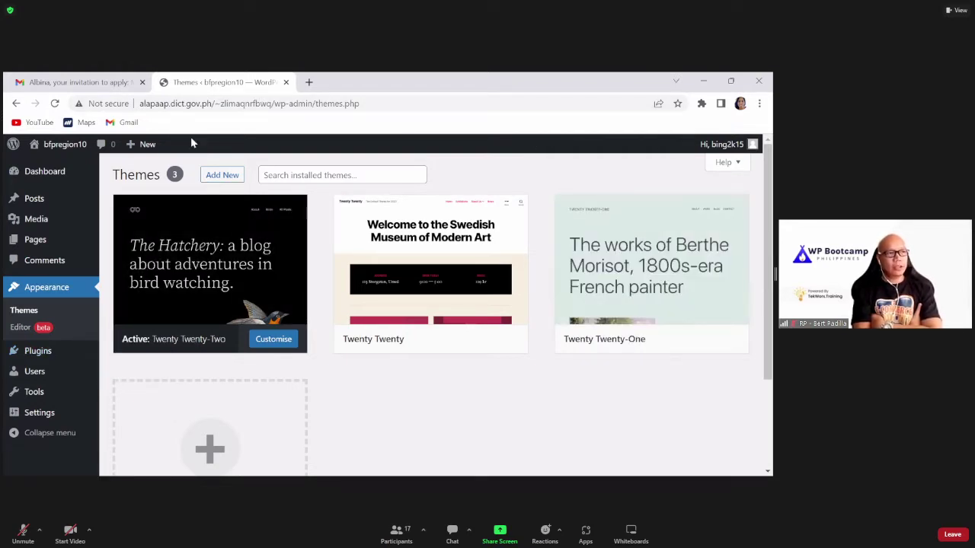
# Step: On the Add Themes page, reveal the Upload Theme form and browse for a theme zip
pyautogui.click(222, 176)
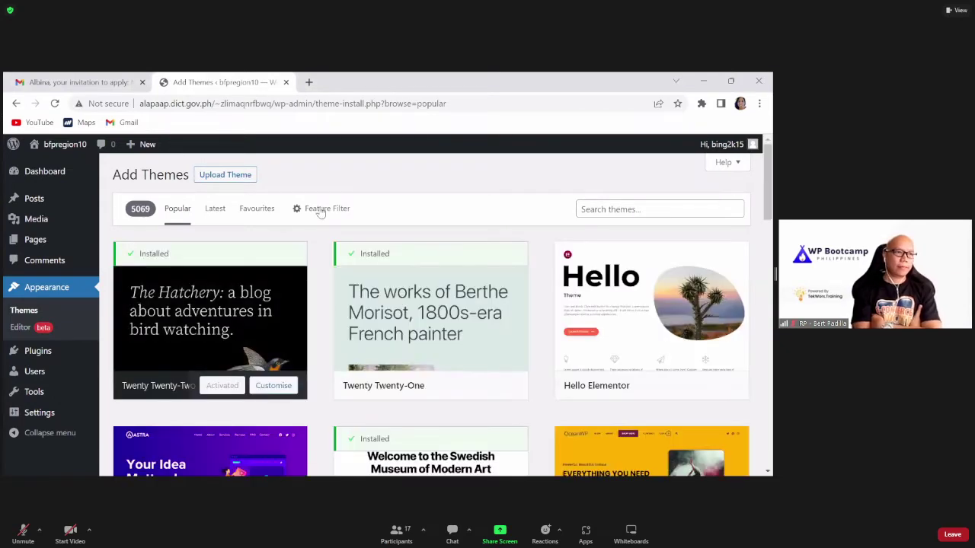
pyautogui.click(222, 180)
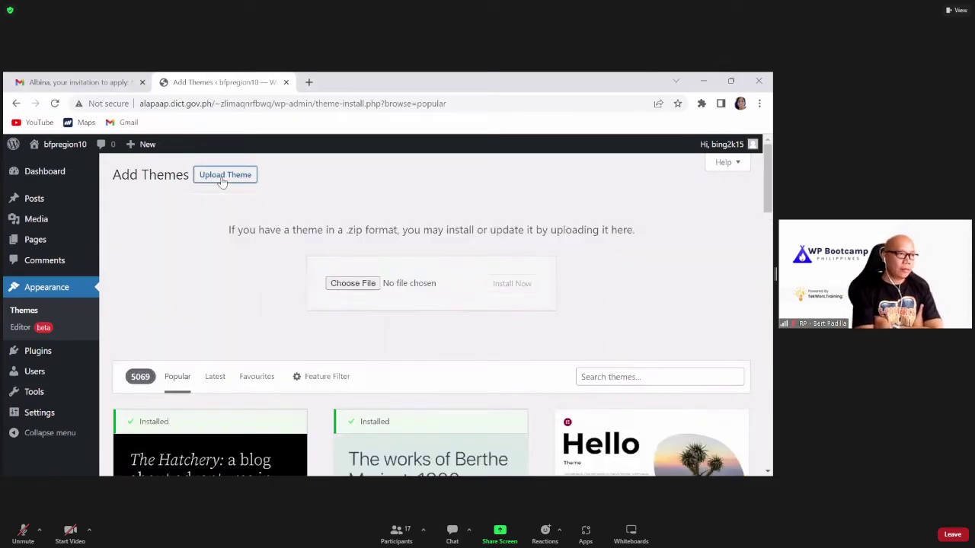
pyautogui.click(351, 283)
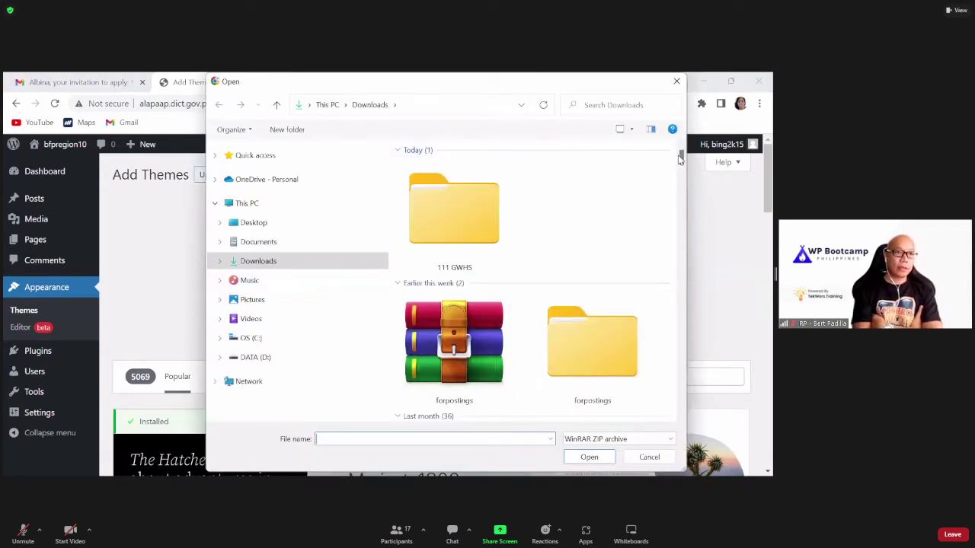
# Step: Look through the 111 GWHS Installers, Day 2 and Day 3 folders, then cancel without choosing a file
pyautogui.moveTo(681, 168); pyautogui.dragTo(683, 181)
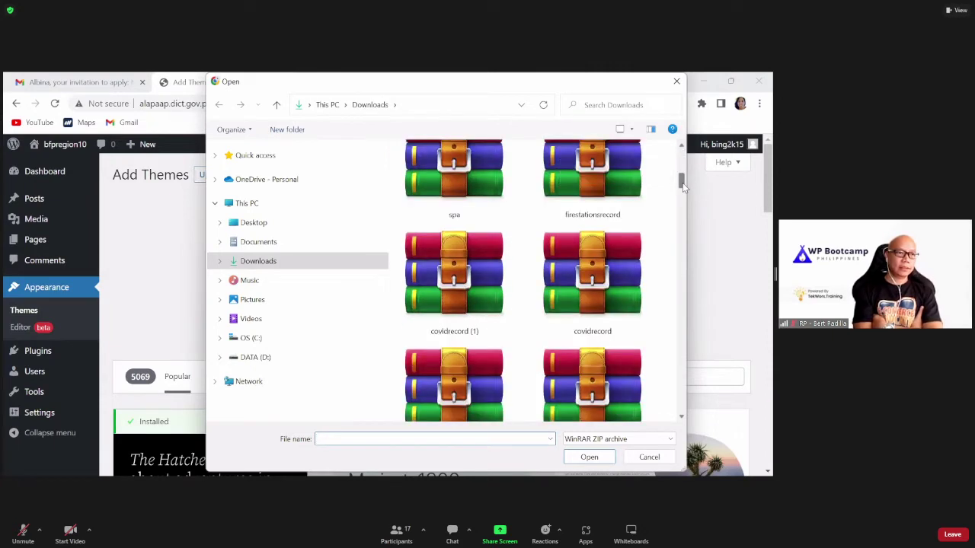
pyautogui.scroll(5, 682, 164)
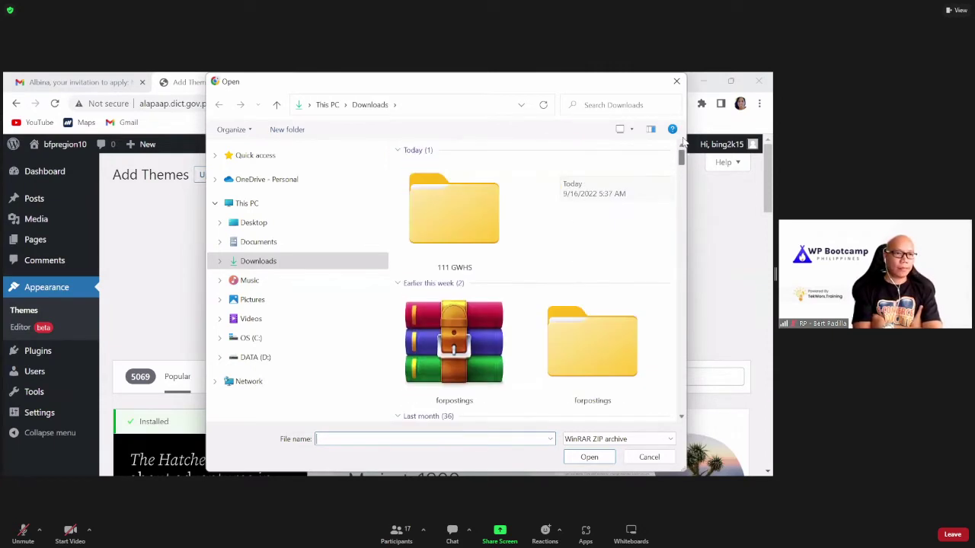
pyautogui.click(454, 237)
pyautogui.doubleClick(454, 236)
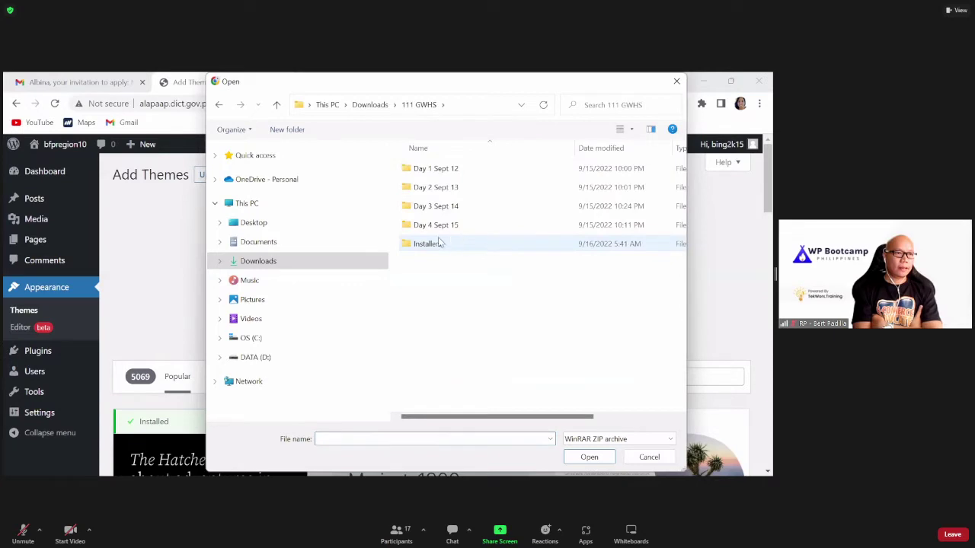
pyautogui.doubleClick(438, 242)
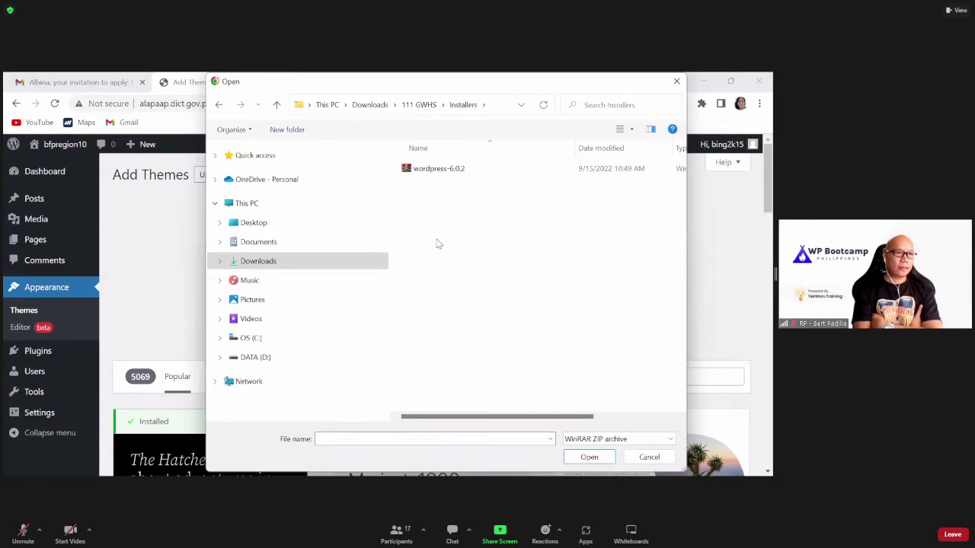
pyautogui.click(424, 105)
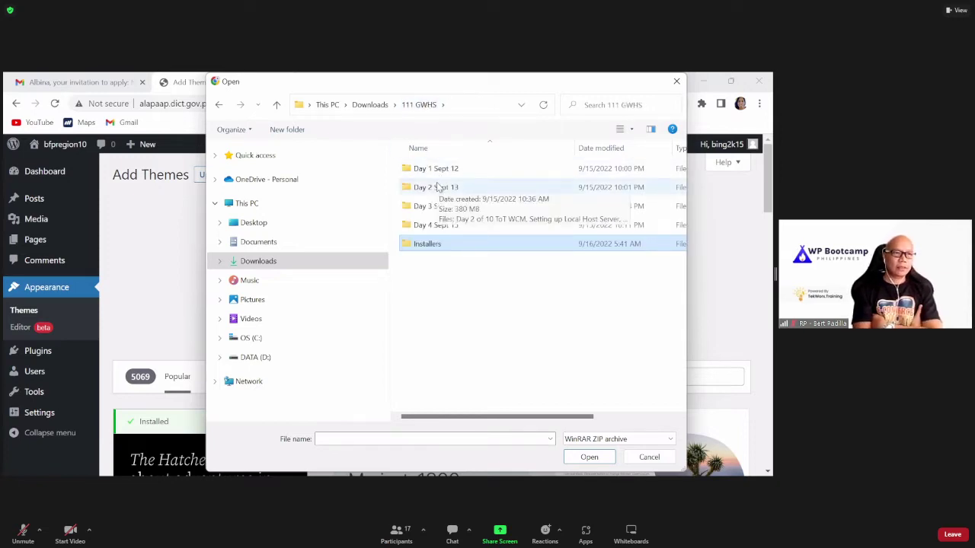
pyautogui.doubleClick(439, 188)
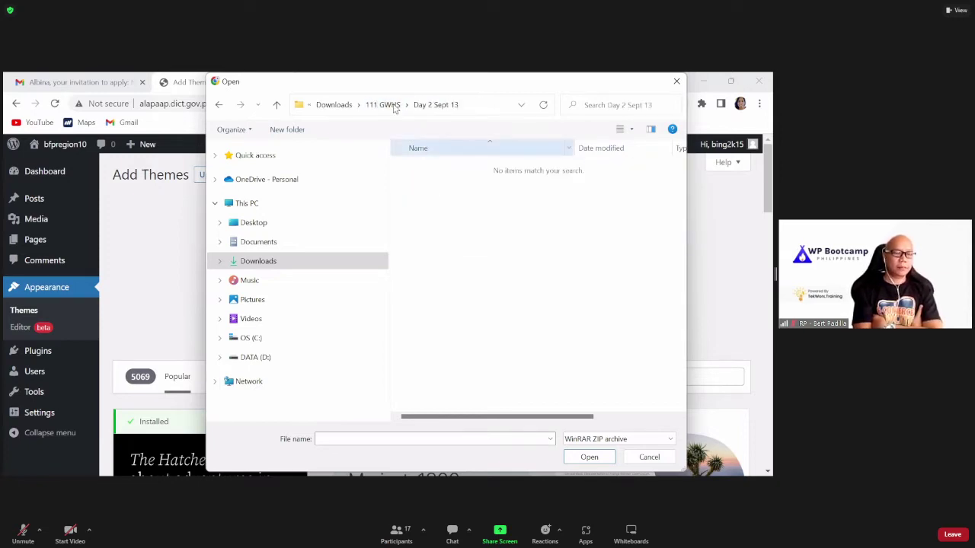
pyautogui.click(383, 105)
pyautogui.doubleClick(425, 207)
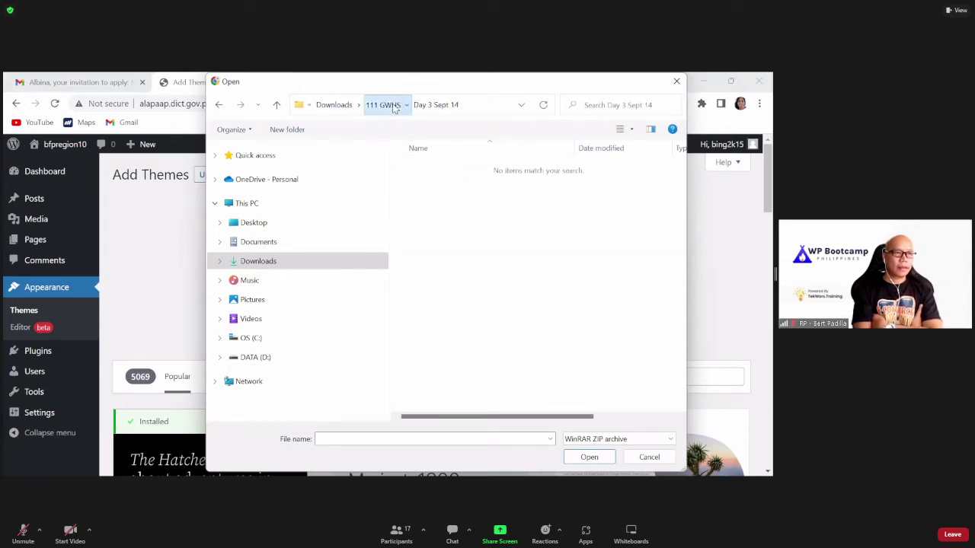
pyautogui.click(389, 105)
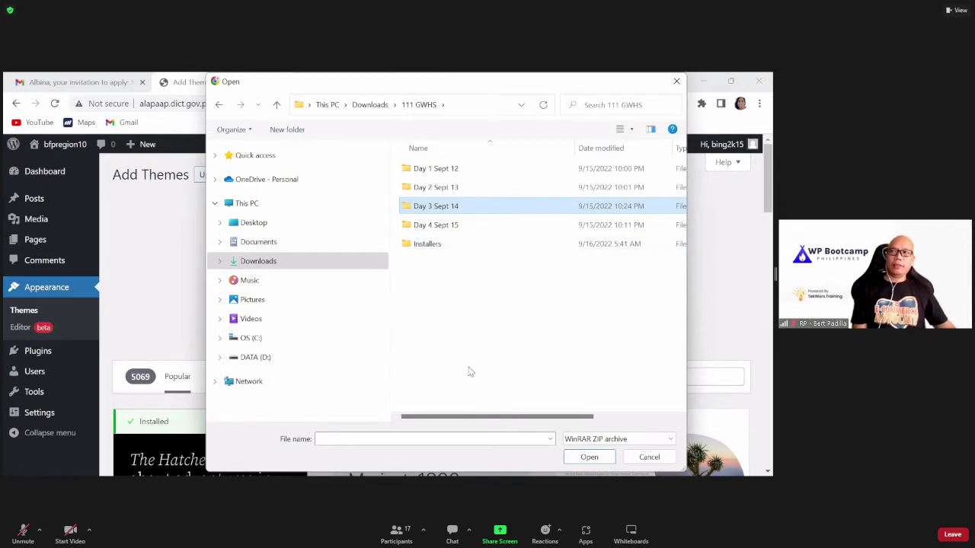
pyautogui.click(182, 291)
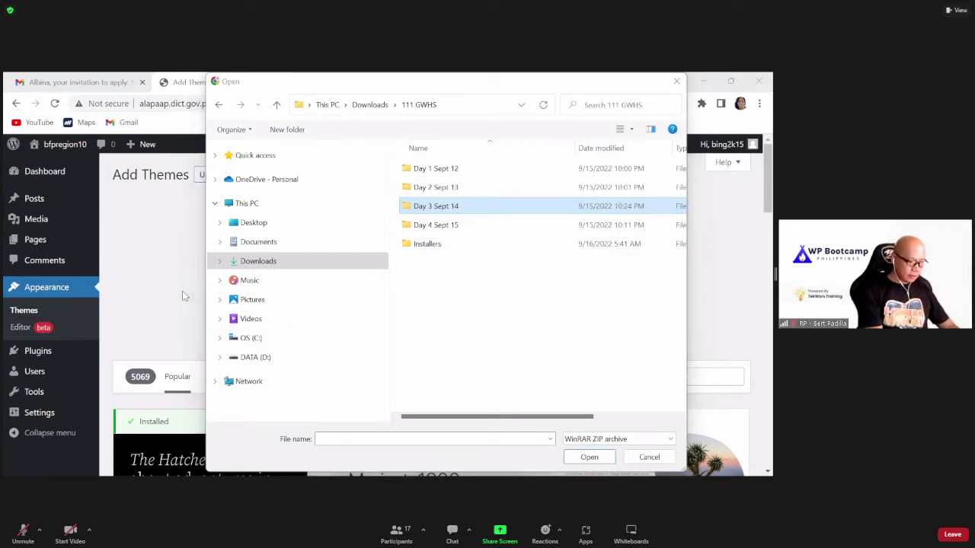
pyautogui.click(676, 81)
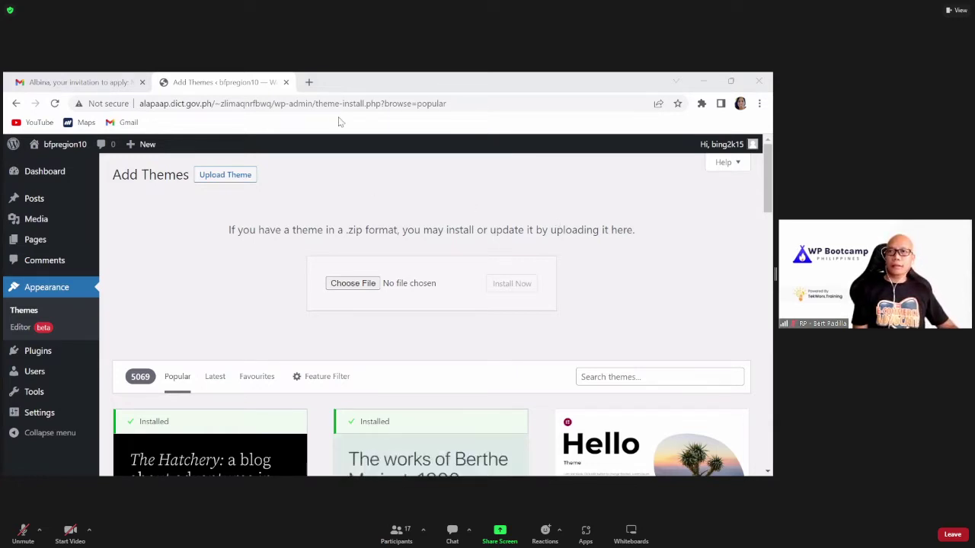
# Step: In a new Chrome tab, replace the mistyped 'WT' with 'GWT' in the address bar
pyautogui.click(309, 86)
pyautogui.write('WT')
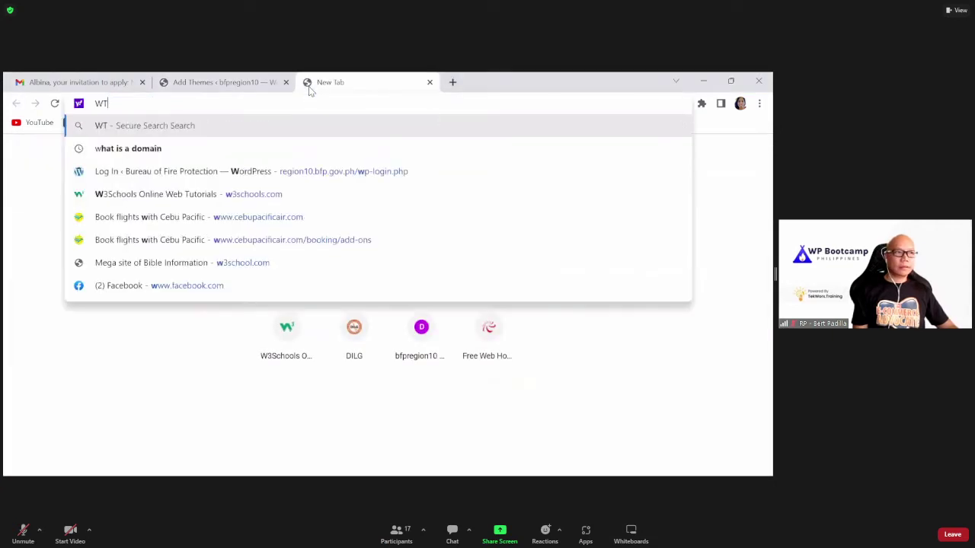
pyautogui.press('BackSpace')
pyautogui.press('BackSpace')
pyautogui.write('GWT')
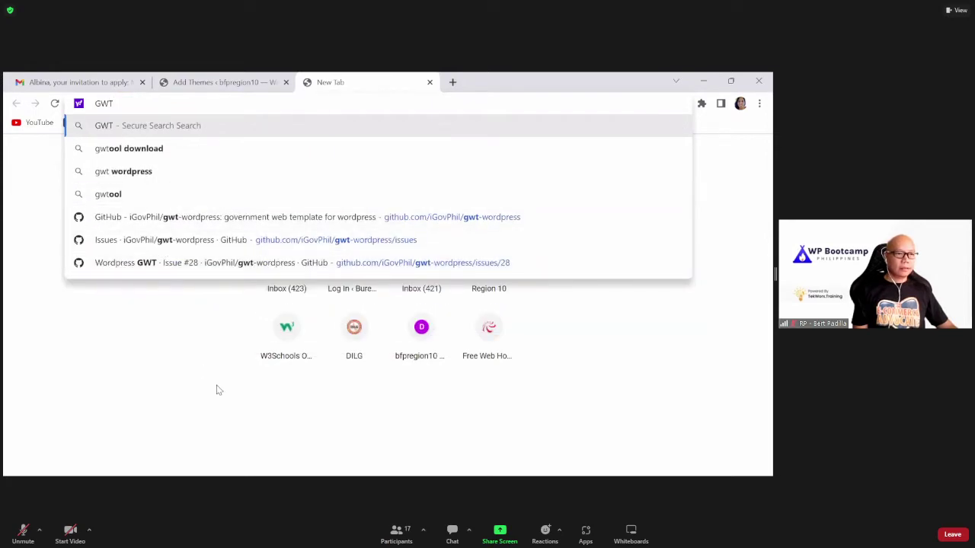
pyautogui.click(323, 401)
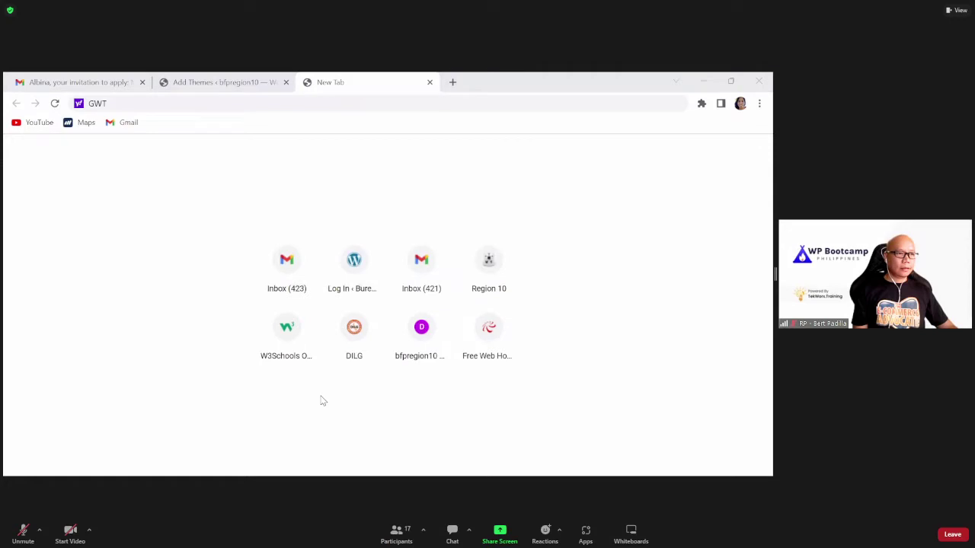
# Step: Download Source code (zip) from the gwt-wordpress 26.0.0 release assets on GitHub
pyautogui.click(218, 82)
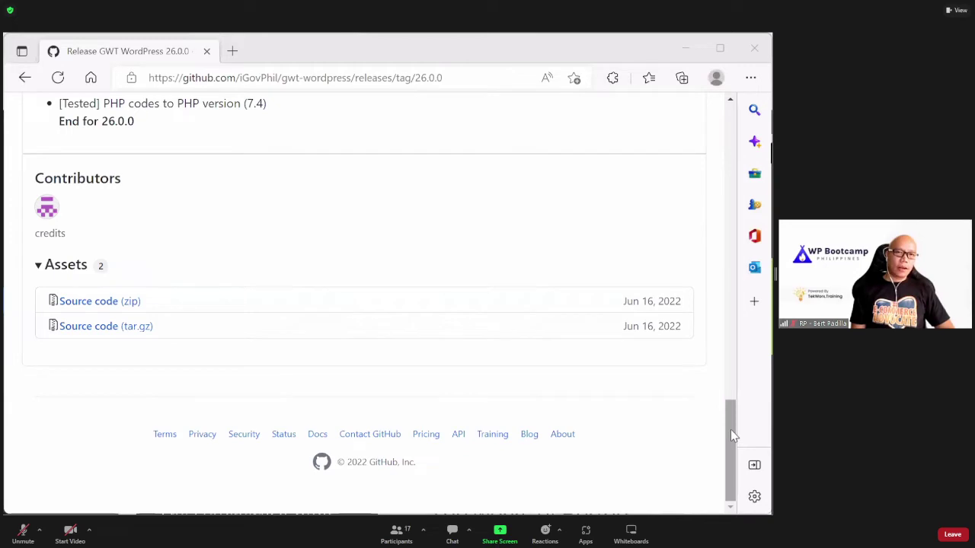
pyautogui.click(94, 310)
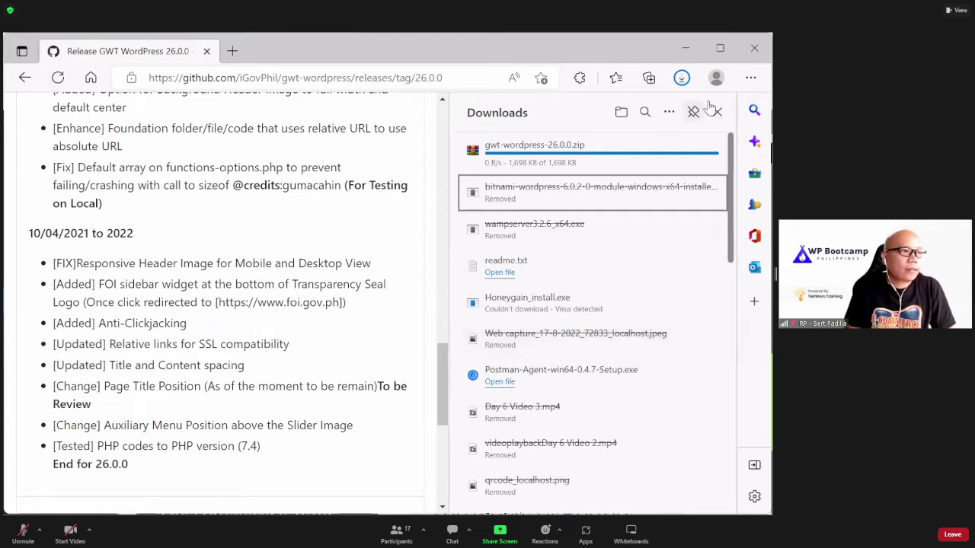
# Step: Restore the Edge window and open gwt-wordpress-26.0.0.zip from the Downloads list
pyautogui.click(720, 49)
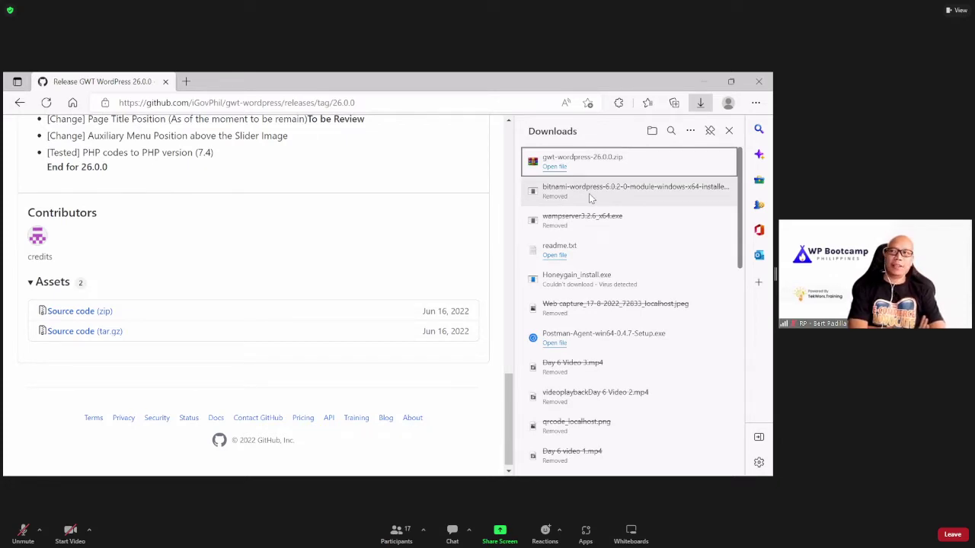
pyautogui.click(552, 167)
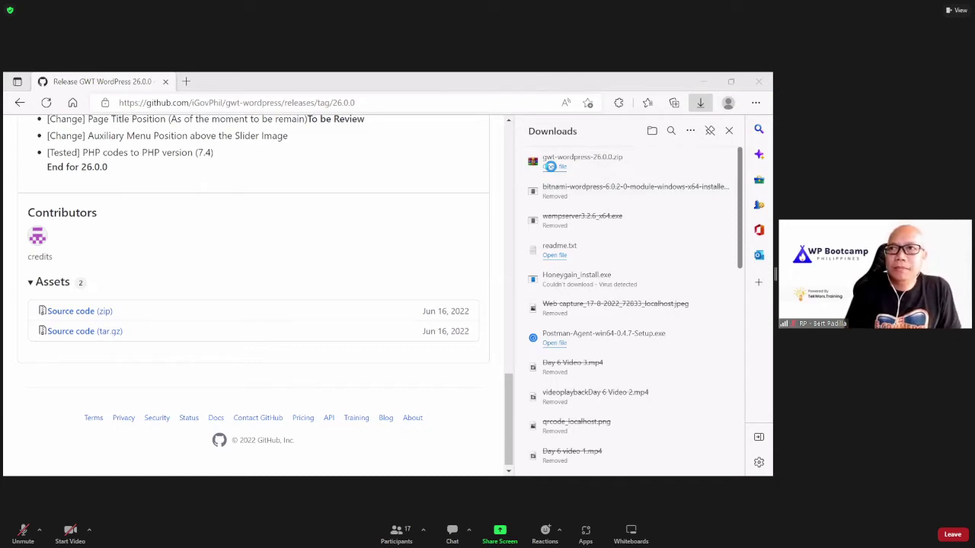
pyautogui.click(306, 212)
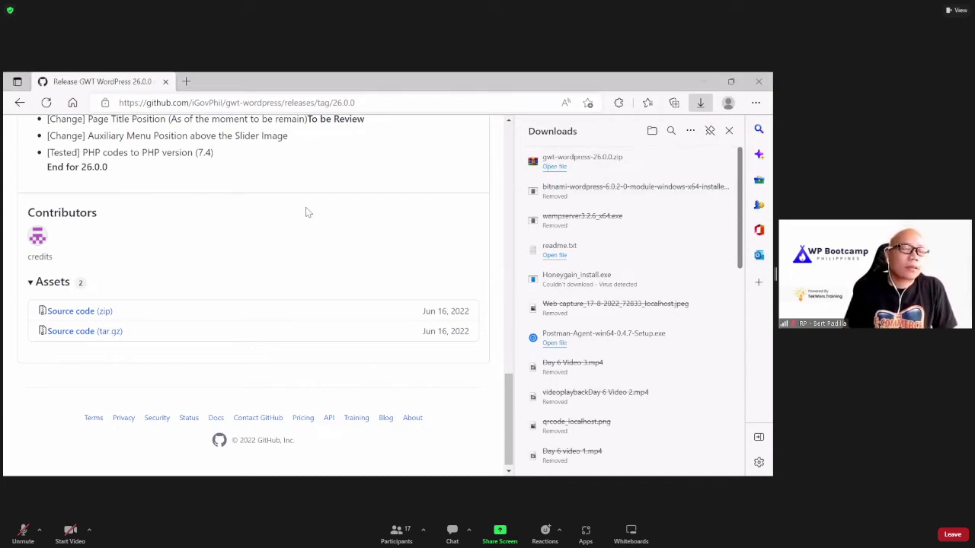
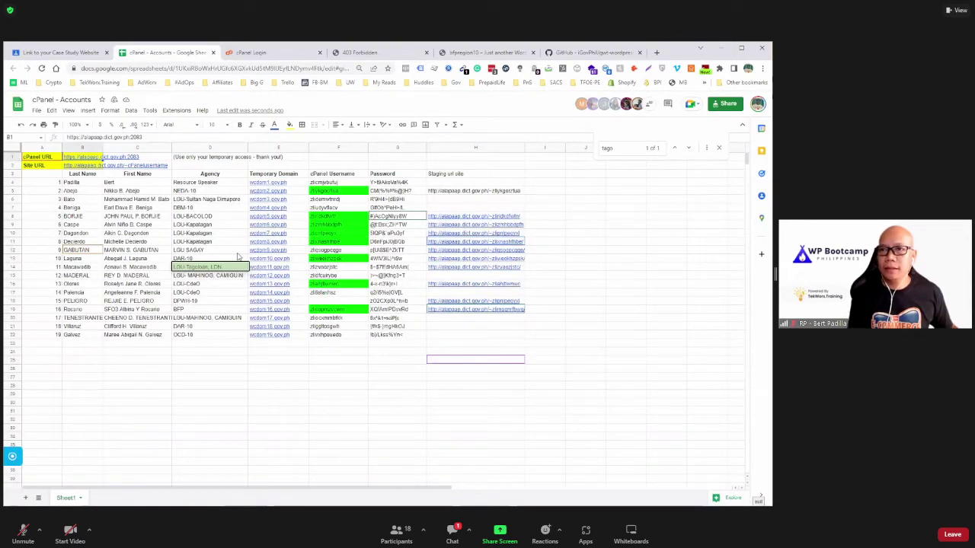
# Step: Select the student's cPanel username in cell F12 and switch to the cPanel Login tab
pyautogui.click(321, 252)
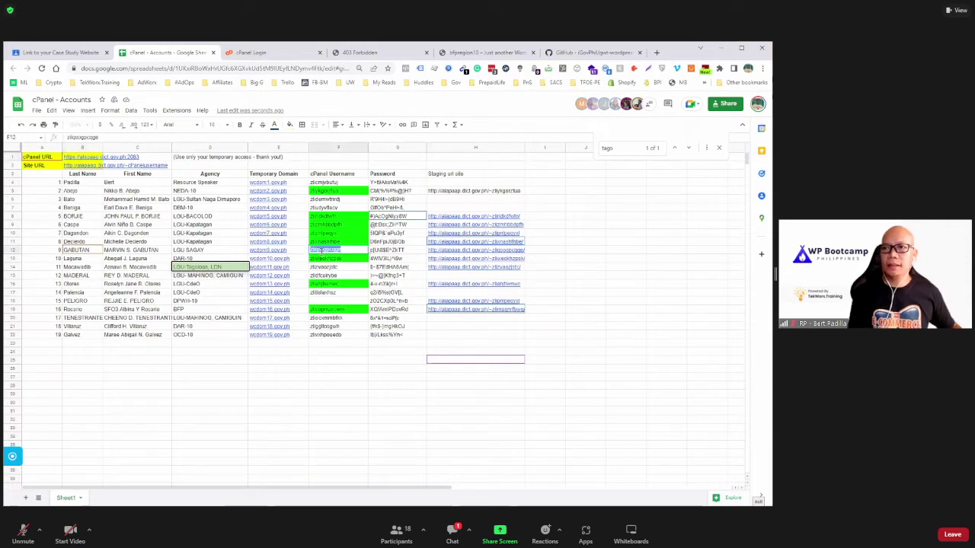
pyautogui.click(267, 54)
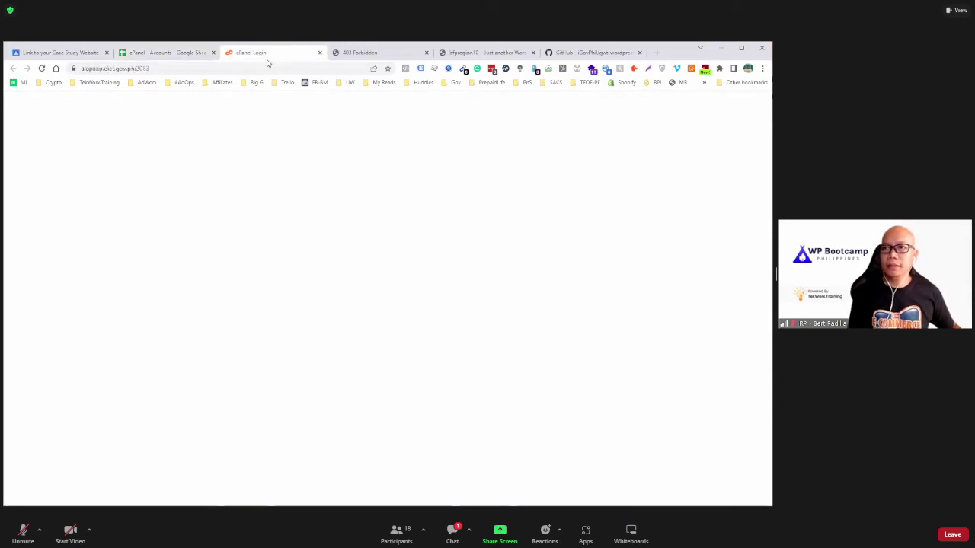
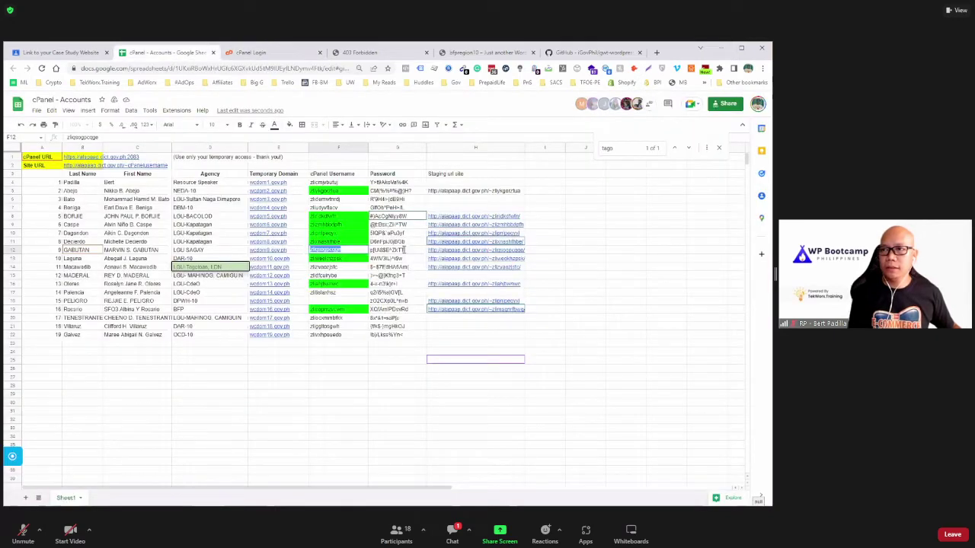
# Step: Log in to the student's cPanel account using the password copied from the sheet
pyautogui.doubleClick(404, 250)
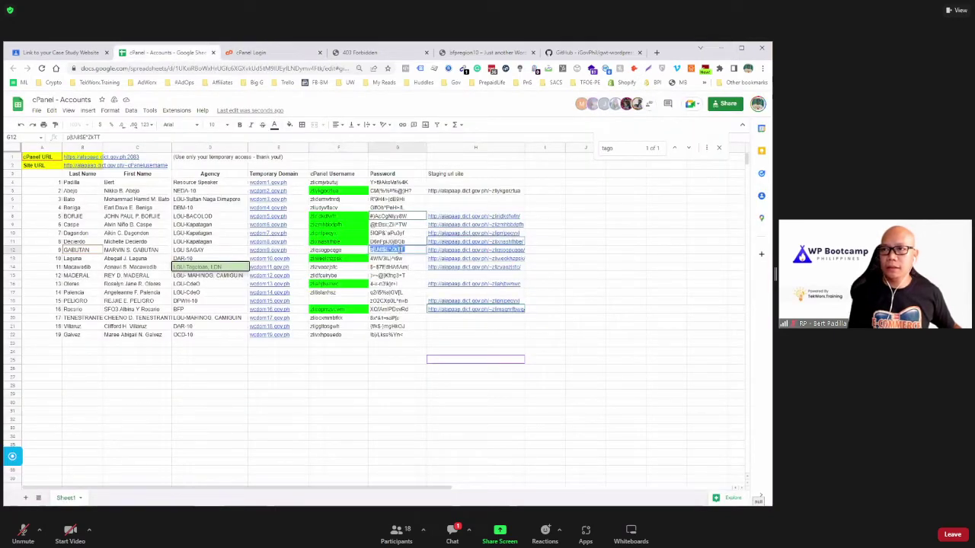
pyautogui.click(260, 55)
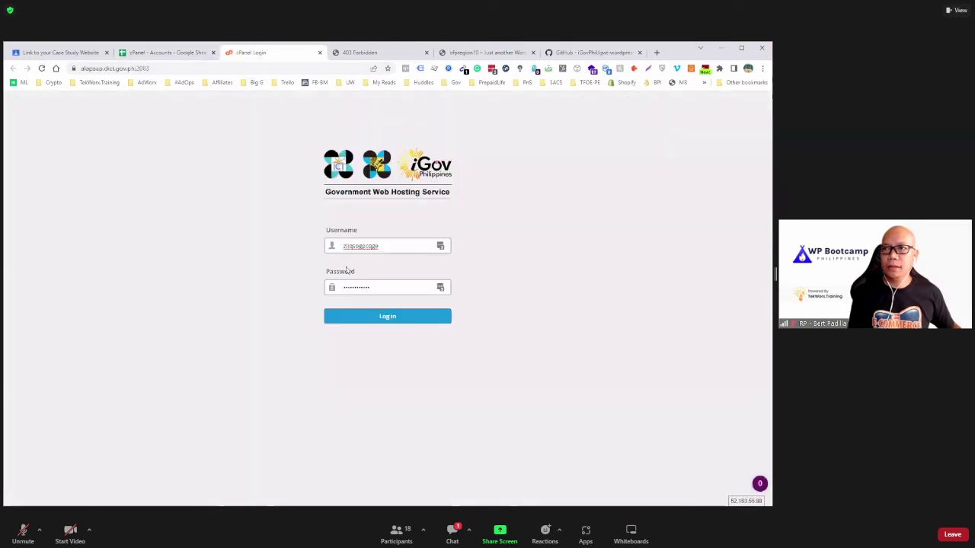
pyautogui.click(362, 287)
pyautogui.hotkey('ctrl', 'v')
pyautogui.click(361, 316)
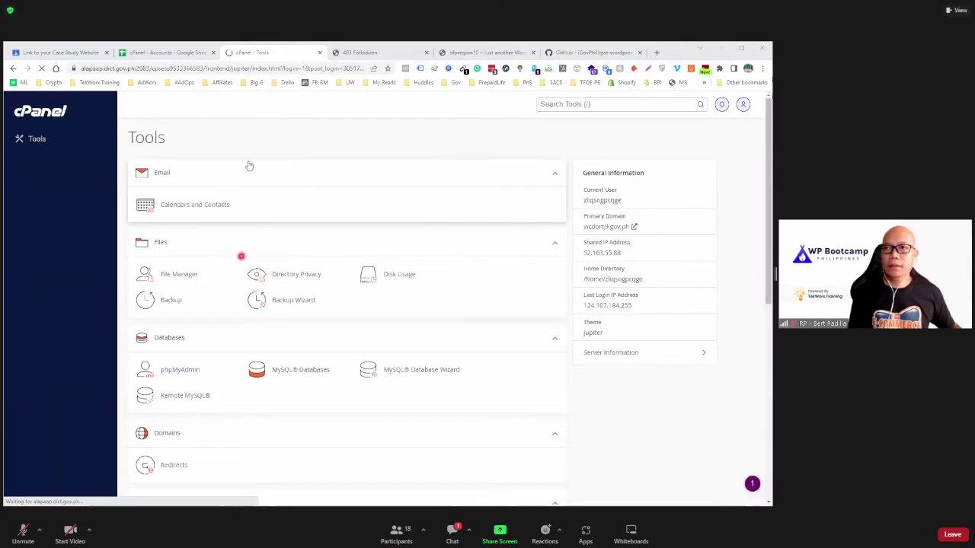
# Step: Open public_html in File Manager and save the Show Hidden Files preference
pyautogui.click(179, 274)
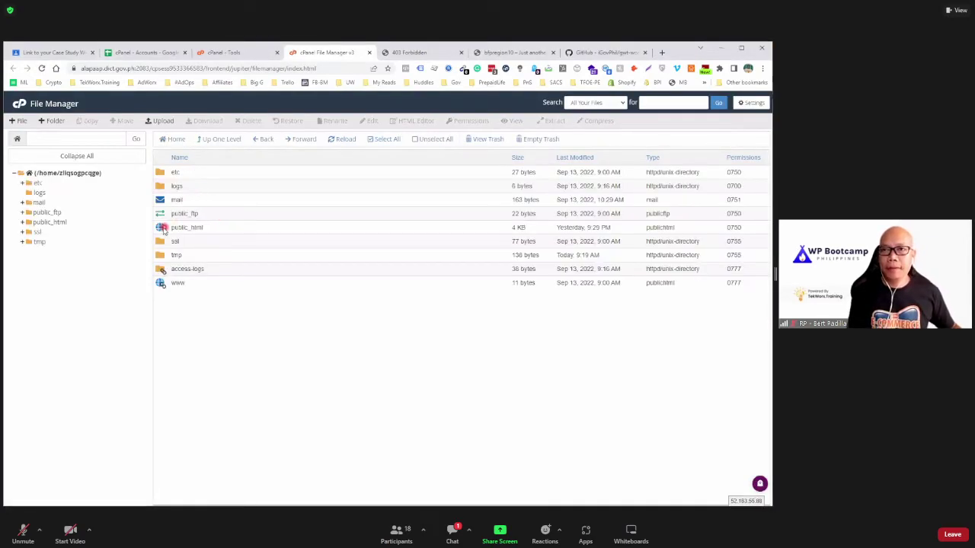
pyautogui.doubleClick(163, 229)
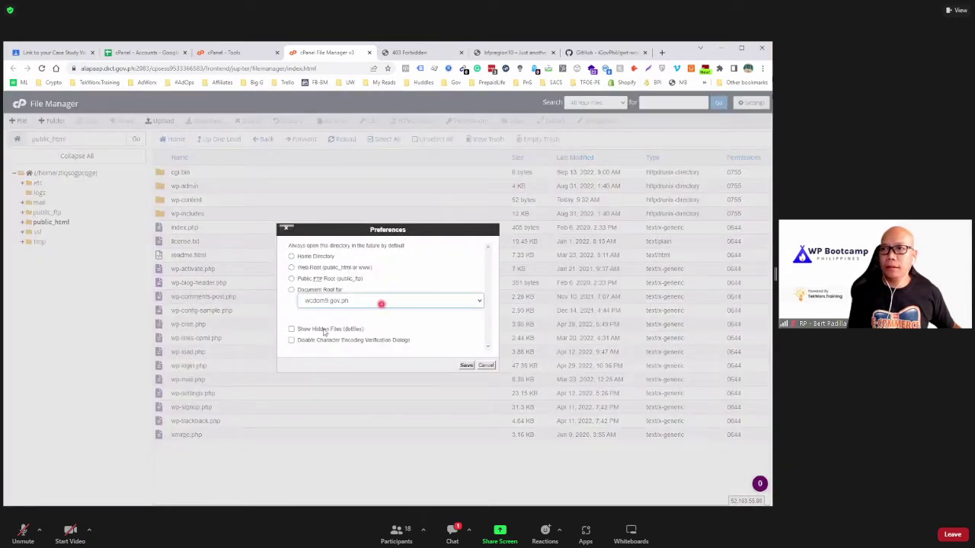
pyautogui.click(324, 329)
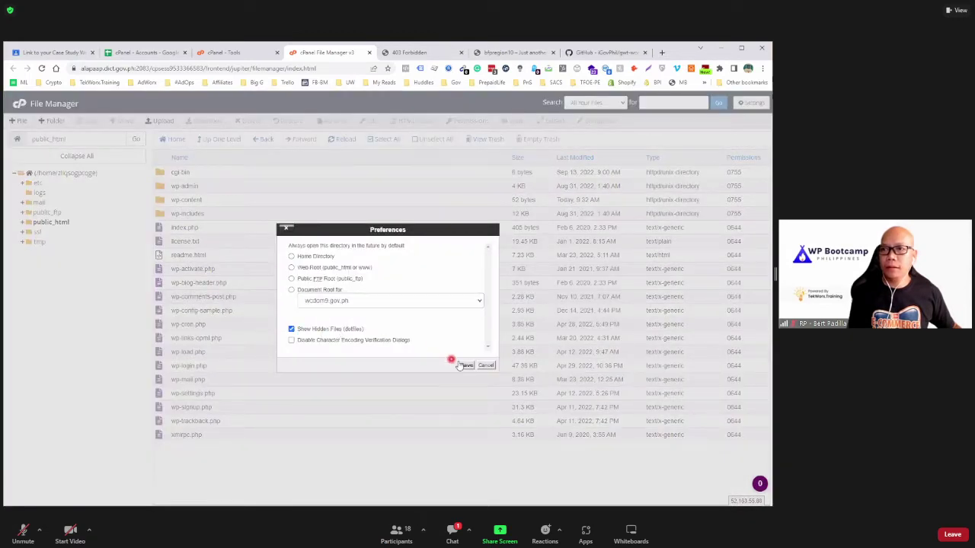
pyautogui.click(463, 366)
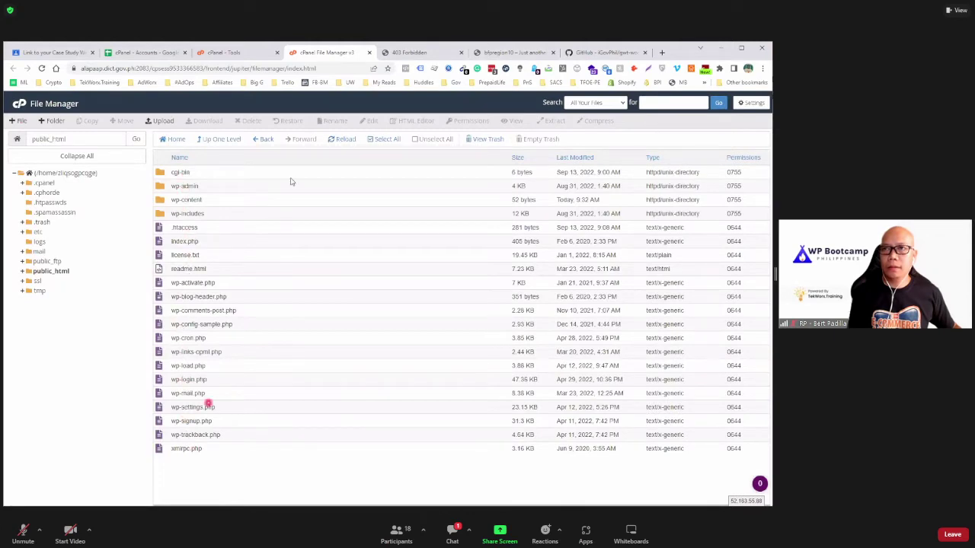
pyautogui.click(240, 54)
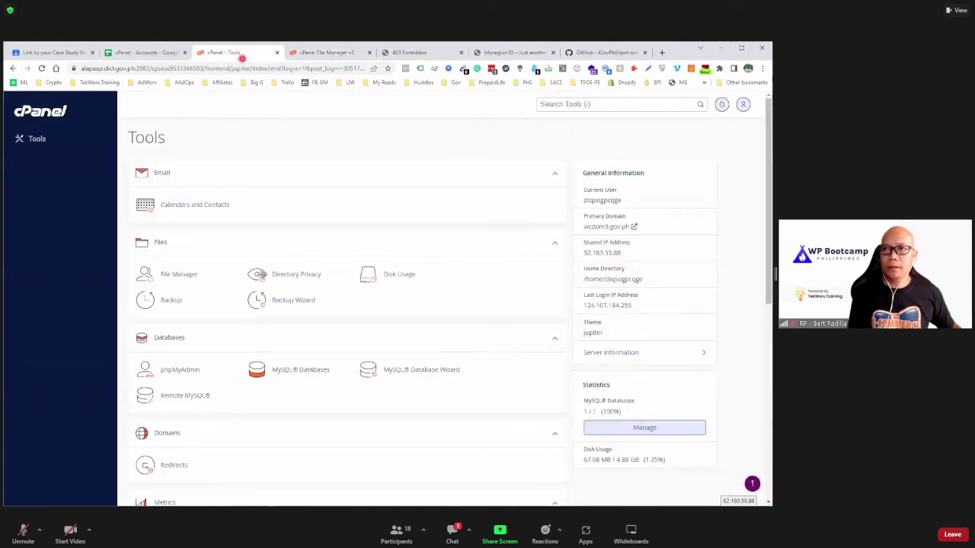
# Step: Open MySQL Databases and enter 'sdgay' as the new database username
pyautogui.click(290, 370)
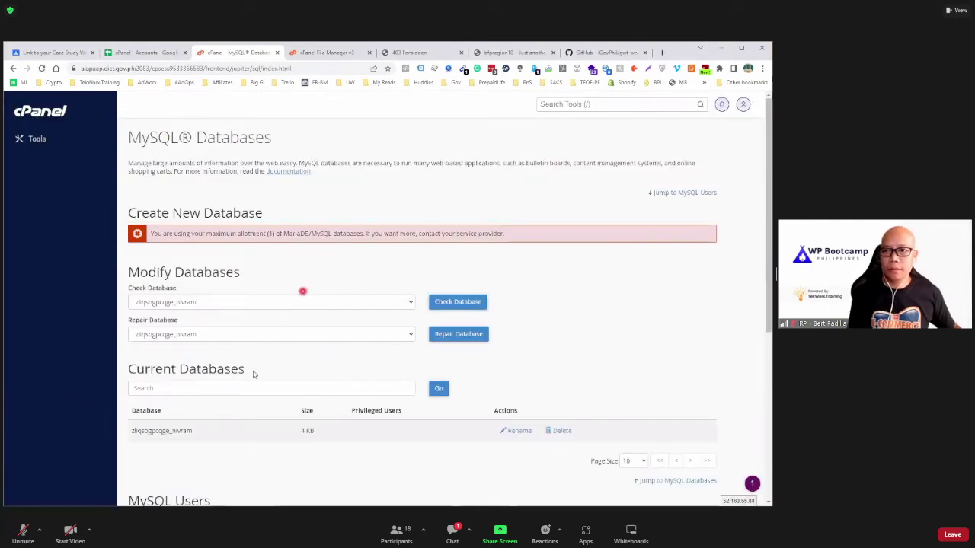
pyautogui.click(679, 165)
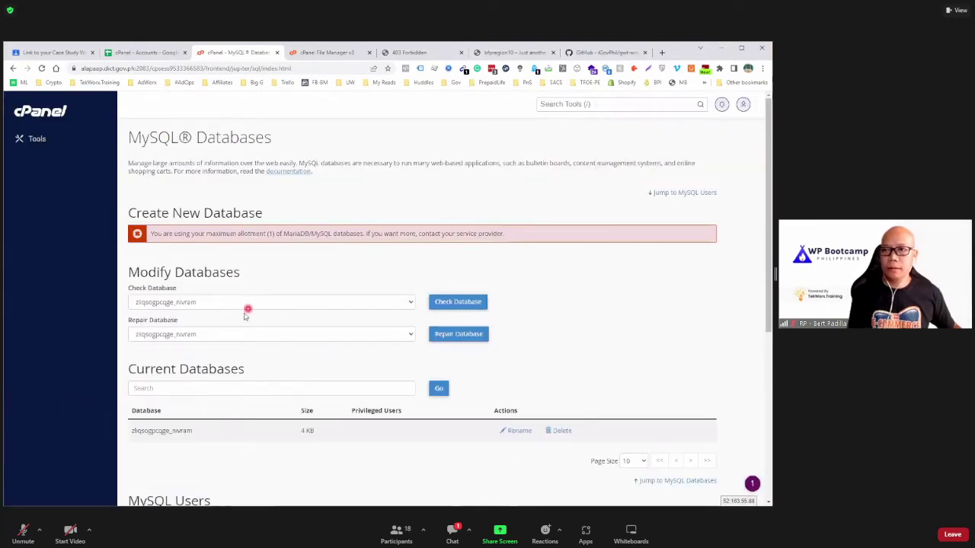
pyautogui.scroll(-5, 233, 322)
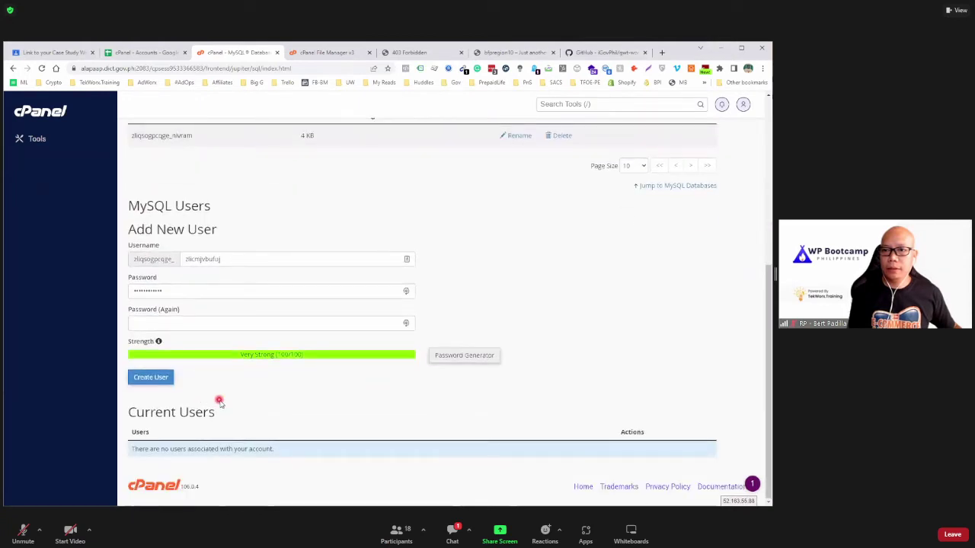
pyautogui.doubleClick(218, 260)
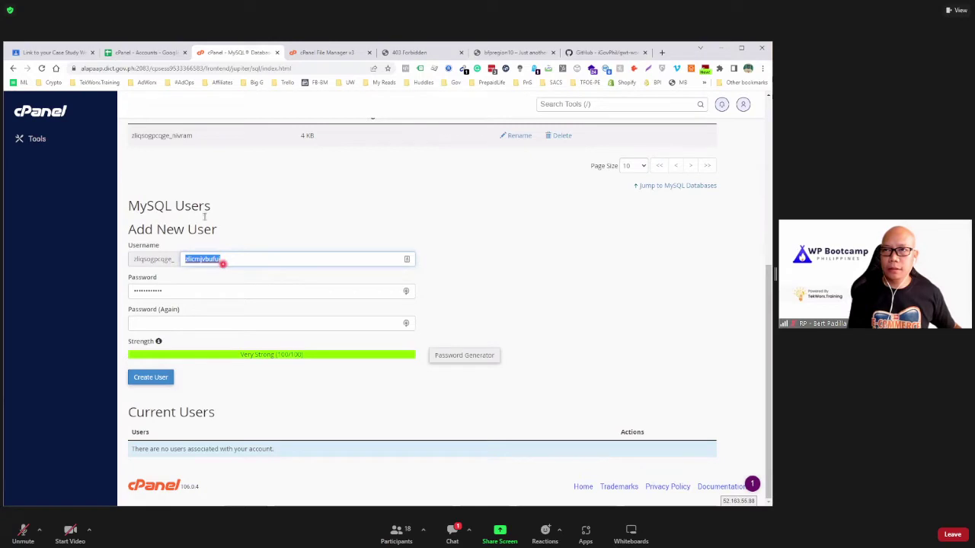
pyautogui.write('sd')
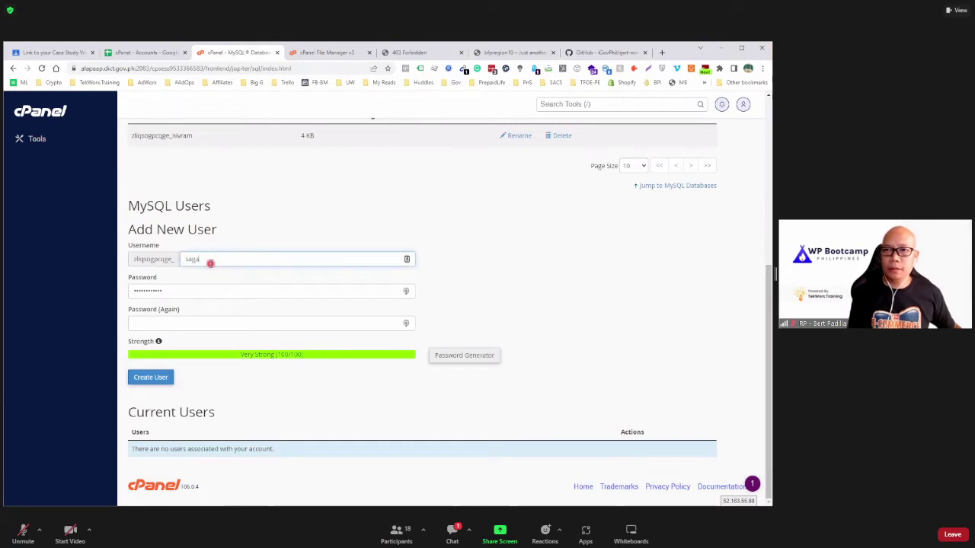
pyautogui.write('gay')
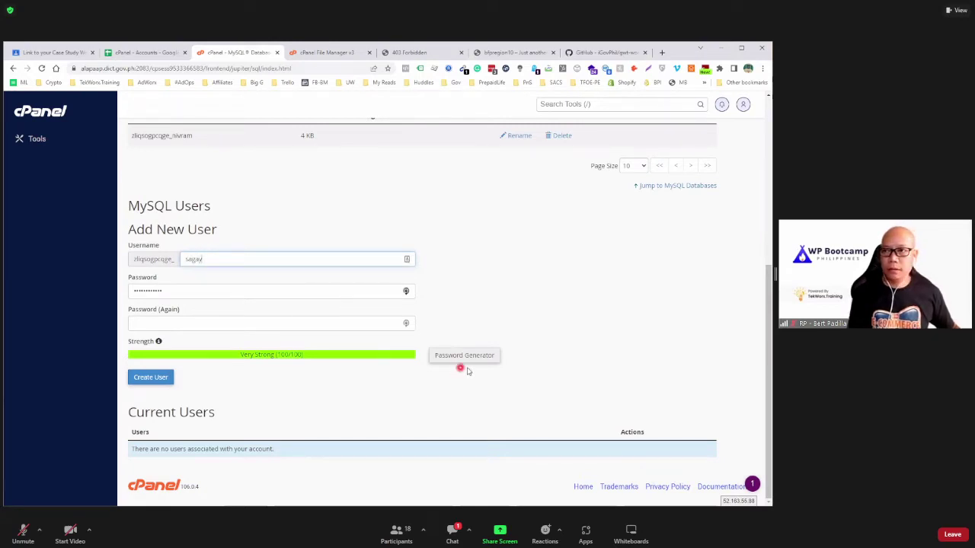
# Step: Generate and copy a strong password, change the username to 'saga', and submit
pyautogui.click(468, 360)
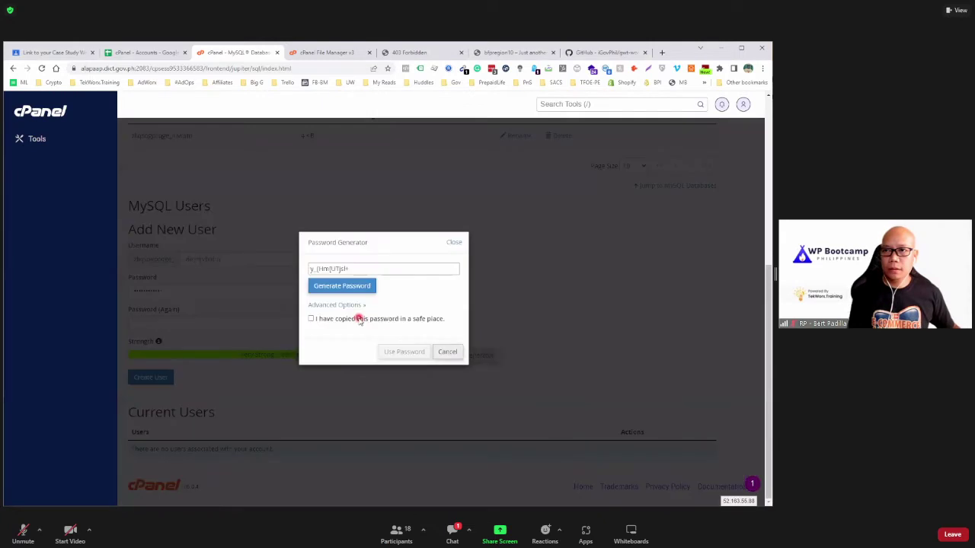
pyautogui.click(359, 319)
pyautogui.tripleClick(355, 272)
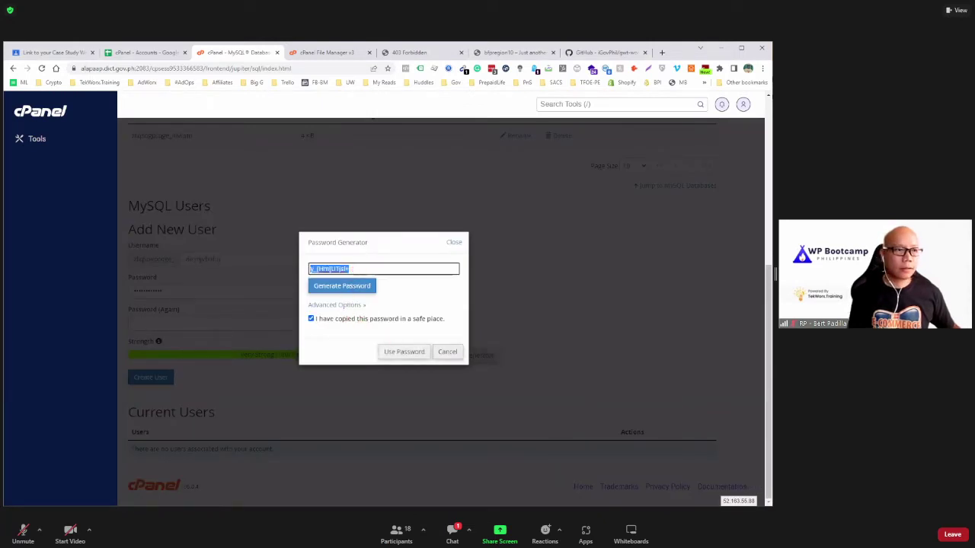
pyautogui.hotkey('alt', 'Tab')
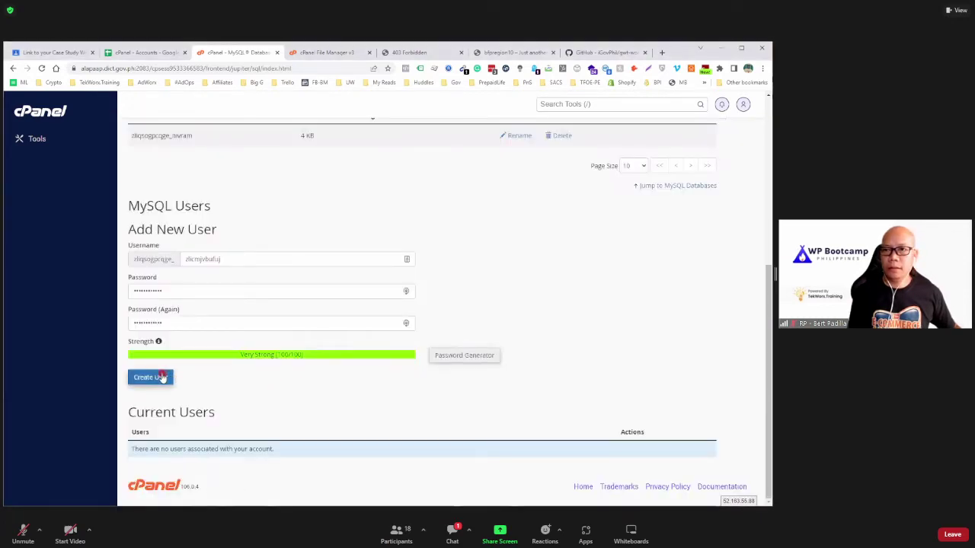
pyautogui.doubleClick(205, 259)
pyautogui.write('s')
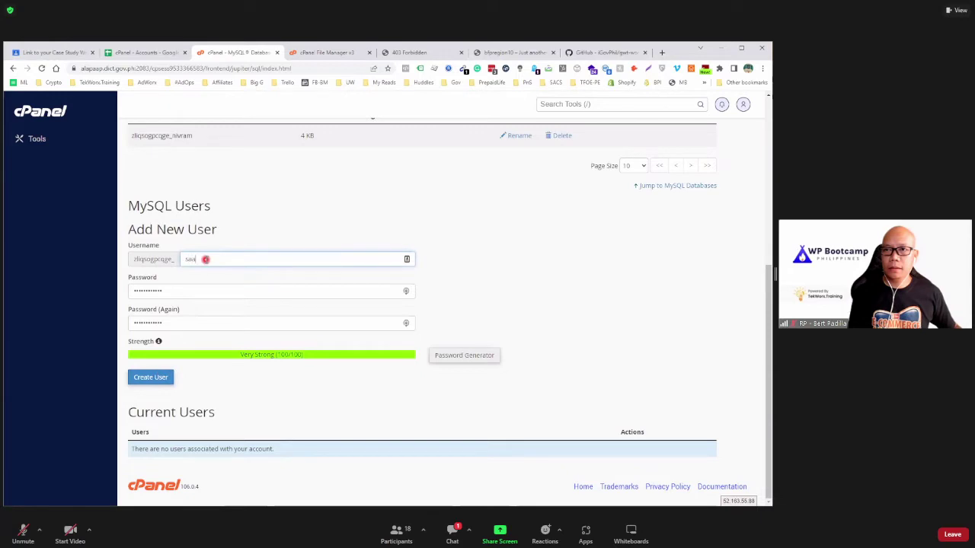
pyautogui.write('agav')
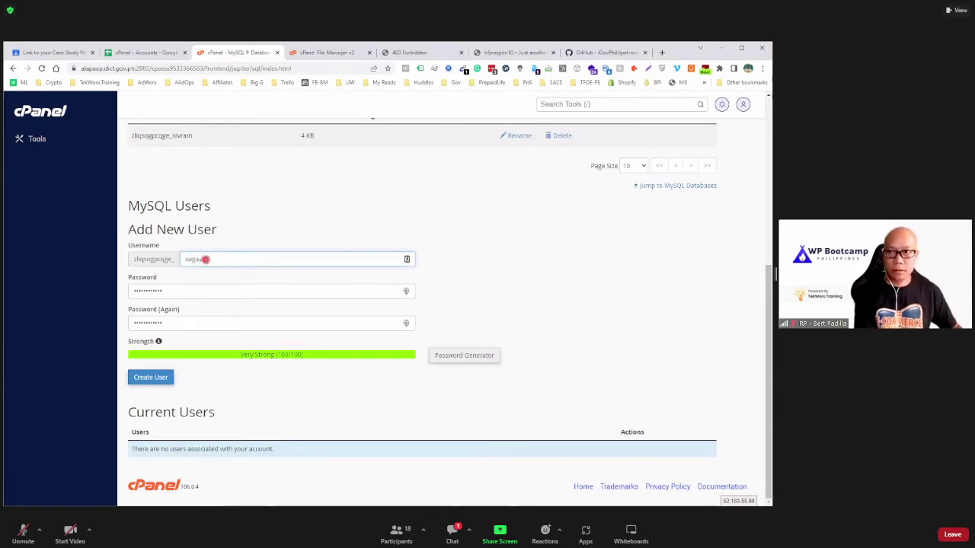
pyautogui.click(512, 274)
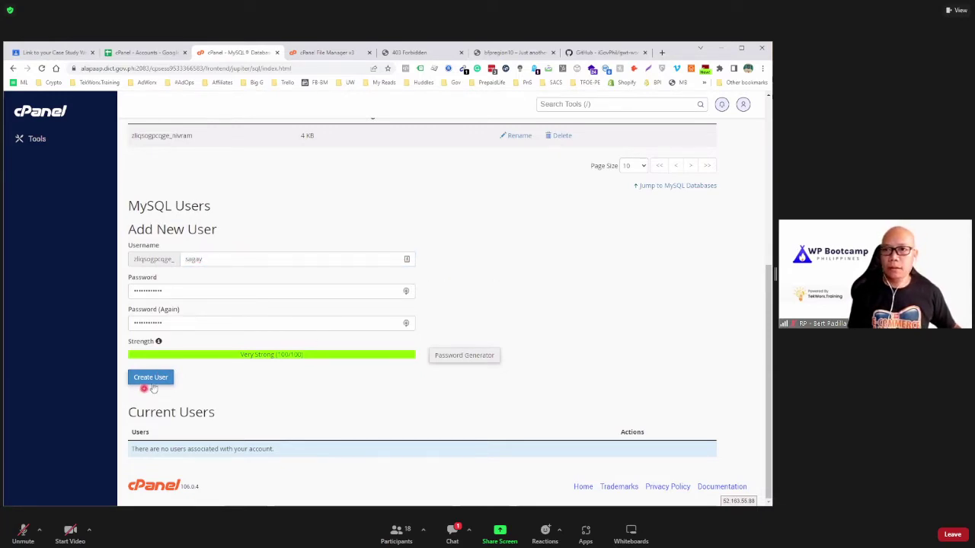
pyautogui.click(154, 381)
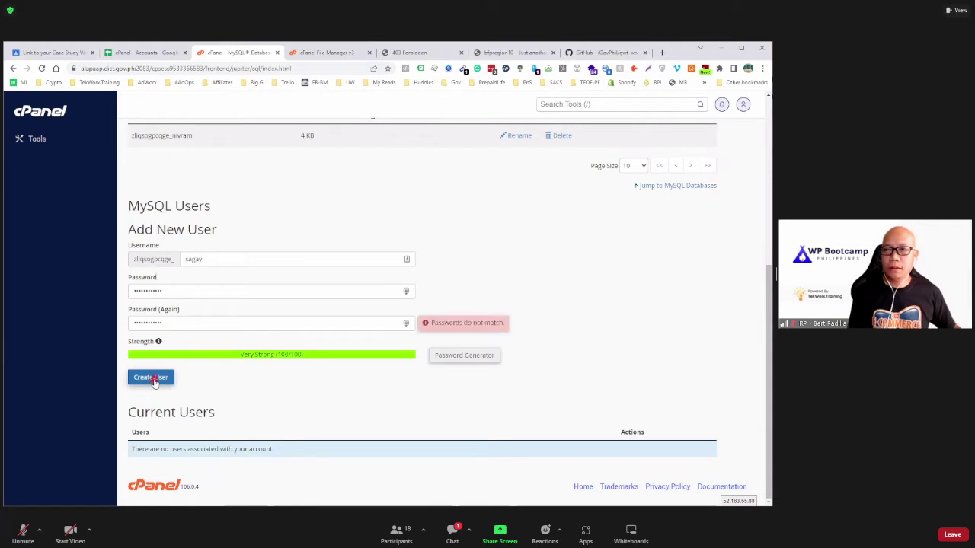
# Step: Paste the generated password into both password fields and submit the new user again
pyautogui.doubleClick(204, 293)
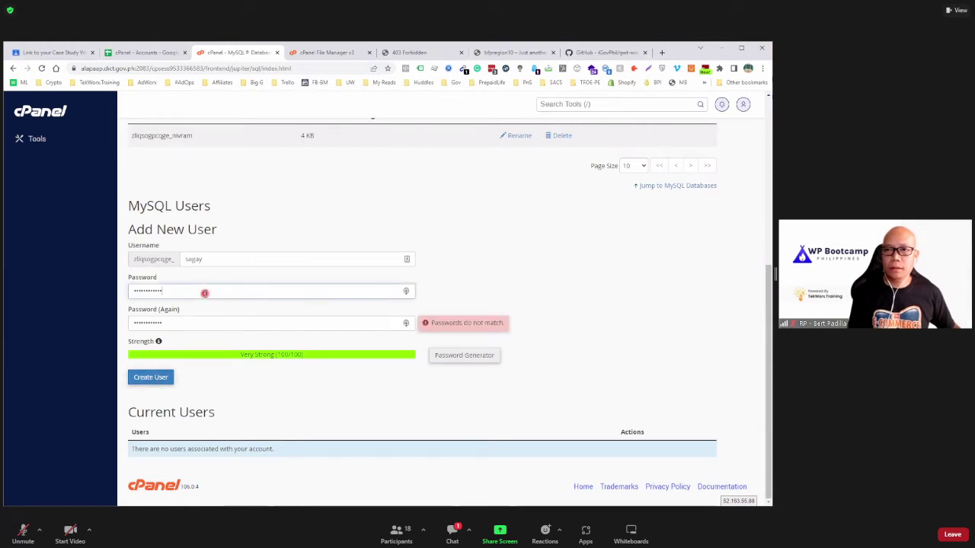
pyautogui.hotkey('ctrl', 'v')
pyautogui.click(196, 321)
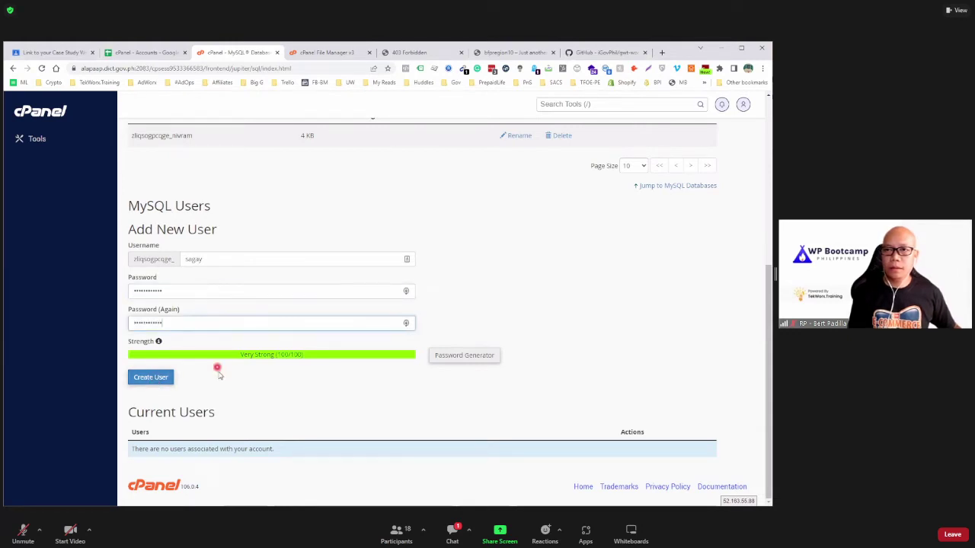
pyautogui.click(170, 379)
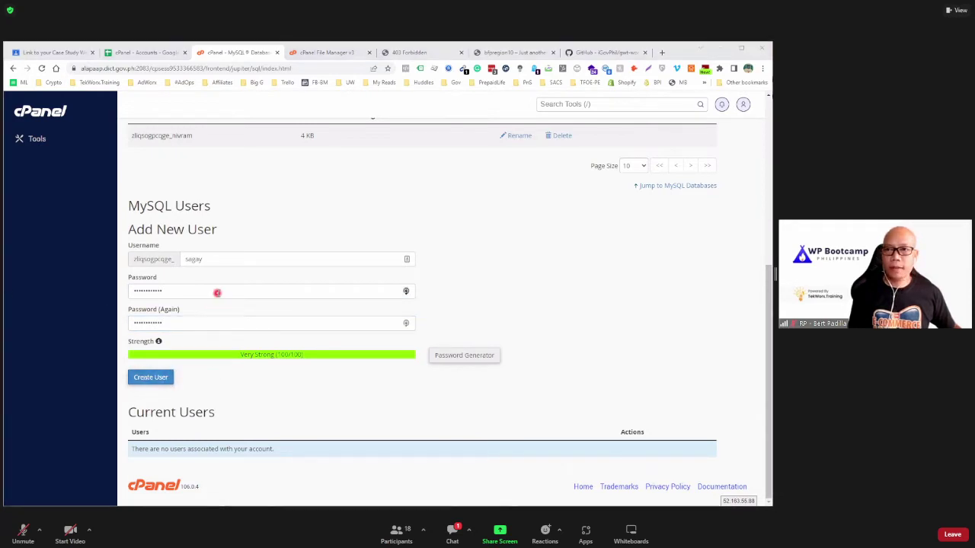
pyautogui.click(217, 293)
pyautogui.doubleClick(210, 323)
pyautogui.hotkey('ctrl', 'v')
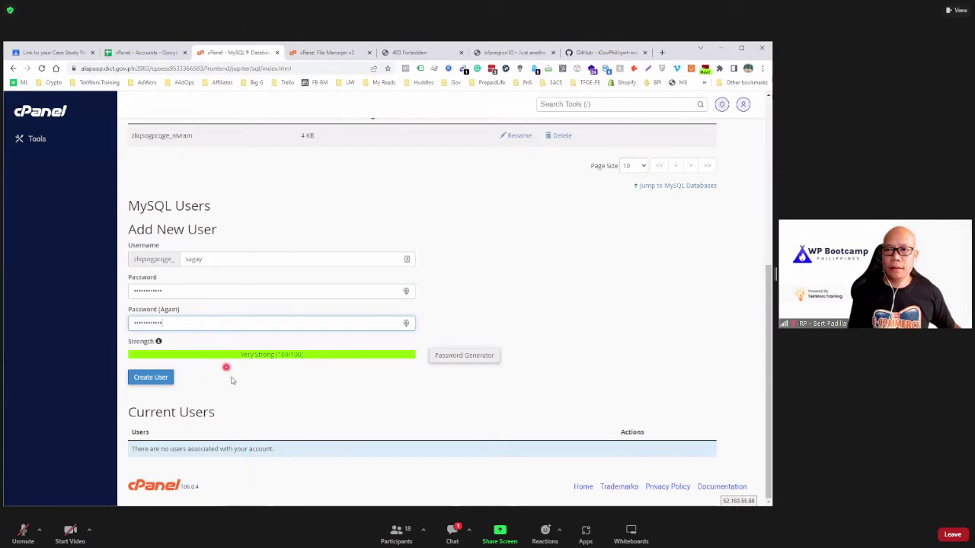
pyautogui.click(163, 381)
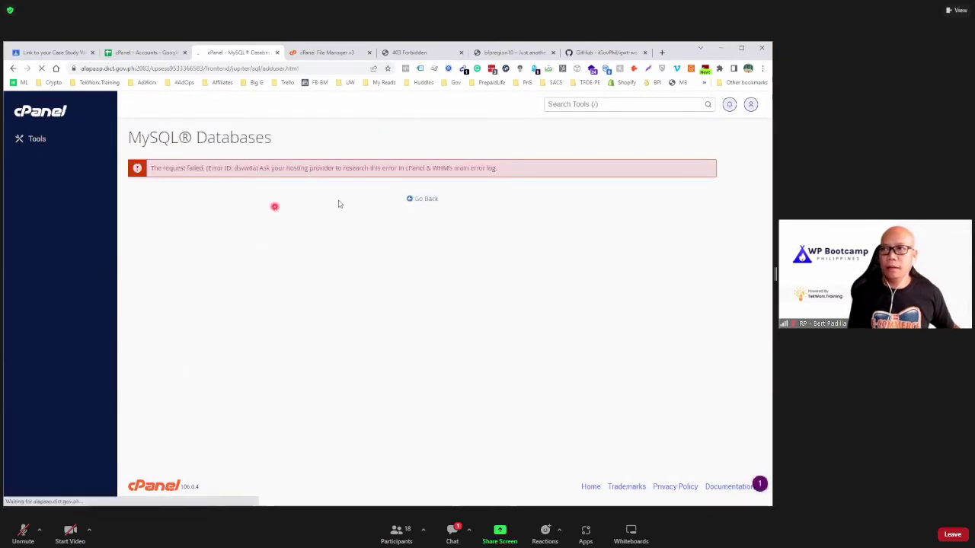
# Step: Capture the request-failed error with Lightshot, upload it to prnt.sc and select the link
pyautogui.click(693, 159)
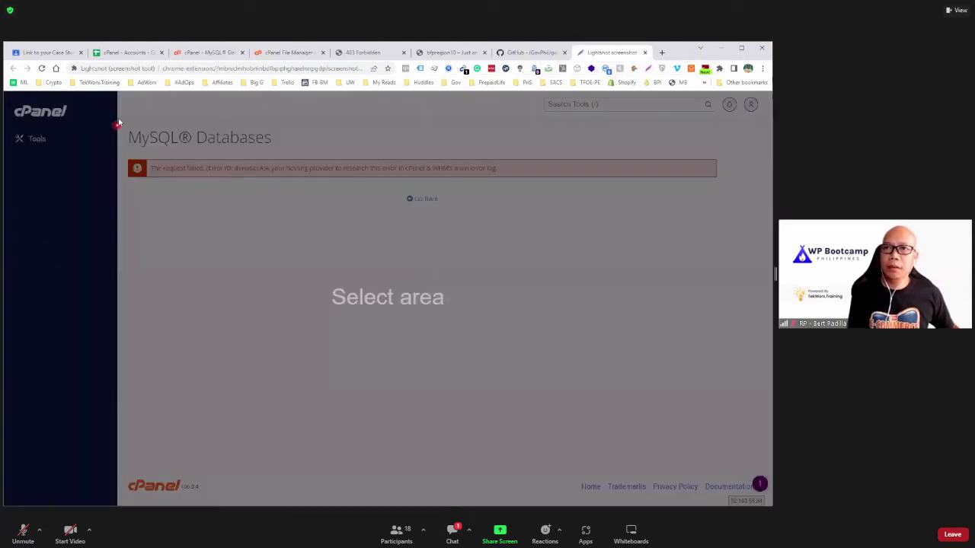
pyautogui.moveTo(118, 118); pyautogui.dragTo(564, 180)
pyautogui.moveTo(748, 187); pyautogui.dragTo(725, 190)
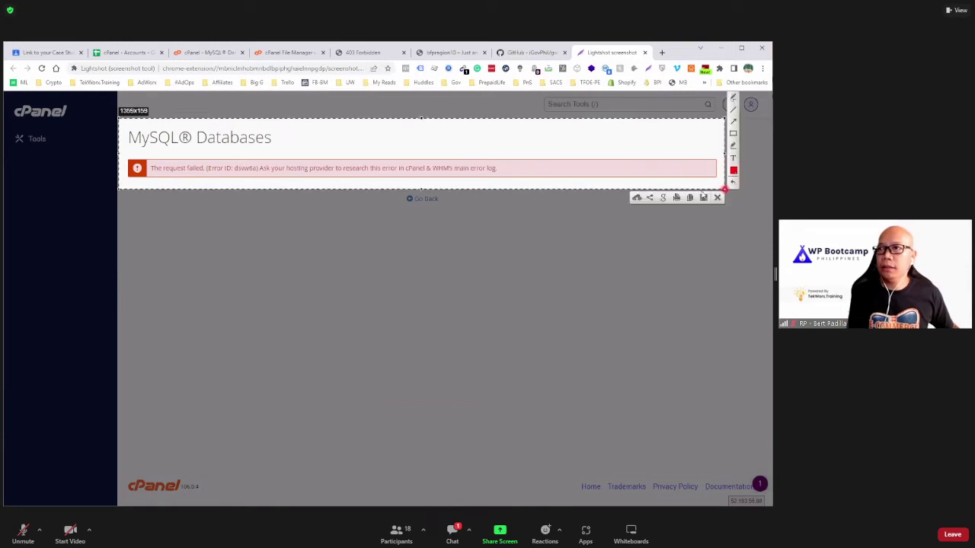
pyautogui.click(638, 197)
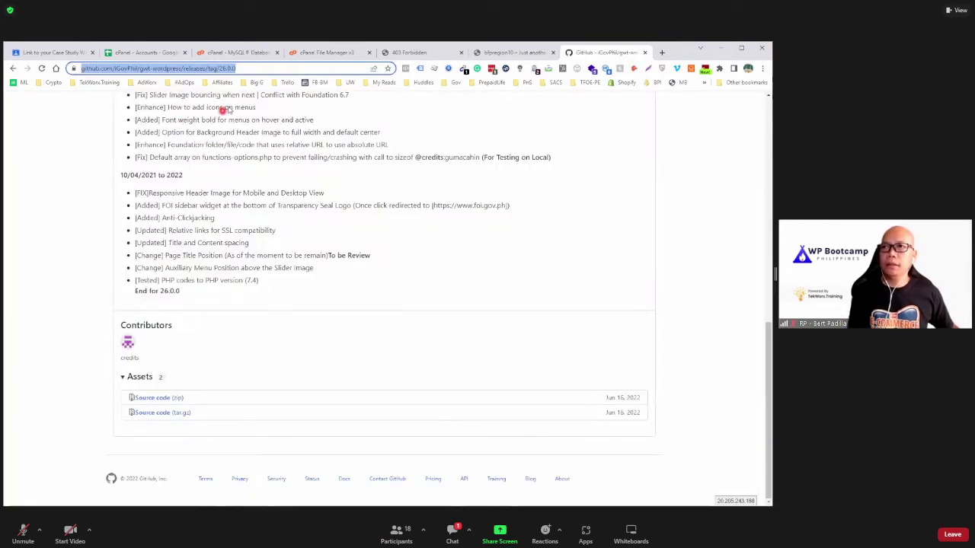
pyautogui.click(228, 68)
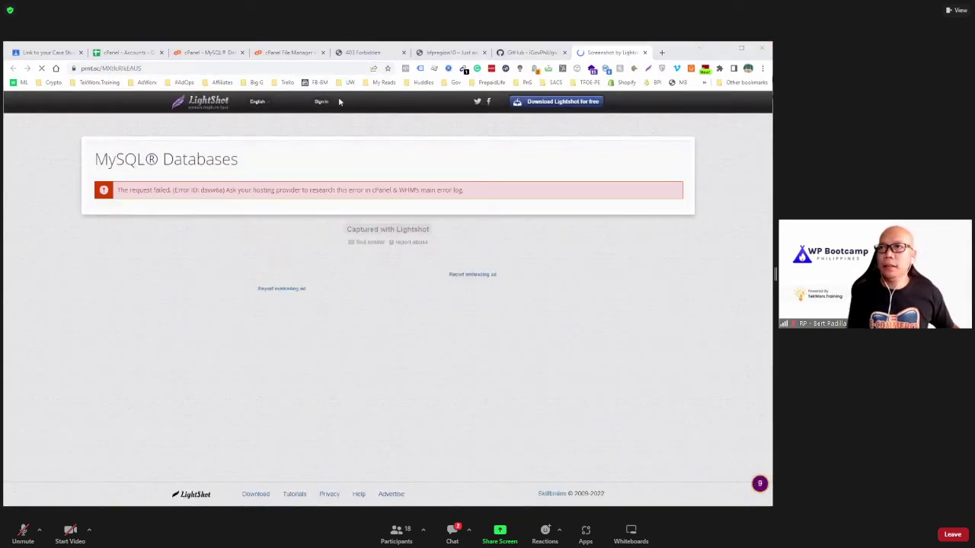
# Step: Leave the error and review the previous account's MySQL Databases page
pyautogui.click(283, 53)
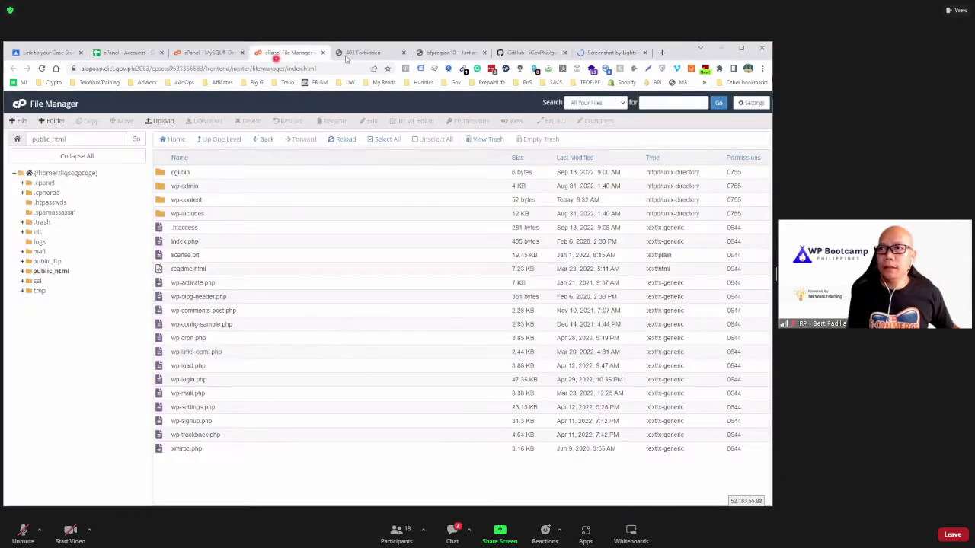
pyautogui.click(364, 53)
pyautogui.click(285, 54)
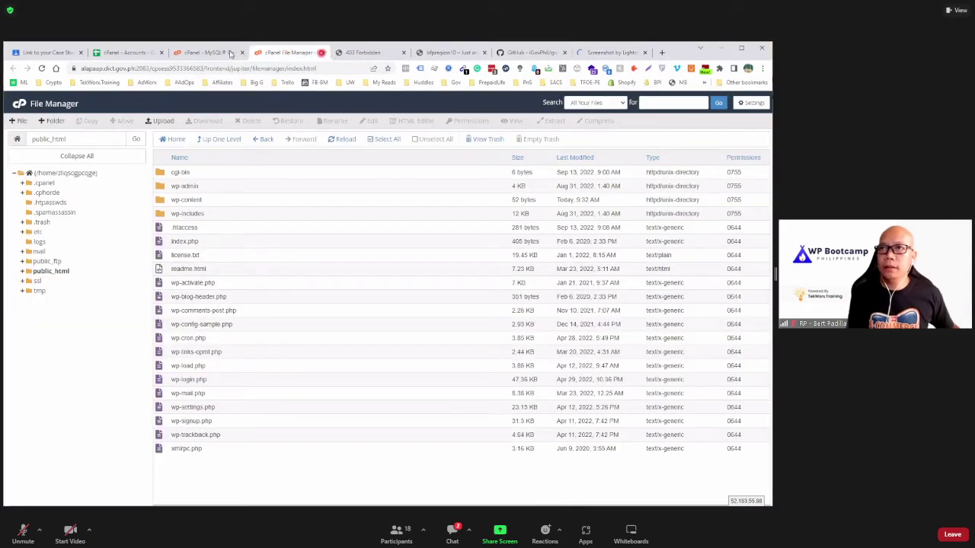
pyautogui.click(206, 53)
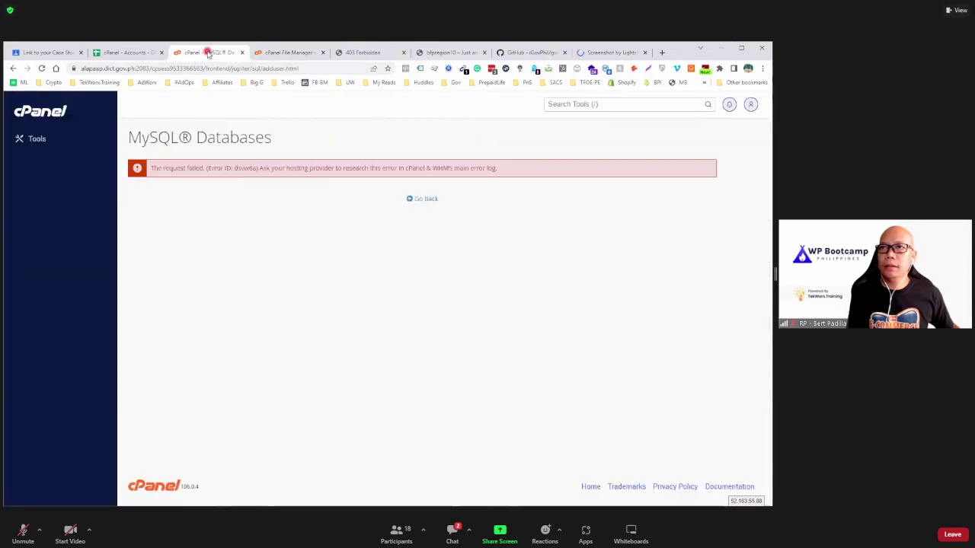
pyautogui.click(415, 198)
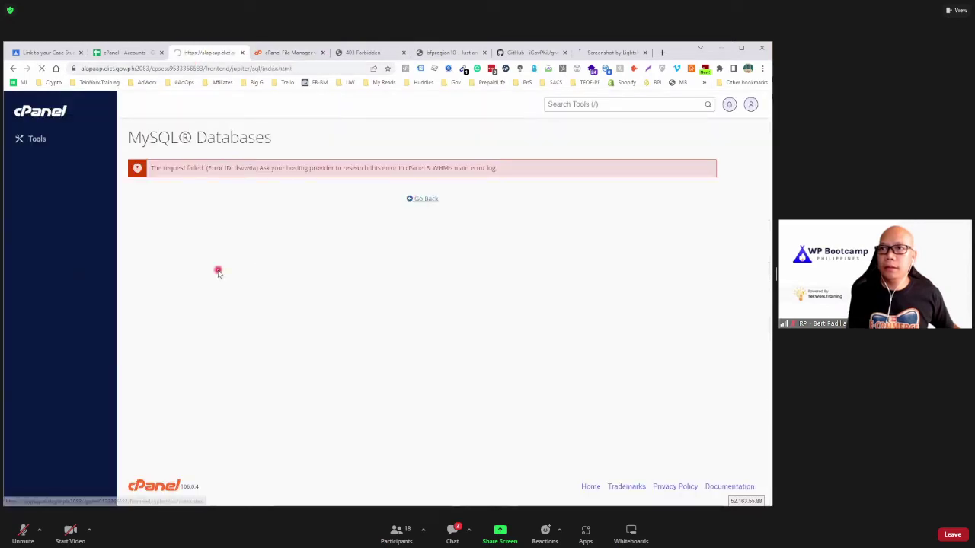
pyautogui.scroll(-3, 377, 335)
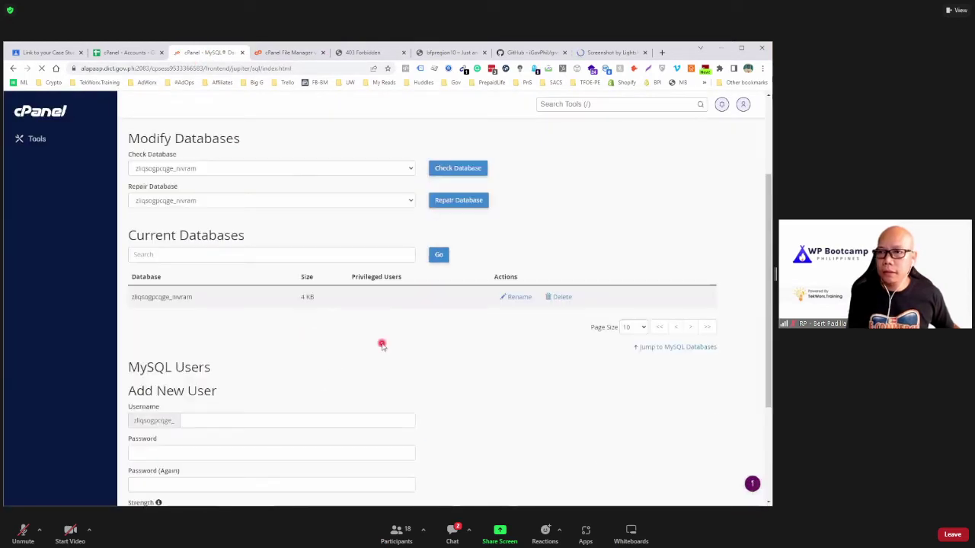
pyautogui.scroll(-3, 381, 345)
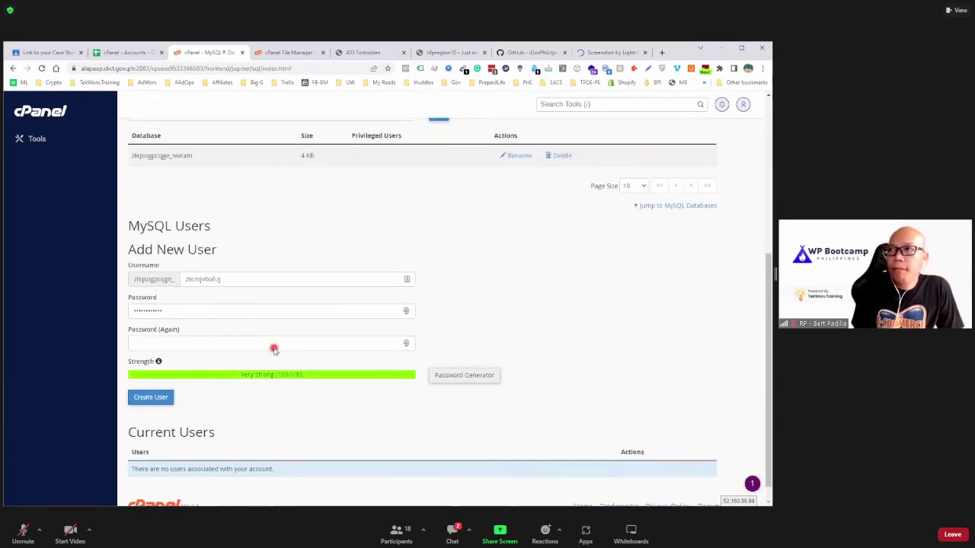
pyautogui.scroll(4, 274, 350)
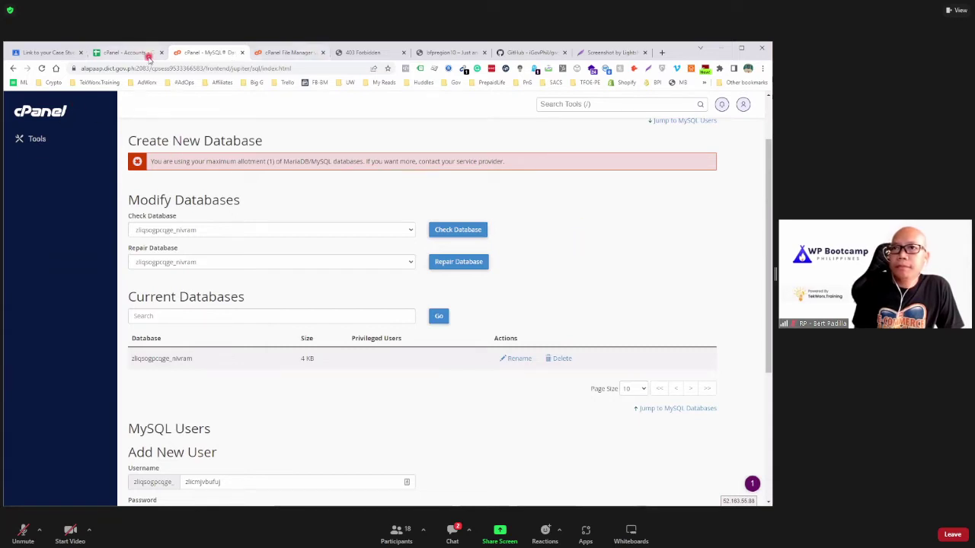
# Step: Close the old MySQL Databases and File Manager tabs and show the 403 Forbidden page
pyautogui.click(113, 53)
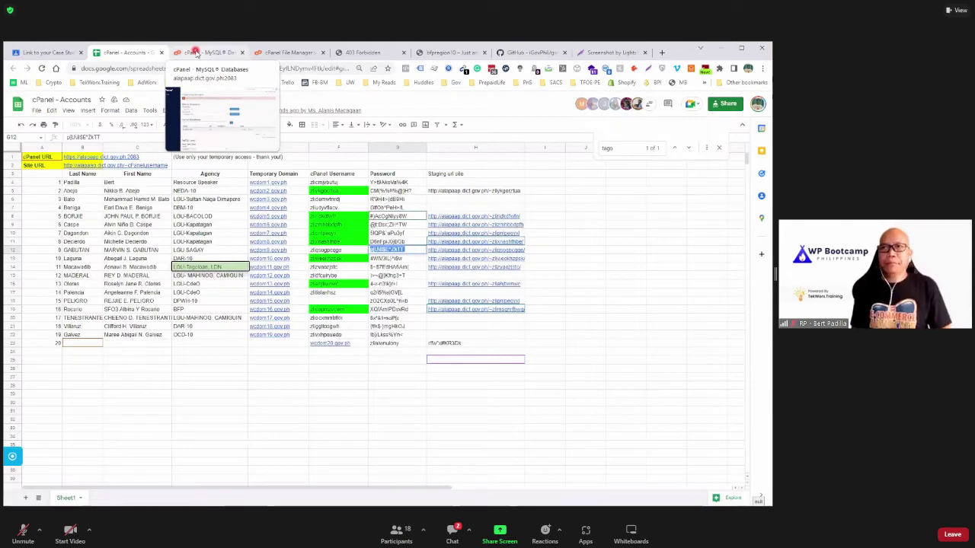
pyautogui.click(195, 52)
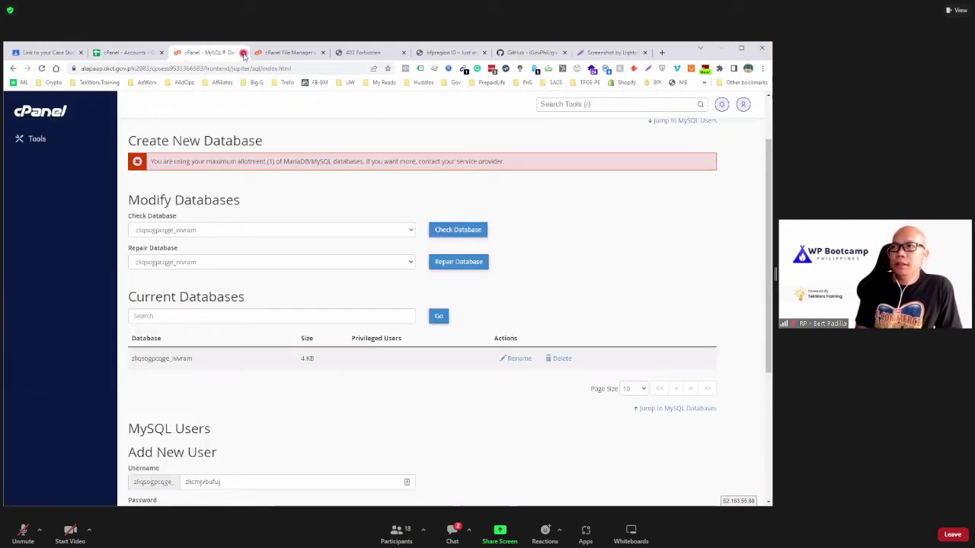
pyautogui.click(243, 53)
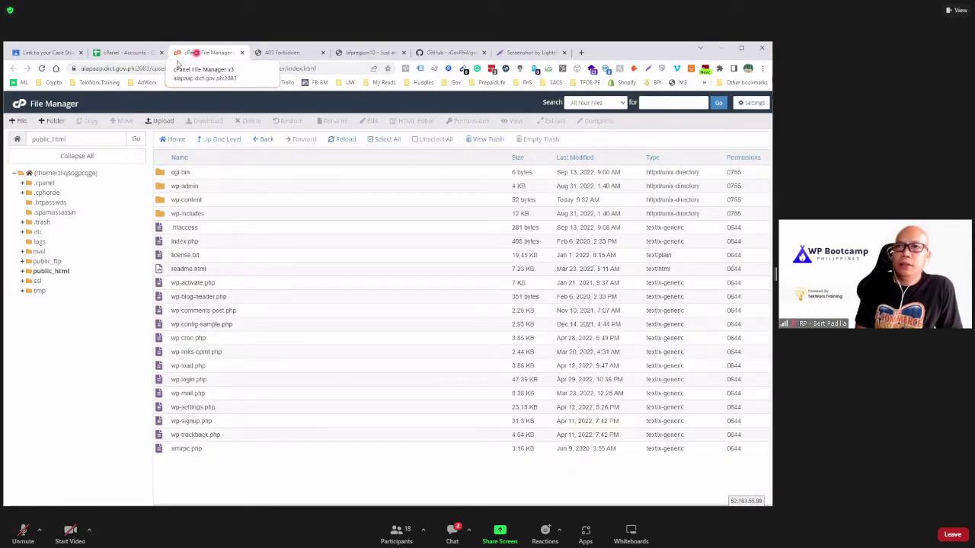
pyautogui.hotkey('ctrl', 'w')
pyautogui.click(130, 58)
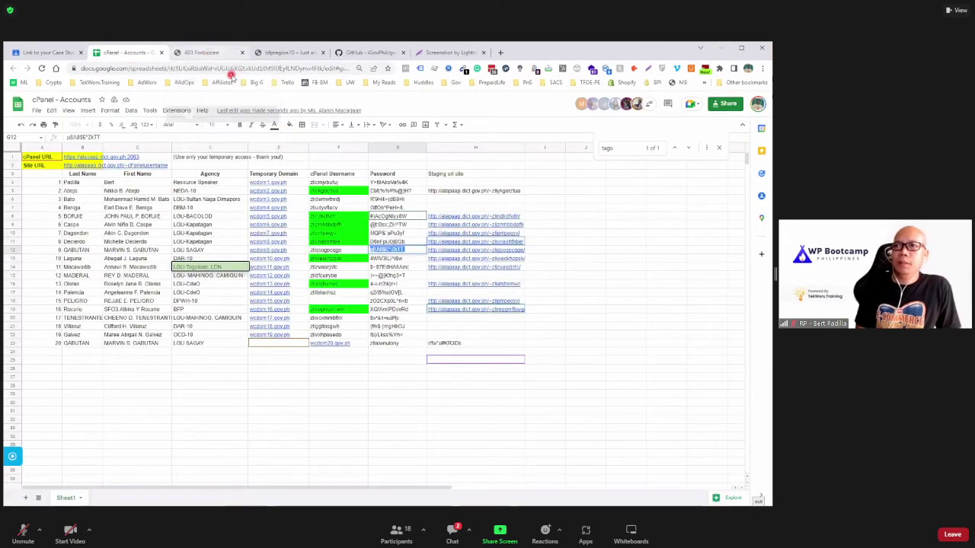
pyautogui.click(259, 53)
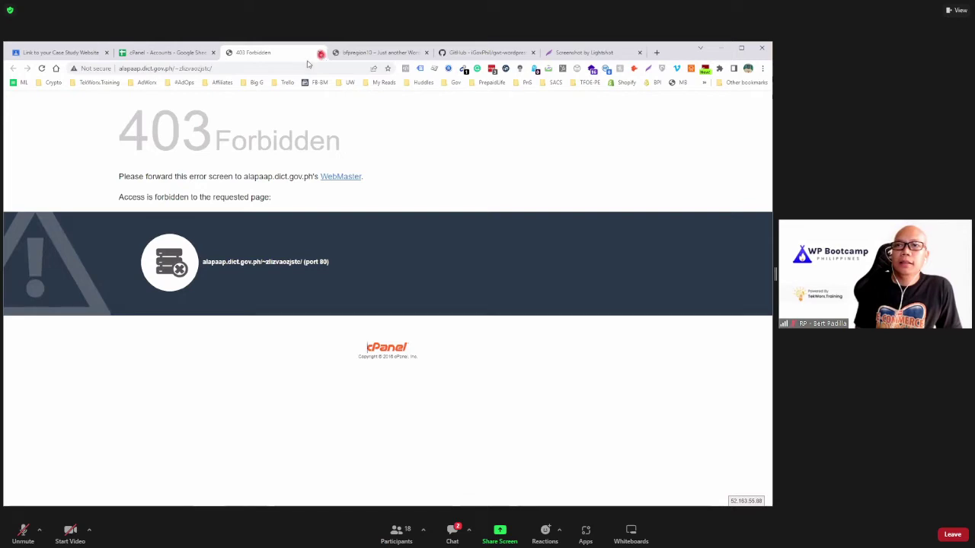
# Step: Get the next student's cPanel login credentials from the cPanel Accounts sheet
pyautogui.click(177, 52)
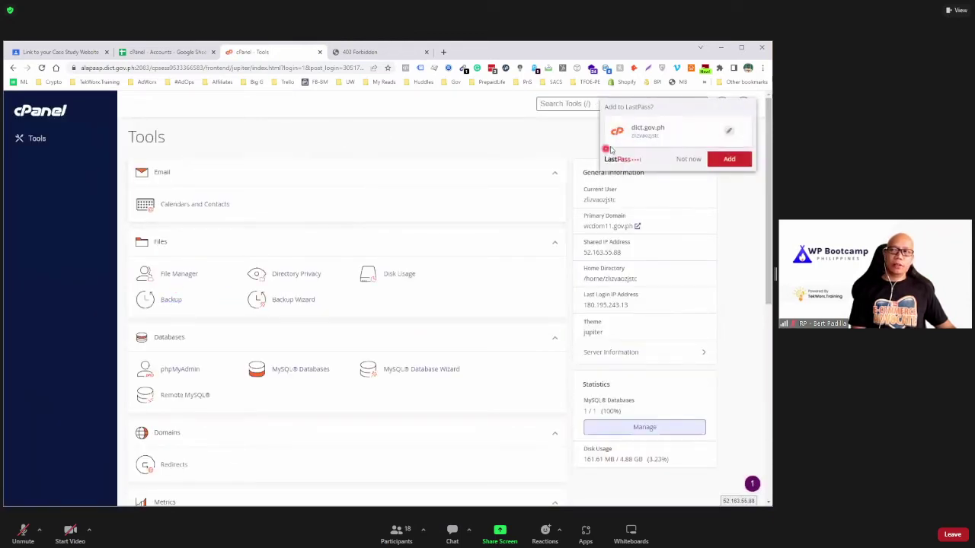
# Step: Decline saving the login and look over the new account's Tools page
pyautogui.click(680, 161)
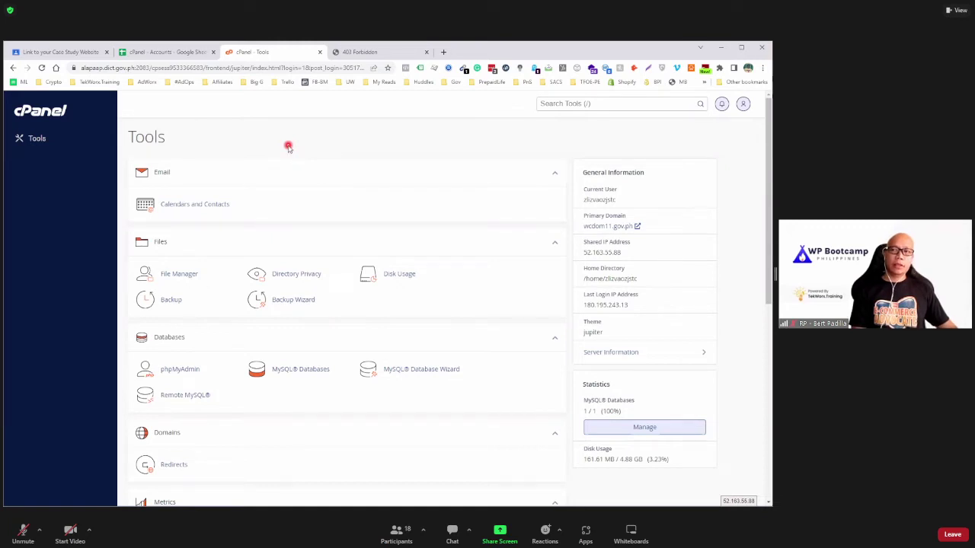
pyautogui.scroll(-3, 211, 305)
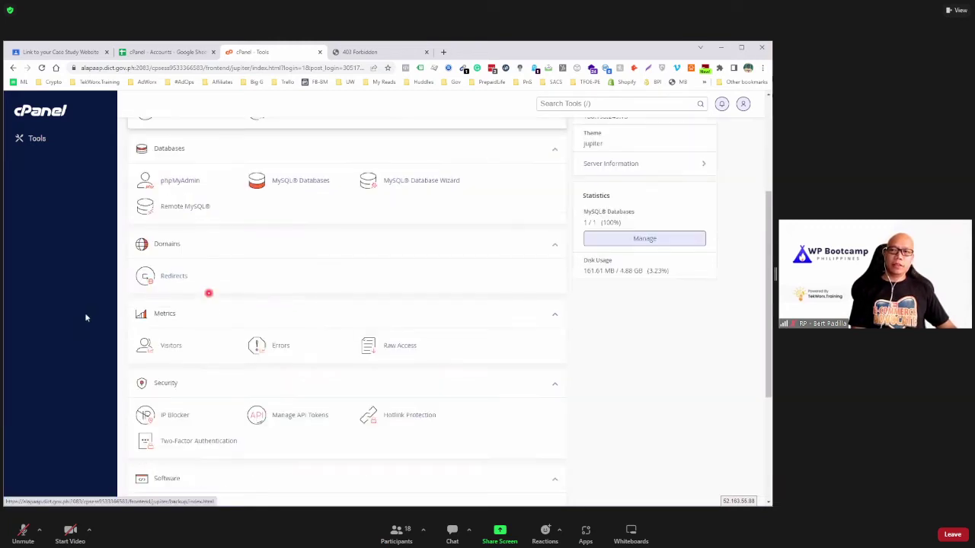
pyautogui.scroll(2, 86, 315)
pyautogui.scroll(1, 90, 315)
pyautogui.scroll(-1, 91, 315)
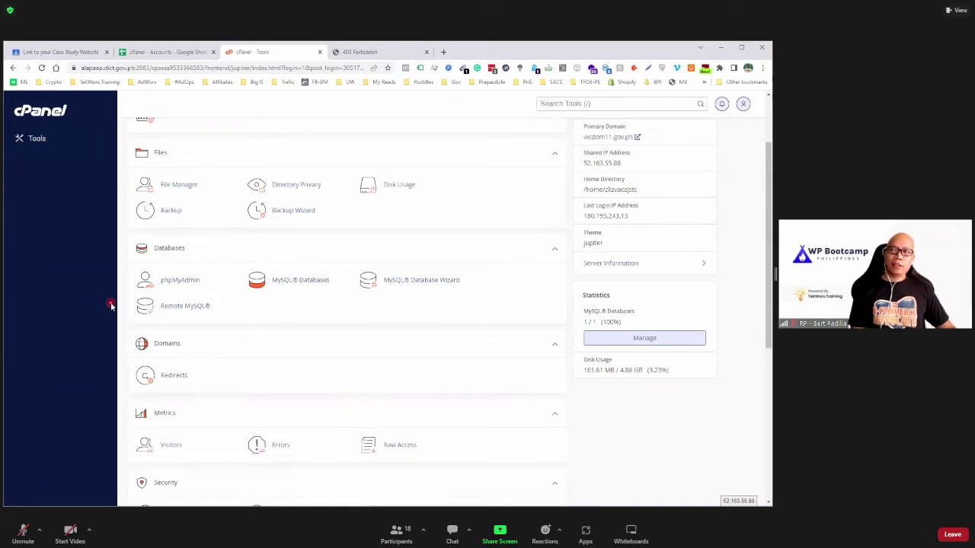
pyautogui.scroll(1, 110, 304)
pyautogui.scroll(-2, 110, 305)
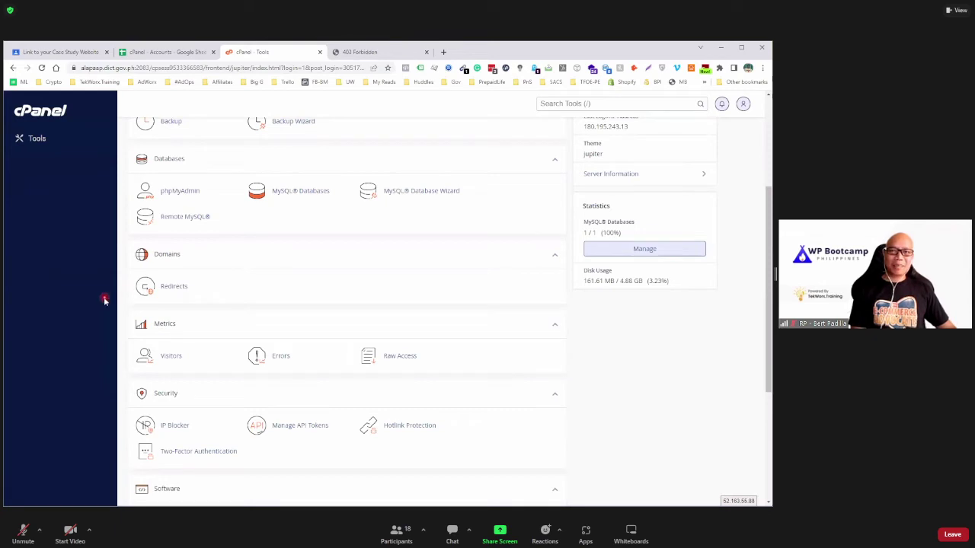
pyautogui.scroll(2, 488, 369)
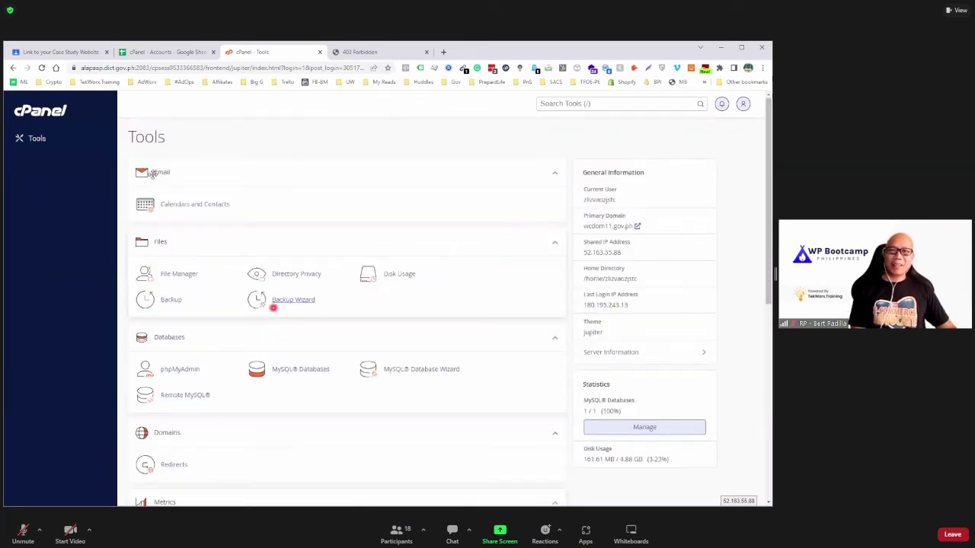
# Step: Cross-check the accounts sheet, then open this account's File Manager
pyautogui.click(162, 52)
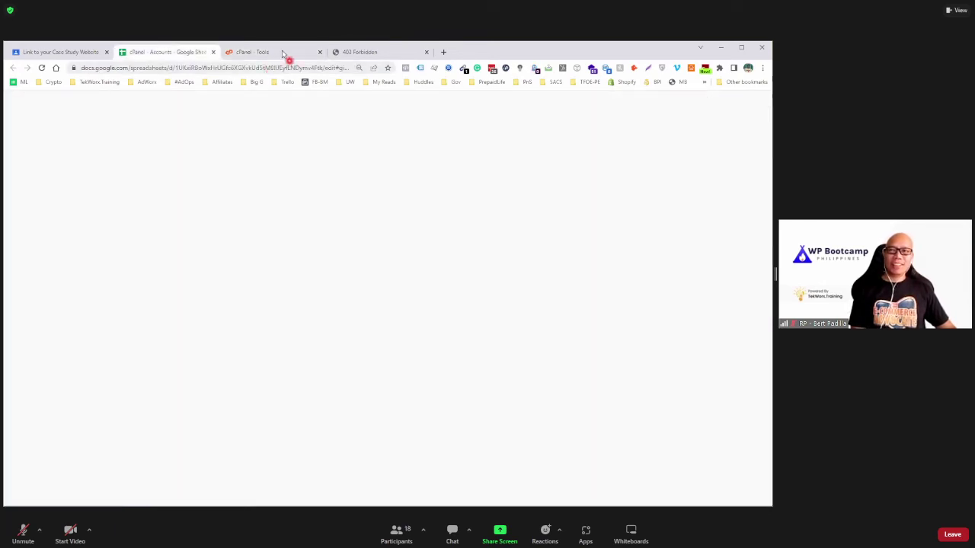
pyautogui.click(281, 52)
pyautogui.scroll(-1, 346, 250)
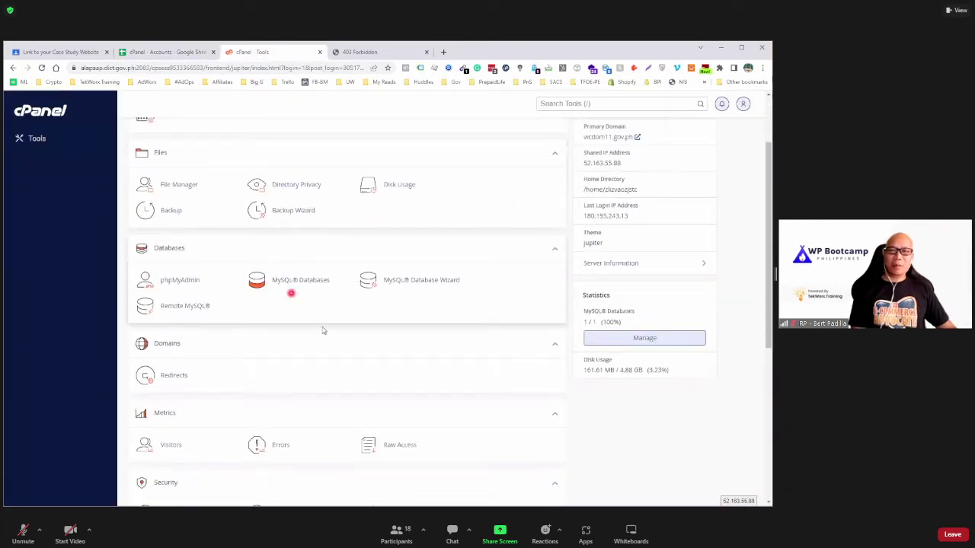
pyautogui.scroll(-2, 277, 320)
pyautogui.scroll(3, 175, 281)
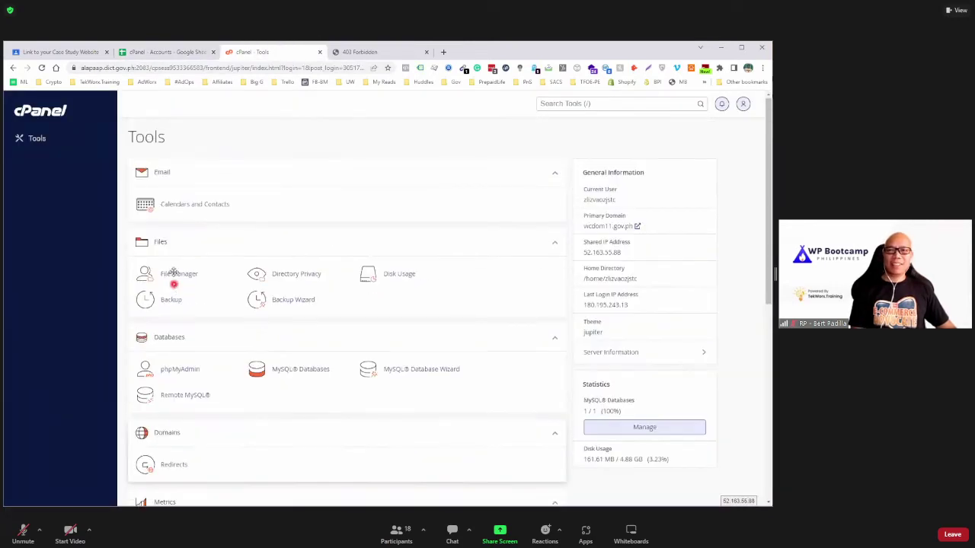
pyautogui.scroll(-2, 207, 183)
pyautogui.click(163, 51)
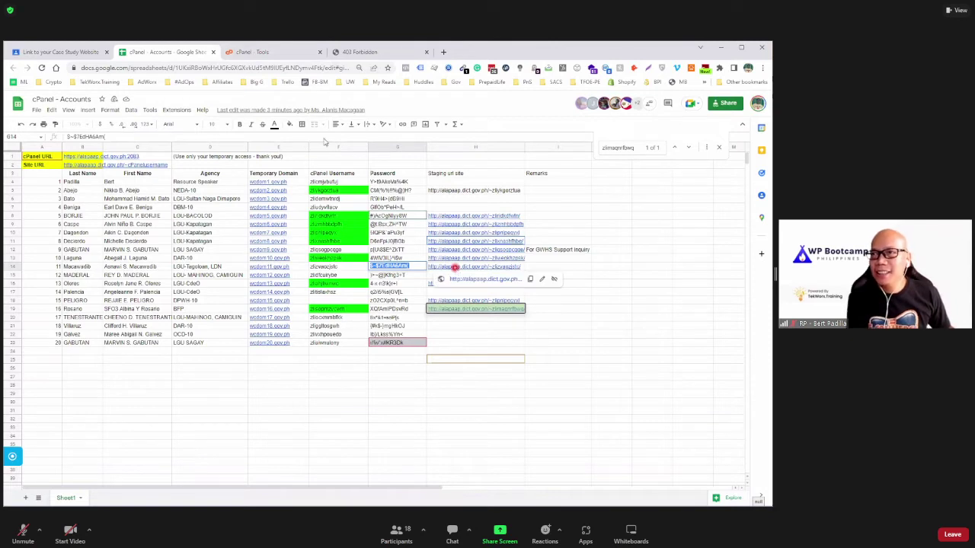
pyautogui.click(274, 54)
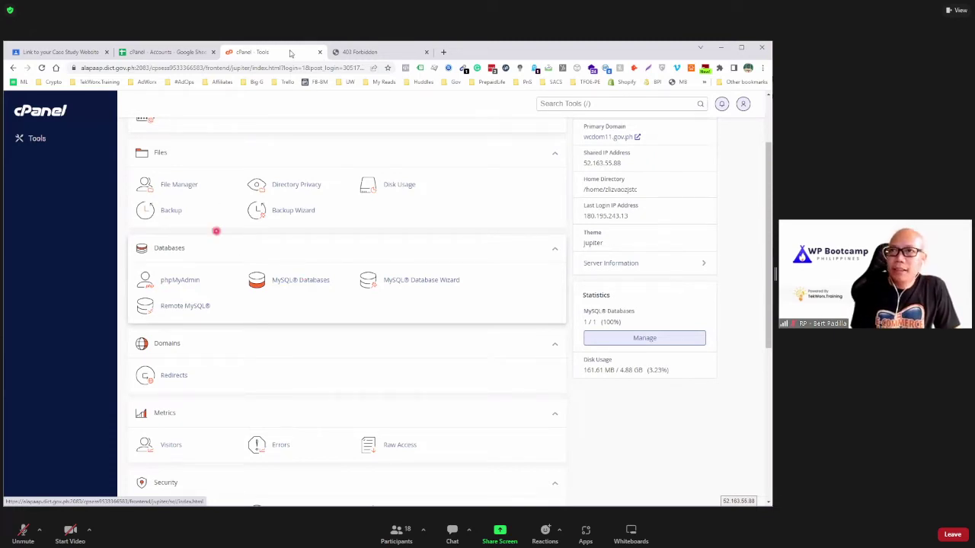
pyautogui.click(179, 184)
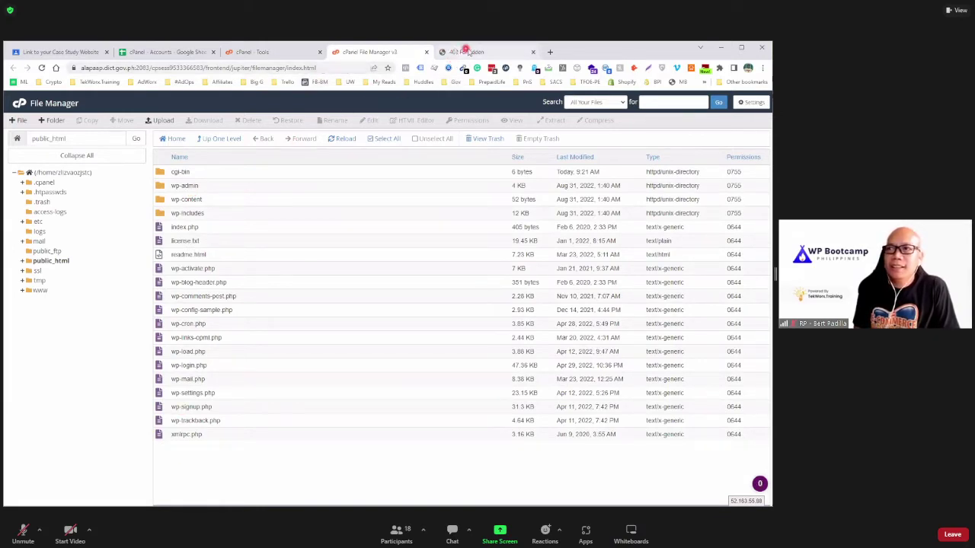
# Step: Cancel the File Manager preferences dialog unchanged and return to the cPanel Tools page
pyautogui.click(467, 54)
pyautogui.click(381, 52)
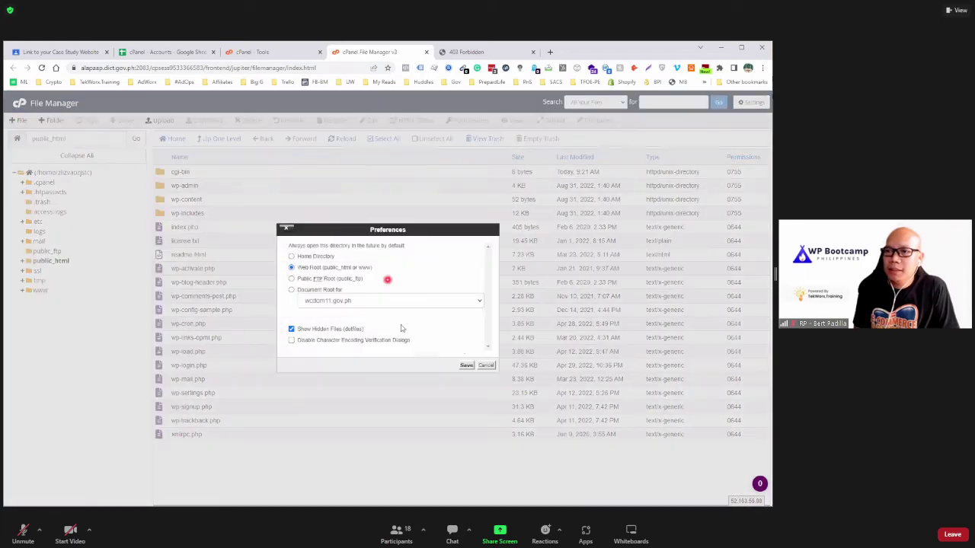
pyautogui.click(486, 366)
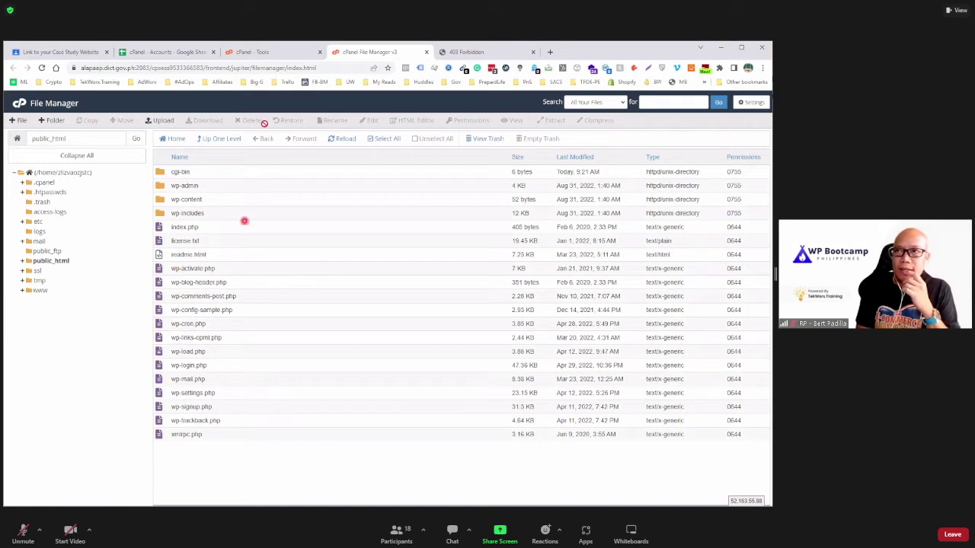
pyautogui.click(269, 52)
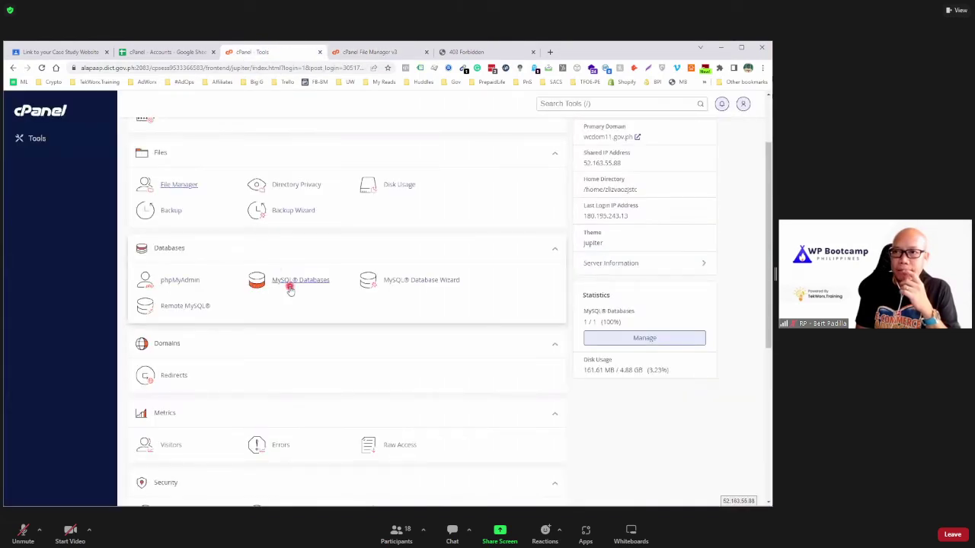
# Step: Open MySQL Databases and try adding the MySQL user to the database
pyautogui.click(290, 288)
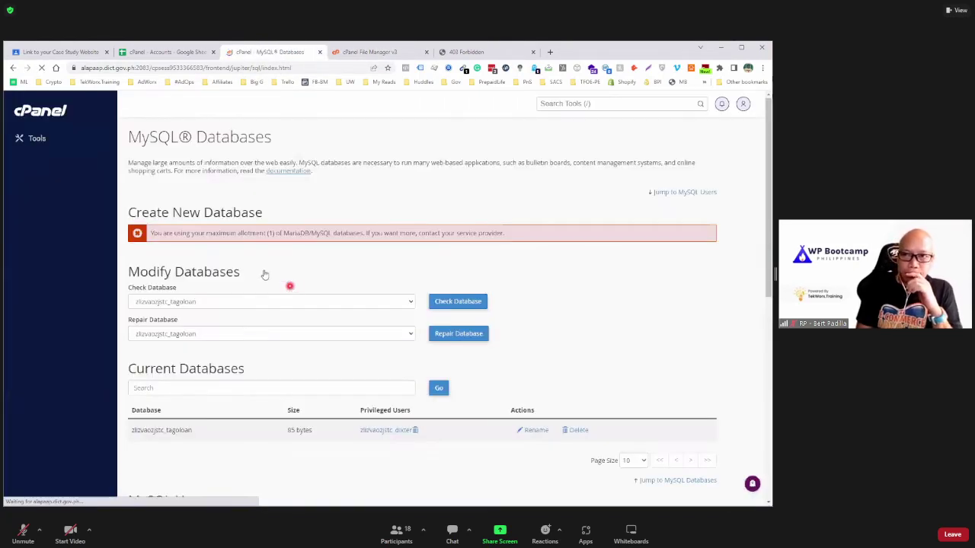
pyautogui.scroll(-2, 199, 299)
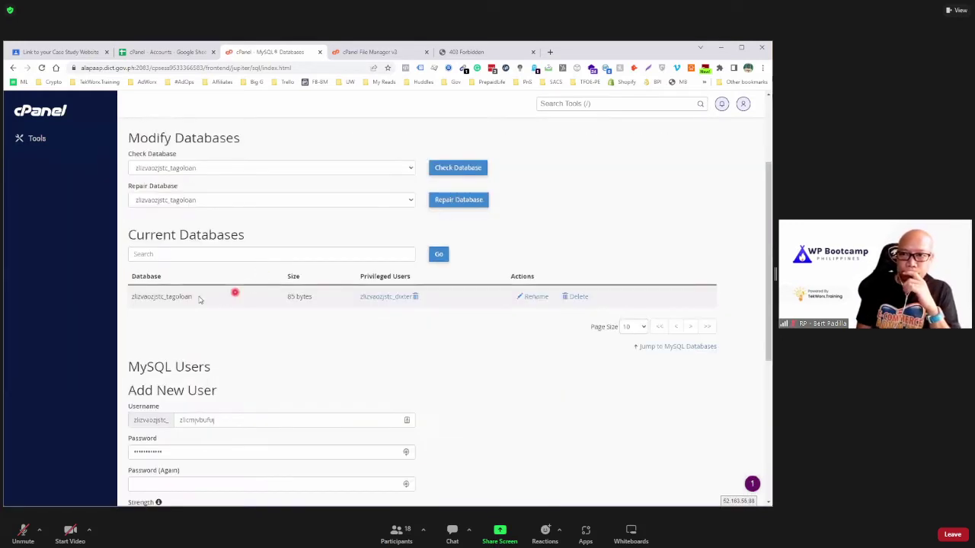
pyautogui.scroll(-2, 203, 337)
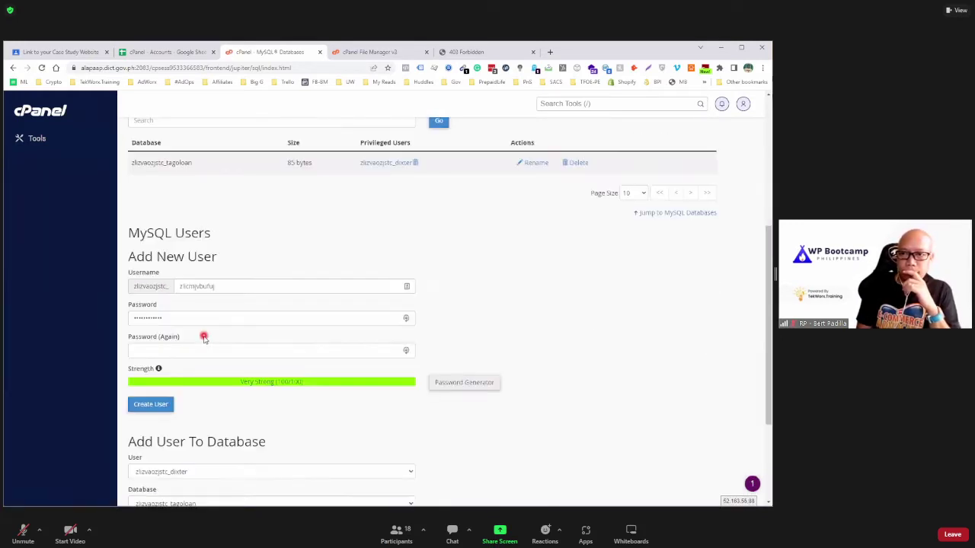
pyautogui.scroll(-1, 200, 398)
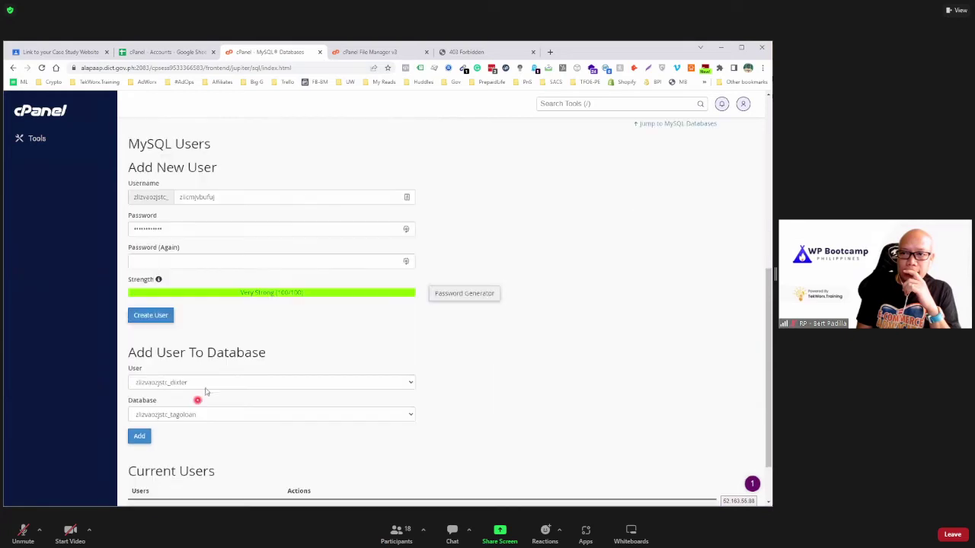
pyautogui.scroll(-1, 216, 379)
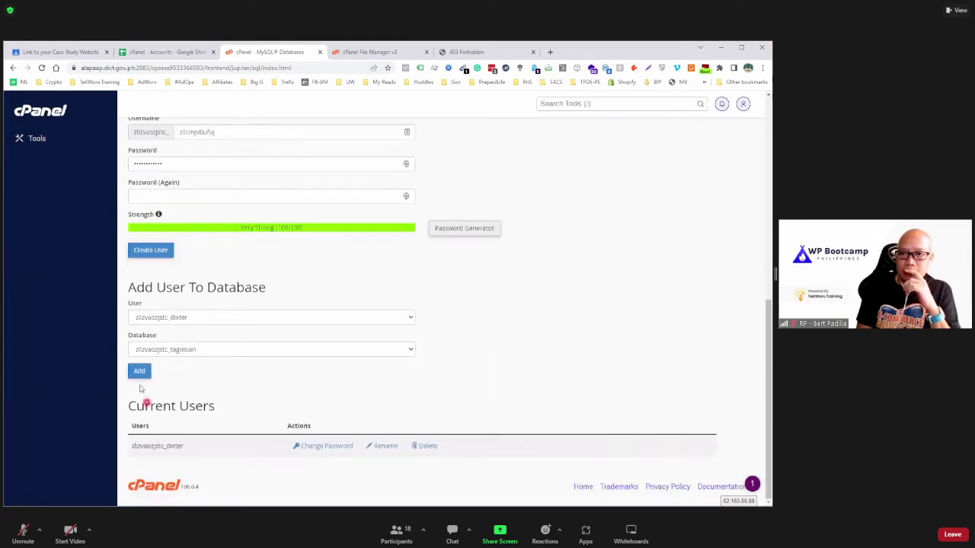
pyautogui.click(147, 374)
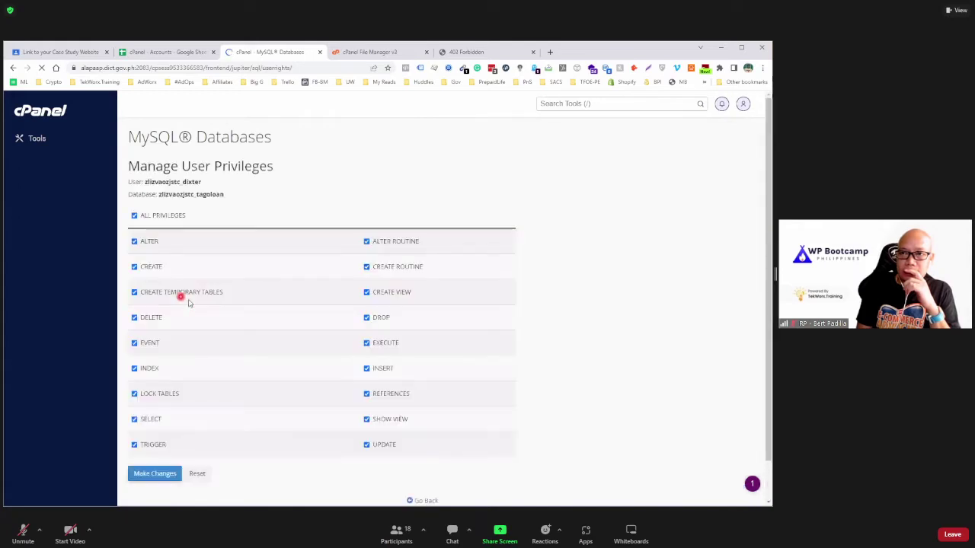
# Step: Go back and review the existing database and its privileged user, then return to Tools
pyautogui.scroll(-1, 185, 297)
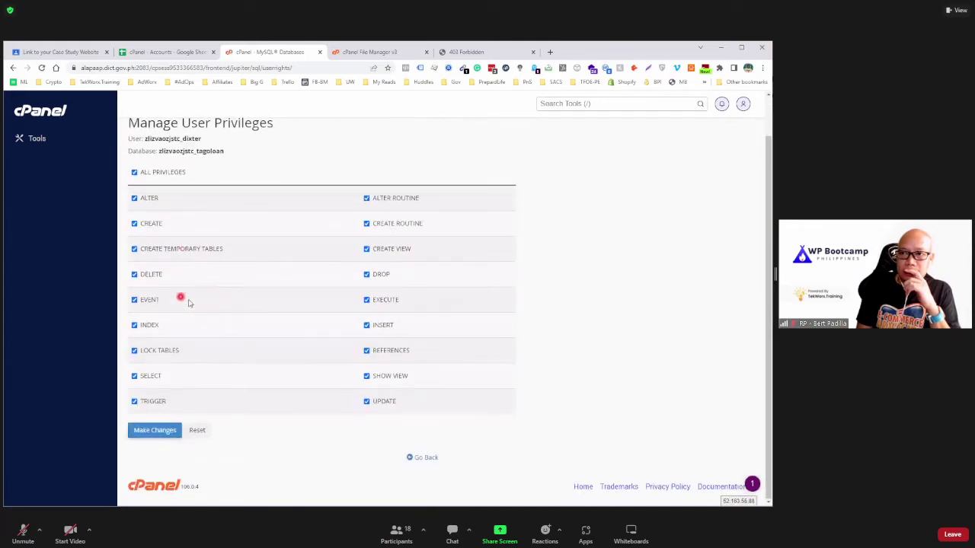
pyautogui.click(418, 460)
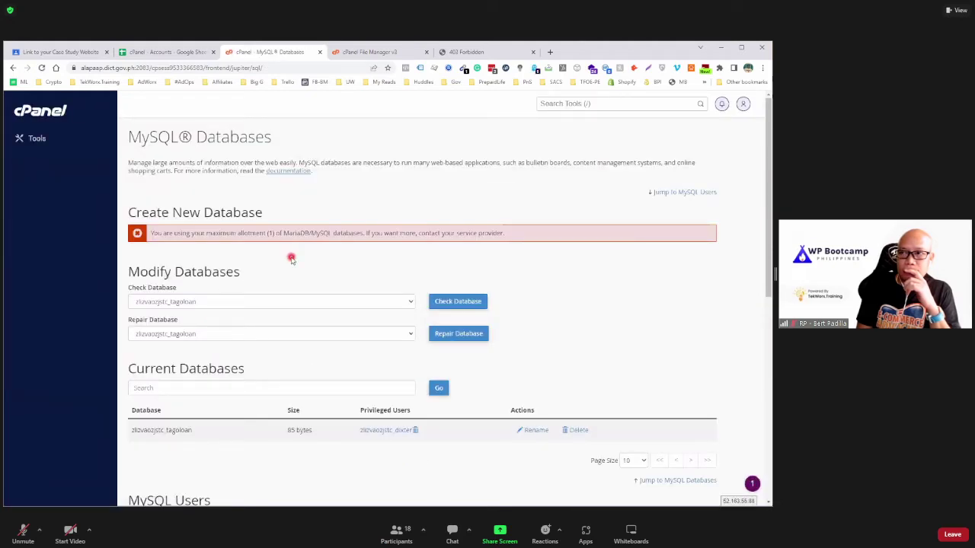
pyautogui.scroll(-3, 290, 259)
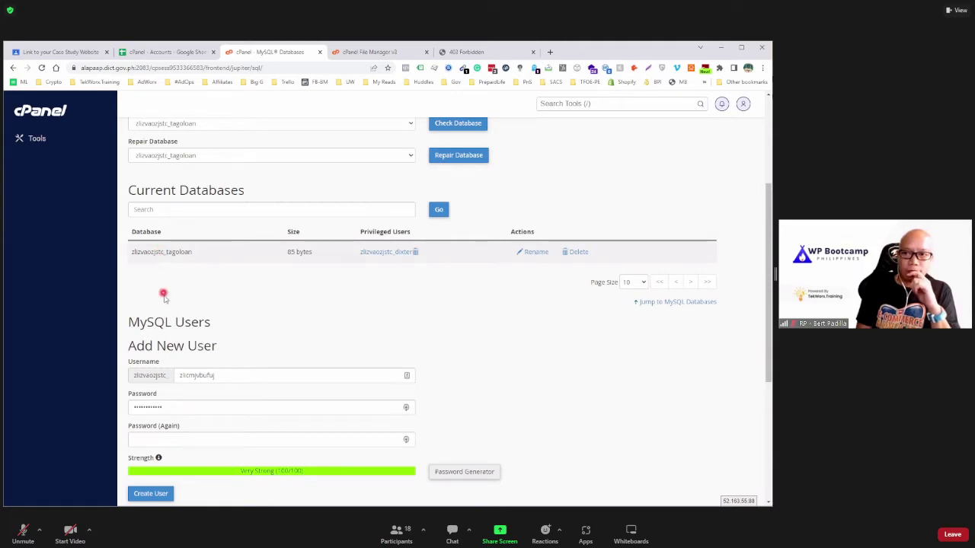
pyautogui.scroll(-3, 161, 292)
pyautogui.scroll(6, 161, 294)
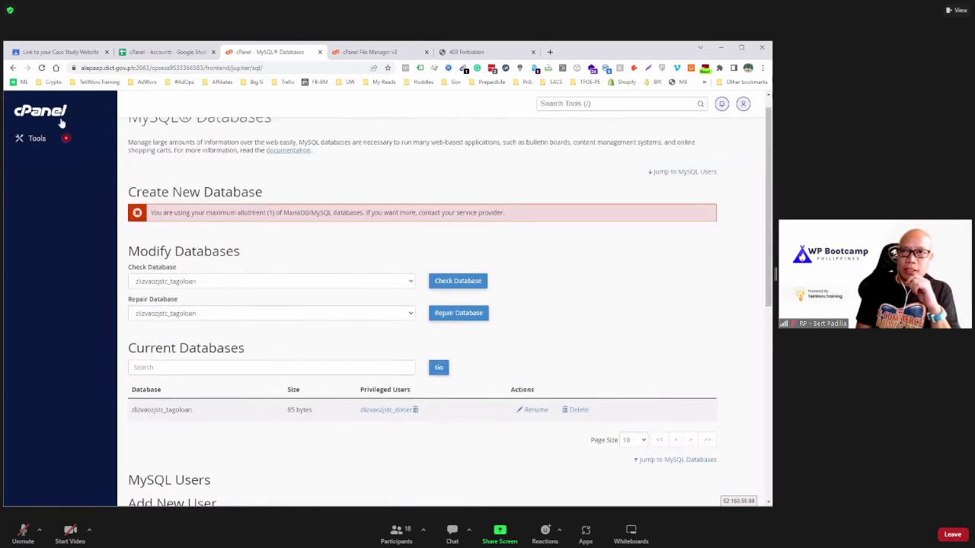
pyautogui.click(52, 115)
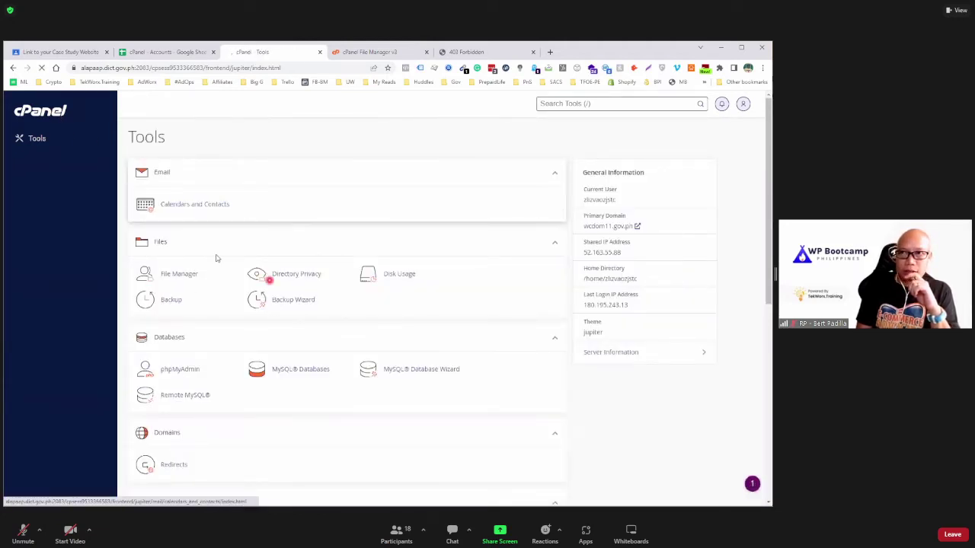
pyautogui.click(179, 369)
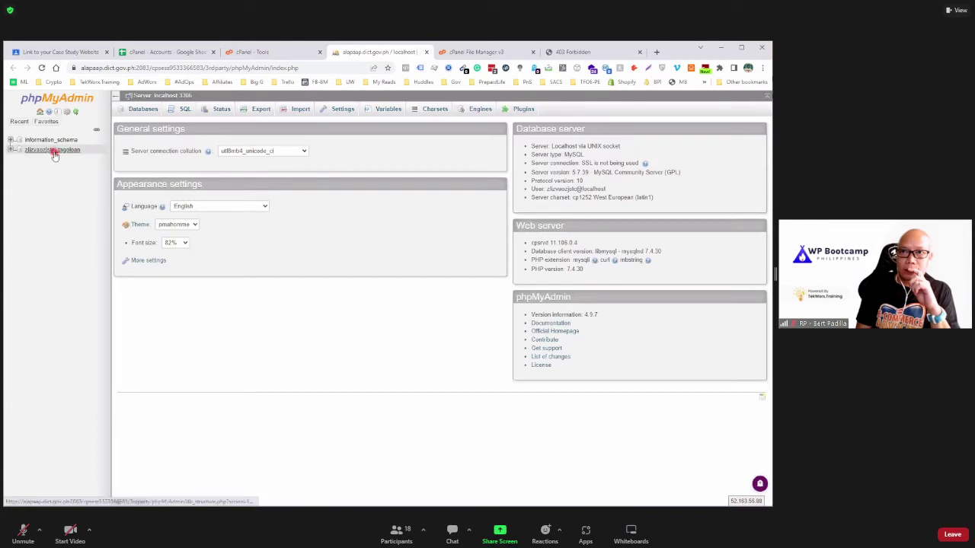
pyautogui.click(53, 153)
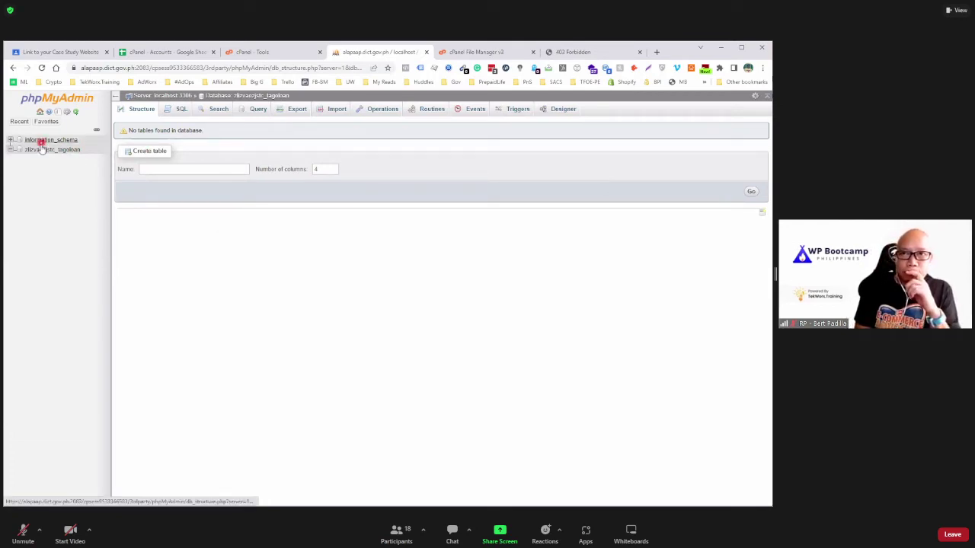
pyautogui.click(42, 150)
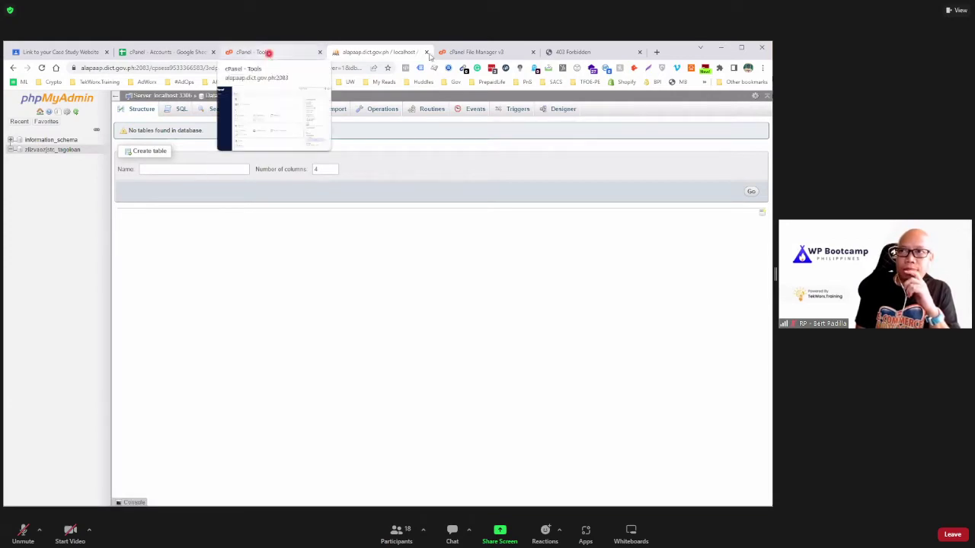
pyautogui.hotkey('ctrl', 'w')
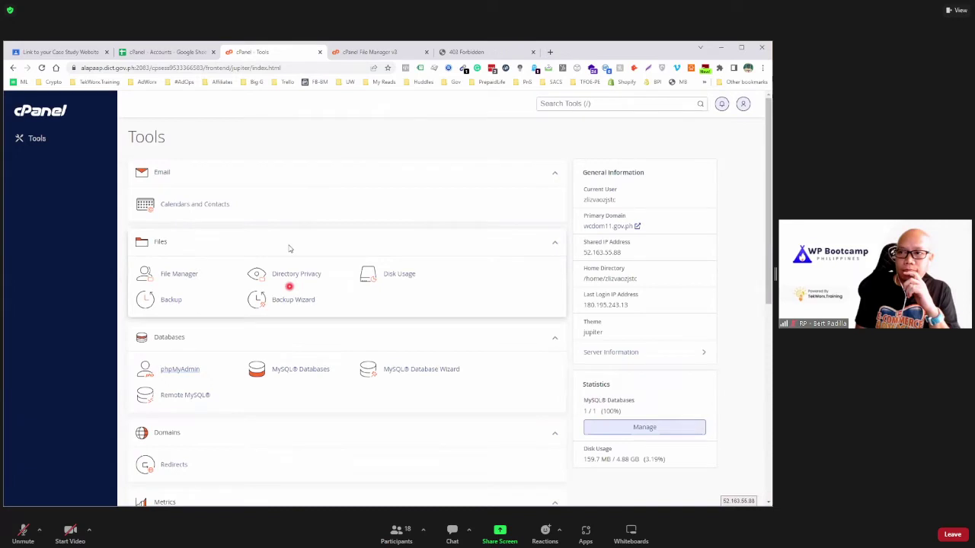
# Step: Select the student's username in cell F14 and reload the staging site, still 403 Forbidden
pyautogui.click(373, 52)
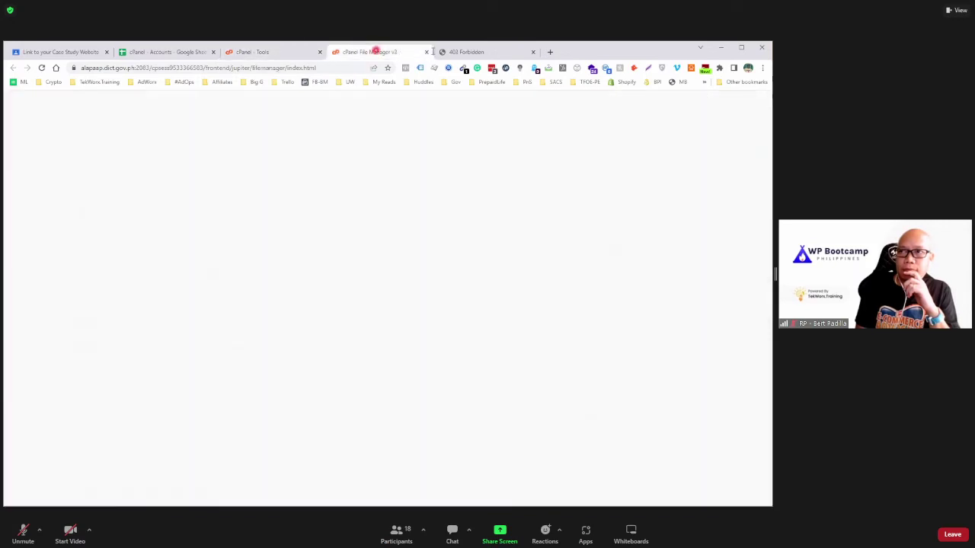
pyautogui.click(177, 52)
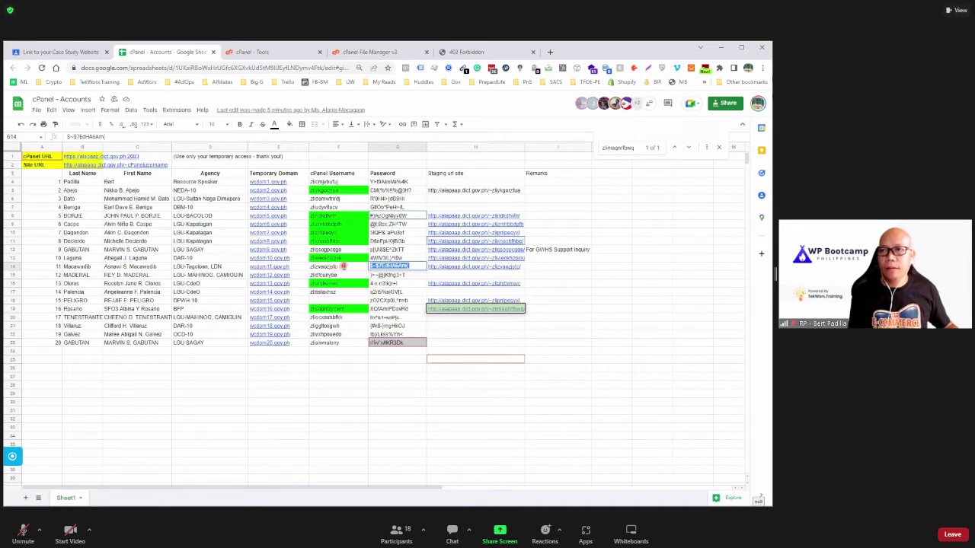
pyautogui.doubleClick(343, 266)
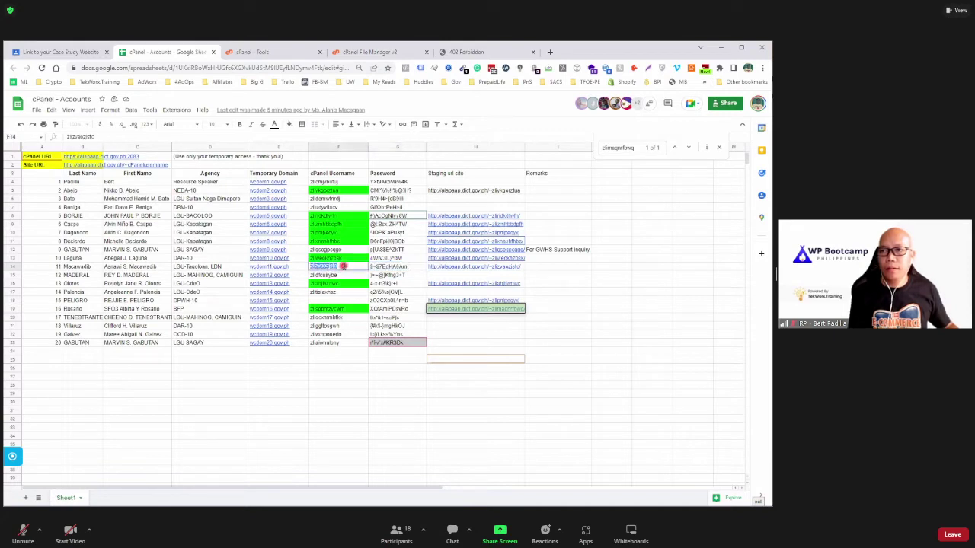
pyautogui.click(470, 51)
pyautogui.click(197, 69)
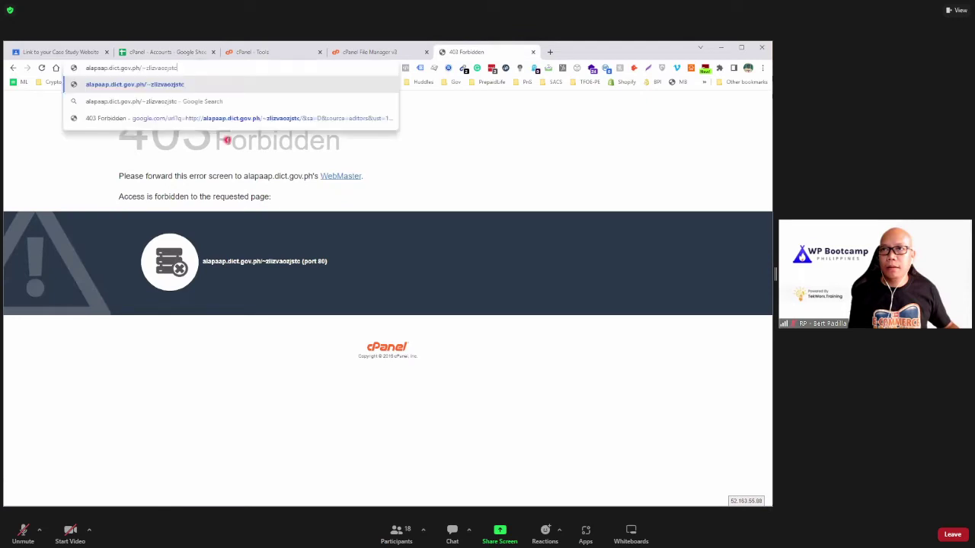
pyautogui.press('Return')
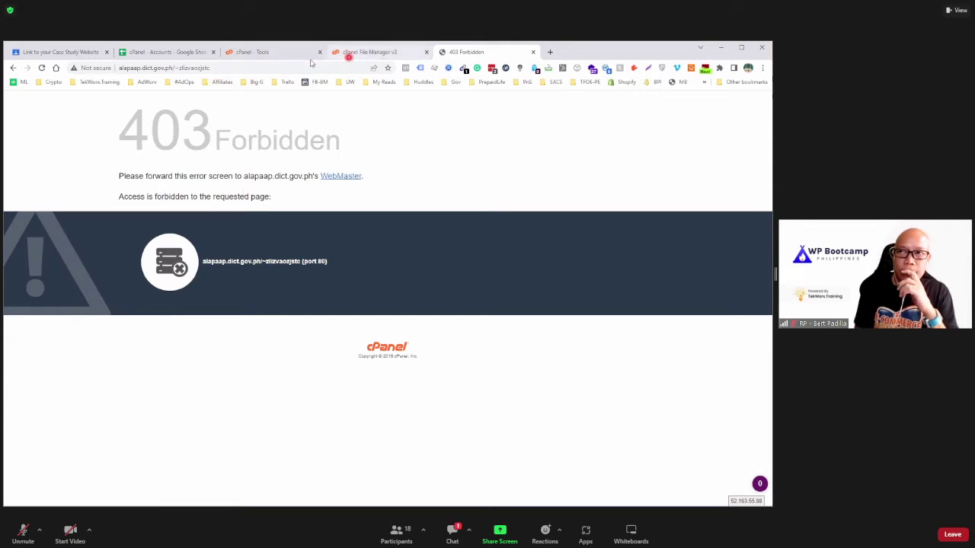
# Step: Browse the home directory's logs and access-logs folders, saving the File Manager preferences
pyautogui.click(348, 55)
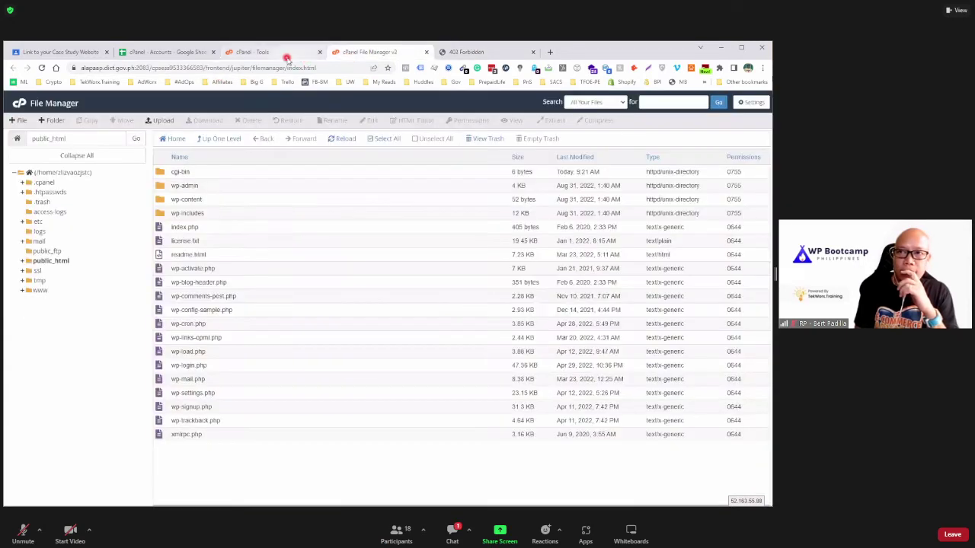
pyautogui.click(227, 140)
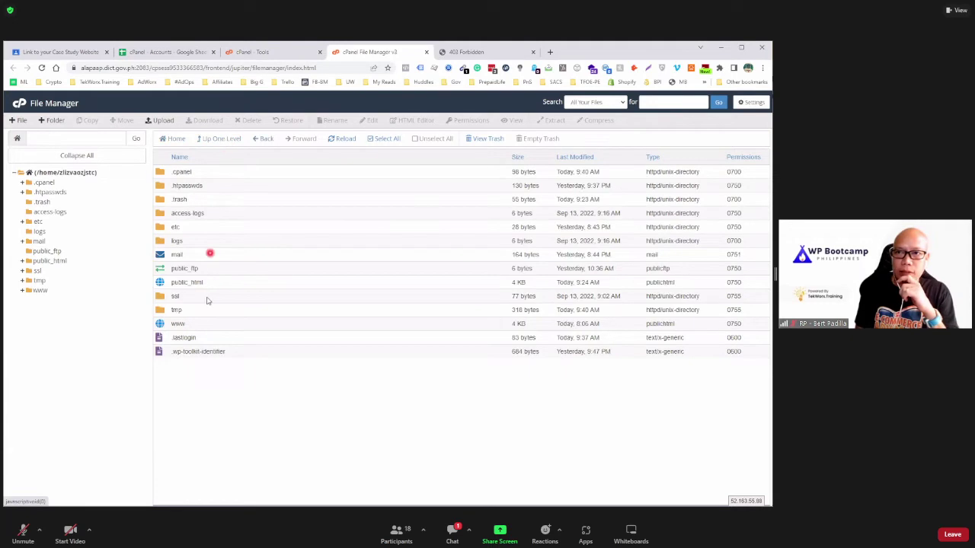
pyautogui.doubleClick(164, 241)
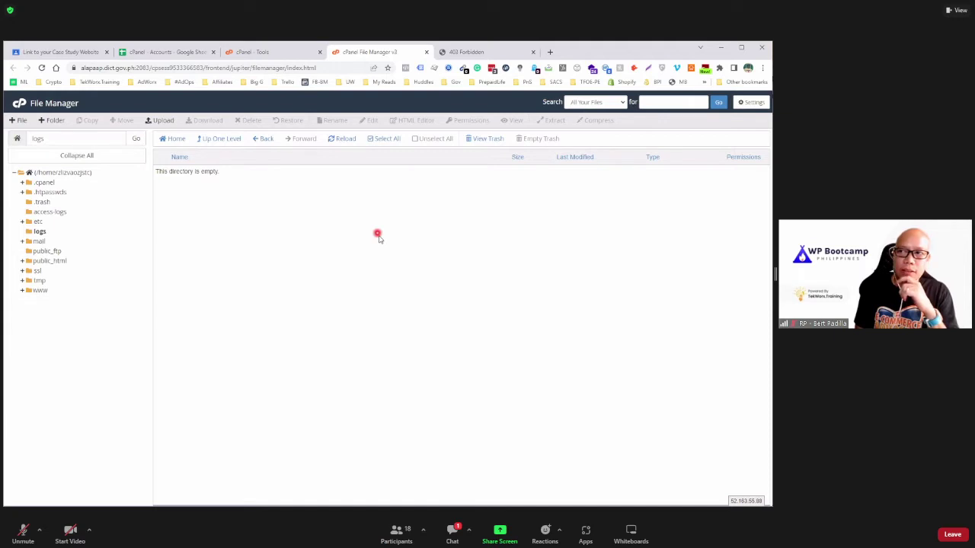
pyautogui.click(742, 102)
pyautogui.click(479, 362)
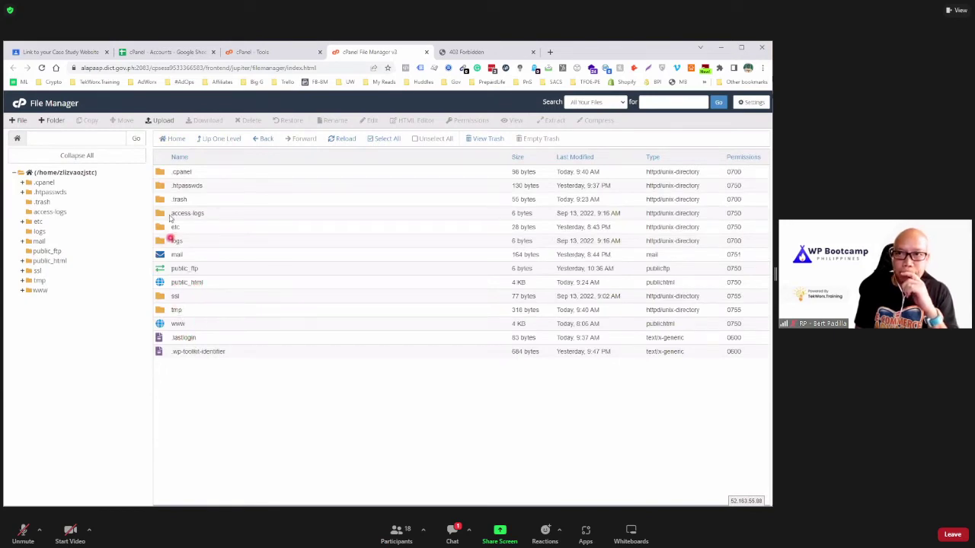
pyautogui.doubleClick(168, 214)
pyautogui.click(226, 140)
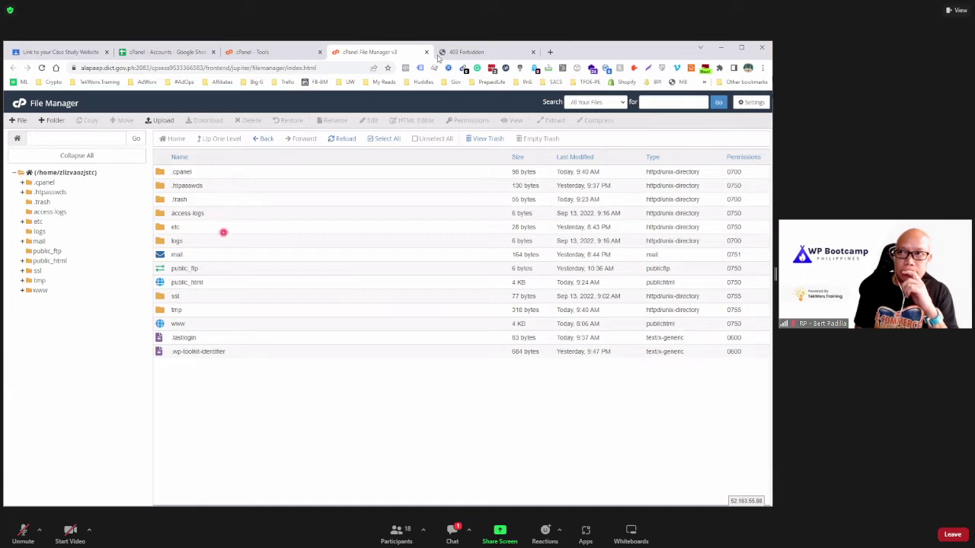
# Step: Open public_html to list the WordPress files, with no .htaccess present
pyautogui.click(461, 55)
pyautogui.click(351, 57)
pyautogui.doubleClick(161, 285)
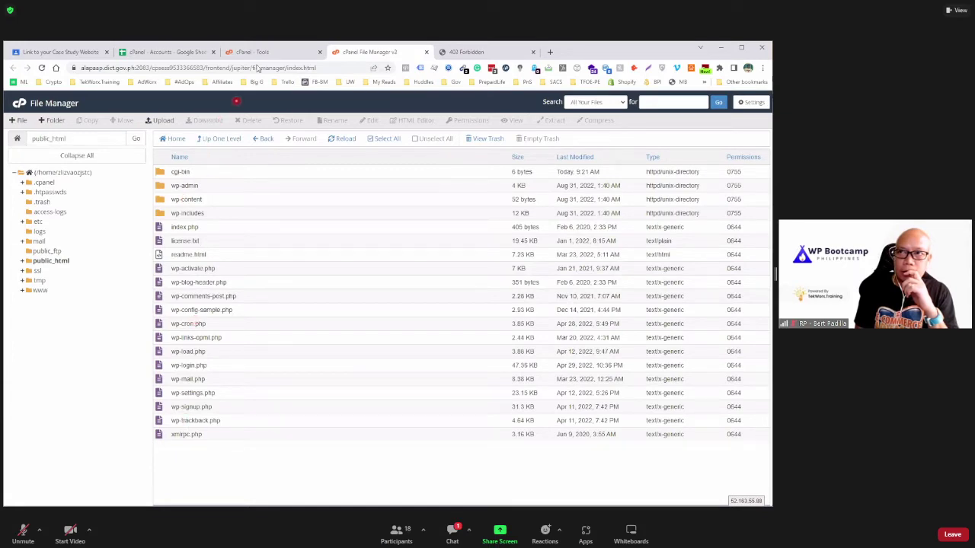
pyautogui.moveTo(262, 53)
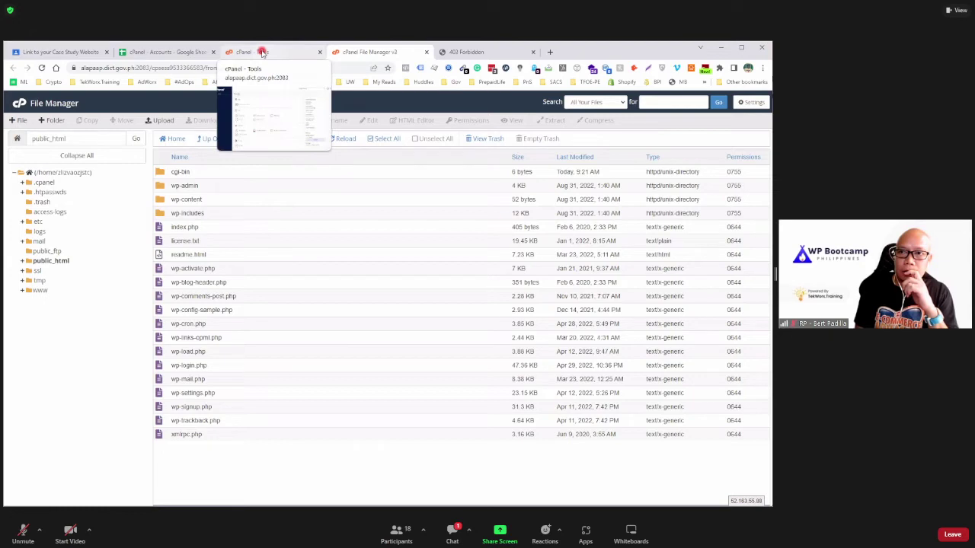
# Step: Open cPanel's MySQL Databases page, check File Manager and the 403 staging site, then return
pyautogui.click(262, 53)
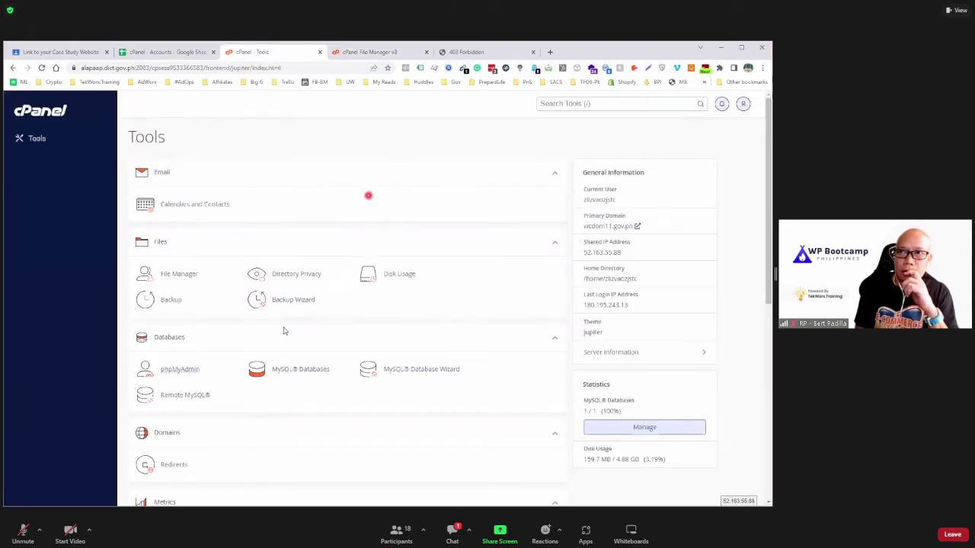
pyautogui.click(286, 369)
pyautogui.click(360, 52)
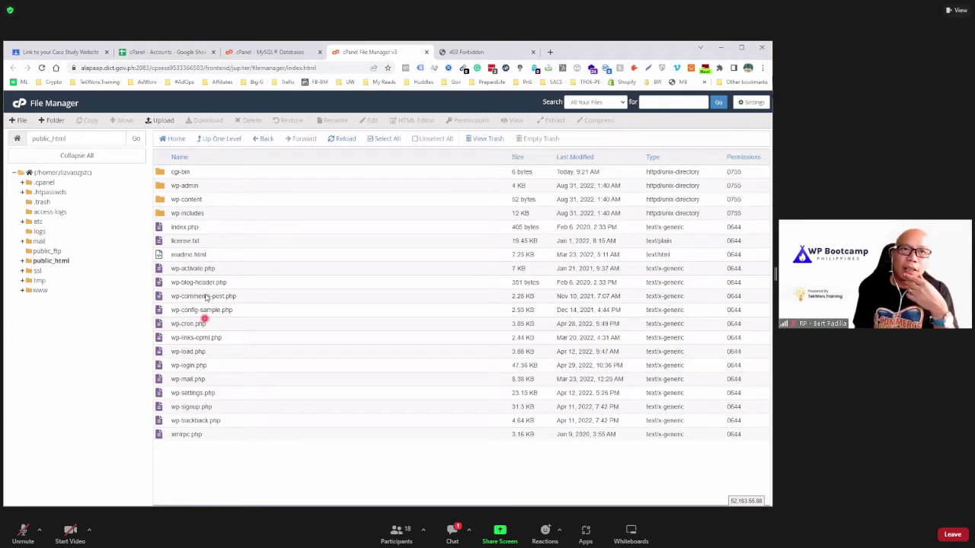
pyautogui.click(472, 52)
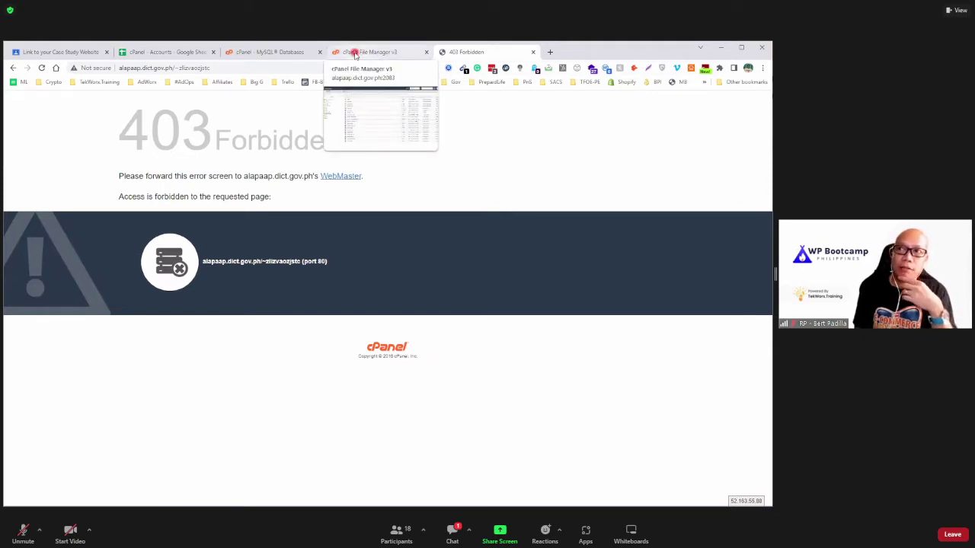
pyautogui.click(354, 52)
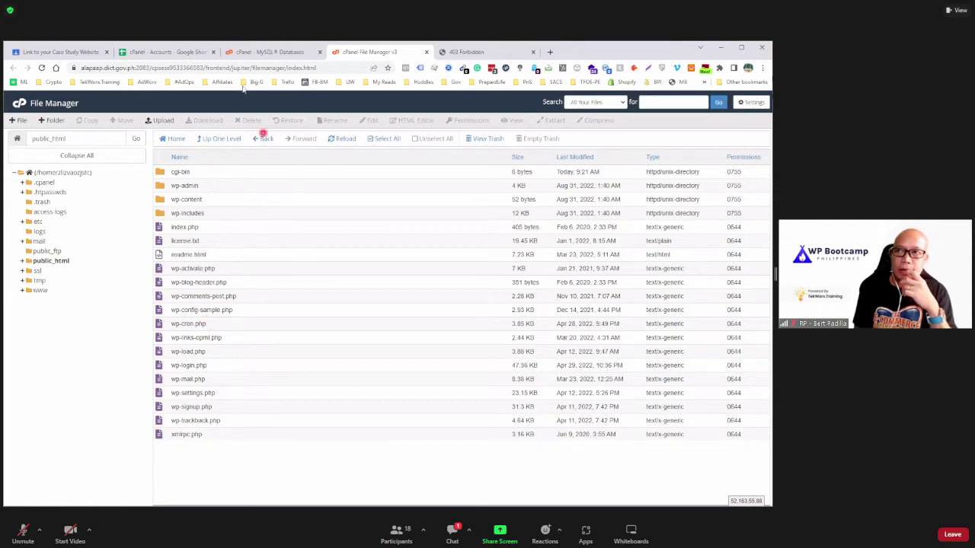
pyautogui.click(267, 52)
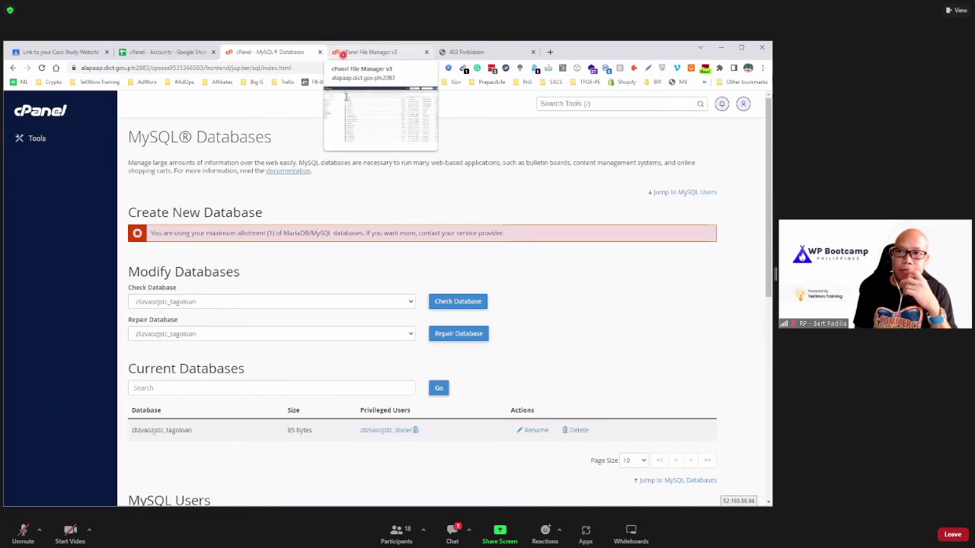
# Step: Scroll through the MySQL Databases page, then bring up the 403 Forbidden staging site
pyautogui.scroll(-2, 275, 241)
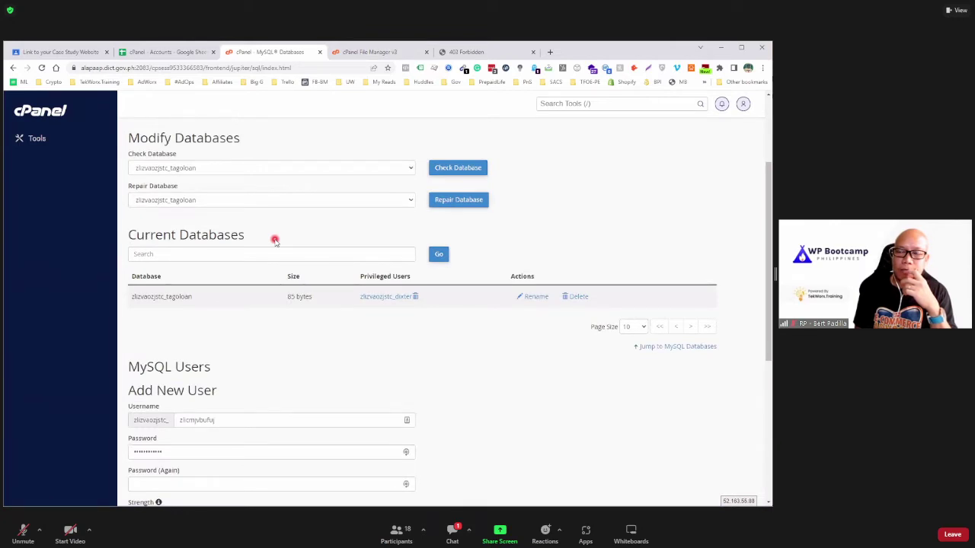
pyautogui.scroll(-3, 275, 240)
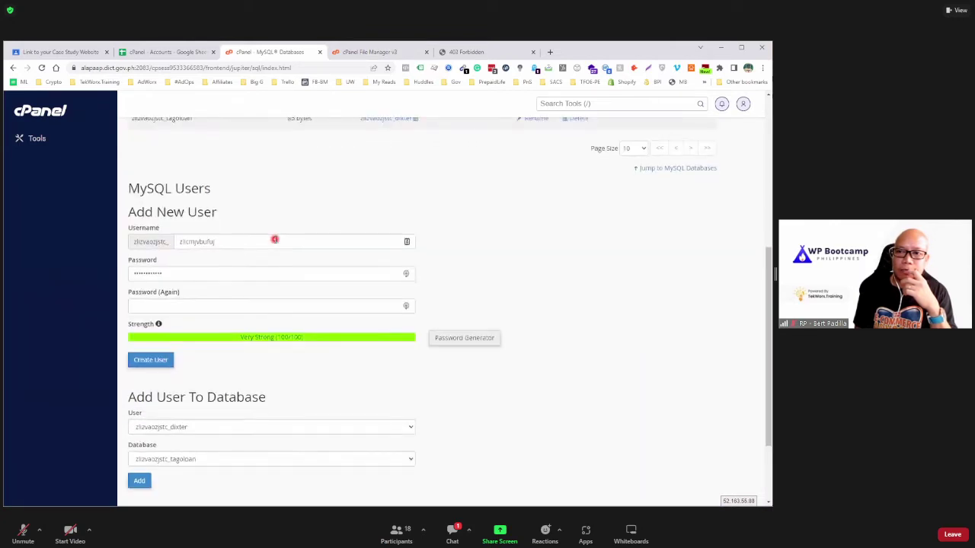
pyautogui.scroll(-2, 275, 241)
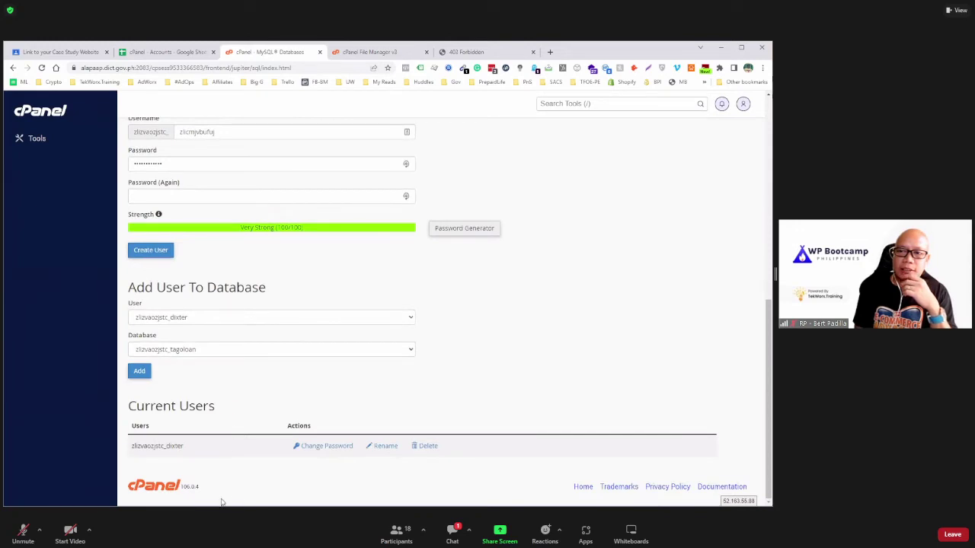
pyautogui.scroll(5, 219, 428)
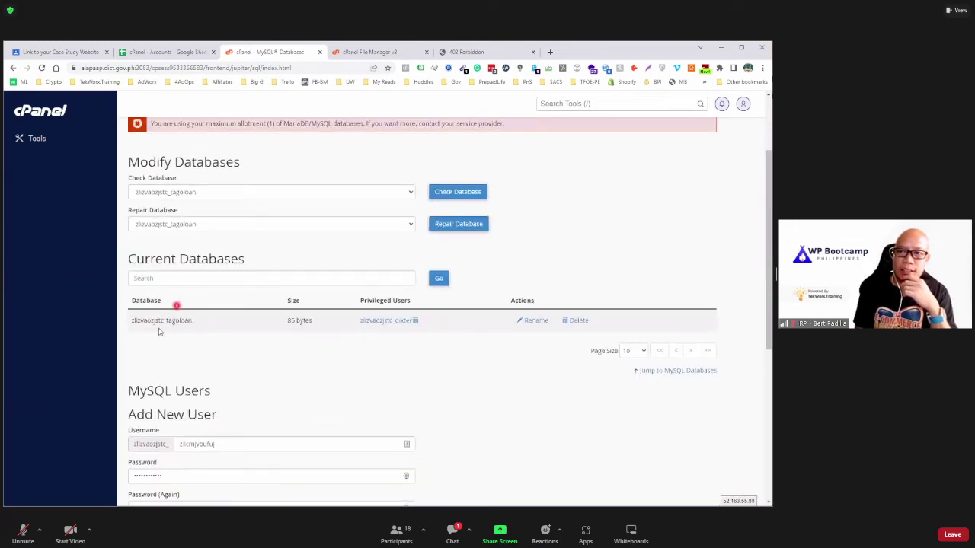
pyautogui.scroll(-3, 165, 352)
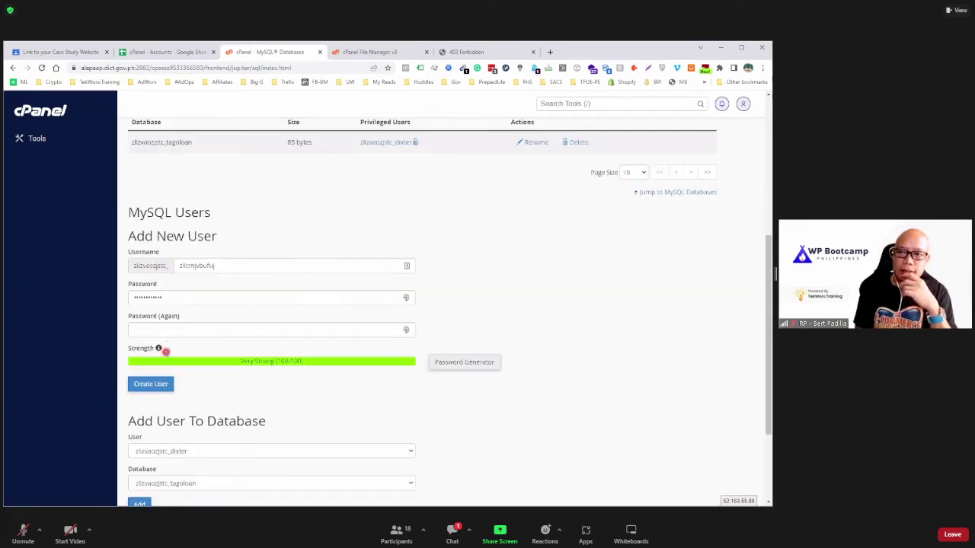
pyautogui.scroll(-2, 166, 353)
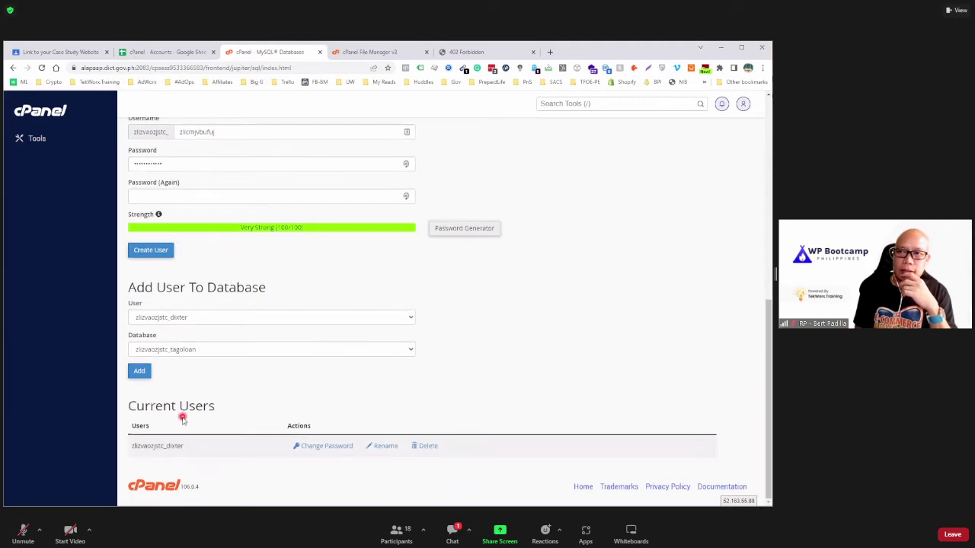
pyautogui.scroll(5, 182, 419)
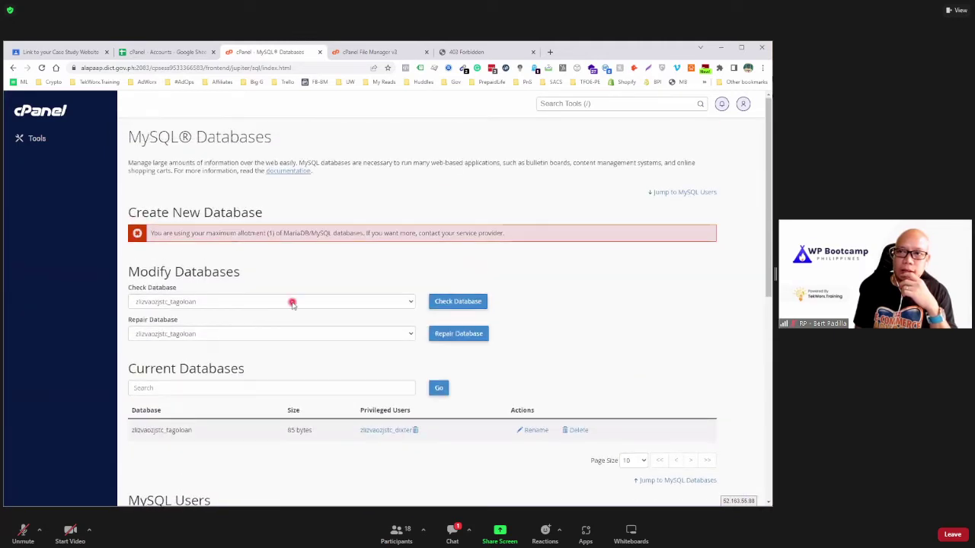
pyautogui.click(466, 52)
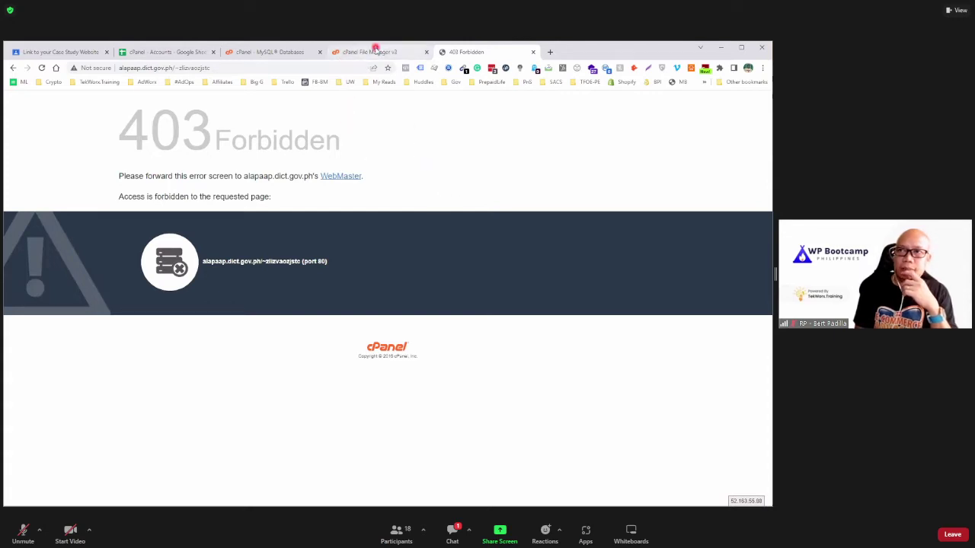
# Step: In public_html, start a copy of wp-config-sample.php, then cancel it
pyautogui.click(370, 51)
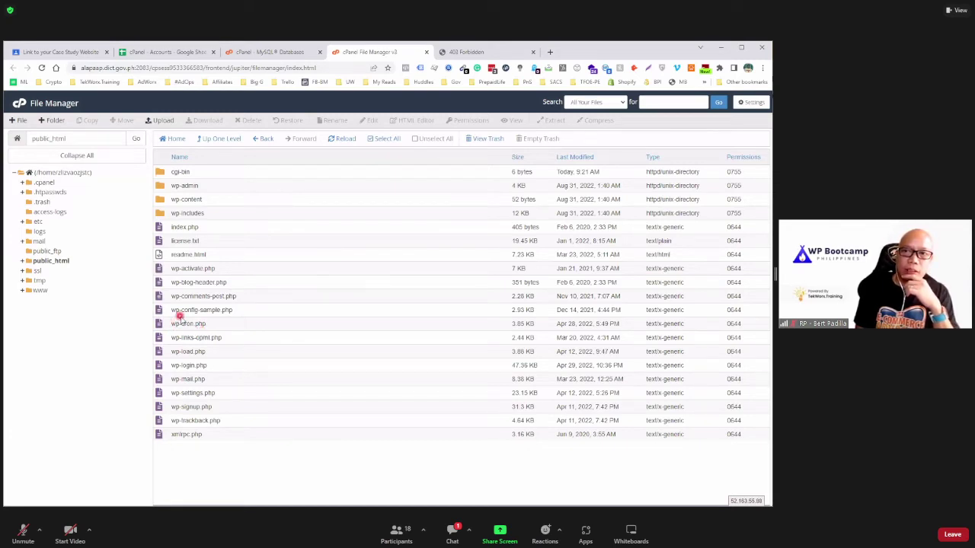
pyautogui.click(166, 311)
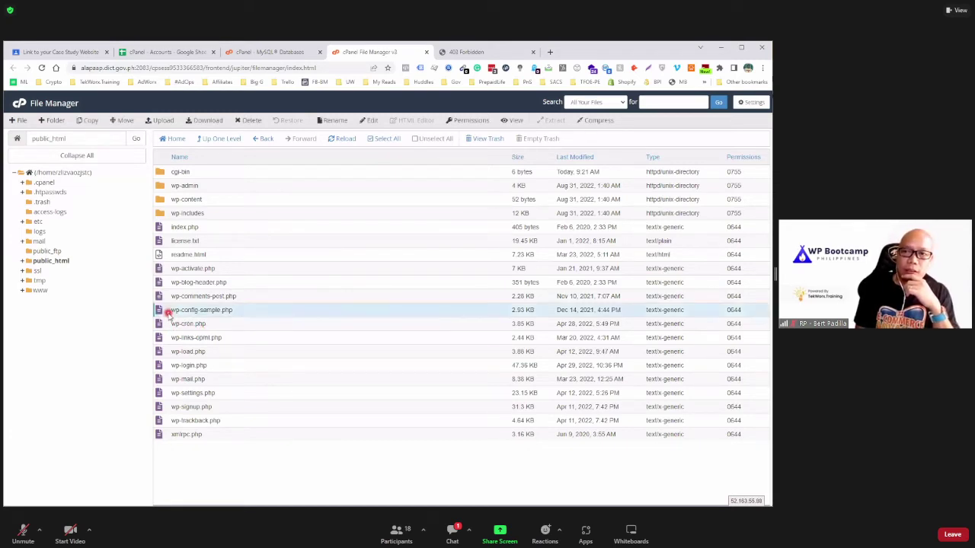
pyautogui.rightClick(167, 313)
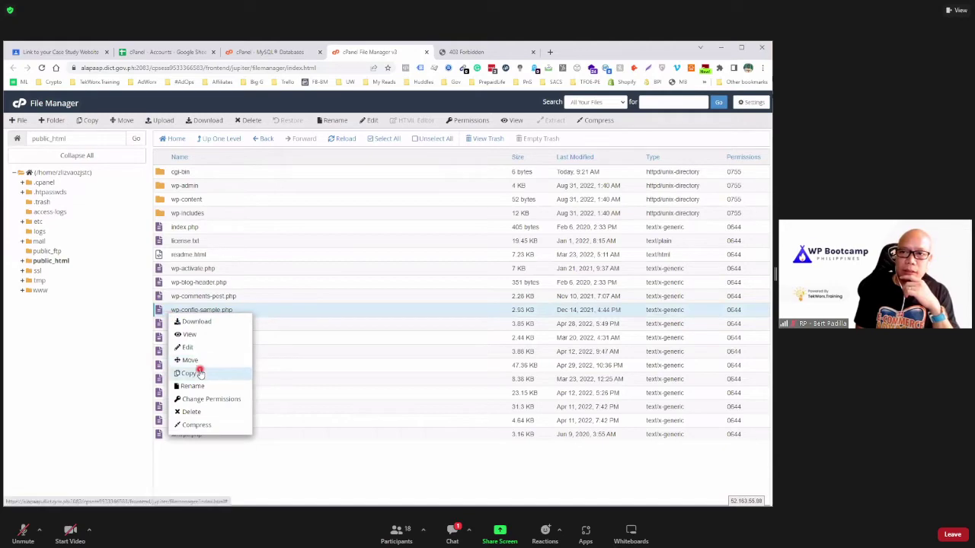
pyautogui.click(195, 372)
pyautogui.click(362, 310)
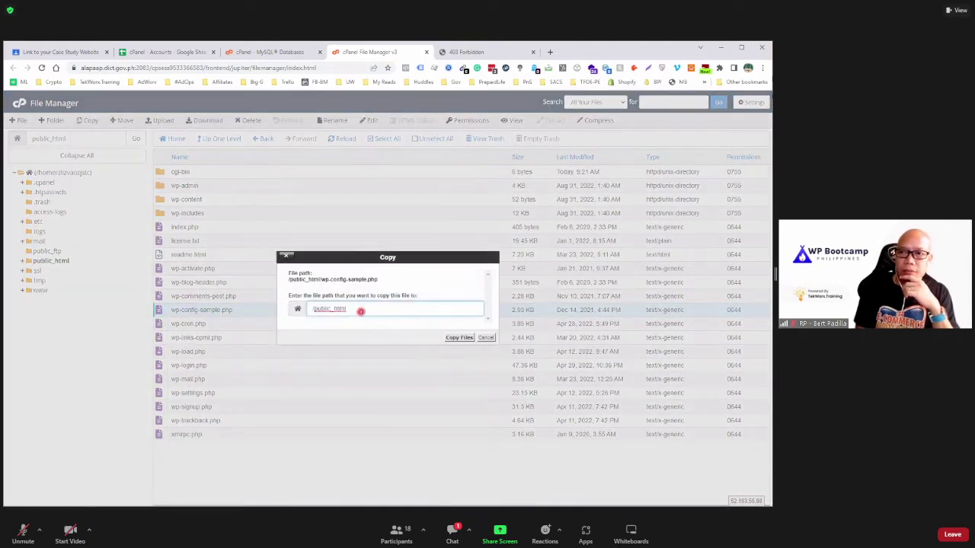
pyautogui.click(491, 338)
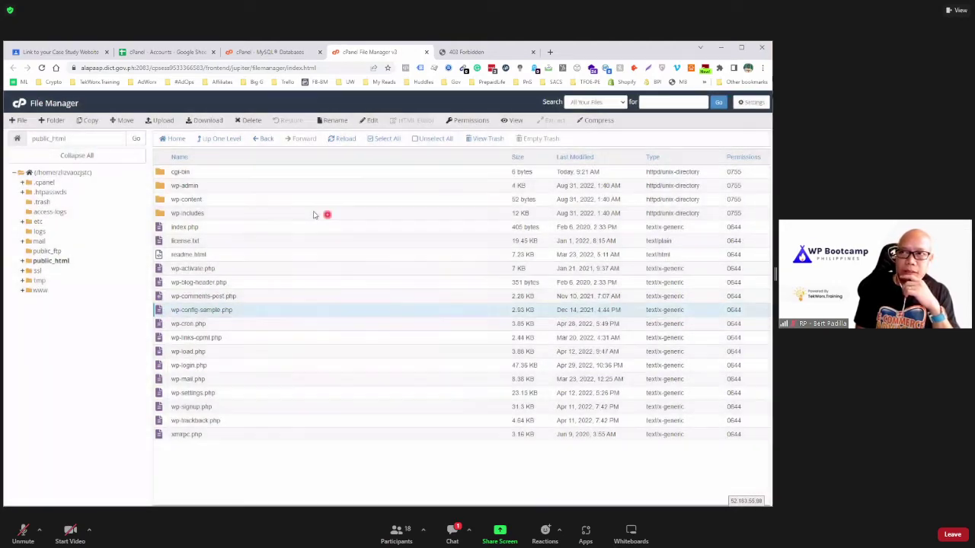
# Step: Look at the 403 Forbidden page again and return to the public_html file list
pyautogui.click(456, 52)
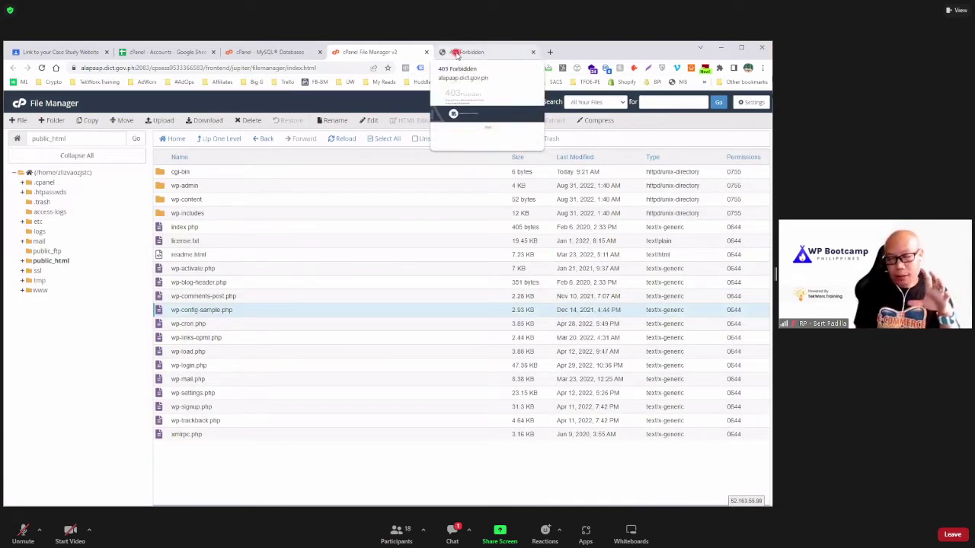
pyautogui.click(455, 53)
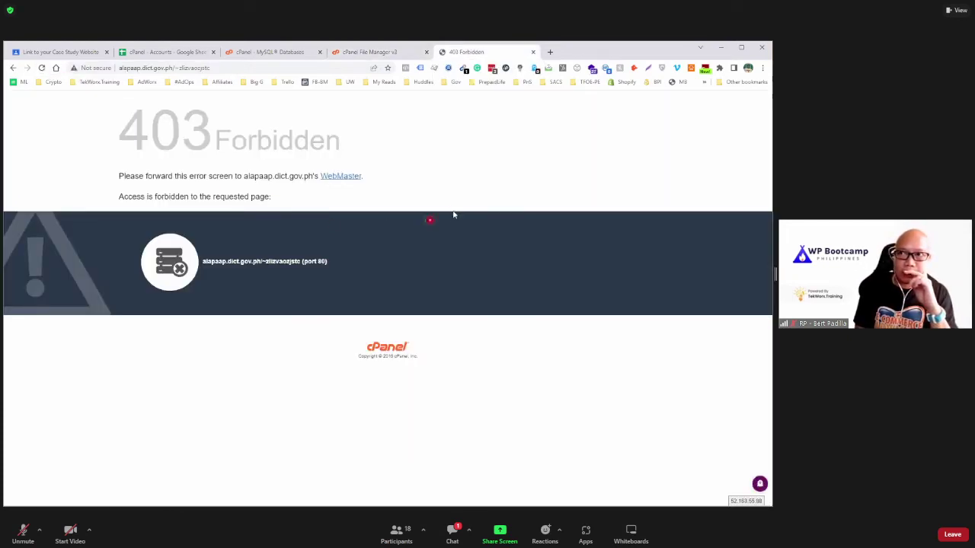
pyautogui.click(369, 52)
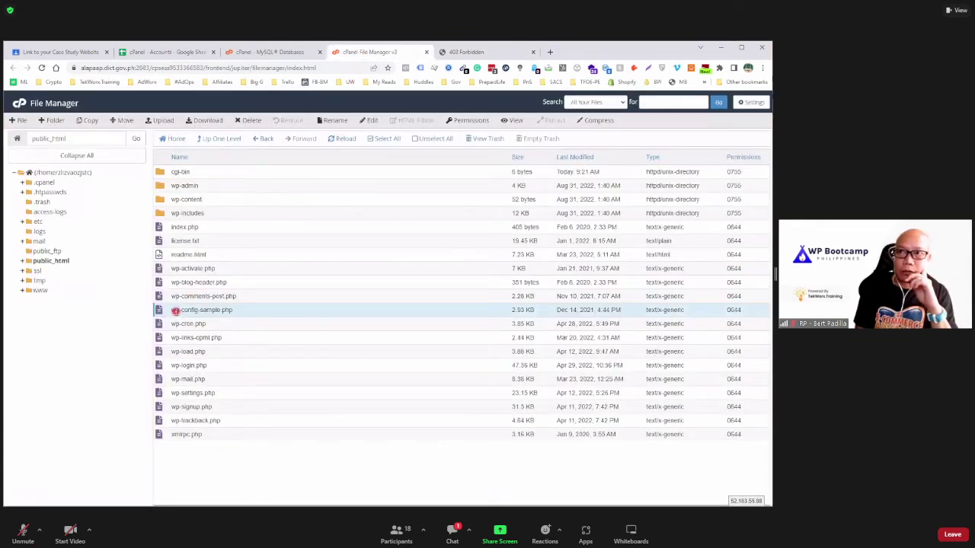
pyautogui.click(301, 223)
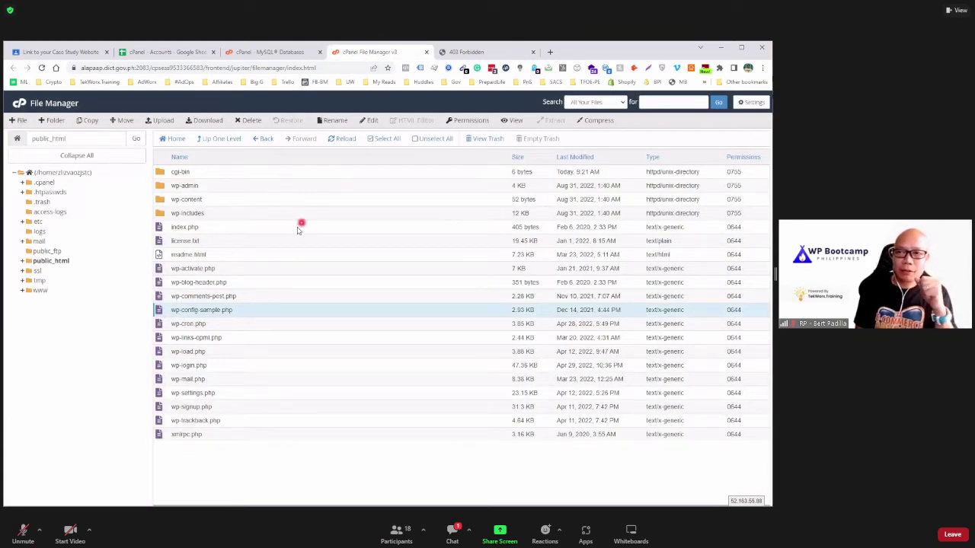
pyautogui.click(184, 314)
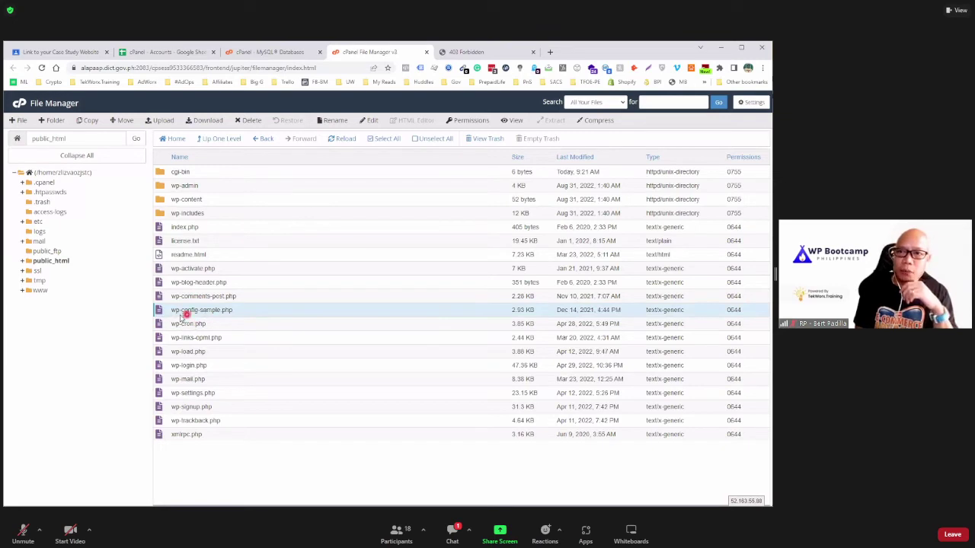
pyautogui.click(177, 309)
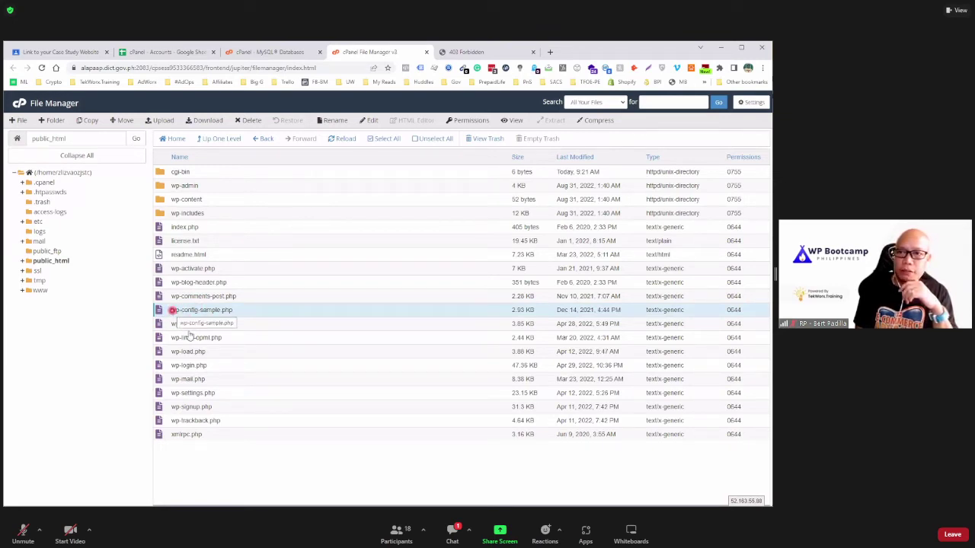
# Step: Open wp-config-sample.php and highlight the database name, username, password and localhost placeholders
pyautogui.doubleClick(174, 310)
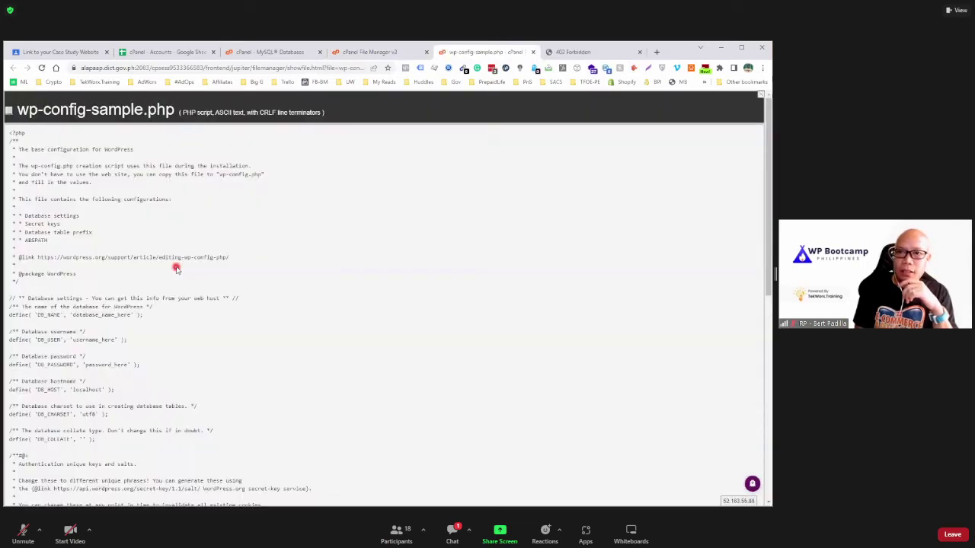
pyautogui.doubleClick(99, 226)
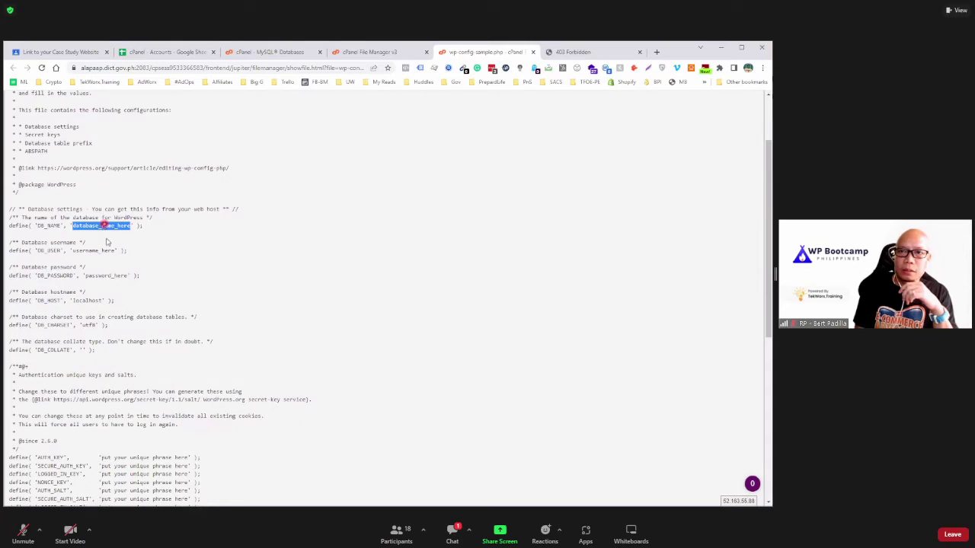
pyautogui.click(104, 250)
pyautogui.doubleClick(103, 250)
pyautogui.doubleClick(114, 275)
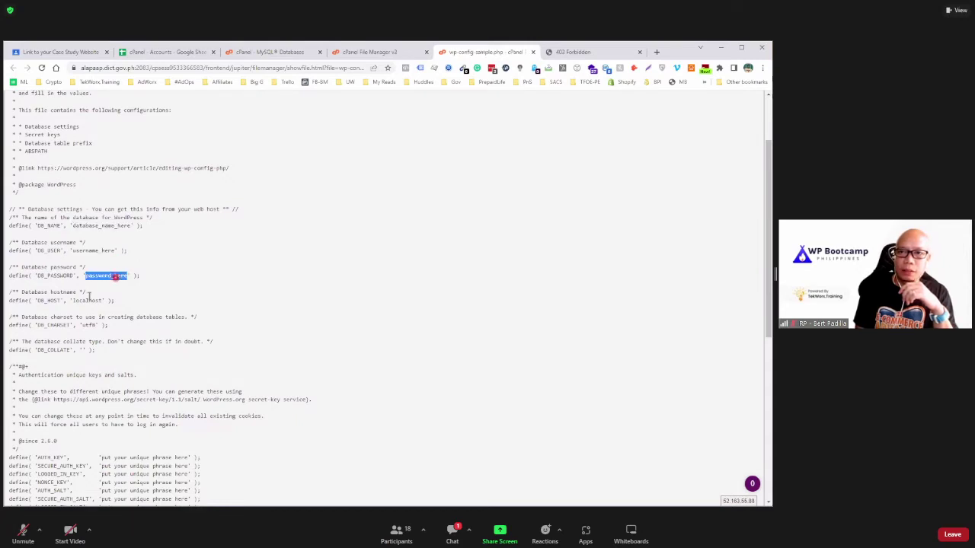
pyautogui.doubleClick(79, 302)
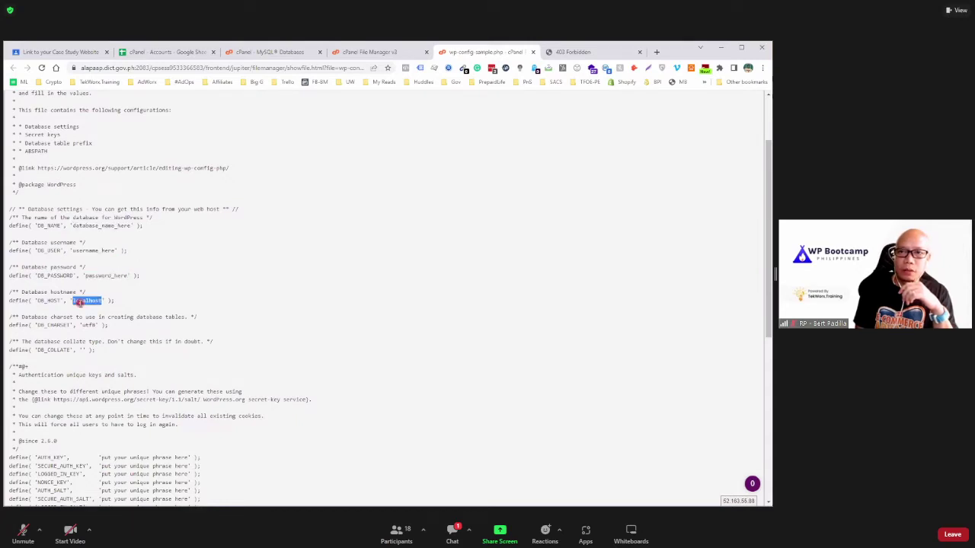
# Step: Review the top of wp-config-sample.php, then go back to the public_html file list
pyautogui.click(364, 51)
pyautogui.rightClick(162, 310)
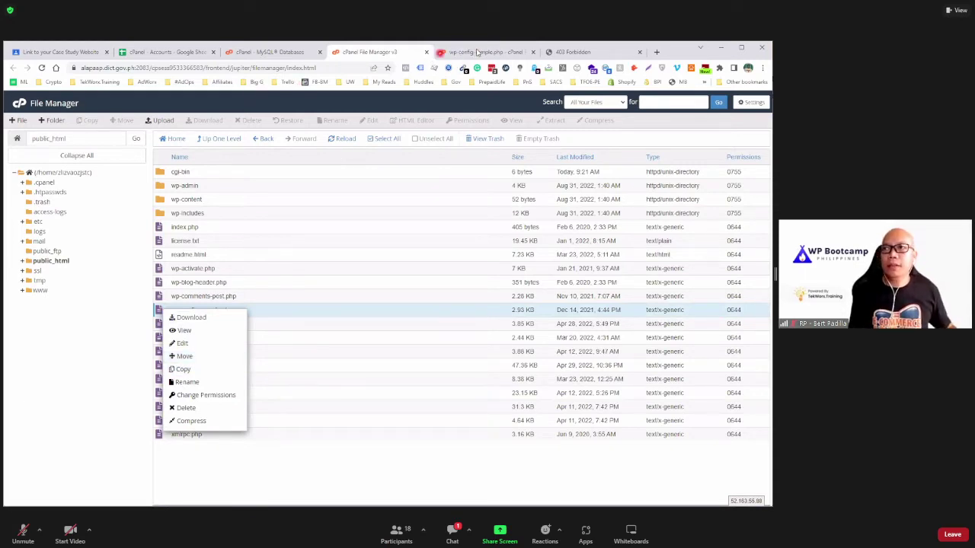
pyautogui.click(440, 53)
pyautogui.scroll(1, 106, 260)
pyautogui.scroll(1, 106, 261)
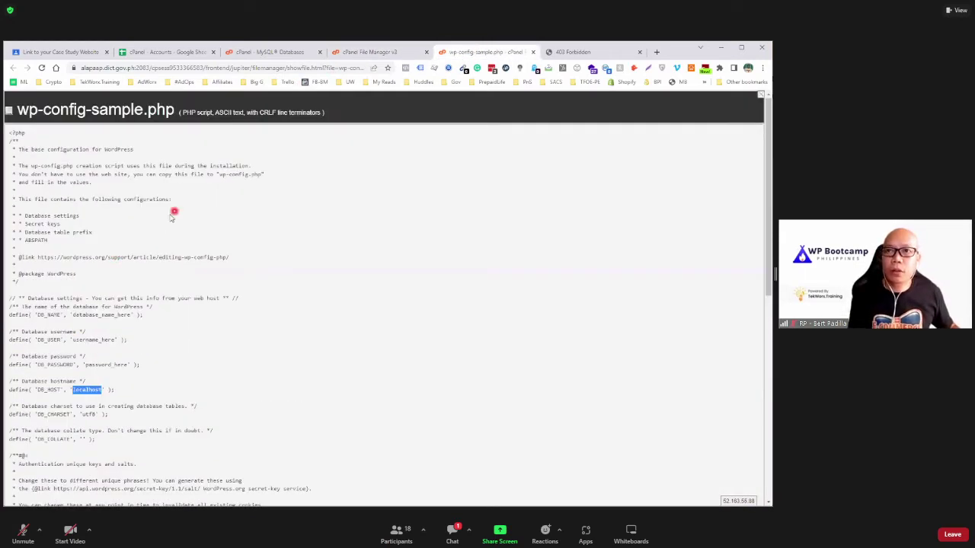
pyautogui.moveTo(16, 109); pyautogui.dragTo(174, 106)
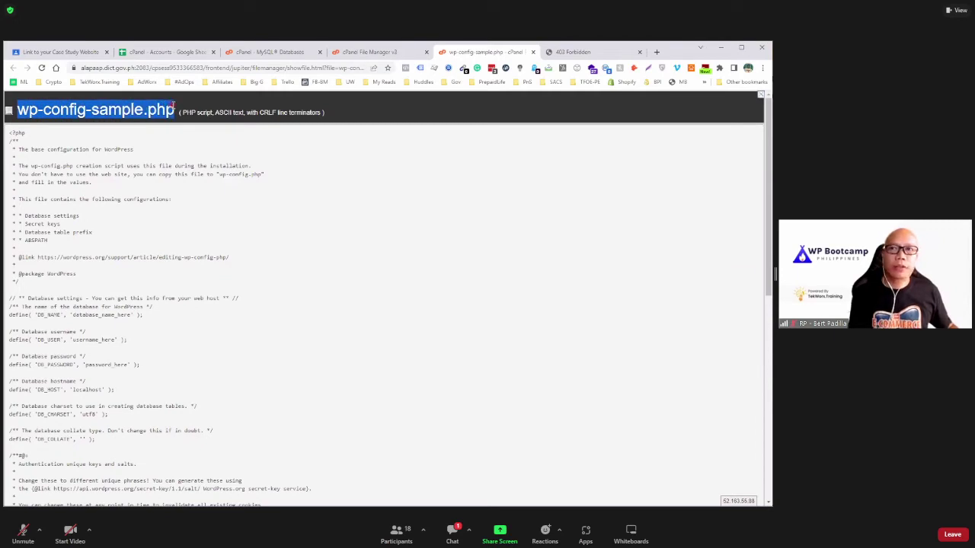
pyautogui.click(368, 52)
# Step: Copy wp-config-sample.php to /public_html/wp-config.php and select the new 2.93 KB file
pyautogui.press('Escape')
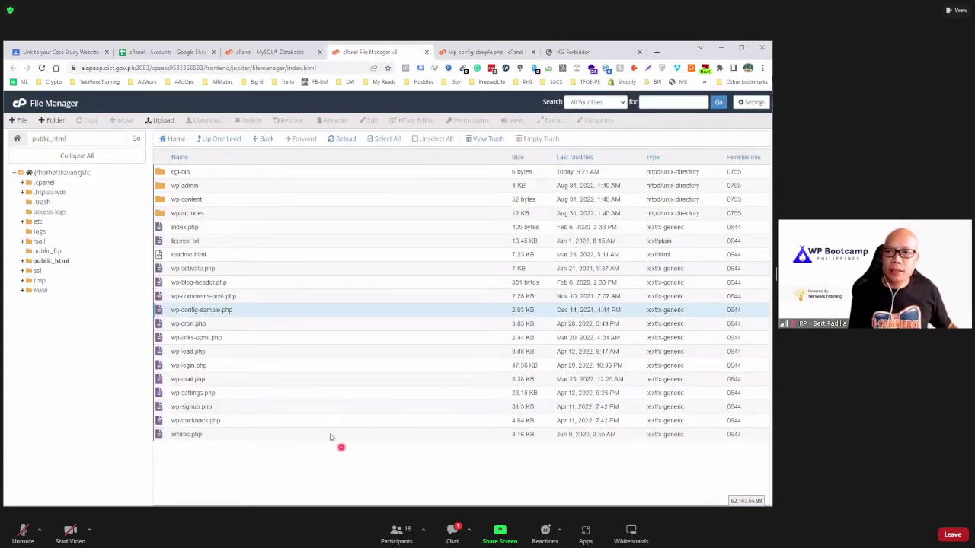
pyautogui.click(163, 311)
pyautogui.click(168, 326)
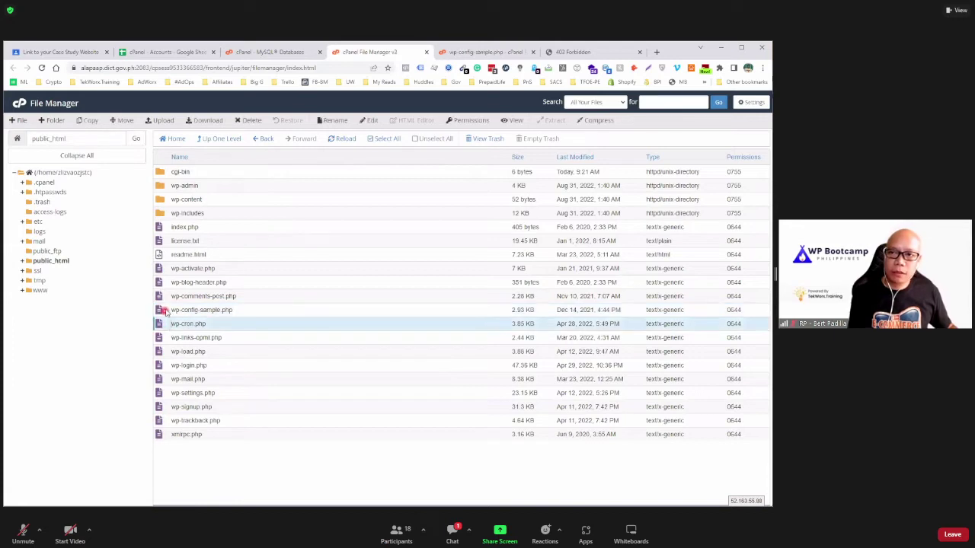
pyautogui.click(165, 311)
pyautogui.rightClick(165, 310)
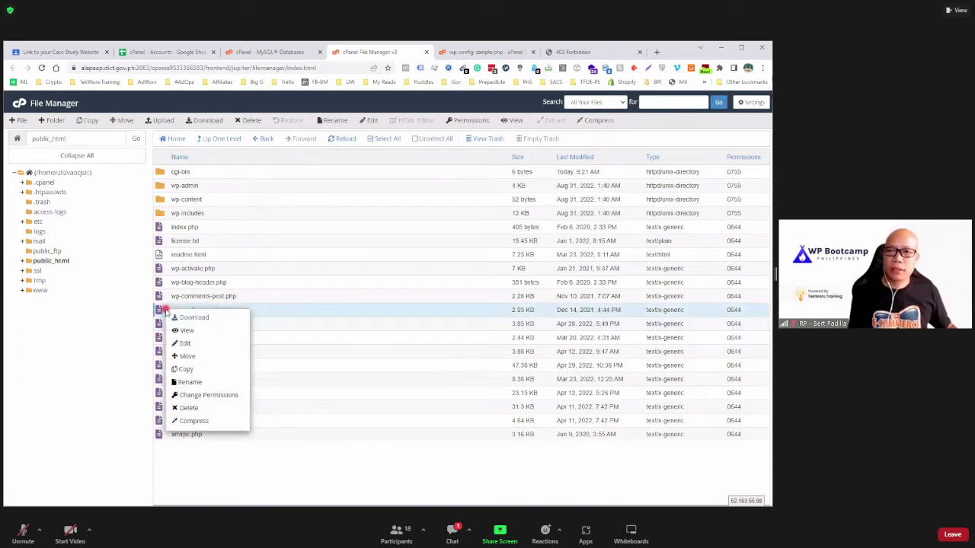
pyautogui.click(210, 371)
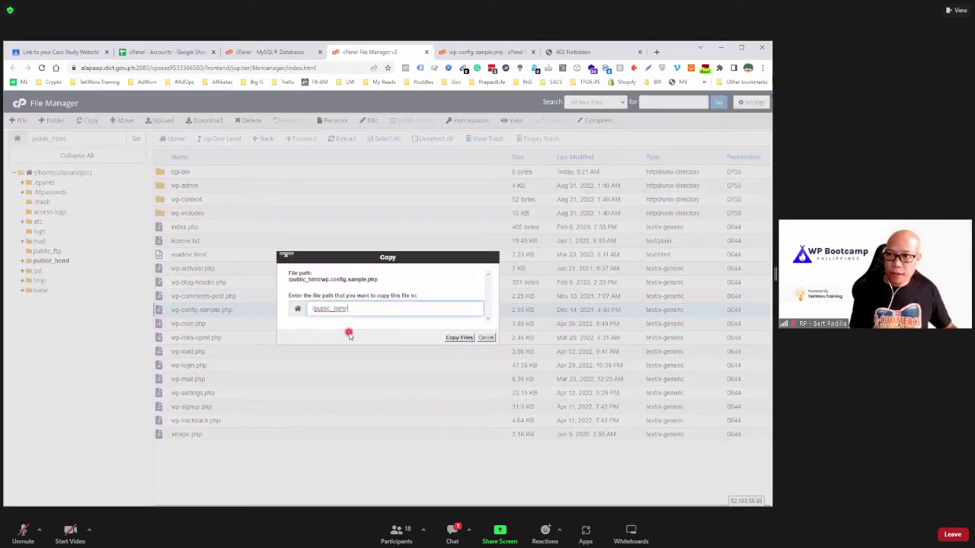
pyautogui.hotkey('ctrl', 'v')
pyautogui.doubleClick(385, 310)
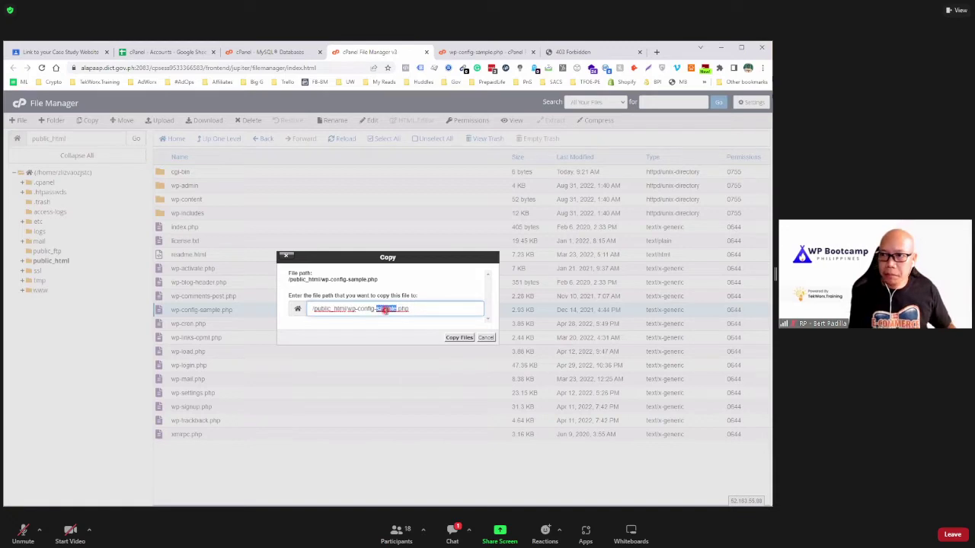
pyautogui.press('BackSpace')
pyautogui.press('BackSpace')
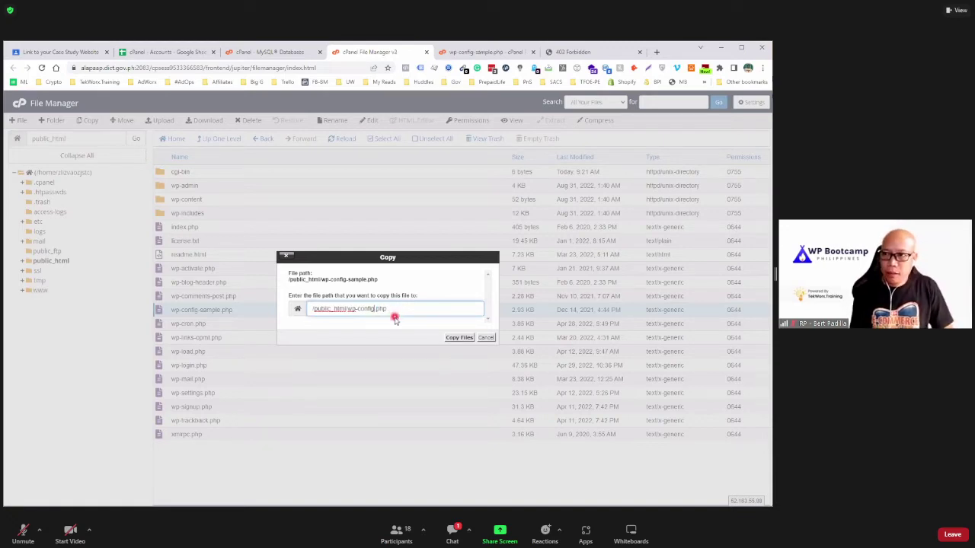
pyautogui.click(449, 338)
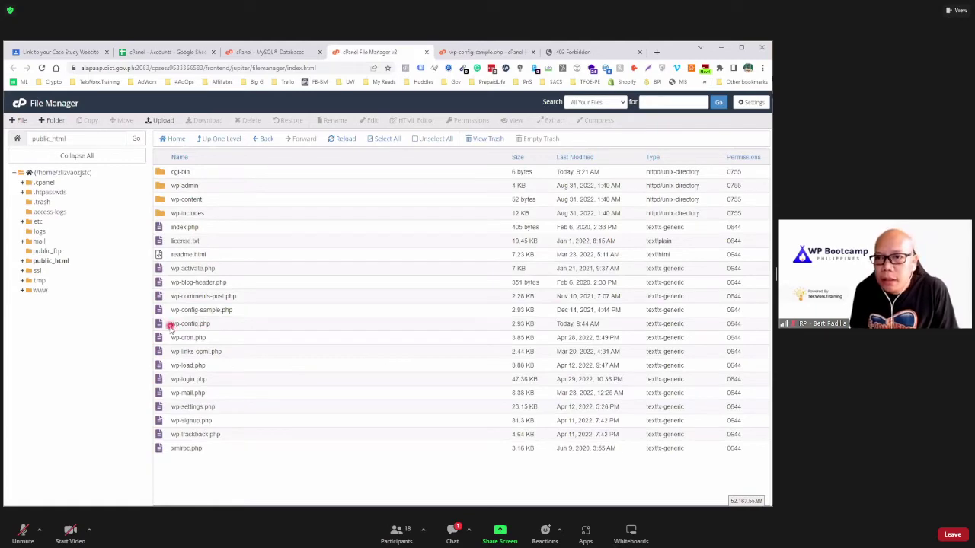
pyautogui.click(170, 326)
# Step: Open wp-config.php in the cPanel editor and close the sample file viewer
pyautogui.rightClick(171, 327)
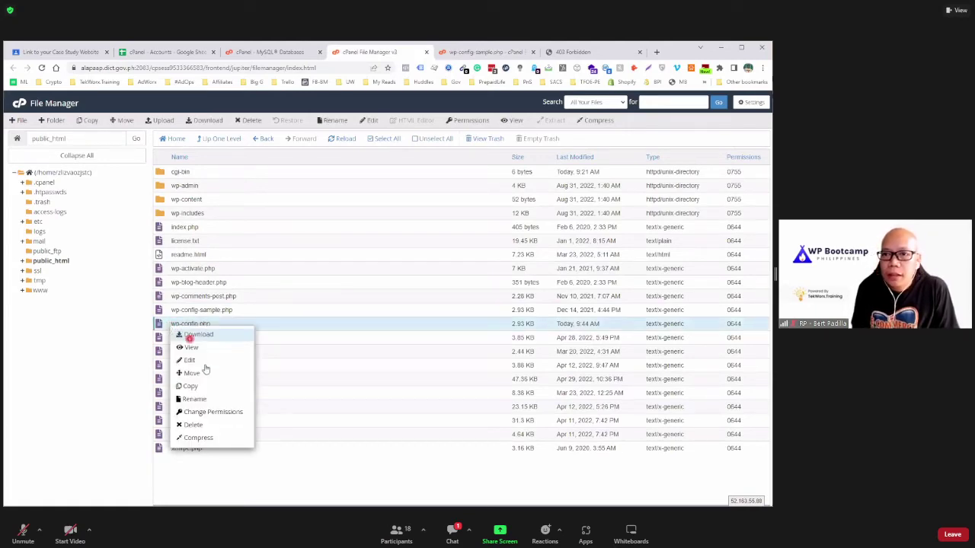
pyautogui.click(207, 365)
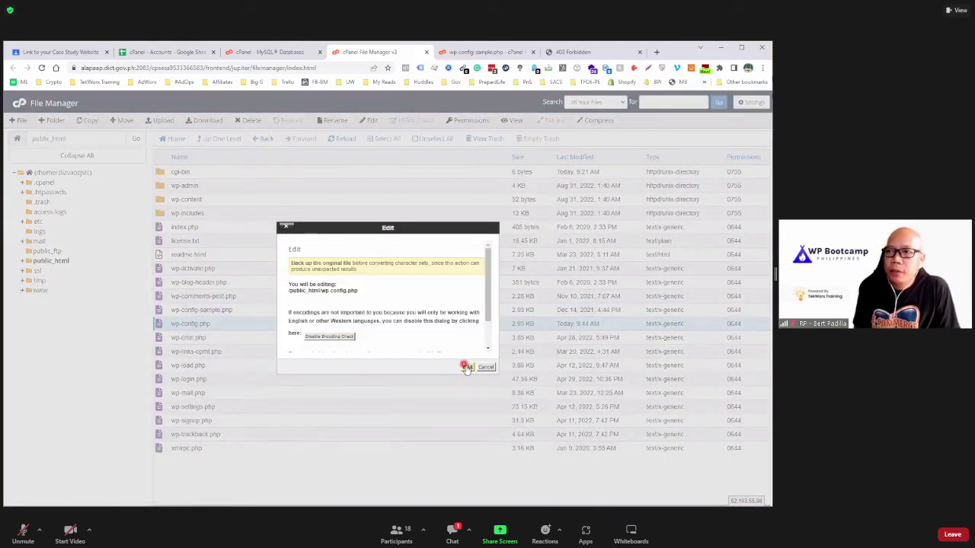
pyautogui.click(466, 366)
pyautogui.click(554, 52)
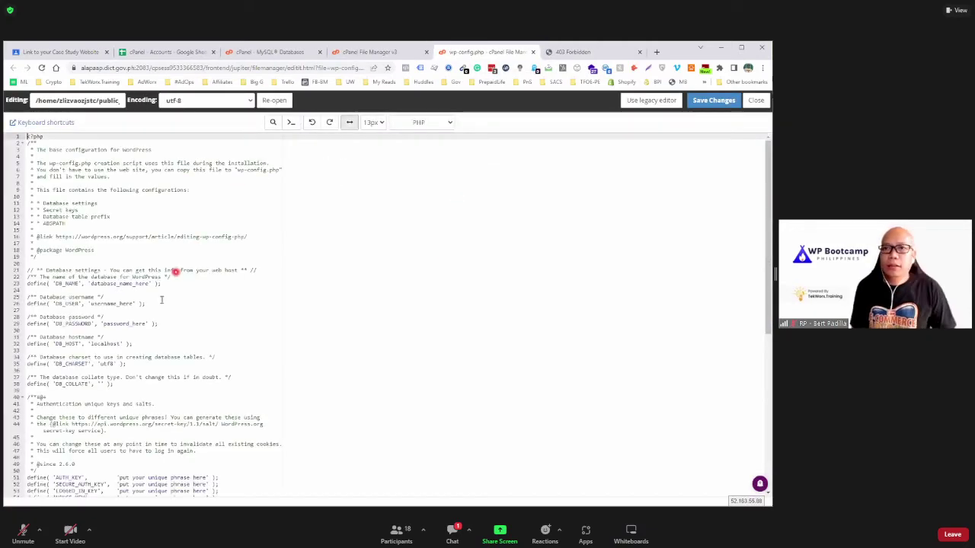
# Step: Copy the database name from MySQL Databases into DB_NAME on line 23
pyautogui.click(288, 52)
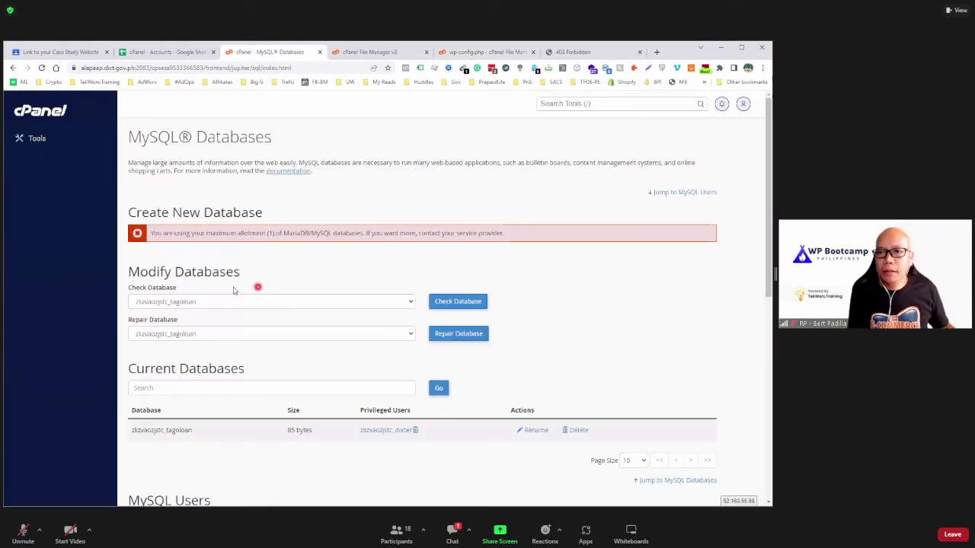
pyautogui.scroll(-3, 232, 285)
pyautogui.doubleClick(160, 252)
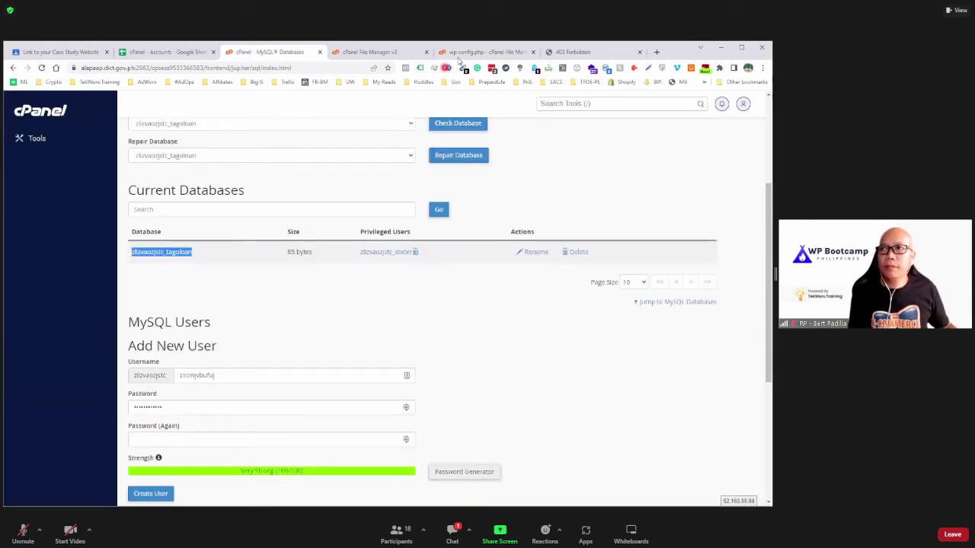
pyautogui.click(464, 53)
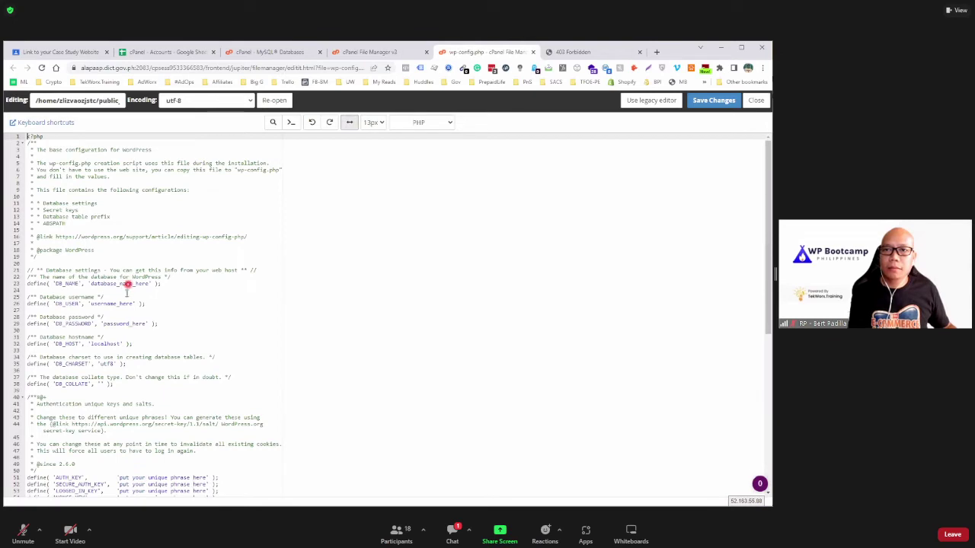
pyautogui.doubleClick(131, 286)
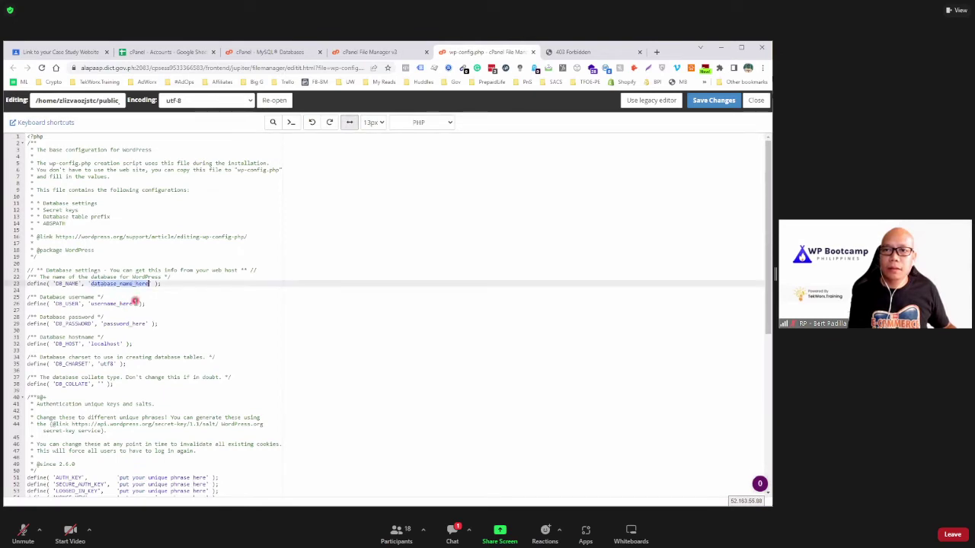
pyautogui.hotkey('ctrl', 'v')
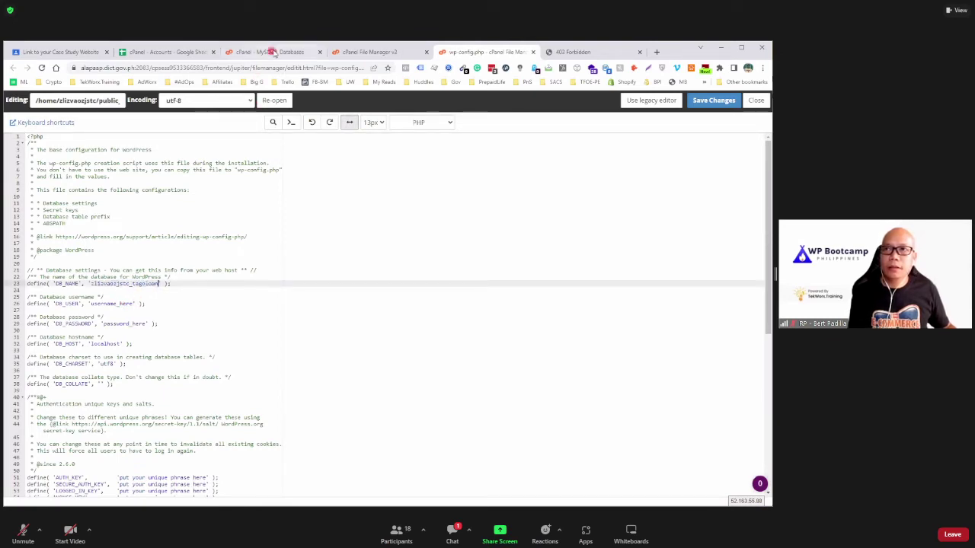
# Step: Copy the MySQL username from Current Users into DB_USER on line 26
pyautogui.click(268, 52)
pyautogui.click(356, 52)
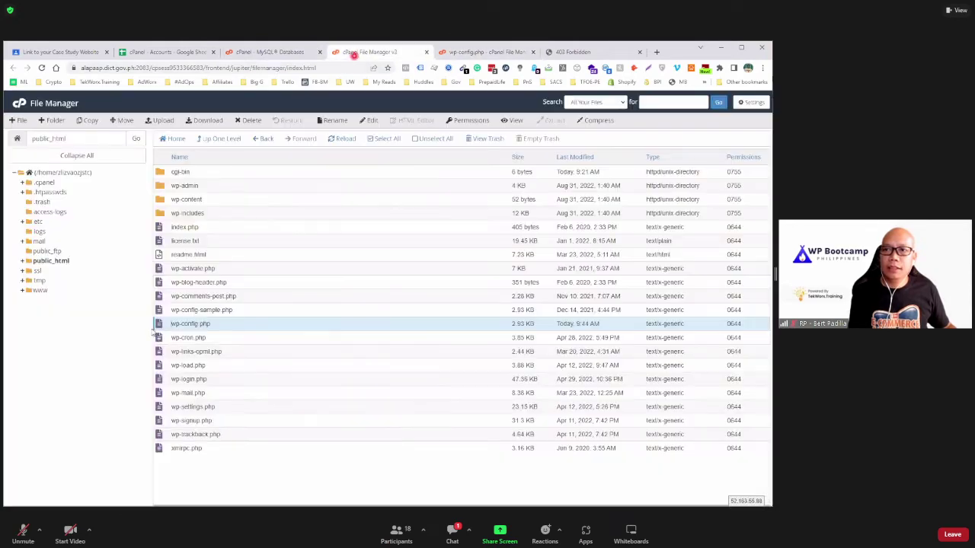
pyautogui.click(271, 52)
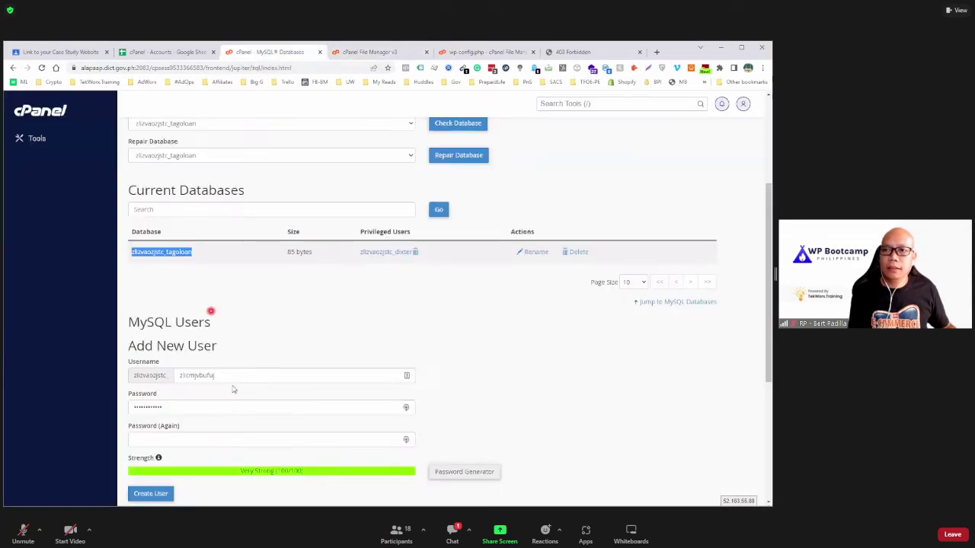
pyautogui.scroll(-4, 229, 396)
pyautogui.doubleClick(166, 446)
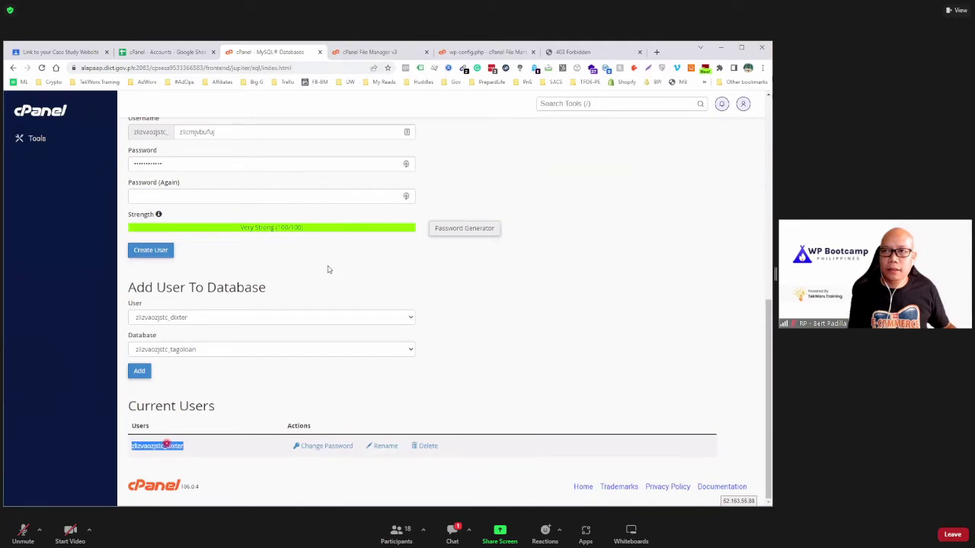
pyautogui.click(488, 52)
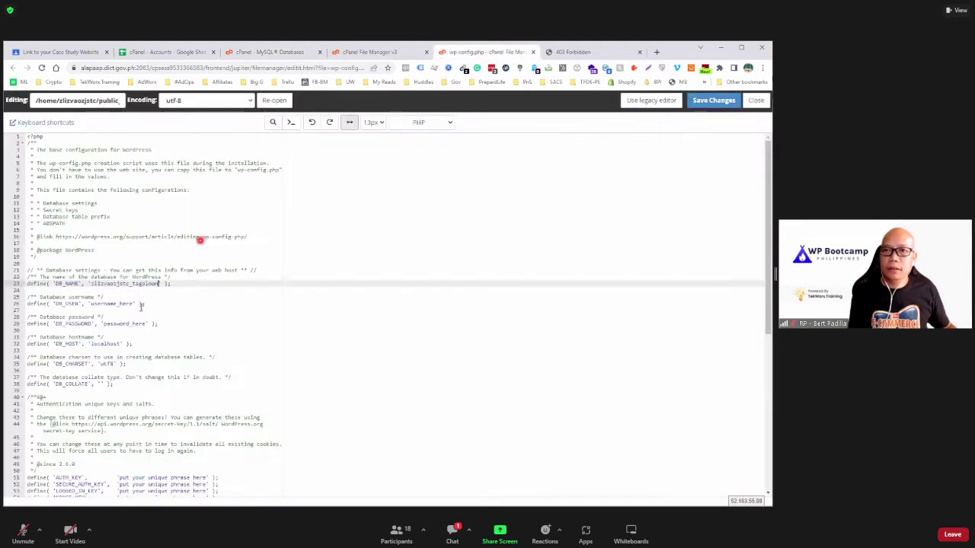
pyautogui.doubleClick(116, 303)
pyautogui.hotkey('ctrl', 'v')
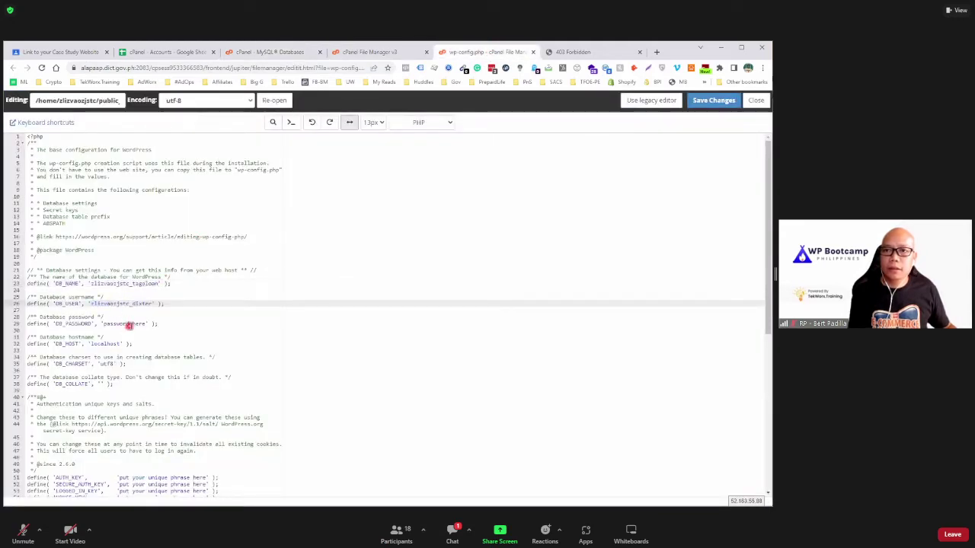
# Step: Paste the database password over password_here on line 29, undoing the paste that added a line break
pyautogui.click(129, 323)
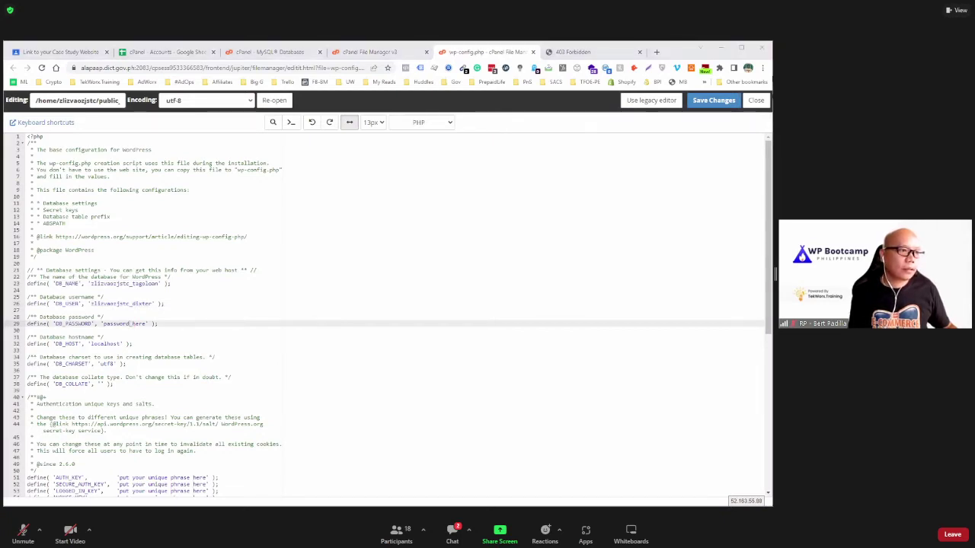
pyautogui.doubleClick(119, 324)
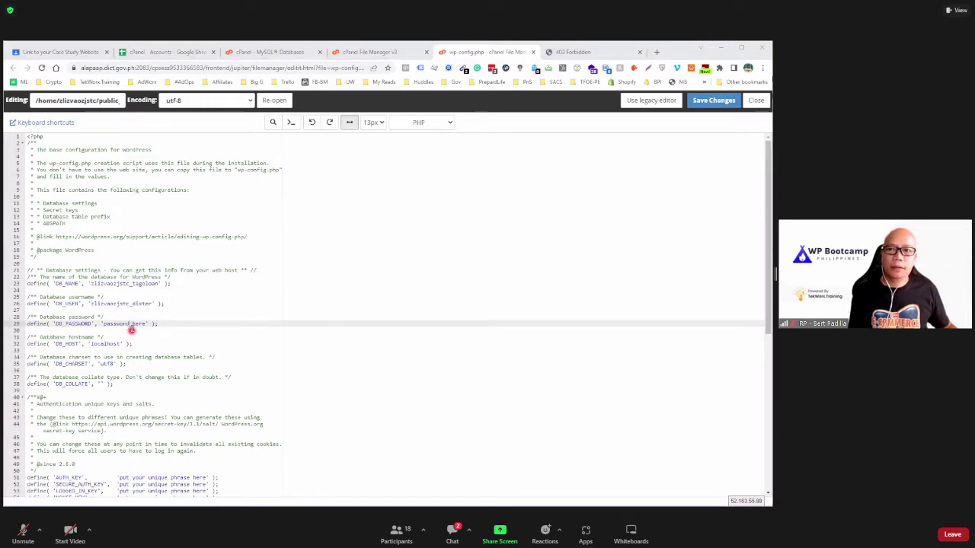
pyautogui.doubleClick(131, 325)
pyautogui.hotkey('ctrl', 'v')
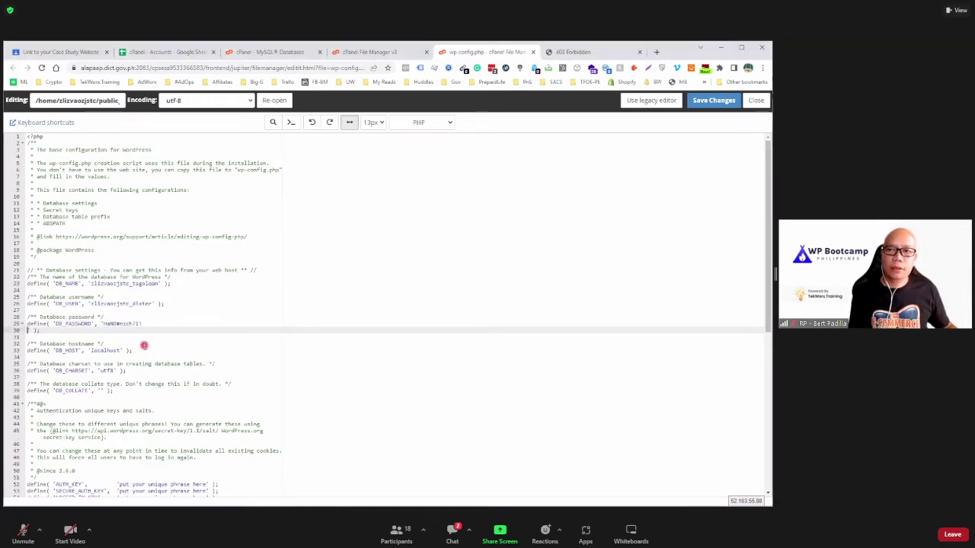
pyautogui.hotkey('ctrl', 'z')
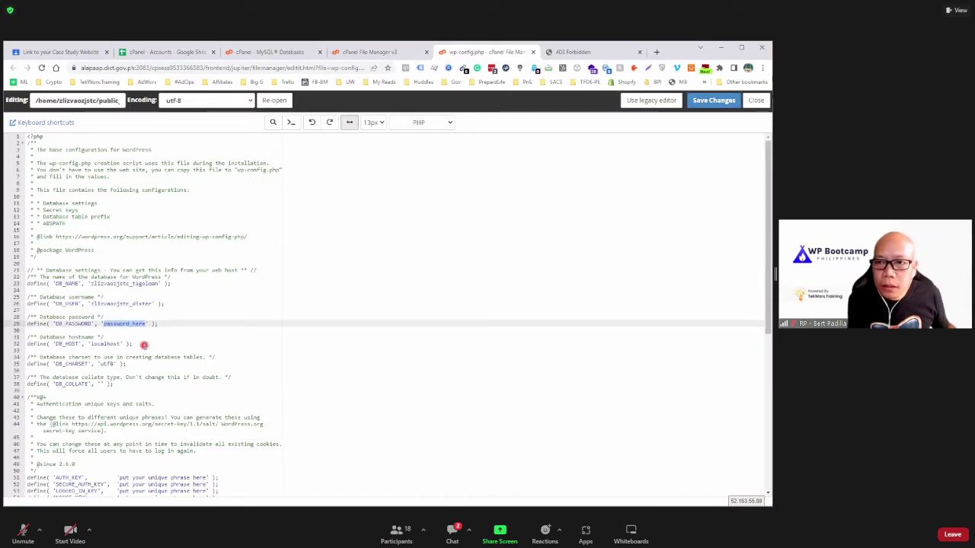
# Step: Inspect the copied password in a scratch browser tab, then clear it and close the tab
pyautogui.click(656, 52)
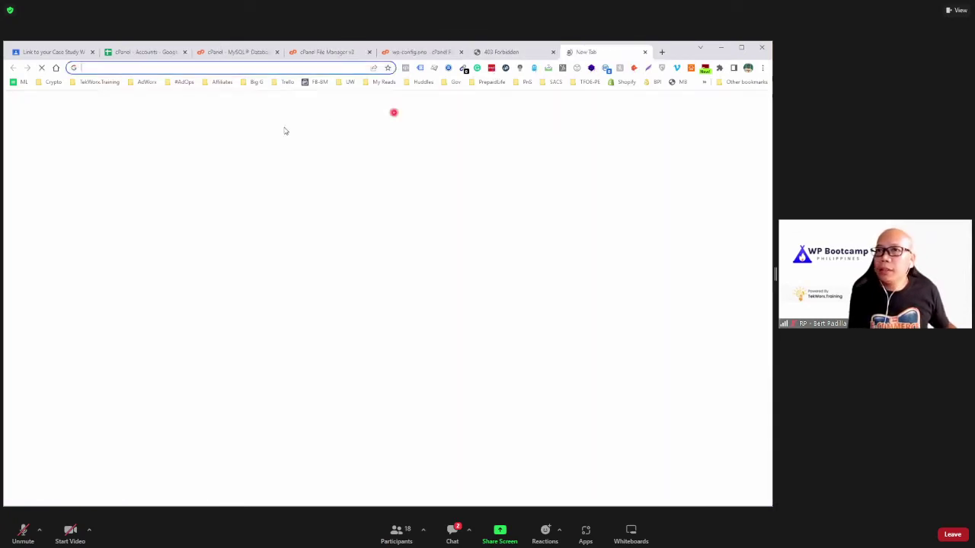
pyautogui.hotkey('ctrl', 'v')
pyautogui.hotkey('ctrl', 'a')
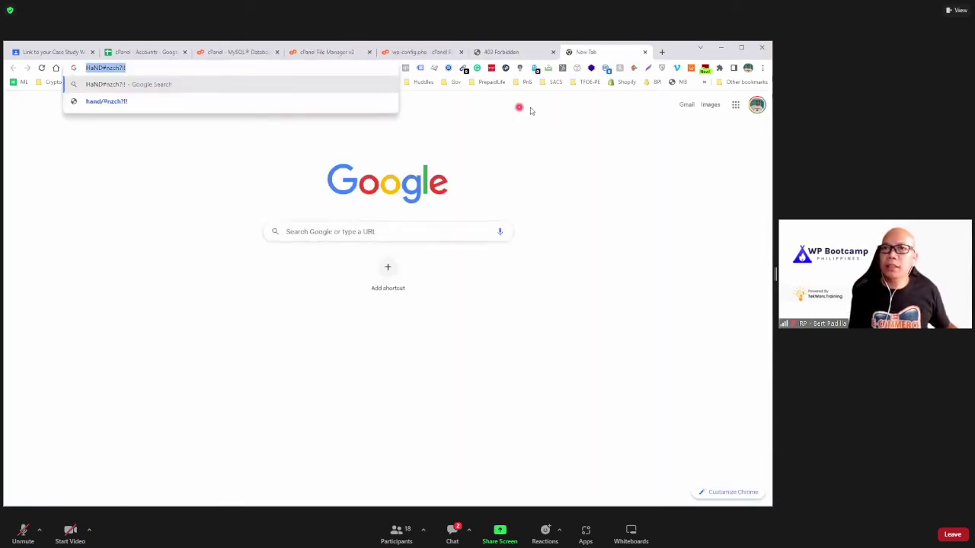
pyautogui.press('BackSpace')
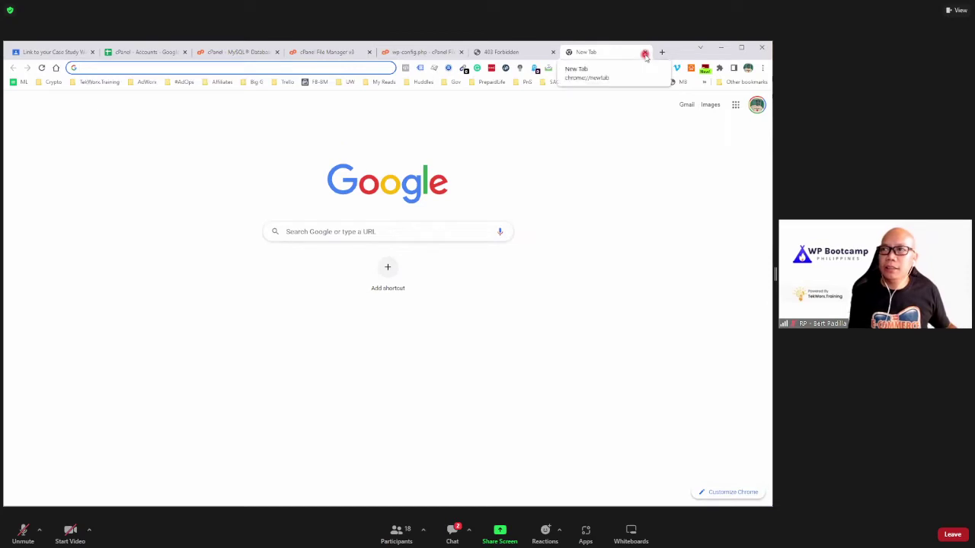
pyautogui.click(644, 52)
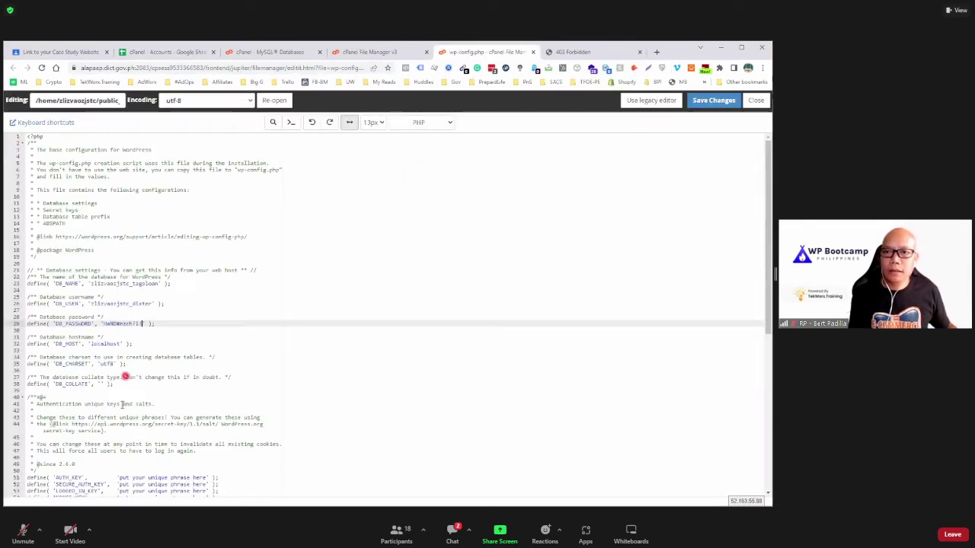
# Step: Save wp-config.php, confirm the overwrite, and close the editor
pyautogui.scroll(-2, 120, 414)
pyautogui.scroll(-3, 121, 416)
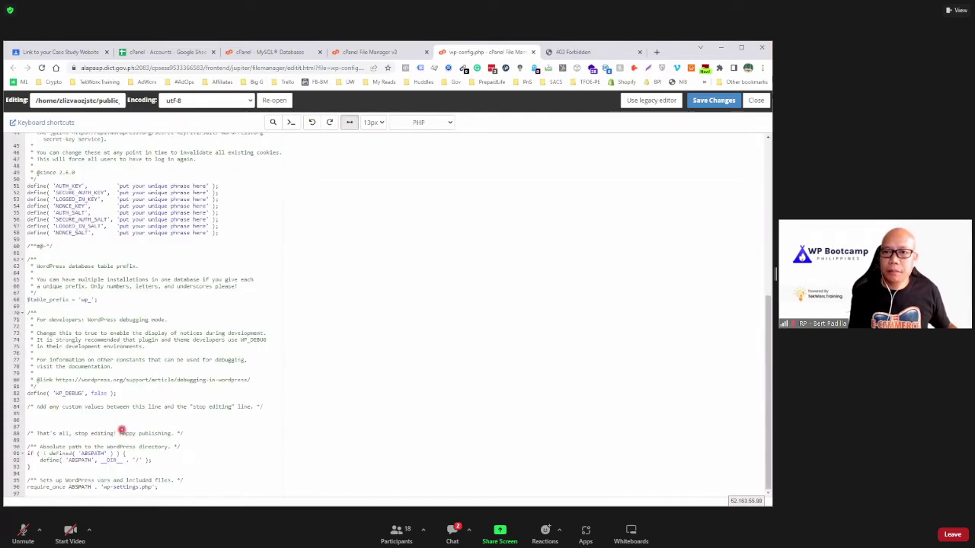
pyautogui.scroll(5, 121, 430)
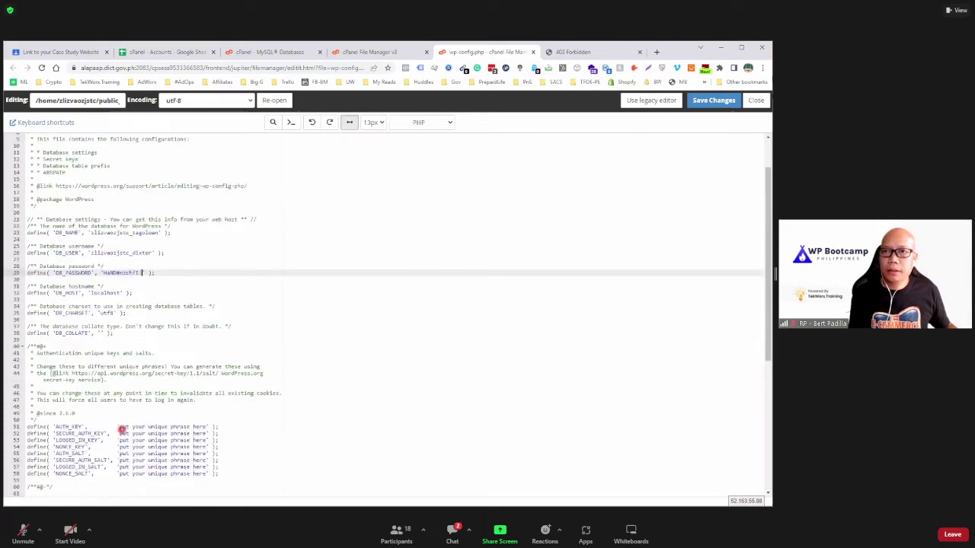
pyautogui.click(721, 106)
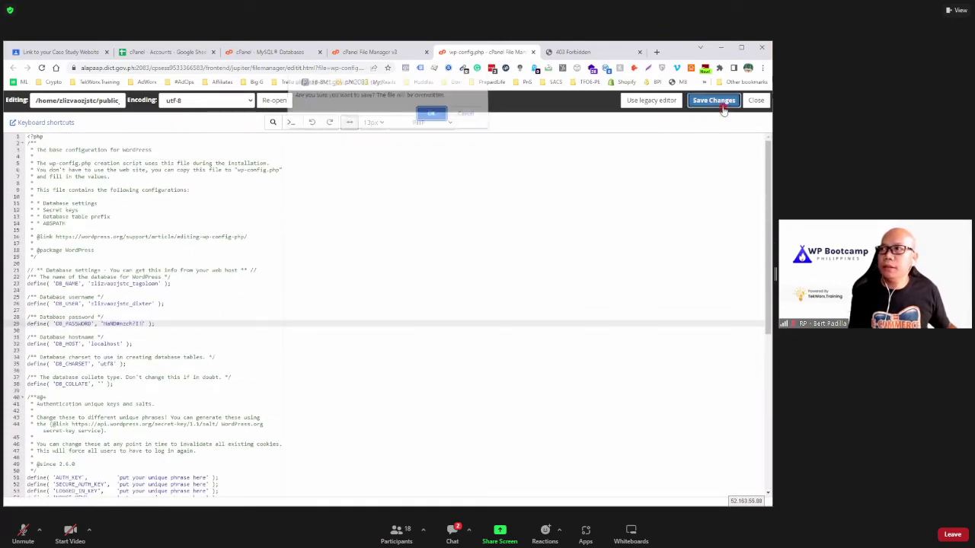
pyautogui.click(431, 120)
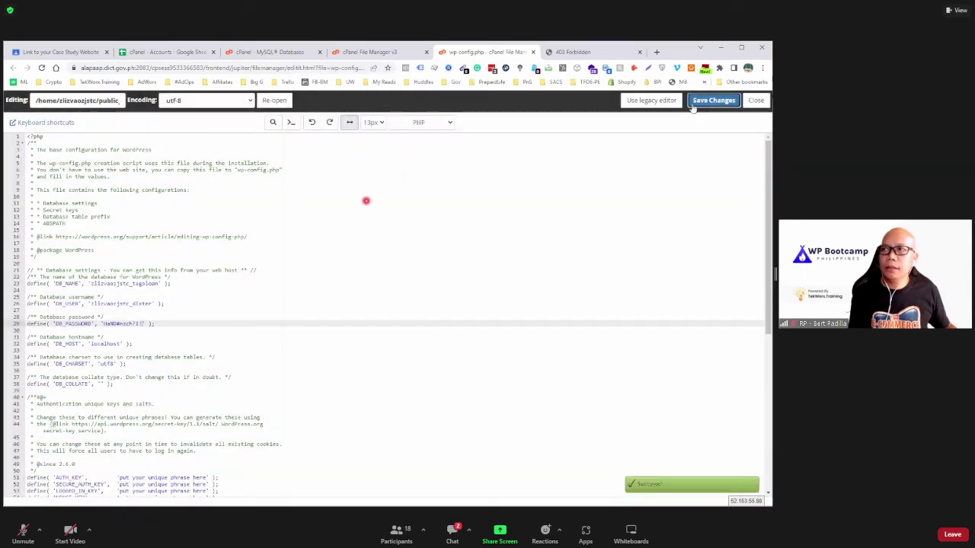
pyautogui.click(754, 100)
pyautogui.click(372, 52)
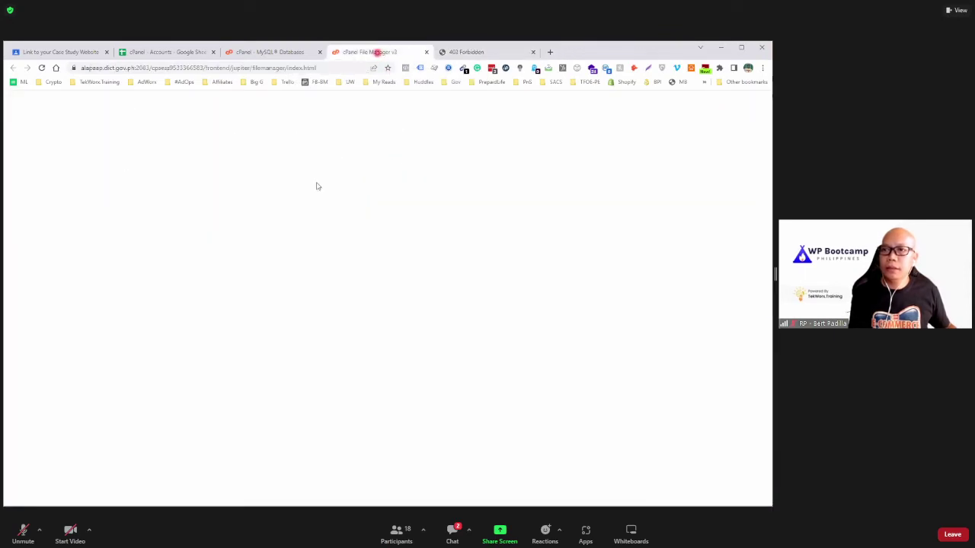
pyautogui.click(480, 53)
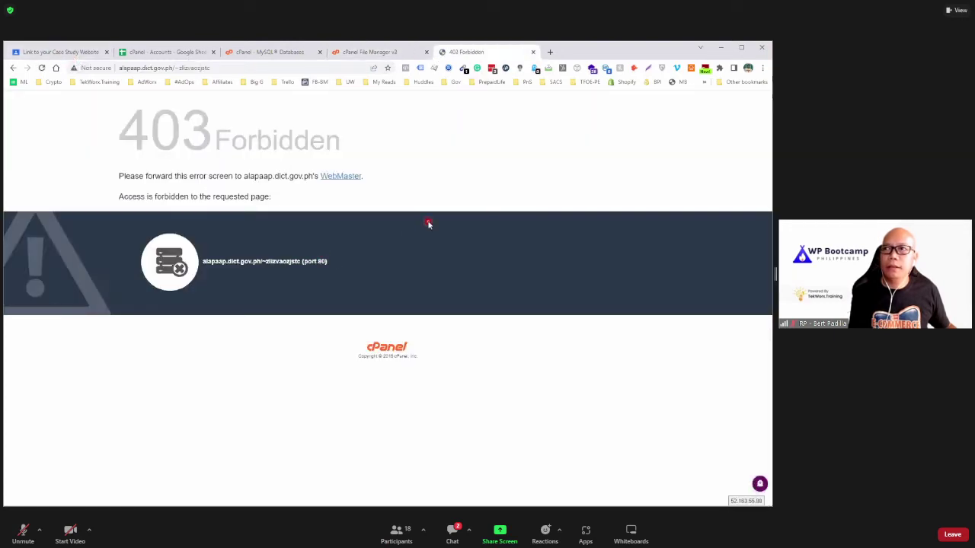
pyautogui.click(42, 68)
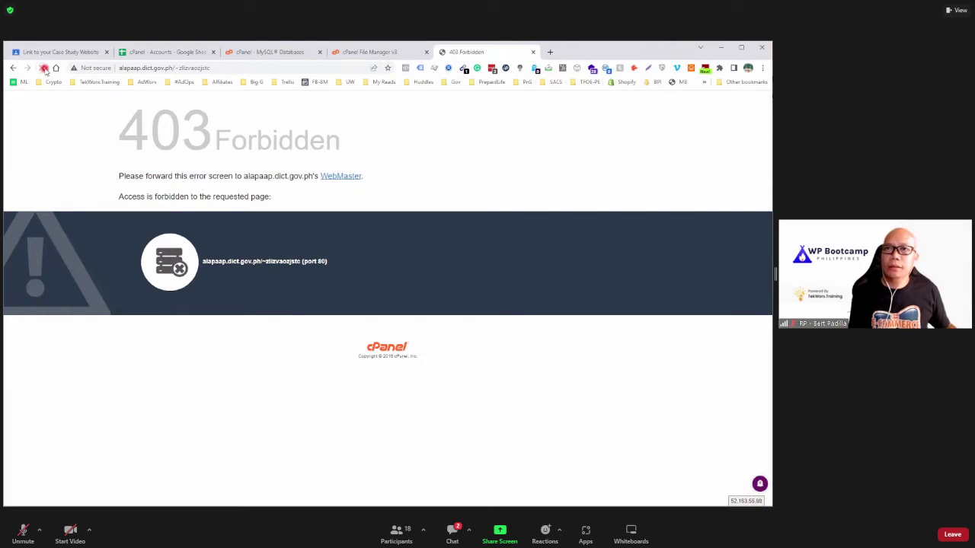
pyautogui.click(43, 67)
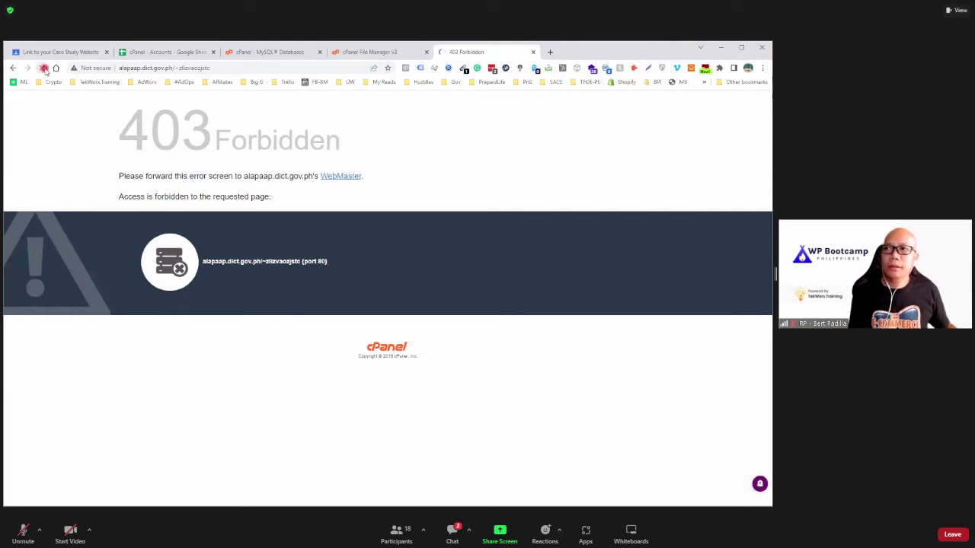
# Step: Delete wp-config.php from public_html with Skip the trash, then show MySQL Databases
pyautogui.click(370, 52)
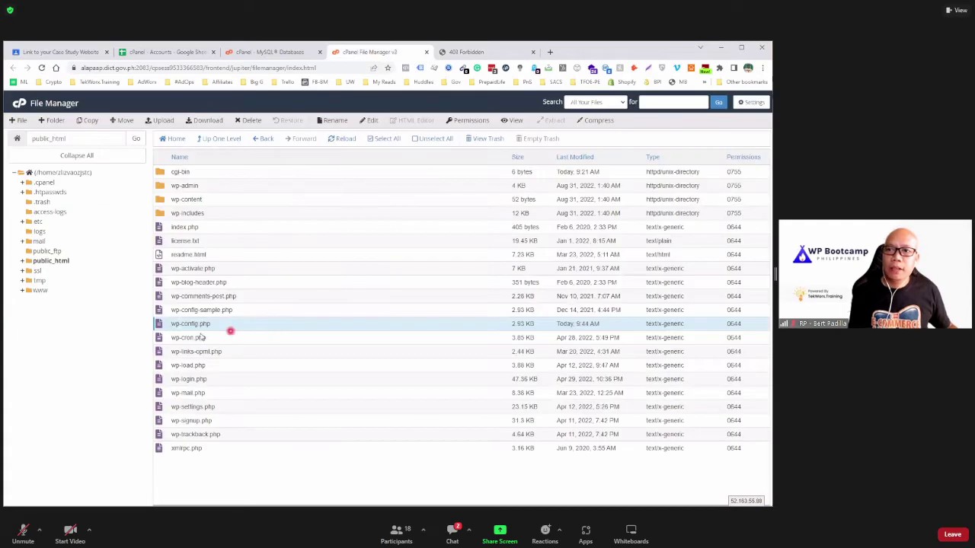
pyautogui.click(172, 337)
pyautogui.click(166, 326)
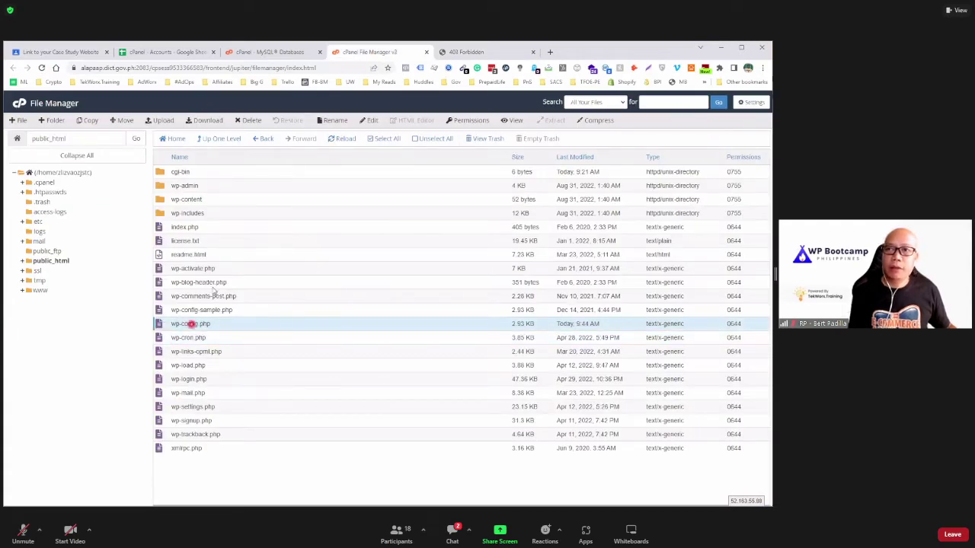
pyautogui.click(254, 121)
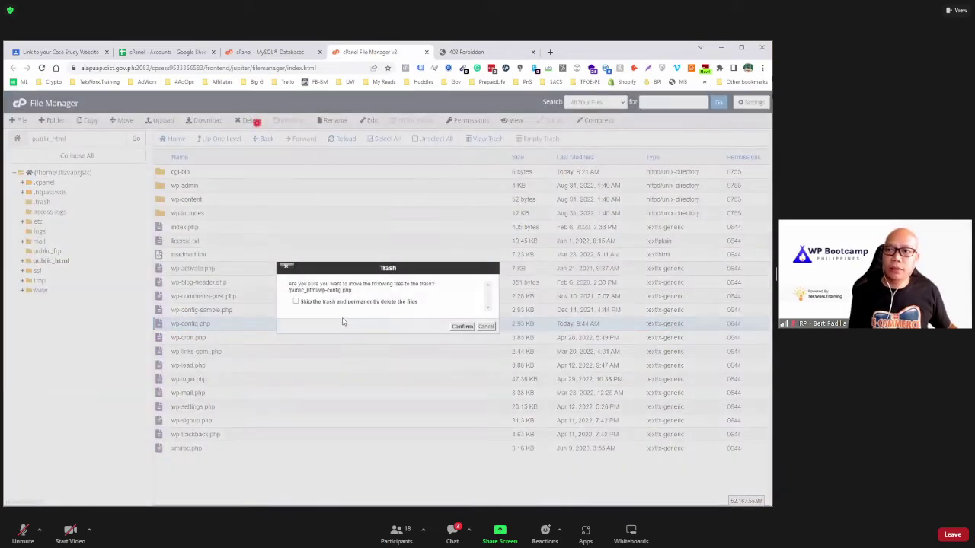
pyautogui.click(342, 308)
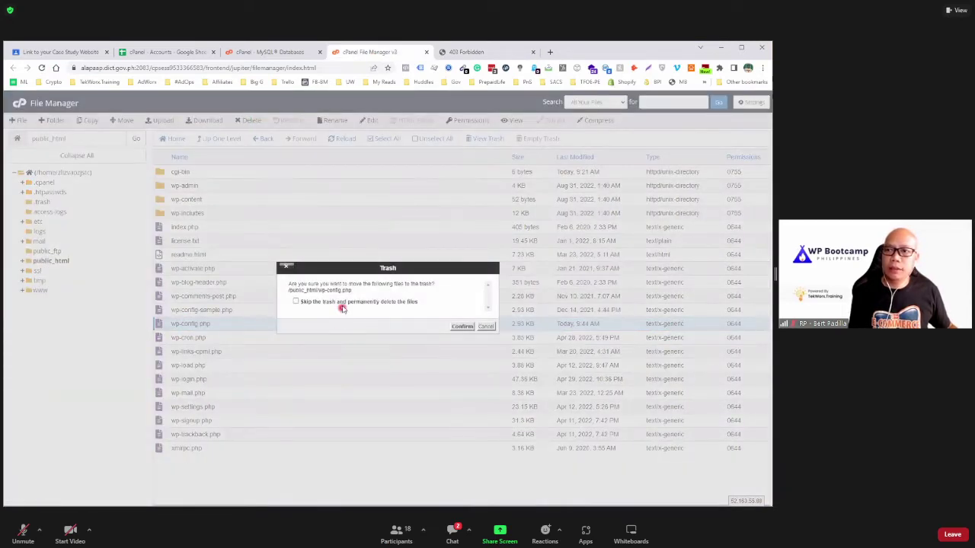
pyautogui.click(462, 325)
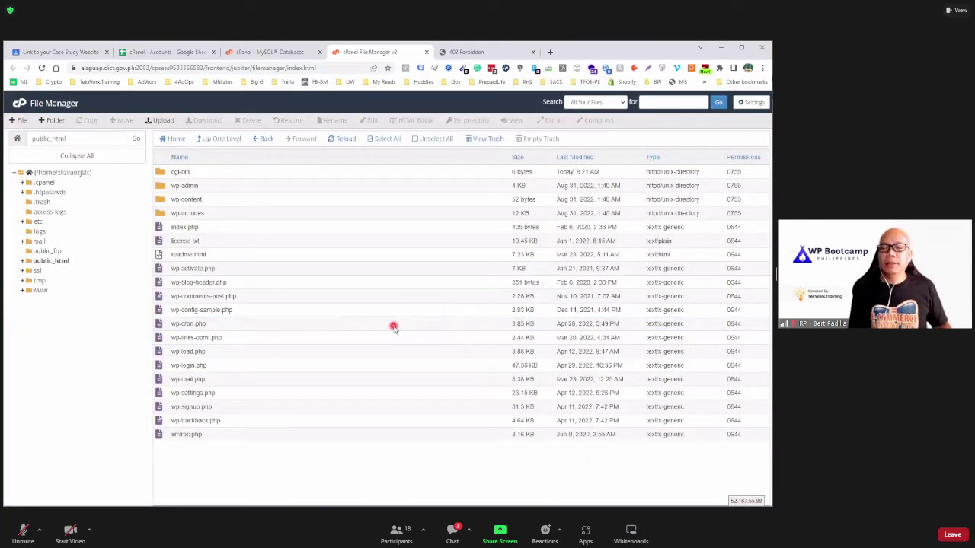
pyautogui.click(274, 53)
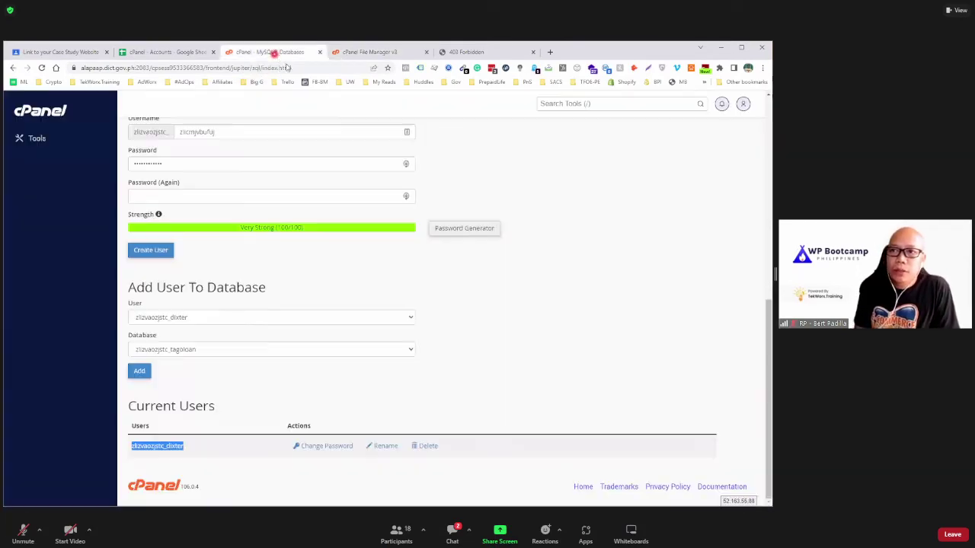
# Step: Compare the accounts spreadsheet with the 403 page, select the student's row 14, and return to the 403 page
pyautogui.click(178, 53)
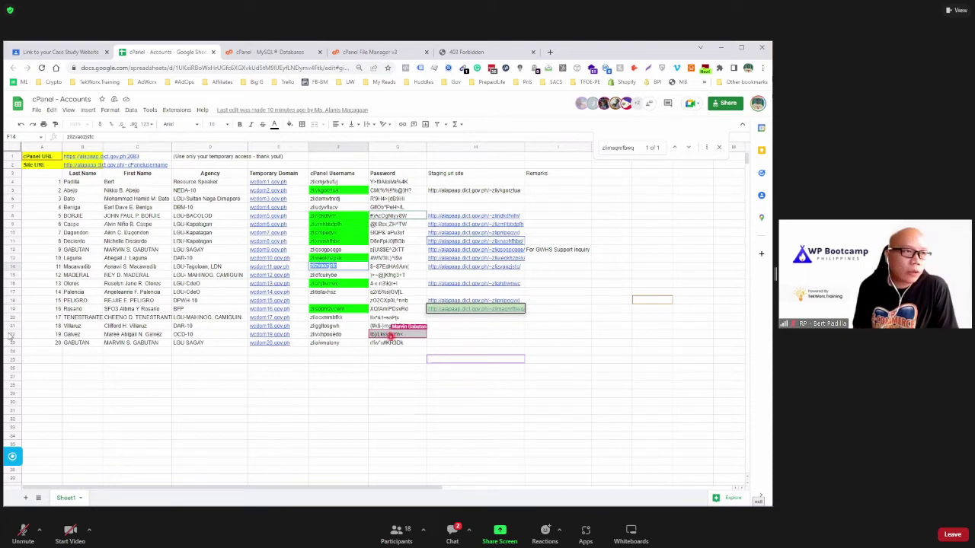
pyautogui.click(496, 397)
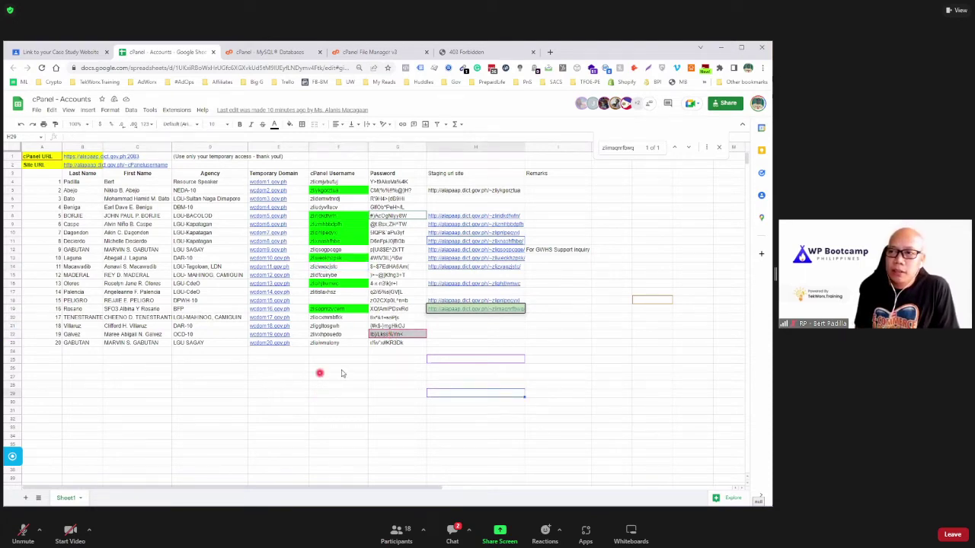
pyautogui.click(466, 51)
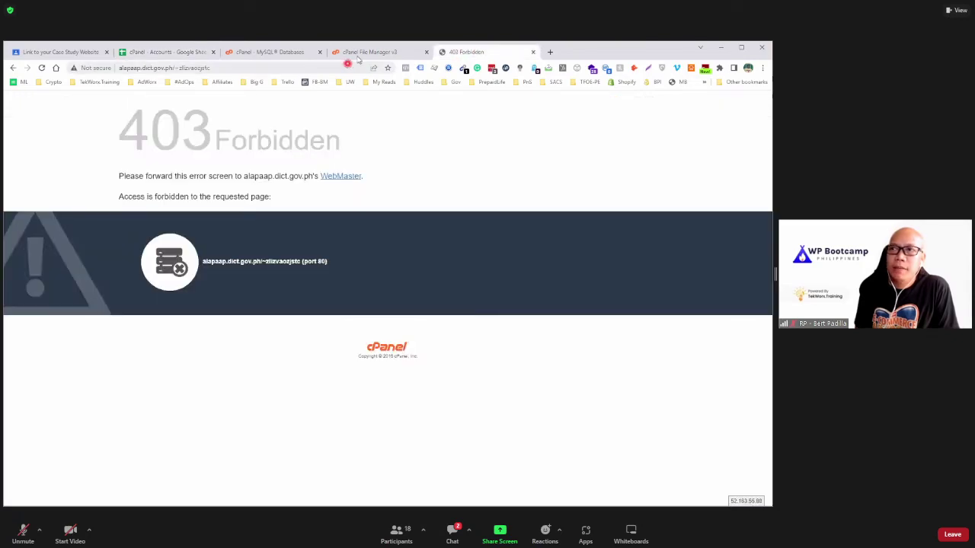
pyautogui.click(358, 54)
pyautogui.click(472, 53)
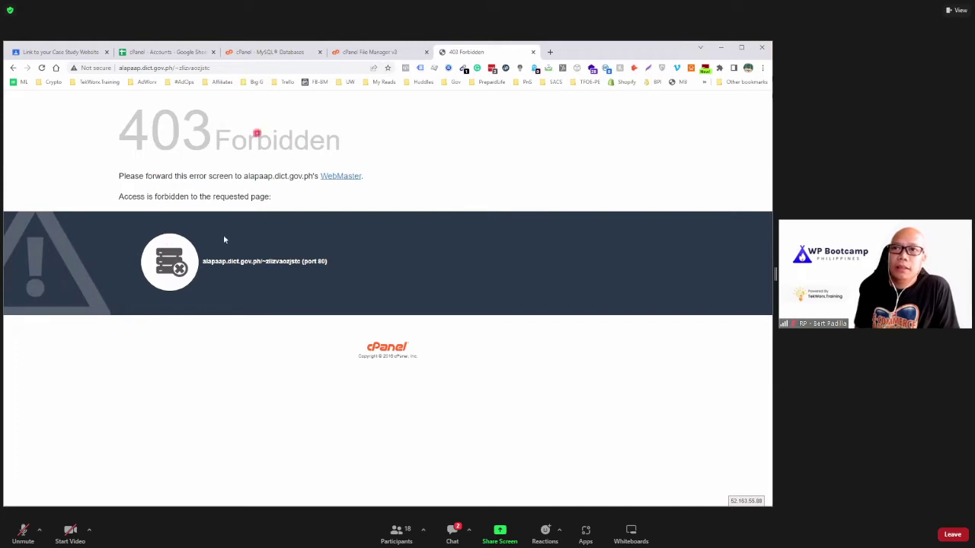
pyautogui.click(174, 53)
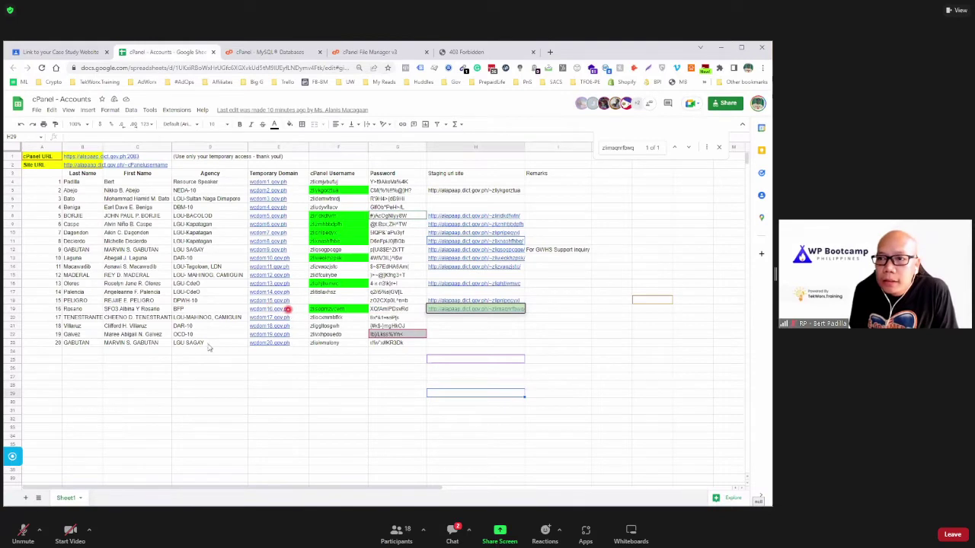
pyautogui.click(9, 266)
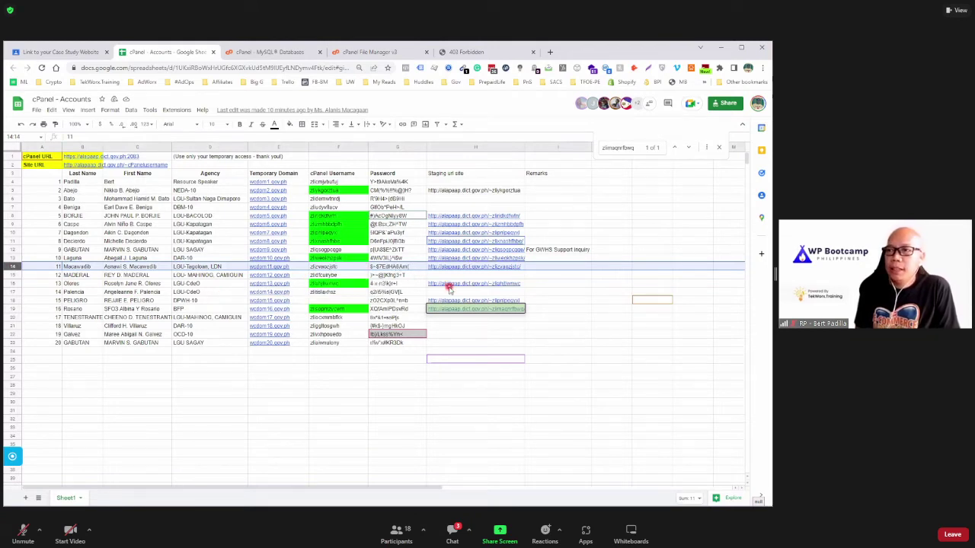
pyautogui.click(464, 52)
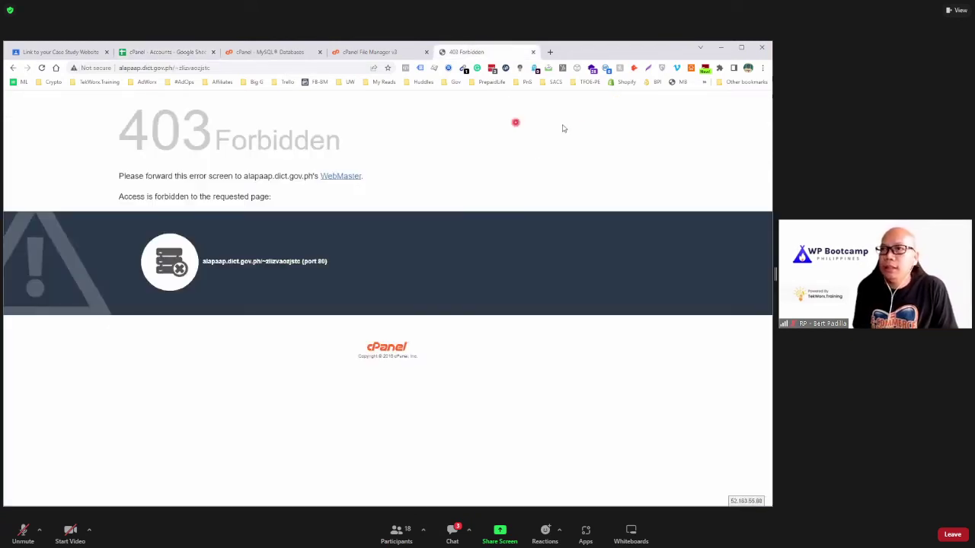
# Step: Capture the 403 error area with Lightshot, upload it to prnt.sc, and copy its link
pyautogui.click(649, 67)
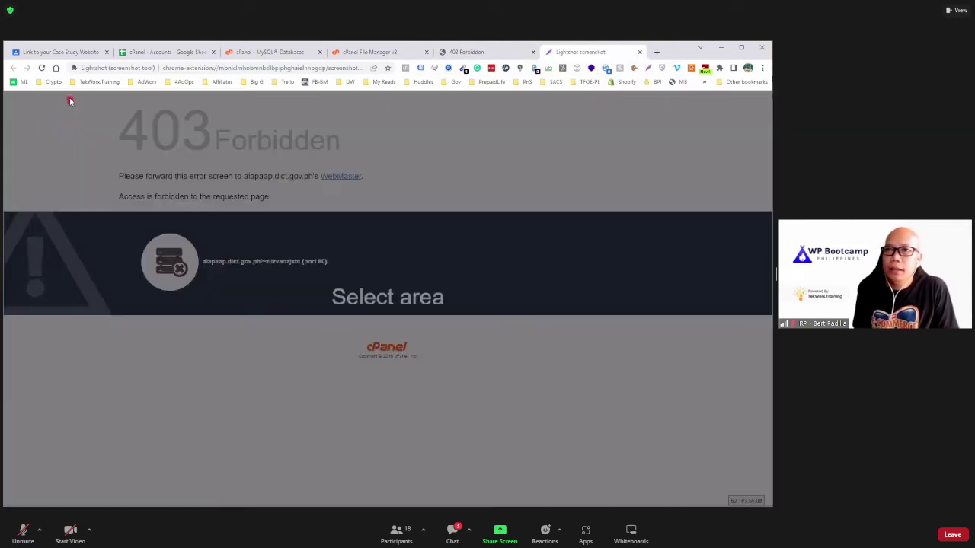
pyautogui.moveTo(70, 97); pyautogui.dragTo(396, 299)
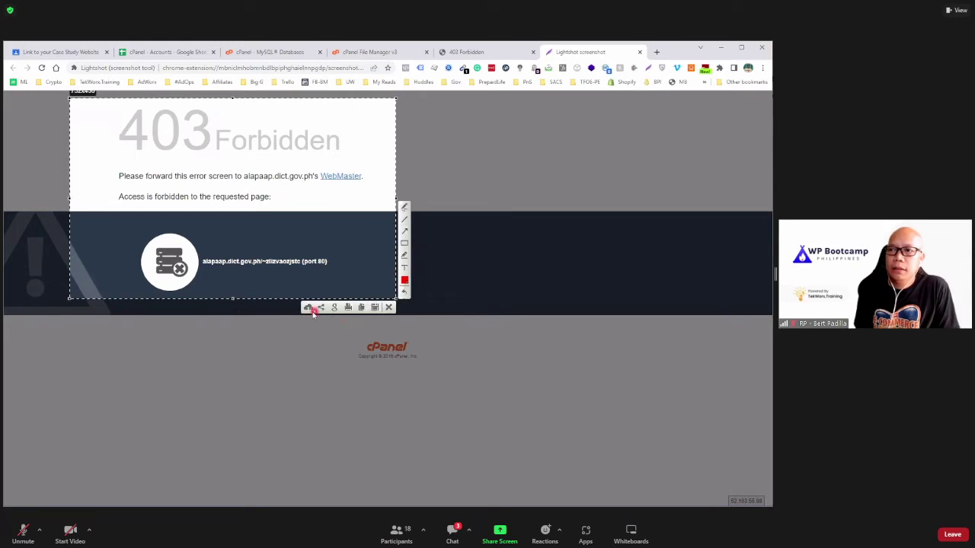
pyautogui.click(308, 308)
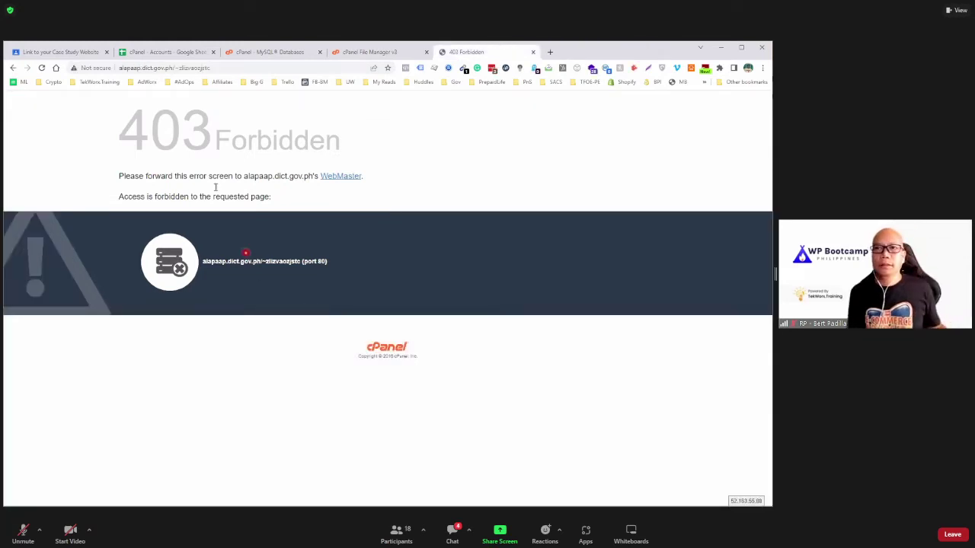
pyautogui.rightClick(170, 70)
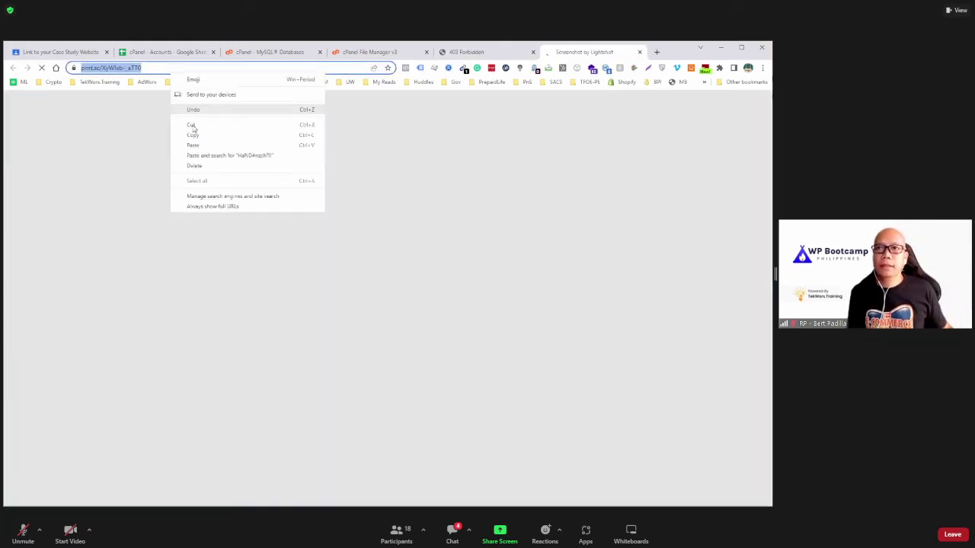
pyautogui.click(192, 135)
pyautogui.click(183, 52)
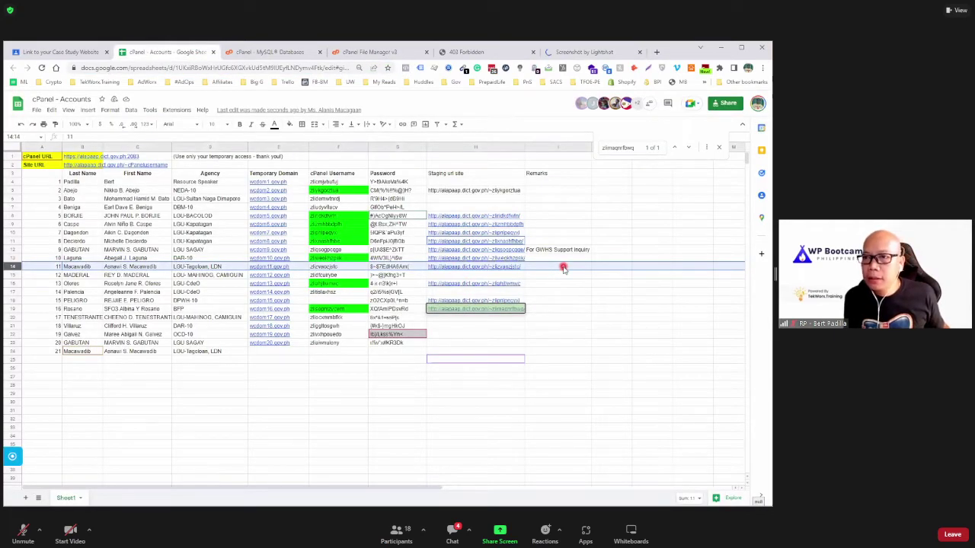
# Step: Paste the prnt.sc screenshot link into Remarks cell I14, then close the Lightshot screenshot tab
pyautogui.click(564, 268)
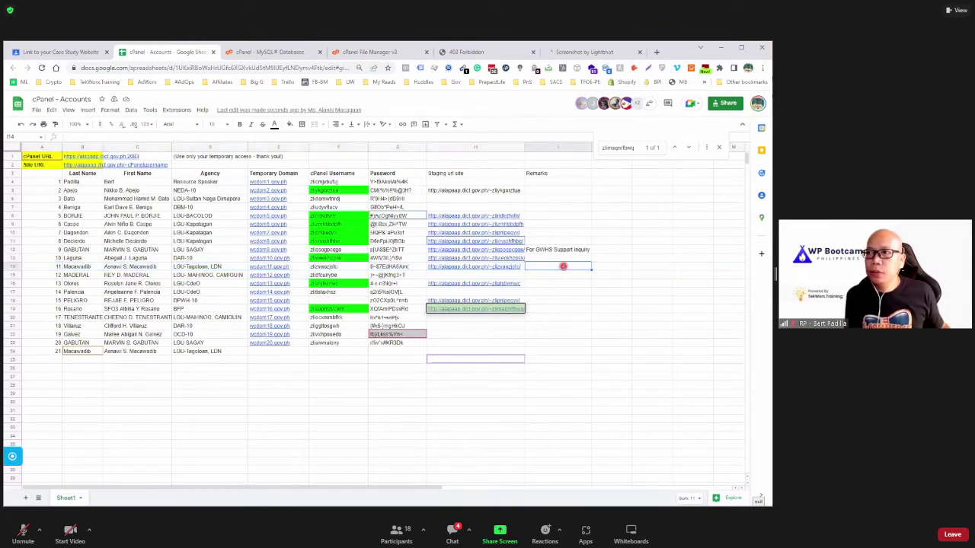
pyautogui.hotkey('ctrl', 'v')
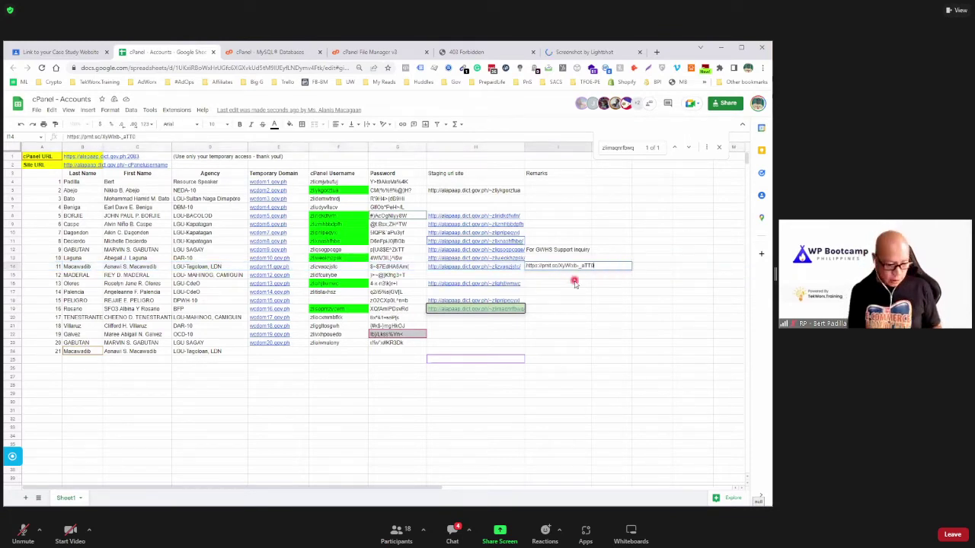
pyautogui.press('Return')
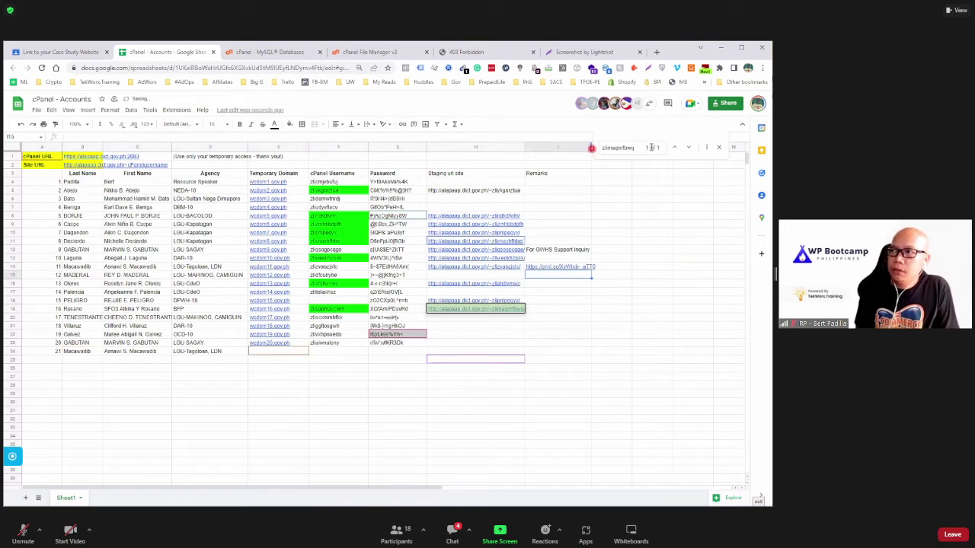
pyautogui.click(719, 148)
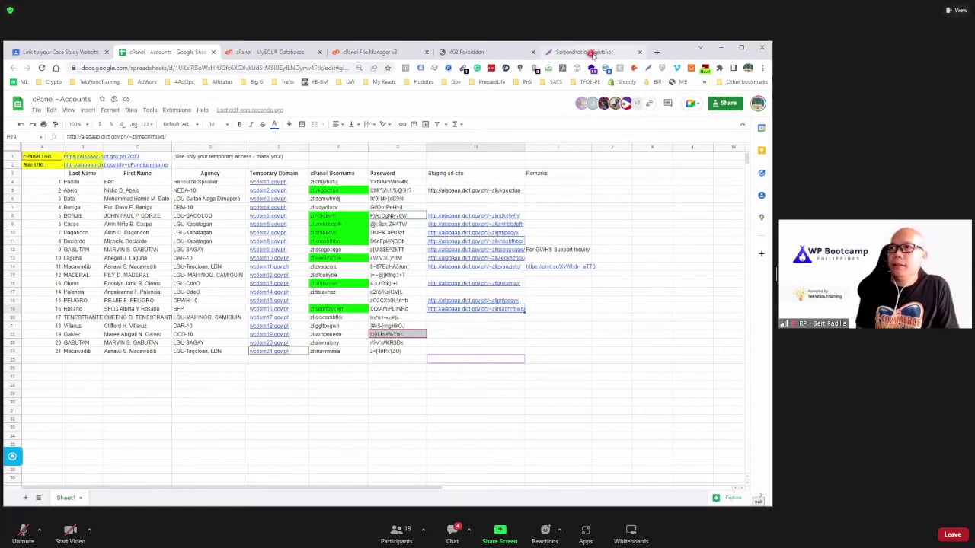
pyautogui.click(624, 55)
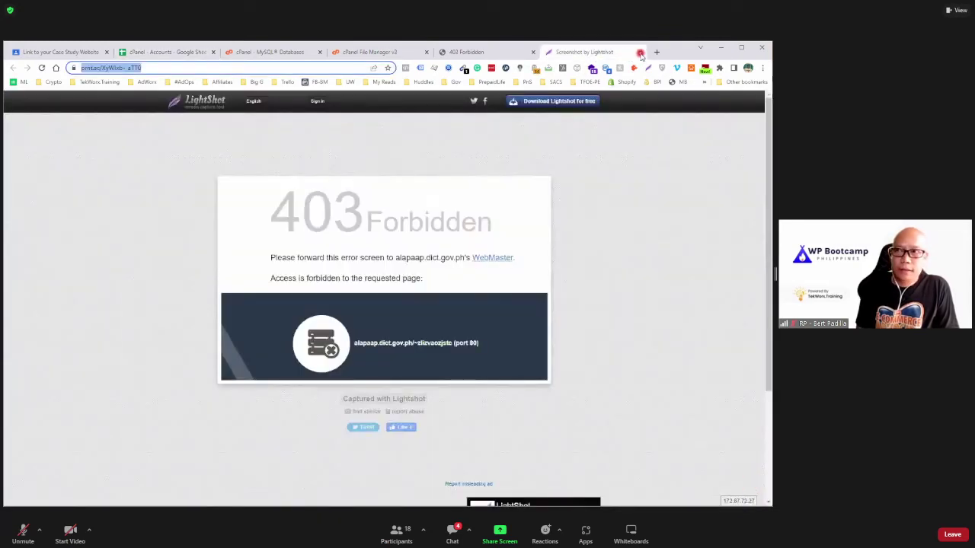
pyautogui.click(640, 52)
# Step: Go from File Manager to the cPanel - Accounts spreadsheet tab
pyautogui.click(369, 52)
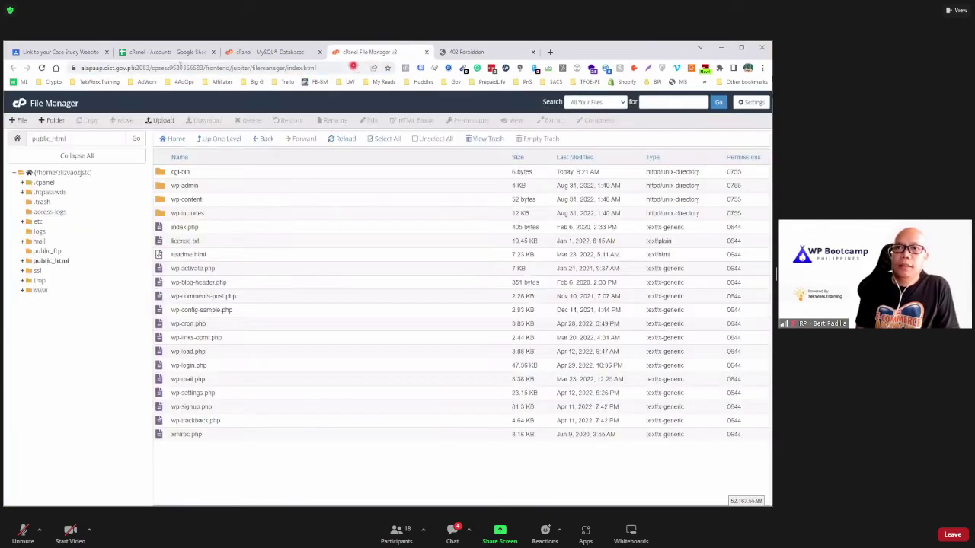
pyautogui.click(171, 52)
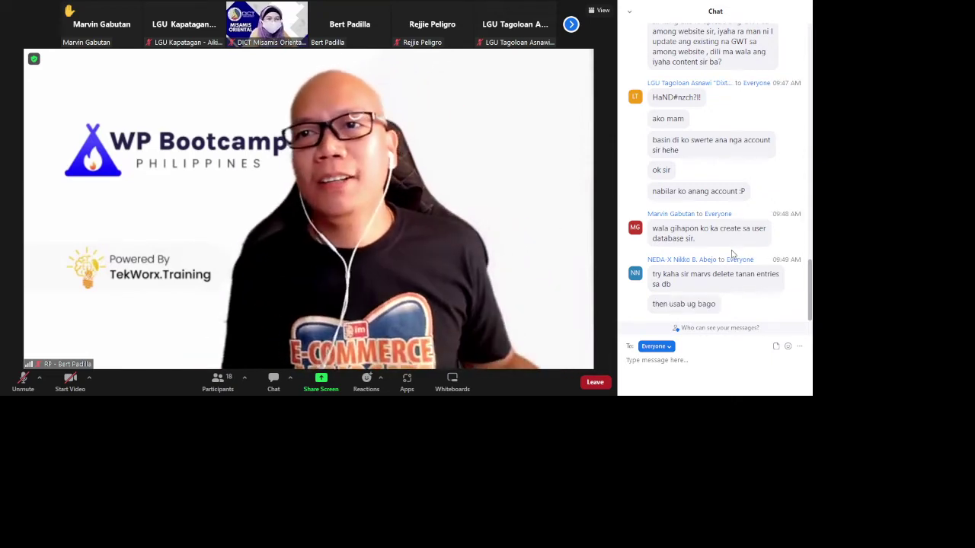
# Step: Scroll up through the Zoom meeting chat before sharing the next account's File Manager
pyautogui.scroll(3, 732, 254)
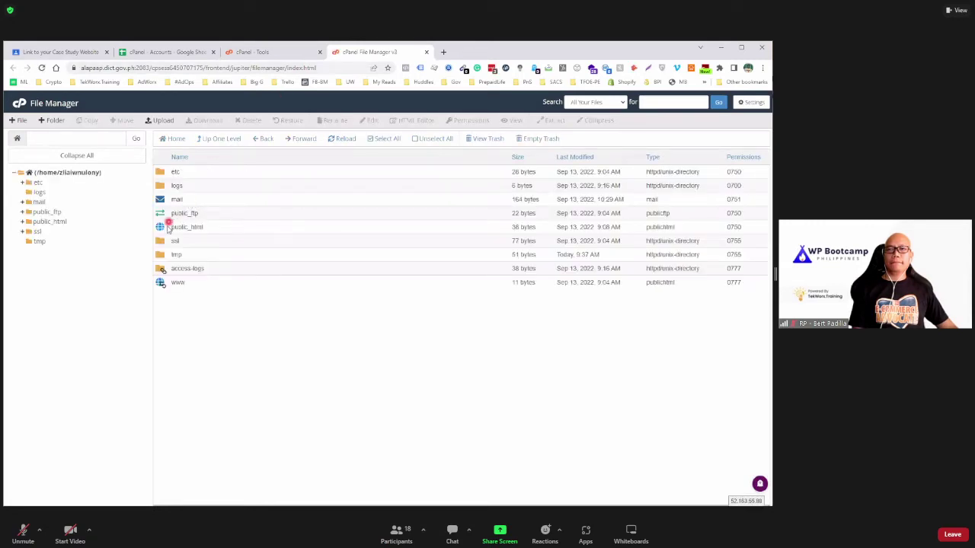
# Step: Enable Show Hidden Files (dotfiles), inspect public_html, and return to the cPanel Tools page
pyautogui.click(749, 102)
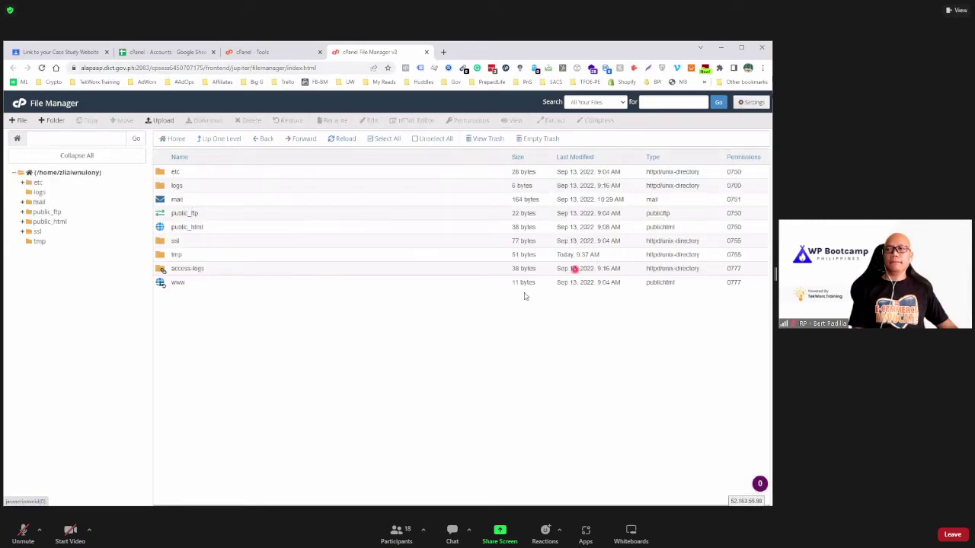
pyautogui.click(339, 332)
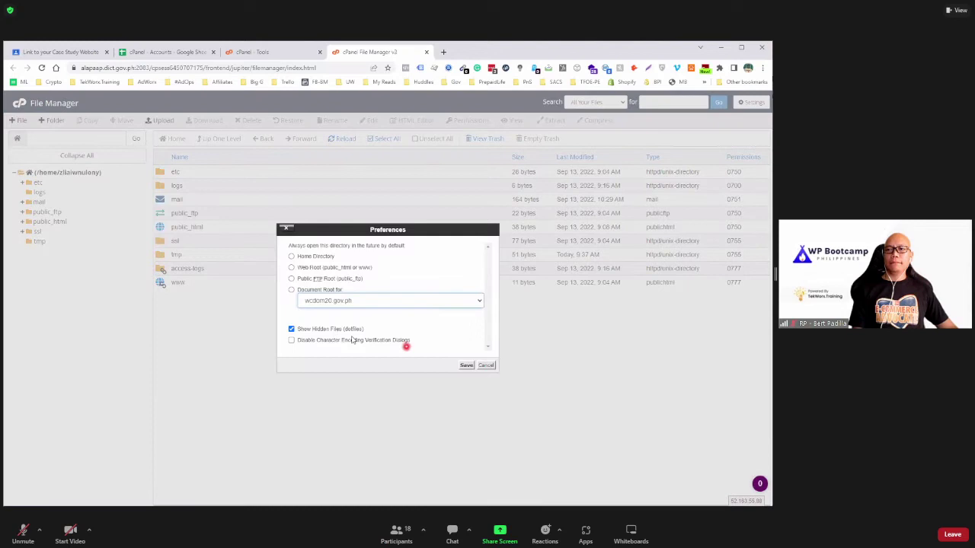
pyautogui.click(465, 365)
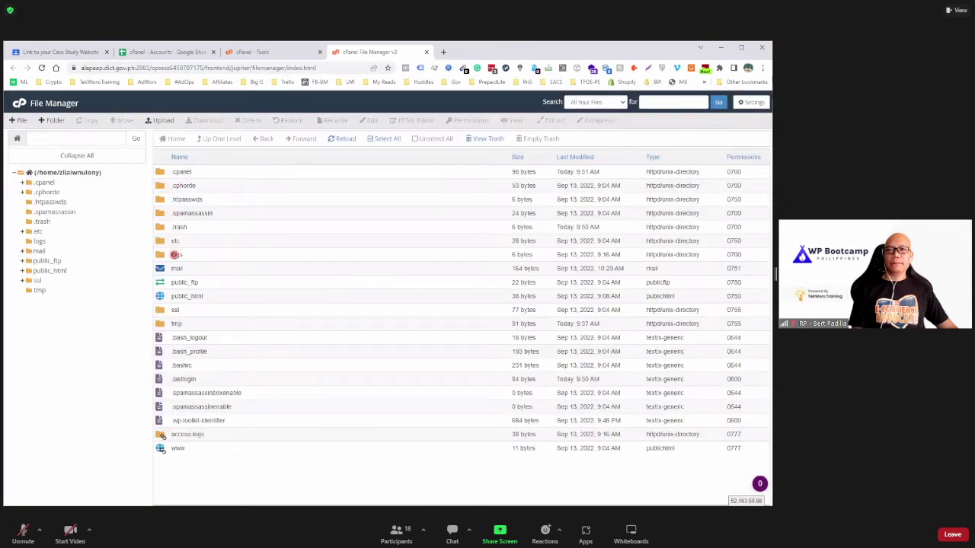
pyautogui.doubleClick(164, 298)
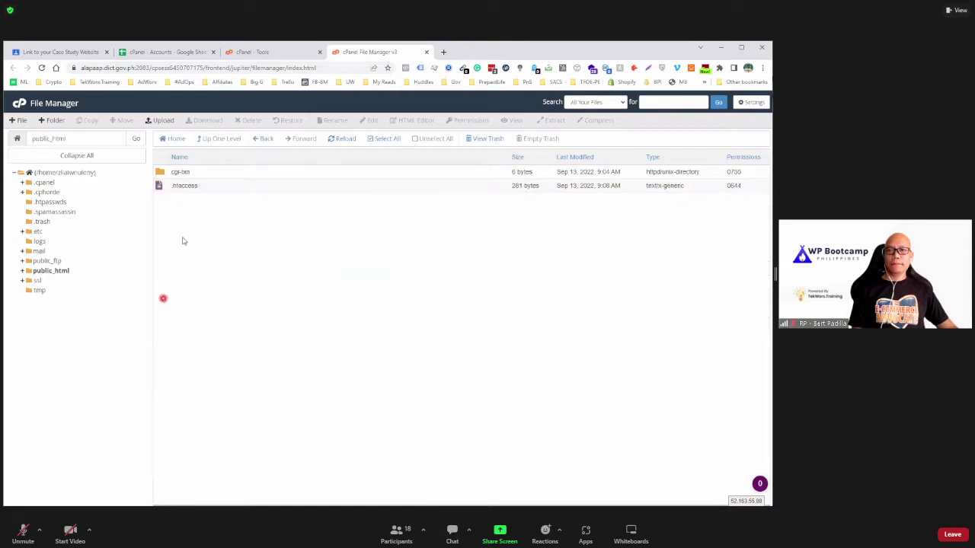
pyautogui.click(268, 53)
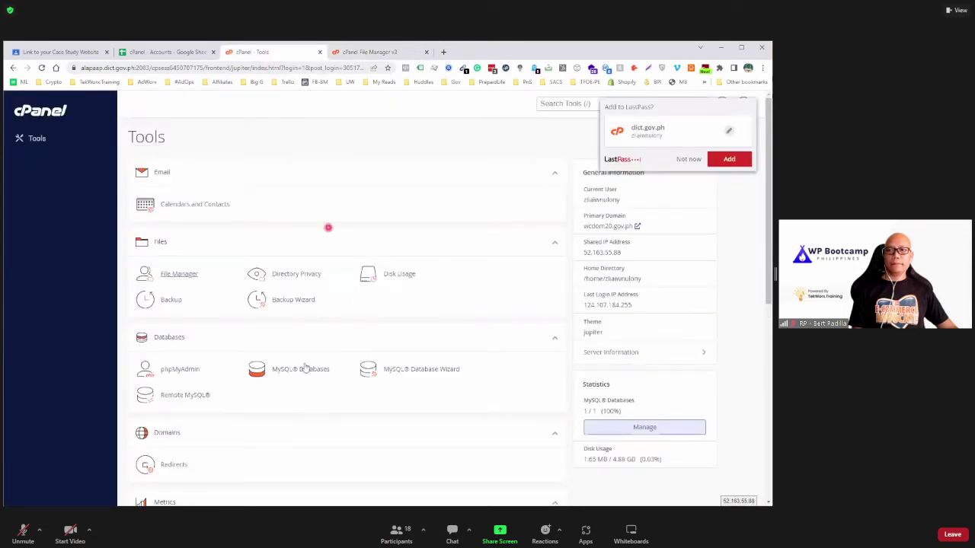
# Step: Open the MySQL Databases page and dismiss the LastPass save prompt
pyautogui.click(301, 369)
pyautogui.scroll(-3, 304, 366)
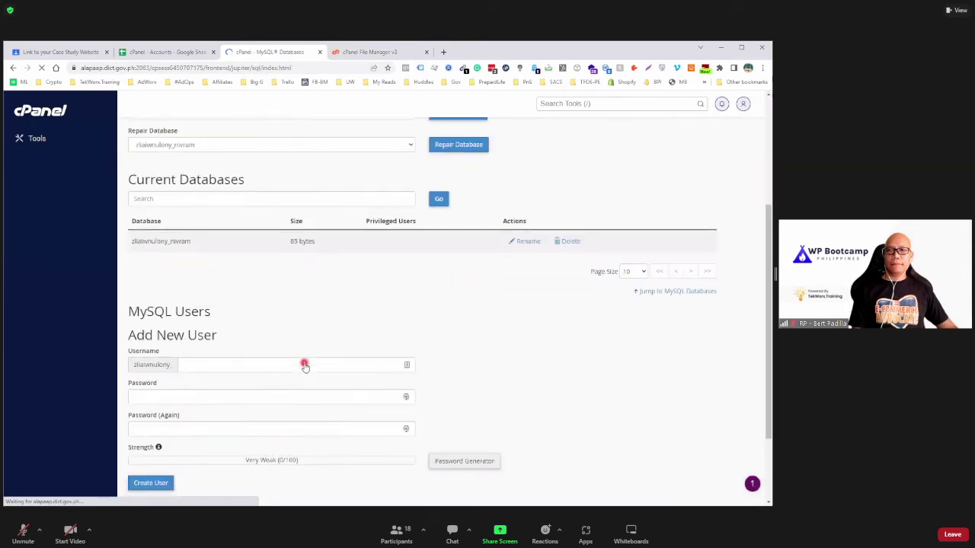
pyautogui.scroll(-2, 305, 367)
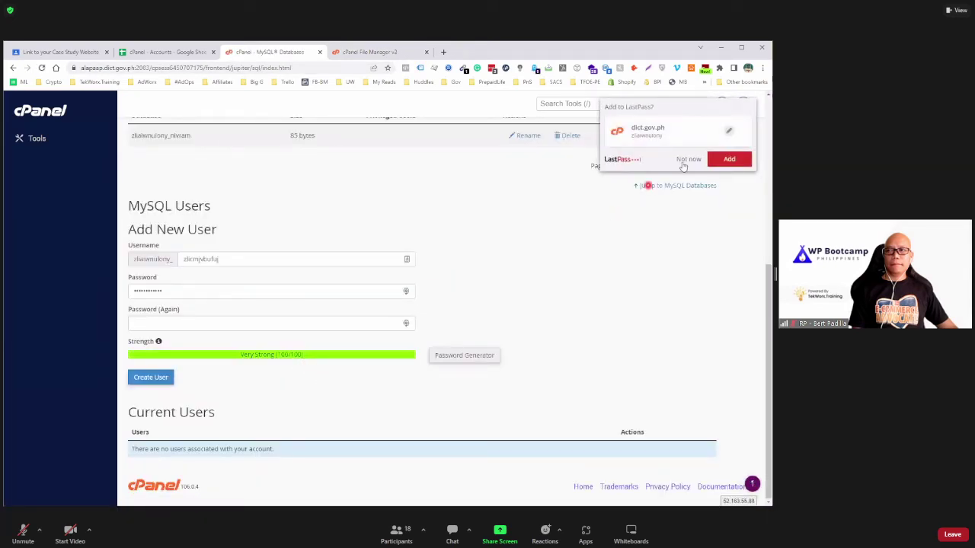
pyautogui.click(688, 159)
pyautogui.scroll(3, 363, 322)
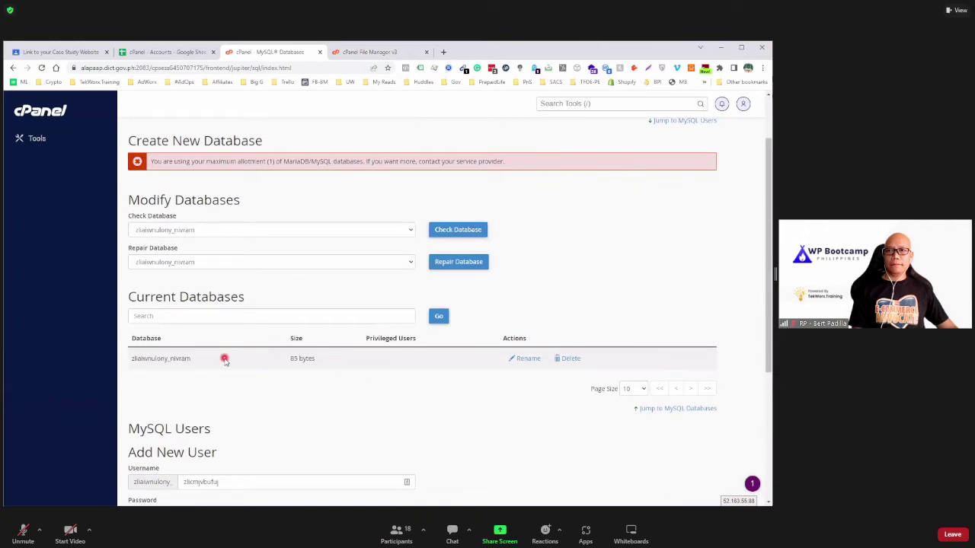
pyautogui.scroll(-3, 225, 360)
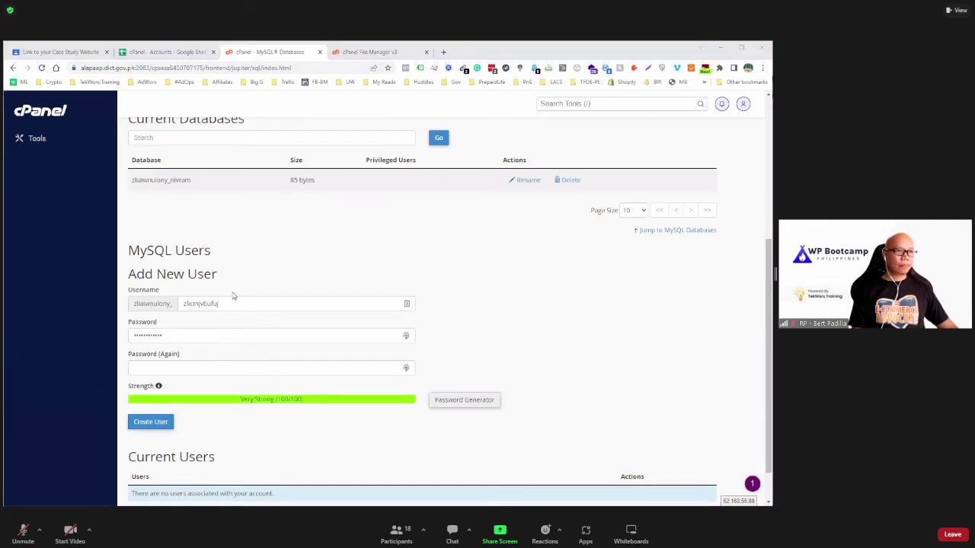
# Step: Enter 'sag' as the new username and fill both password fields with a generated strong password
pyautogui.click(207, 302)
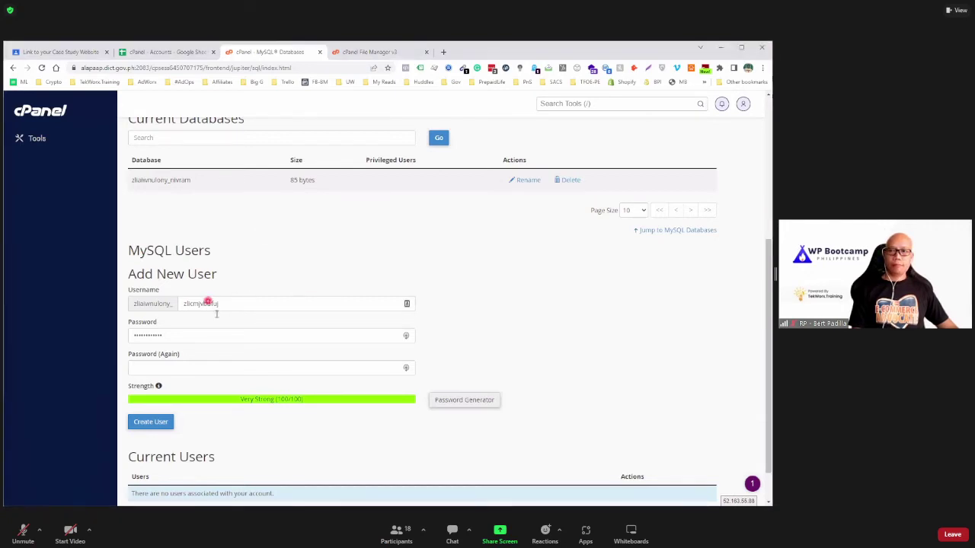
pyautogui.doubleClick(210, 304)
pyautogui.write('sagay')
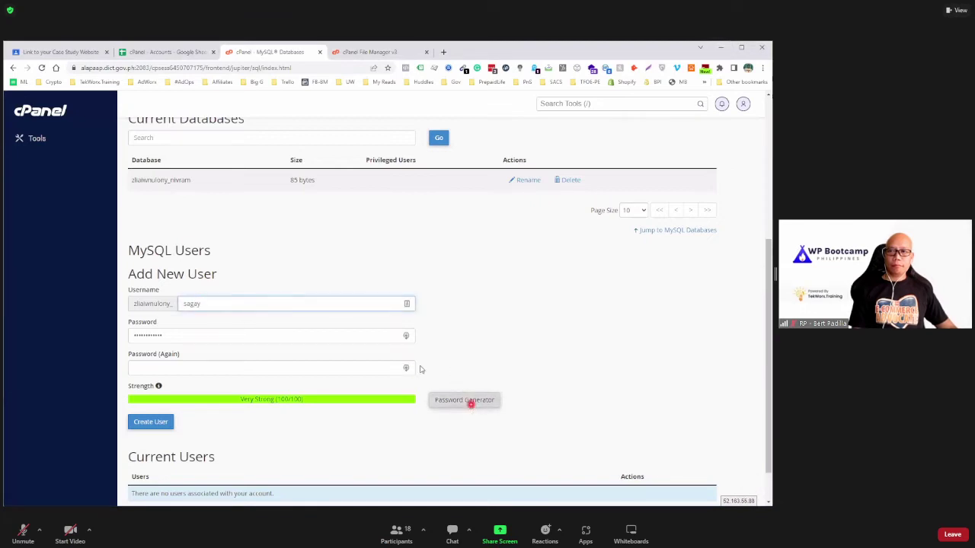
pyautogui.click(466, 401)
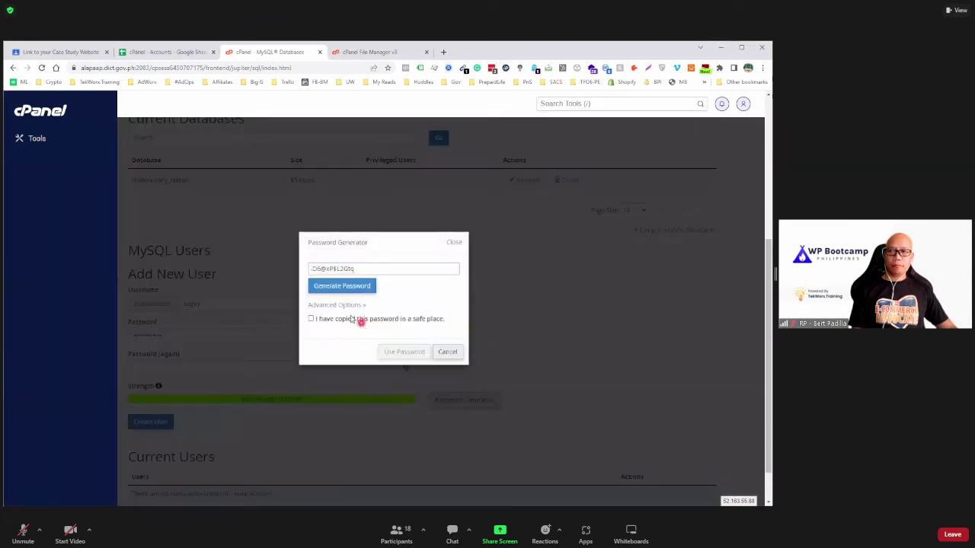
pyautogui.click(339, 319)
pyautogui.tripleClick(352, 270)
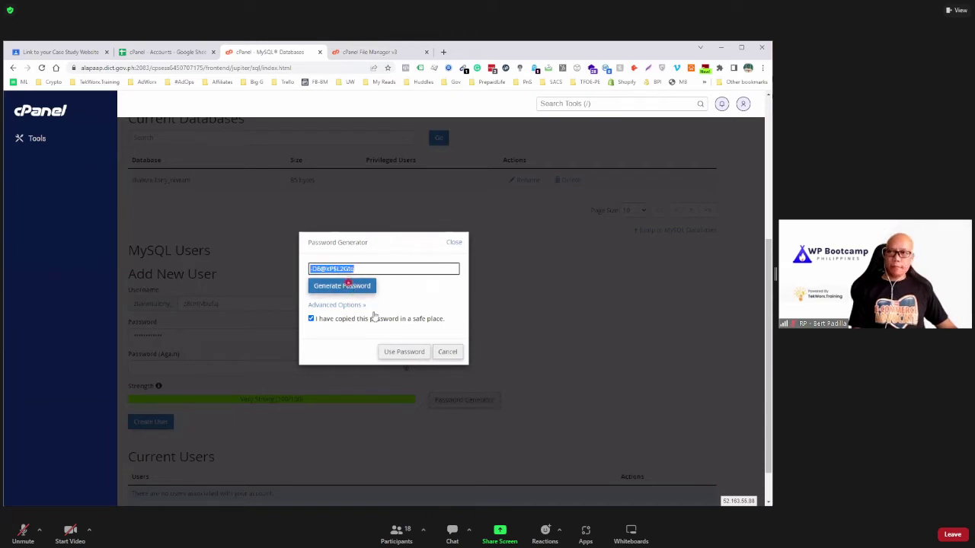
pyautogui.click(388, 353)
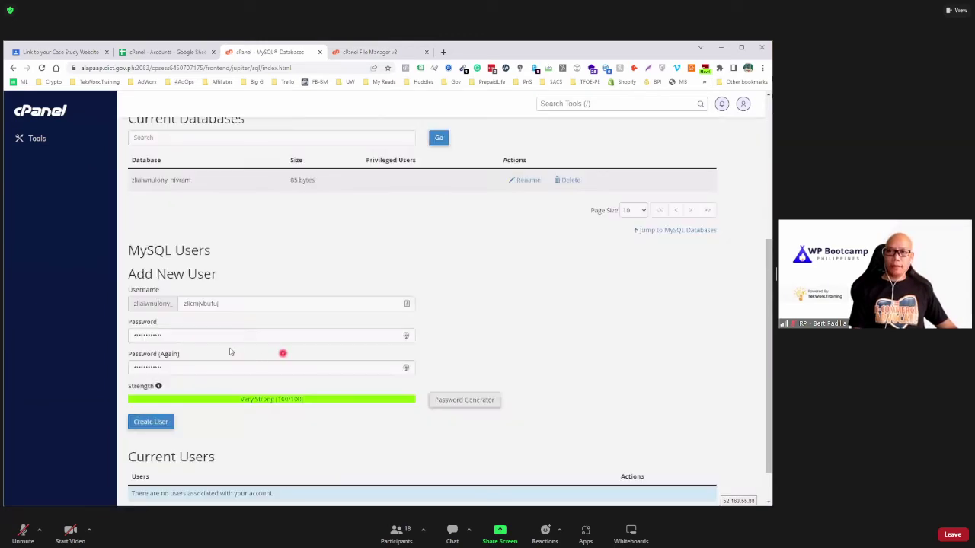
pyautogui.tripleClick(231, 333)
pyautogui.hotkey('ctrl', 'v')
pyautogui.click(227, 369)
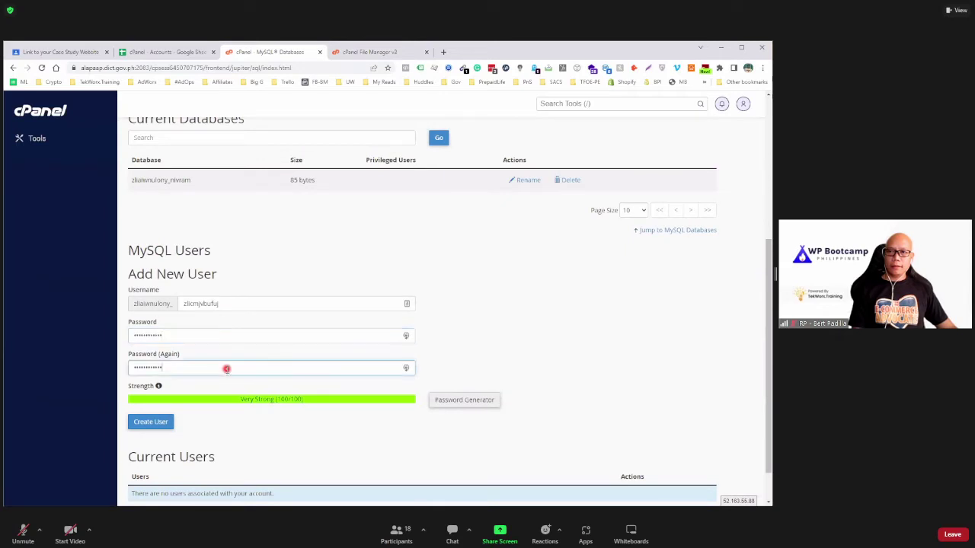
pyautogui.hotkey('ctrl', 'a')
pyautogui.hotkey('ctrl', 'v')
# Step: Keep a copy of the password in a new tab, change the username to 'sa', and create the user
pyautogui.click(442, 53)
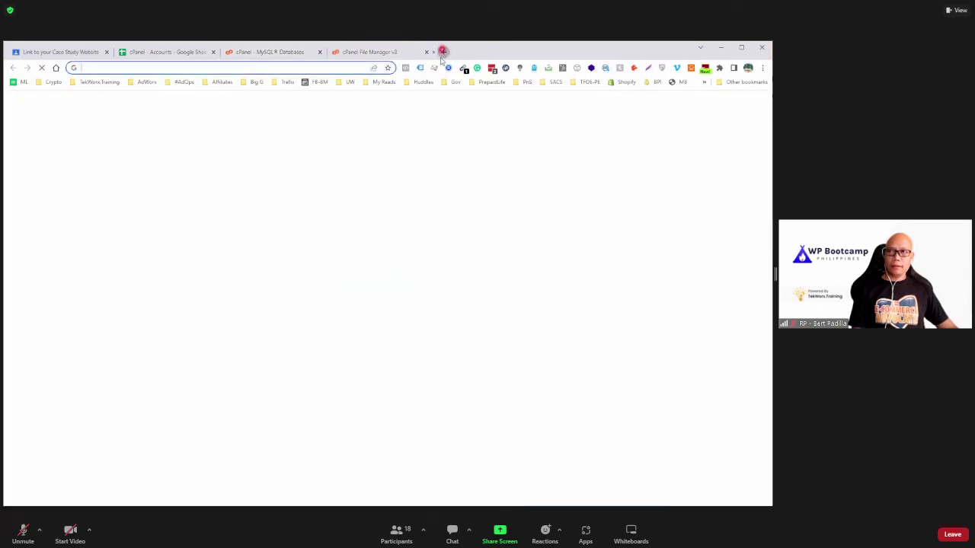
pyautogui.hotkey('ctrl', 'v')
pyautogui.click(279, 52)
pyautogui.click(457, 329)
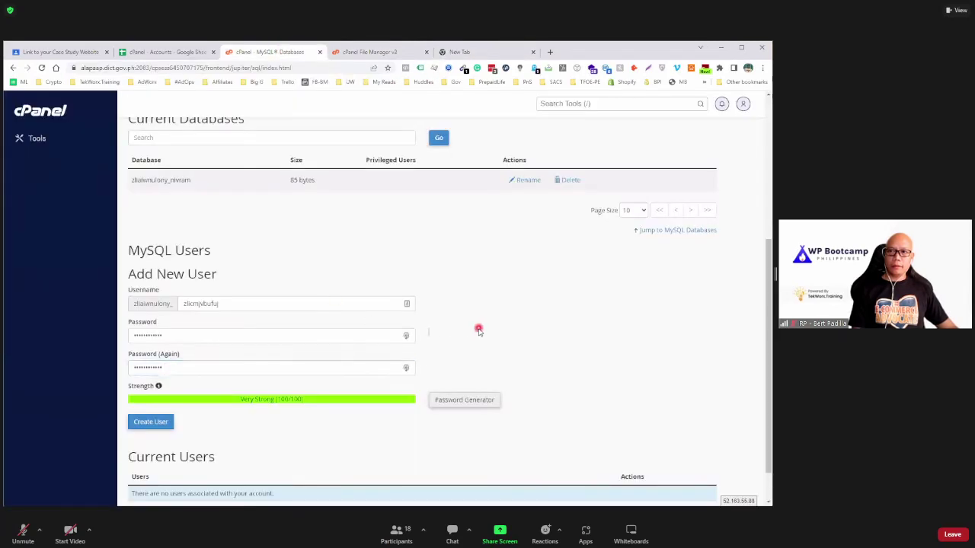
pyautogui.scroll(-1, 457, 329)
pyautogui.doubleClick(218, 260)
pyautogui.write('sagay')
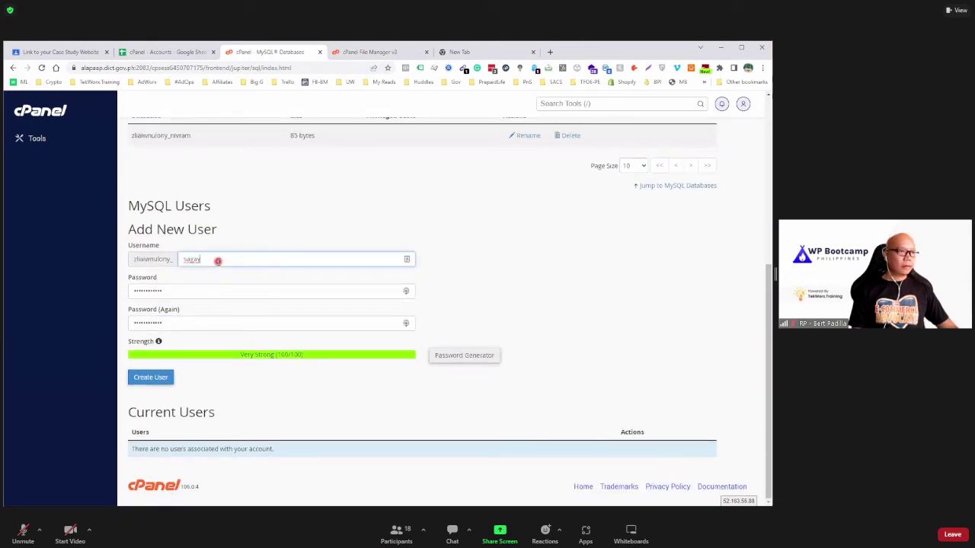
pyautogui.click(477, 236)
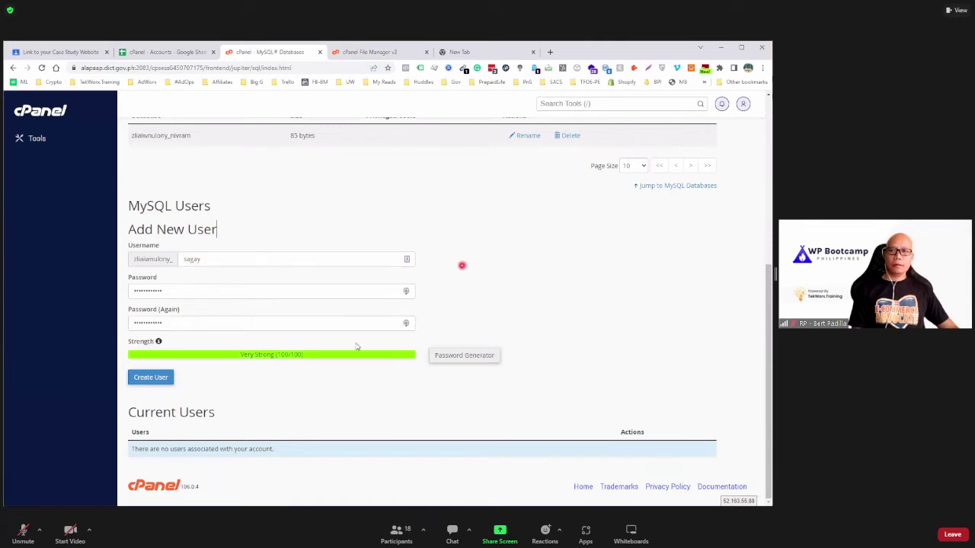
pyautogui.click(167, 379)
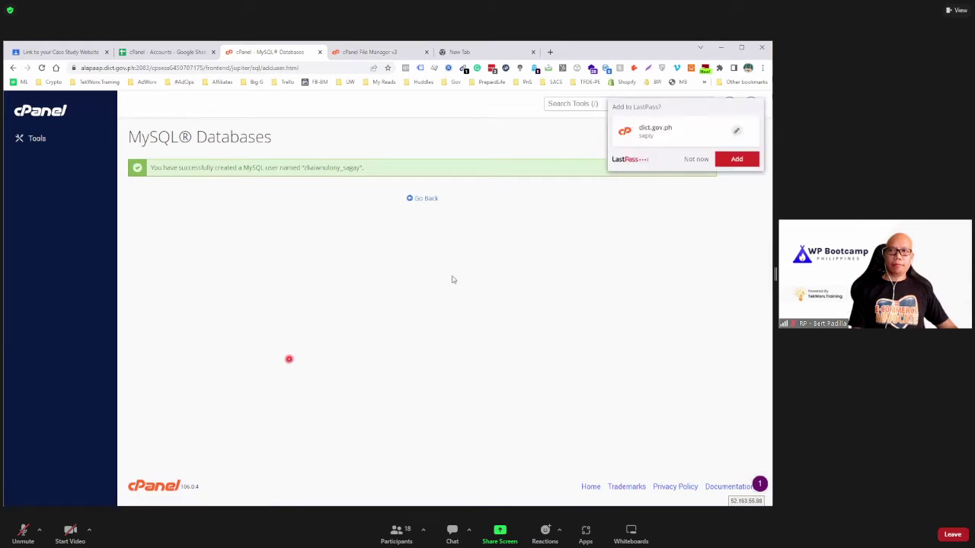
# Step: Decline the LastPass prompt and add the new MySQL user to the existing database
pyautogui.click(690, 159)
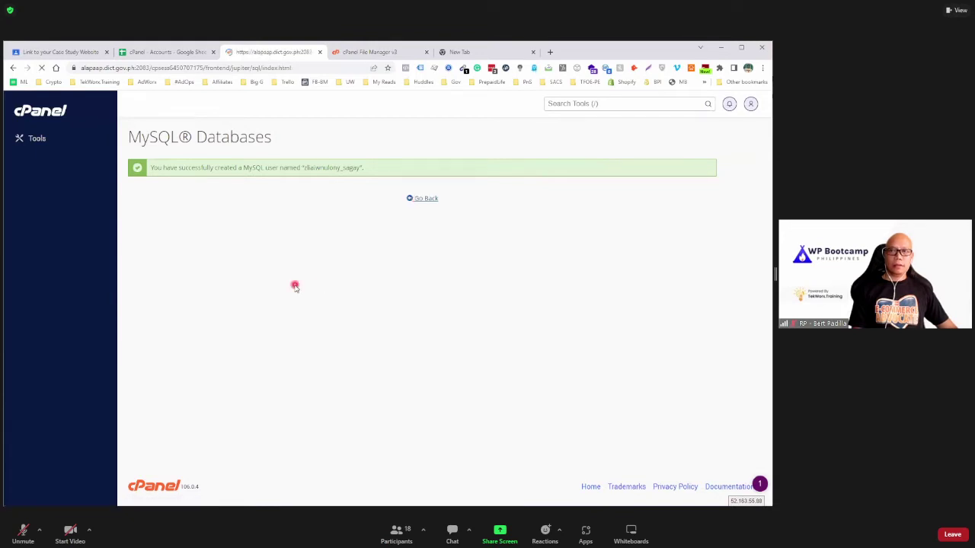
pyautogui.scroll(-7, 278, 357)
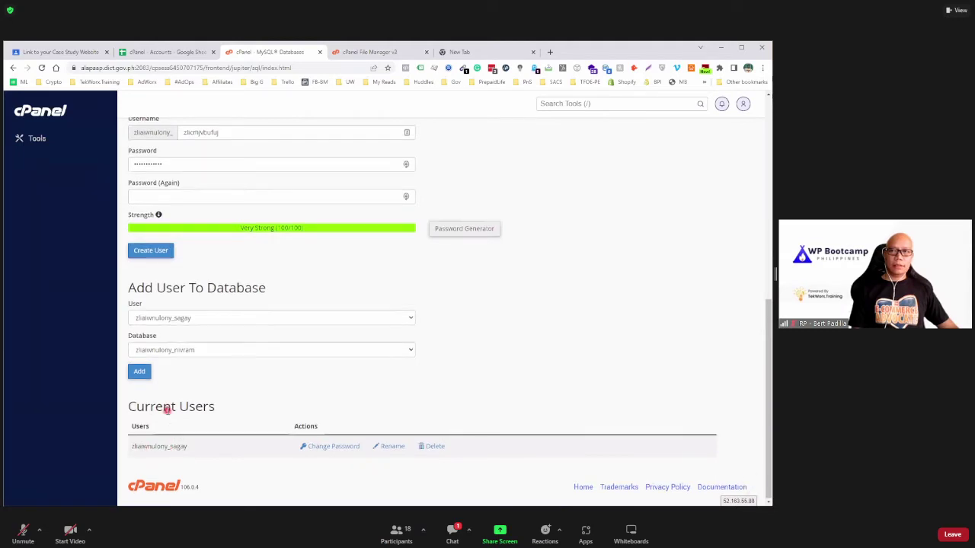
pyautogui.scroll(2, 166, 408)
pyautogui.scroll(-3, 172, 198)
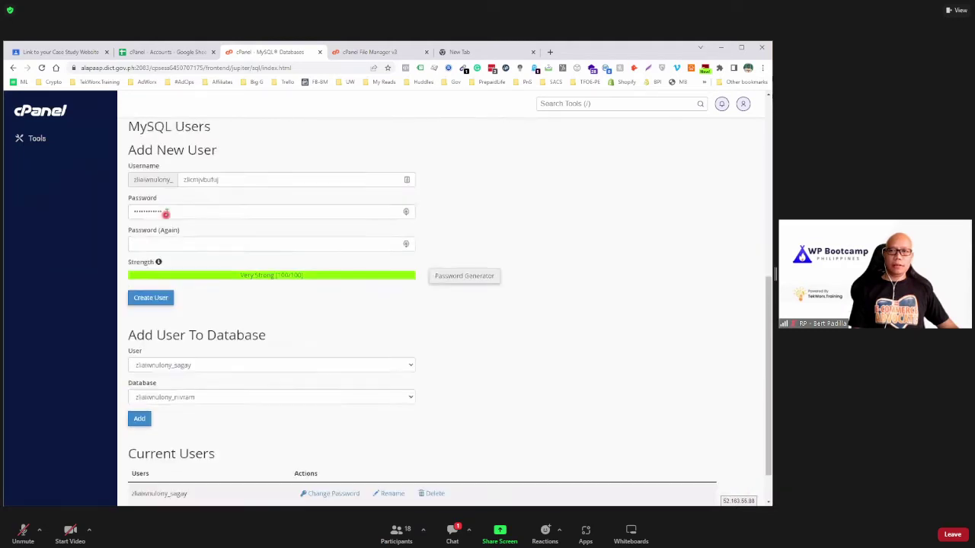
pyautogui.click(174, 320)
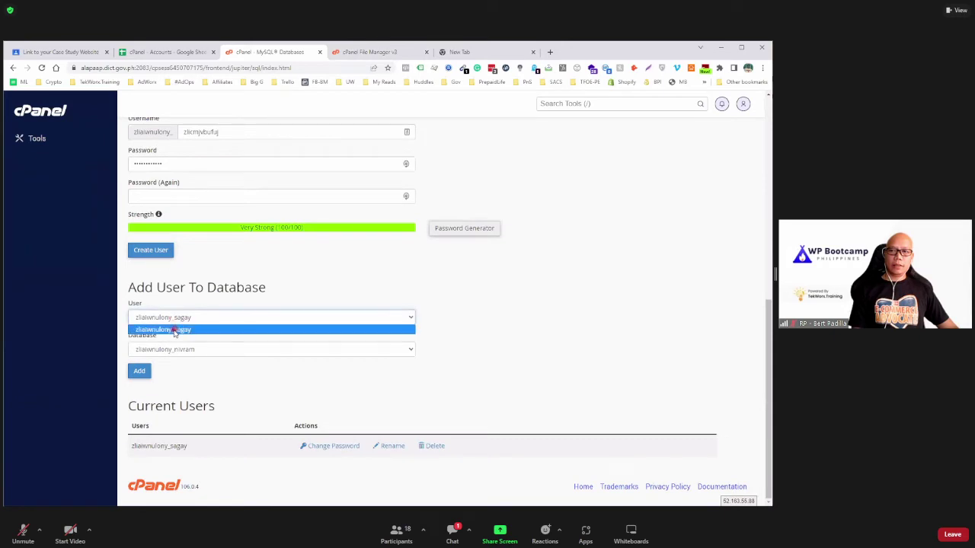
pyautogui.click(174, 329)
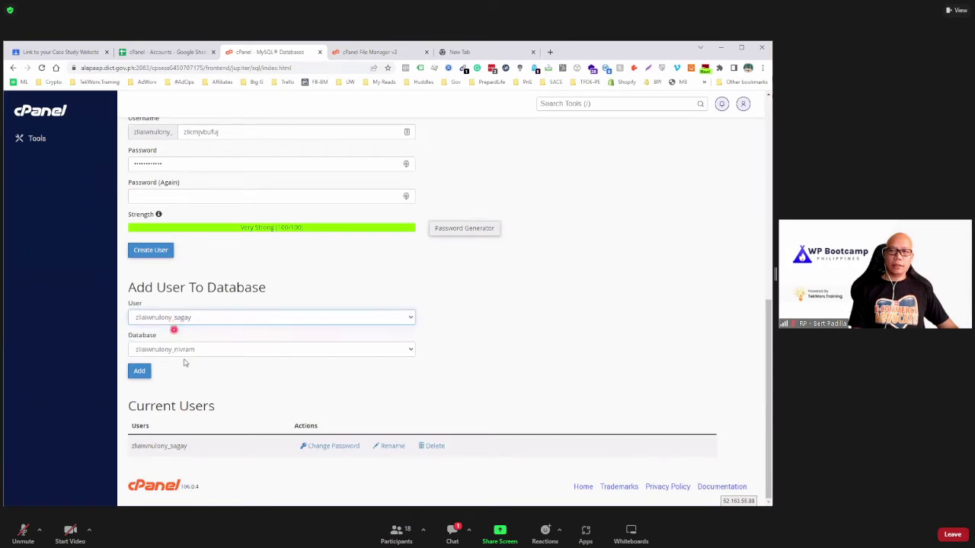
pyautogui.click(185, 317)
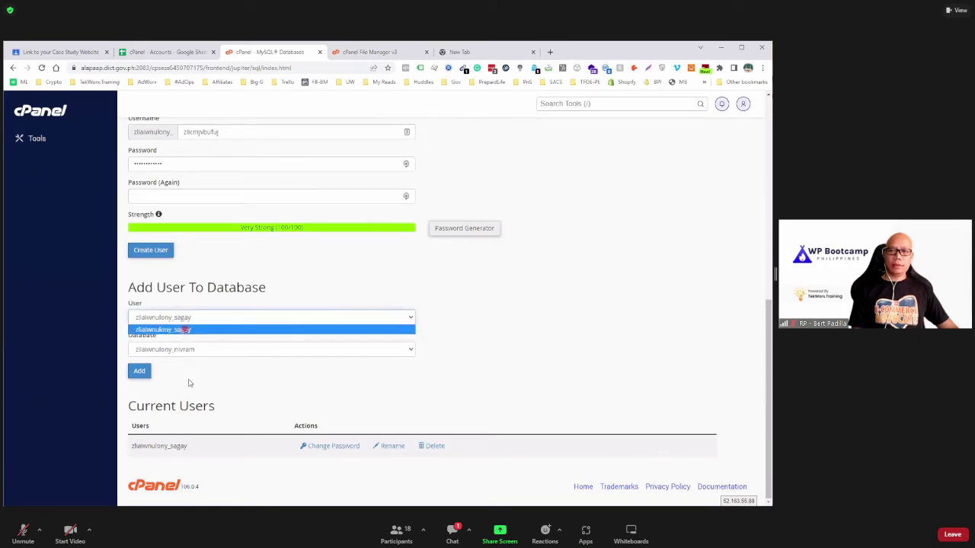
pyautogui.click(139, 371)
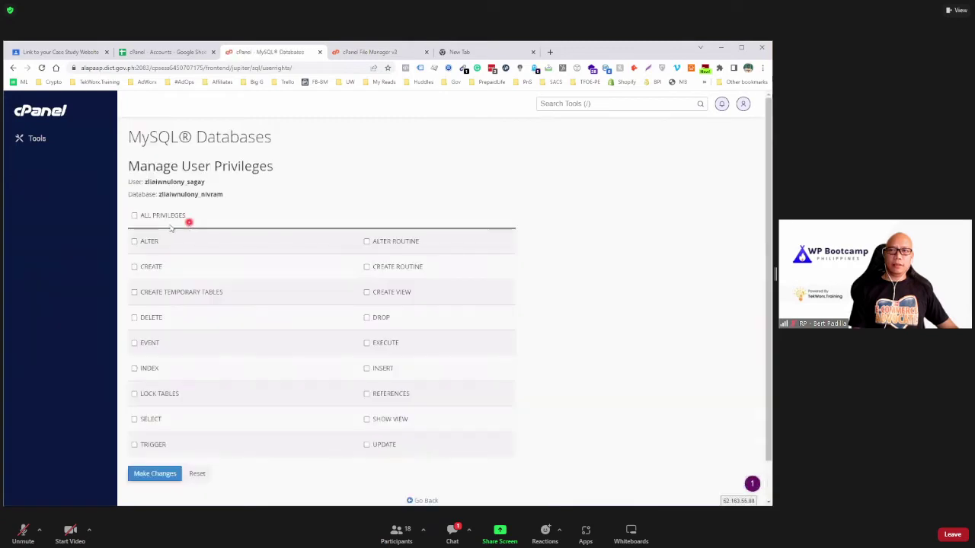
# Step: Grant the user ALL PRIVILEGES on the database and save the changes
pyautogui.click(134, 216)
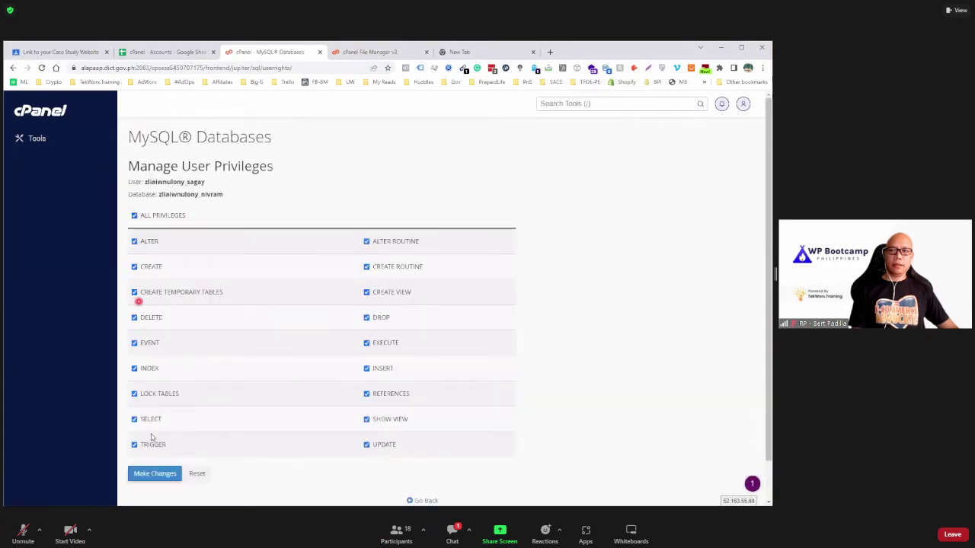
pyautogui.click(144, 473)
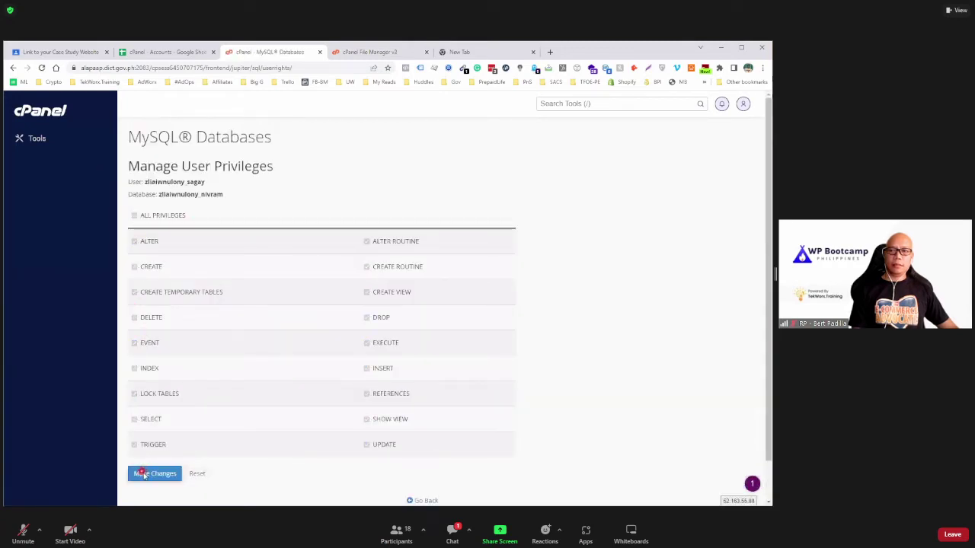
pyautogui.click(423, 501)
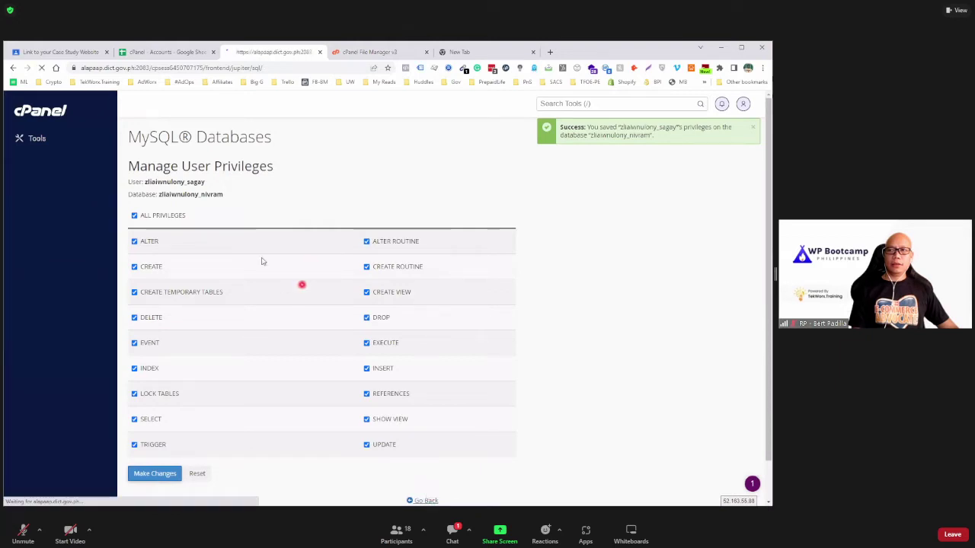
pyautogui.scroll(-2, 261, 259)
pyautogui.scroll(-4, 261, 259)
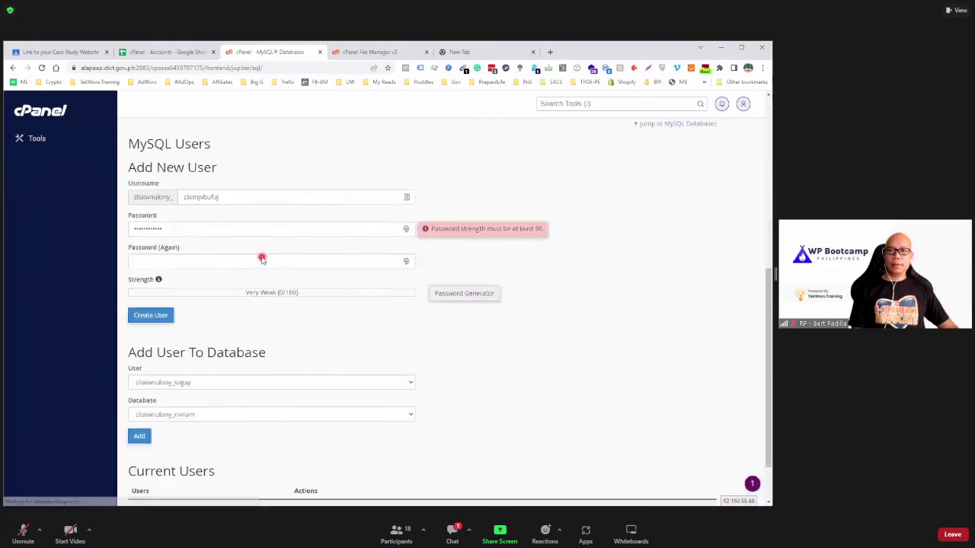
pyautogui.scroll(5, 292, 296)
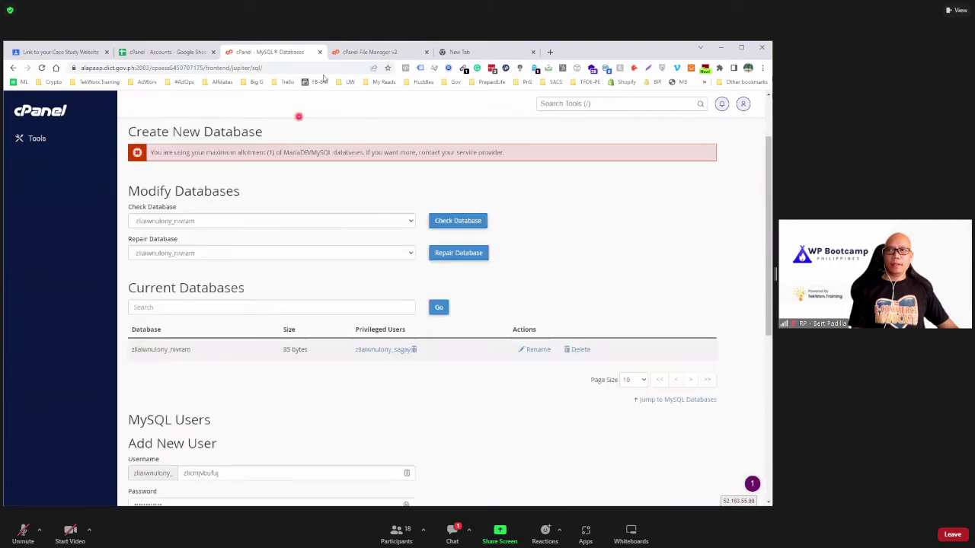
pyautogui.click(347, 53)
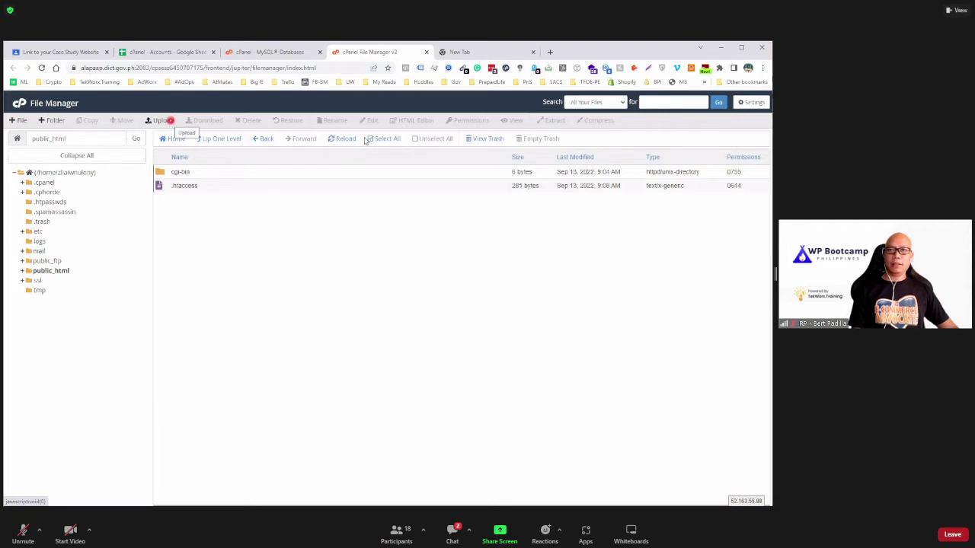
# Step: Upload wordpress-6.0.2.zip from Downloads into public_html and return to the folder listing
pyautogui.click(170, 120)
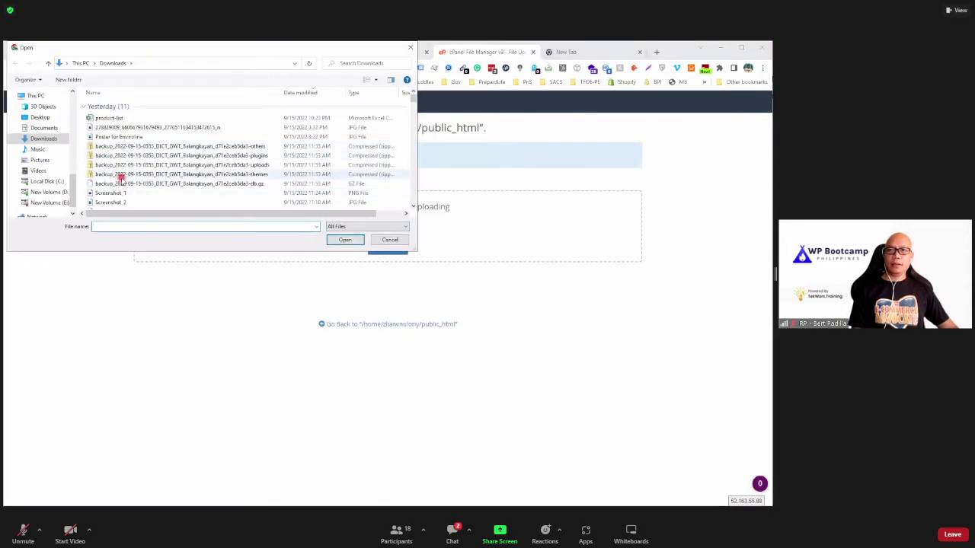
pyautogui.scroll(-2, 120, 178)
pyautogui.click(125, 187)
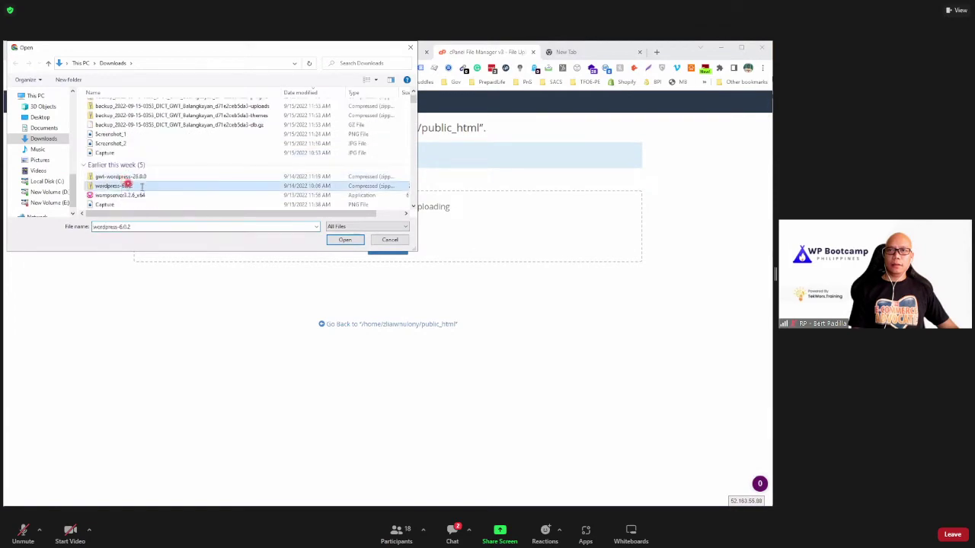
pyautogui.click(345, 241)
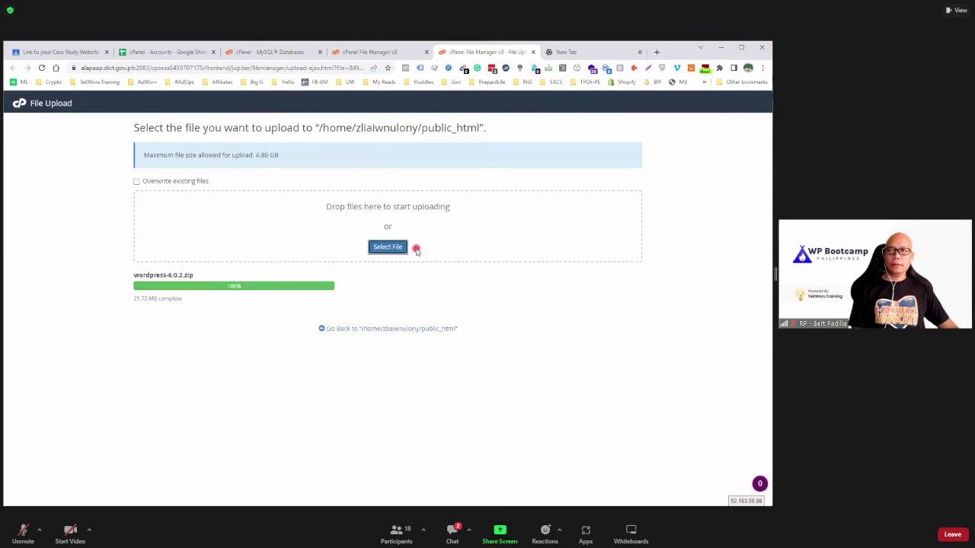
pyautogui.click(355, 328)
# Step: Extract wordpress-6.0.2.zip into public_html, then permanently delete the zip archive
pyautogui.rightClick(160, 204)
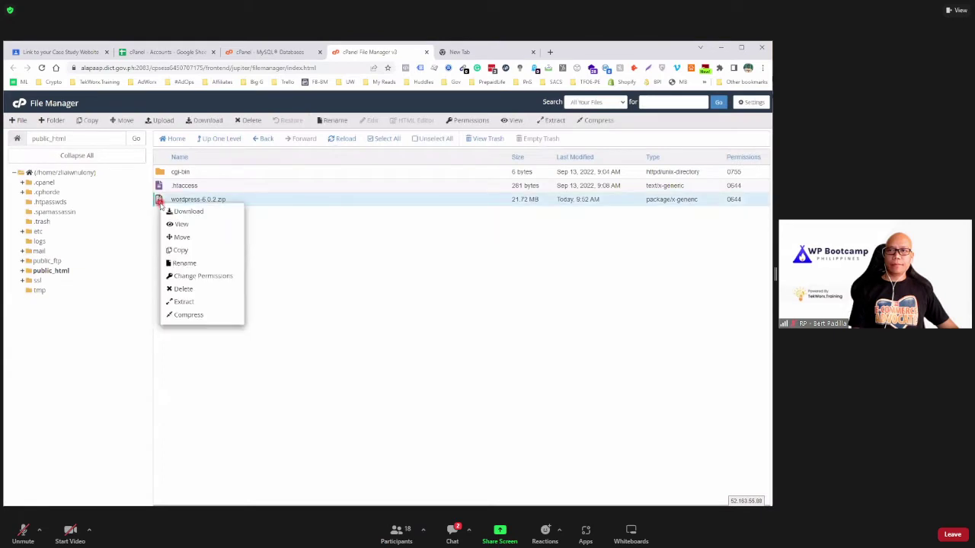
pyautogui.click(183, 301)
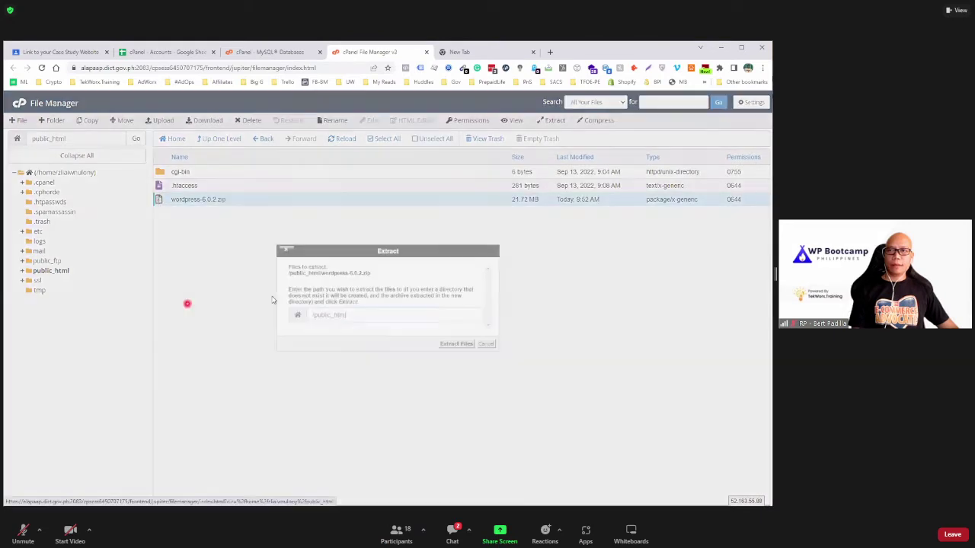
pyautogui.click(441, 343)
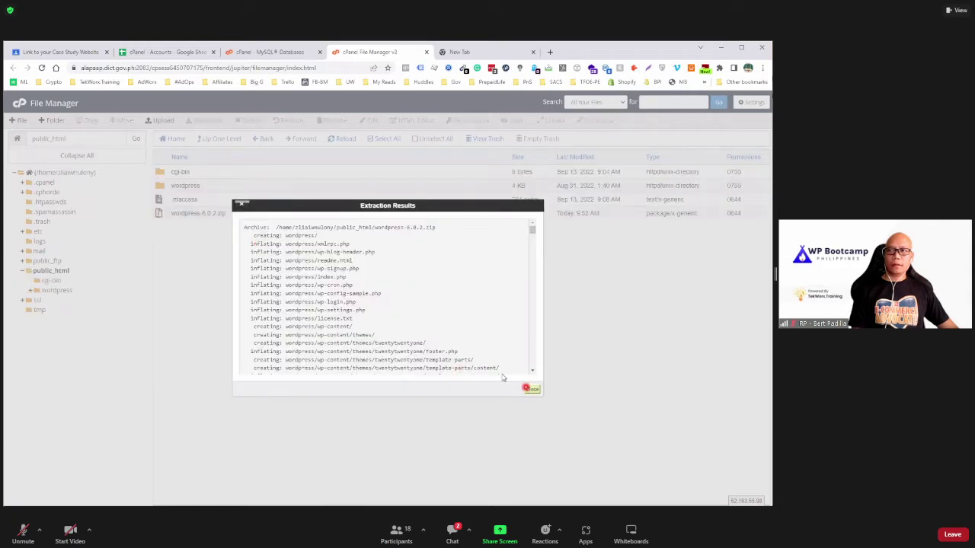
pyautogui.click(527, 388)
pyautogui.click(182, 215)
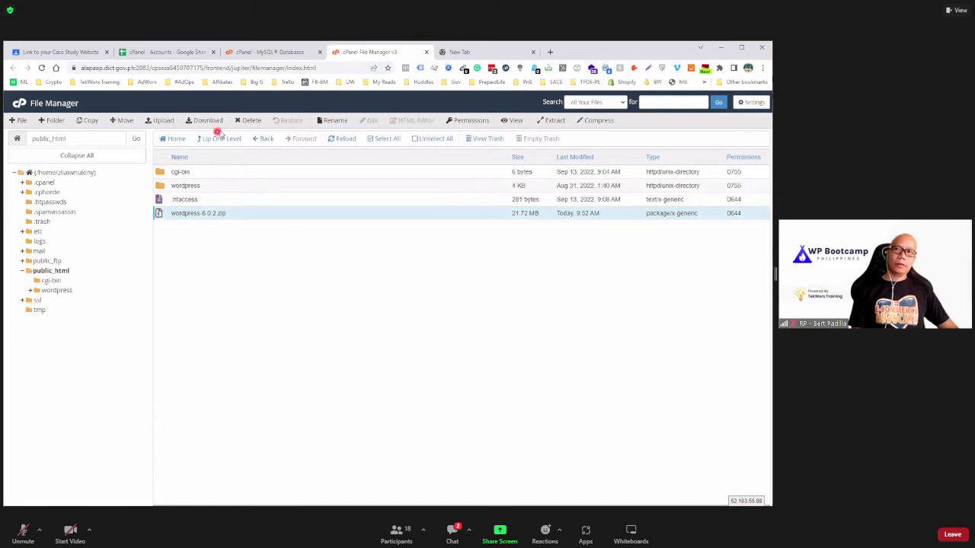
pyautogui.click(250, 121)
pyautogui.click(335, 303)
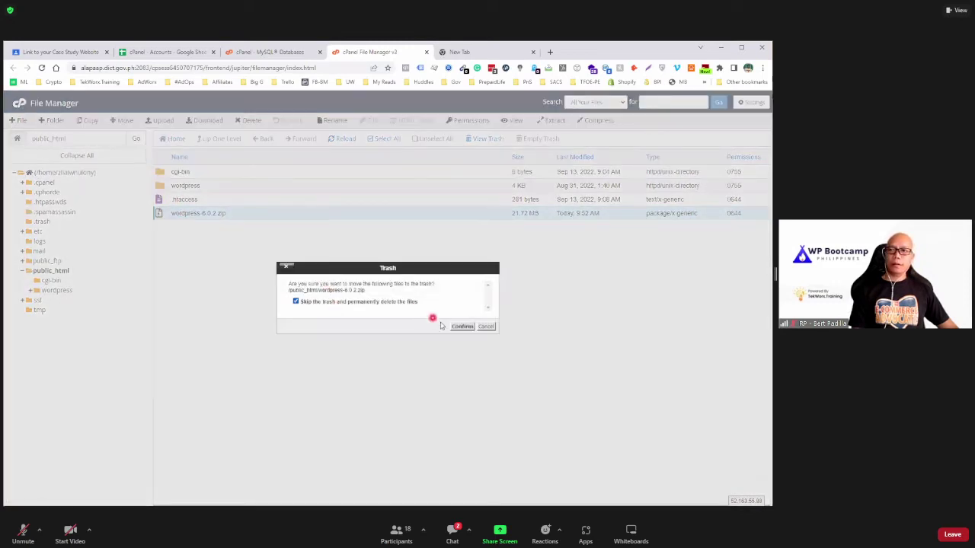
pyautogui.click(461, 326)
# Step: Move all files from the wordpress folder up into public_html
pyautogui.doubleClick(183, 186)
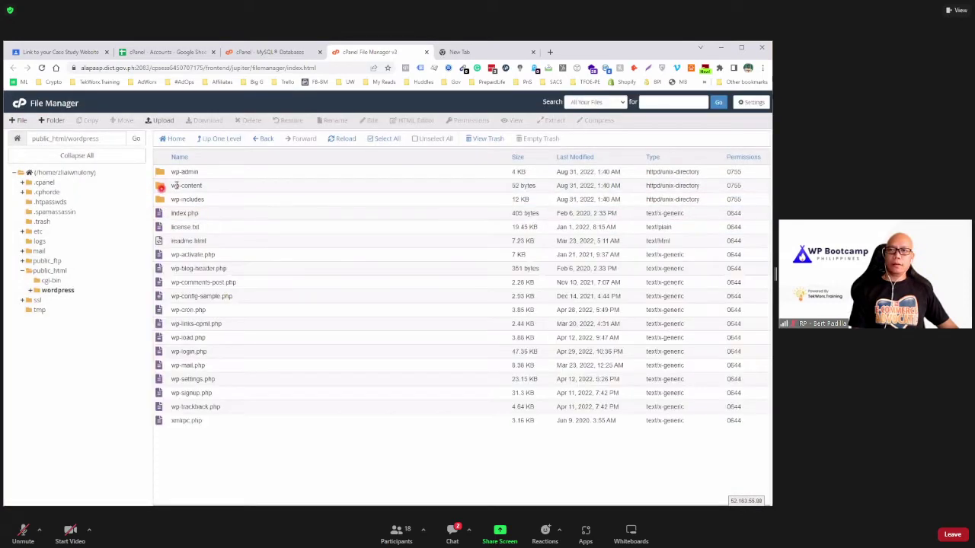
pyautogui.click(383, 139)
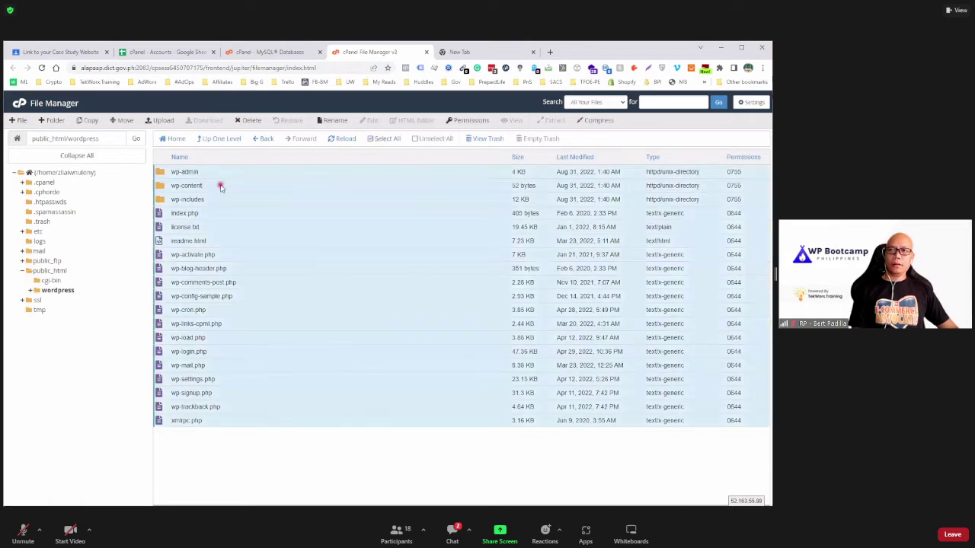
pyautogui.rightClick(220, 187)
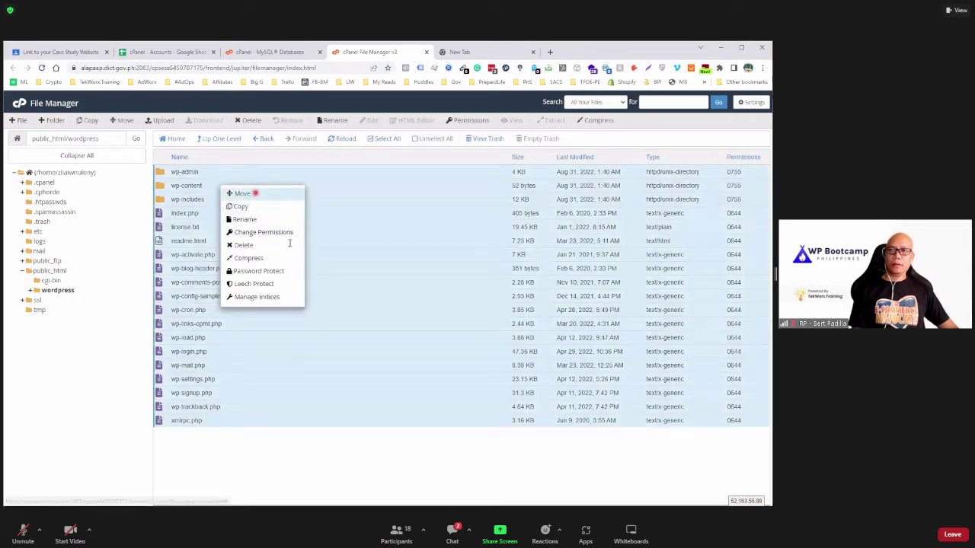
pyautogui.click(255, 193)
pyautogui.doubleClick(371, 337)
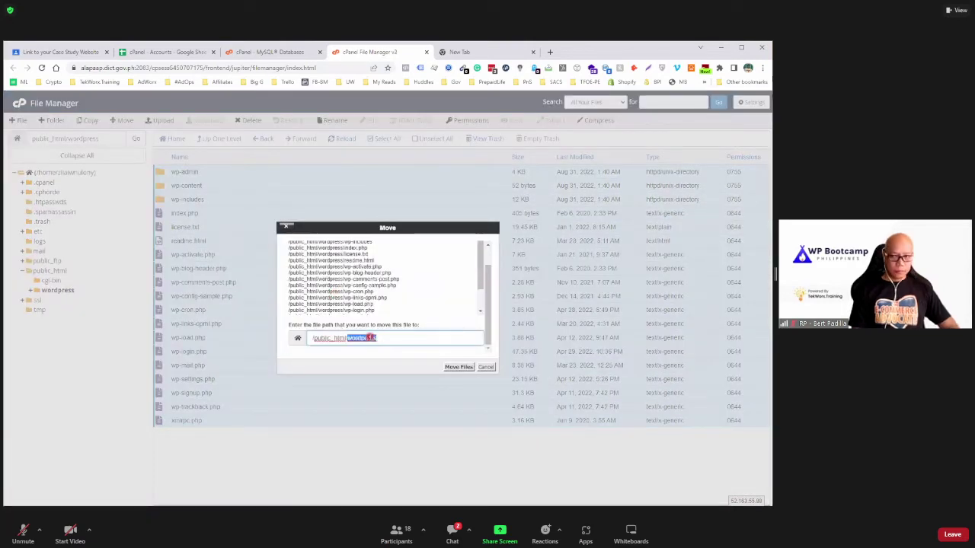
pyautogui.press('BackSpace')
pyautogui.click(459, 367)
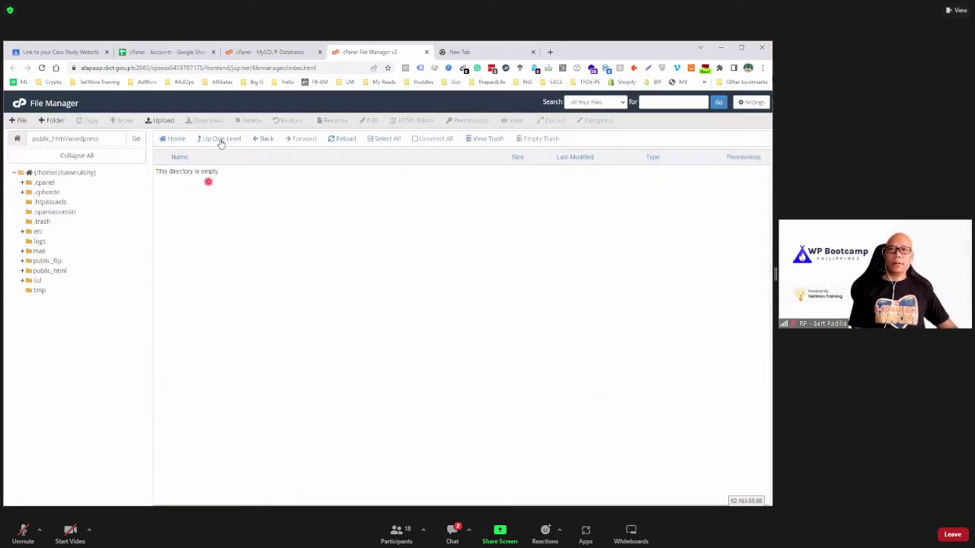
# Step: Permanently delete the now-empty wordpress folder, skipping the trash
pyautogui.click(220, 140)
pyautogui.rightClick(163, 185)
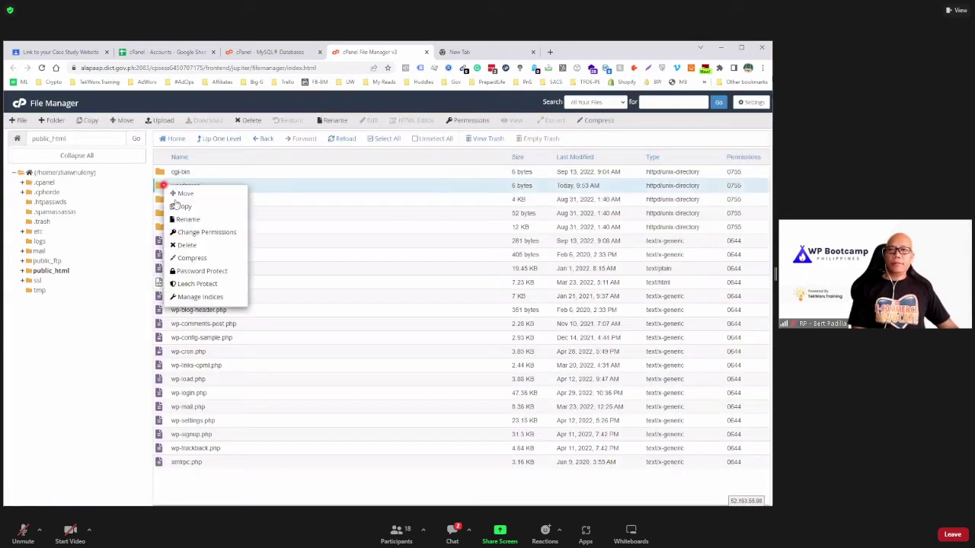
pyautogui.click(188, 244)
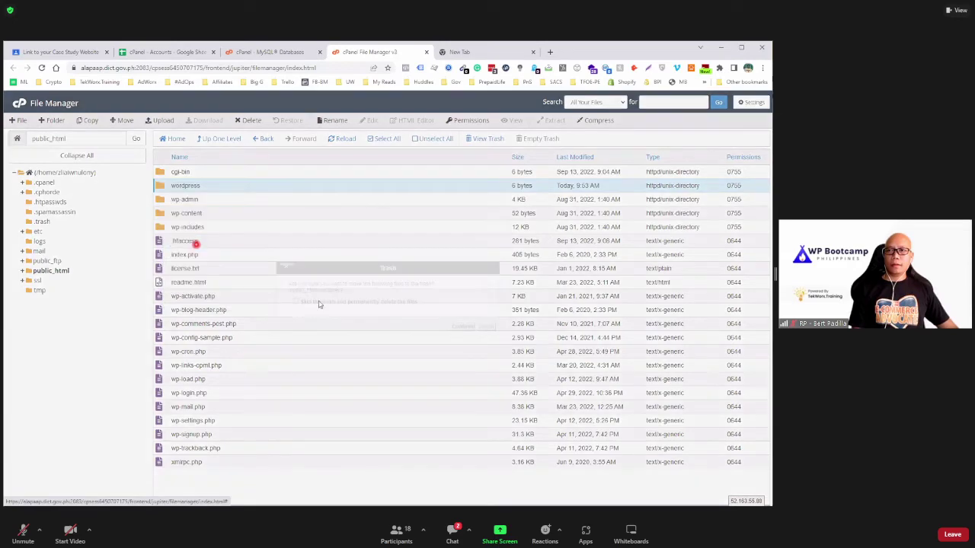
pyautogui.click(296, 305)
pyautogui.click(463, 328)
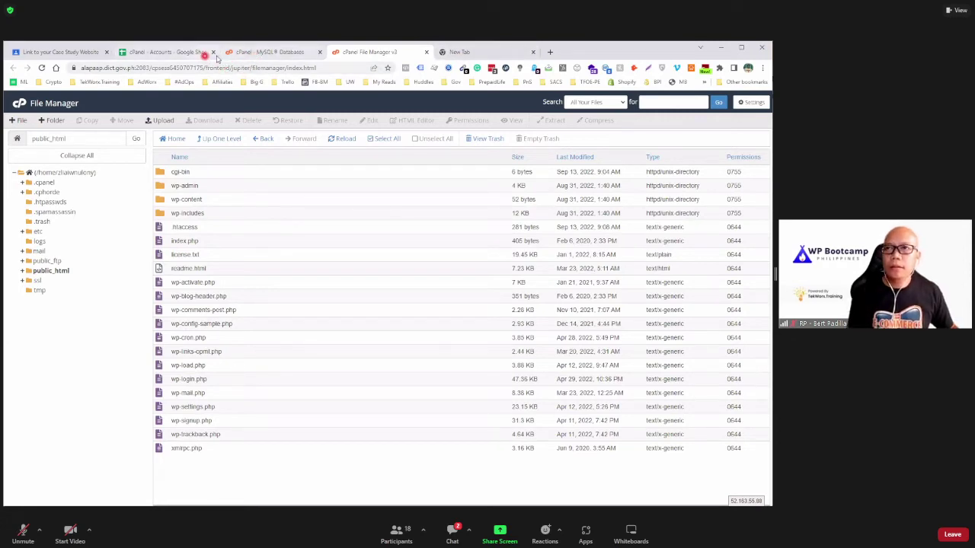
# Step: Open the student's Site URL from the accounts sheet in a new tab, showing a 404 page
pyautogui.click(258, 53)
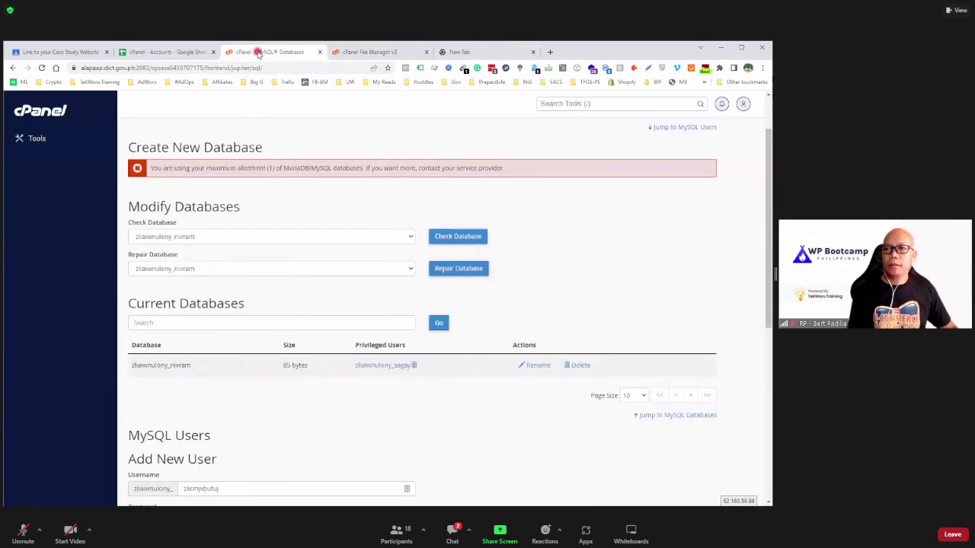
pyautogui.click(188, 53)
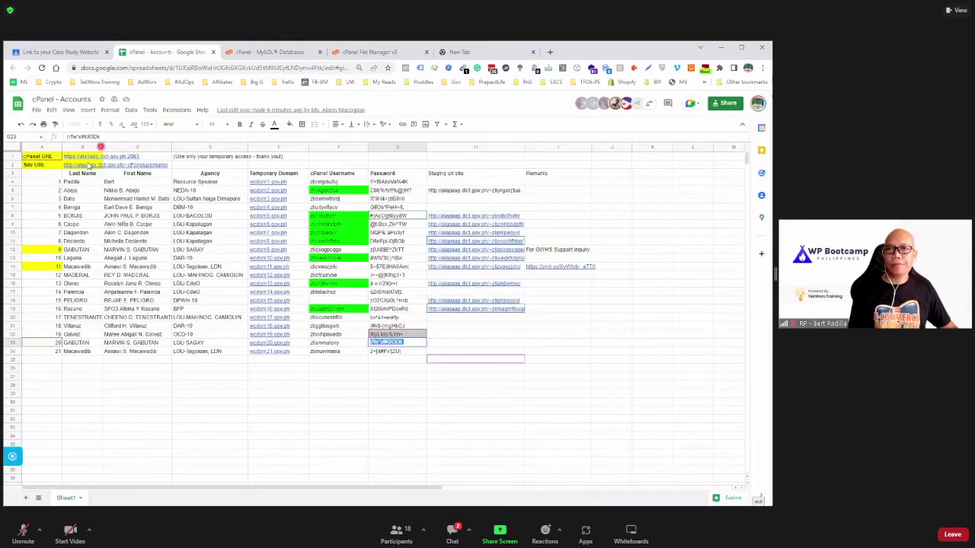
pyautogui.click(81, 164)
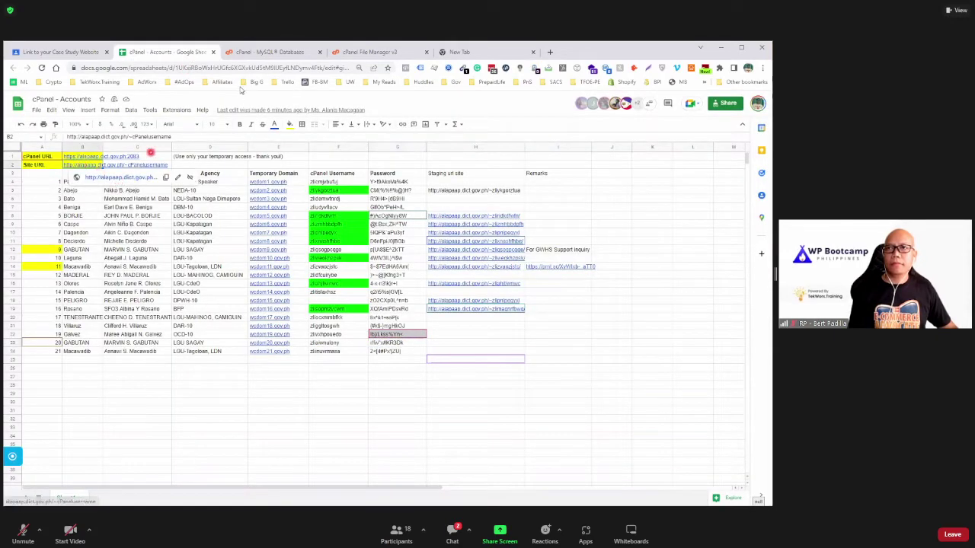
pyautogui.click(116, 181)
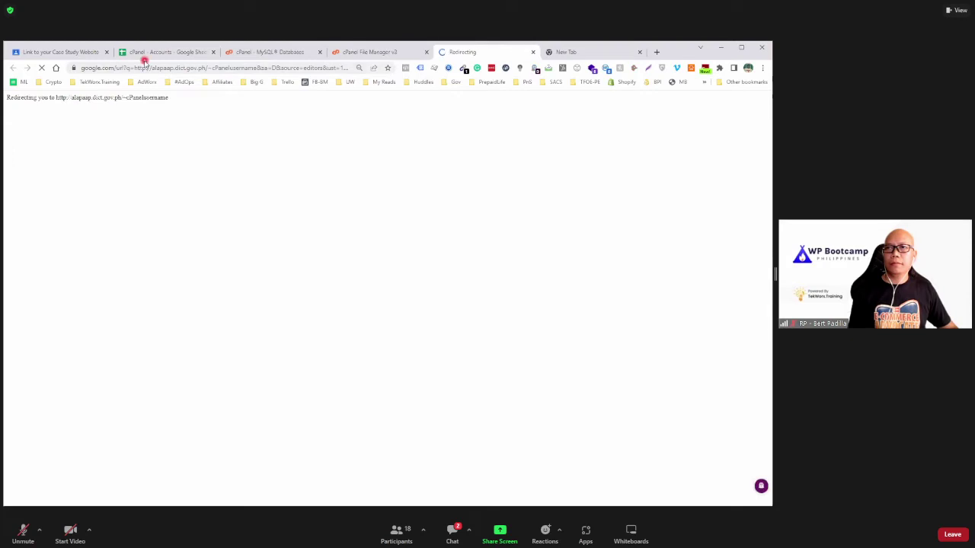
pyautogui.click(144, 58)
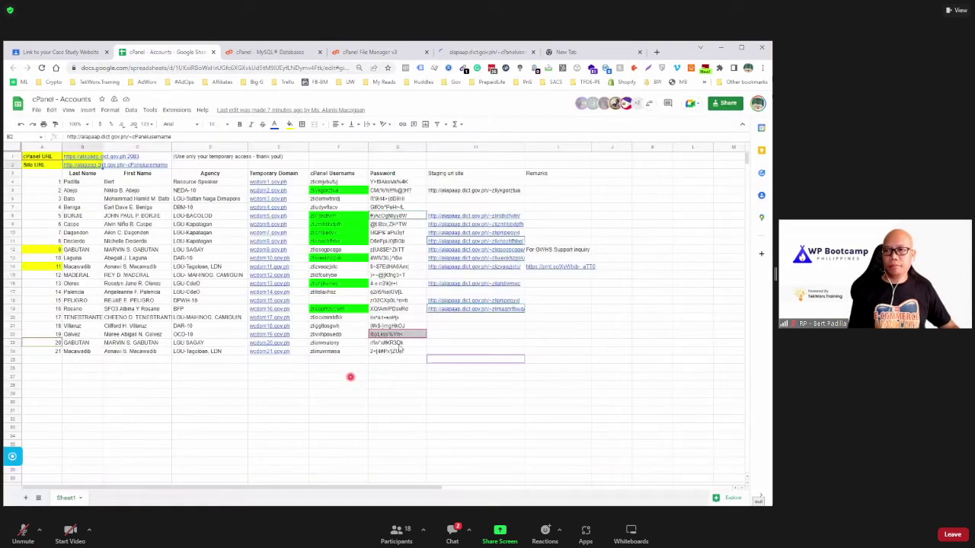
pyautogui.click(405, 345)
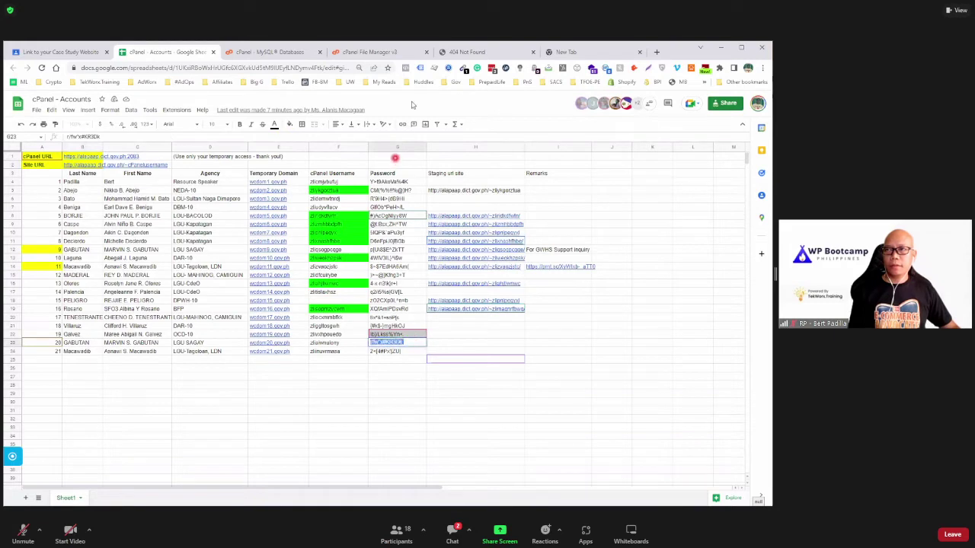
pyautogui.click(445, 55)
# Step: Paste the copied value over the cPanelusername placeholder, trim the wrong text, and reload
pyautogui.doubleClick(198, 69)
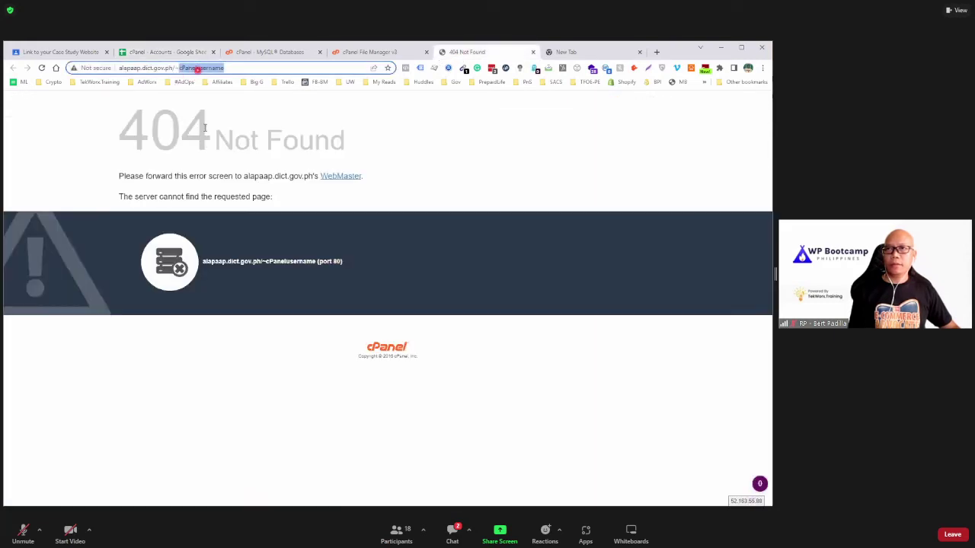
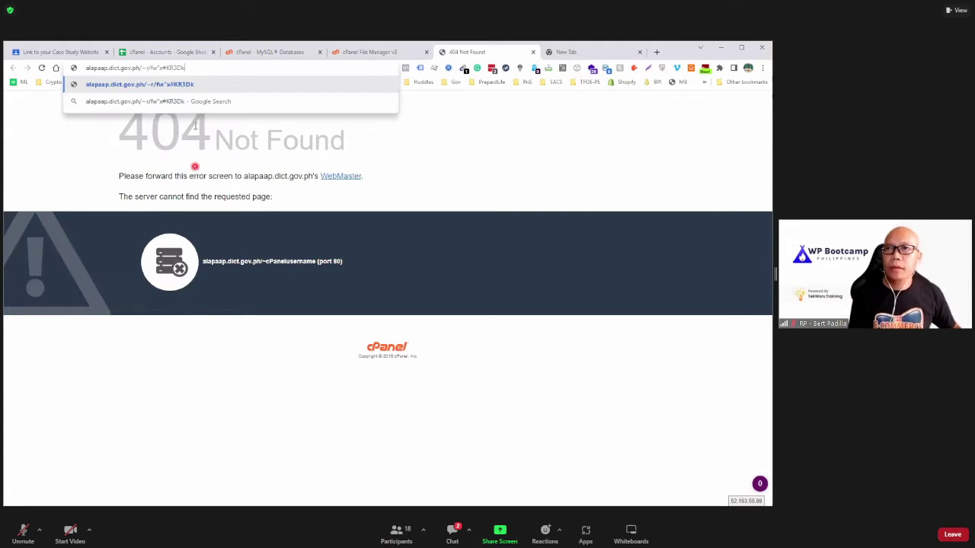
pyautogui.click(164, 52)
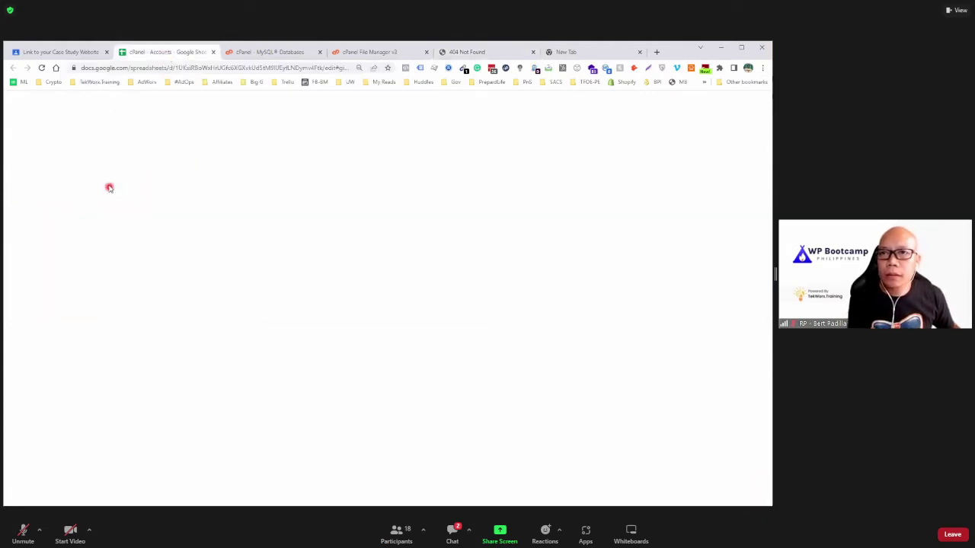
pyautogui.moveTo(84, 167)
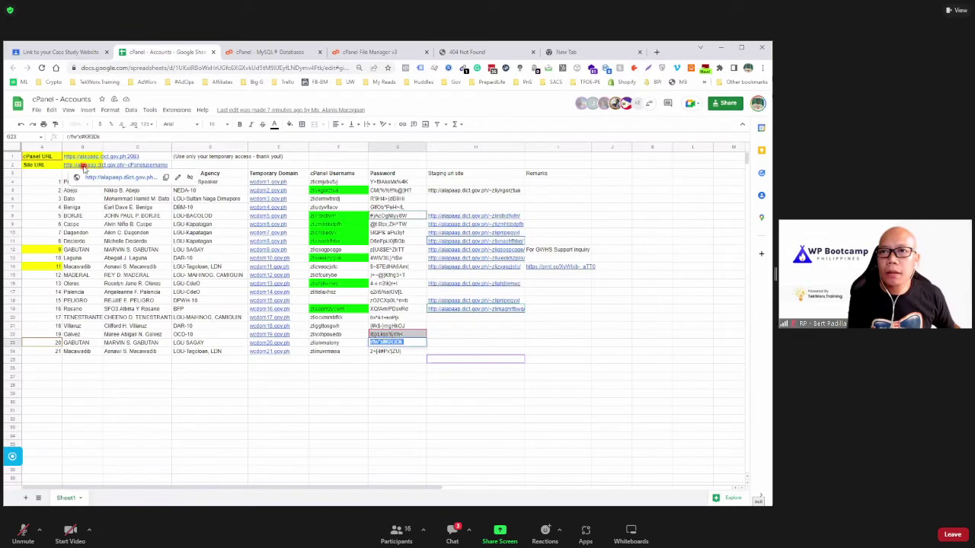
pyautogui.click(457, 52)
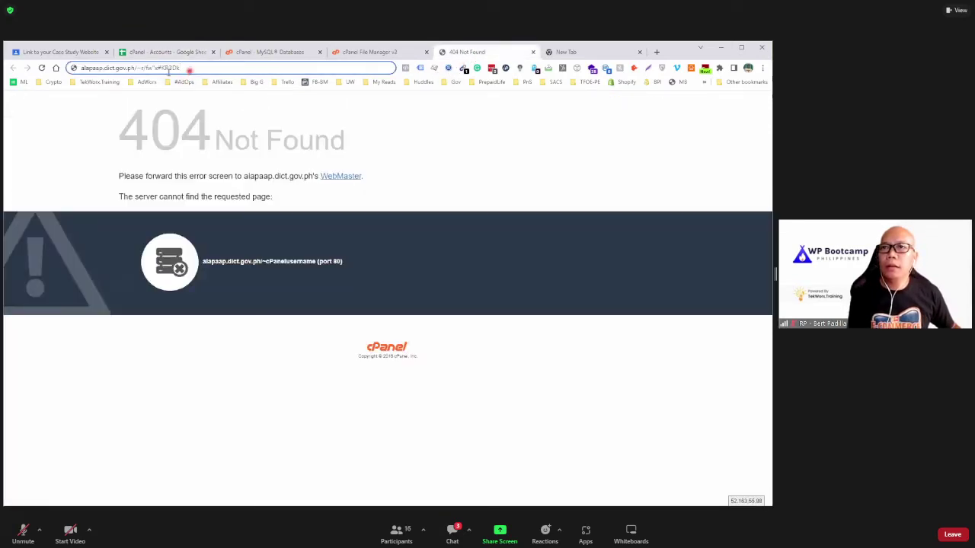
pyautogui.moveTo(189, 70); pyautogui.dragTo(153, 72)
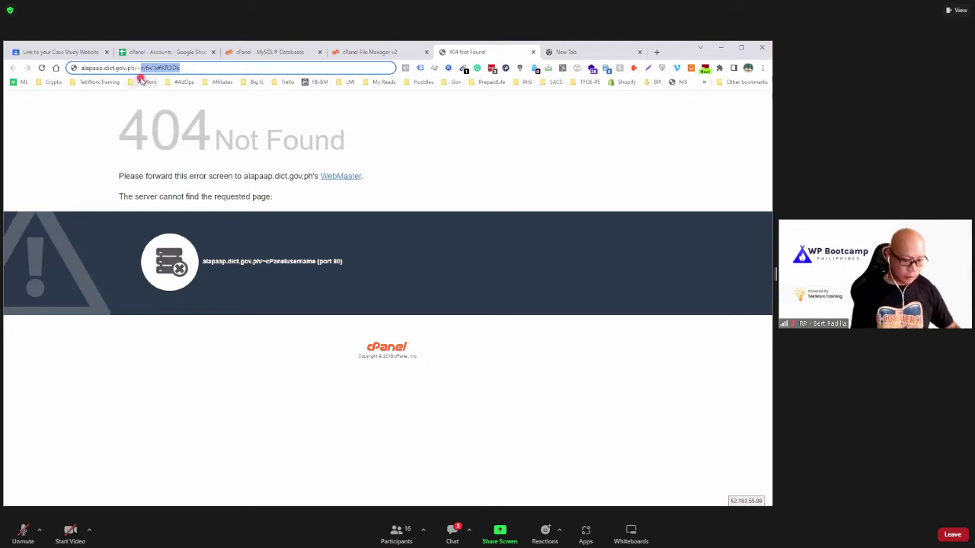
pyautogui.press('BackSpace')
pyautogui.press('Return')
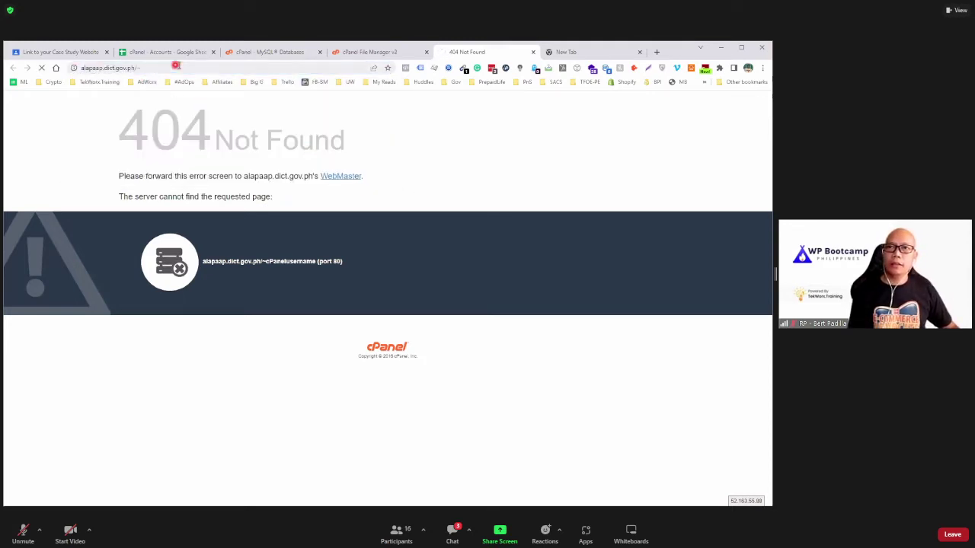
# Step: Paste again after the tilde, then copy the student's cPanel username from cell F23
pyautogui.click(198, 69)
pyautogui.click(198, 69)
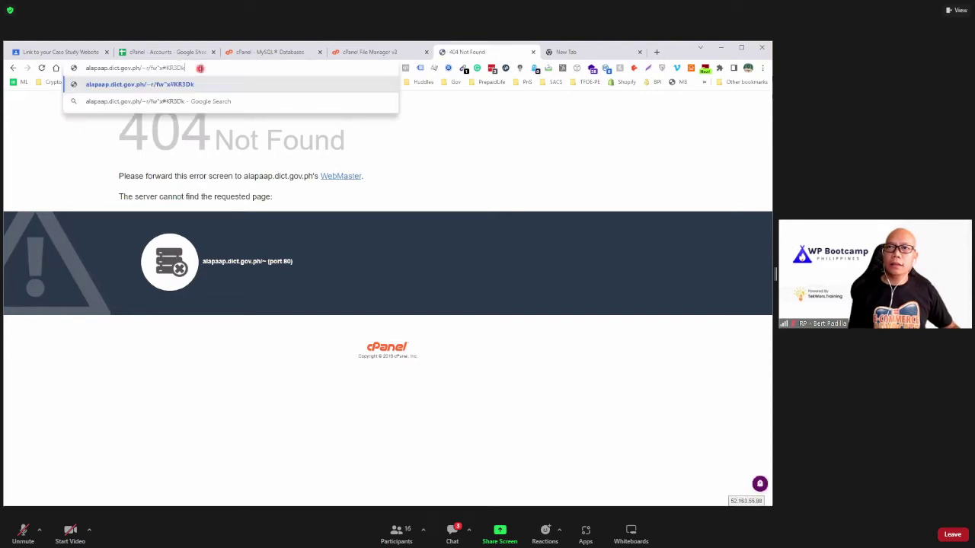
pyautogui.click(183, 53)
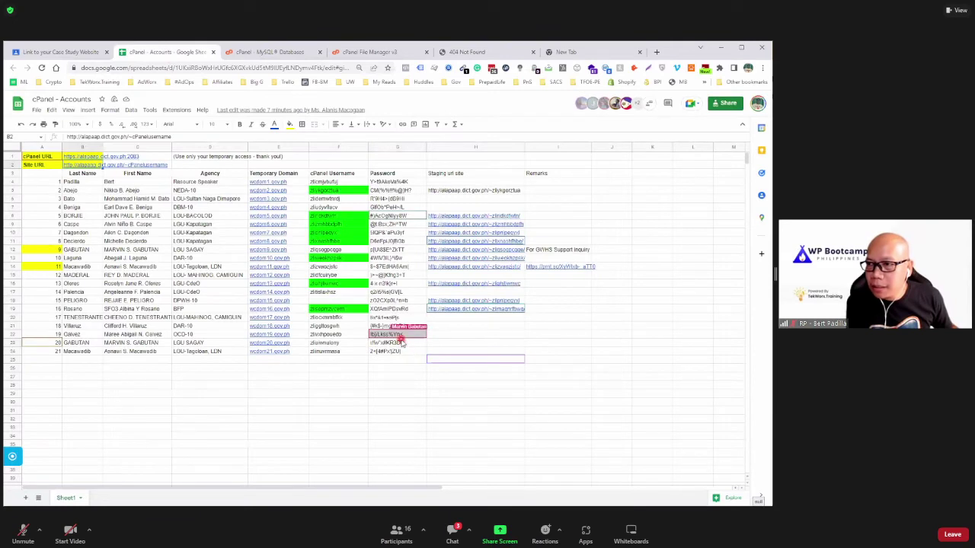
pyautogui.click(341, 343)
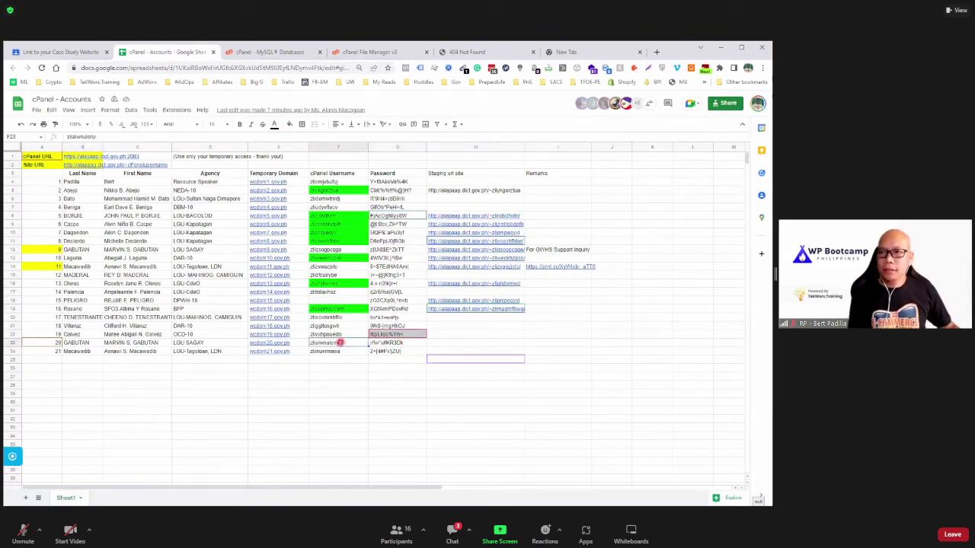
pyautogui.doubleClick(340, 343)
pyautogui.doubleClick(340, 343)
pyautogui.hotkey('ctrl', 'c')
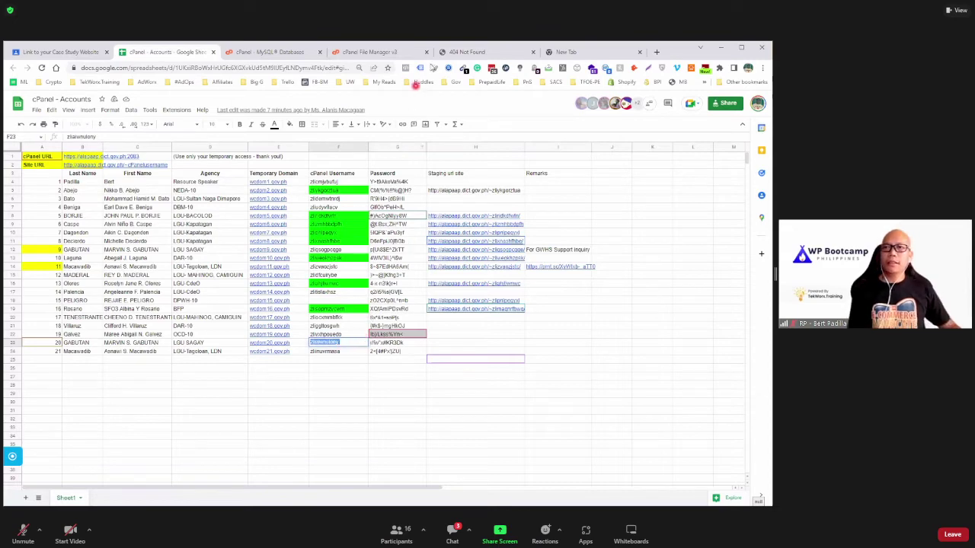
# Step: Replace the wrong address ending with the F23 username and load the site
pyautogui.click(466, 52)
pyautogui.moveTo(140, 67); pyautogui.dragTo(180, 67)
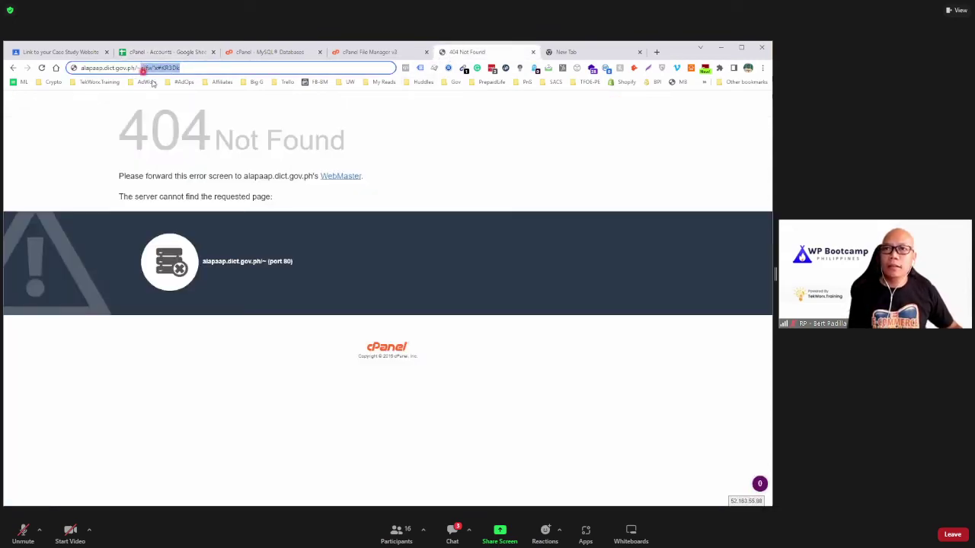
pyautogui.press('BackSpace')
pyautogui.hotkey('ctrl', 'v')
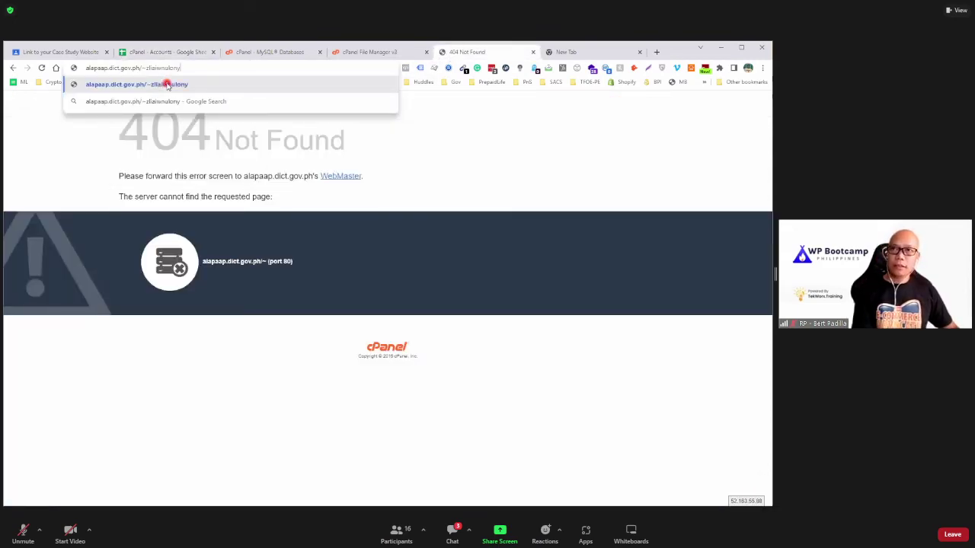
pyautogui.press('Return')
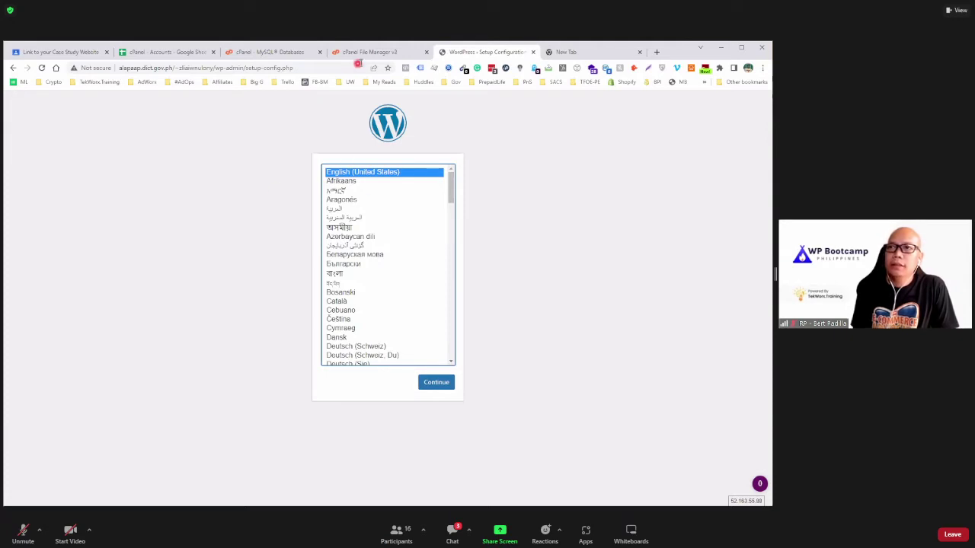
# Step: Check the File Manager and accounts spreadsheet, then return to the WordPress language-selection page
pyautogui.click(366, 52)
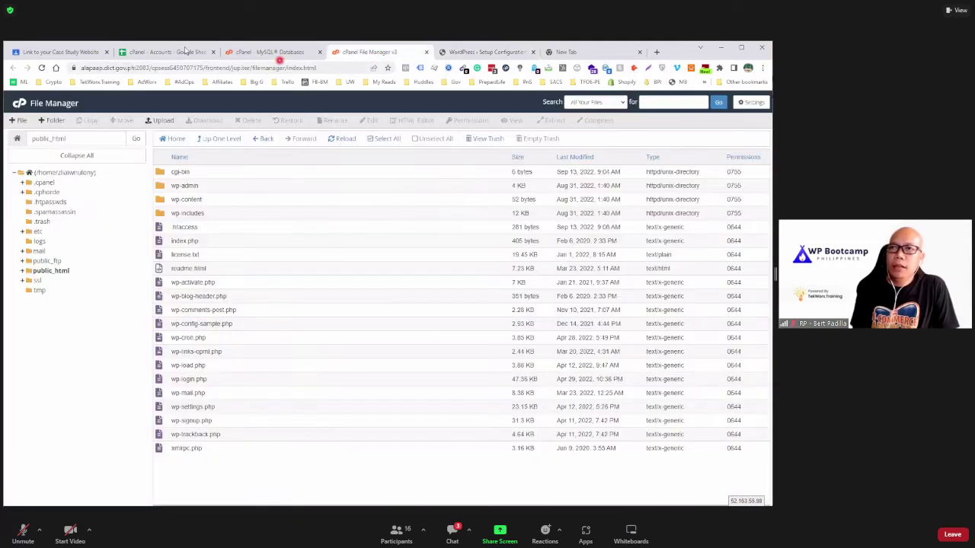
pyautogui.click(180, 53)
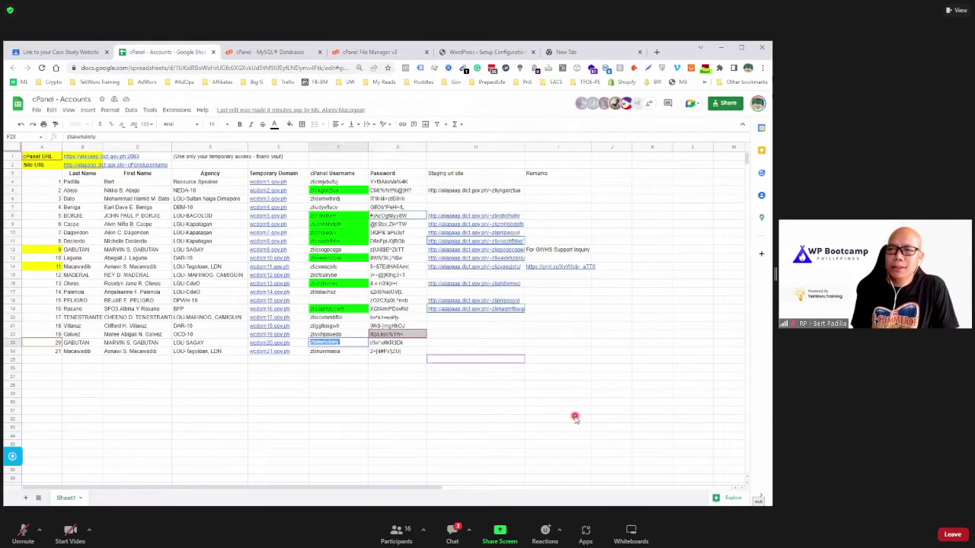
pyautogui.click(575, 418)
pyautogui.click(660, 421)
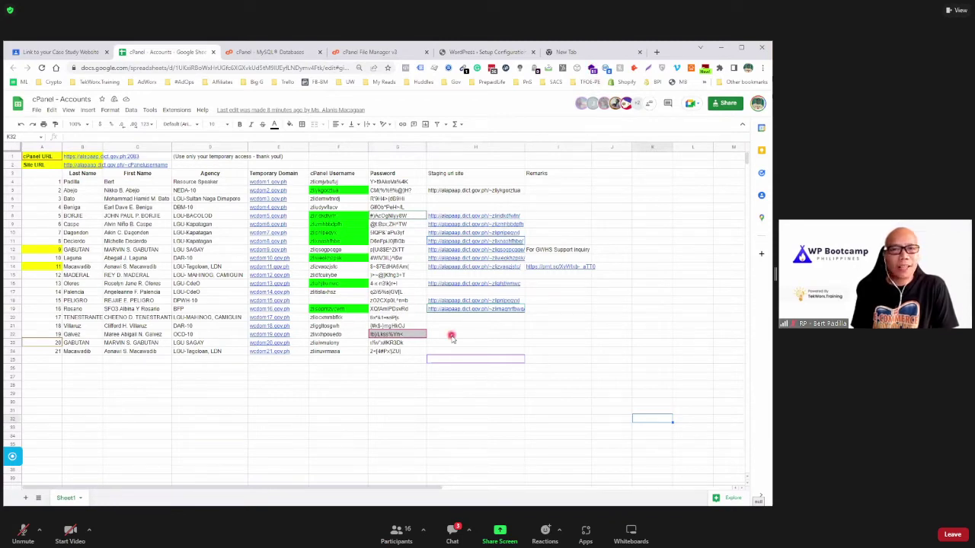
pyautogui.click(689, 453)
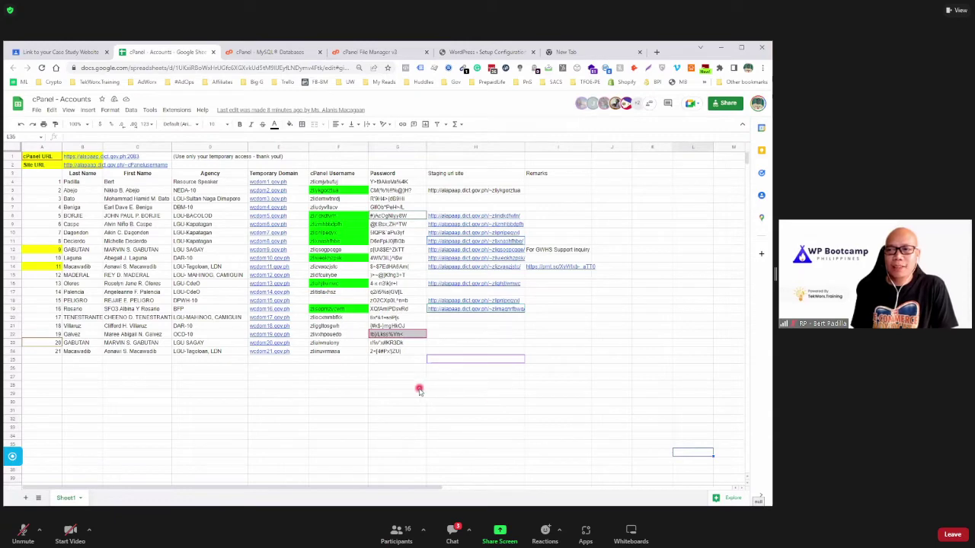
pyautogui.click(392, 51)
pyautogui.click(485, 52)
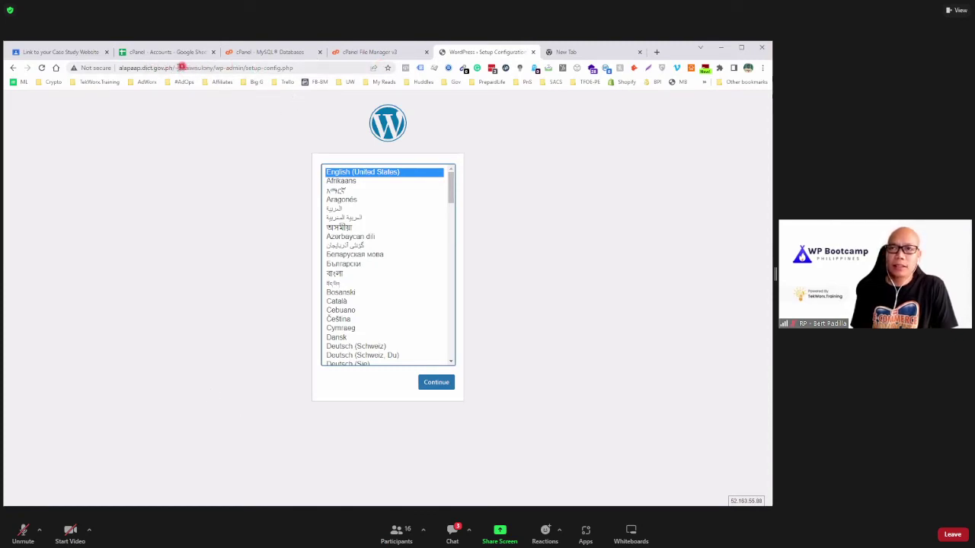
# Step: Strip wp-admin/setup-config.php from the address and load the site root
pyautogui.click(176, 67)
pyautogui.click(178, 123)
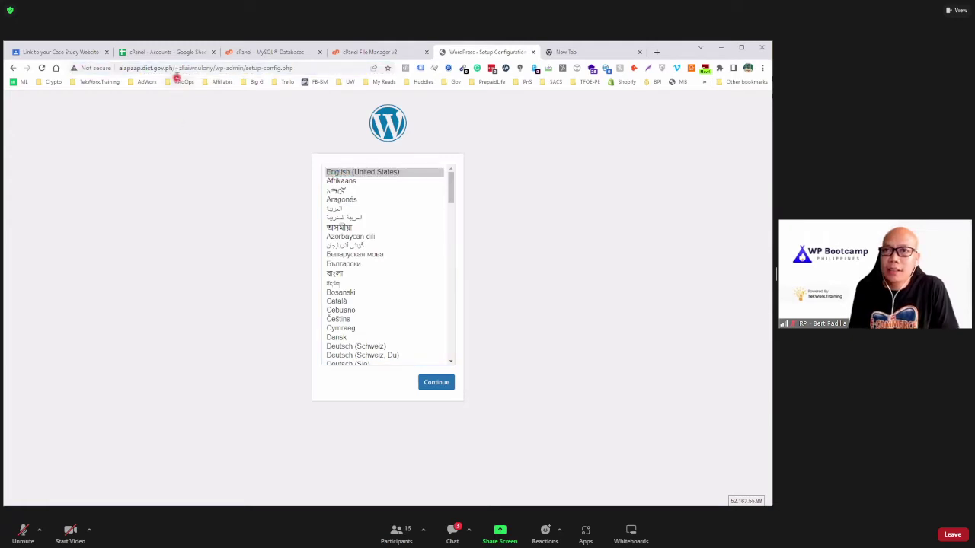
pyautogui.click(175, 68)
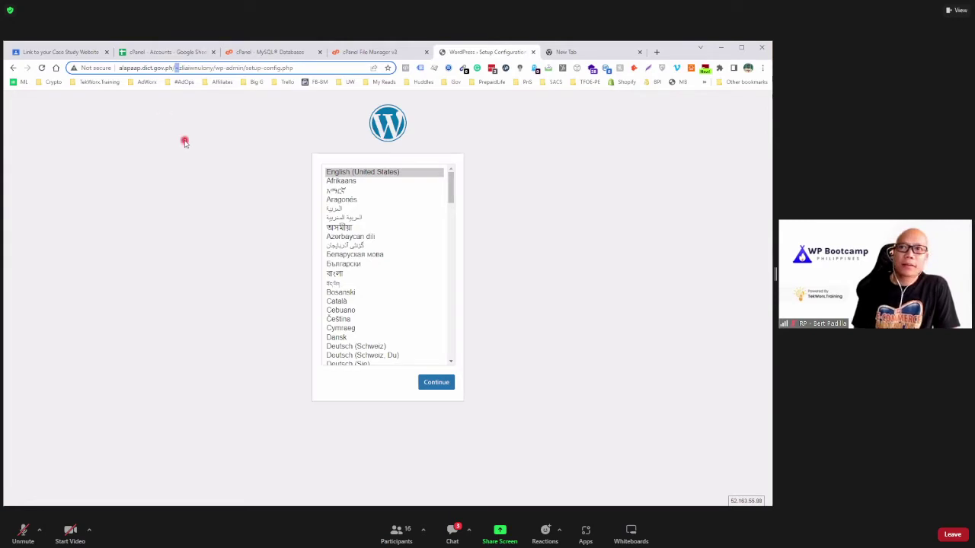
pyautogui.click(185, 142)
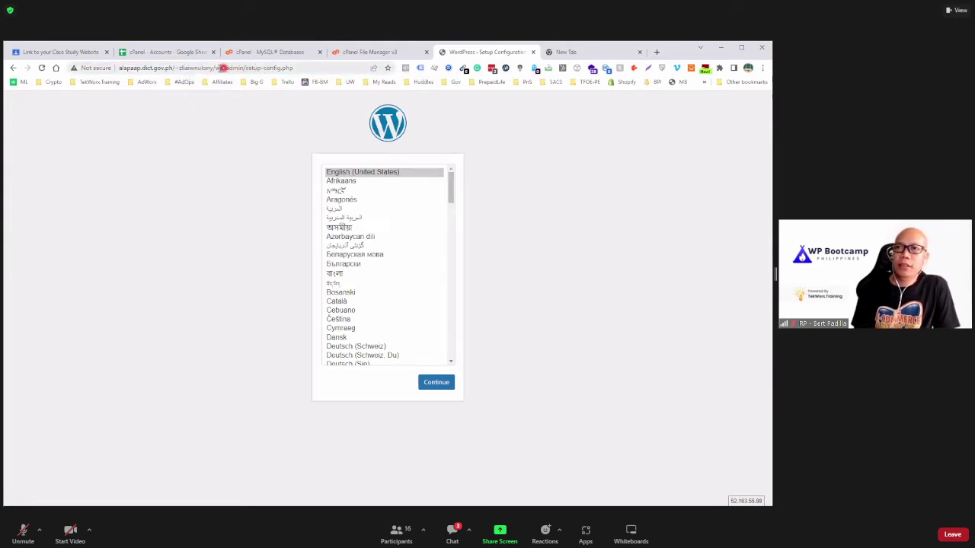
pyautogui.moveTo(215, 67); pyautogui.dragTo(309, 68)
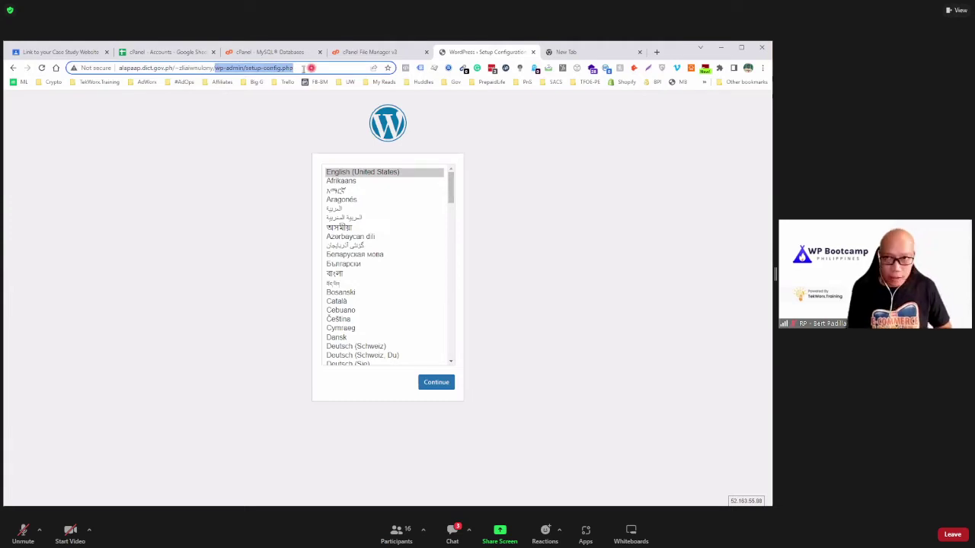
pyautogui.press('BackSpace')
pyautogui.click(147, 67)
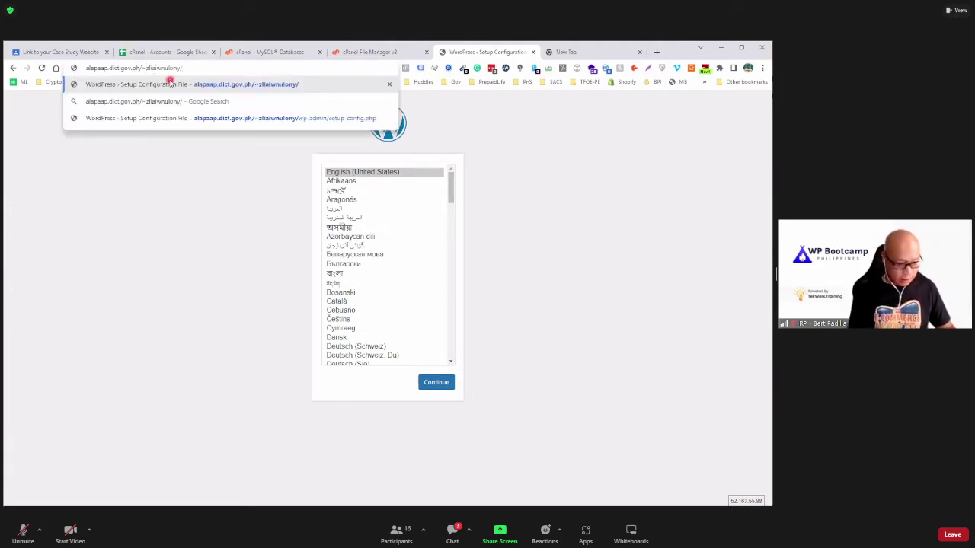
pyautogui.click(171, 83)
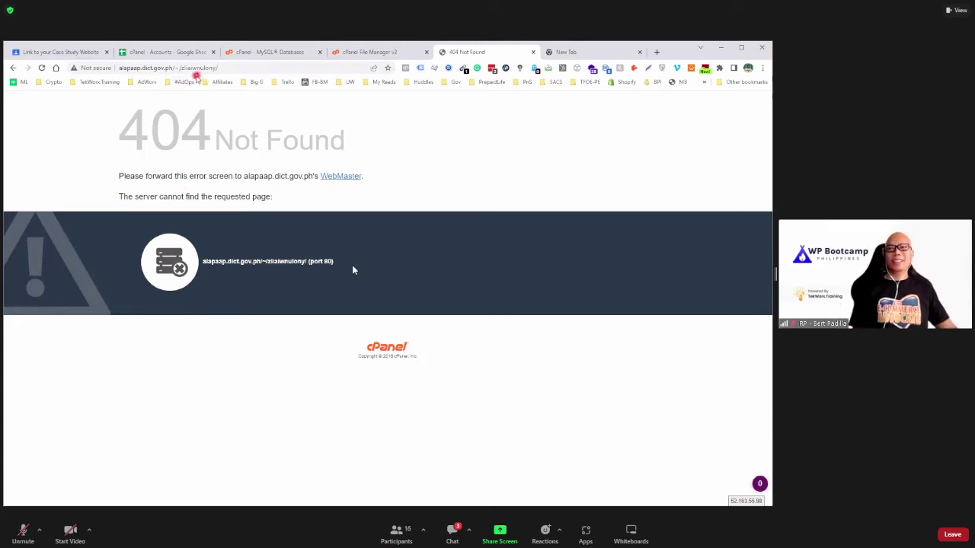
# Step: Replace the account folder at the end of the address with the pasted one and reload
pyautogui.click(199, 69)
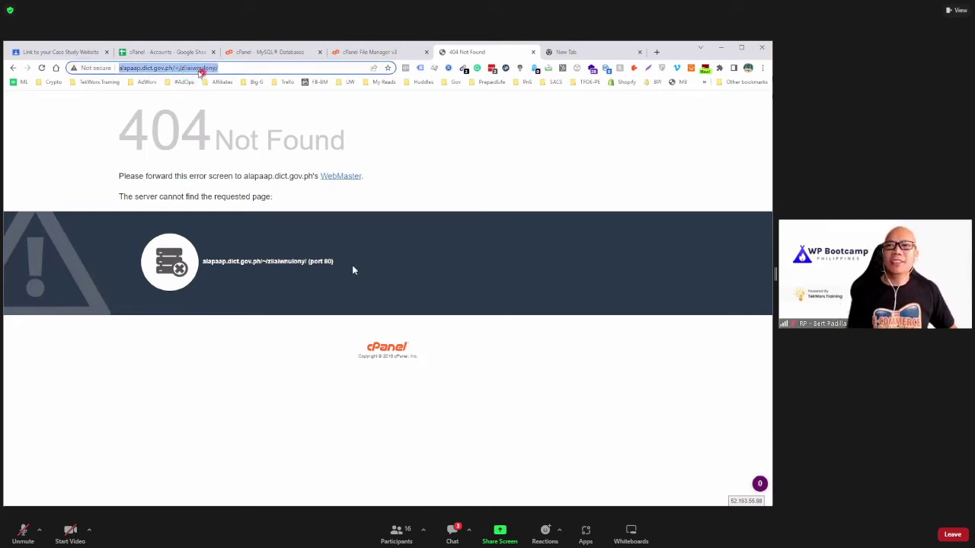
pyautogui.click(193, 68)
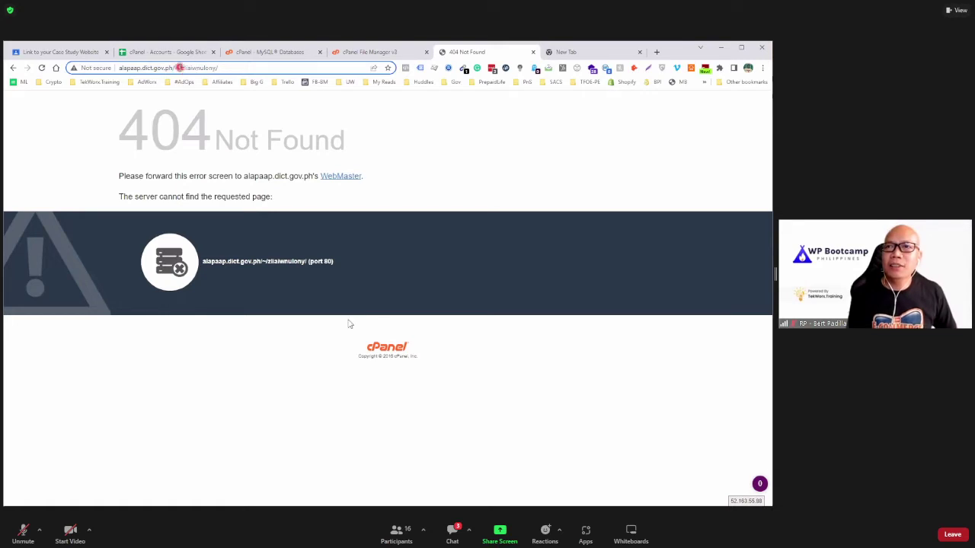
pyautogui.moveTo(180, 67); pyautogui.dragTo(232, 65)
pyautogui.hotkey('ctrl', 'c')
pyautogui.press('BackSpace')
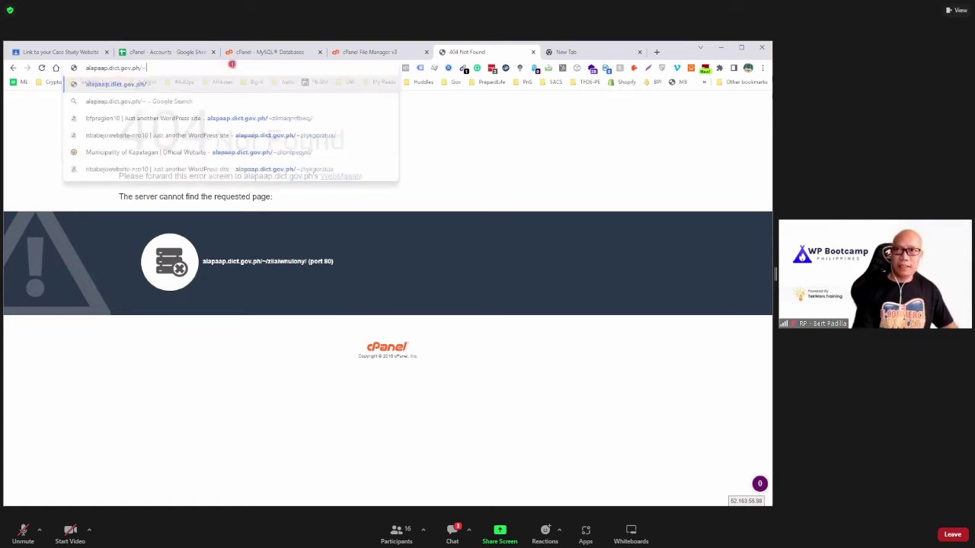
pyautogui.hotkey('ctrl', 'v')
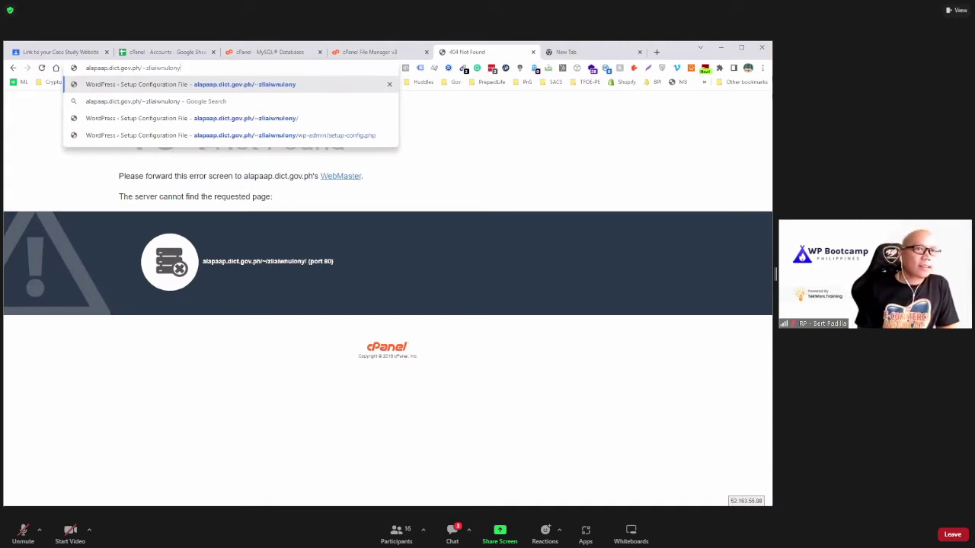
pyautogui.press('Return')
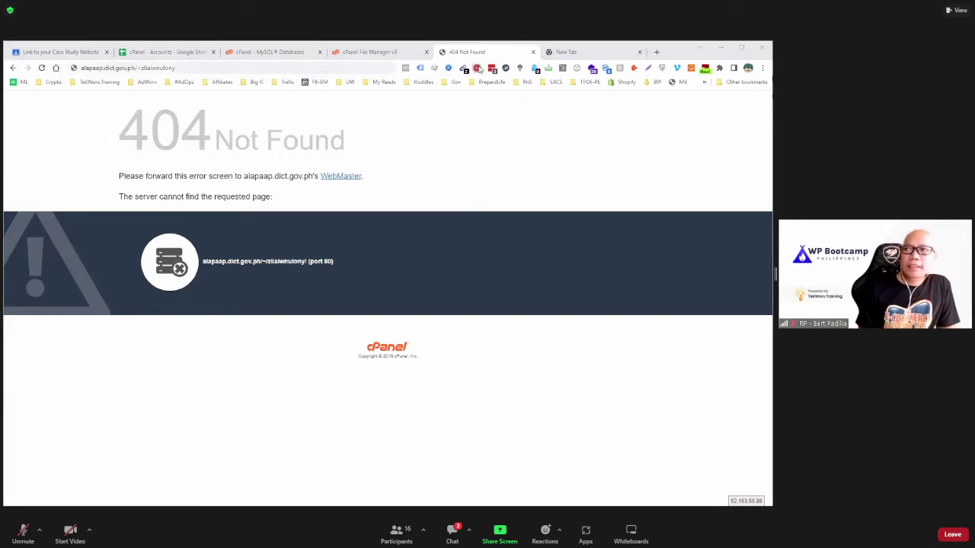
# Step: Close the 404 and empty tabs and scroll down the MySQL Databases page
pyautogui.click(532, 52)
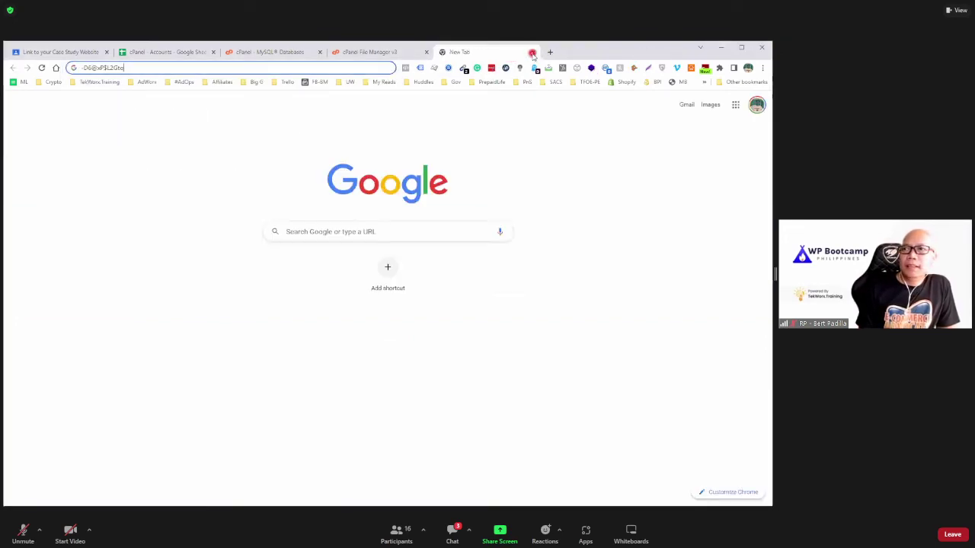
pyautogui.click(531, 52)
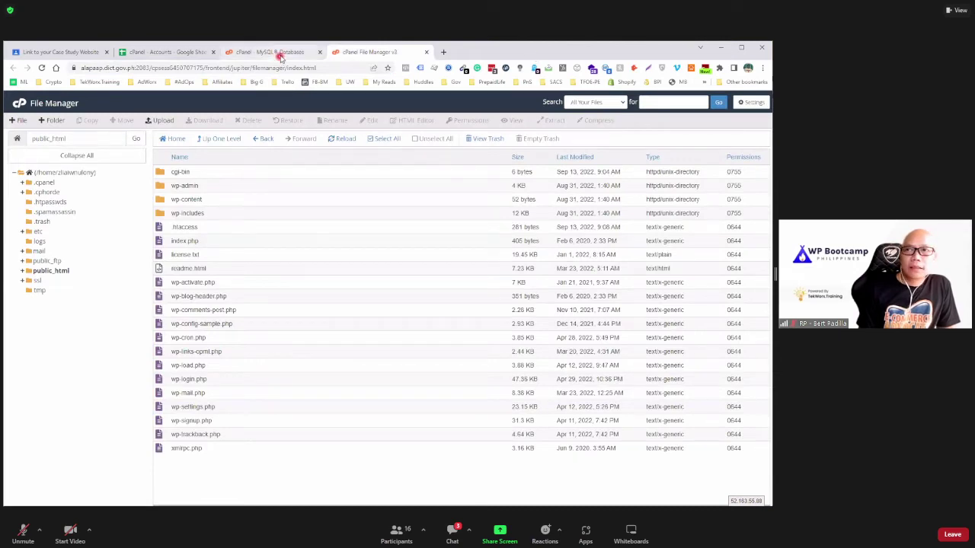
pyautogui.click(278, 52)
pyautogui.scroll(-2, 250, 385)
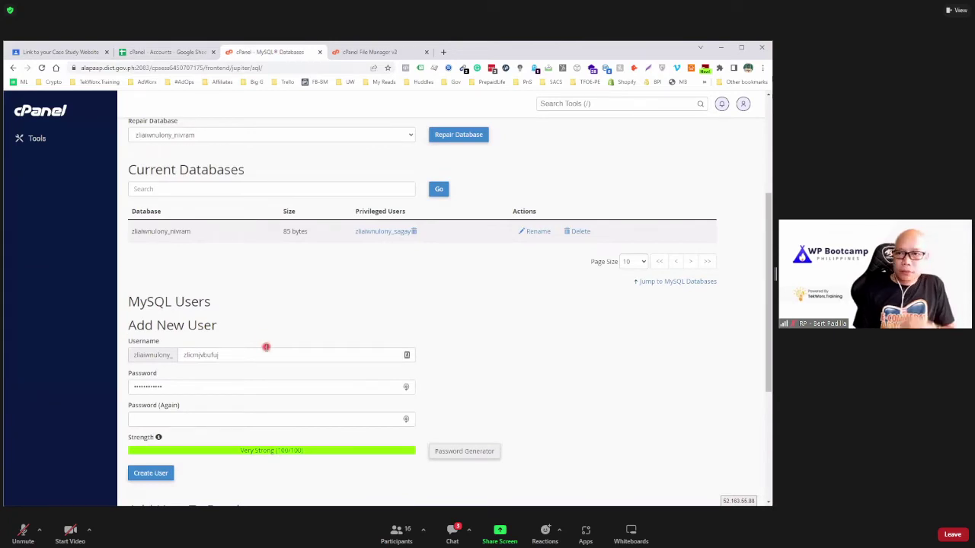
pyautogui.scroll(-2, 263, 354)
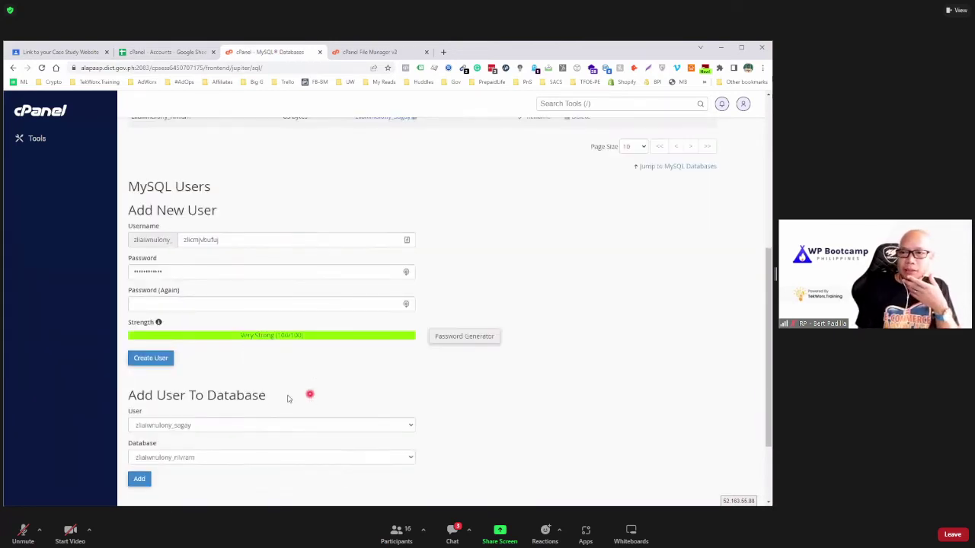
pyautogui.scroll(-2, 287, 398)
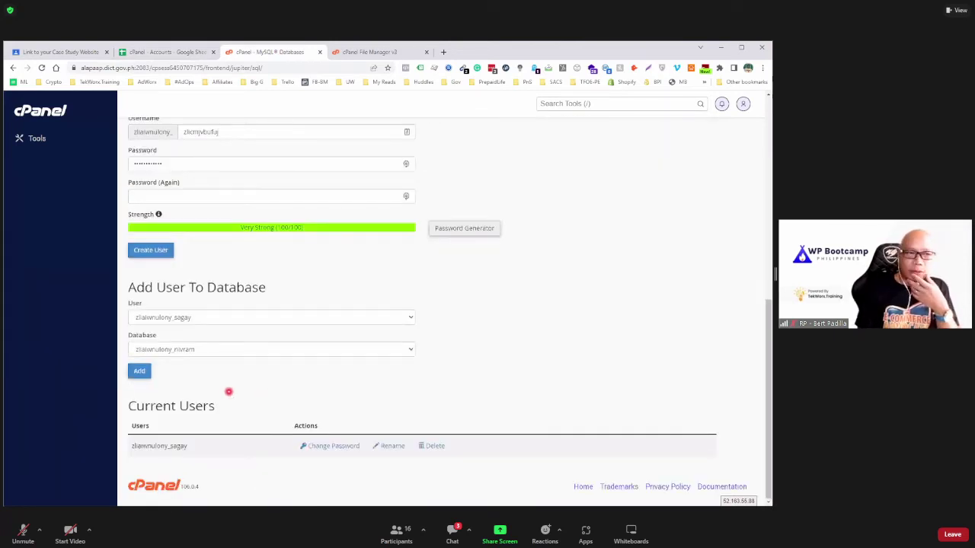
# Step: Review the existing user and database, consult the accounts spreadsheet, then return to MySQL Databases
pyautogui.click(6, 359)
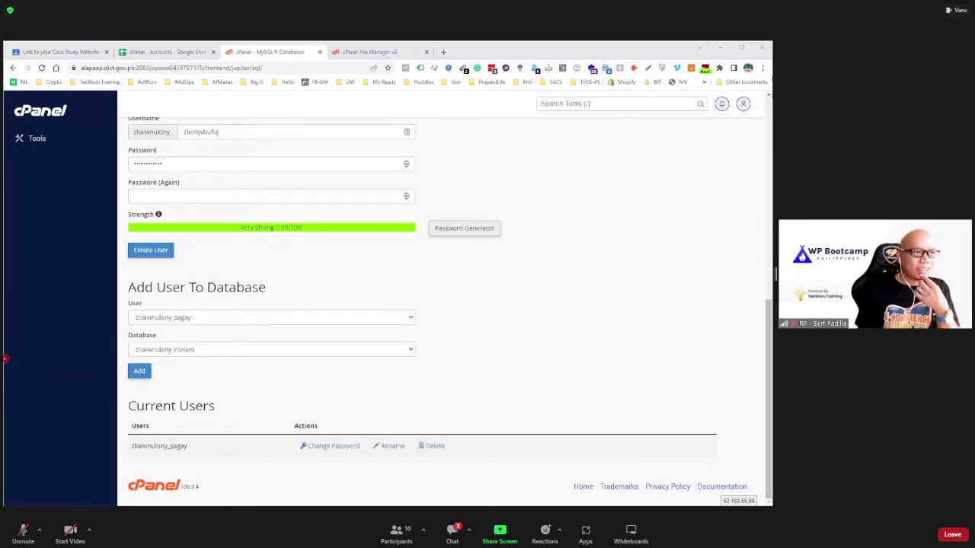
pyautogui.scroll(3, 198, 364)
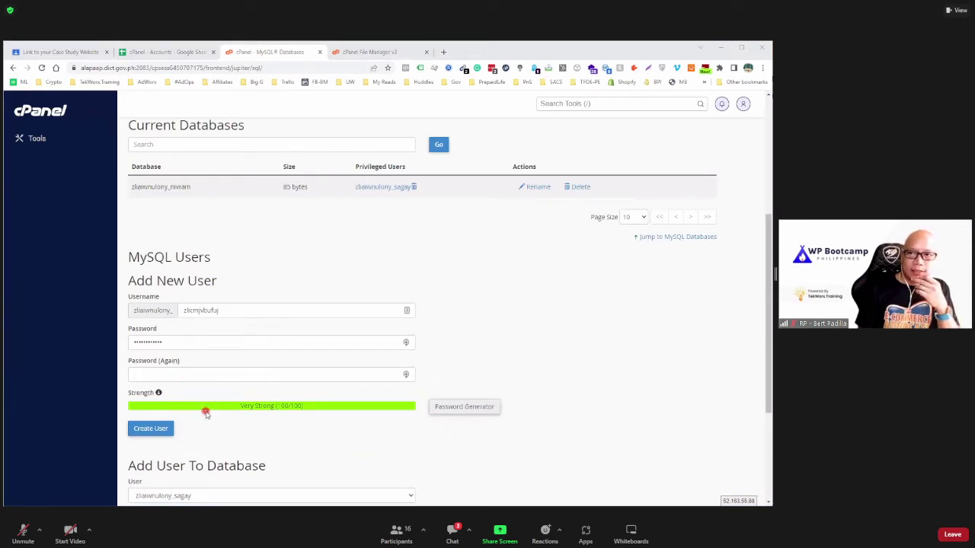
pyautogui.scroll(-3, 205, 415)
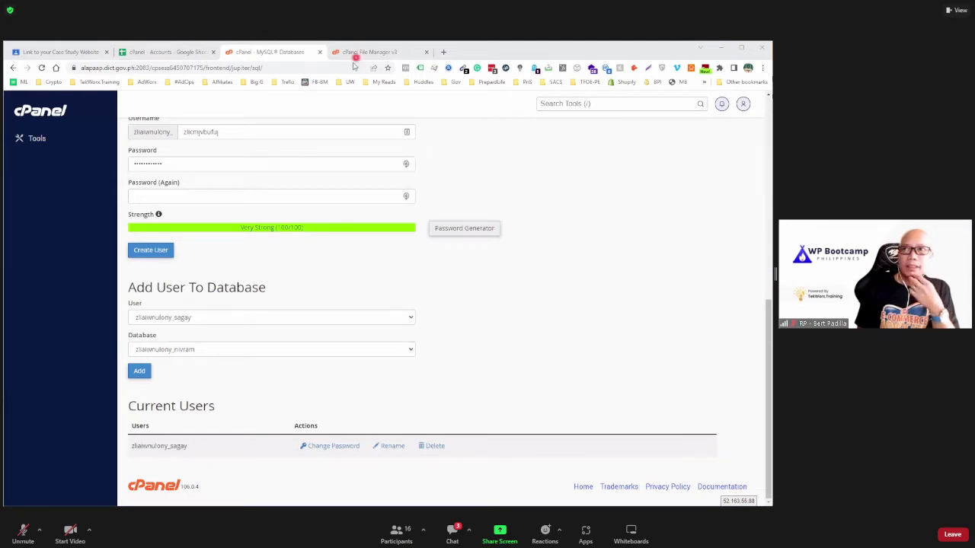
pyautogui.click(183, 52)
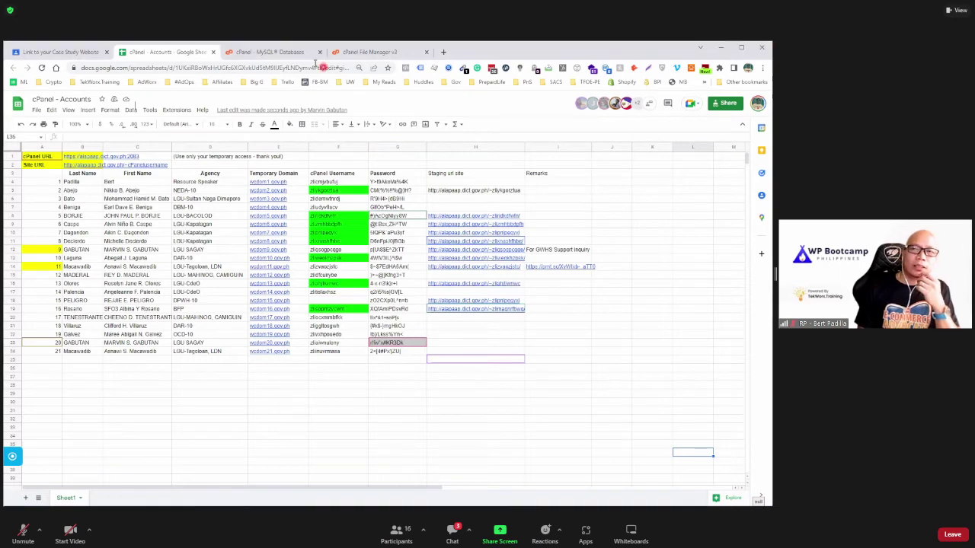
pyautogui.click(288, 53)
# Step: Visit Disk Usage and Backup Wizard from the cPanel home page, then go back to File Manager
pyautogui.scroll(1, 94, 154)
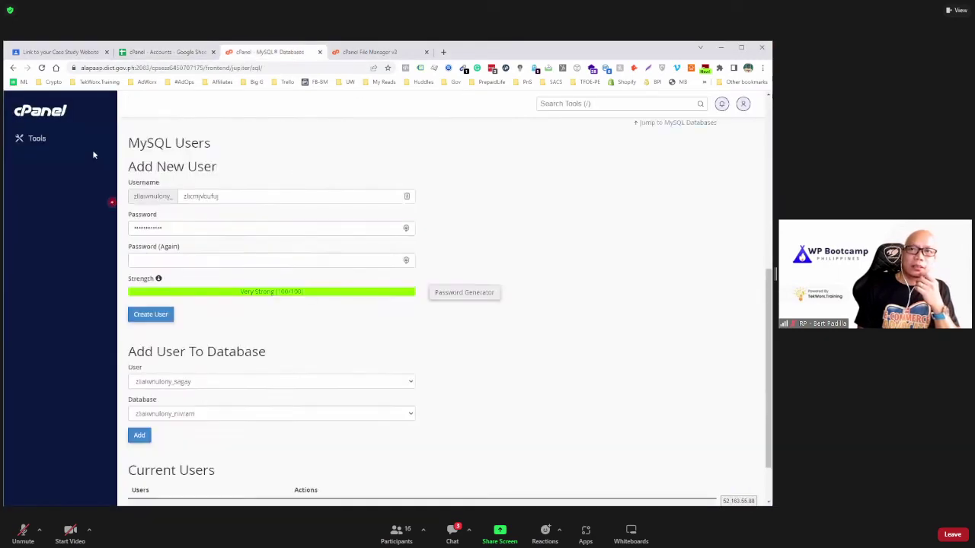
pyautogui.click(62, 109)
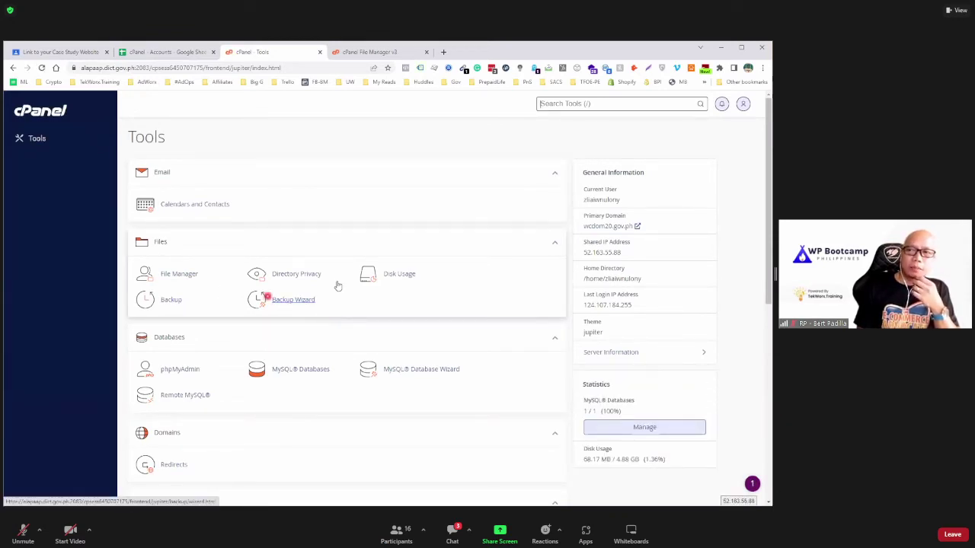
pyautogui.click(406, 279)
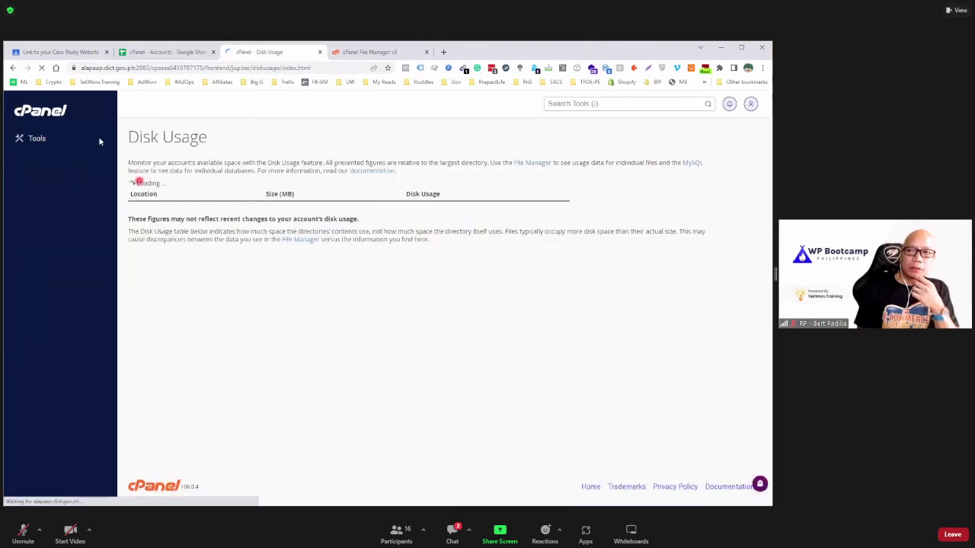
pyautogui.click(15, 68)
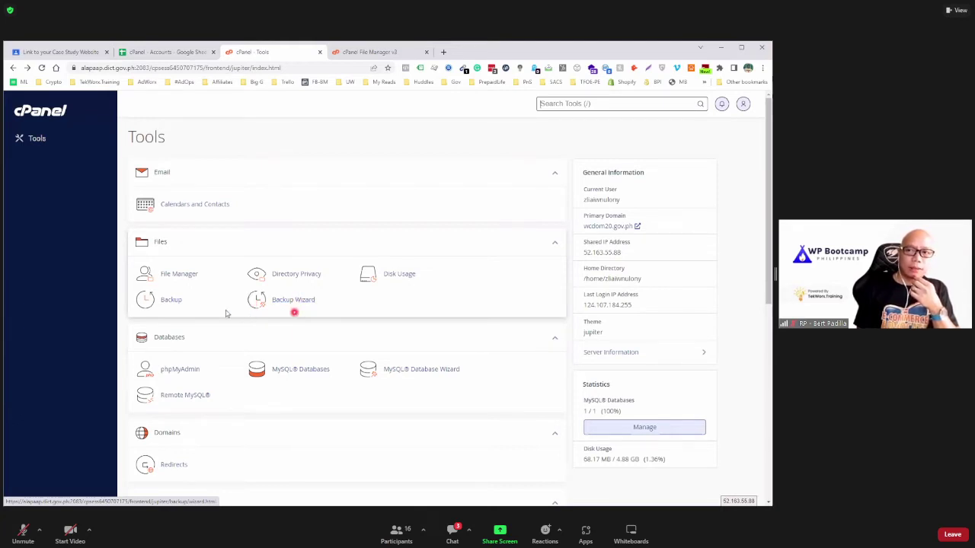
pyautogui.click(274, 303)
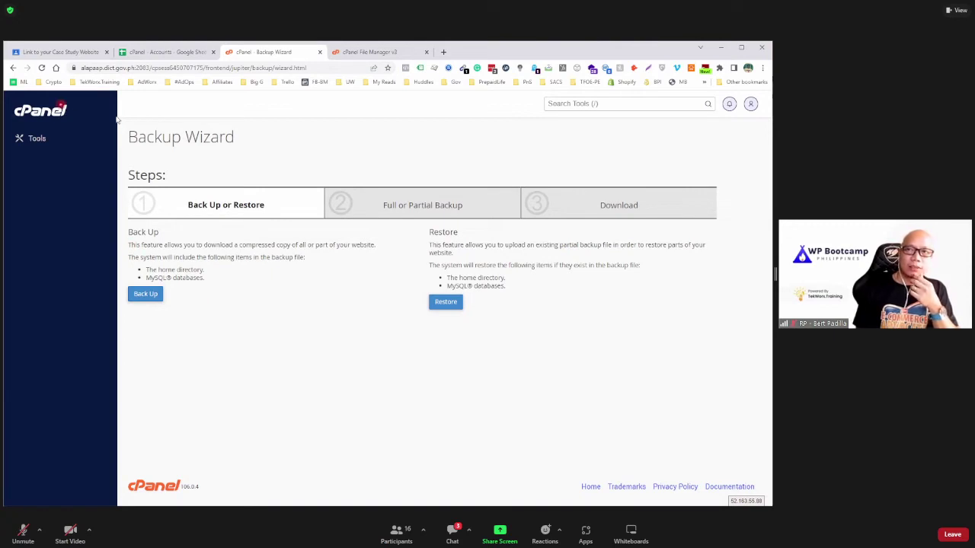
pyautogui.click(59, 113)
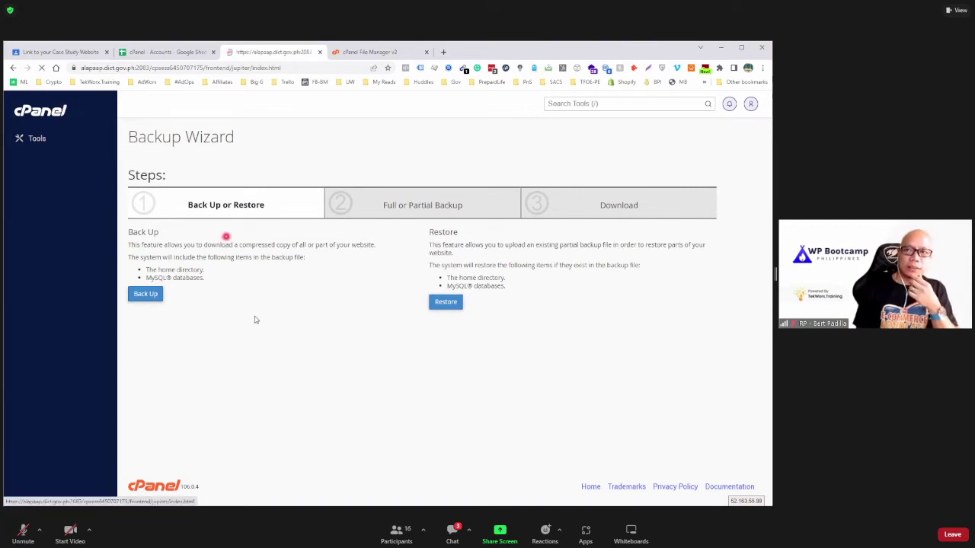
pyautogui.click(357, 53)
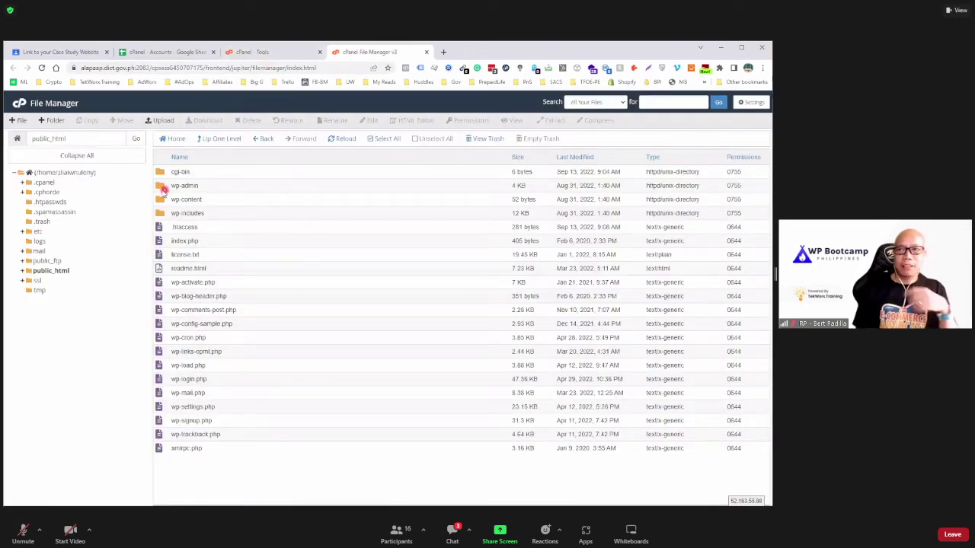
# Step: Select the wp-admin, wp-content and wp-includes folders, then only wp-content
pyautogui.click(161, 188)
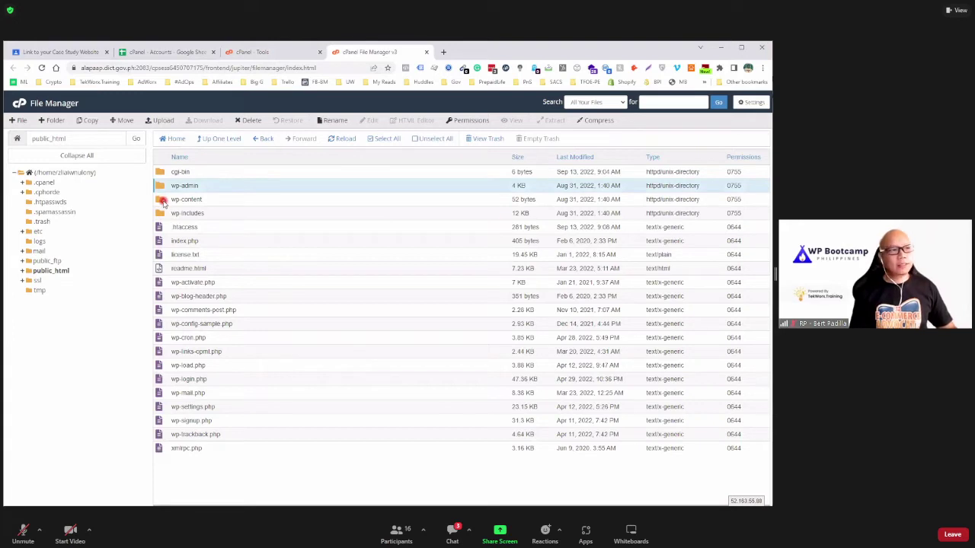
pyautogui.keyDown('ctrl'); pyautogui.click(162, 201); pyautogui.keyUp('ctrl')
pyautogui.keyDown('ctrl'); pyautogui.click(163, 215); pyautogui.keyUp('ctrl')
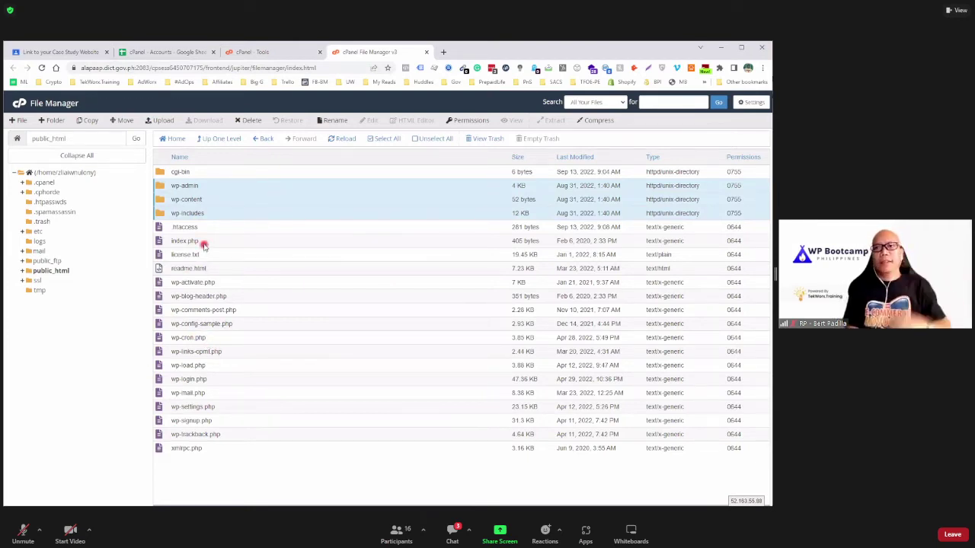
pyautogui.click(170, 199)
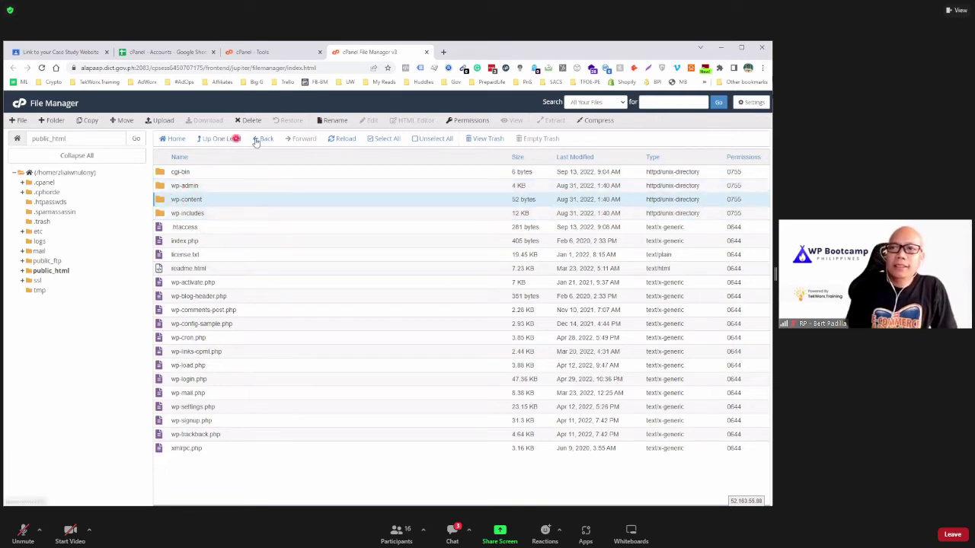
# Step: Alternate between the cPanel Tools page and the accounts spreadsheet, ending on the spreadsheet
pyautogui.click(252, 51)
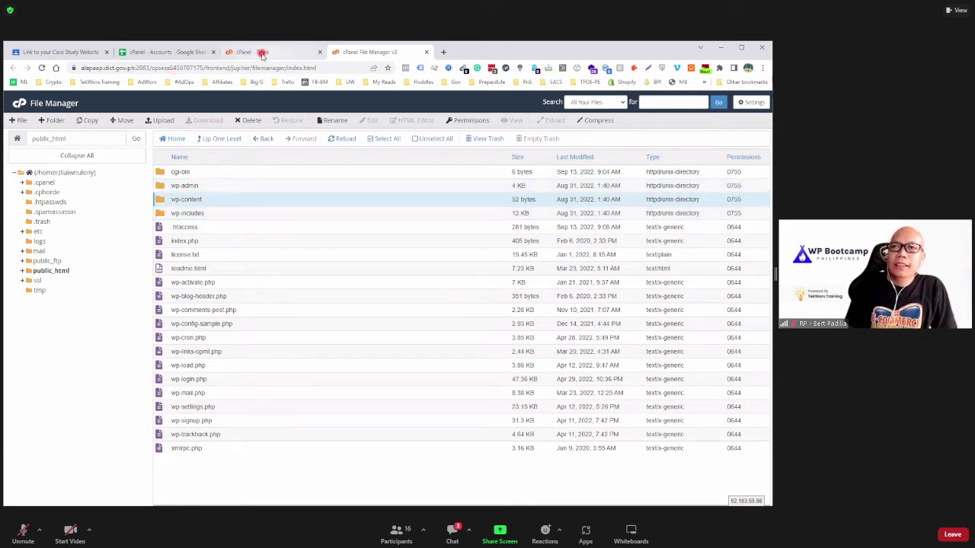
pyautogui.click(176, 53)
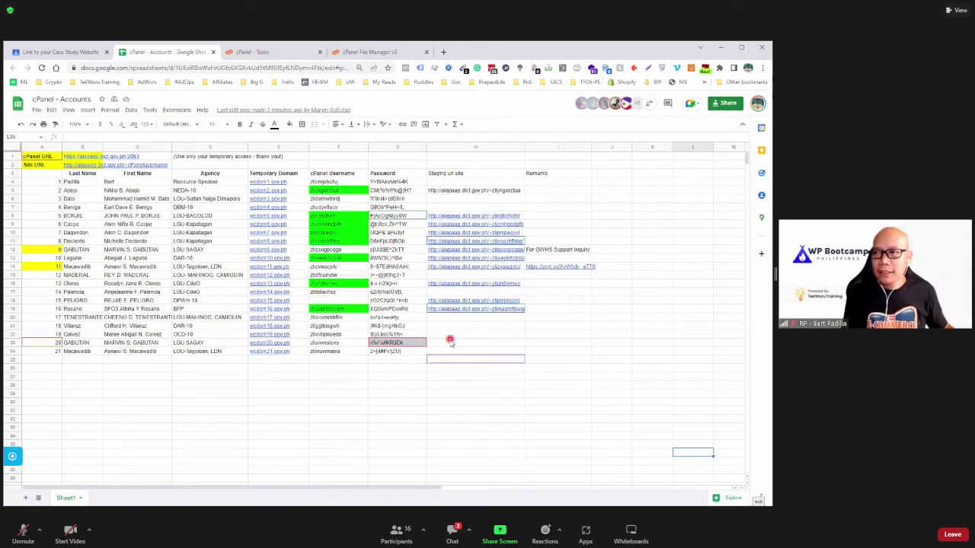
pyautogui.click(285, 53)
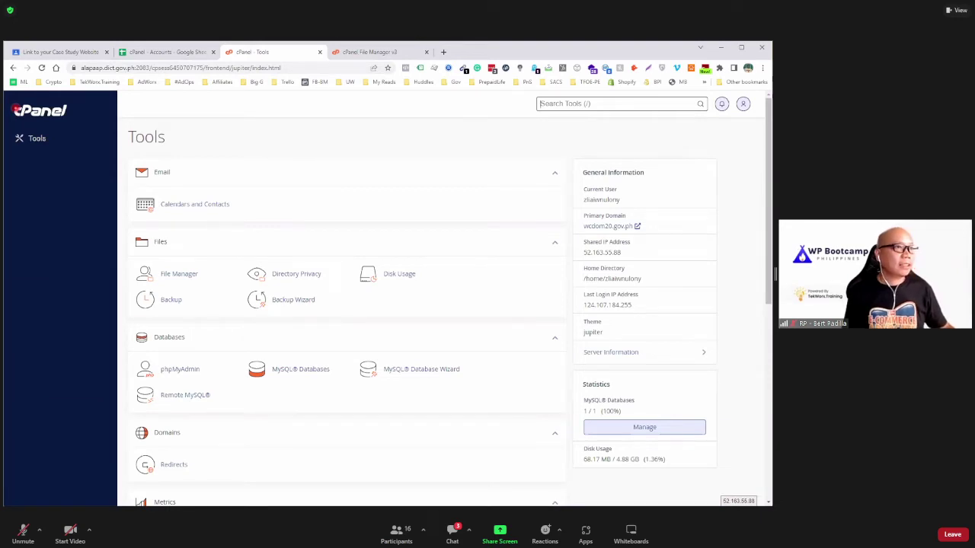
pyautogui.click(187, 53)
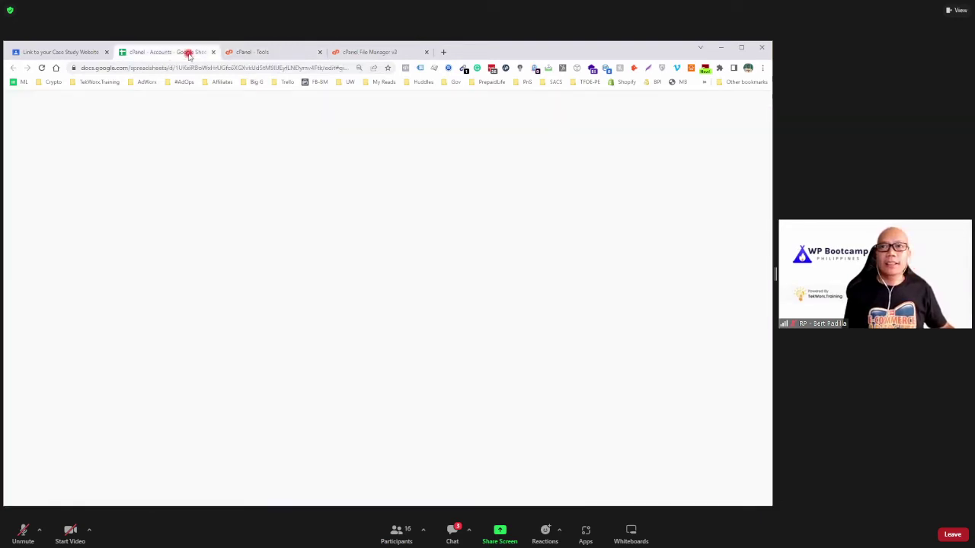
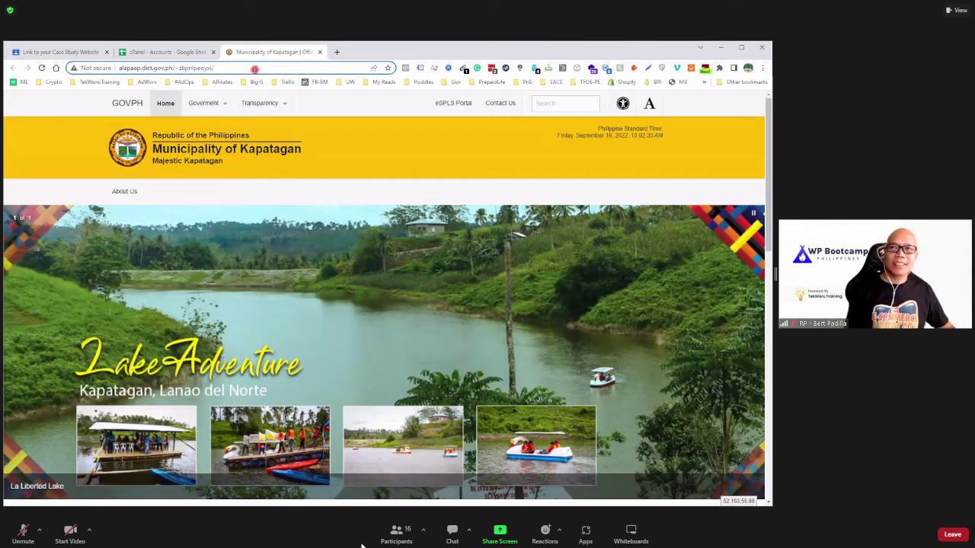
# Step: Unmute the microphone in Zoom
pyautogui.click(28, 536)
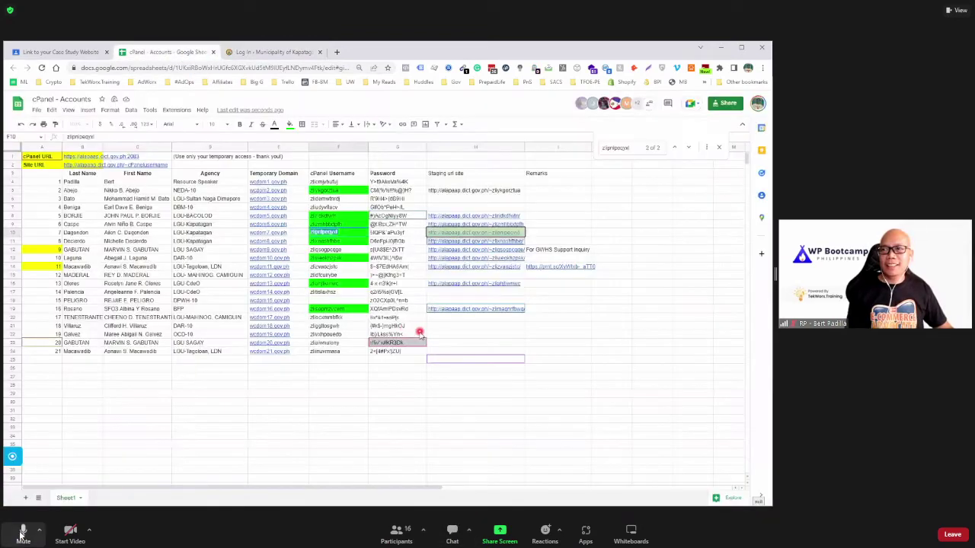
# Step: Mute the microphone in Zoom again
pyautogui.click(22, 533)
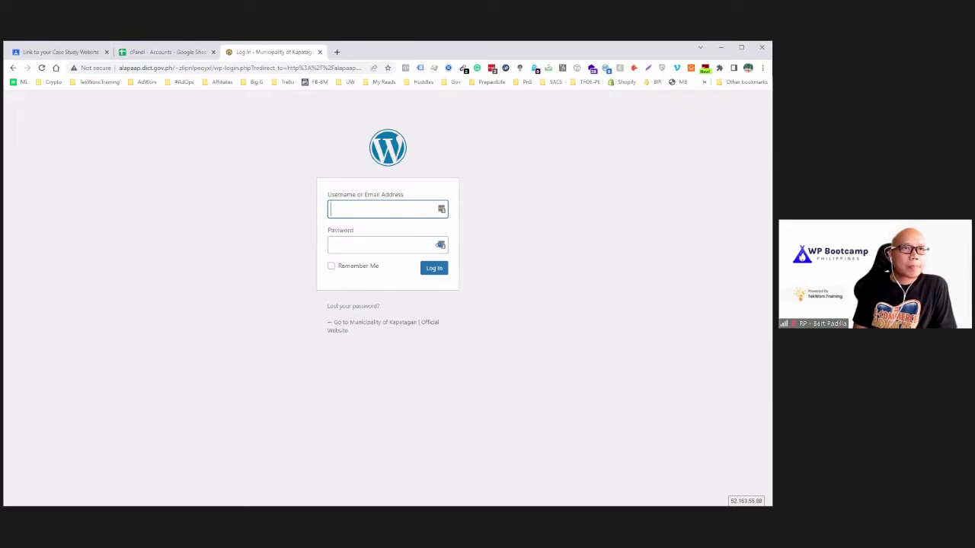
# Step: Show participants in Gallery view and bring up the cPanel - Accounts spreadsheet tab
pyautogui.hotkey('alt', 'Tab')
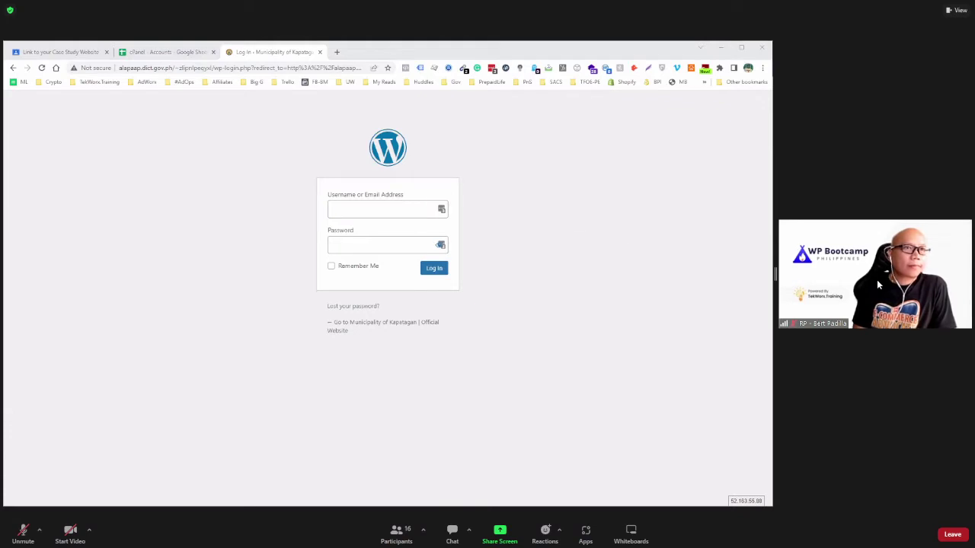
pyautogui.click(902, 57)
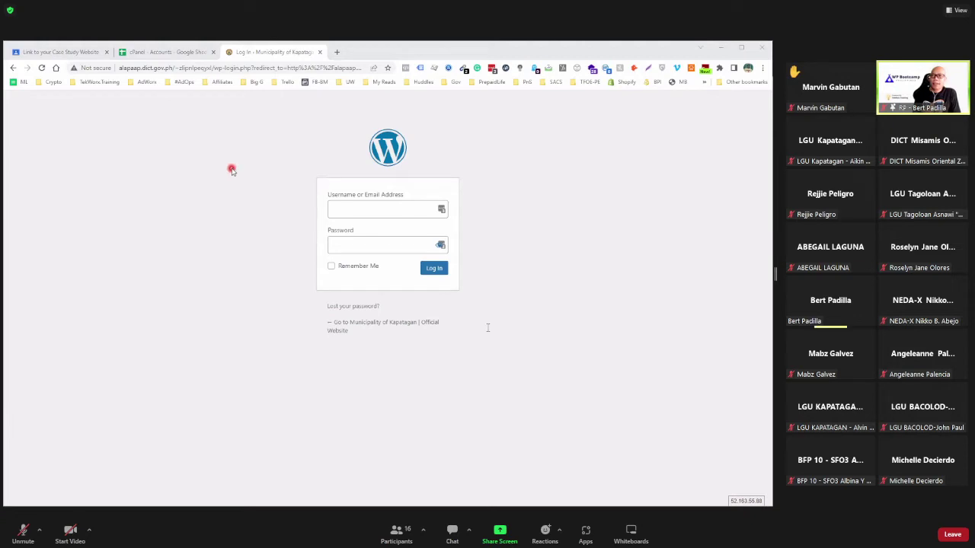
pyautogui.click(176, 53)
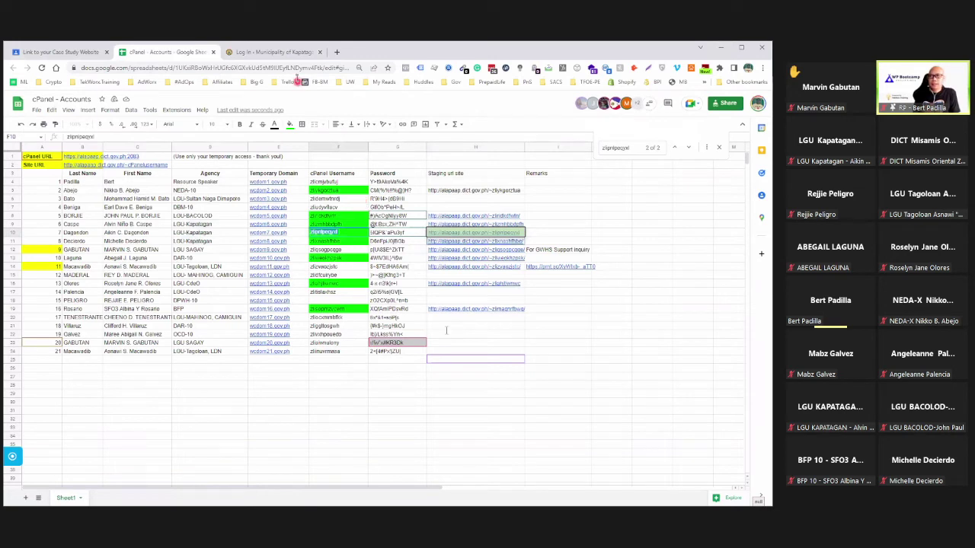
# Step: Paste the student's cPanel username into the WordPress login's Username or Email Address field
pyautogui.click(278, 51)
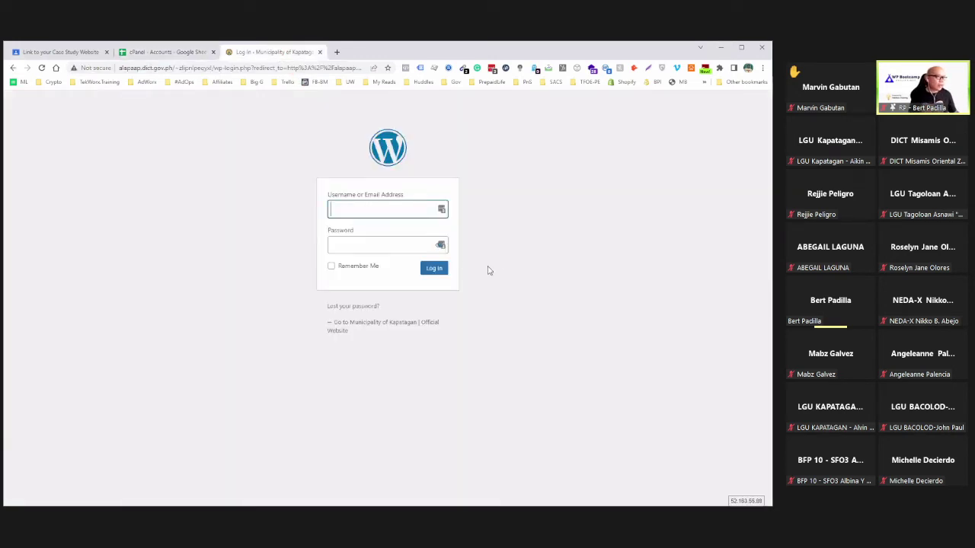
pyautogui.click(387, 216)
pyautogui.write('zlipnlpeqyxl')
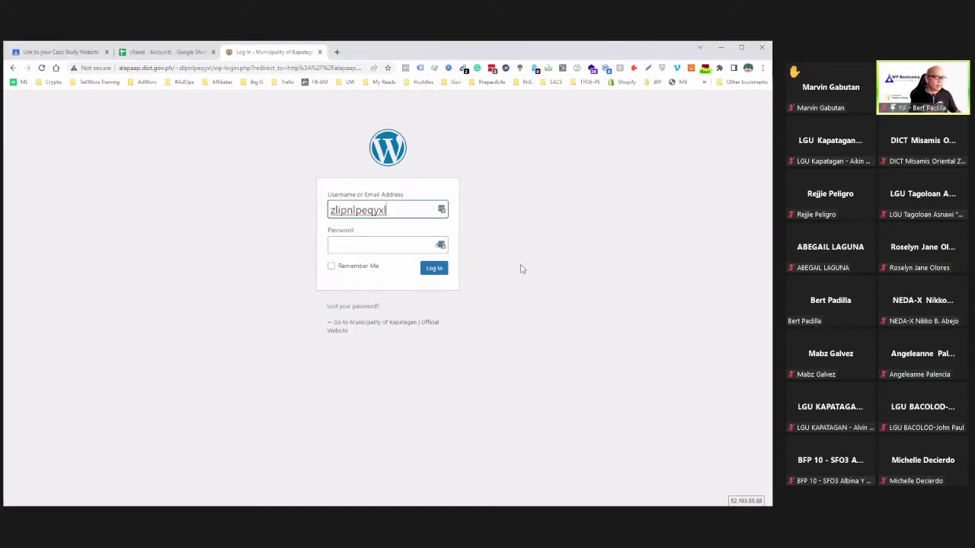
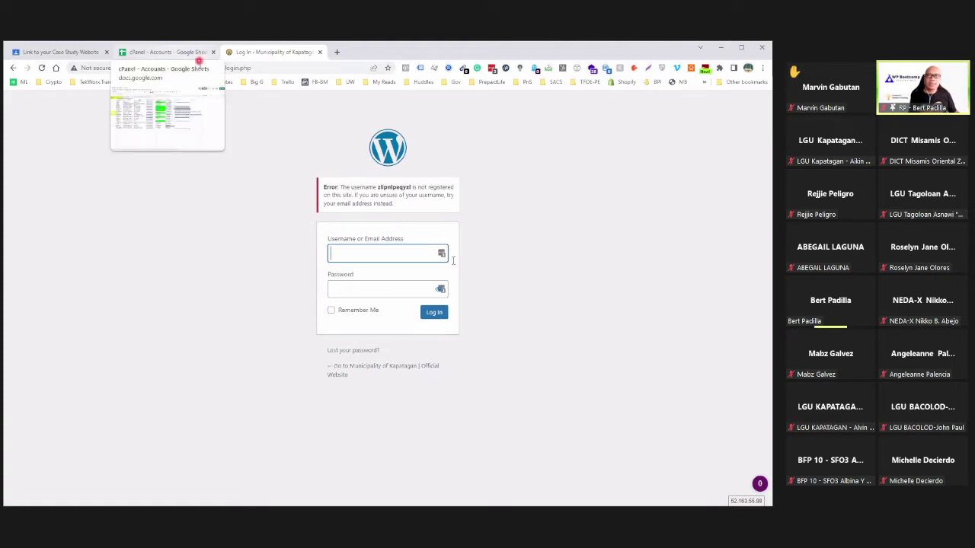
# Step: Re-paste the student's username from the cPanel - Accounts sheet into the Log In page's Username field
pyautogui.click(172, 52)
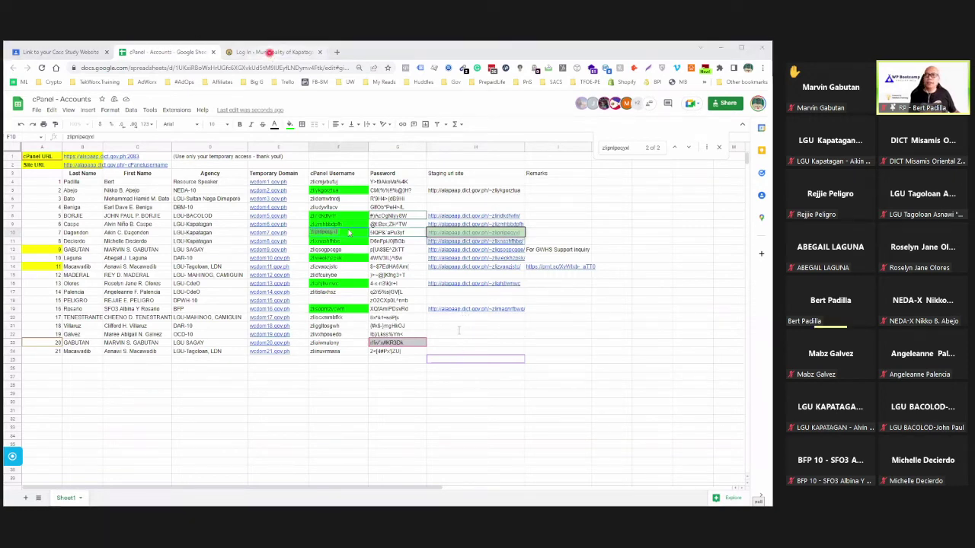
pyautogui.click(269, 53)
pyautogui.click(383, 252)
pyautogui.write('zlipnlpeqyxl')
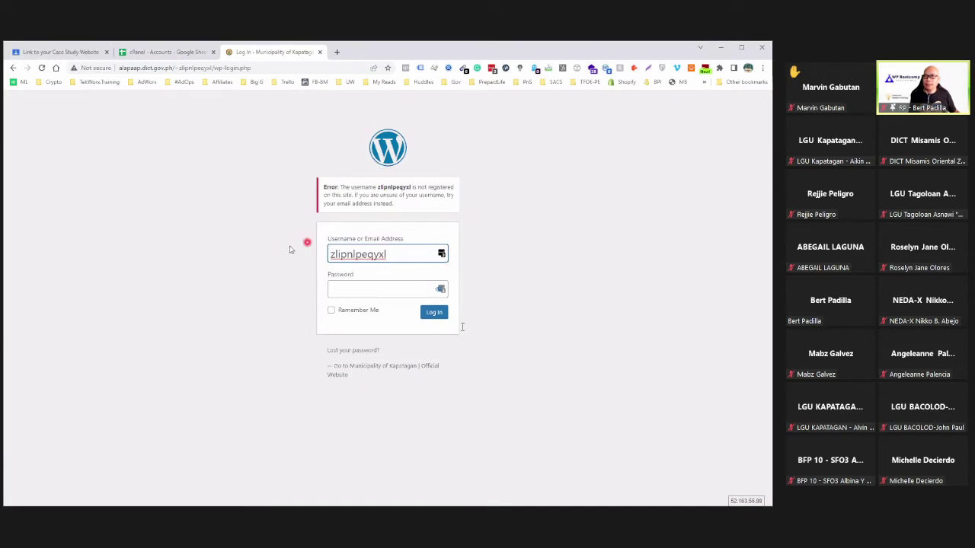
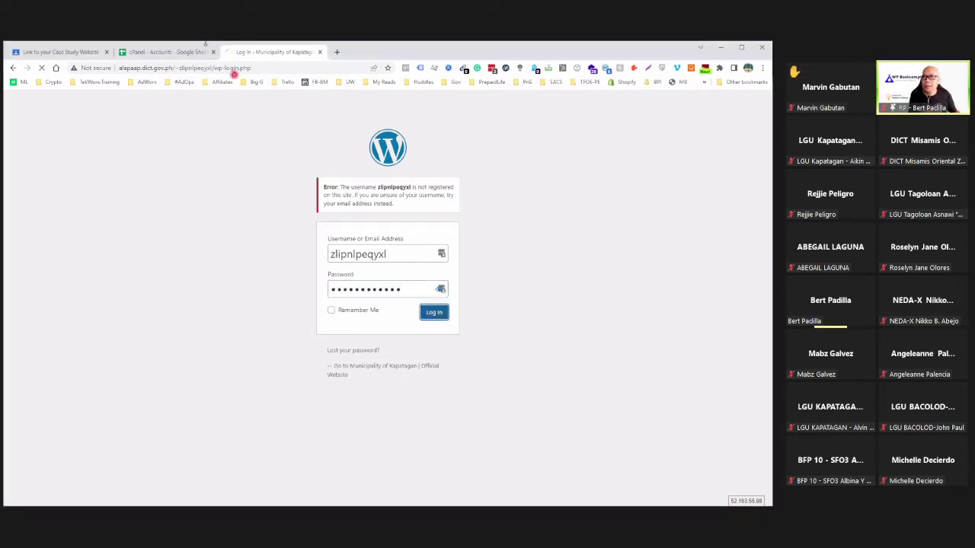
# Step: Find the student's row in the cPanel - Accounts sheet, mute the microphone, and close the search box
pyautogui.click(162, 55)
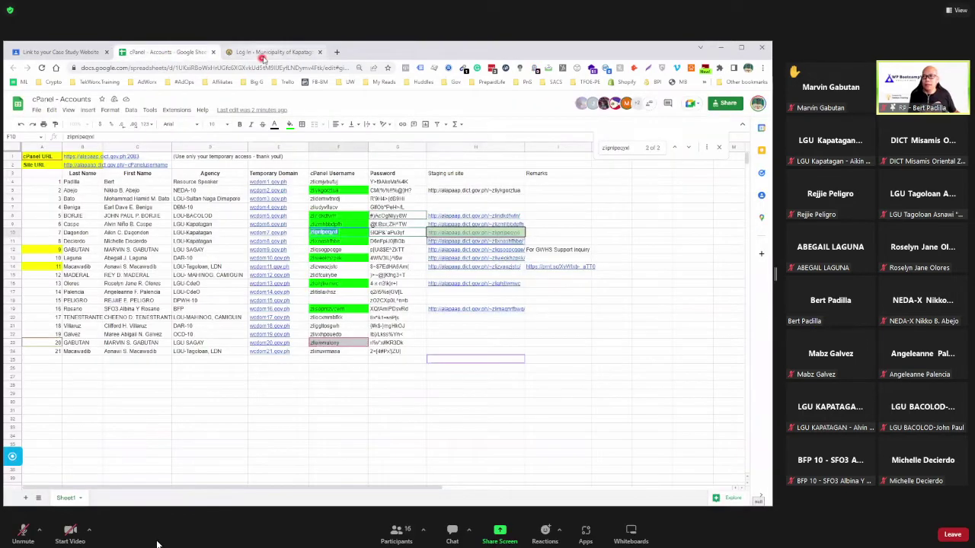
pyautogui.click(262, 53)
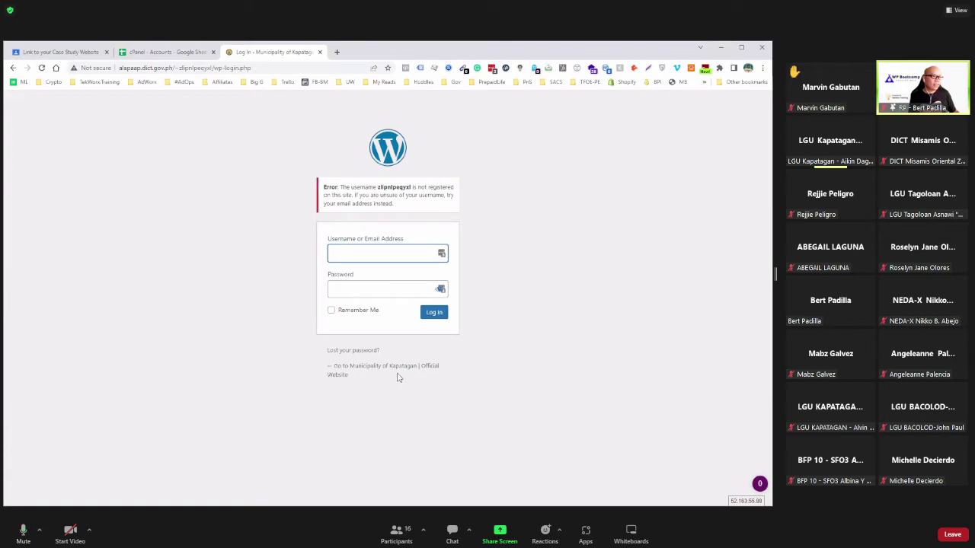
pyautogui.click(113, 161)
pyautogui.click(182, 54)
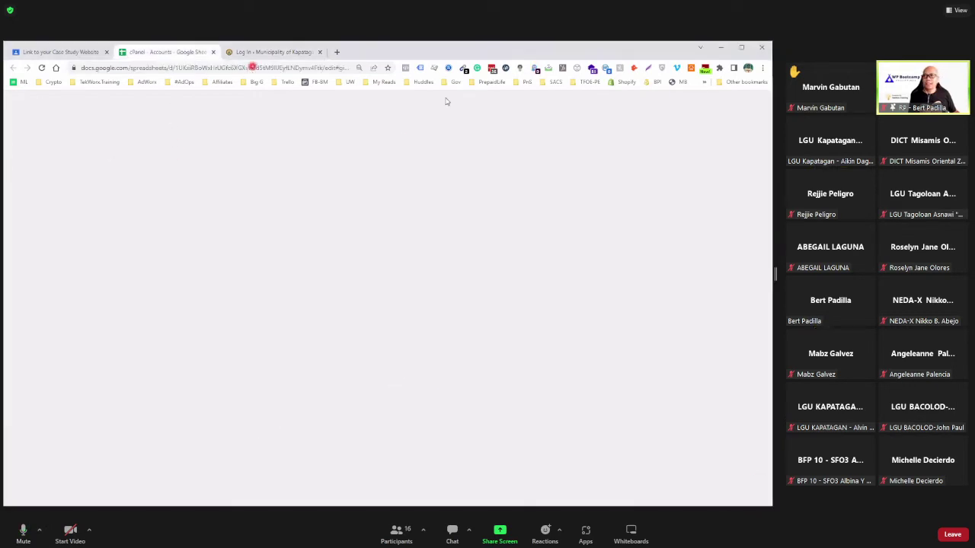
pyautogui.click(23, 533)
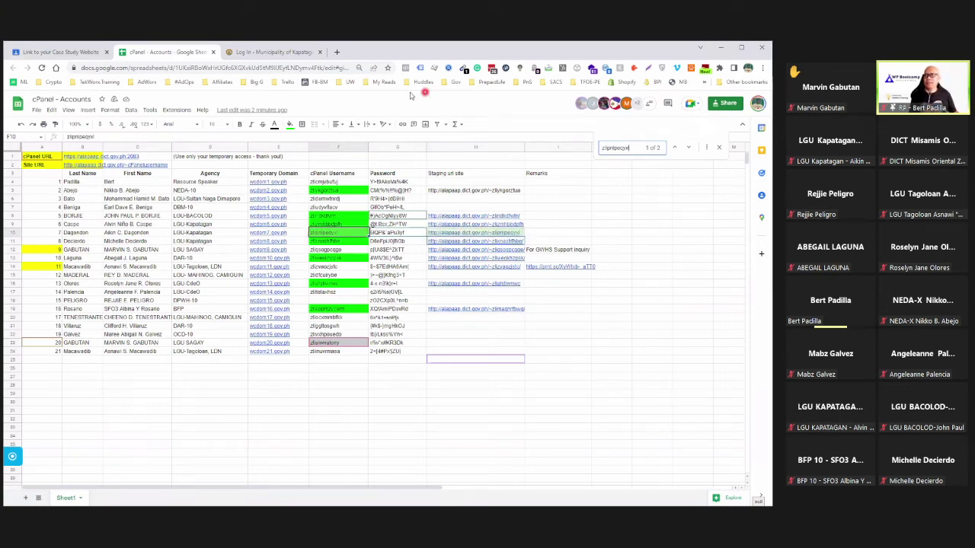
pyautogui.click(723, 149)
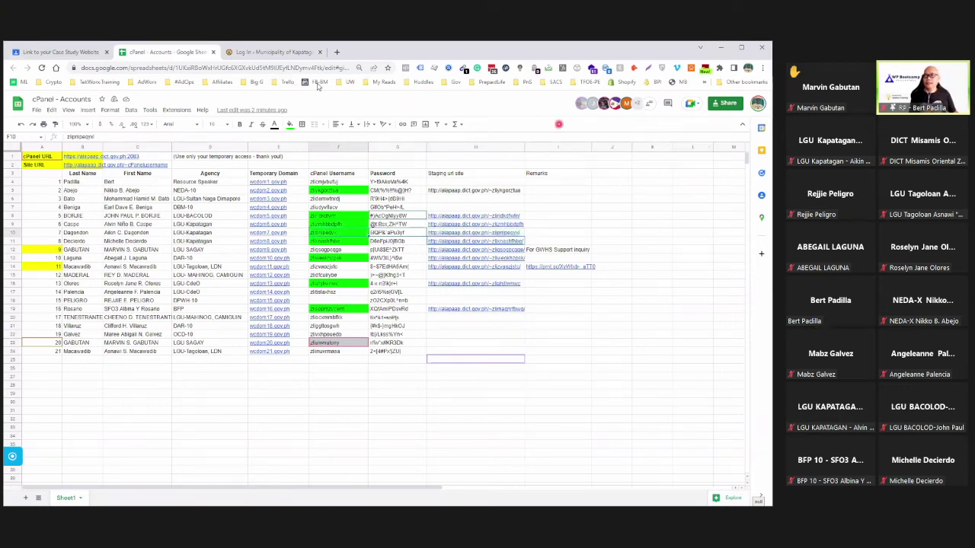
# Step: Log in on the wp-login page to reach the Dashboard, then switch to the ILCD_R10_TWCM_2022_02 Training Schedule document
pyautogui.click(275, 53)
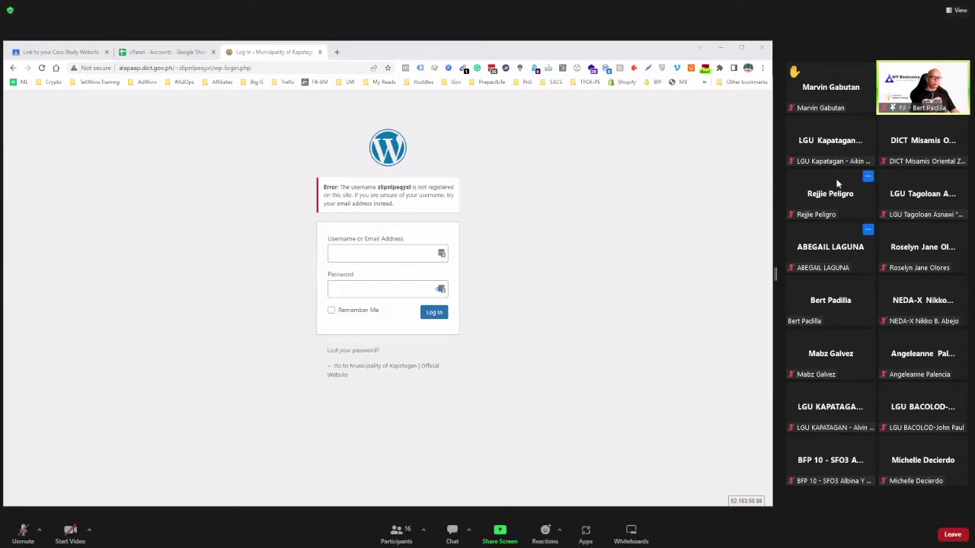
pyautogui.moveTo(915, 91)
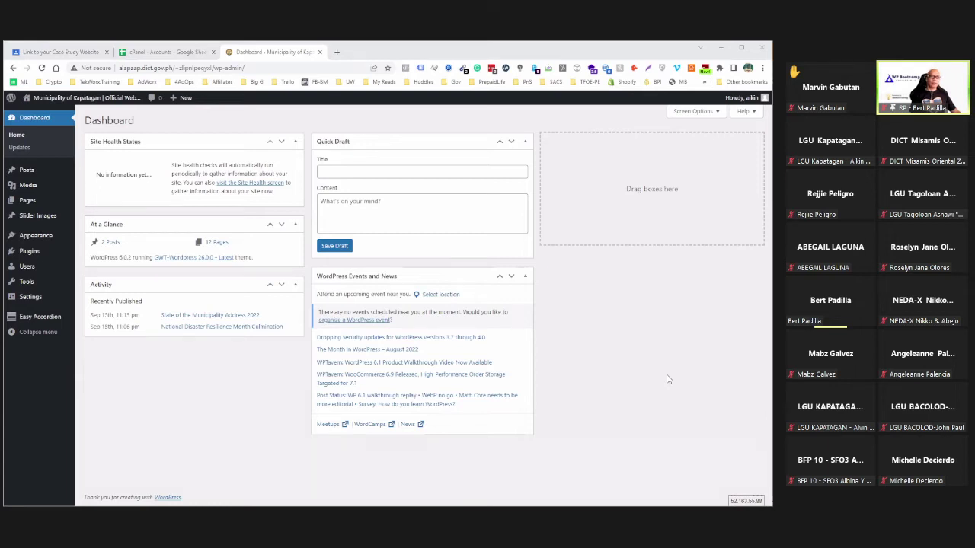
pyautogui.hotkey('alt', 'Tab')
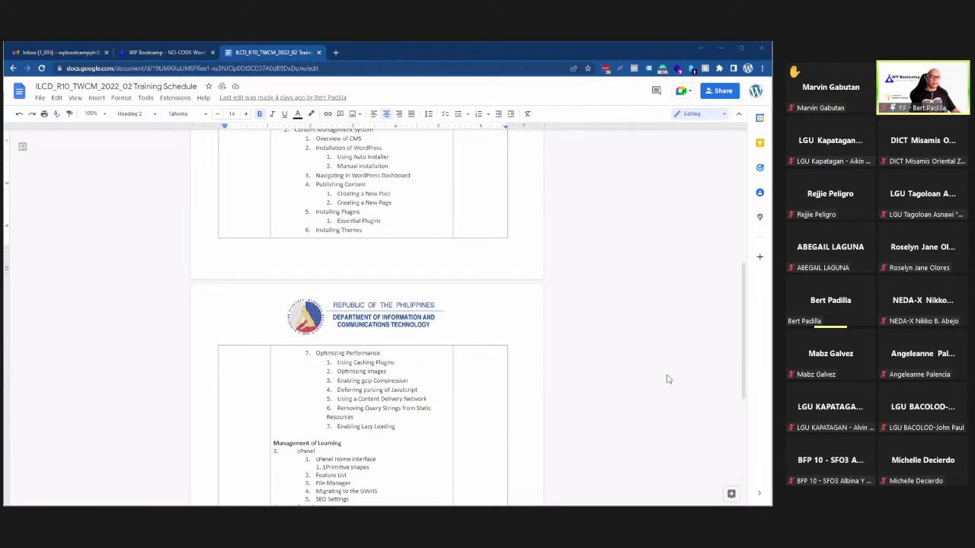
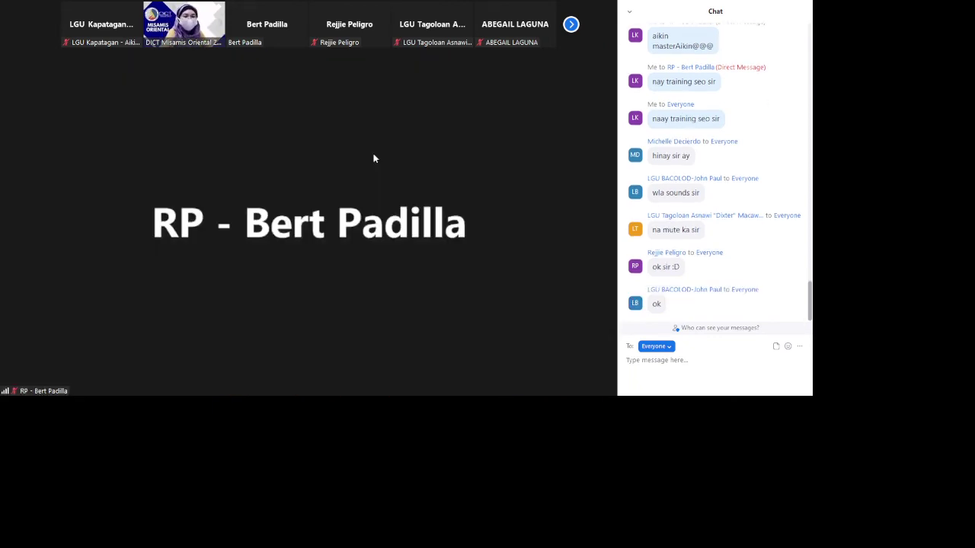
# Step: Switch to the host's screen share showing the YouTube 15 Minute Timer counting down
pyautogui.moveTo(373, 159)
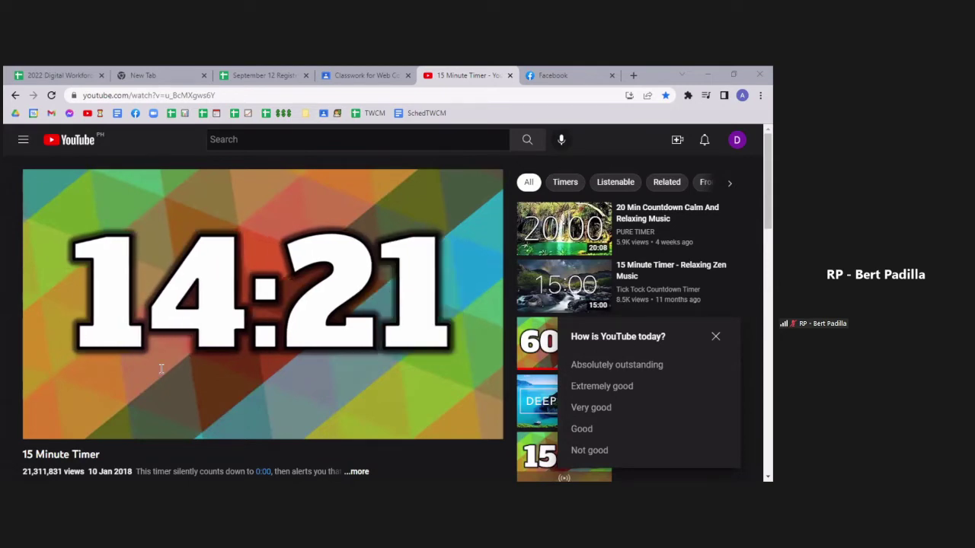
# Step: Return to the Zoom meeting view, with attendees' 'here' replies in the Chat panel
pyautogui.click(150, 385)
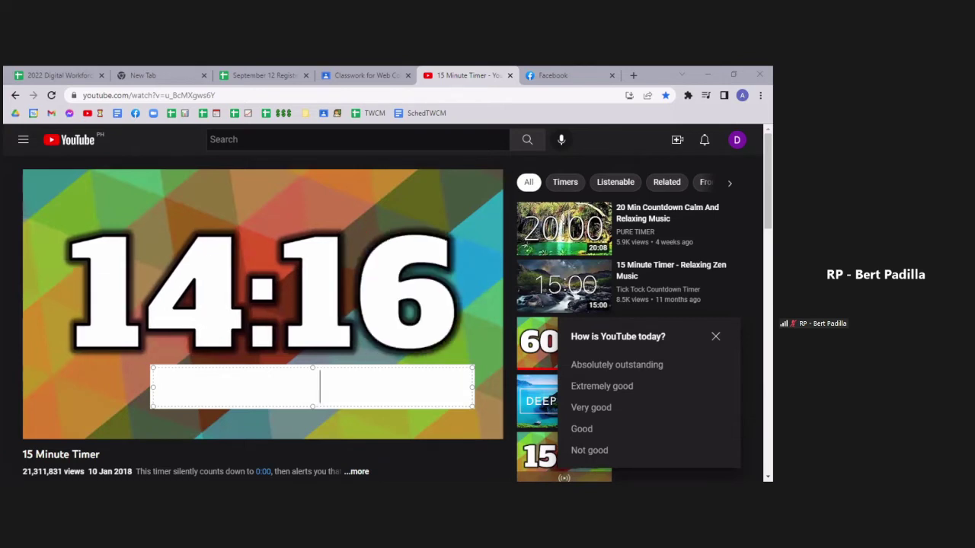
pyautogui.press('Escape')
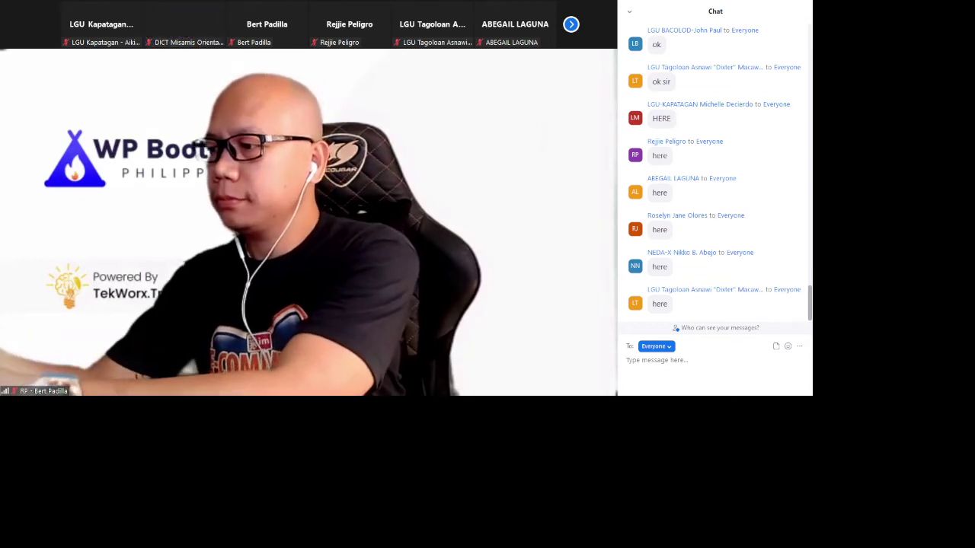
# Step: Send the reply 'here' to everyone in the Zoom meeting chat
pyautogui.click(690, 360)
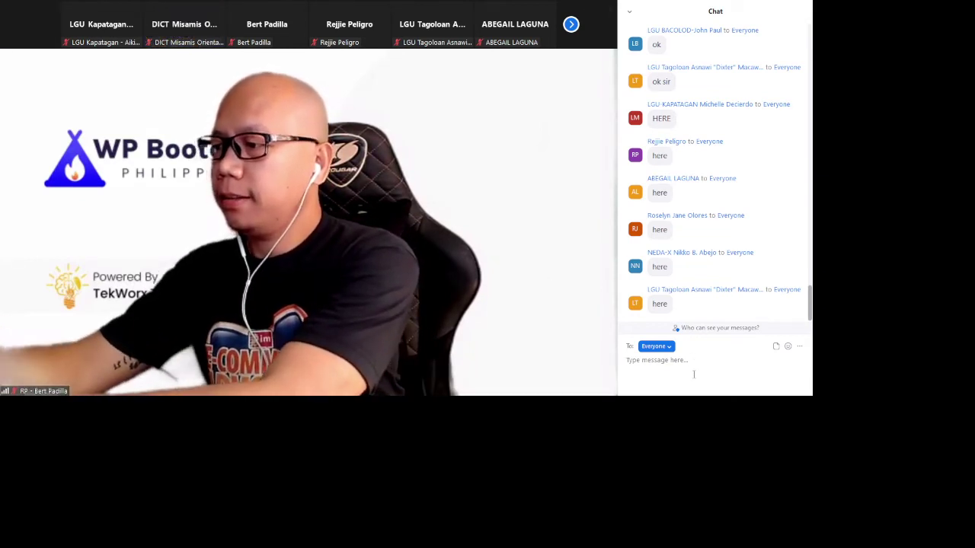
pyautogui.write('here')
pyautogui.press('Return')
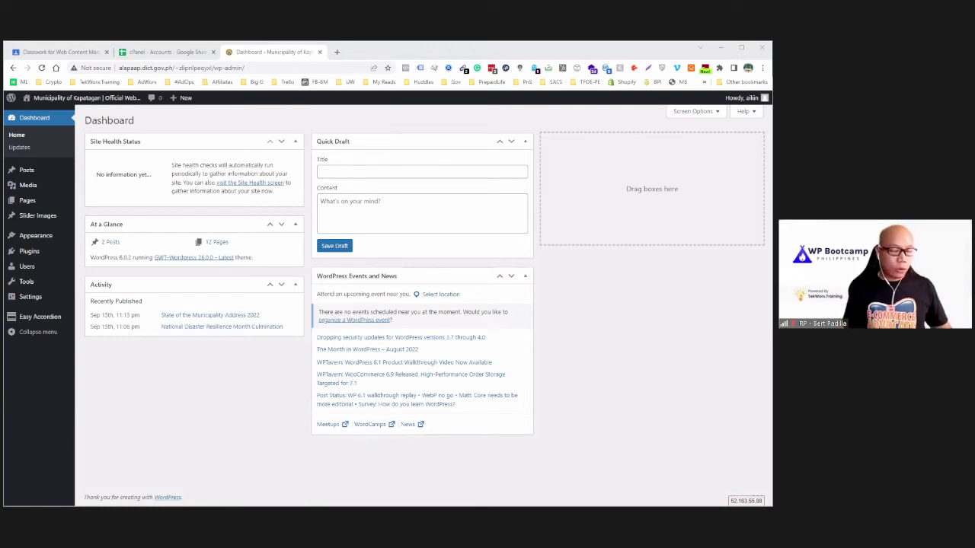
# Step: Open Installed Plugins and preview the Kapatagan front page in a new tab, then return
pyautogui.click(123, 392)
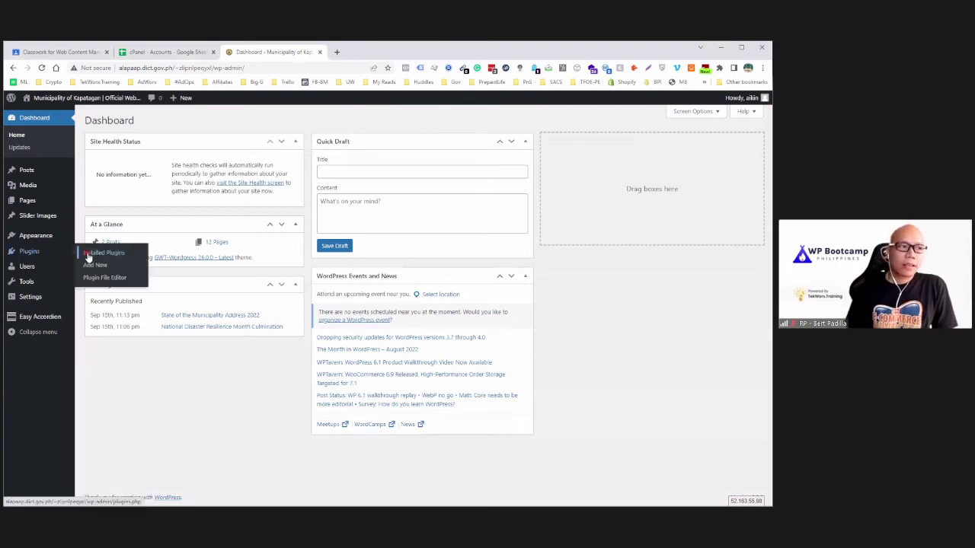
pyautogui.click(88, 257)
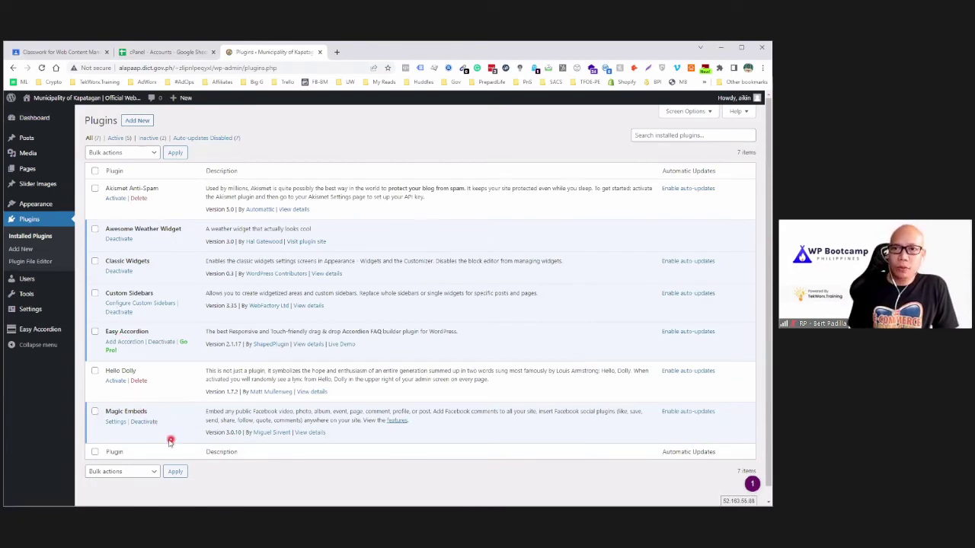
pyautogui.rightClick(64, 109)
pyautogui.click(90, 116)
pyautogui.click(359, 58)
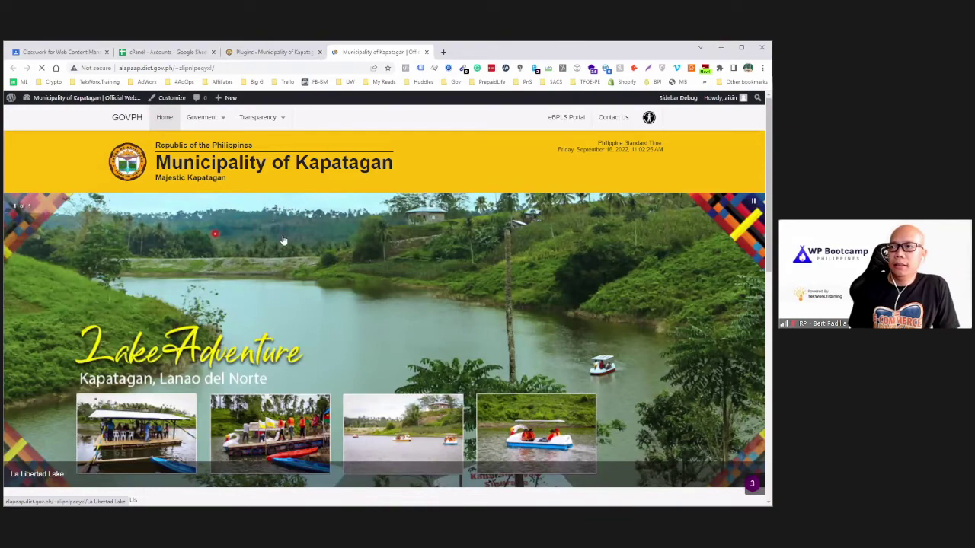
pyautogui.scroll(-8, 236, 259)
pyautogui.scroll(8, 236, 259)
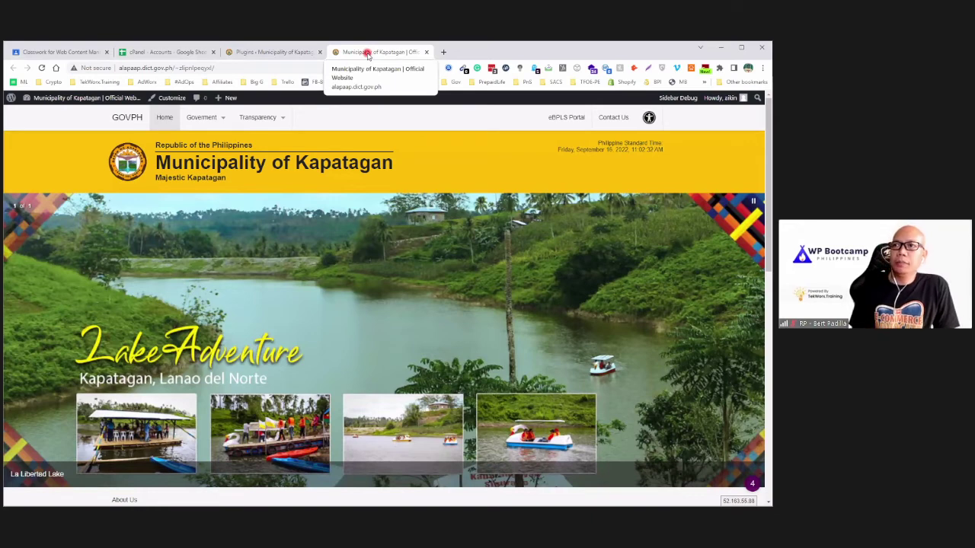
pyautogui.click(302, 57)
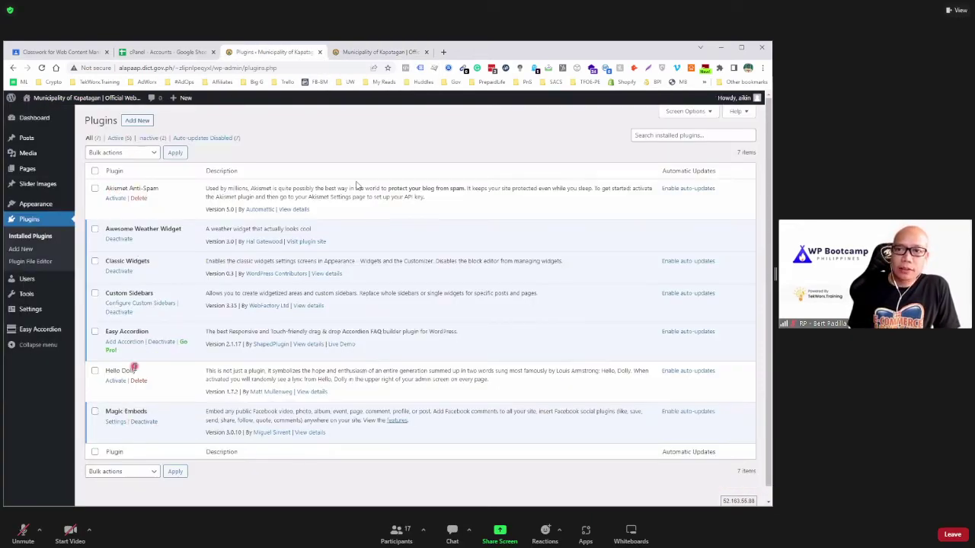
# Step: Search Add Plugins for 'yoast' and install the Yoast SEO plugin
pyautogui.click(145, 121)
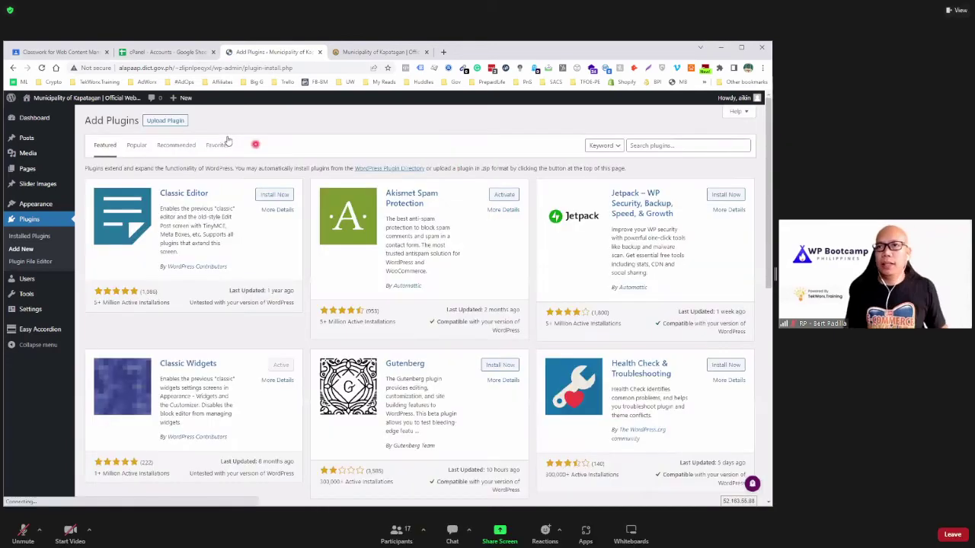
pyautogui.click(636, 150)
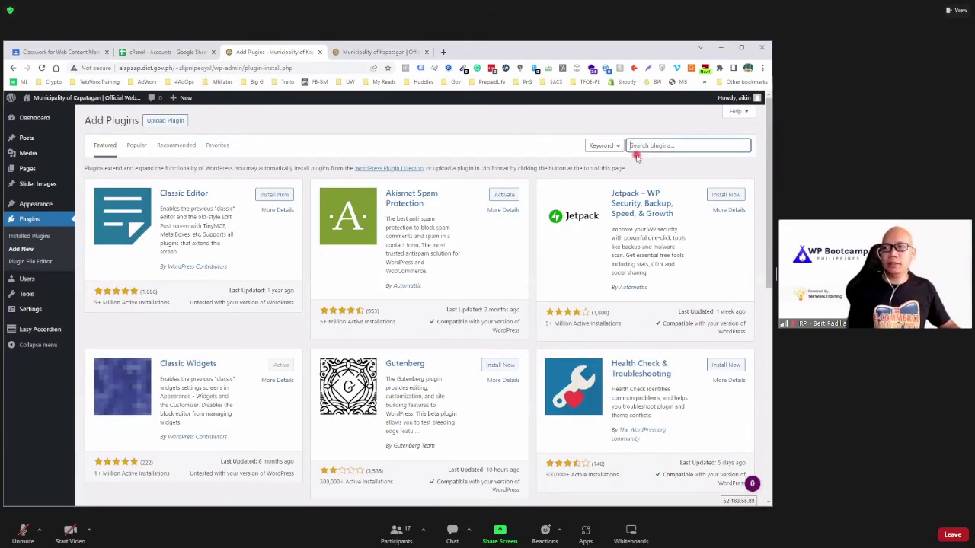
pyautogui.write('yoast')
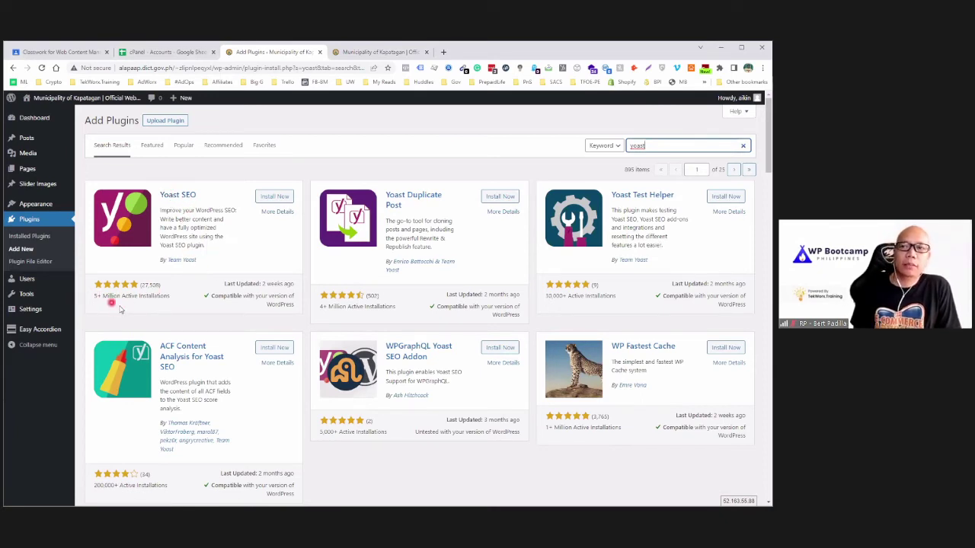
pyautogui.click(266, 198)
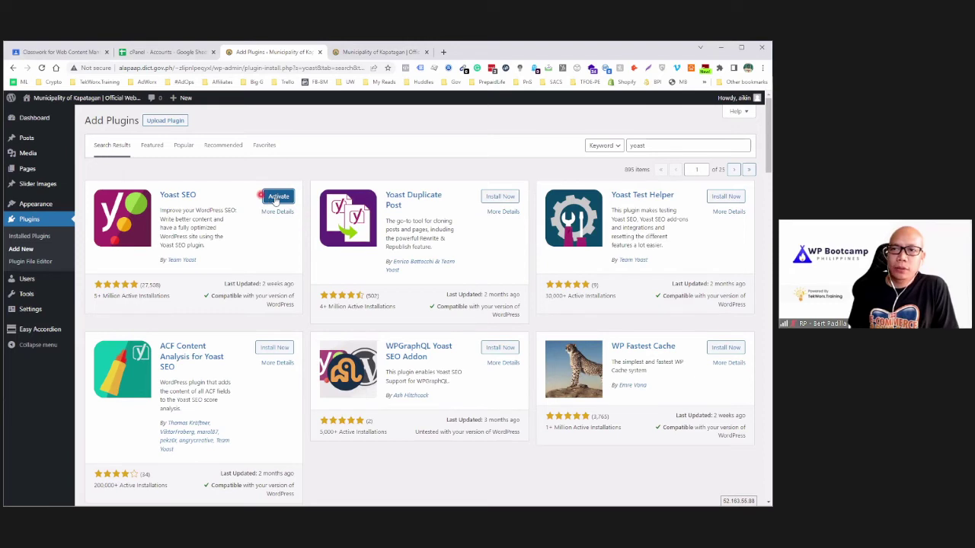
pyautogui.click(290, 197)
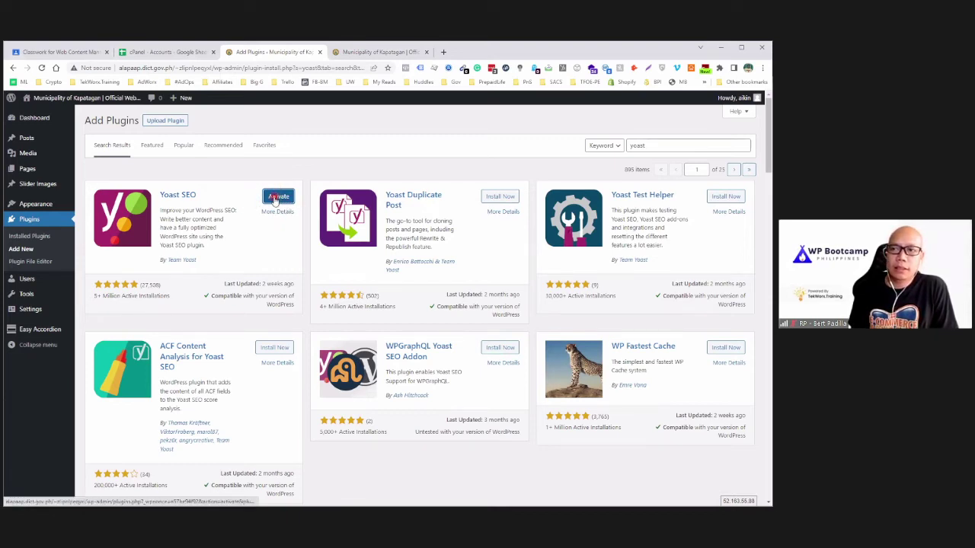
pyautogui.click(287, 246)
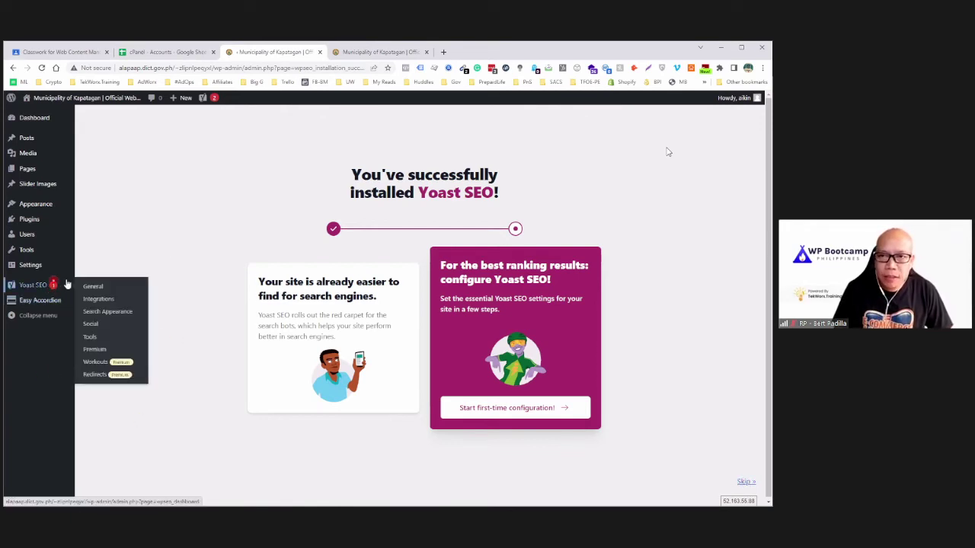
pyautogui.moveTo(45, 286)
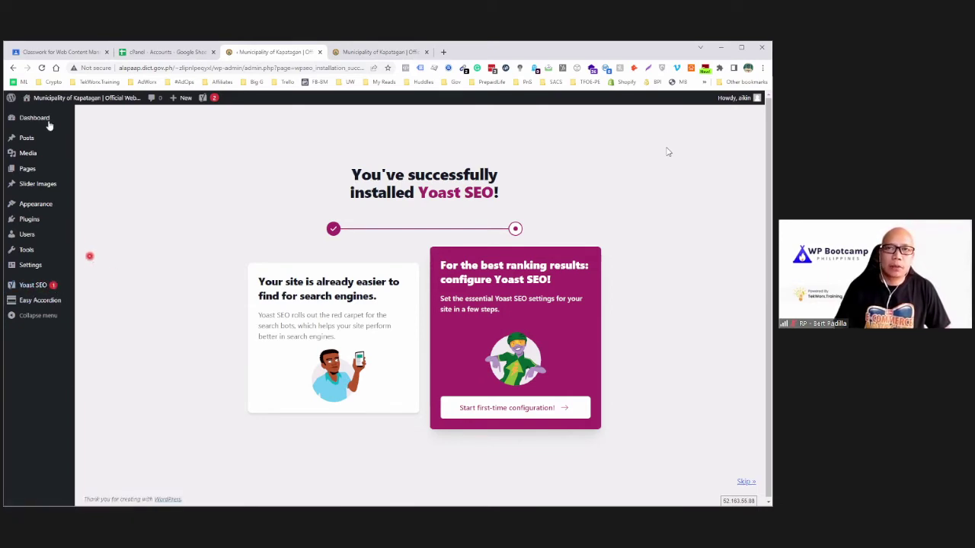
pyautogui.moveTo(48, 124)
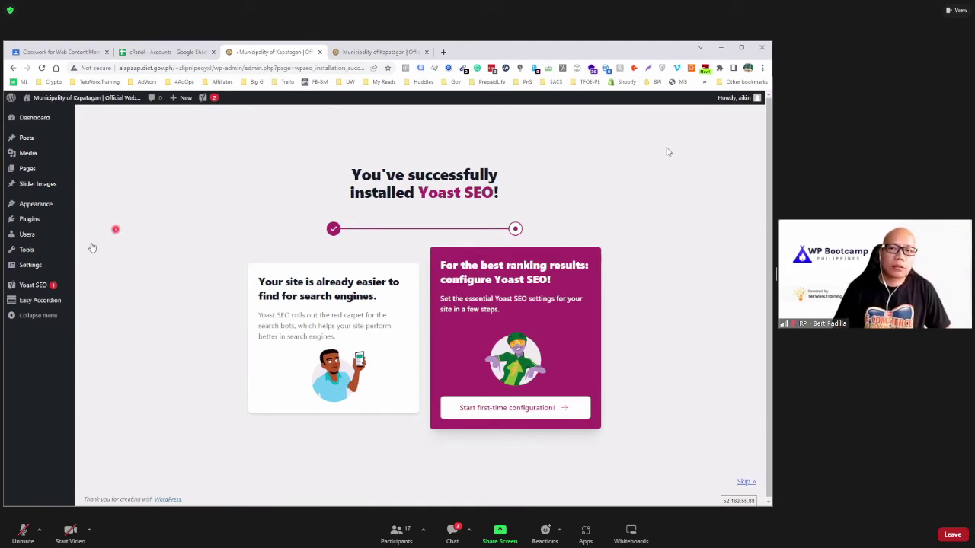
pyautogui.moveTo(48, 264)
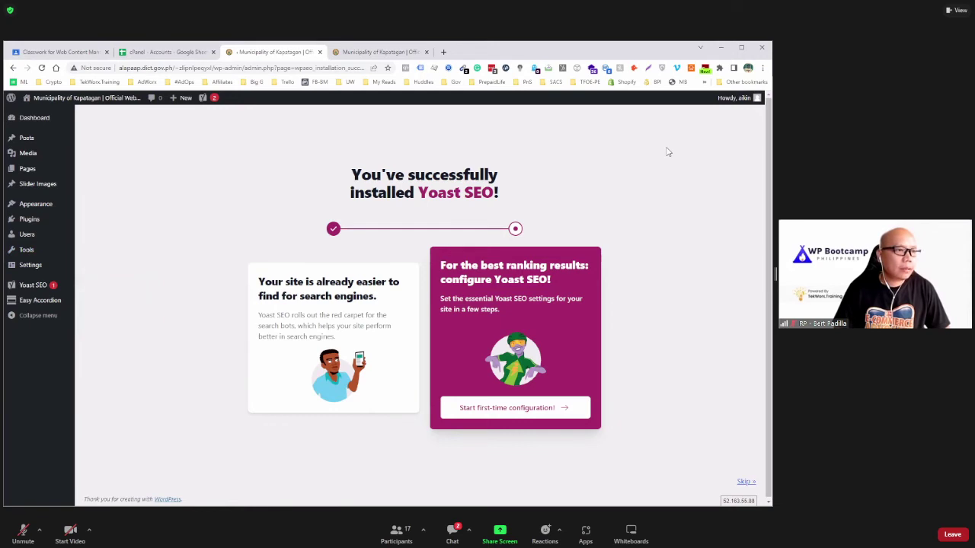
pyautogui.click(451, 539)
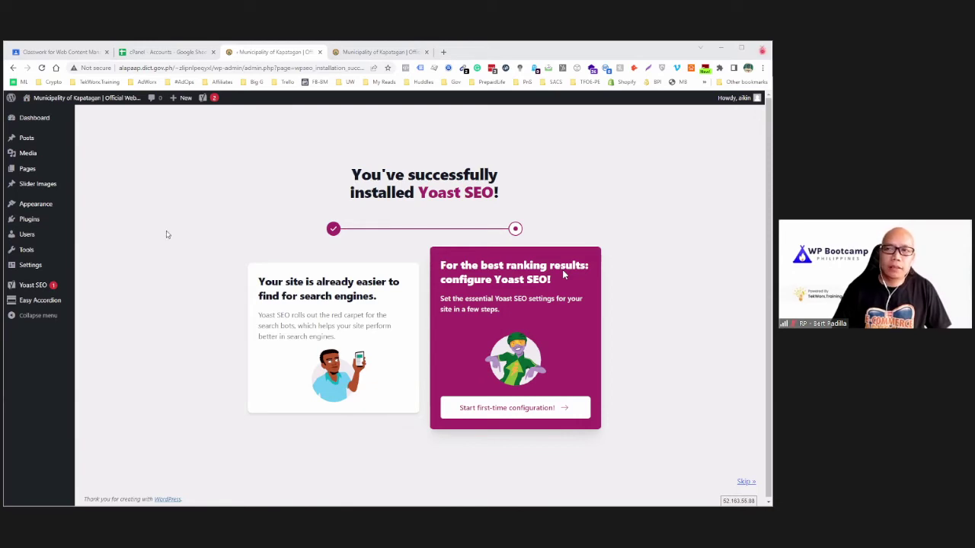
pyautogui.click(167, 233)
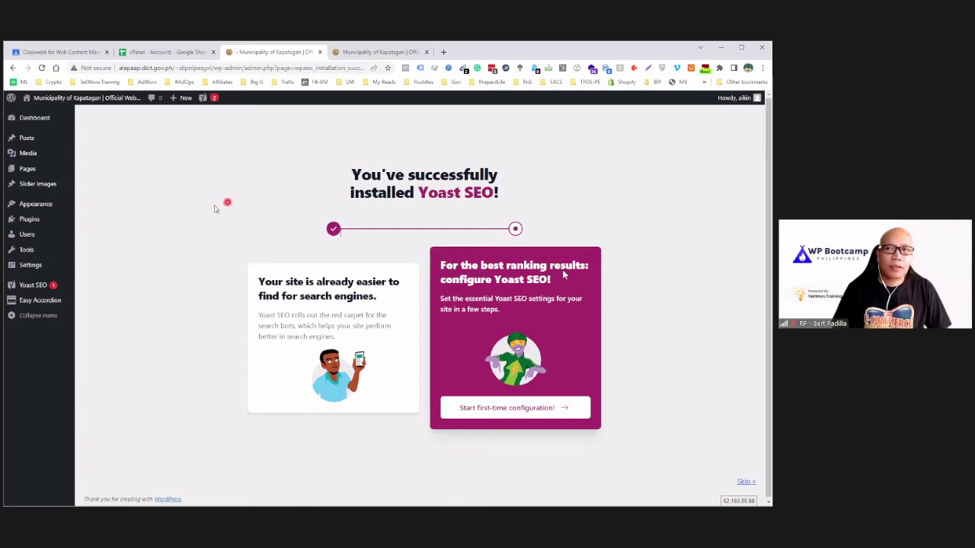
pyautogui.click(377, 52)
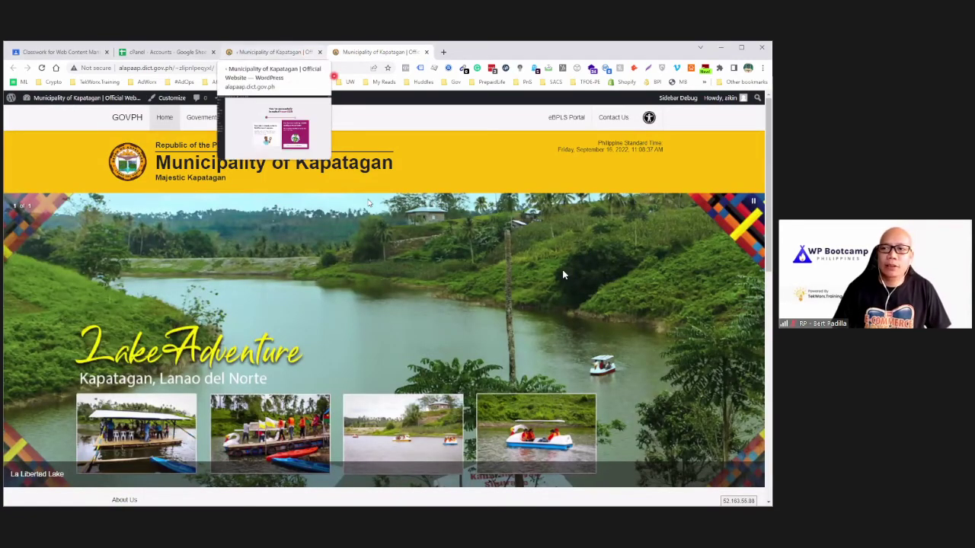
pyautogui.scroll(-7, 178, 372)
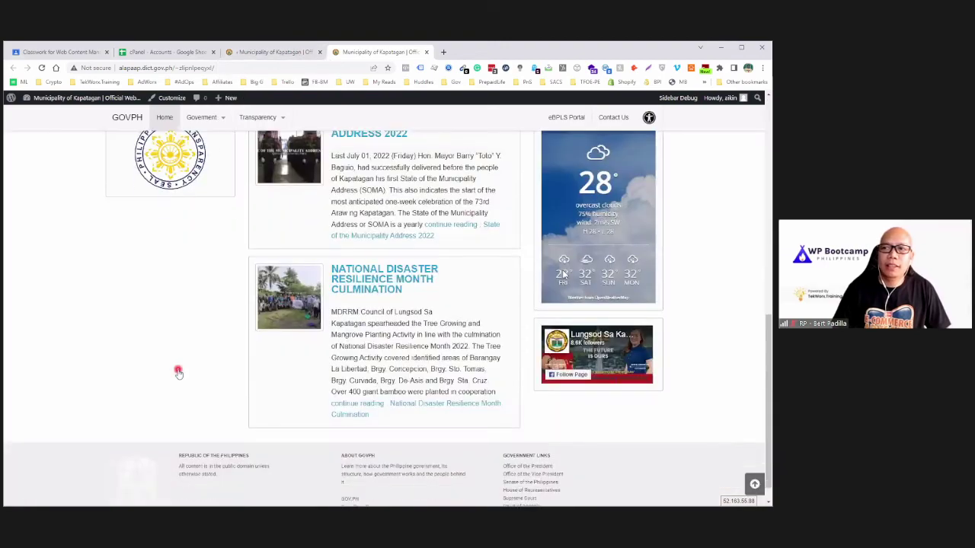
pyautogui.scroll(3, 178, 372)
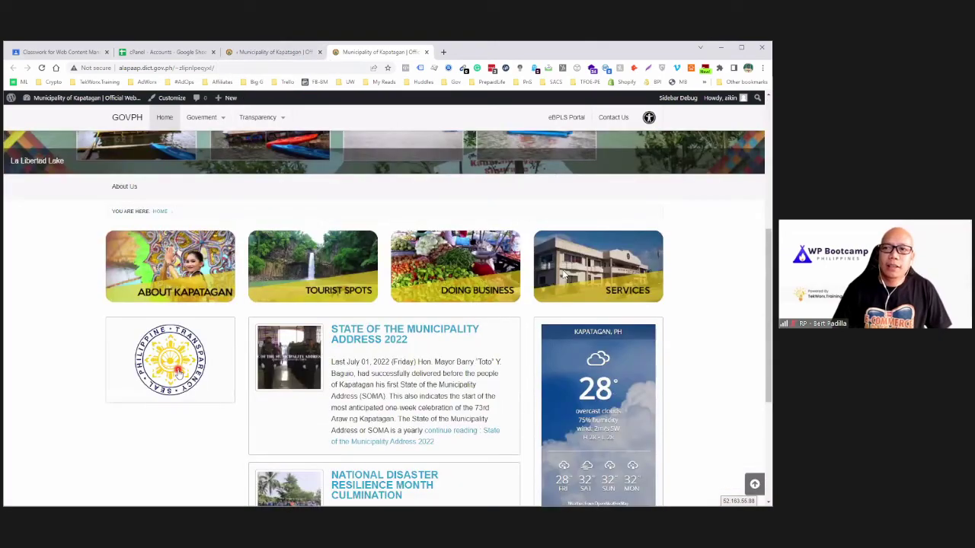
pyautogui.click(243, 52)
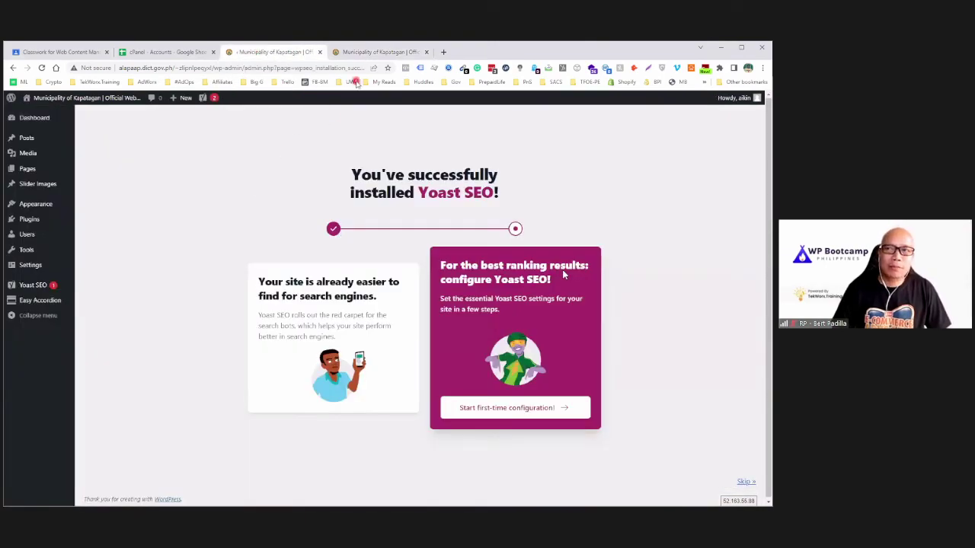
pyautogui.moveTo(363, 55)
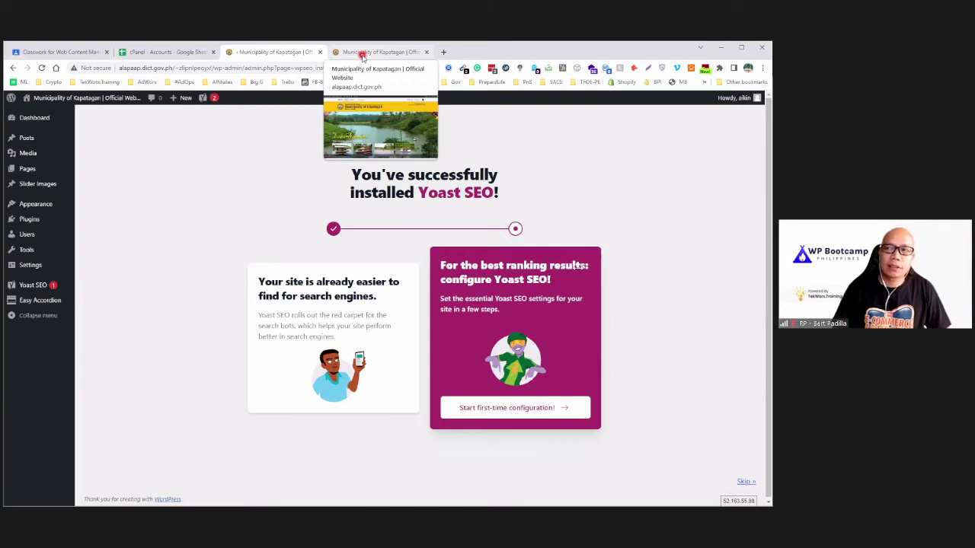
pyautogui.click(362, 54)
pyautogui.scroll(-10, 265, 245)
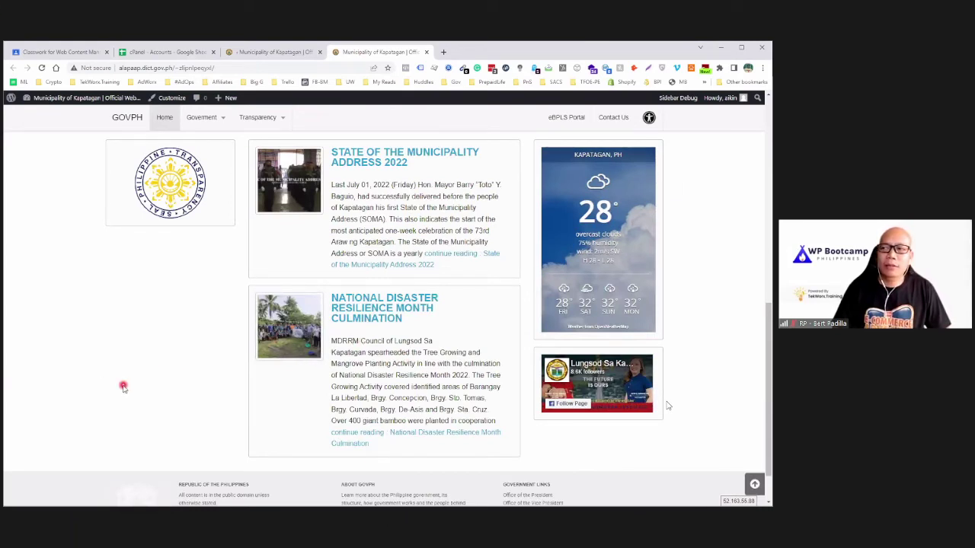
pyautogui.scroll(-1, 115, 378)
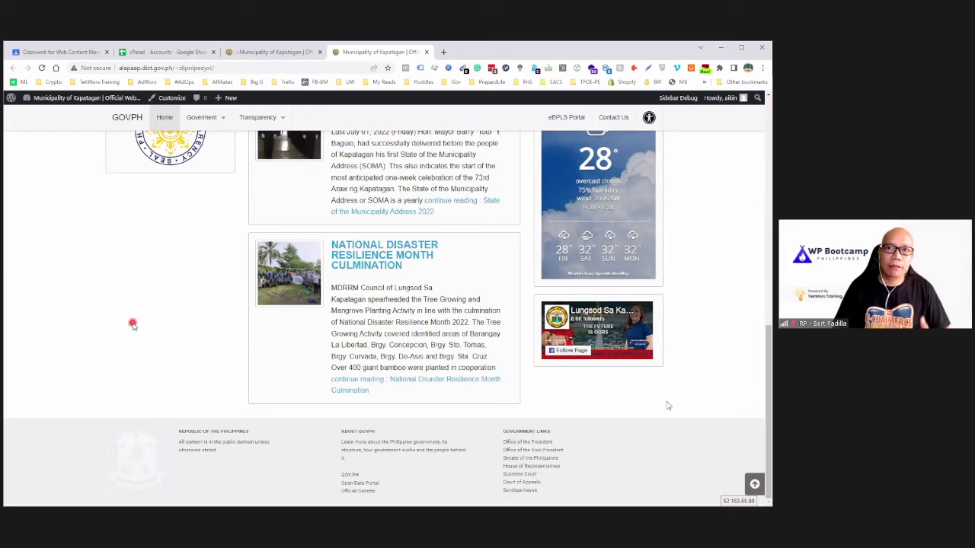
pyautogui.scroll(6, 132, 325)
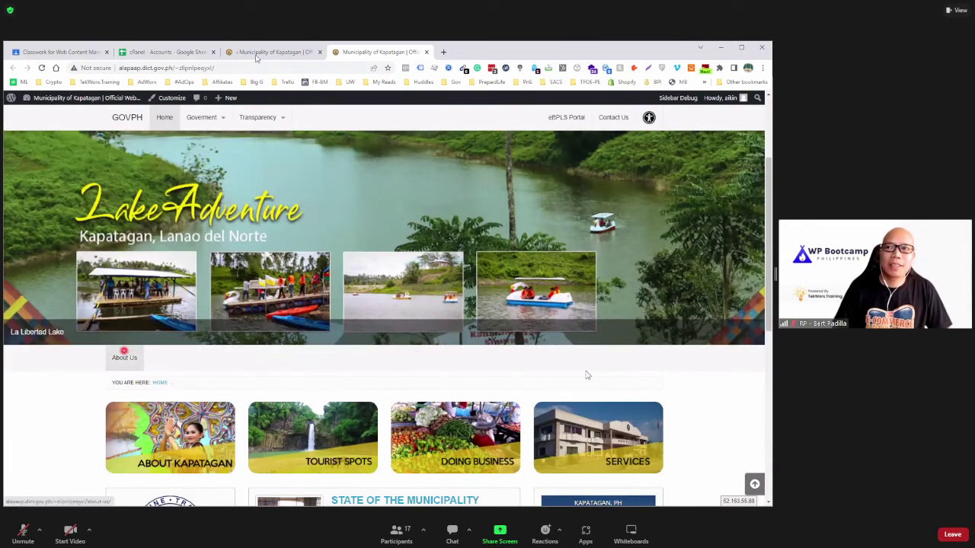
pyautogui.click(256, 54)
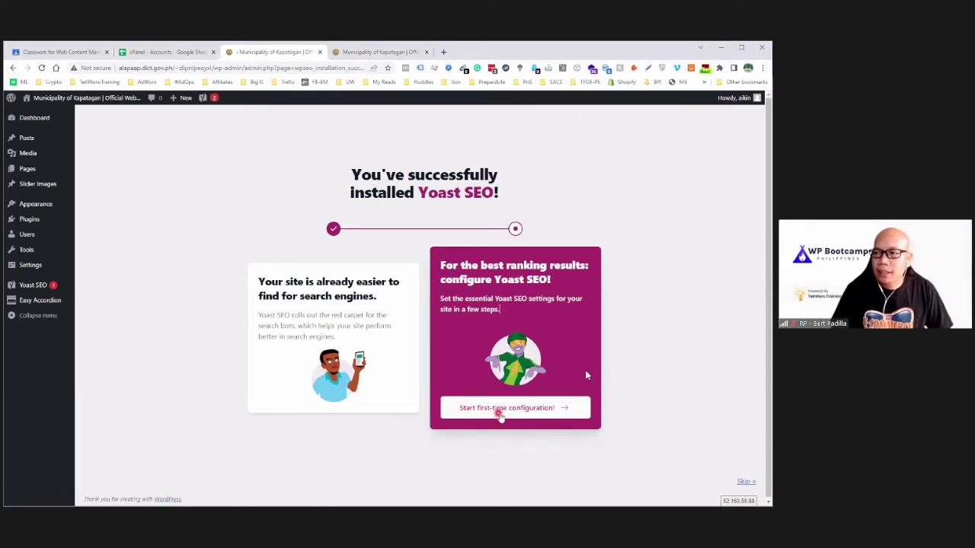
# Step: Start Yoast SEO's first-time configuration and scroll to the SEO data optimization step
pyautogui.click(513, 408)
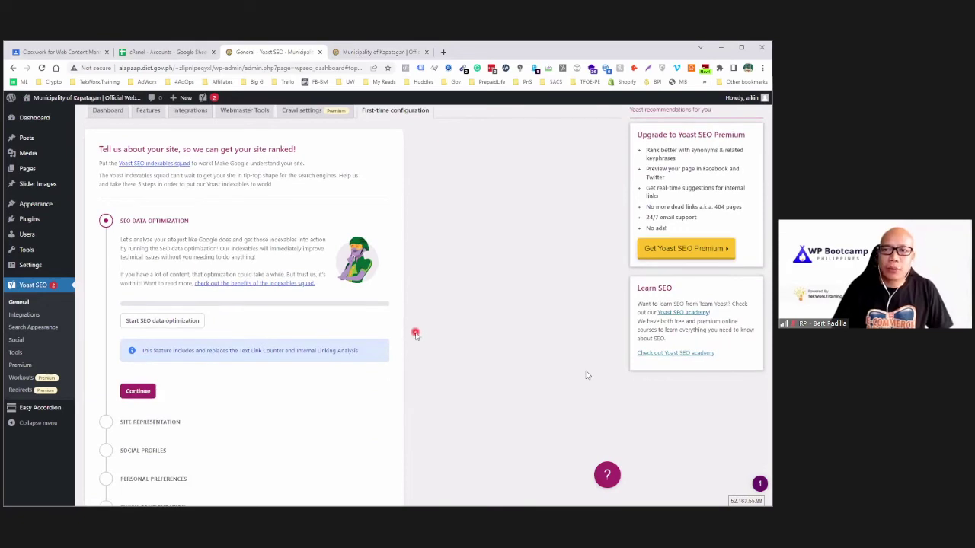
pyautogui.scroll(1, 415, 333)
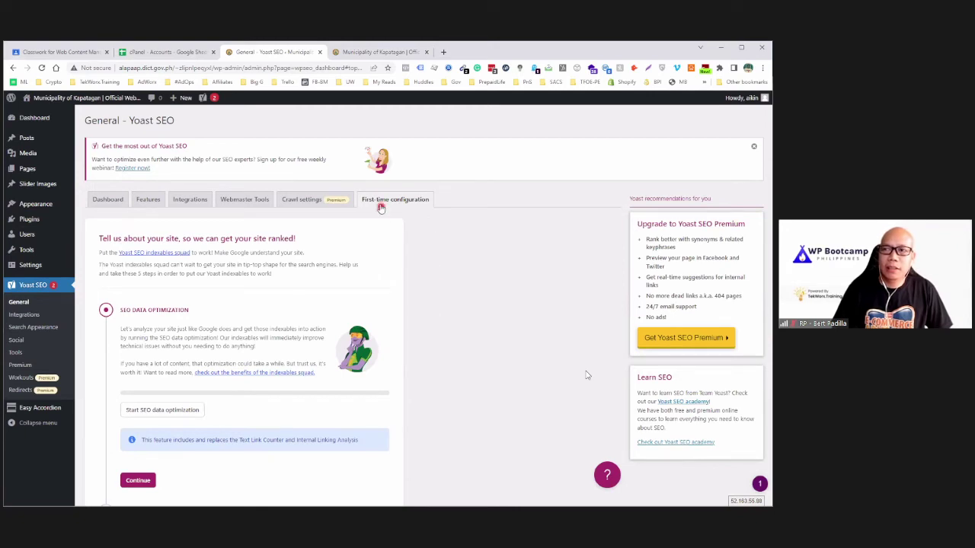
pyautogui.scroll(-1, 411, 290)
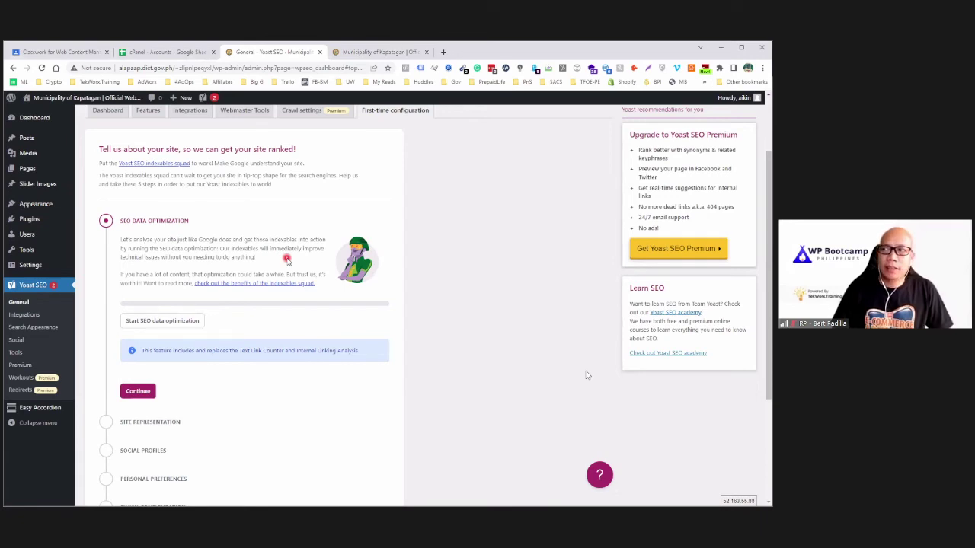
pyautogui.scroll(-1, 475, 267)
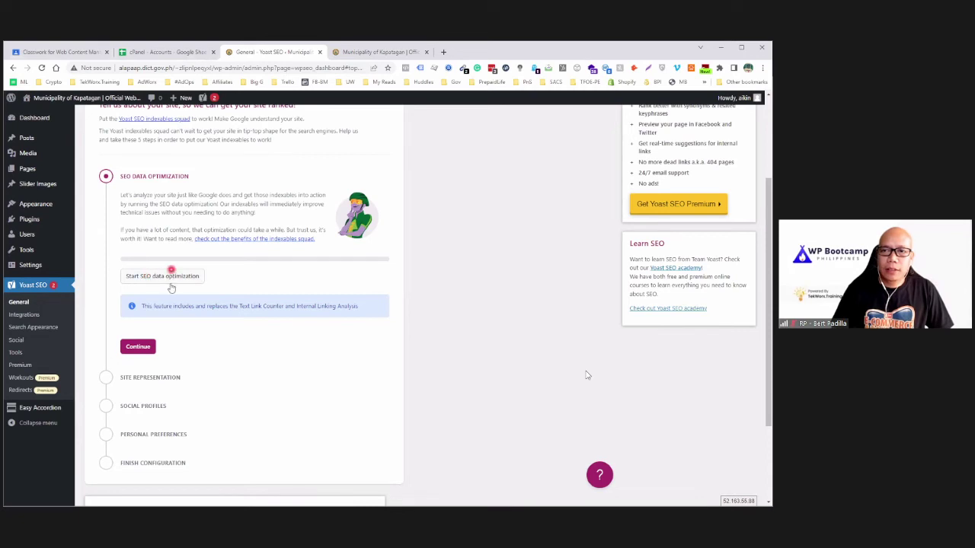
# Step: Run Start SEO data optimization and continue once the site is successfully analyzed
pyautogui.click(169, 277)
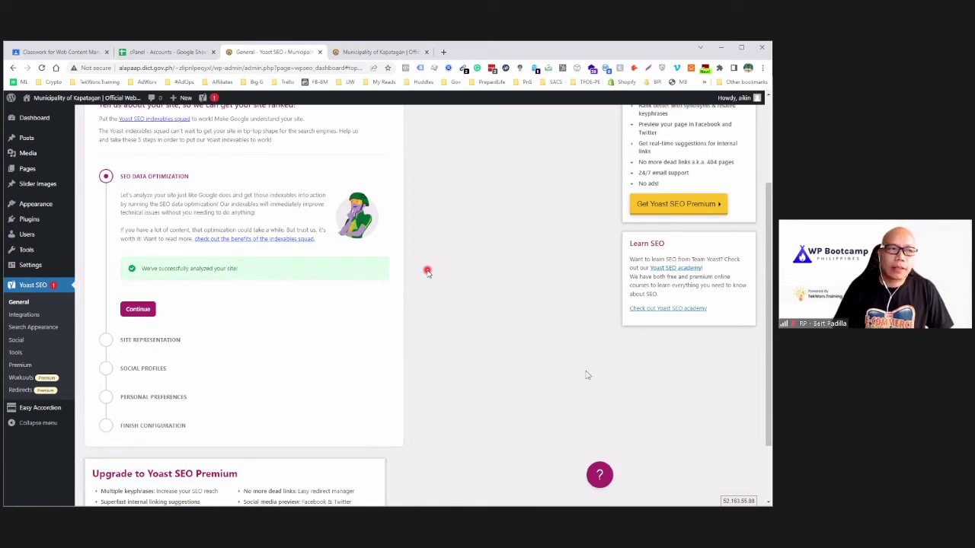
pyautogui.click(134, 309)
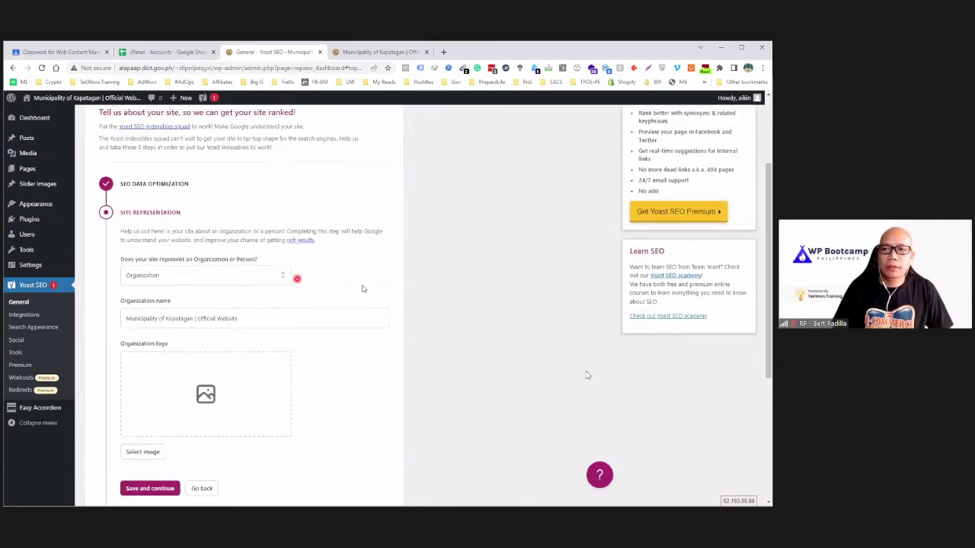
pyautogui.scroll(-1, 364, 292)
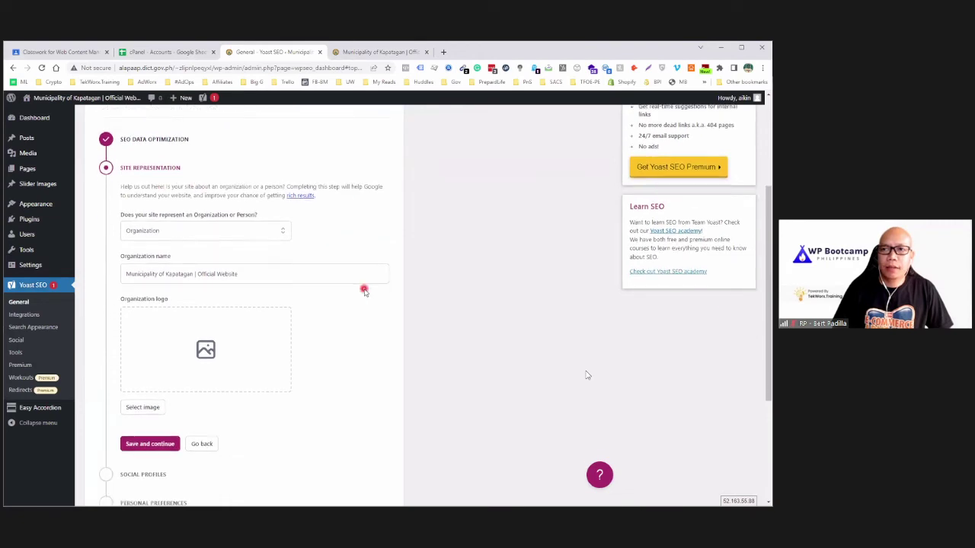
pyautogui.scroll(-1, 364, 292)
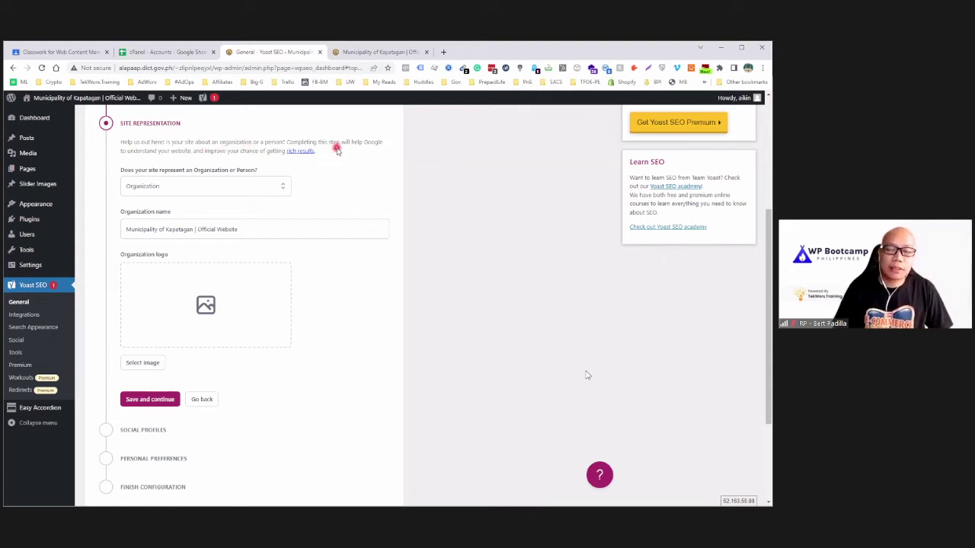
pyautogui.click(197, 190)
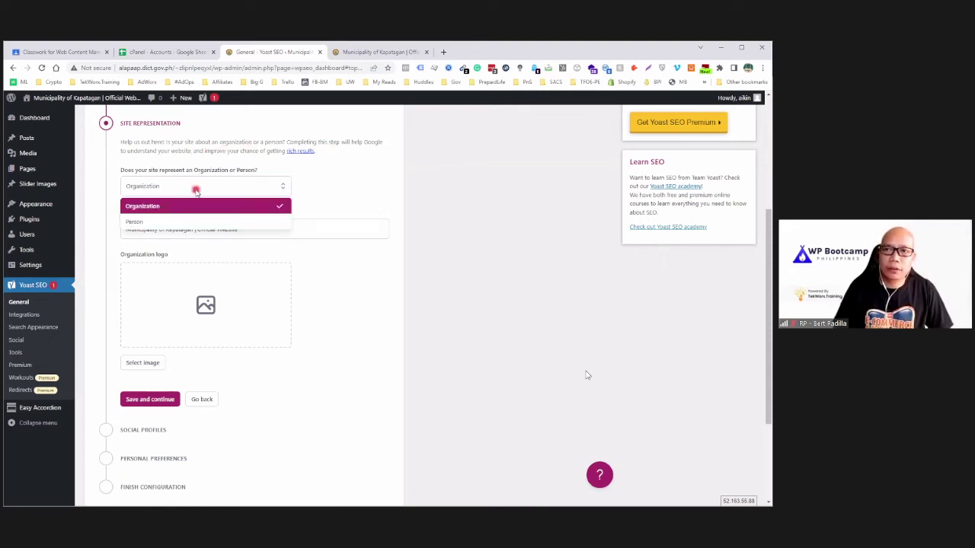
pyautogui.click(177, 208)
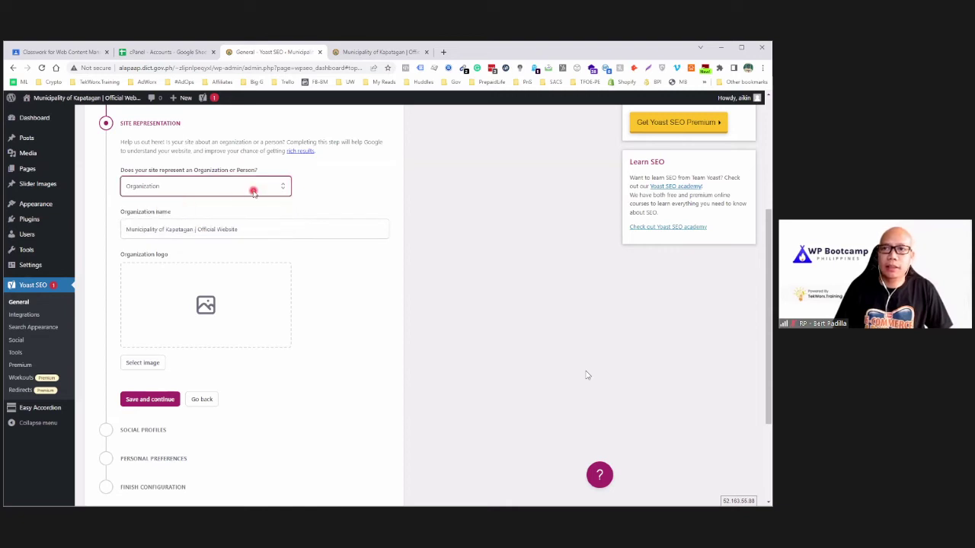
pyautogui.click(180, 231)
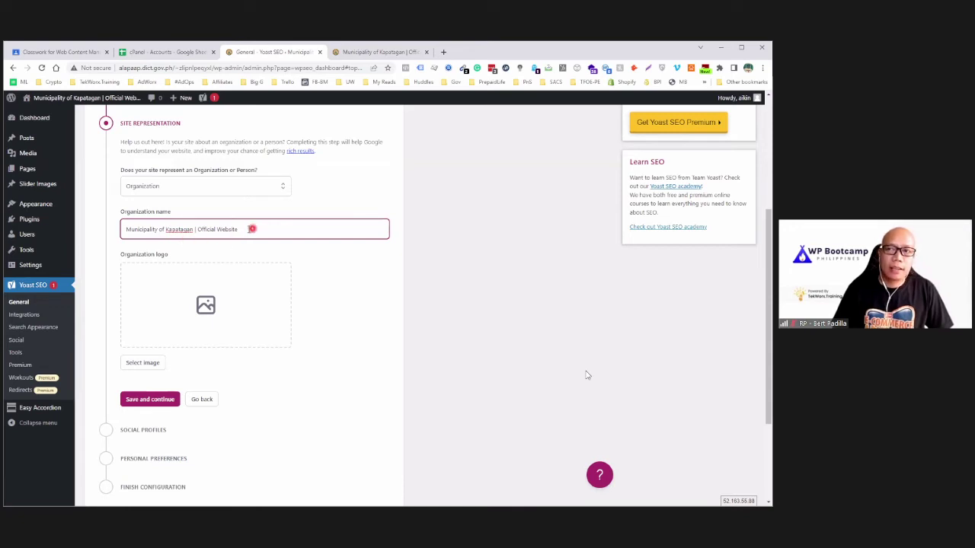
pyautogui.moveTo(250, 227); pyautogui.dragTo(198, 242)
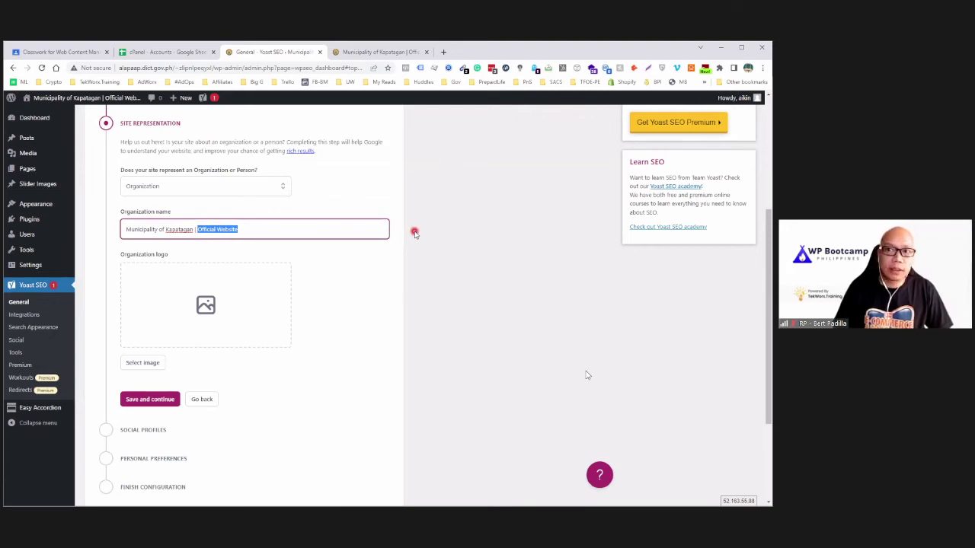
pyautogui.click(414, 233)
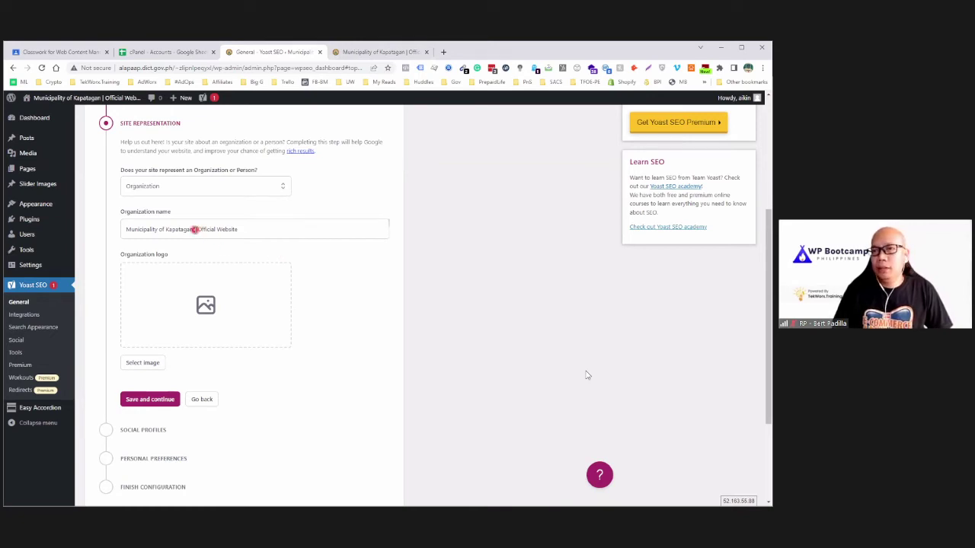
pyautogui.click(194, 229)
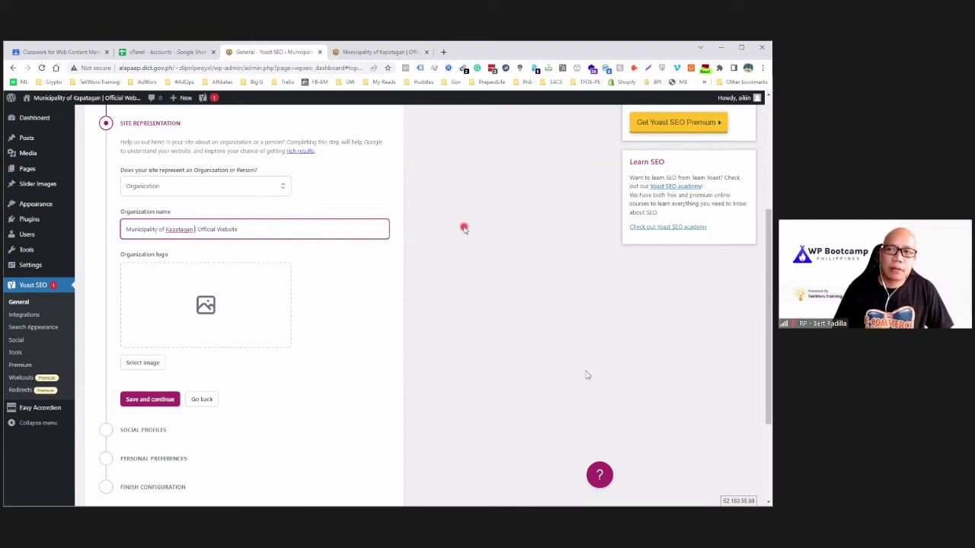
pyautogui.click(438, 227)
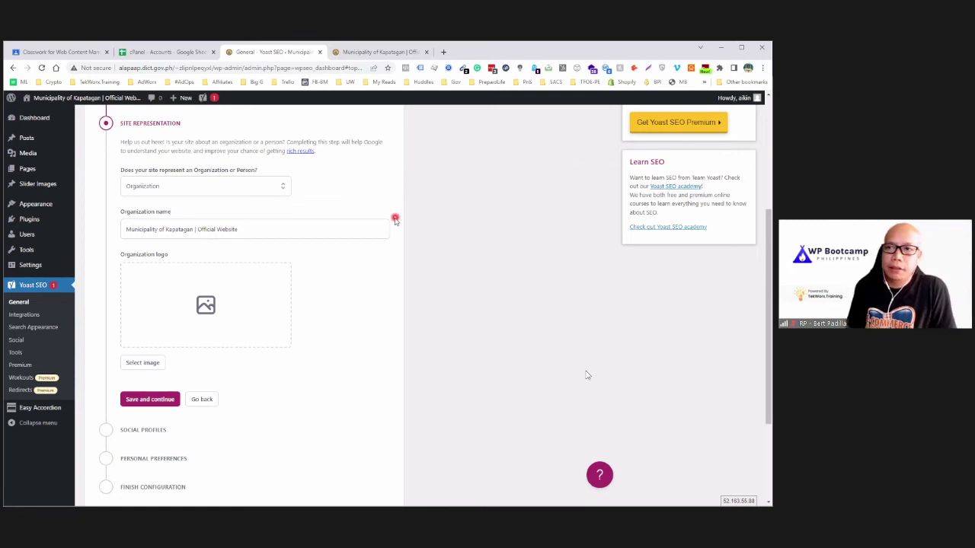
# Step: Copy the Municipality of Kapatagan homepage URL from its tab's address bar
pyautogui.click(361, 59)
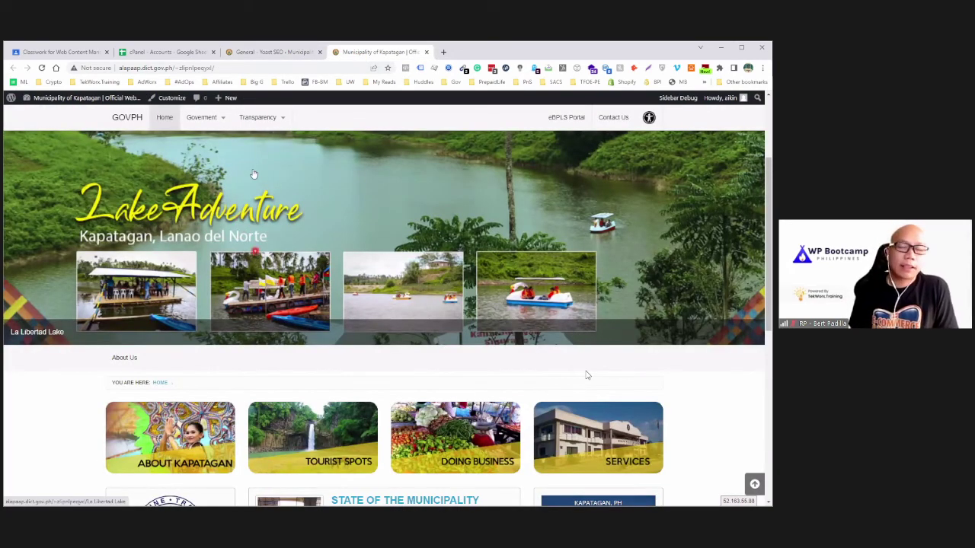
pyautogui.click(271, 56)
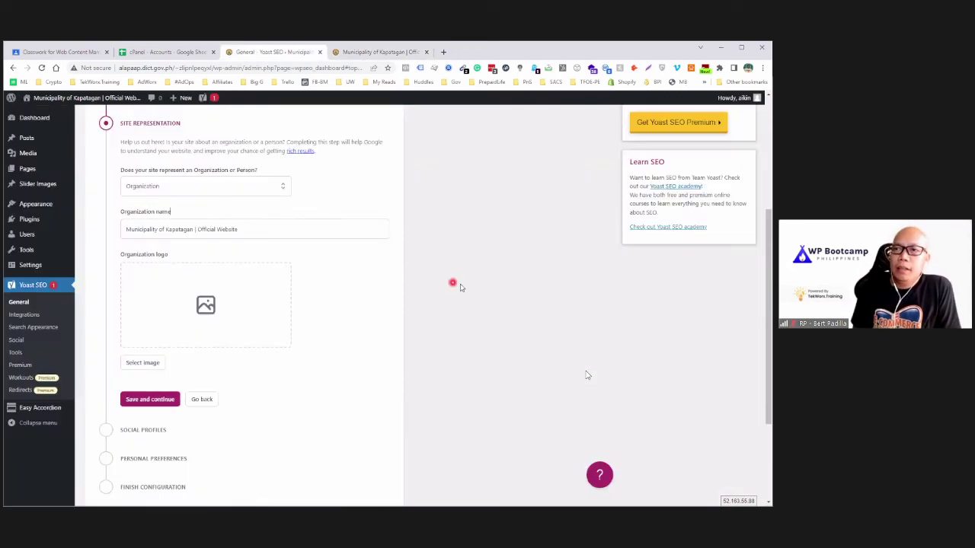
pyautogui.scroll(-1, 354, 300)
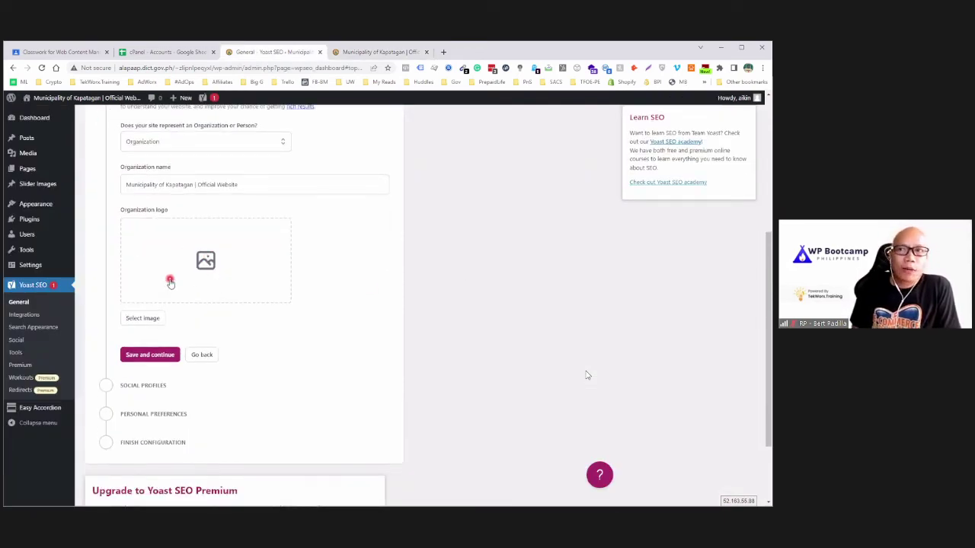
pyautogui.click(351, 52)
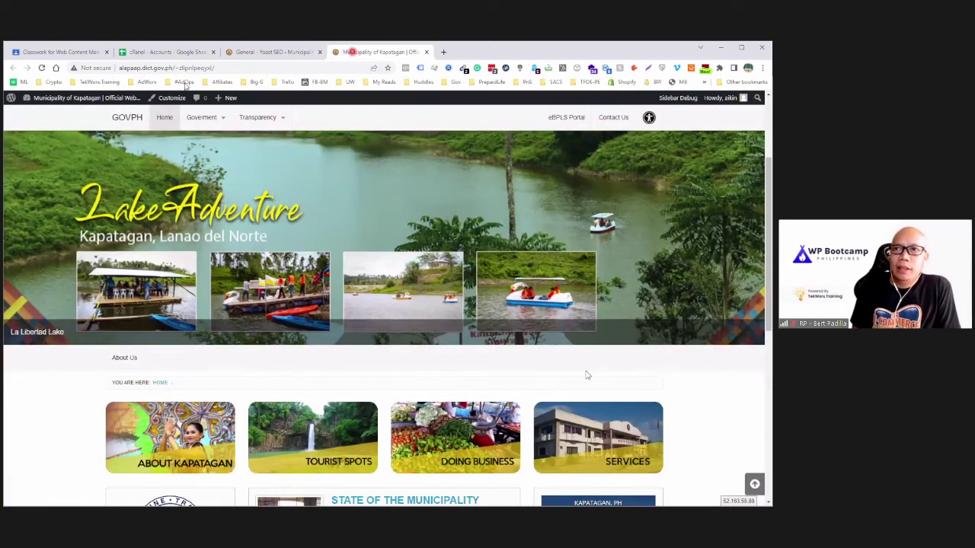
pyautogui.click(199, 68)
pyautogui.rightClick(204, 69)
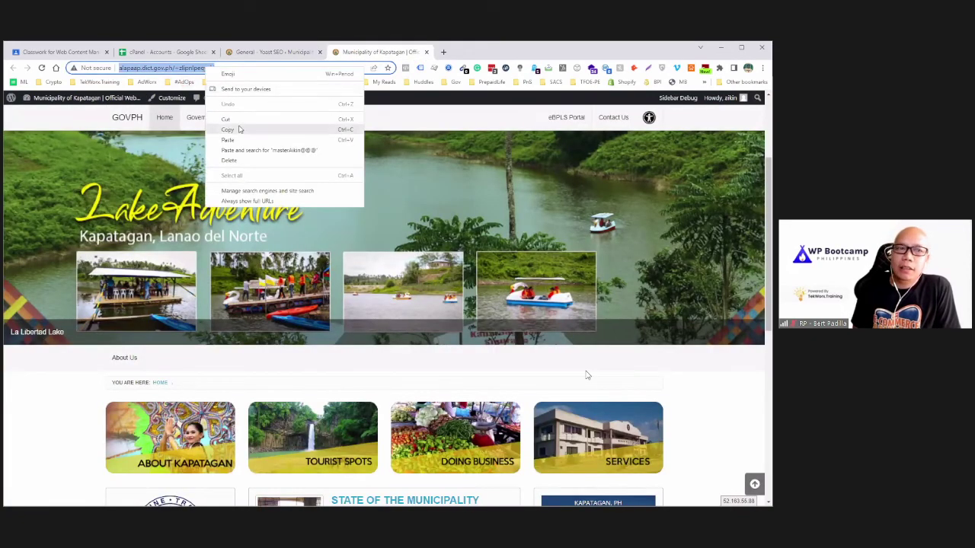
pyautogui.click(228, 129)
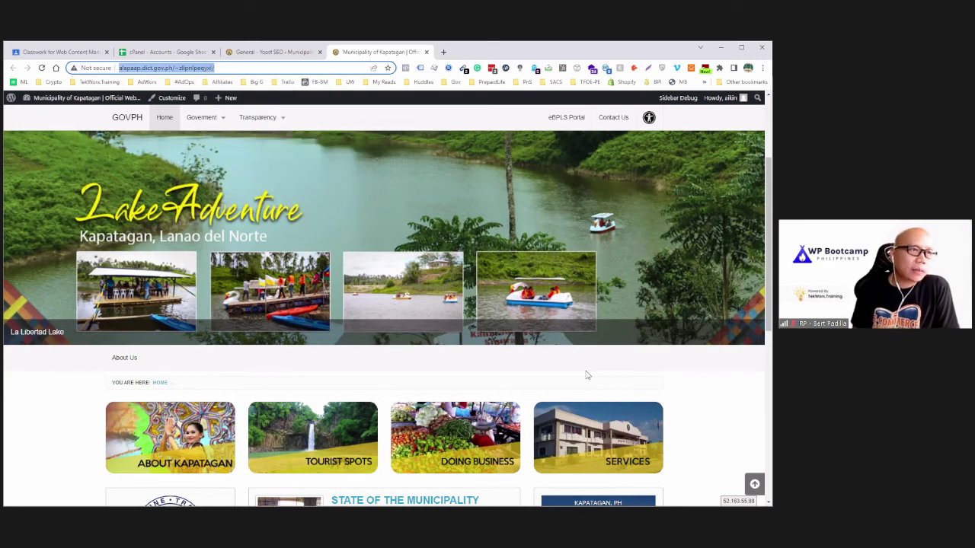
pyautogui.hotkey('alt', 'Tab')
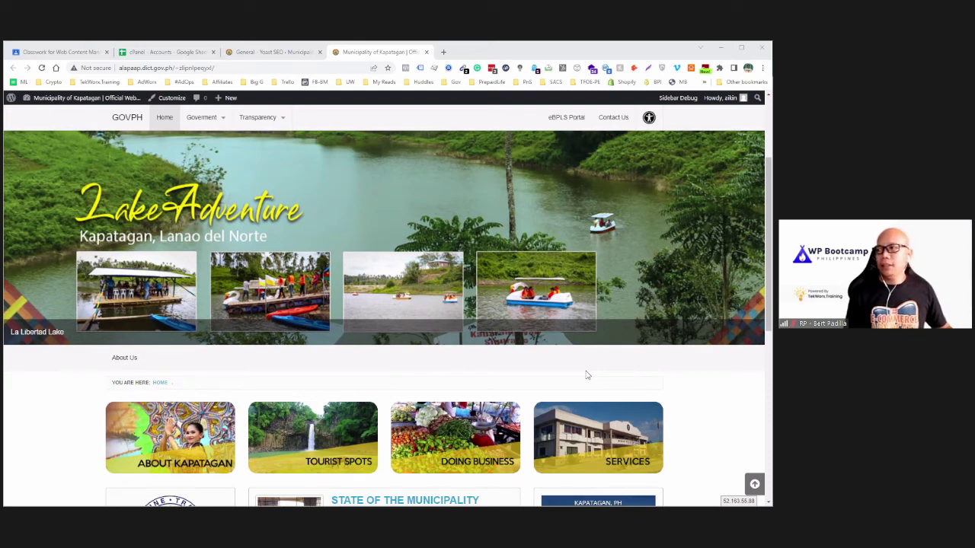
# Step: Inspect the Kapatagan link preview in the Facebook Create post dialog, then return to Yoast SEO
pyautogui.hotkey('alt', 'Tab')
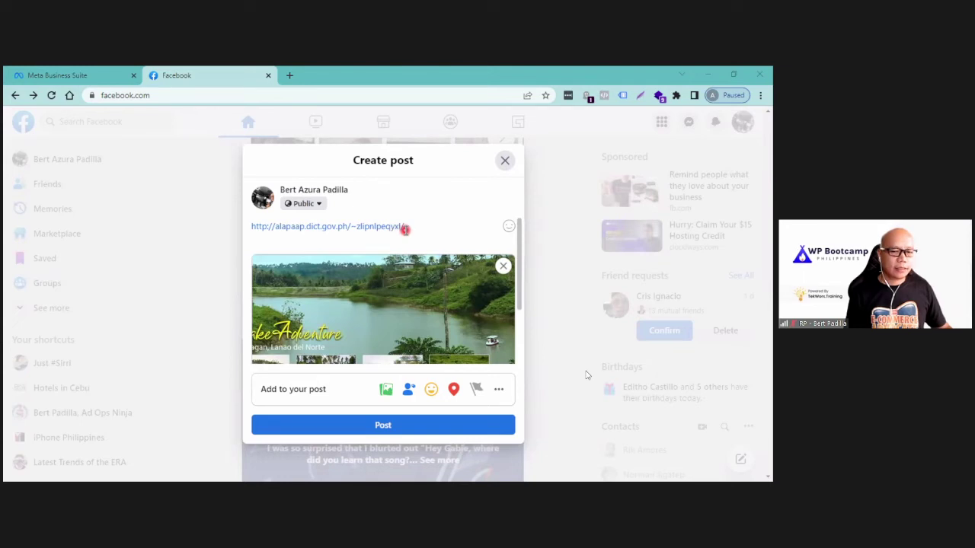
pyautogui.scroll(-1, 398, 277)
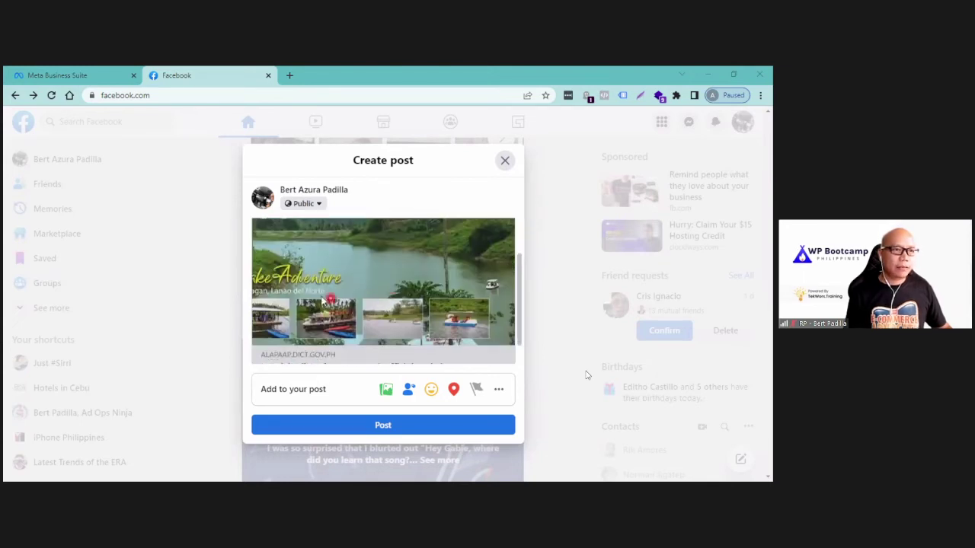
pyautogui.scroll(-1, 358, 298)
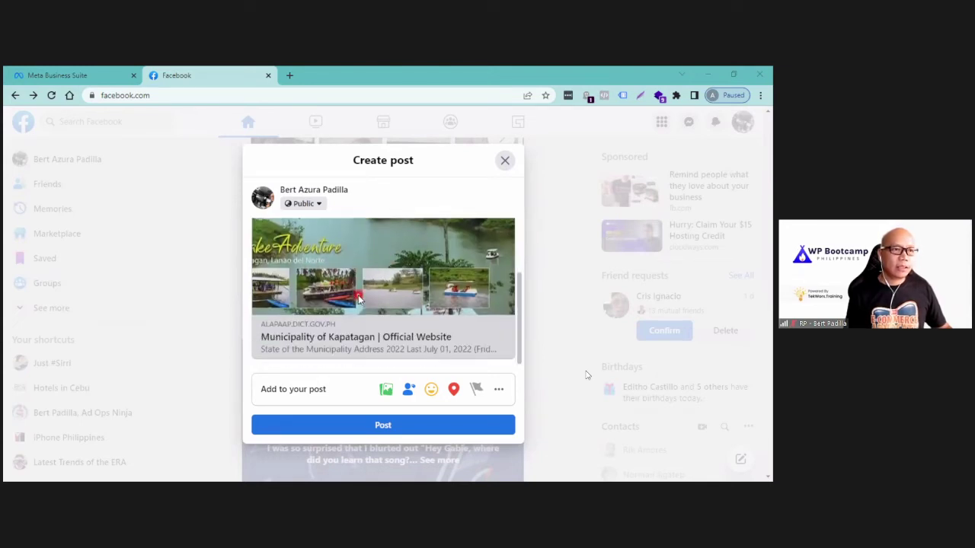
pyautogui.scroll(1, 358, 298)
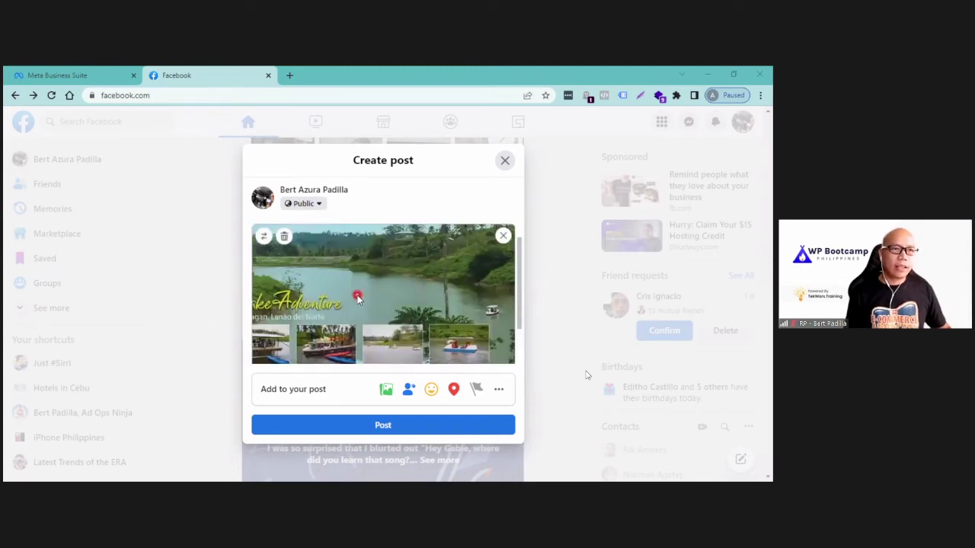
pyautogui.scroll(1, 358, 299)
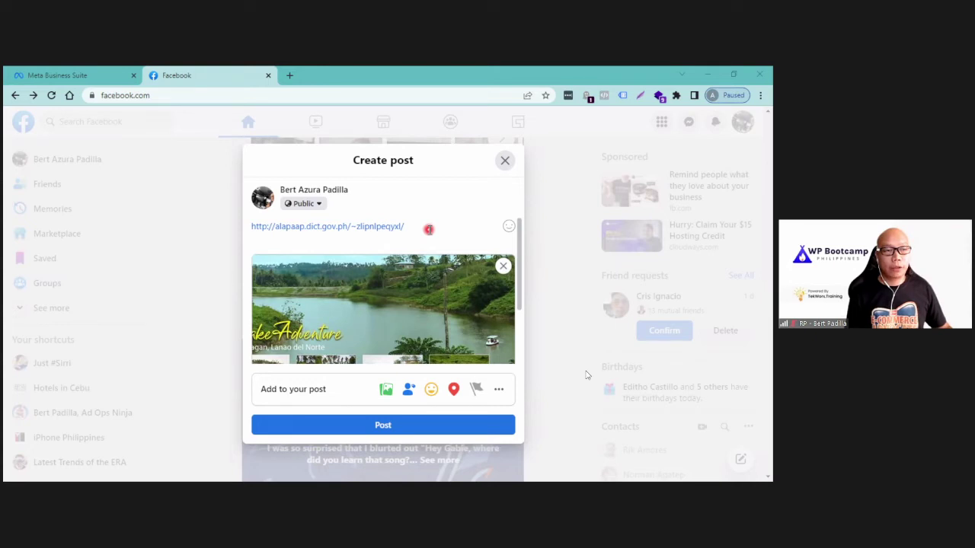
pyautogui.scroll(-1, 418, 263)
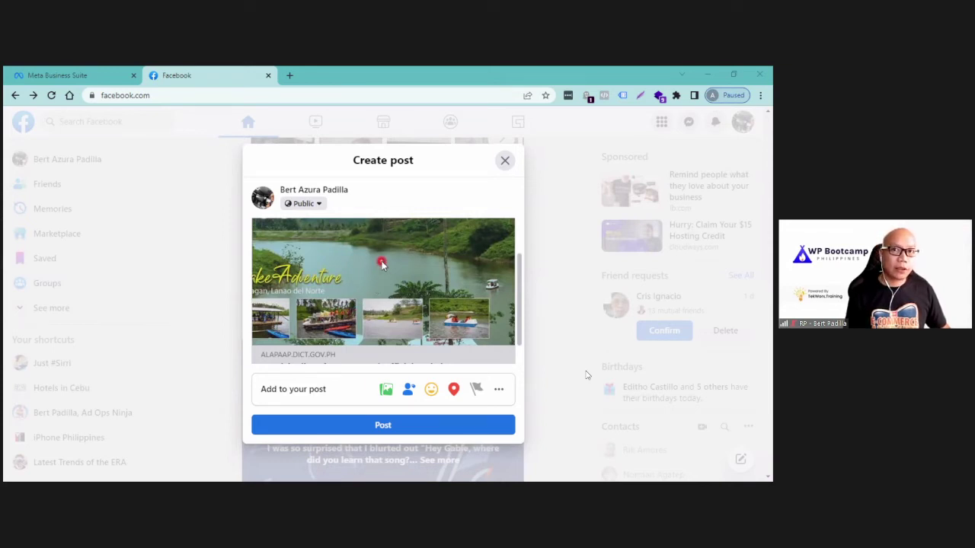
pyautogui.scroll(-1, 385, 297)
pyautogui.scroll(1, 376, 292)
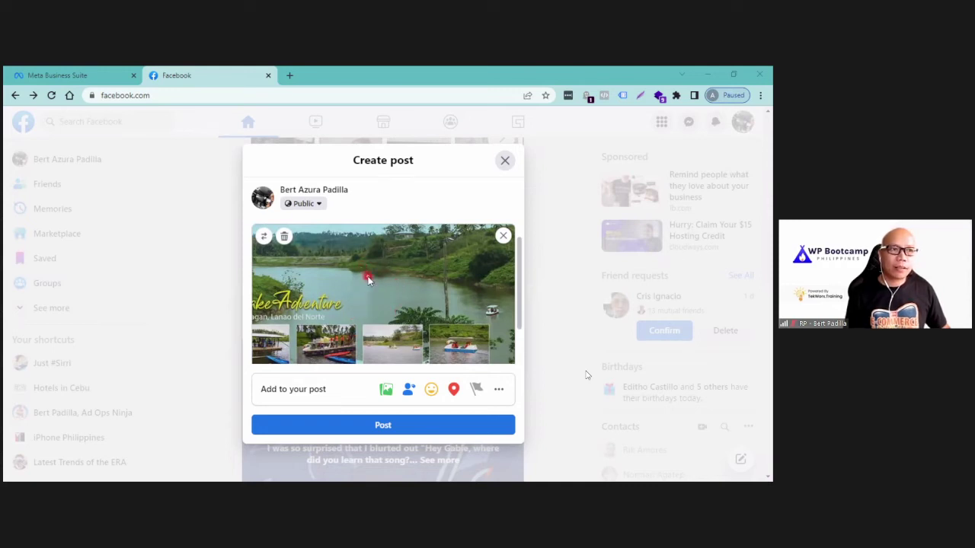
pyautogui.scroll(-1, 370, 278)
pyautogui.scroll(1, 383, 286)
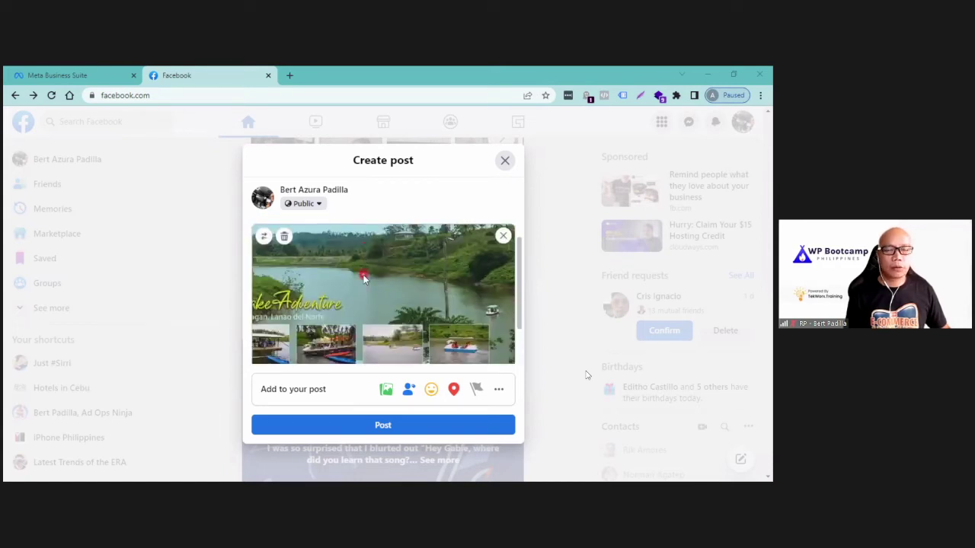
pyautogui.scroll(-1, 366, 278)
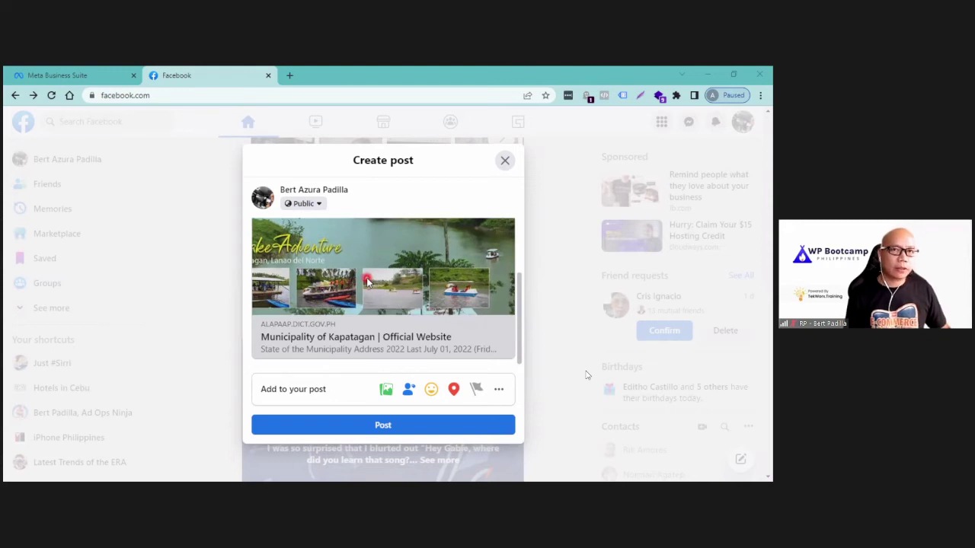
pyautogui.scroll(1, 366, 280)
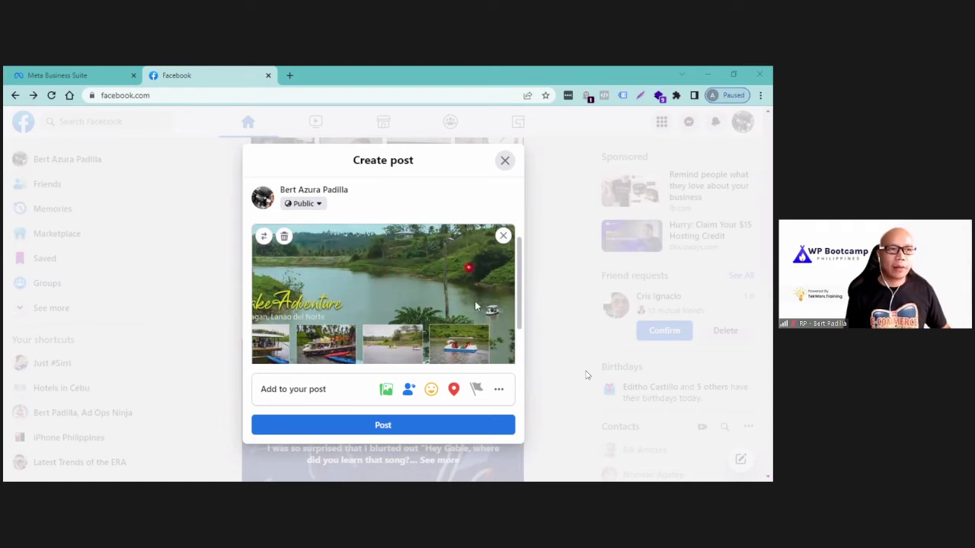
pyautogui.scroll(-1, 460, 335)
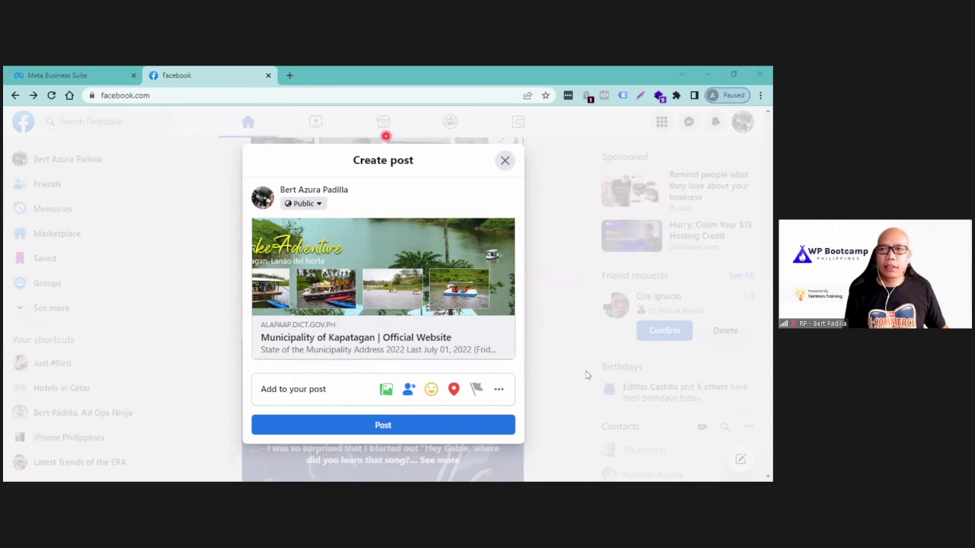
pyautogui.hotkey('alt', 'Tab')
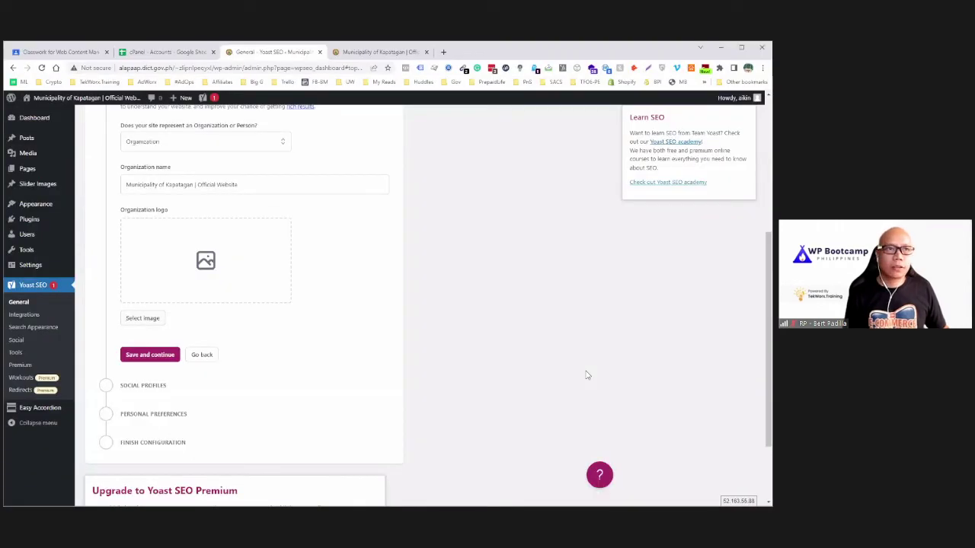
# Step: Open the Media Library from the Organization logo slot and check the Kapatagan site's seal
pyautogui.click(204, 259)
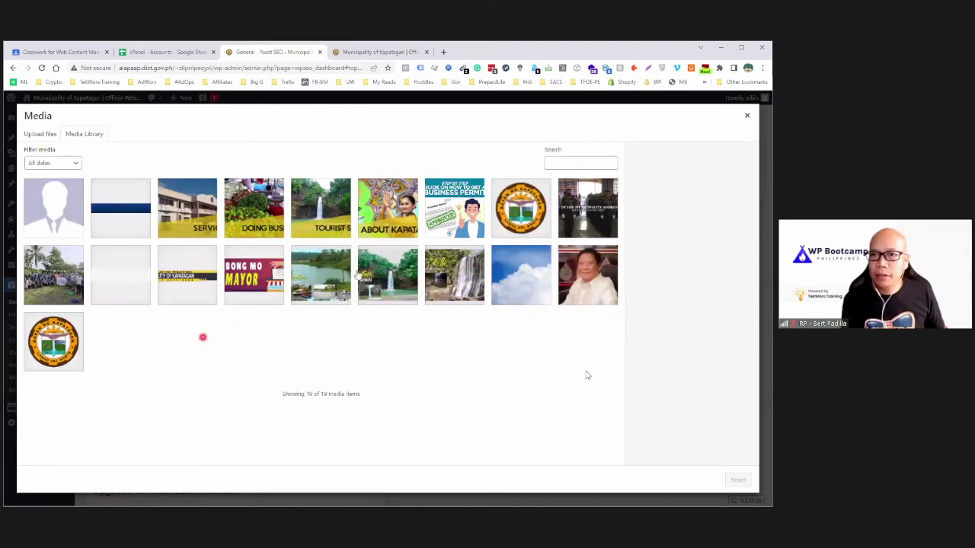
pyautogui.click(369, 55)
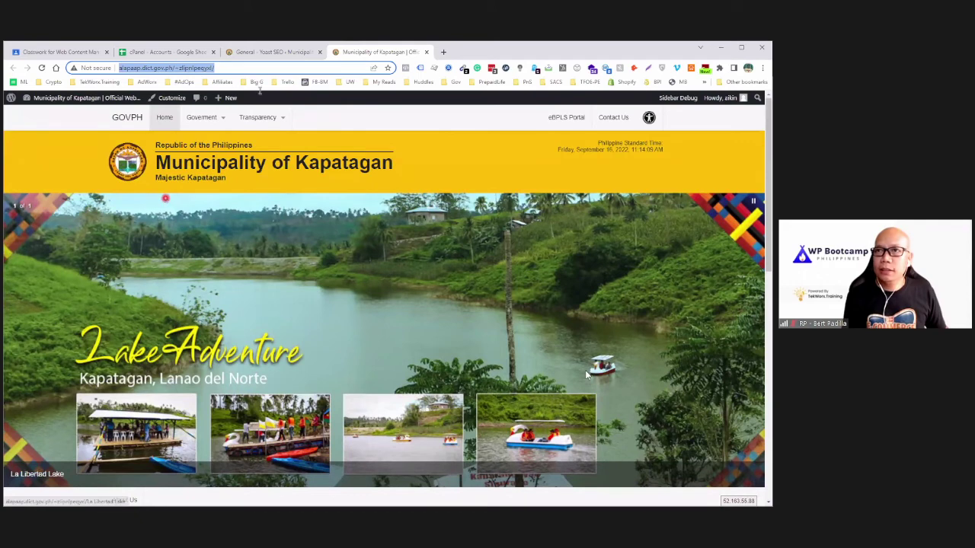
pyautogui.click(271, 55)
# Step: Compare the Kapatagan seal images and select the 100 by 100 lgu-kapatagan seal
pyautogui.click(525, 213)
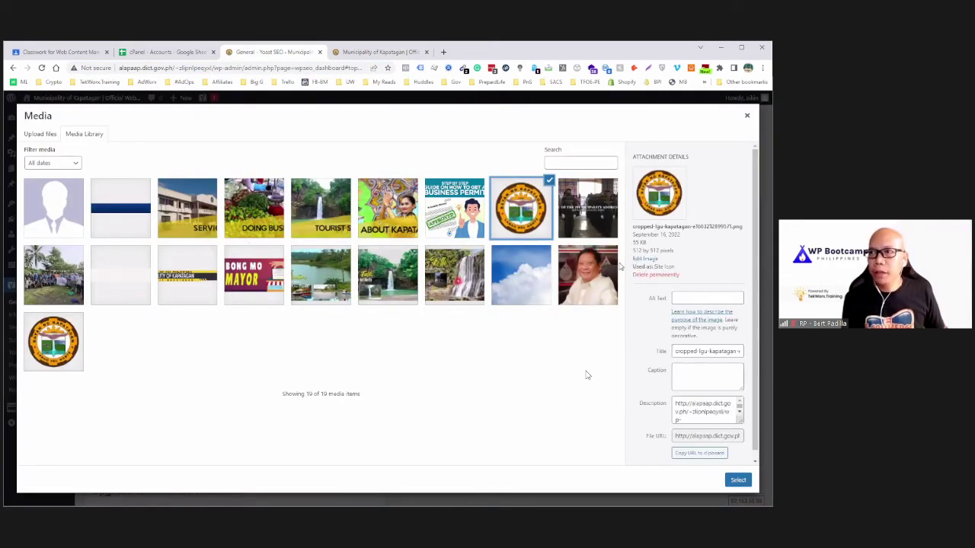
pyautogui.click(80, 343)
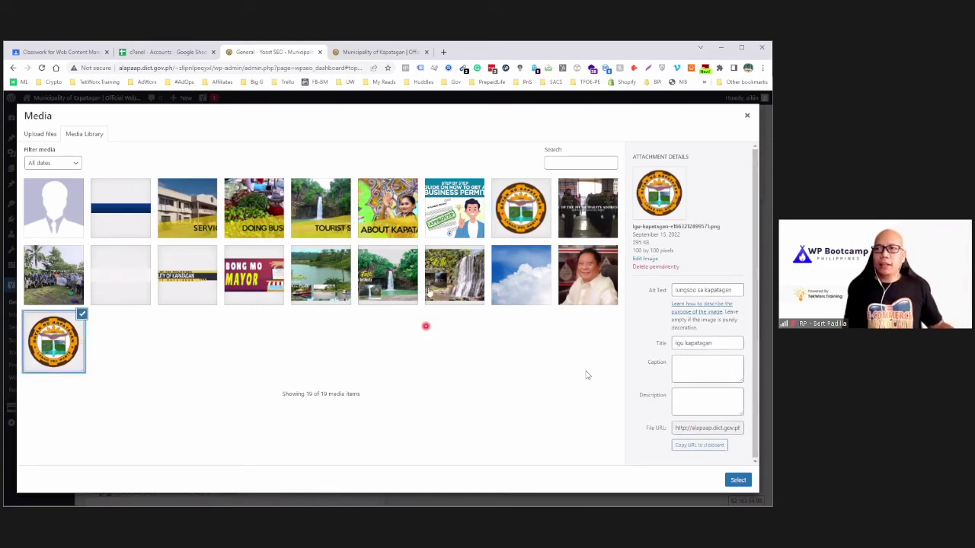
pyautogui.click(511, 223)
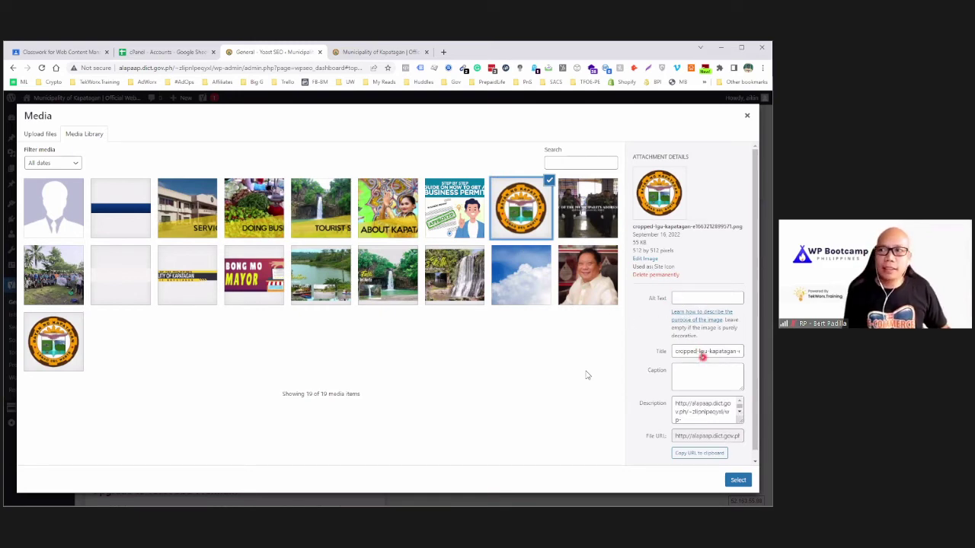
pyautogui.scroll(-1, 700, 354)
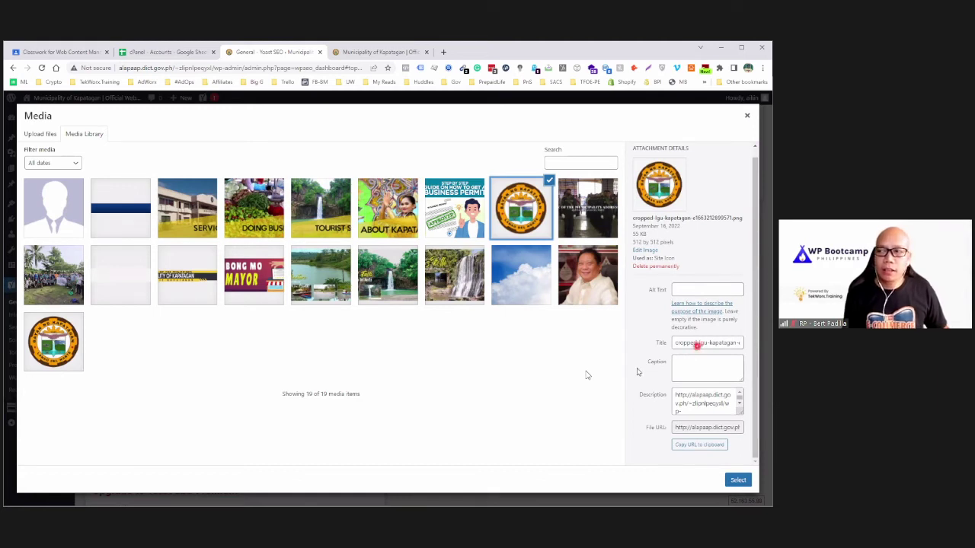
pyautogui.click(57, 352)
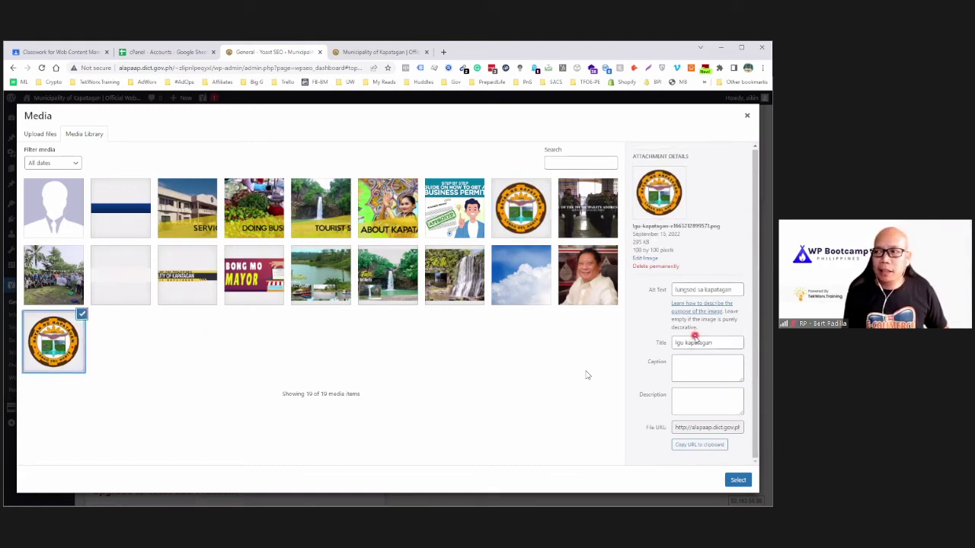
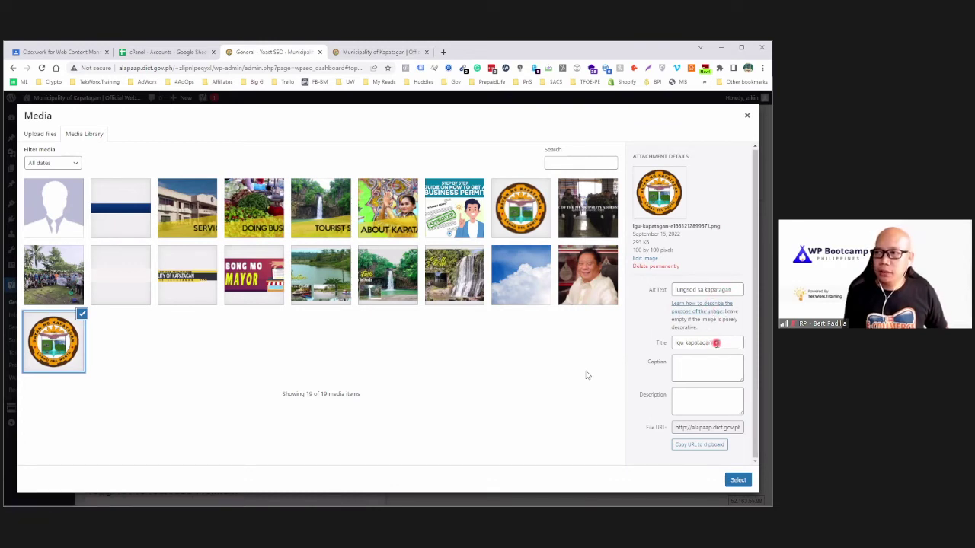
# Step: Select the larger 512 by 512 cropped lgu-kapatagan logo in the Media Library
pyautogui.click(377, 53)
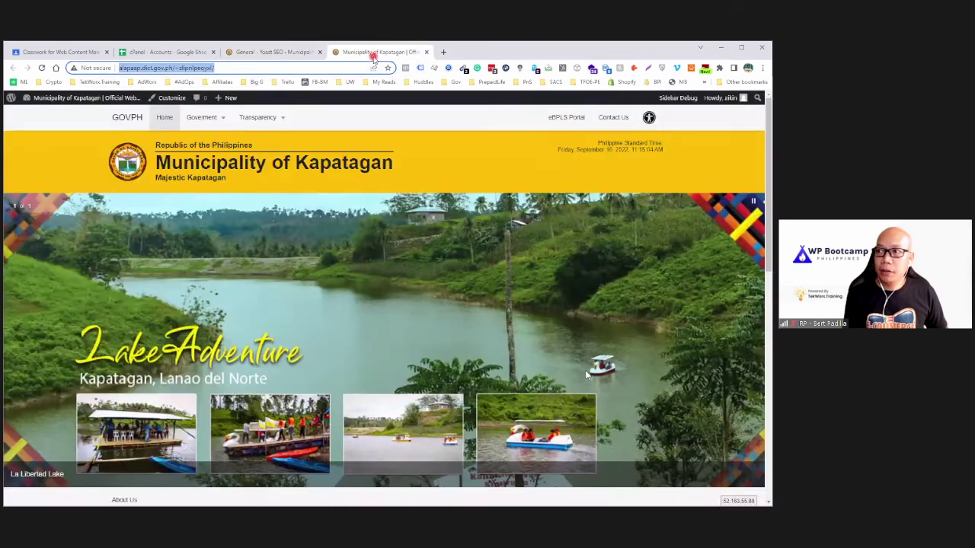
pyautogui.click(273, 53)
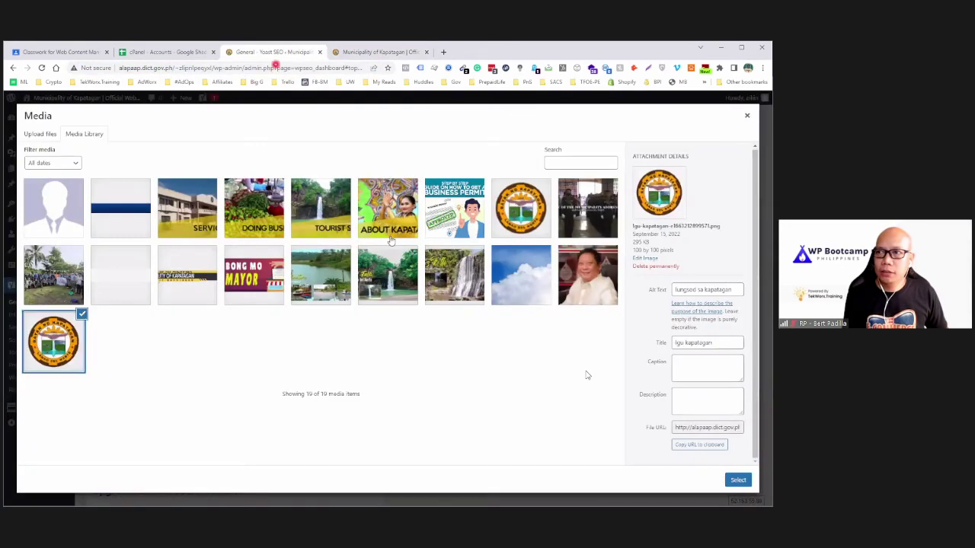
pyautogui.click(531, 222)
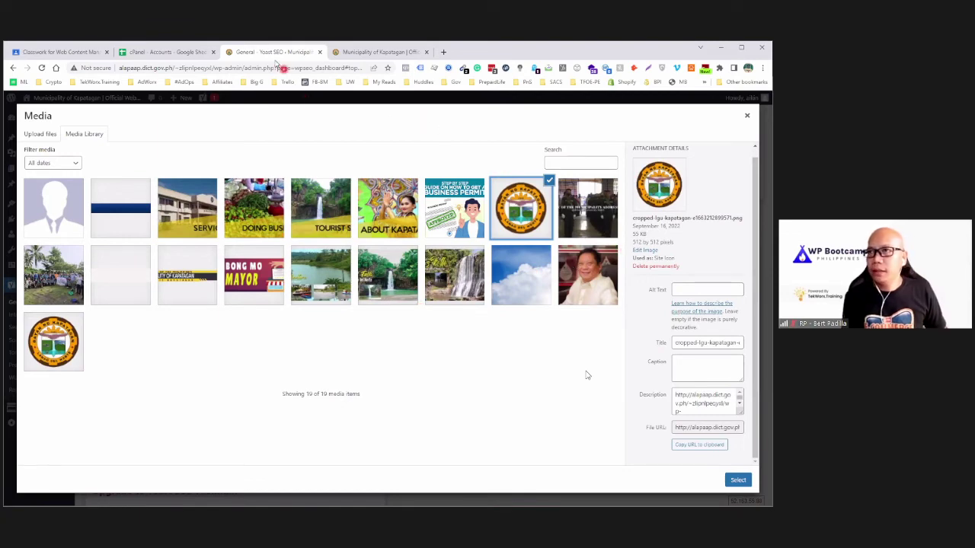
# Step: Open the live site's header logo image in its own tab, then return to the Media Library
pyautogui.click(379, 51)
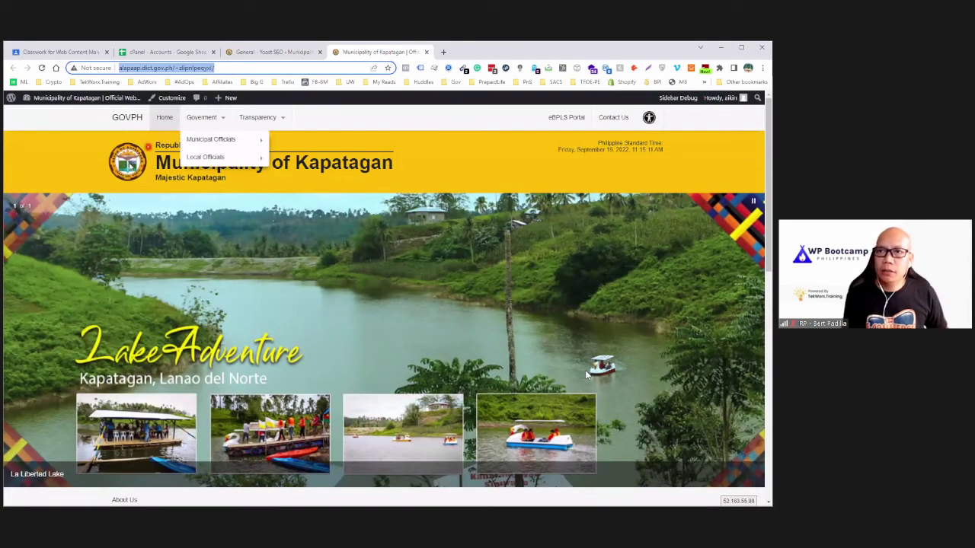
pyautogui.rightClick(128, 164)
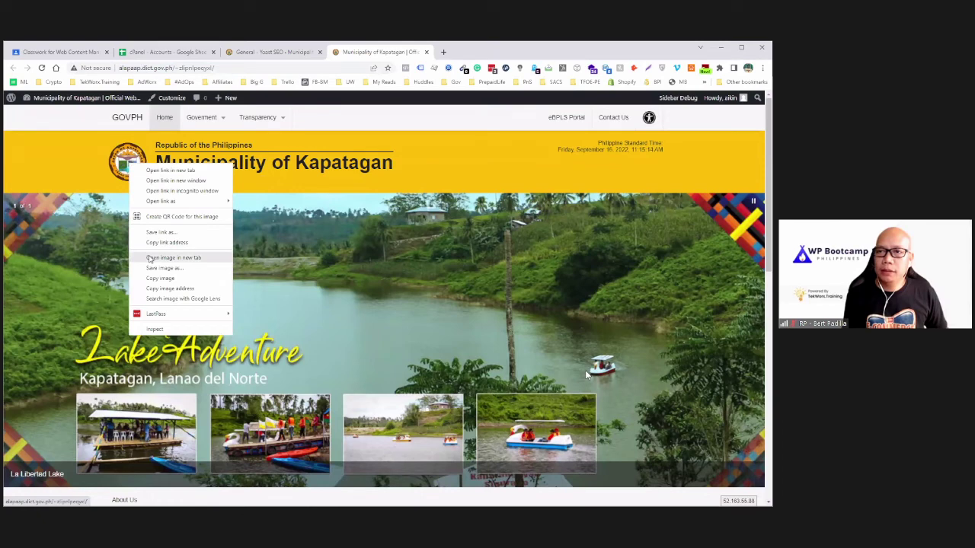
pyautogui.click(174, 258)
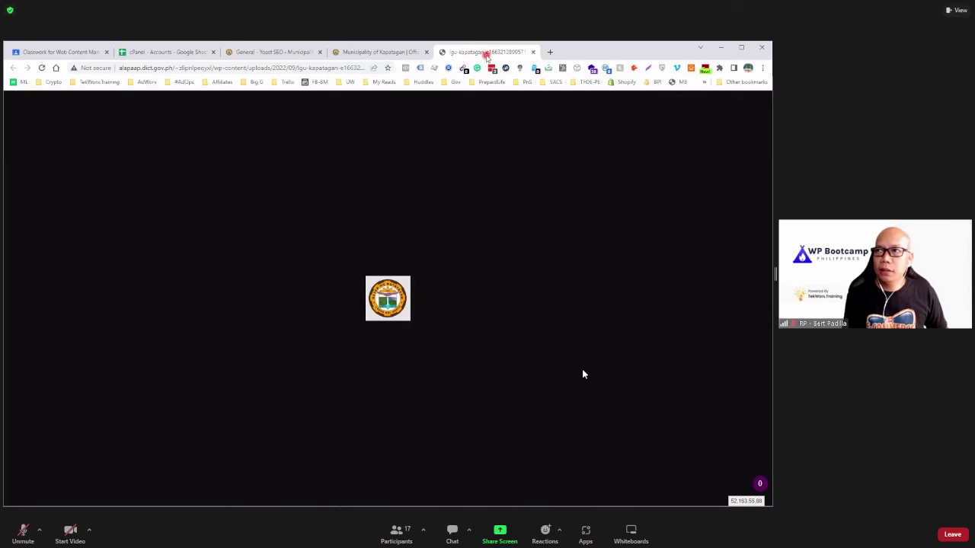
pyautogui.click(284, 54)
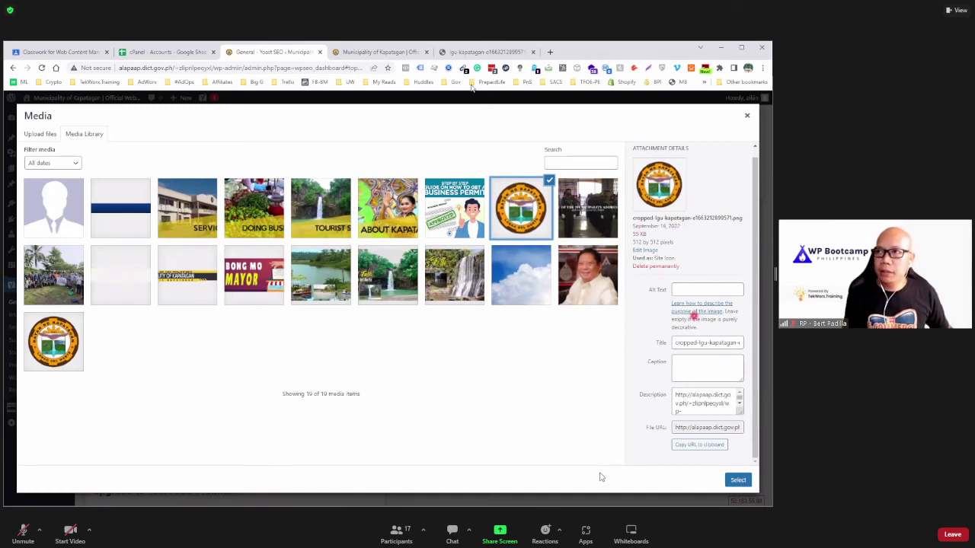
# Step: Retitle the logo image 'Municipality of Kapatagan Logo'
pyautogui.click(689, 344)
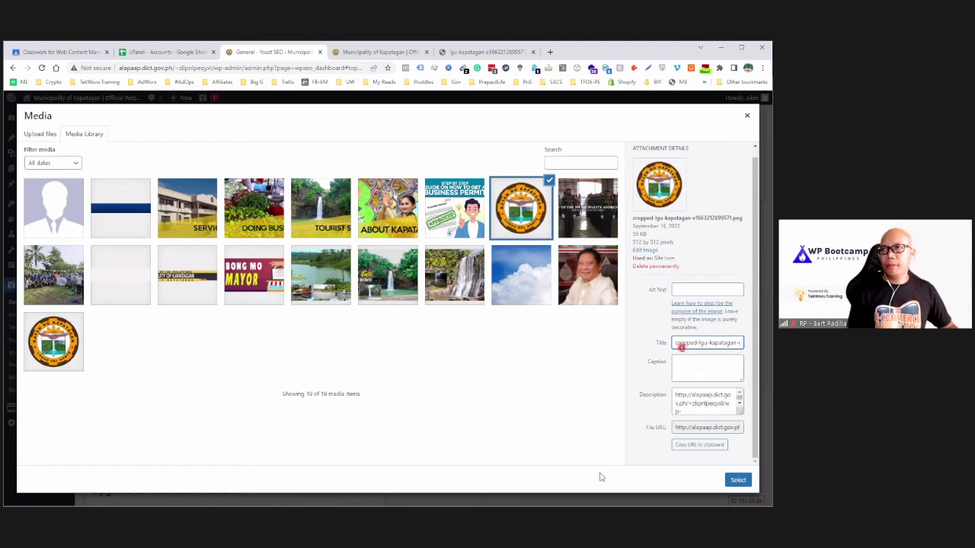
pyautogui.hotkey('ctrl', 'a')
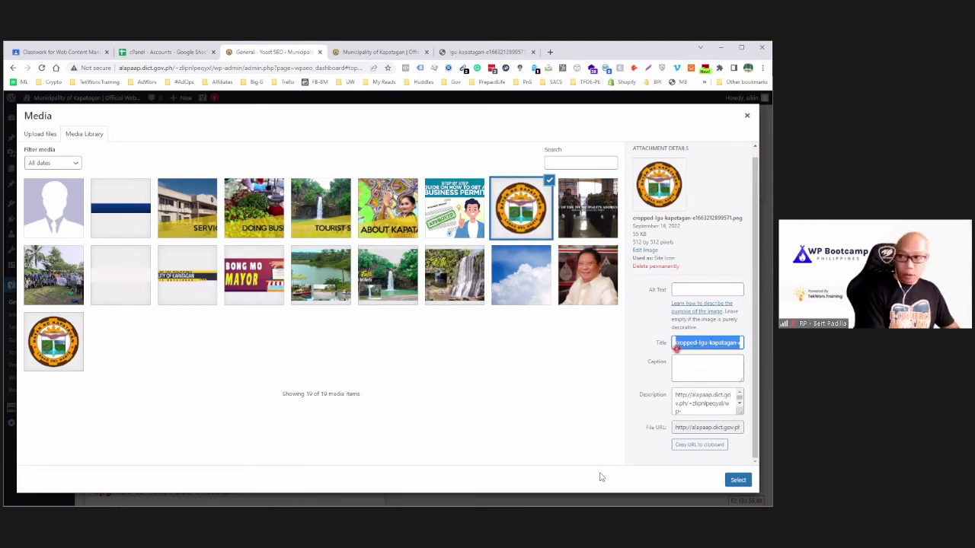
pyautogui.write('Municipality of Ka')
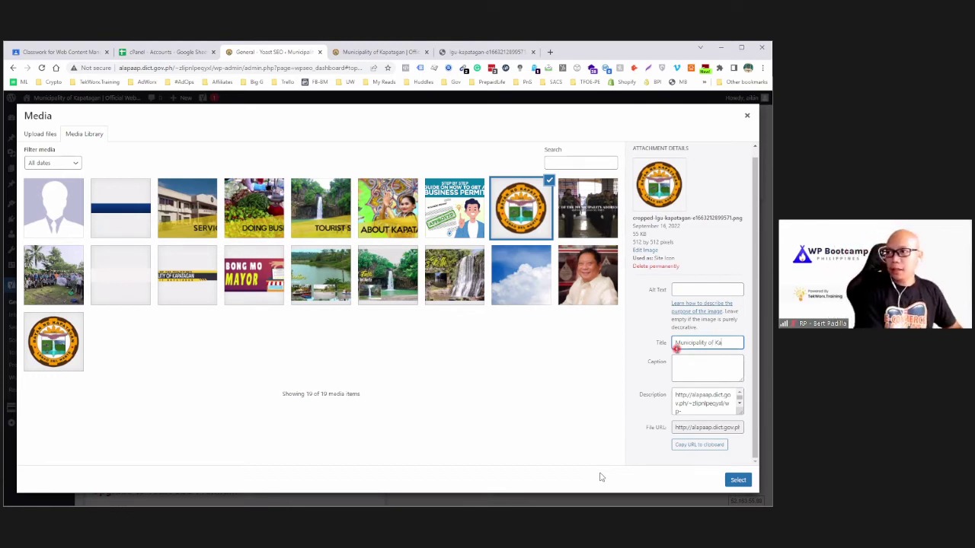
pyautogui.write('gan Logo')
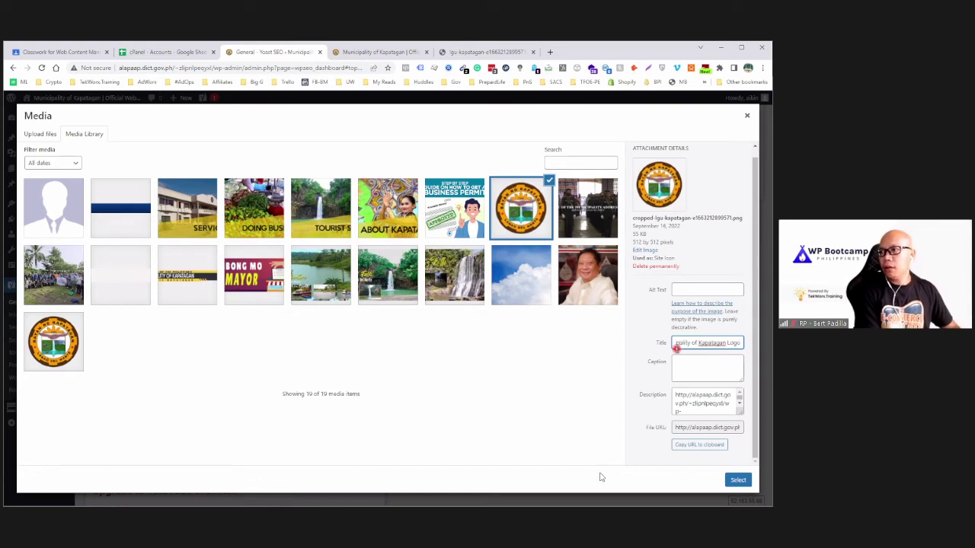
pyautogui.hotkey('ctrl', 'a')
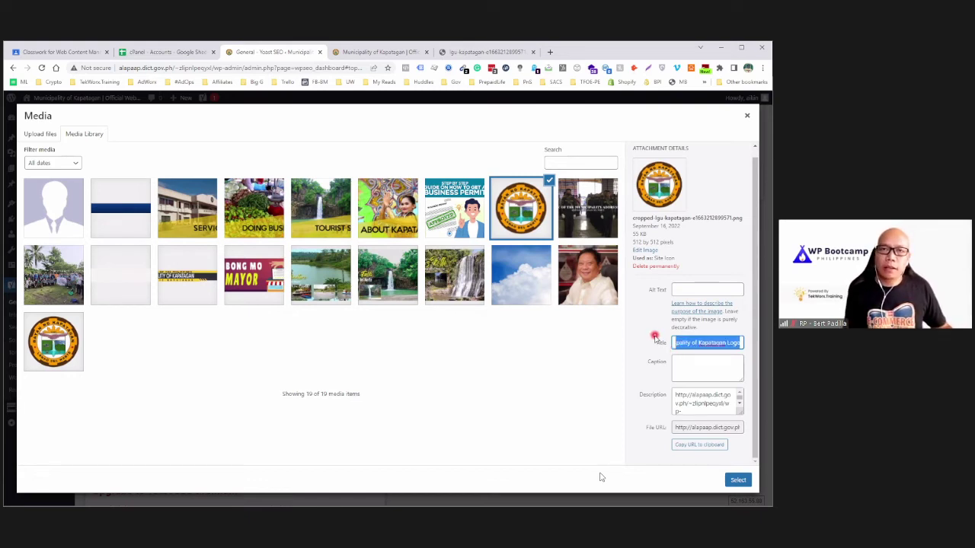
# Step: Copy that title into Alt Text and use the image as the Organization logo
pyautogui.click(686, 289)
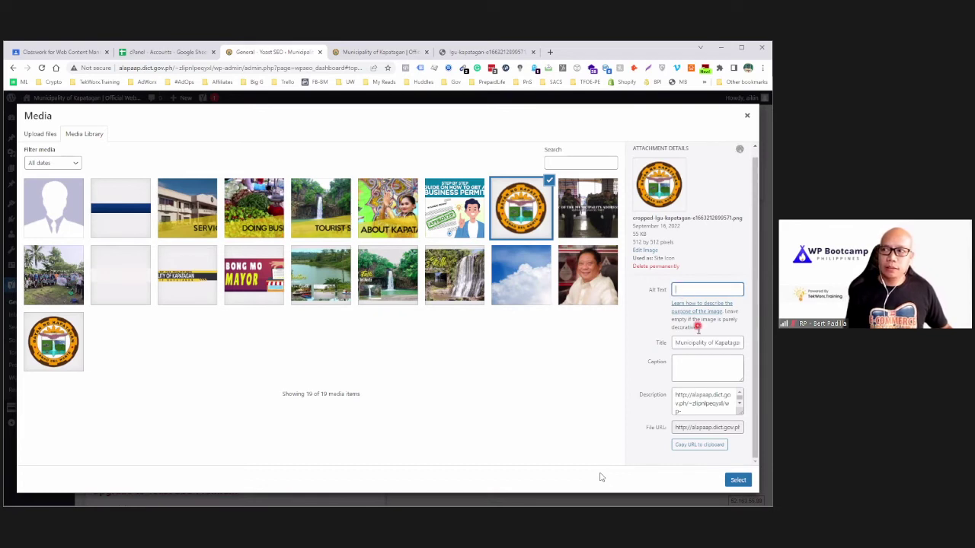
pyautogui.click(696, 343)
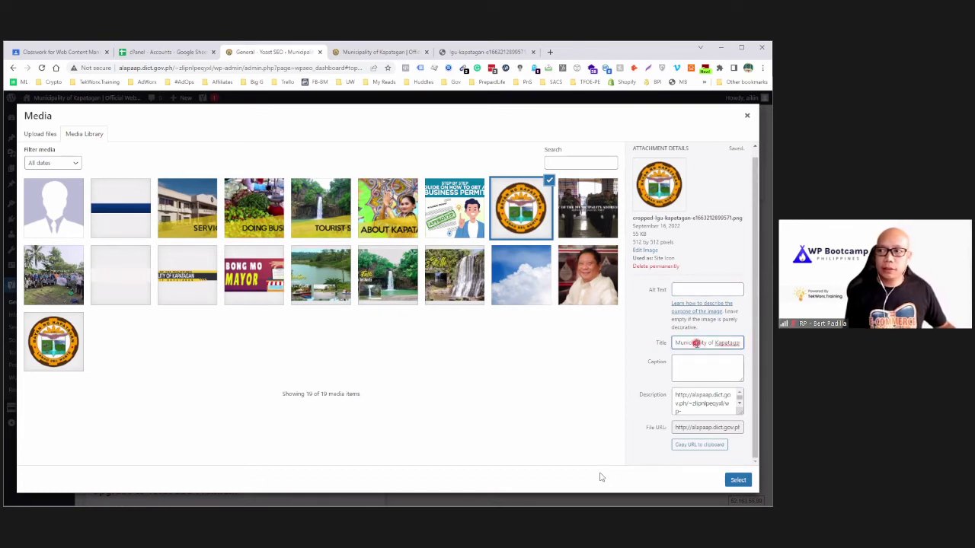
pyautogui.hotkey('ctrl', 'a')
pyautogui.hotkey('ctrl', 'c')
pyautogui.click(690, 290)
pyautogui.hotkey('ctrl', 'v')
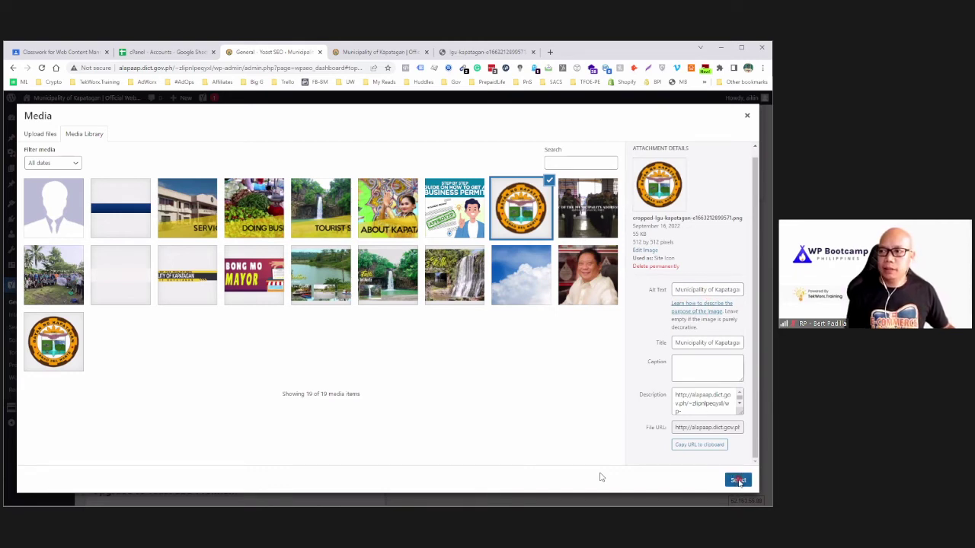
pyautogui.click(738, 480)
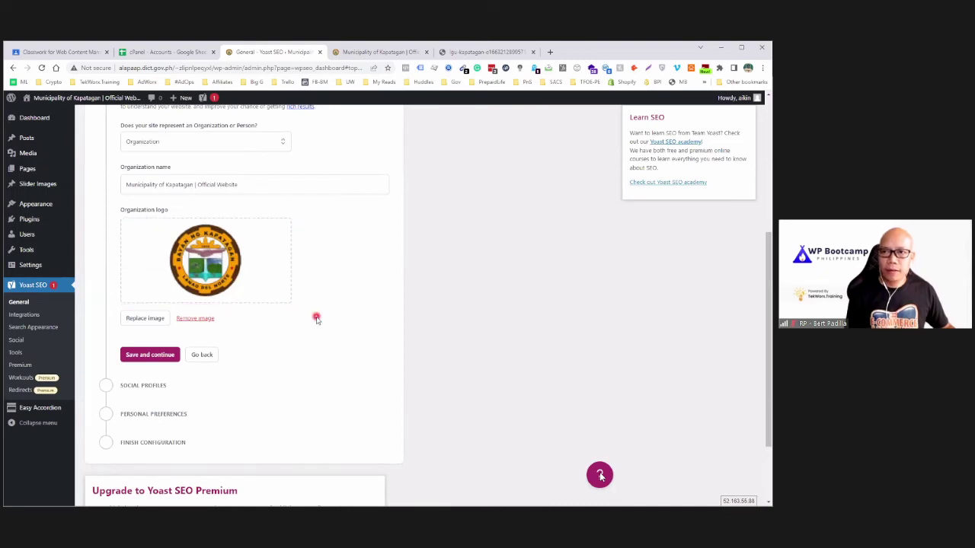
# Step: Save the site representation step and continue to Social Profiles
pyautogui.click(150, 355)
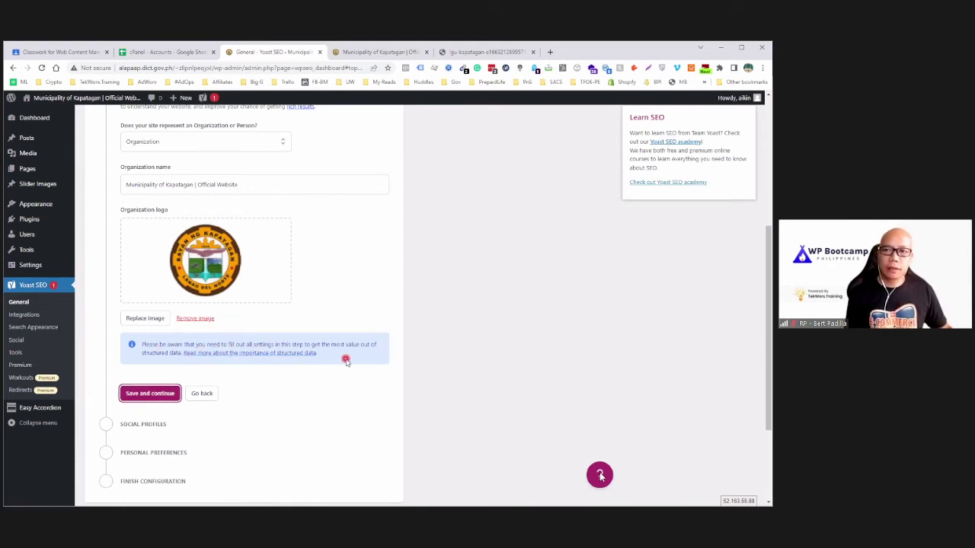
pyautogui.click(156, 395)
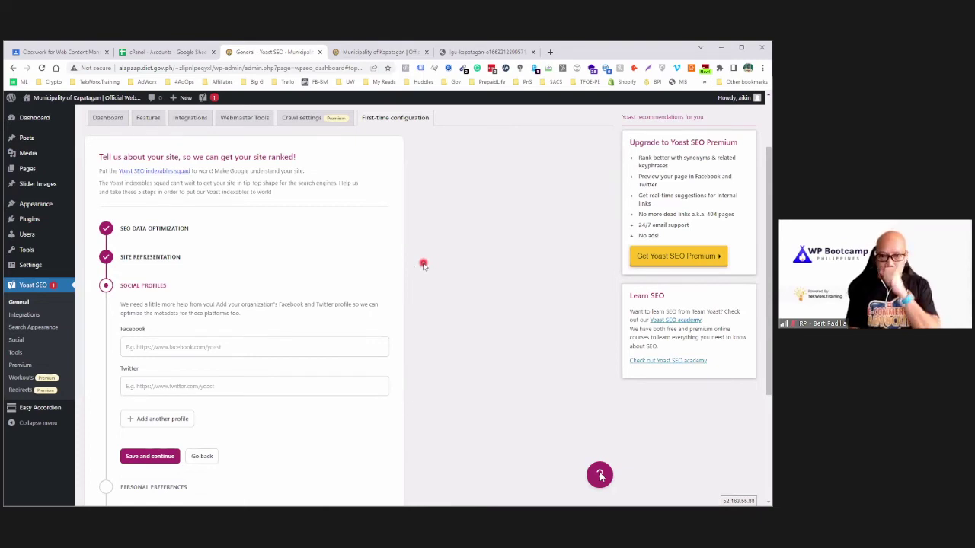
pyautogui.scroll(-2, 411, 282)
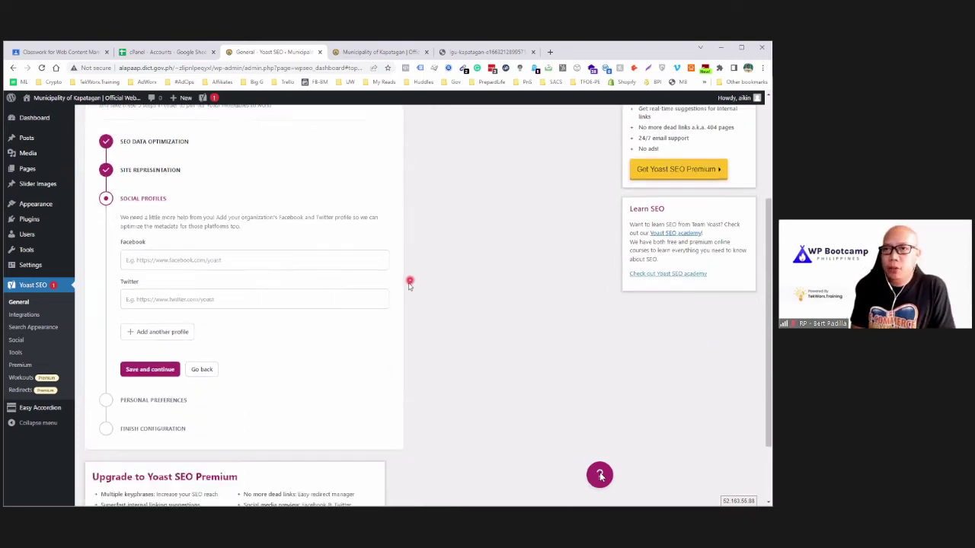
# Step: Look over the live Kapatagan site, briefly unmuting and re-muting the meeting microphone
pyautogui.click(358, 58)
pyautogui.scroll(-10, 600, 477)
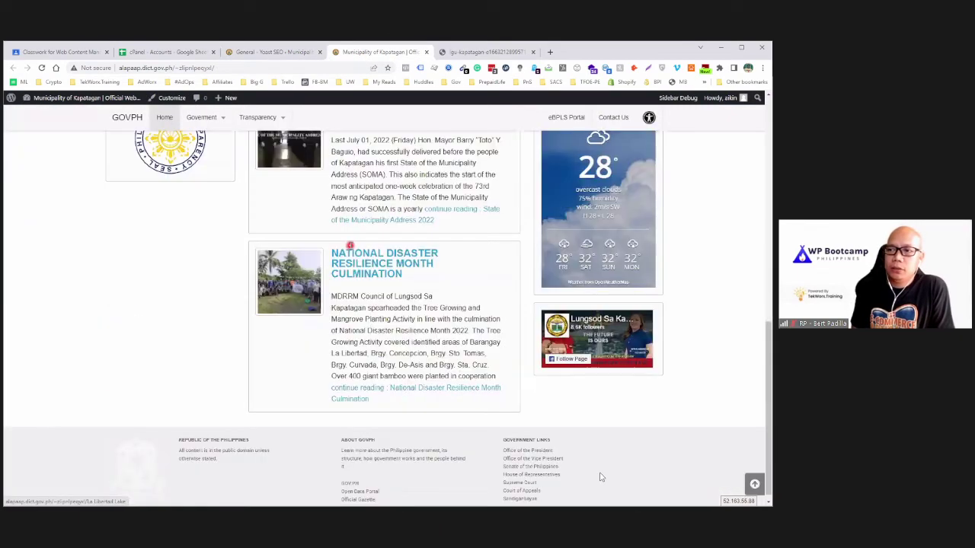
pyautogui.scroll(1, 600, 477)
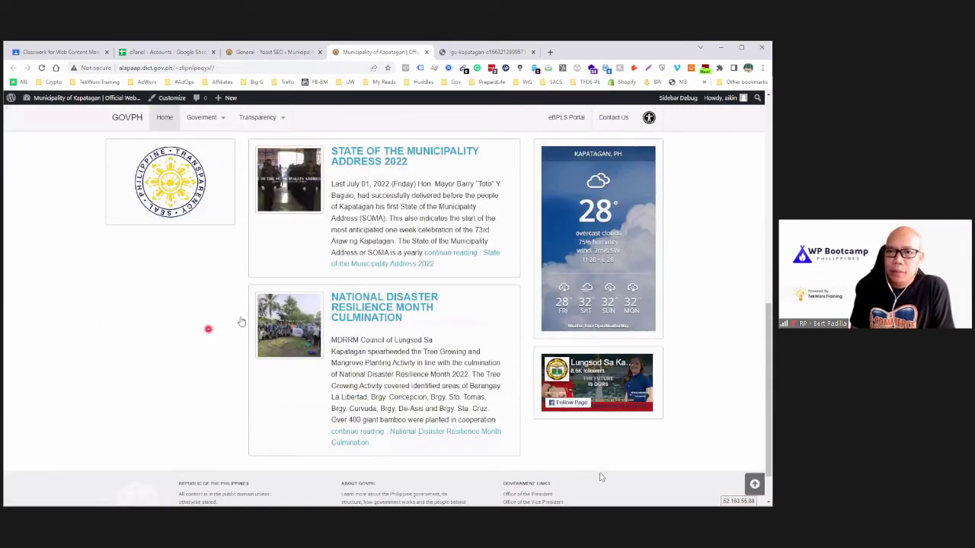
pyautogui.scroll(10, 600, 476)
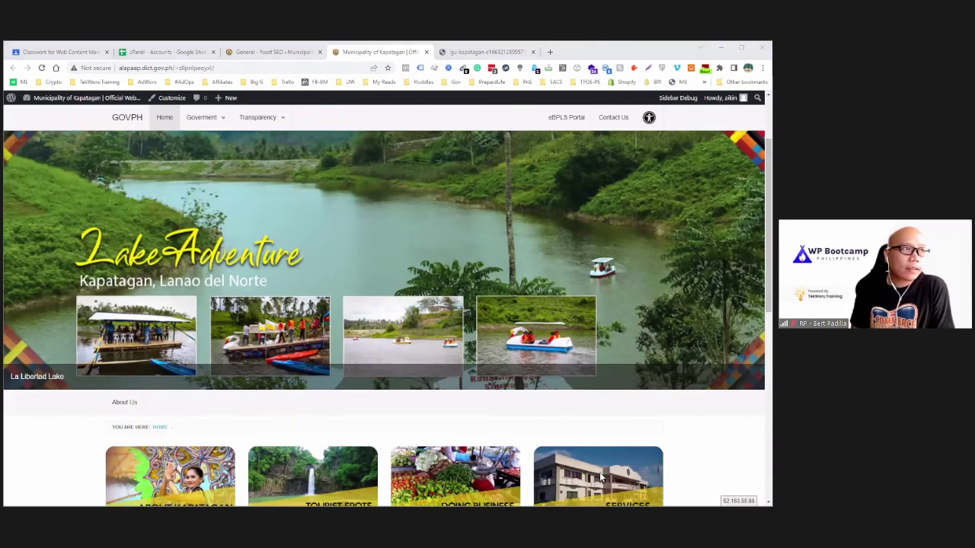
pyautogui.click(17, 540)
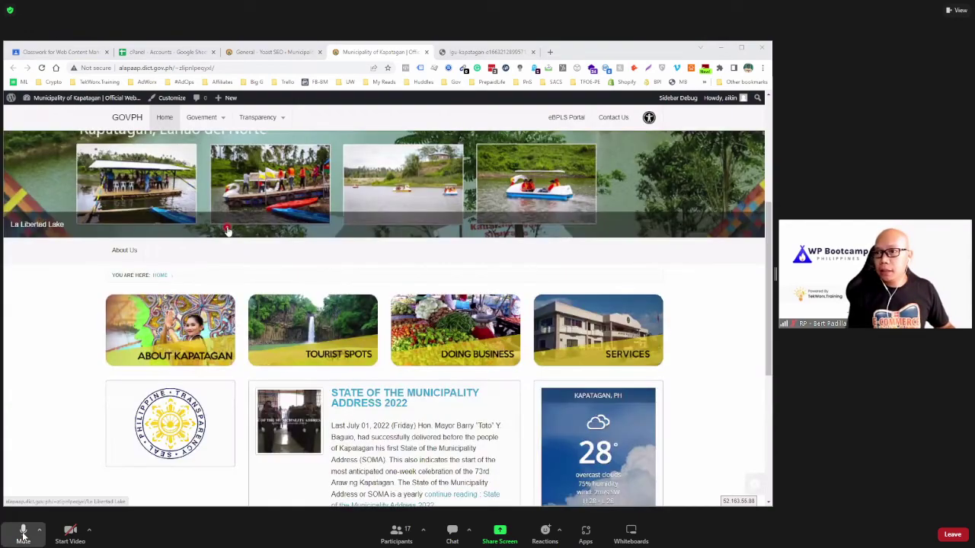
pyautogui.click(23, 536)
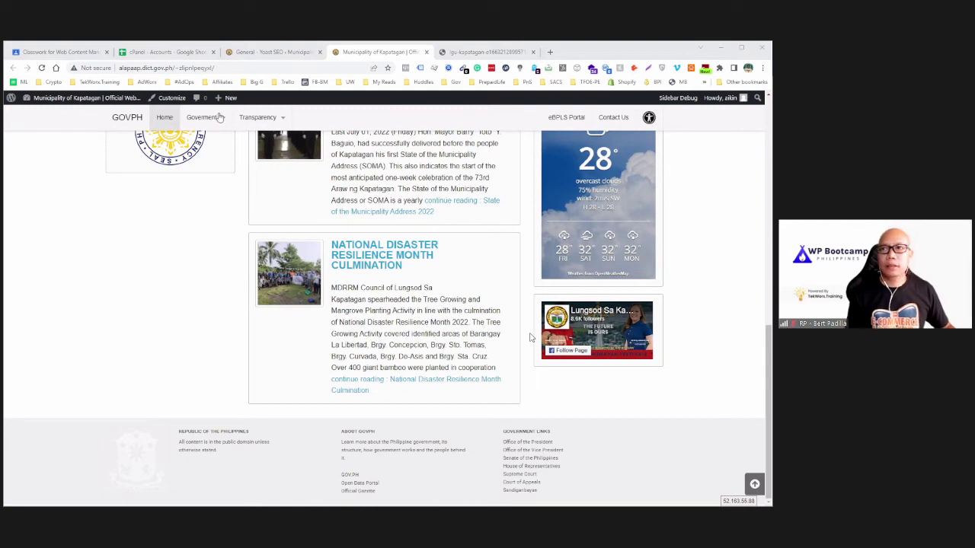
# Step: Paste the municipality's Facebook page URL into the Facebook social profile field
pyautogui.hotkey('ctrl', 'shift', 'Tab')
pyautogui.click(158, 261)
pyautogui.hotkey('ctrl', 'v')
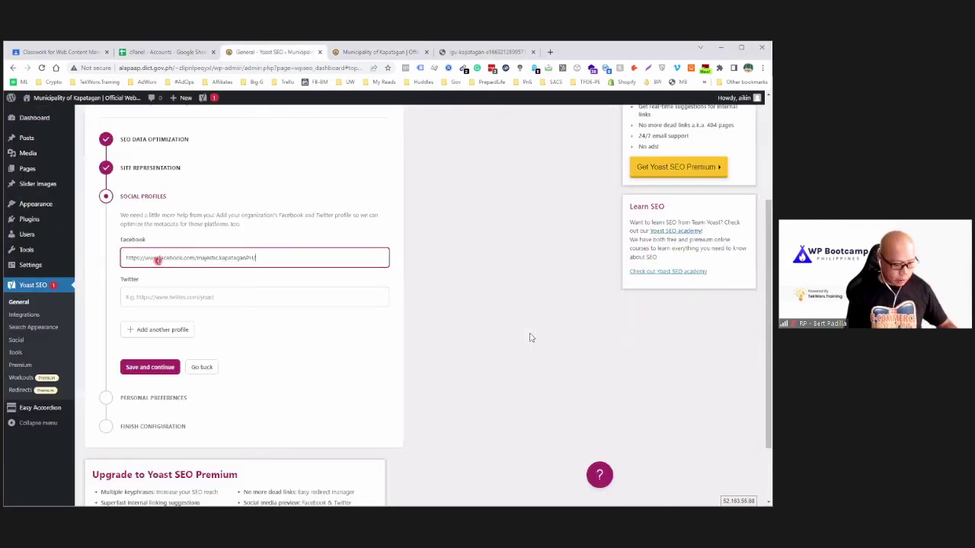
pyautogui.click(499, 285)
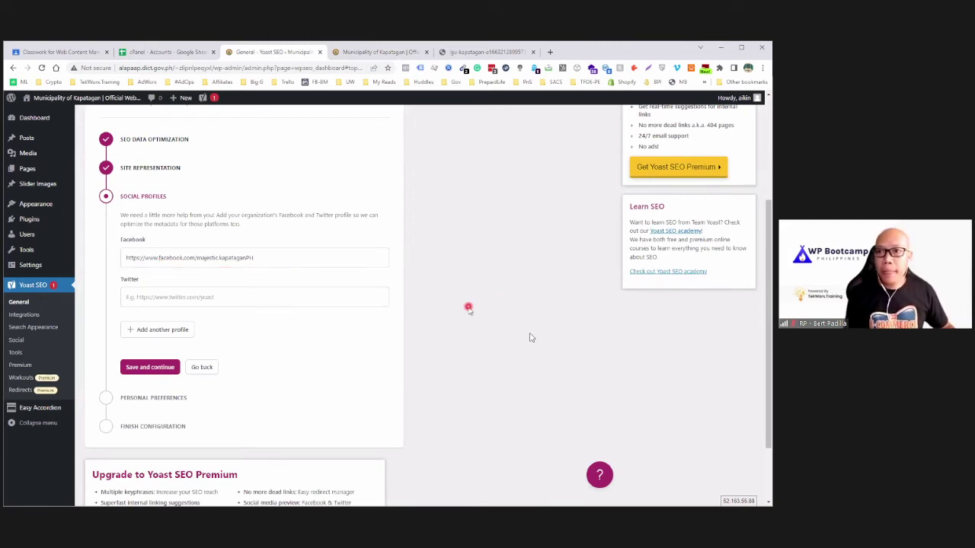
pyautogui.click(381, 54)
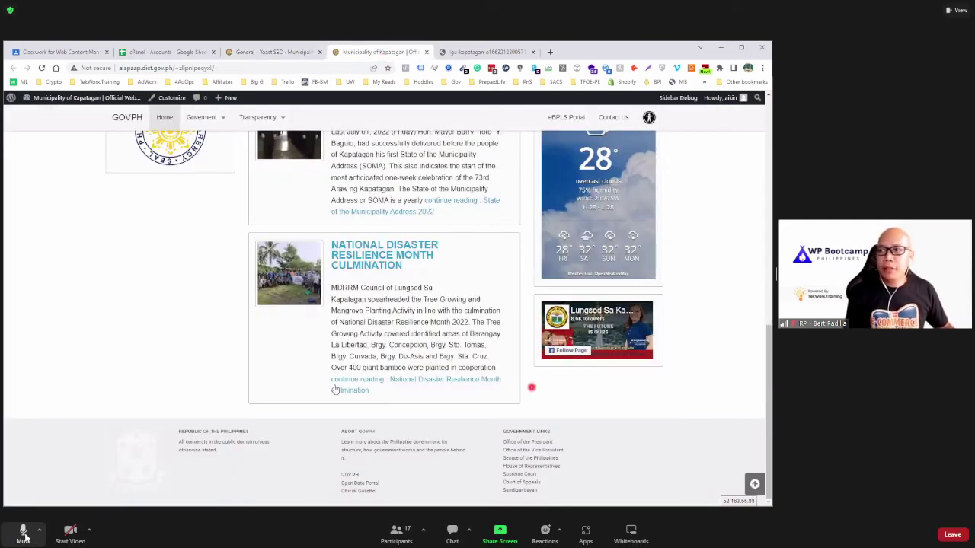
# Step: Mute the meeting microphone while reviewing the live homepage
pyautogui.click(23, 533)
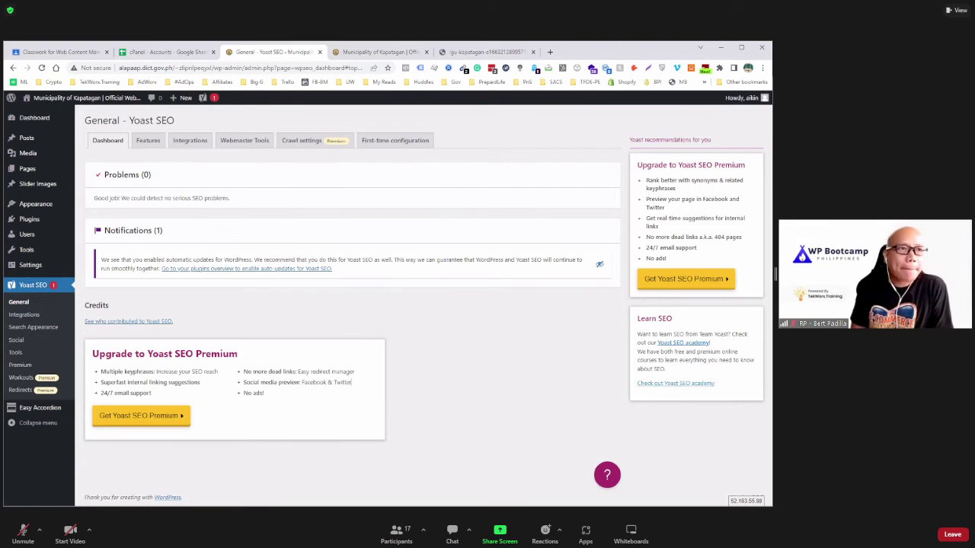
# Step: Leave the Yoast dashboard and open Media > Library listing the site's 19 uploads
pyautogui.click(446, 355)
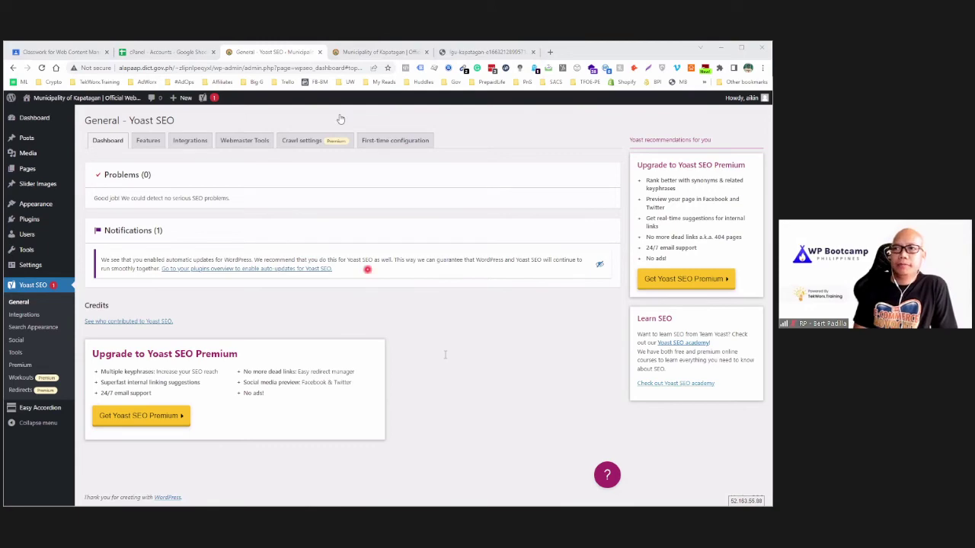
pyautogui.click(371, 53)
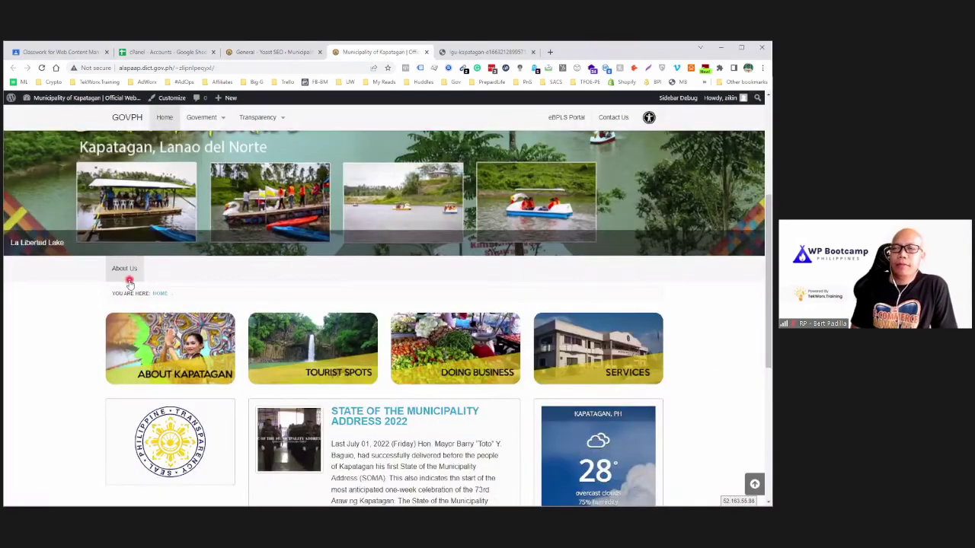
pyautogui.click(251, 52)
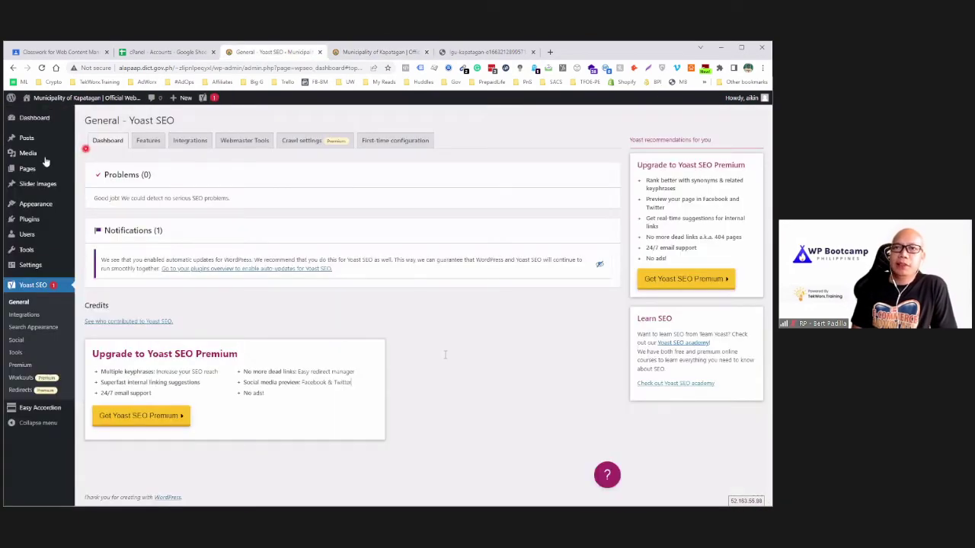
pyautogui.moveTo(46, 155)
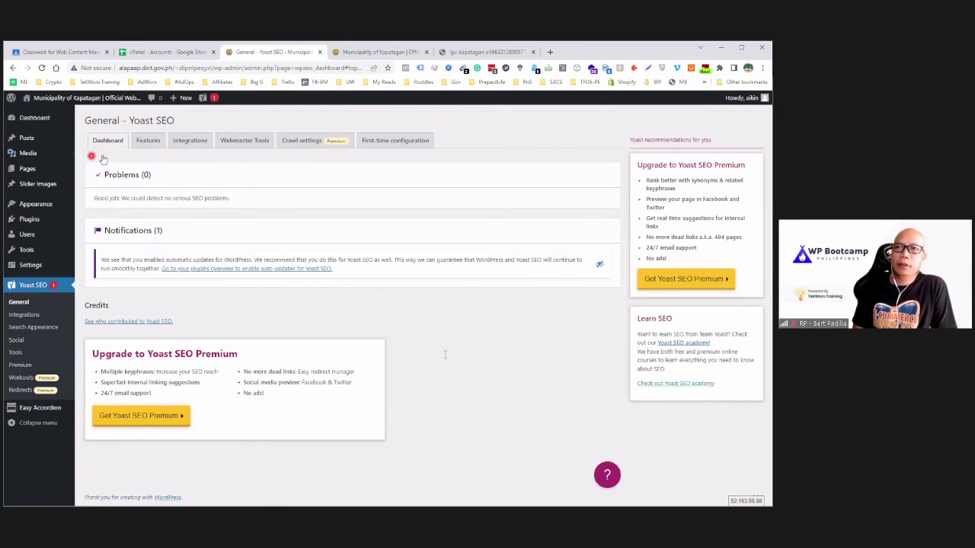
pyautogui.click(68, 155)
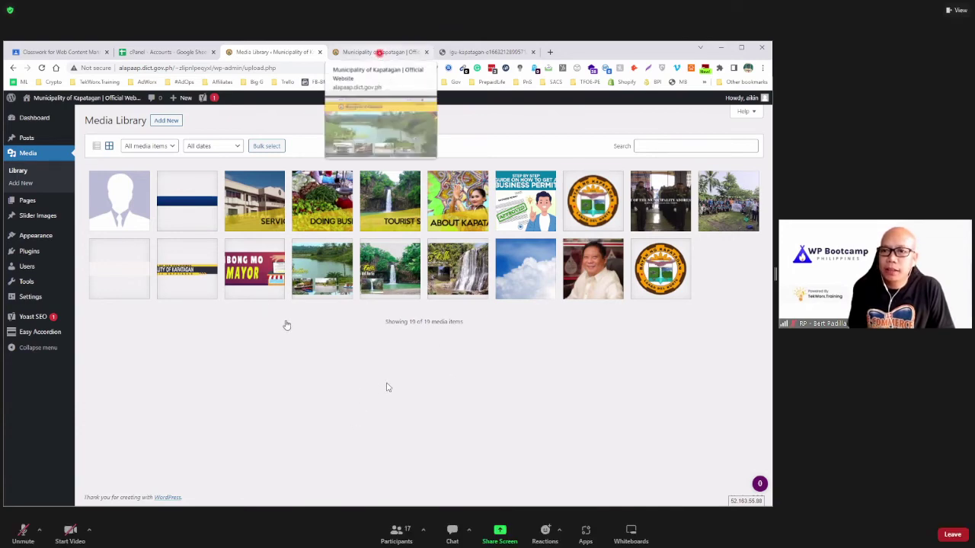
# Step: View the homepage, then open and close the SERVICES image's attachment details
pyautogui.click(379, 52)
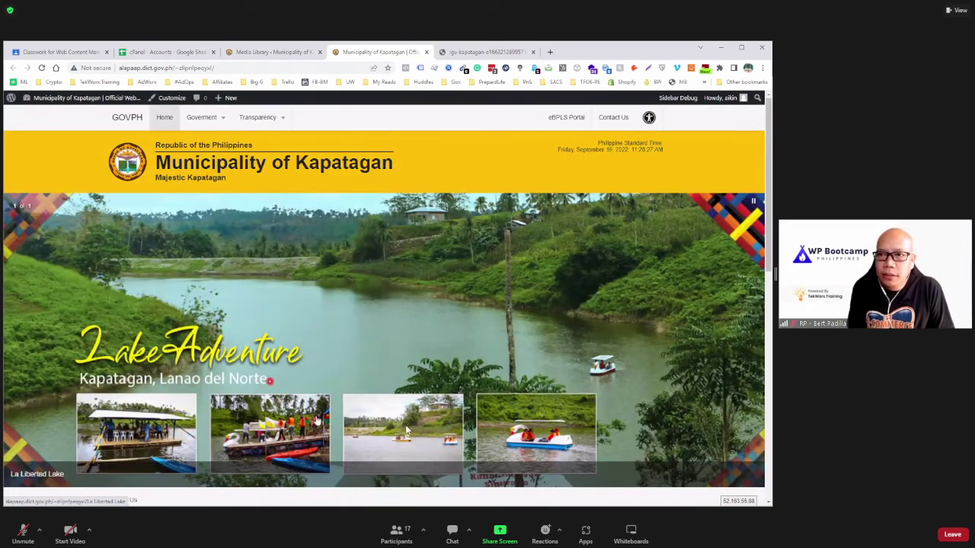
pyautogui.click(31, 533)
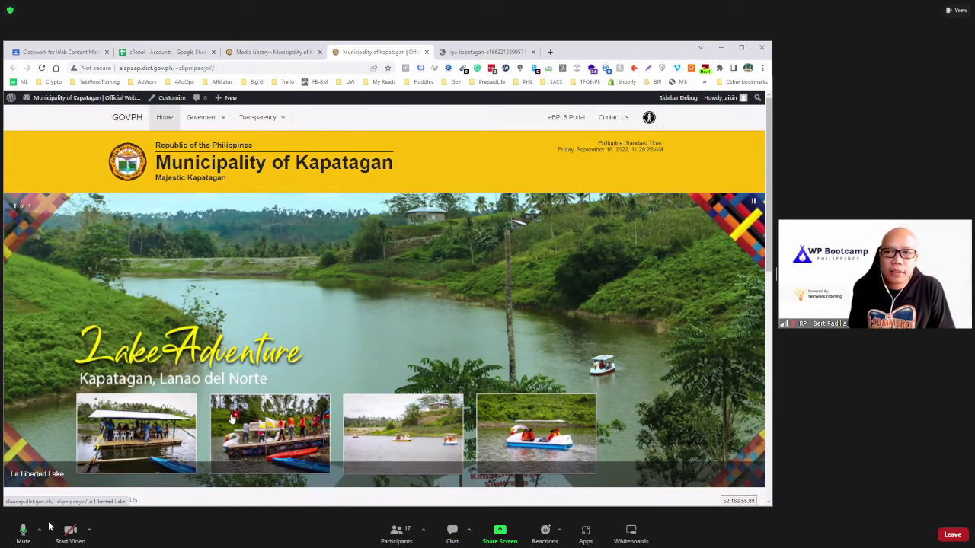
pyautogui.click(271, 52)
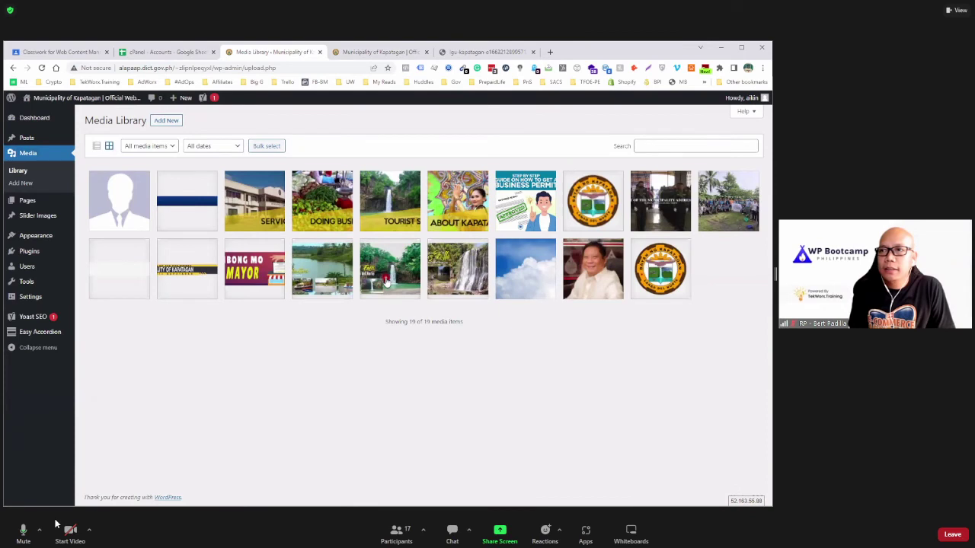
pyautogui.click(251, 215)
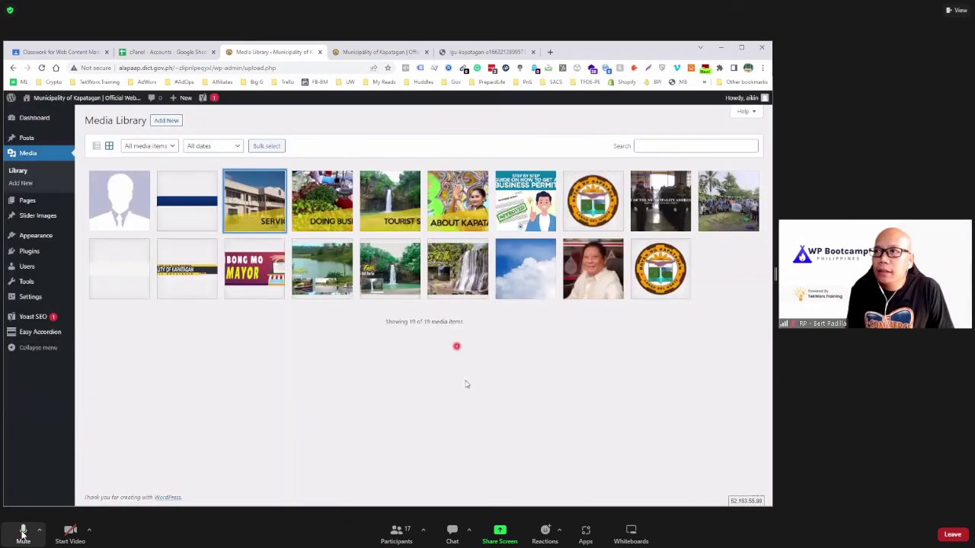
pyautogui.click(23, 535)
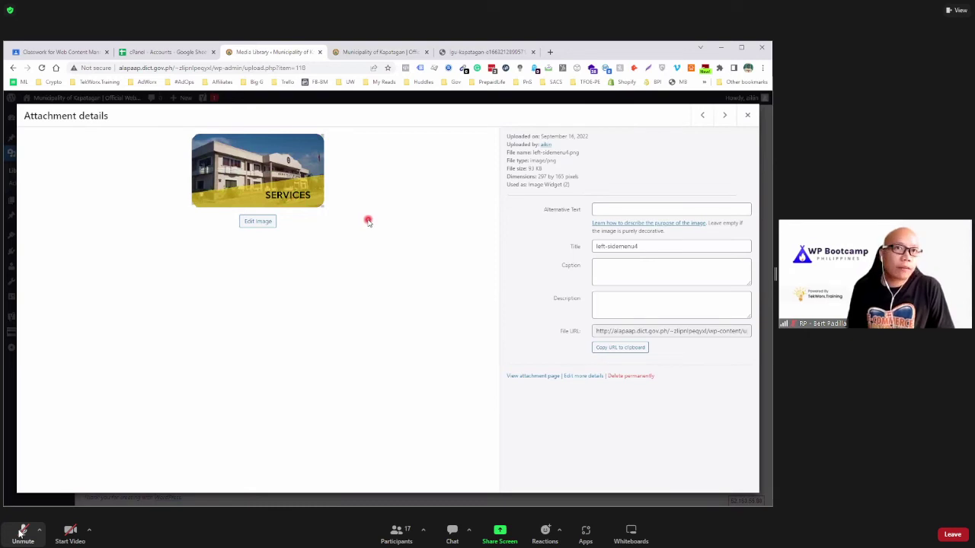
pyautogui.click(20, 533)
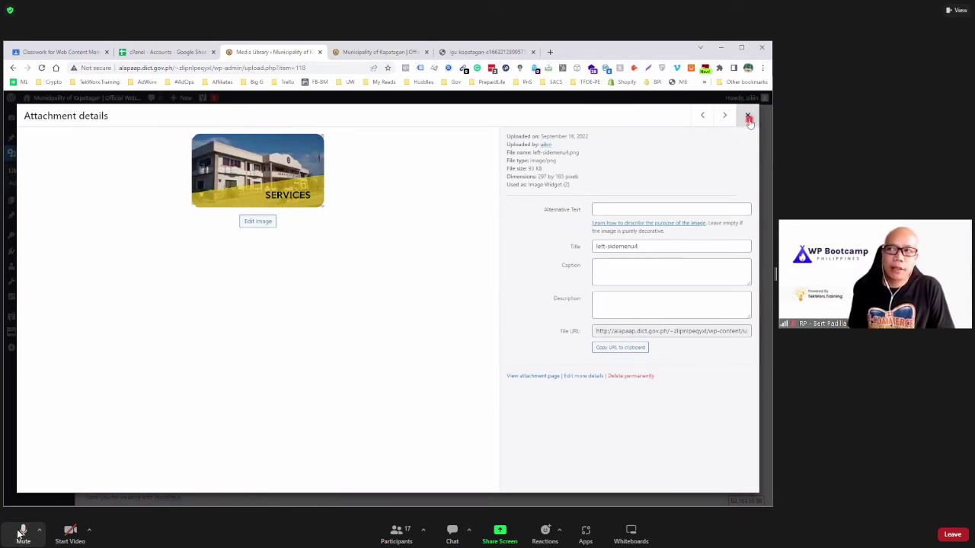
pyautogui.click(21, 534)
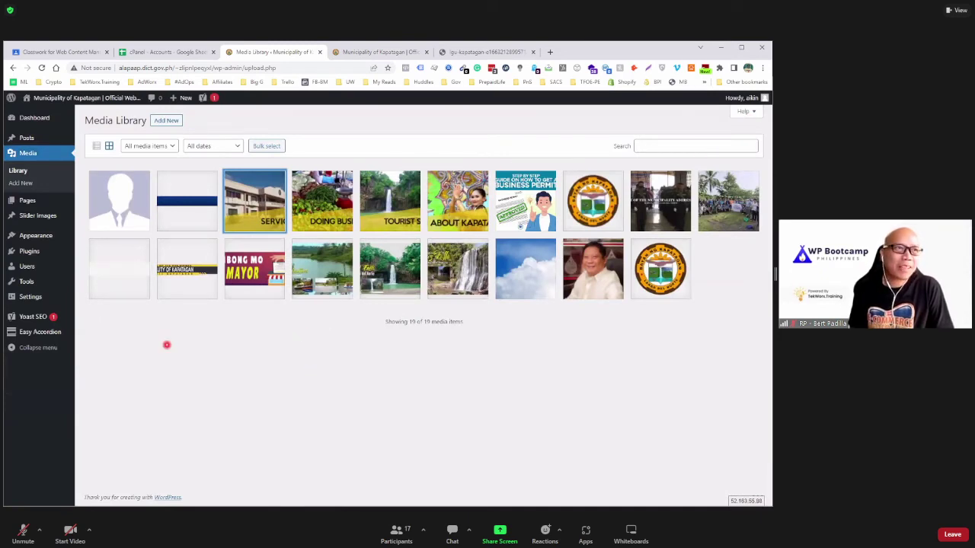
pyautogui.click(236, 383)
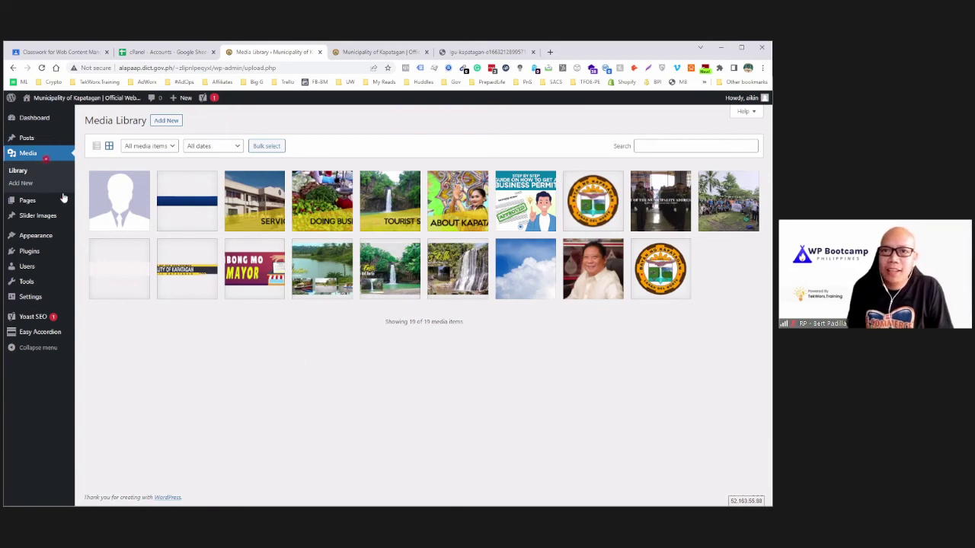
# Step: Check the live site and the Settings pages, then head for Posts > All Posts
pyautogui.click(358, 52)
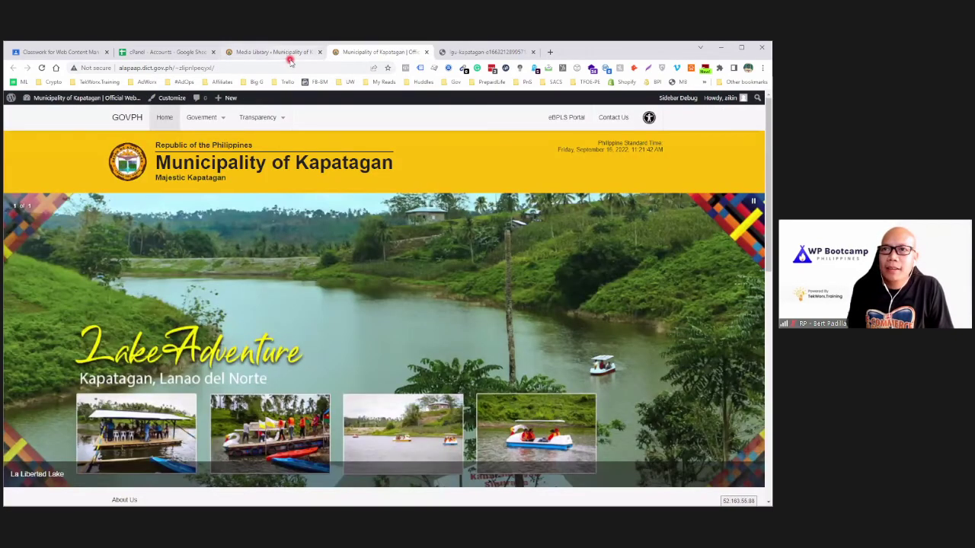
pyautogui.click(289, 53)
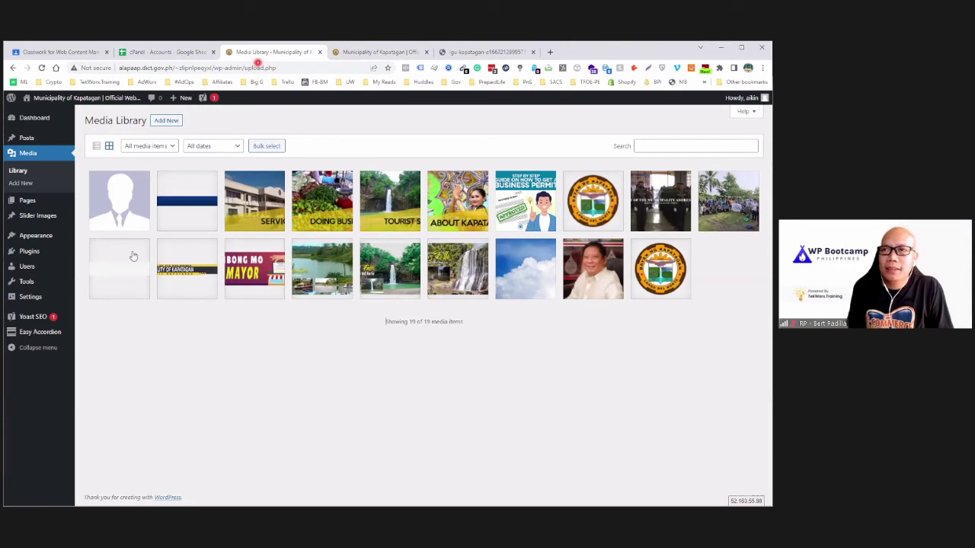
pyautogui.click(50, 297)
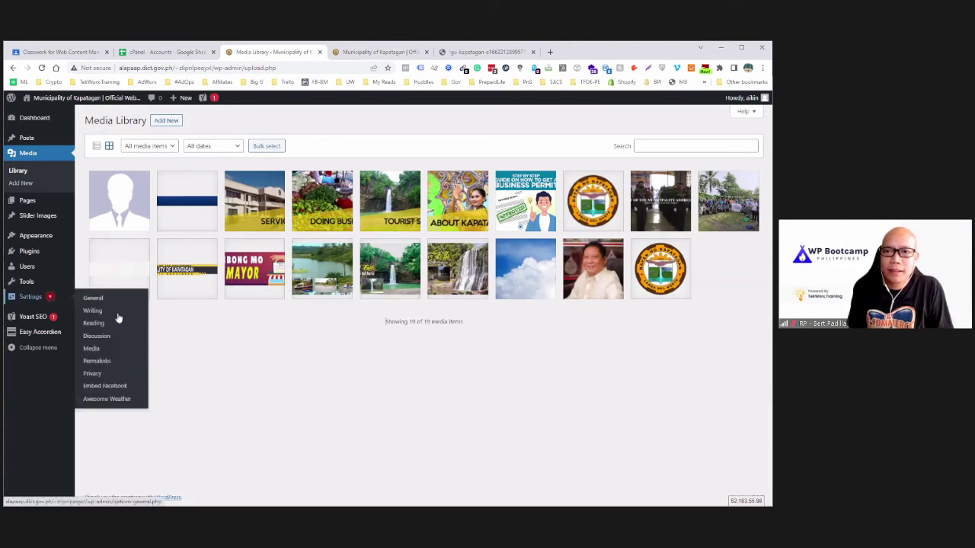
pyautogui.click(56, 294)
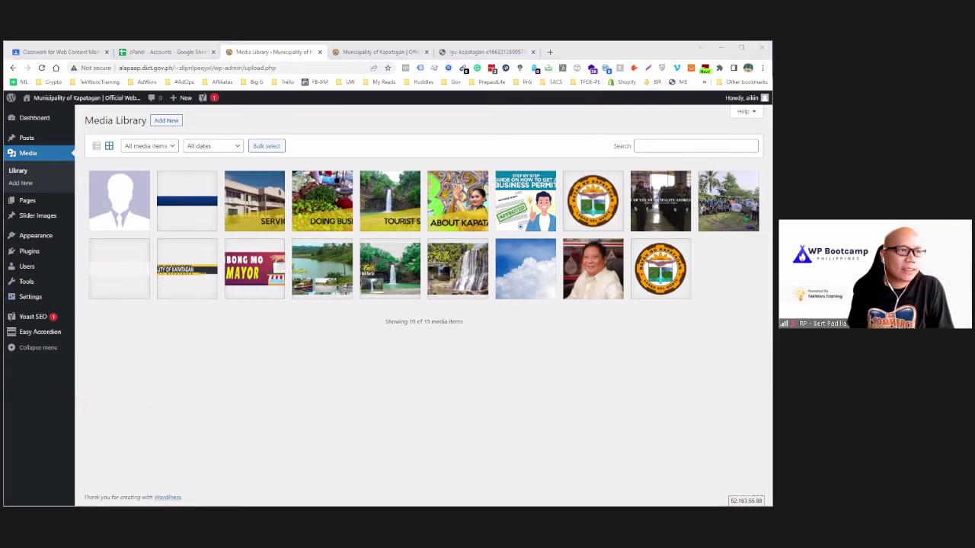
pyautogui.click(365, 52)
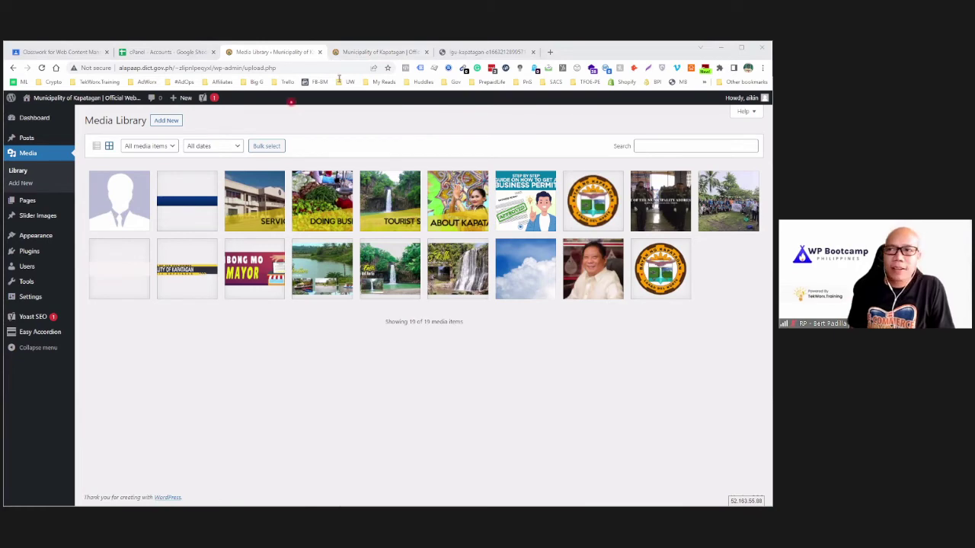
pyautogui.click(376, 53)
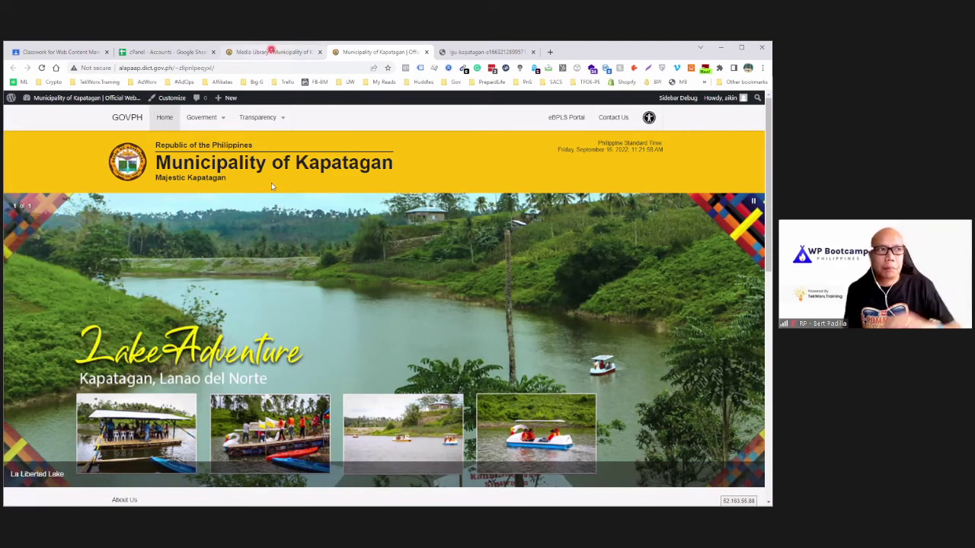
pyautogui.click(271, 51)
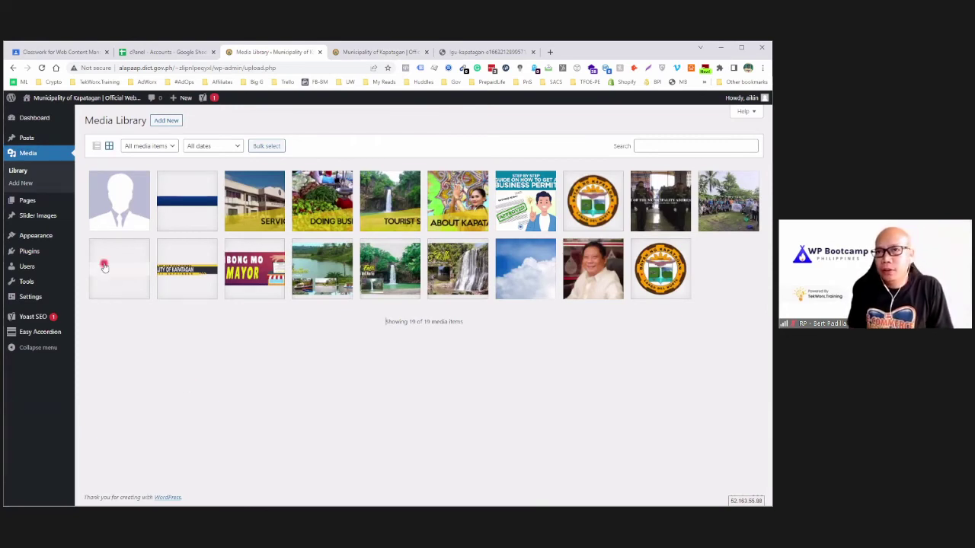
pyautogui.moveTo(42, 140)
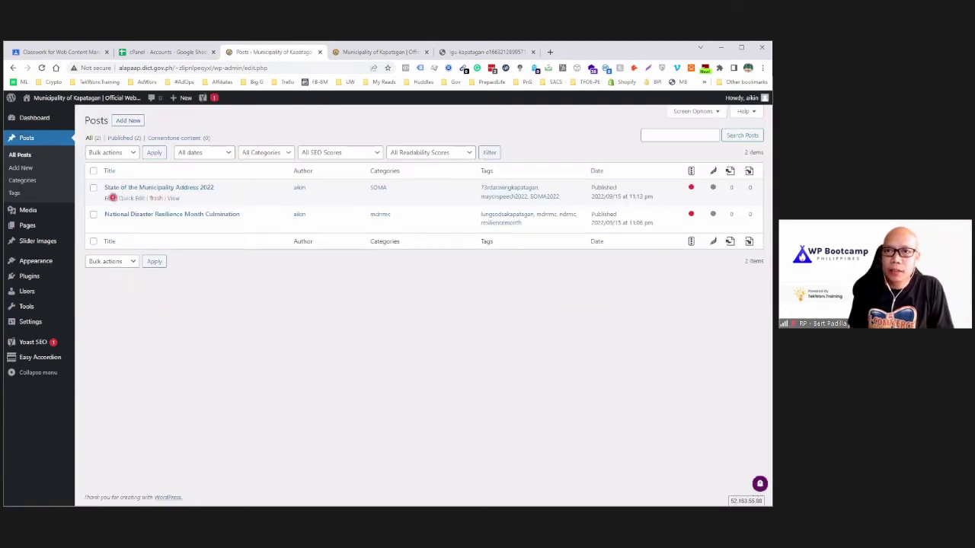
# Step: Open the SOMA 2022 post in the editor in a new tab, dismissing the welcome dialog
pyautogui.rightClick(112, 199)
pyautogui.click(123, 206)
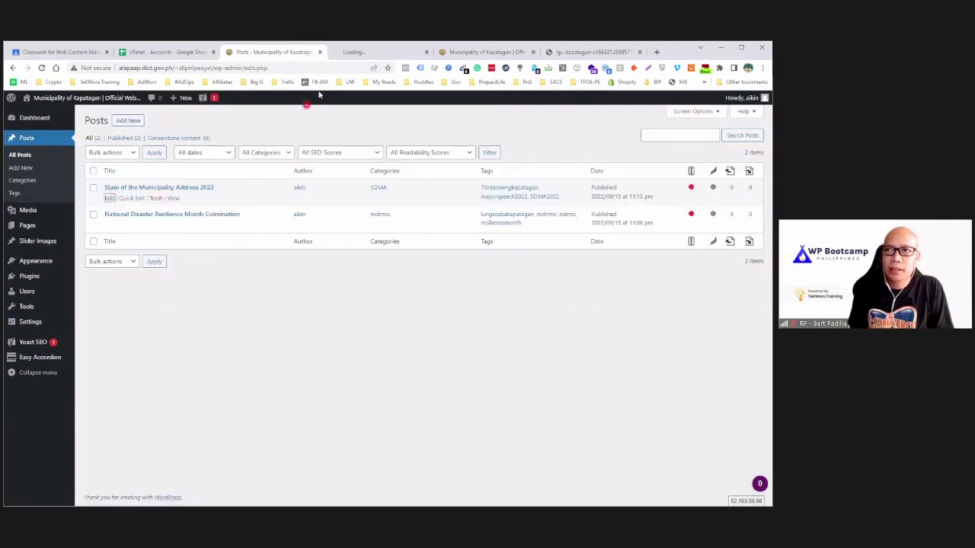
pyautogui.click(381, 52)
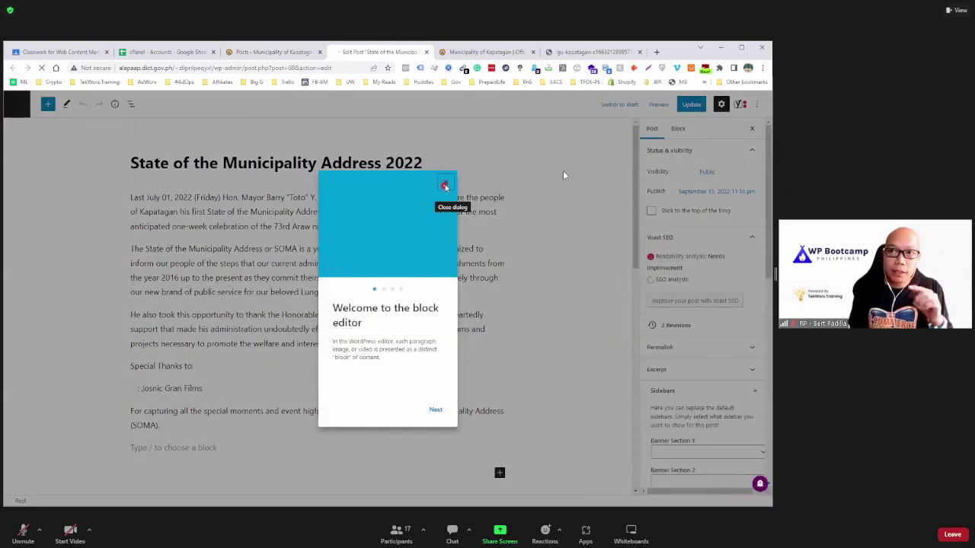
pyautogui.click(445, 182)
pyautogui.scroll(-10, 563, 176)
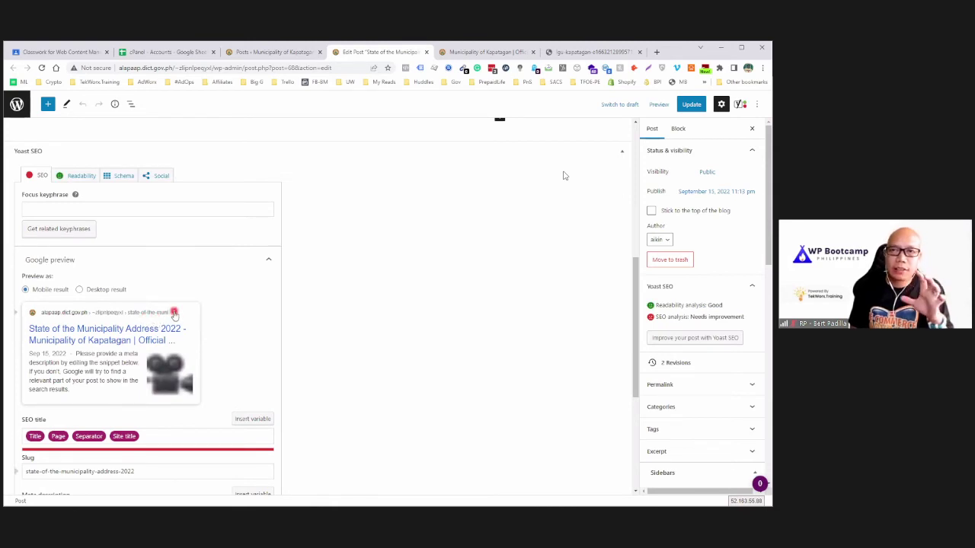
# Step: Look over the post's Yoast focus keyphrase and slug fields
pyautogui.click(98, 207)
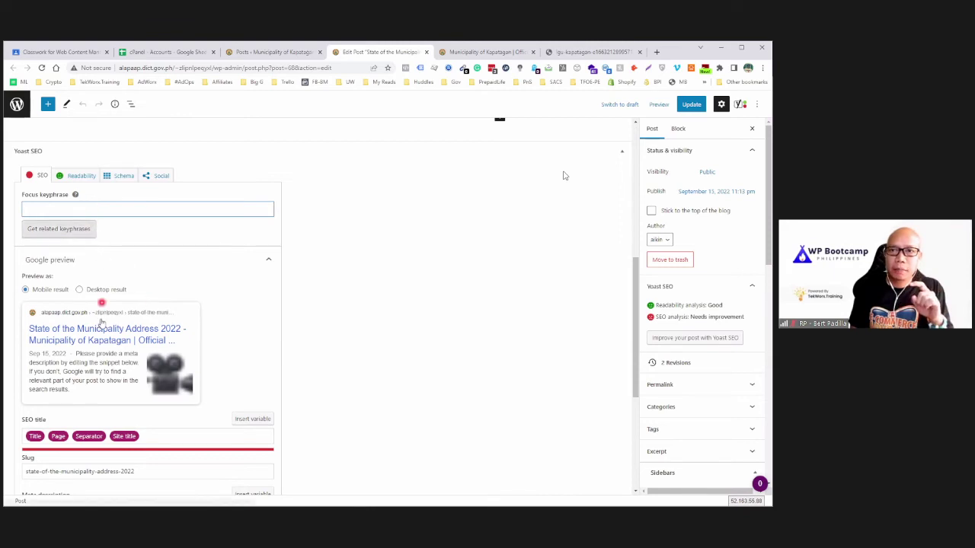
pyautogui.scroll(-2, 96, 372)
pyautogui.click(80, 421)
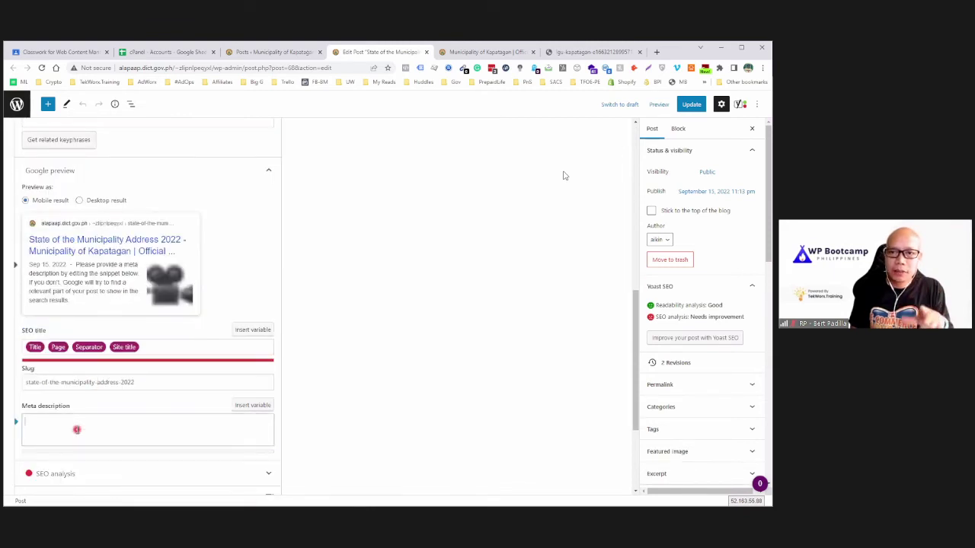
pyautogui.click(82, 382)
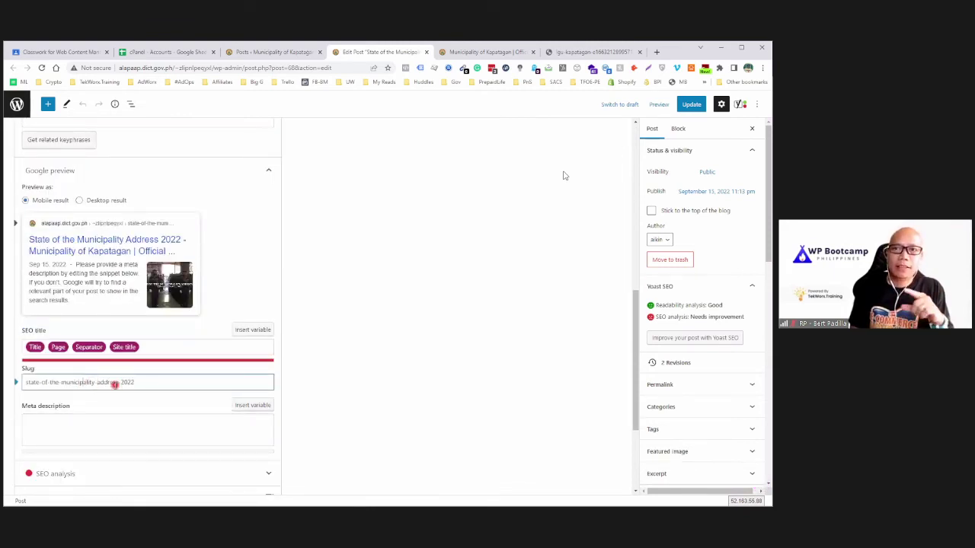
pyautogui.scroll(2, 86, 382)
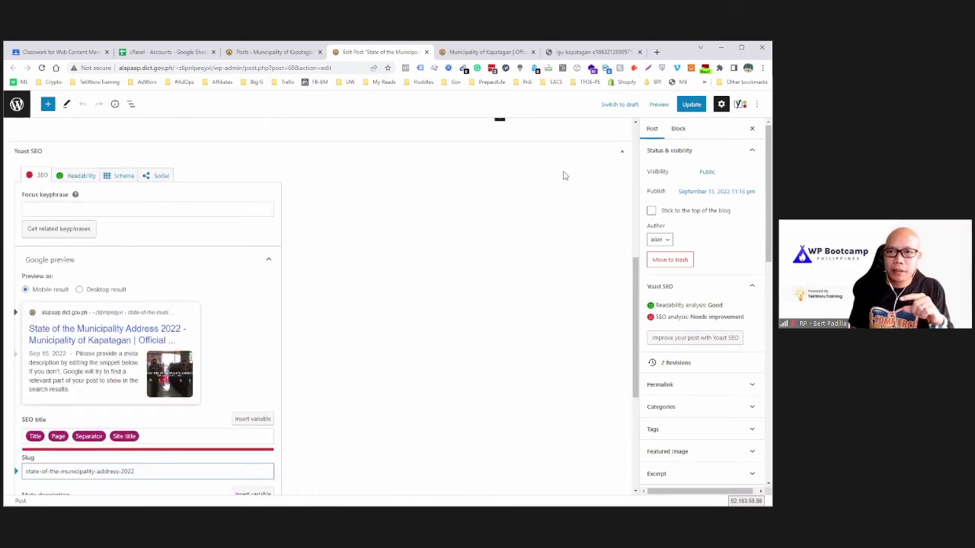
pyautogui.scroll(-1, 166, 381)
pyautogui.scroll(-5, 115, 396)
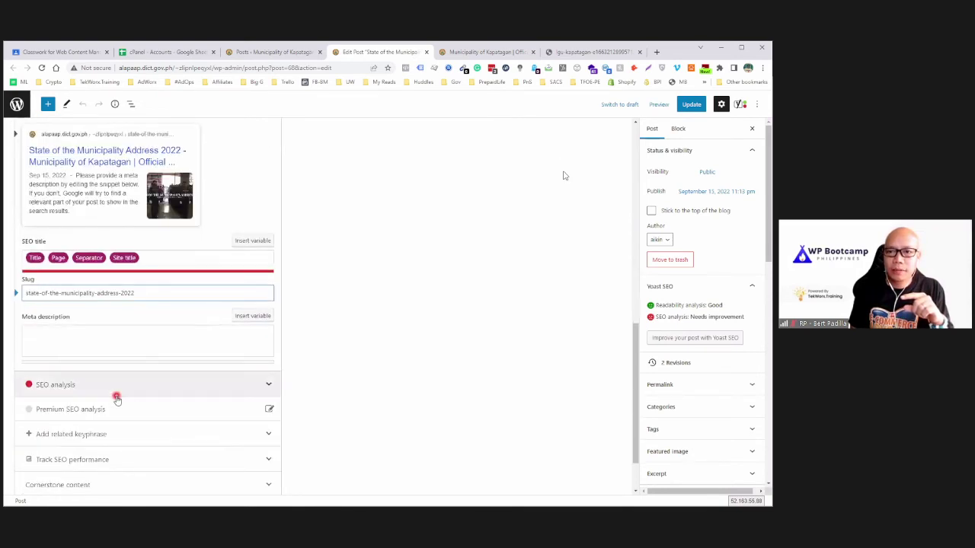
pyautogui.scroll(6, 111, 393)
pyautogui.scroll(2, 97, 303)
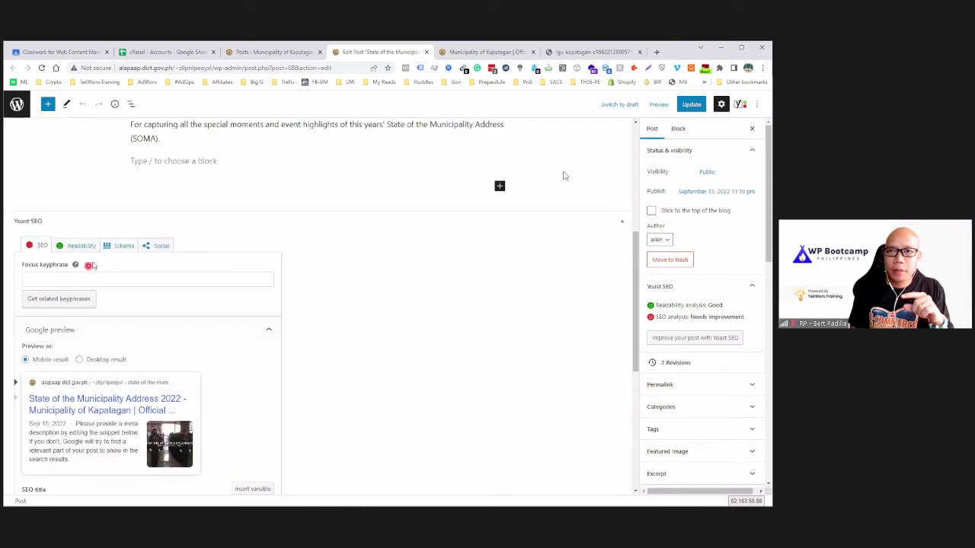
# Step: Check the Readability (Good) and Schema tabs, then scroll the empty Facebook and Twitter fields
pyautogui.click(87, 264)
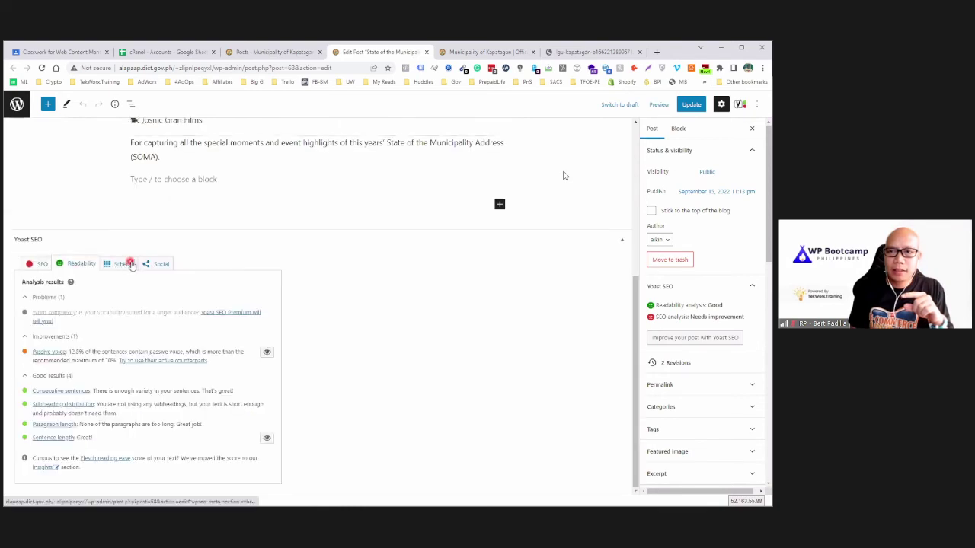
pyautogui.click(125, 264)
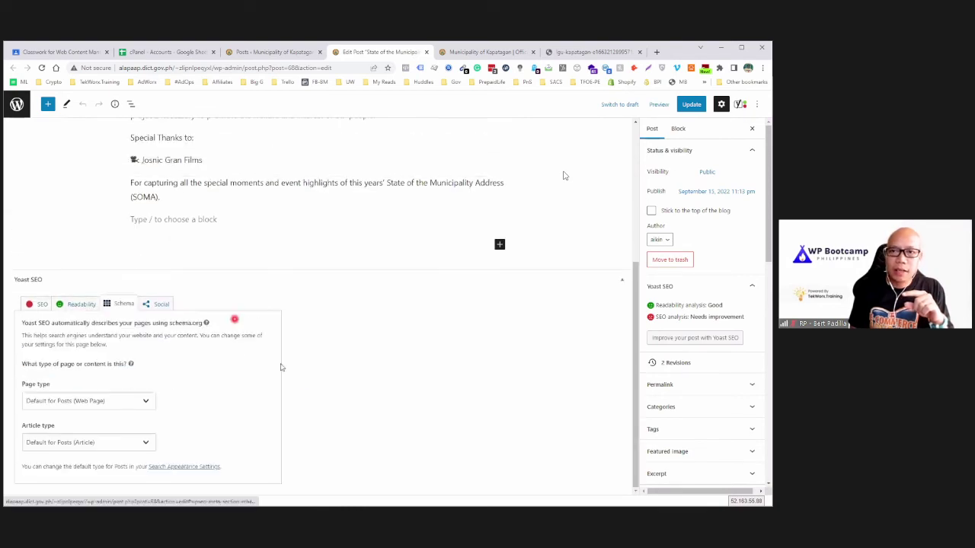
pyautogui.click(162, 307)
pyautogui.scroll(-3, 342, 320)
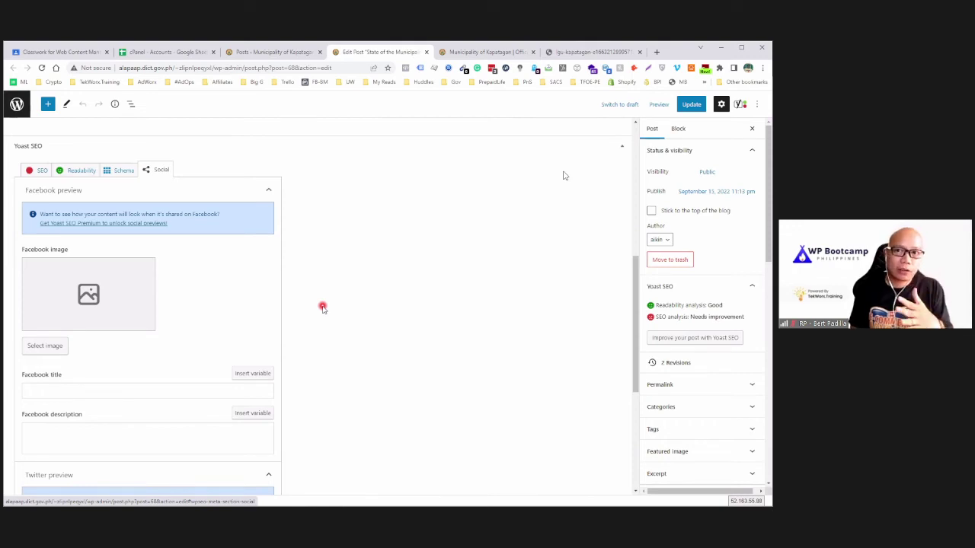
pyautogui.scroll(-6, 323, 308)
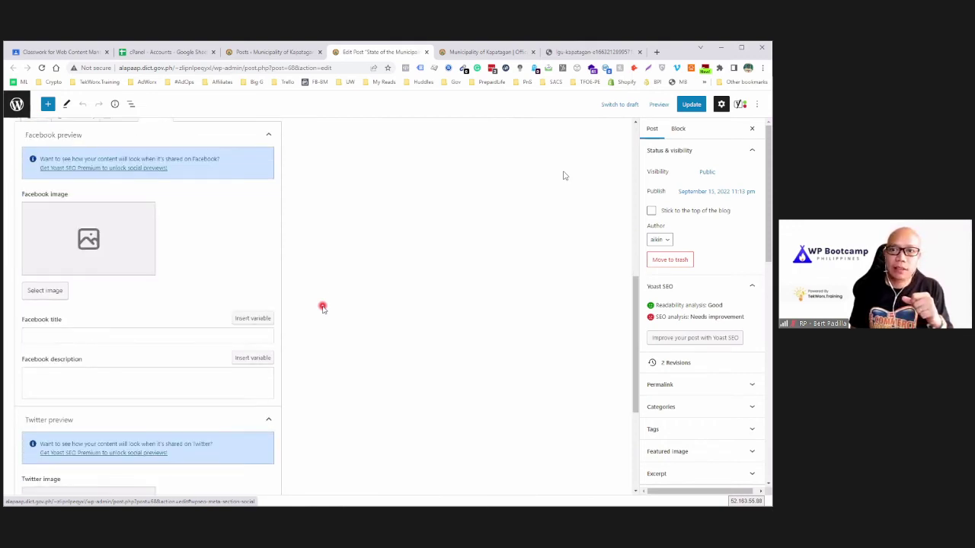
pyautogui.scroll(6, 258, 363)
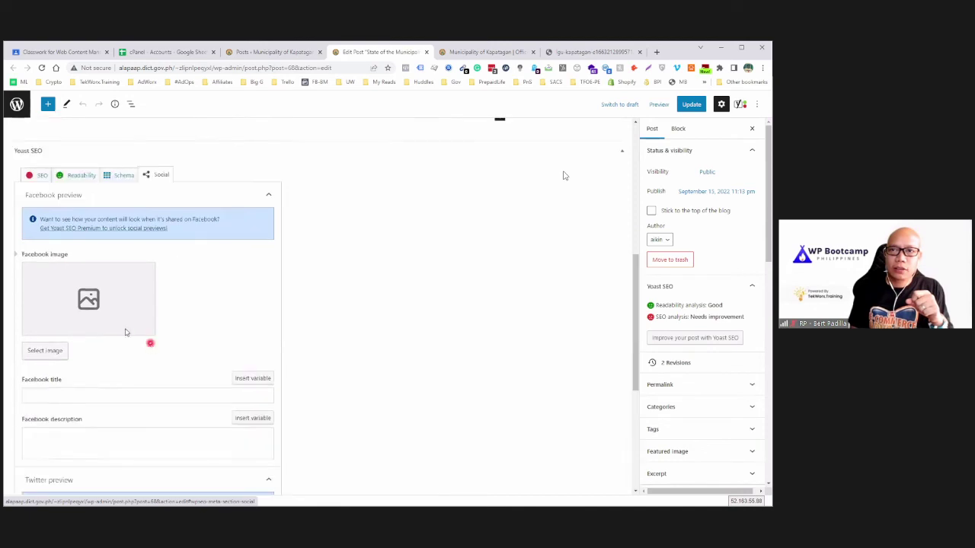
pyautogui.scroll(10, 323, 331)
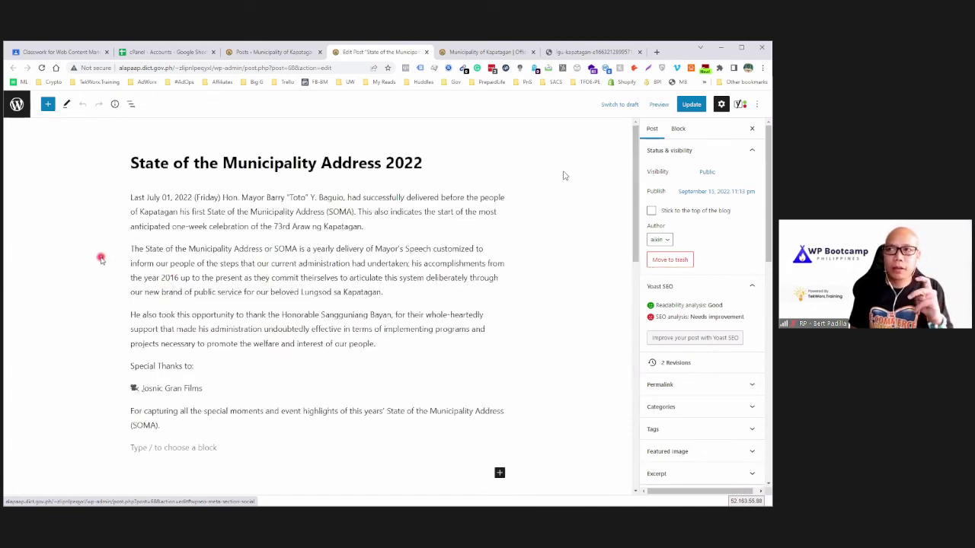
# Step: From the Posts list, open the live SOMA 2022 post through its View link in a new tab
pyautogui.click(279, 52)
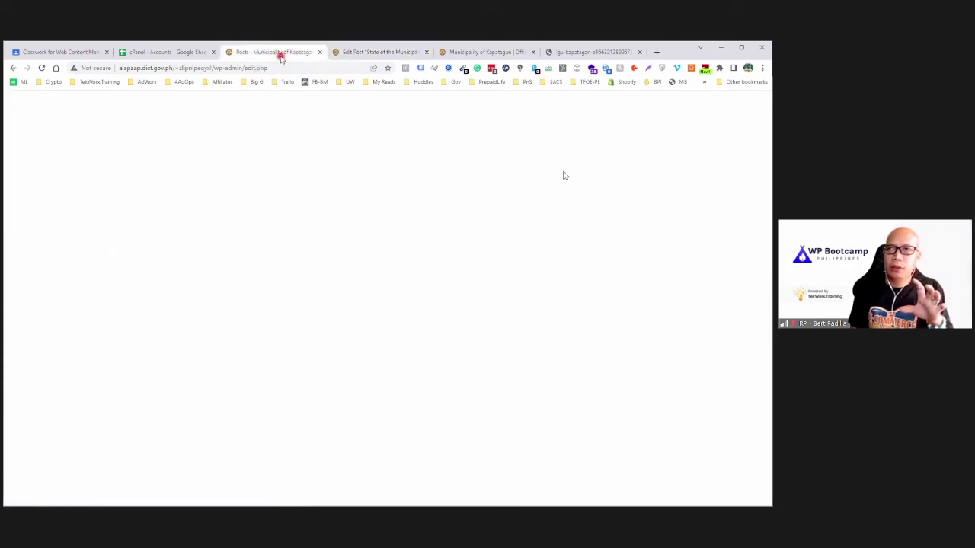
pyautogui.click(356, 53)
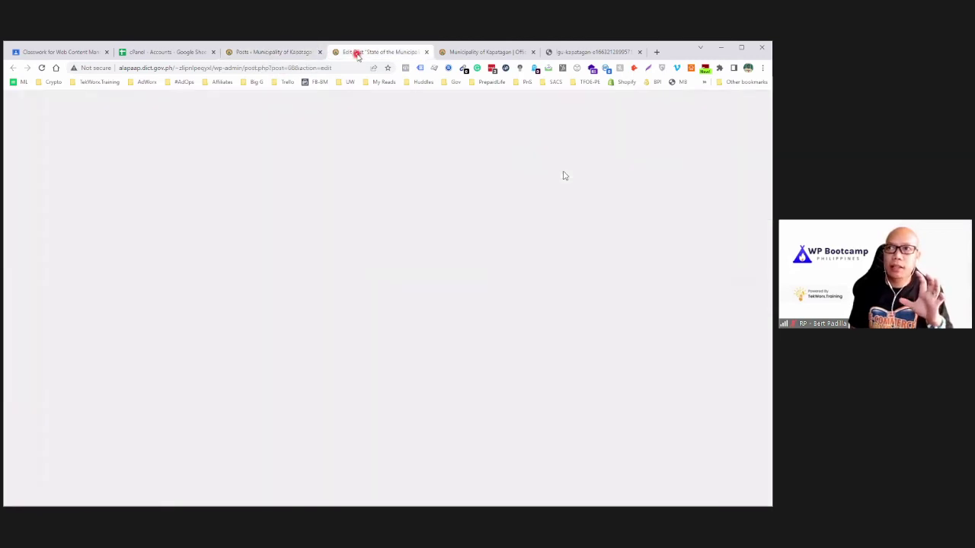
pyautogui.click(275, 53)
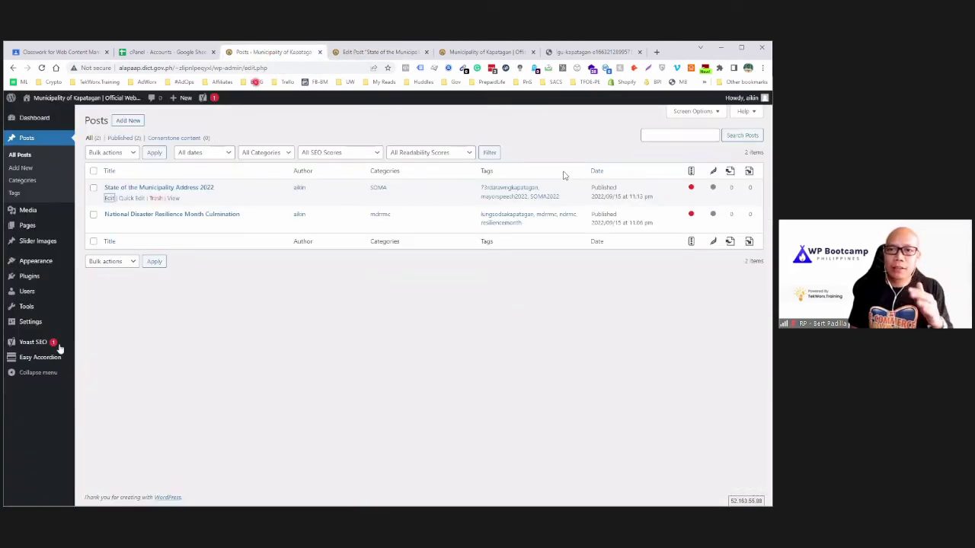
pyautogui.moveTo(55, 347)
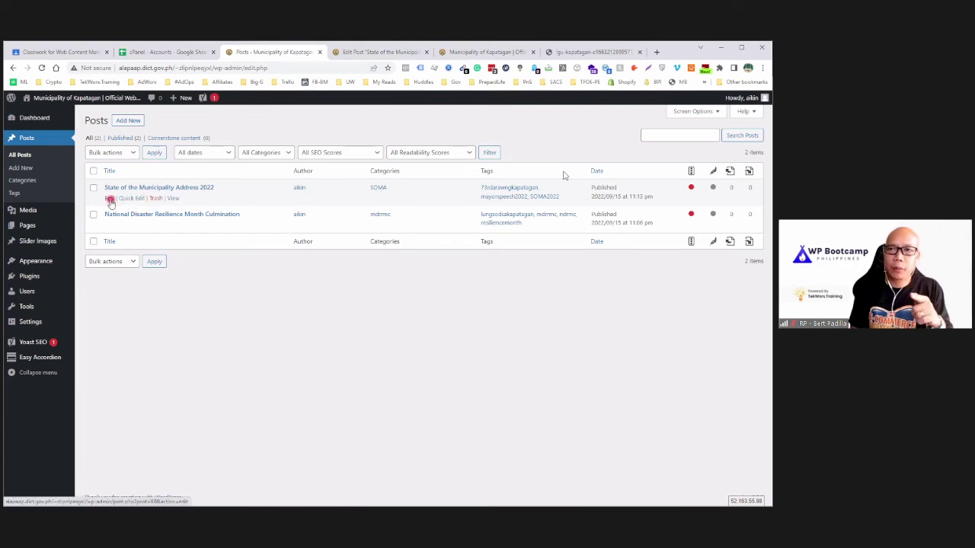
pyautogui.click(110, 198)
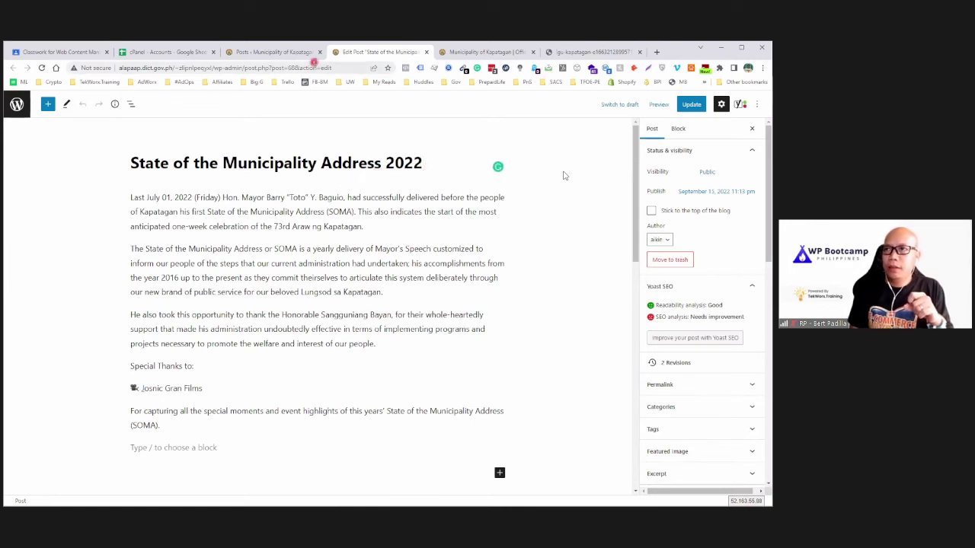
pyautogui.click(288, 54)
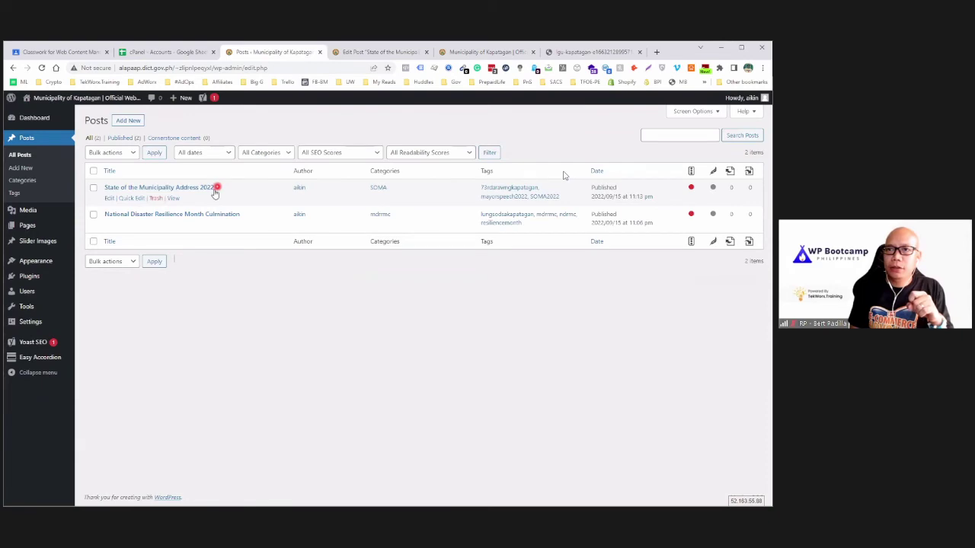
pyautogui.rightClick(188, 202)
pyautogui.click(395, 53)
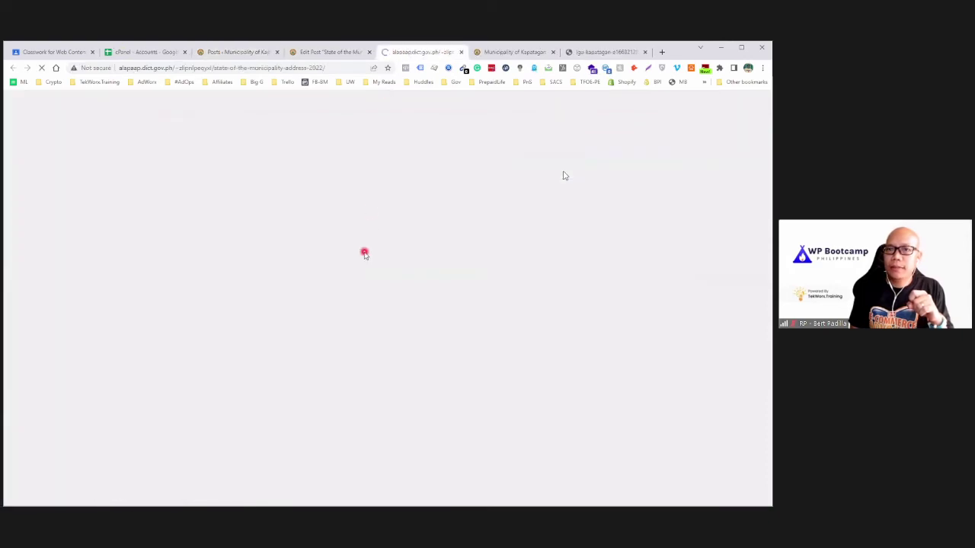
pyautogui.scroll(-5, 321, 286)
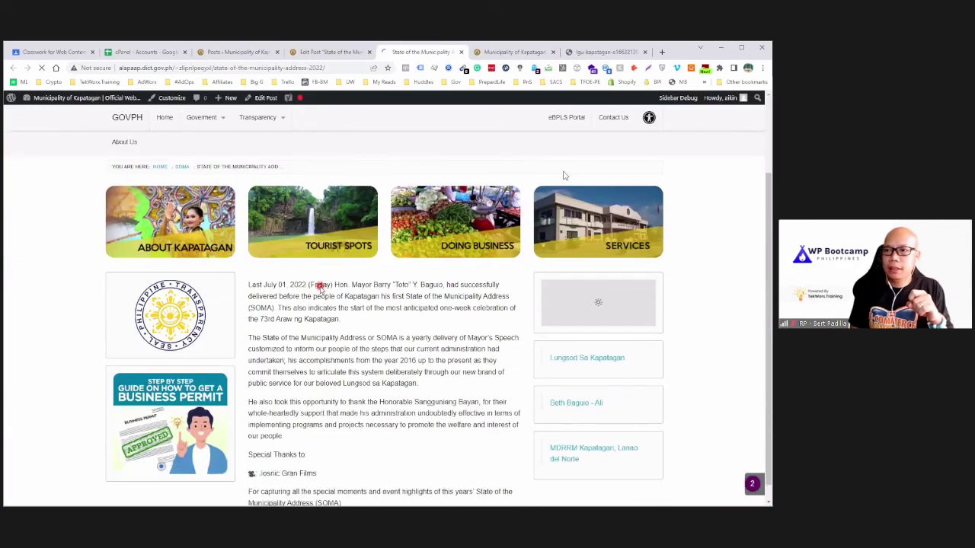
pyautogui.scroll(5, 321, 289)
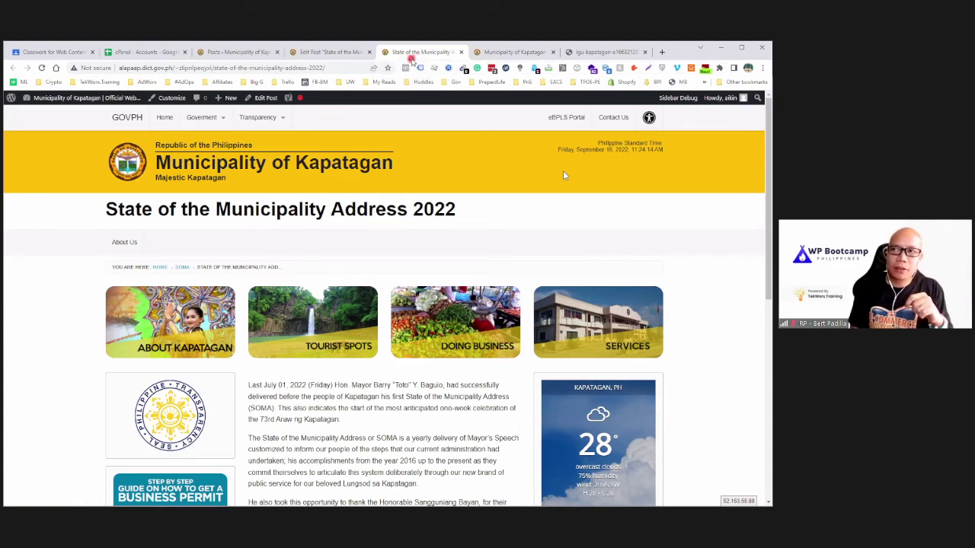
# Step: Back in the editor, expand the Yoast focus keyphrase and Google preview section
pyautogui.click(324, 51)
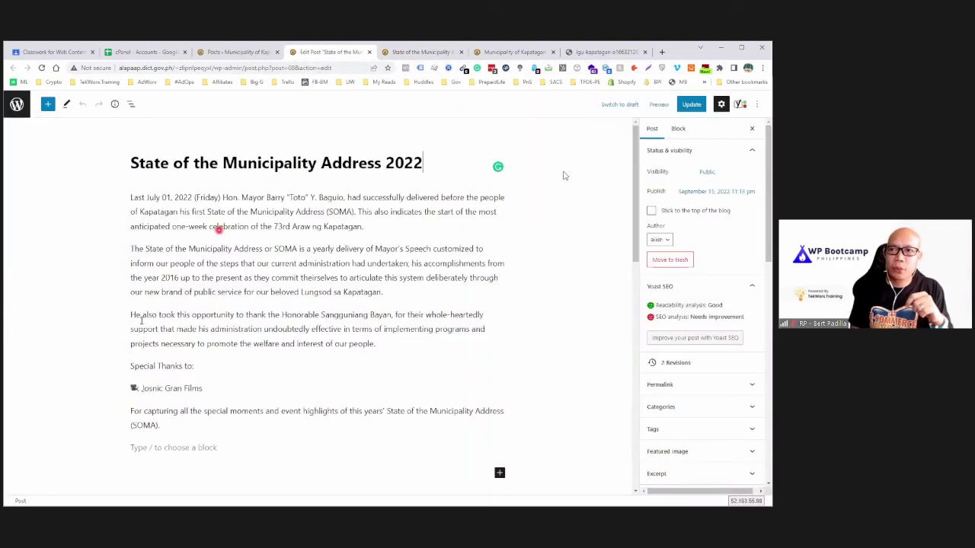
pyautogui.scroll(-15, 99, 329)
pyautogui.scroll(3, 84, 335)
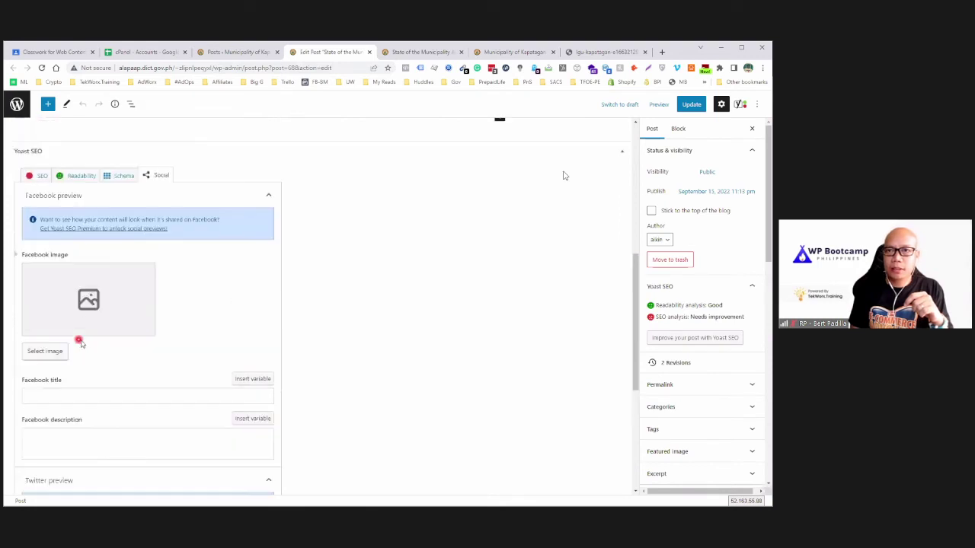
pyautogui.click(79, 390)
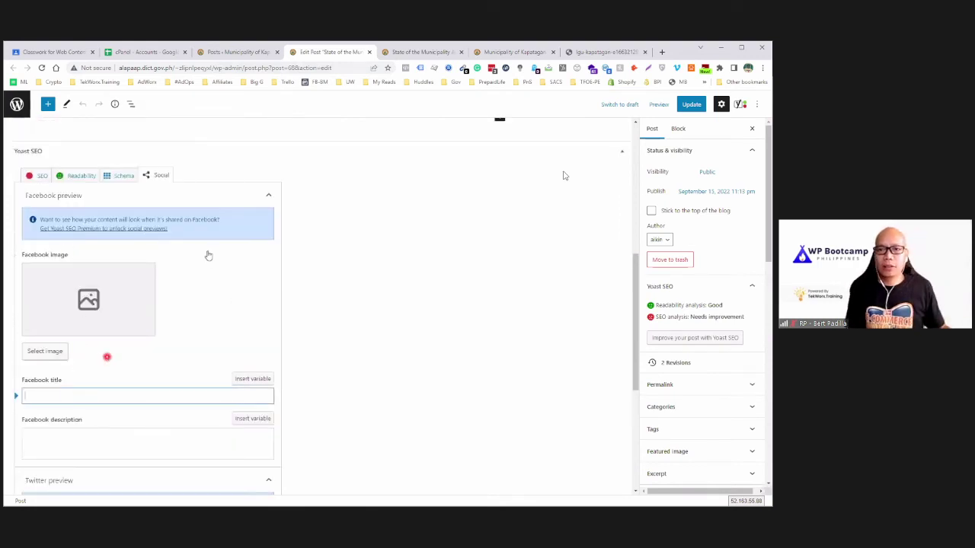
pyautogui.scroll(1, 69, 235)
pyautogui.click(38, 259)
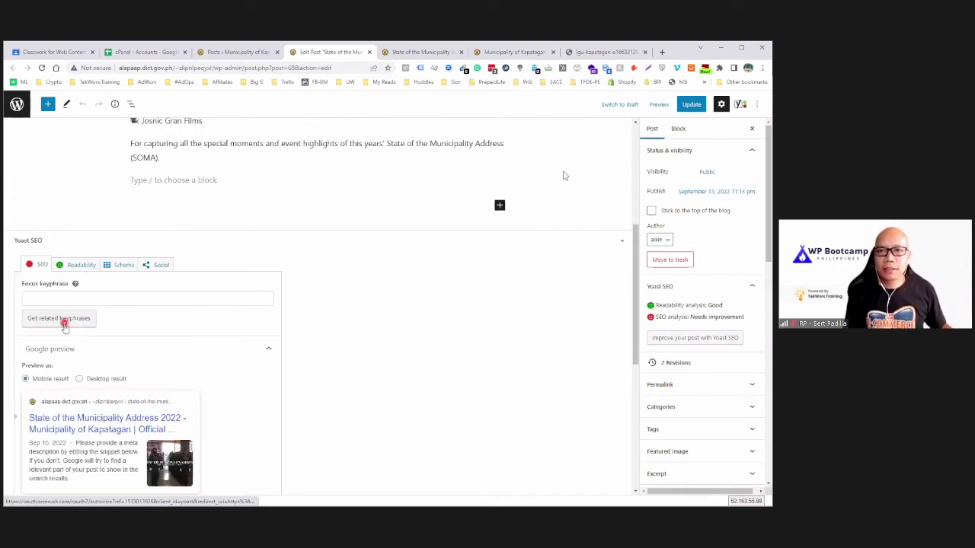
pyautogui.scroll(-1, 120, 318)
pyautogui.scroll(1, 83, 263)
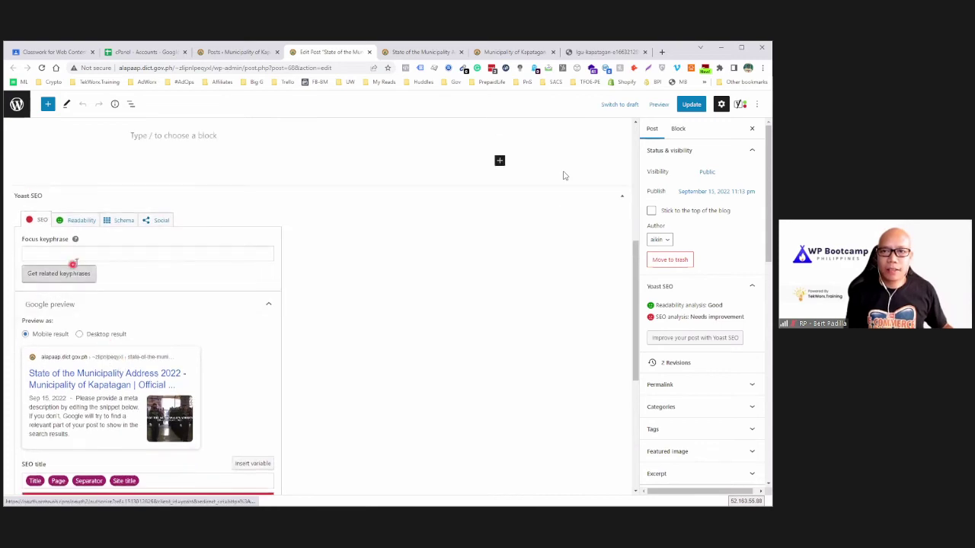
# Step: Search the published post page for 'soma', briefly toggling the microphone
pyautogui.click(404, 52)
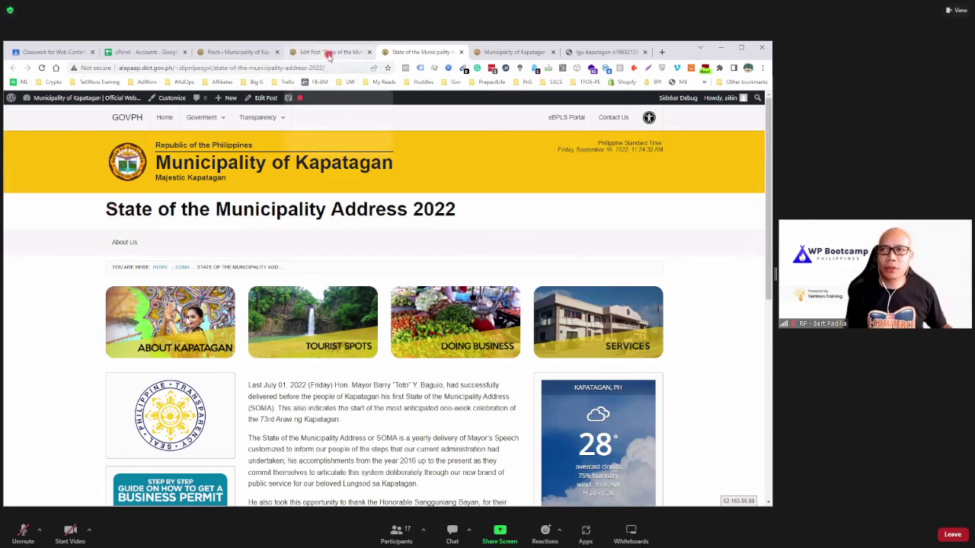
pyautogui.click(23, 534)
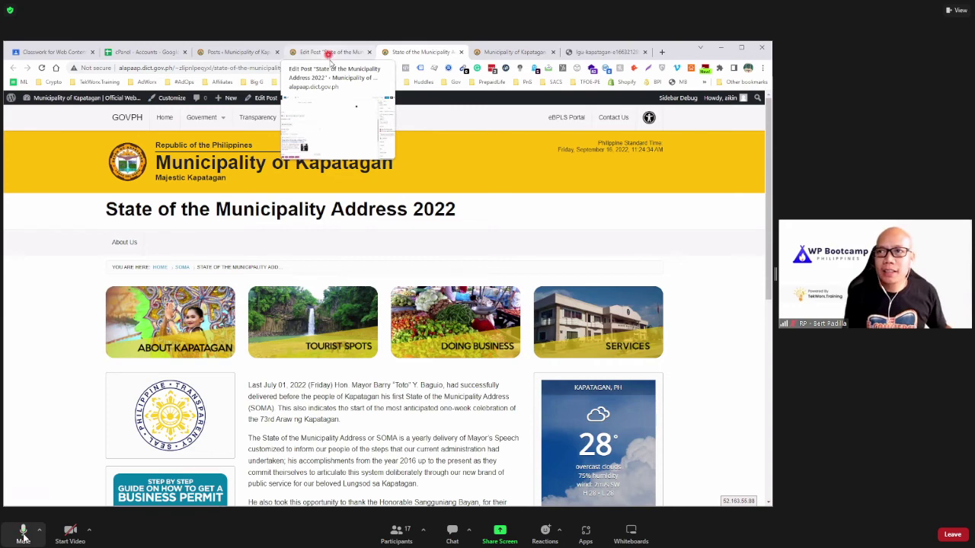
pyautogui.click(24, 535)
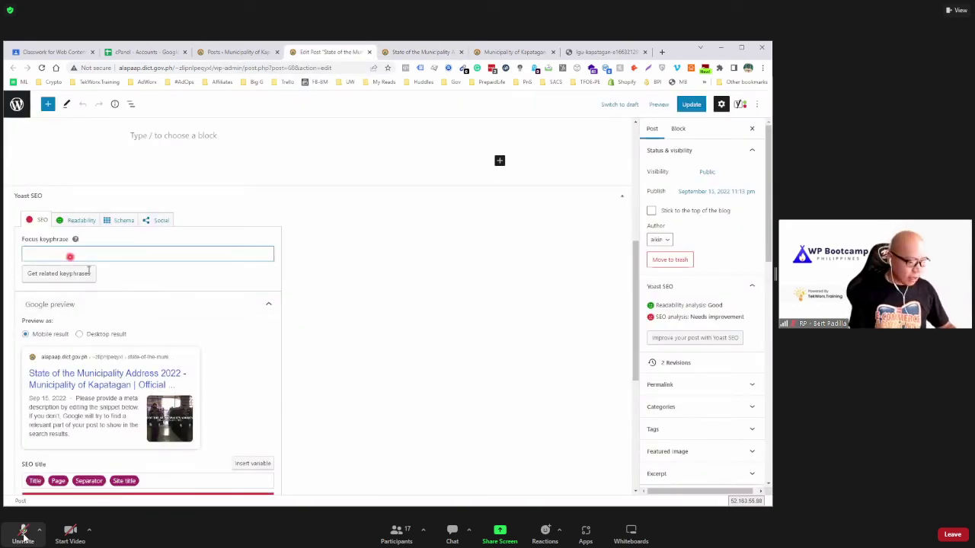
pyautogui.click(411, 53)
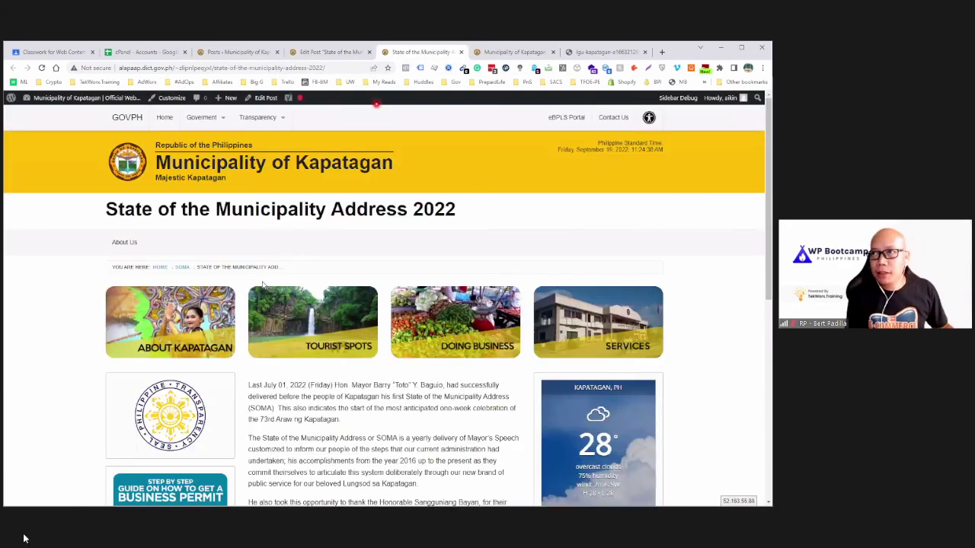
pyautogui.hotkey('ctrl', 'f')
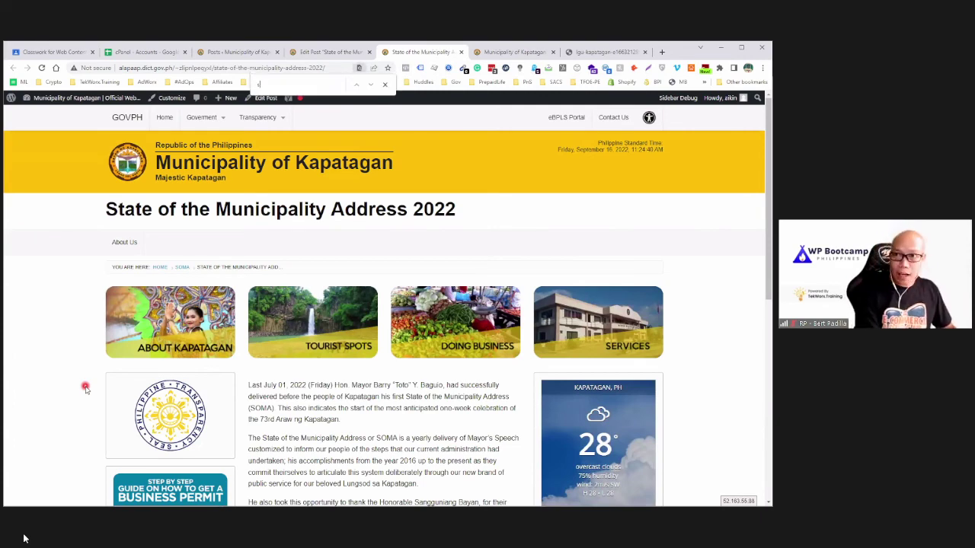
pyautogui.write('soma')
pyautogui.press('Return')
pyautogui.press('Return')
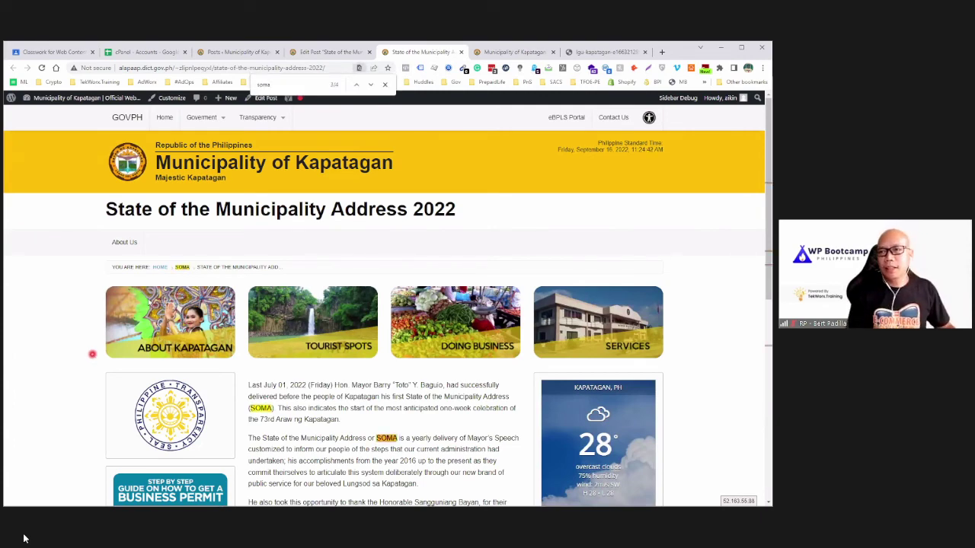
# Step: Enter 'SOMA 2022' as the focus keyphrase and select its text
pyautogui.click(327, 51)
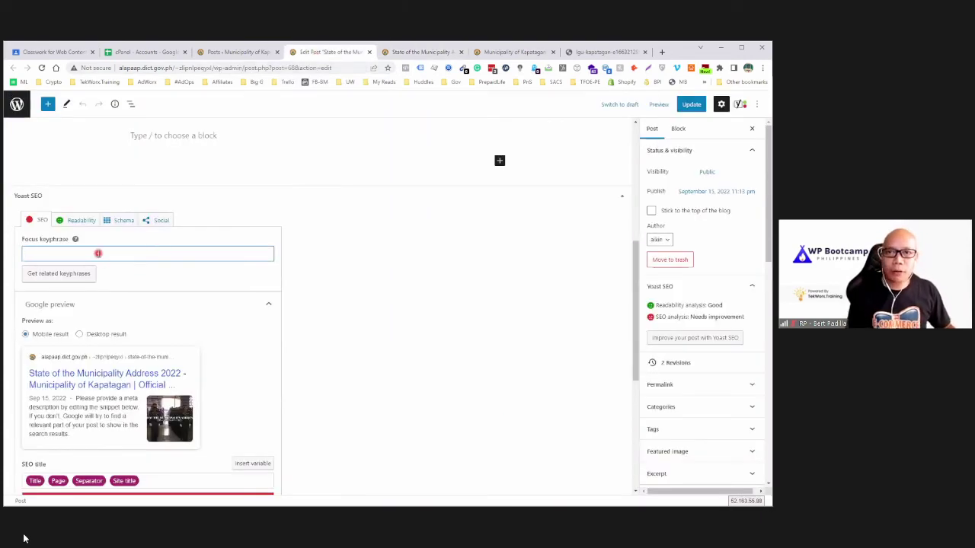
pyautogui.write('SOM')
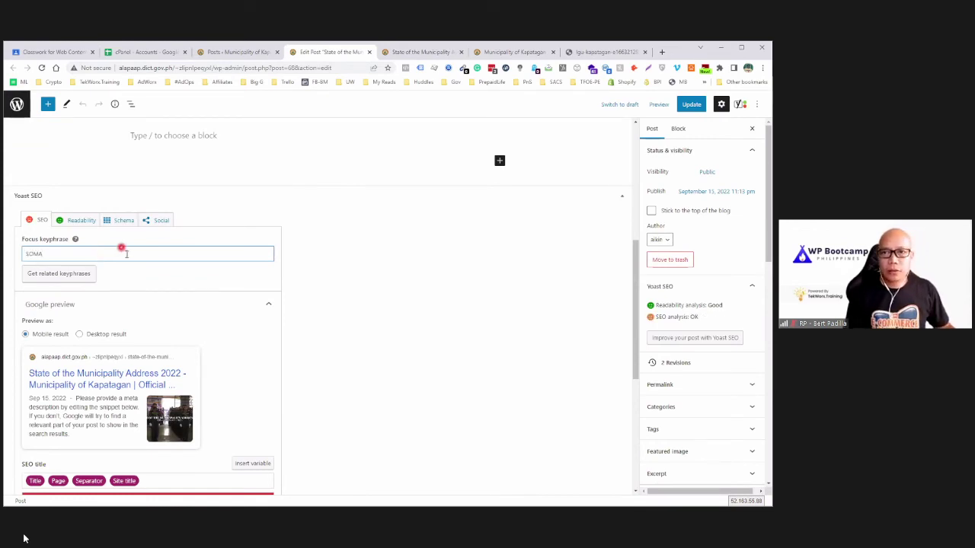
pyautogui.write('A')
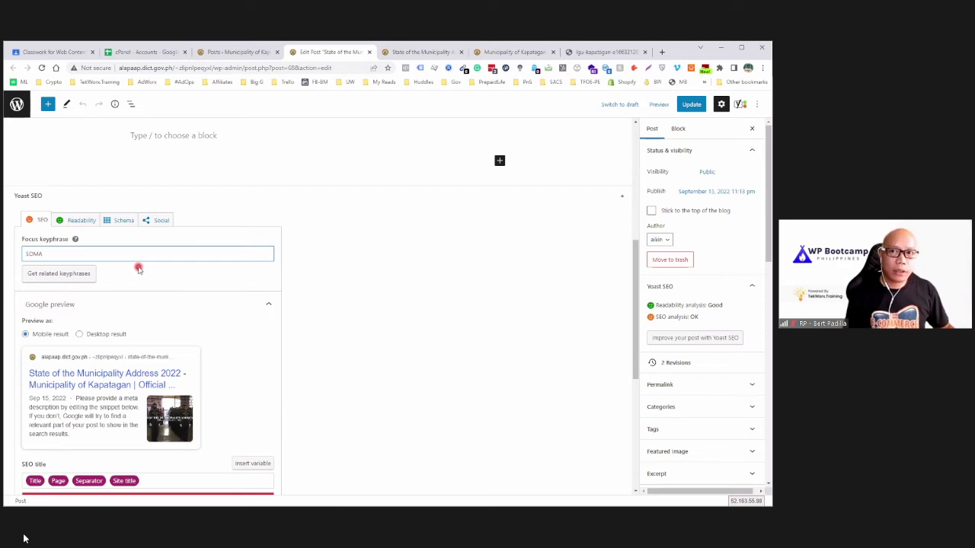
pyautogui.write(' 2022')
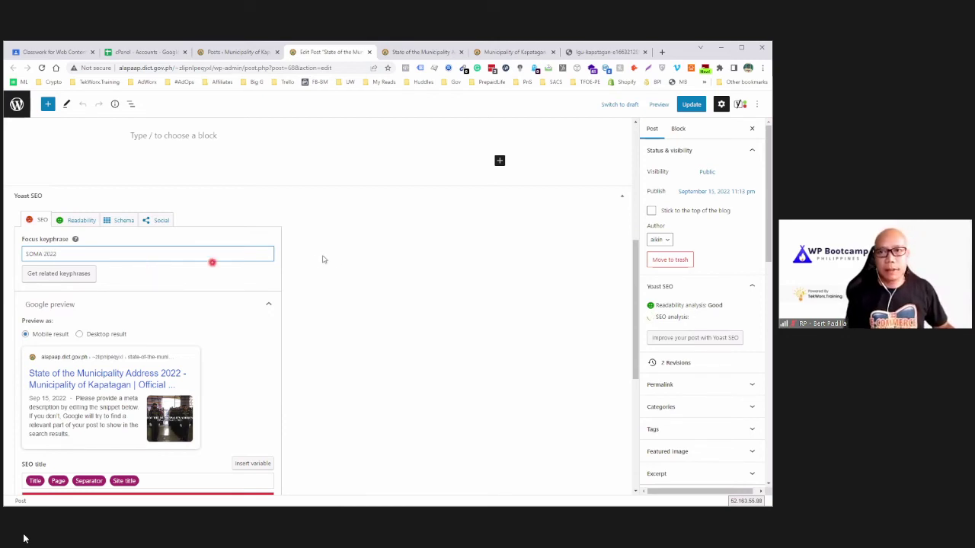
pyautogui.click(335, 257)
pyautogui.scroll(-1, 335, 257)
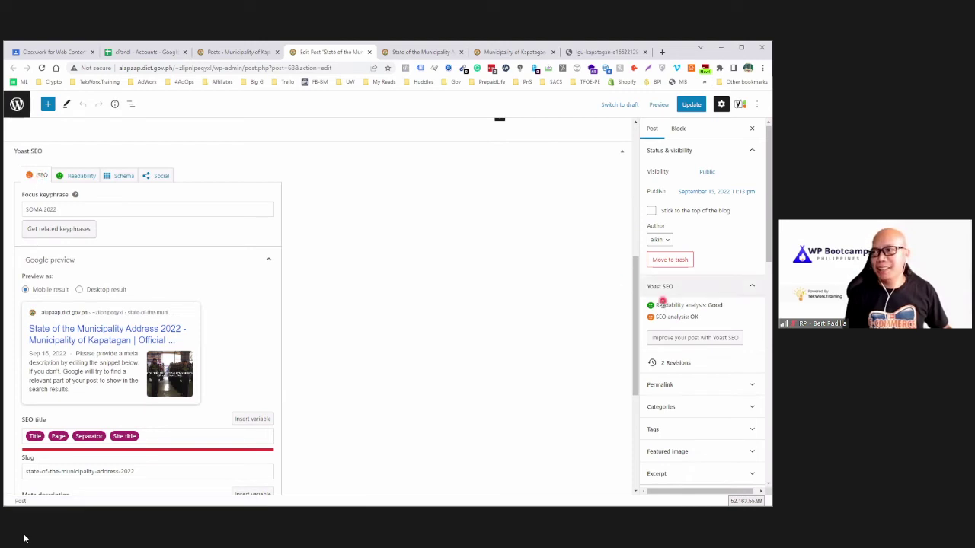
pyautogui.click(86, 209)
pyautogui.scroll(-1, 86, 209)
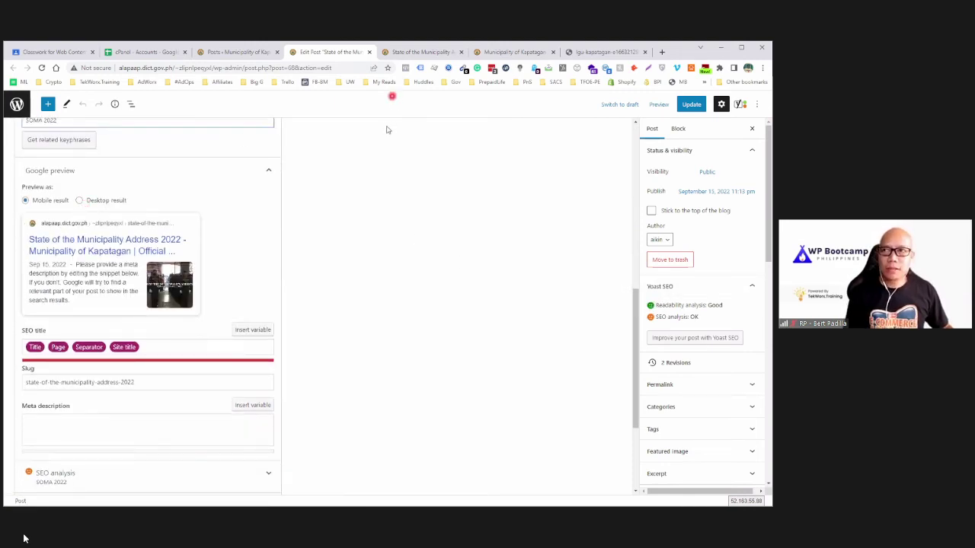
pyautogui.scroll(1, 364, 288)
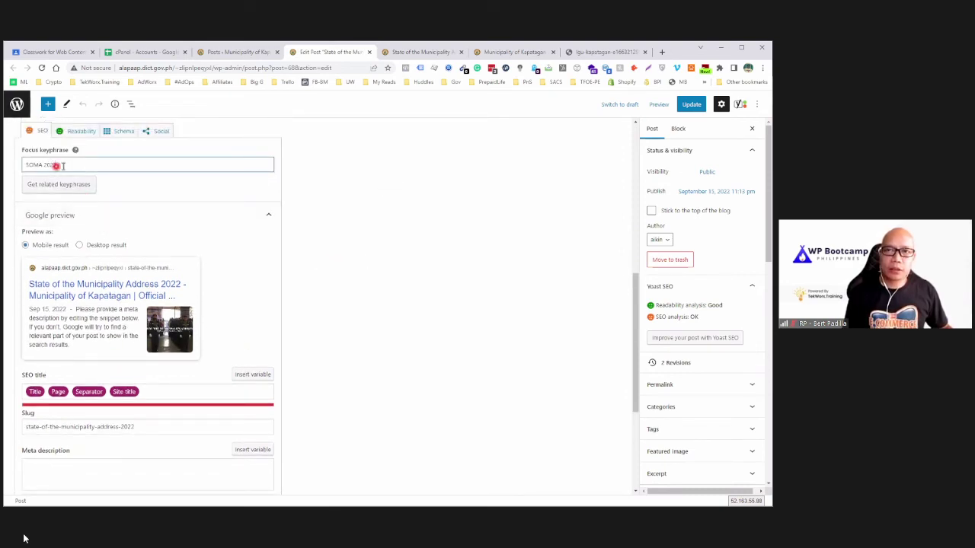
pyautogui.moveTo(57, 165); pyautogui.dragTo(23, 165)
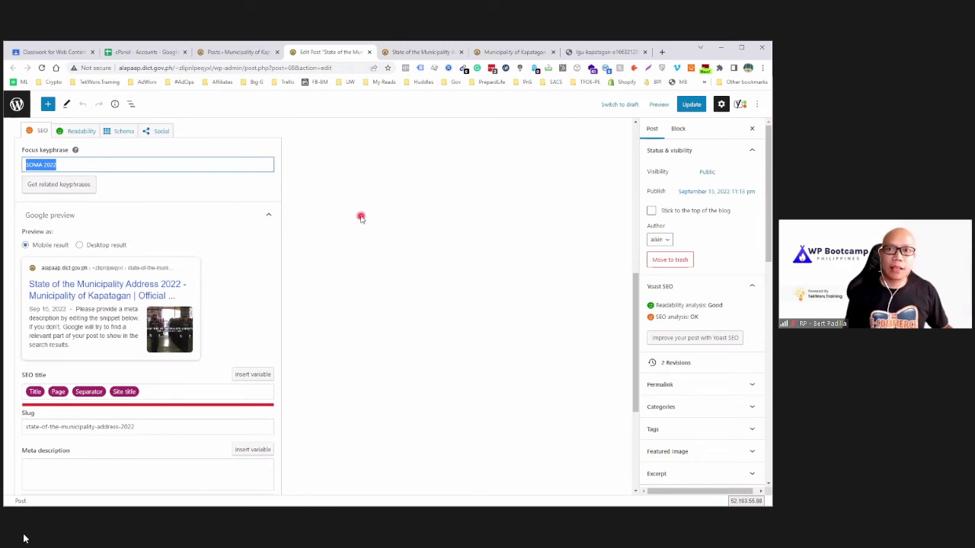
pyautogui.click(392, 53)
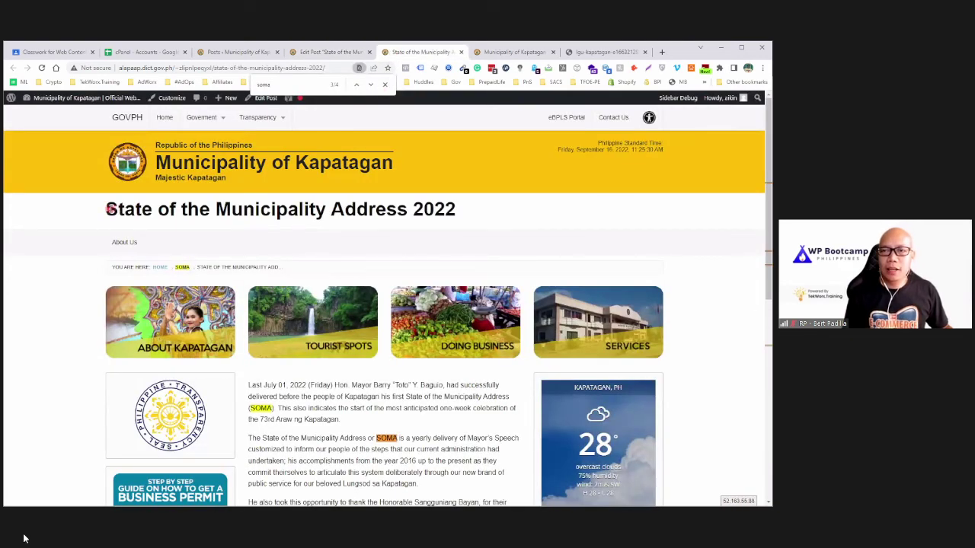
pyautogui.moveTo(110, 208); pyautogui.dragTo(453, 208)
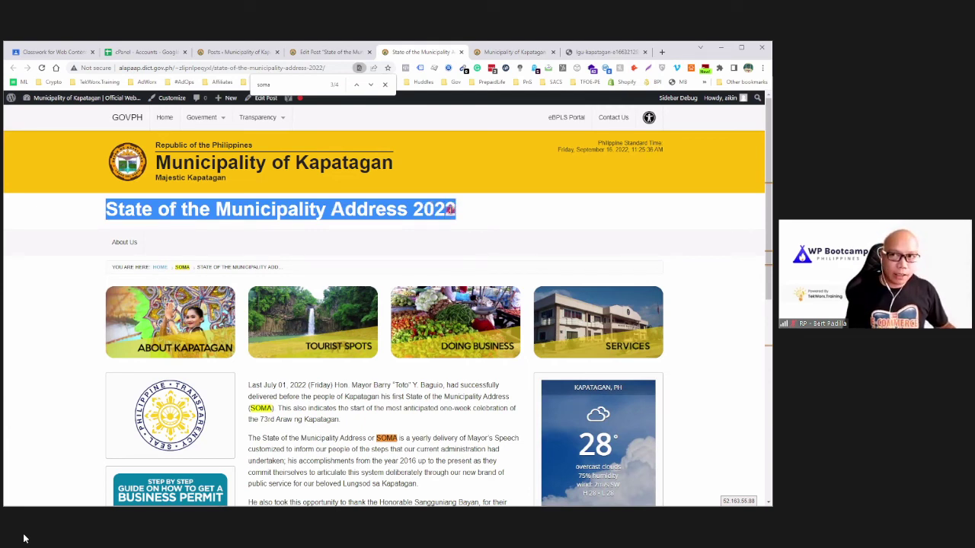
pyautogui.click(175, 212)
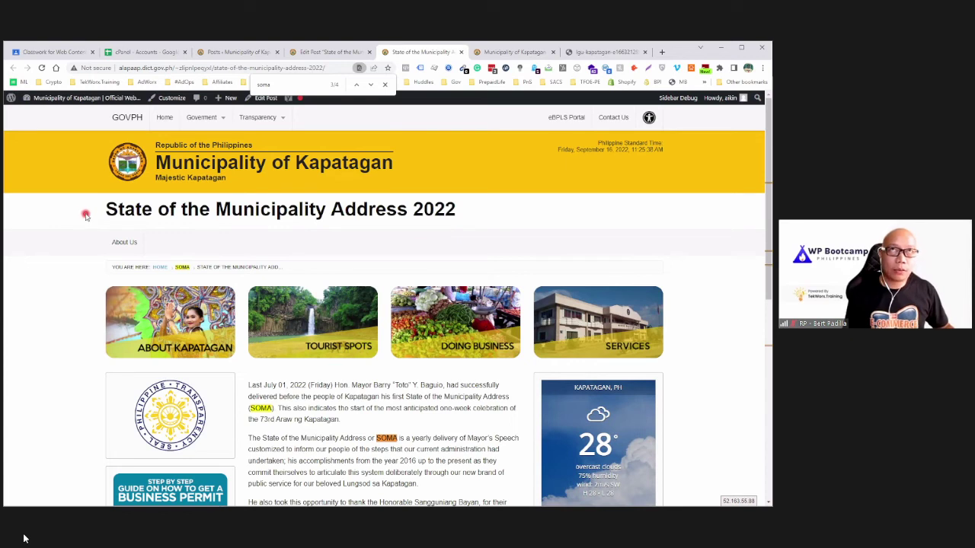
pyautogui.moveTo(92, 211); pyautogui.dragTo(457, 208)
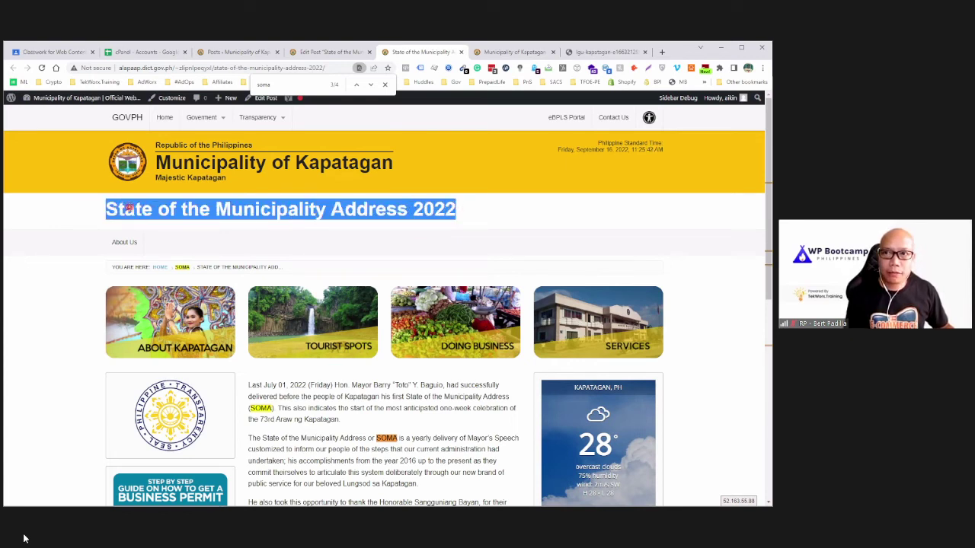
pyautogui.click(129, 207)
pyautogui.moveTo(104, 211); pyautogui.dragTo(455, 210)
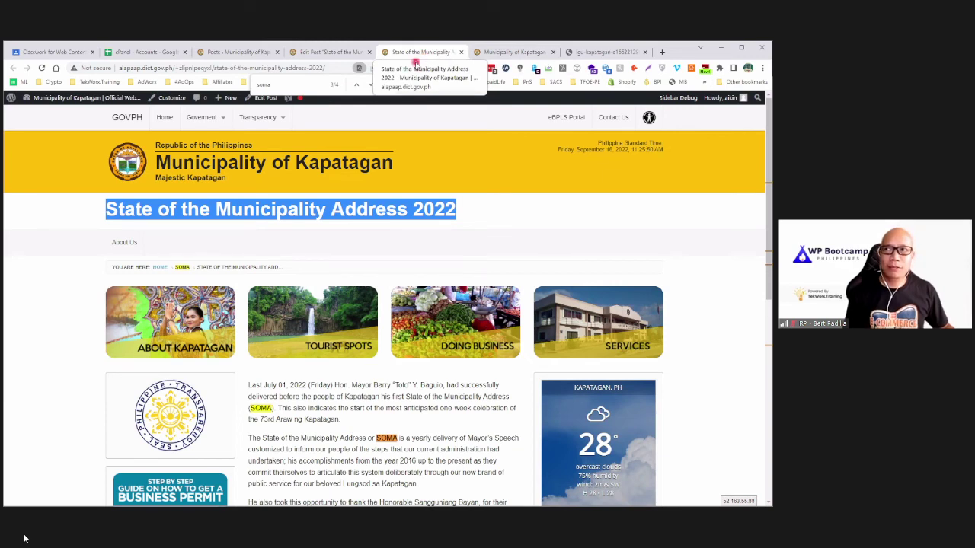
pyautogui.click(451, 232)
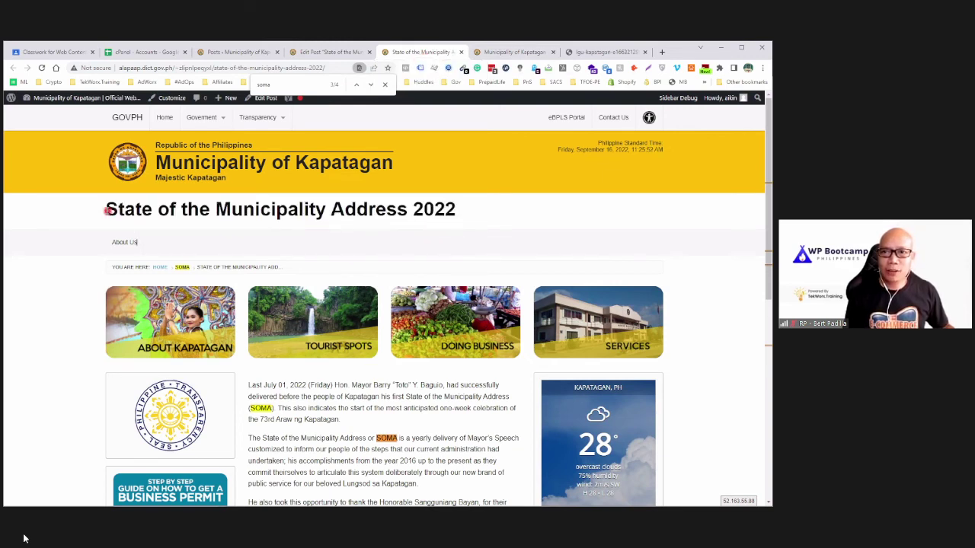
pyautogui.moveTo(105, 211); pyautogui.dragTo(457, 207)
pyautogui.hotkey('ctrl', 'c')
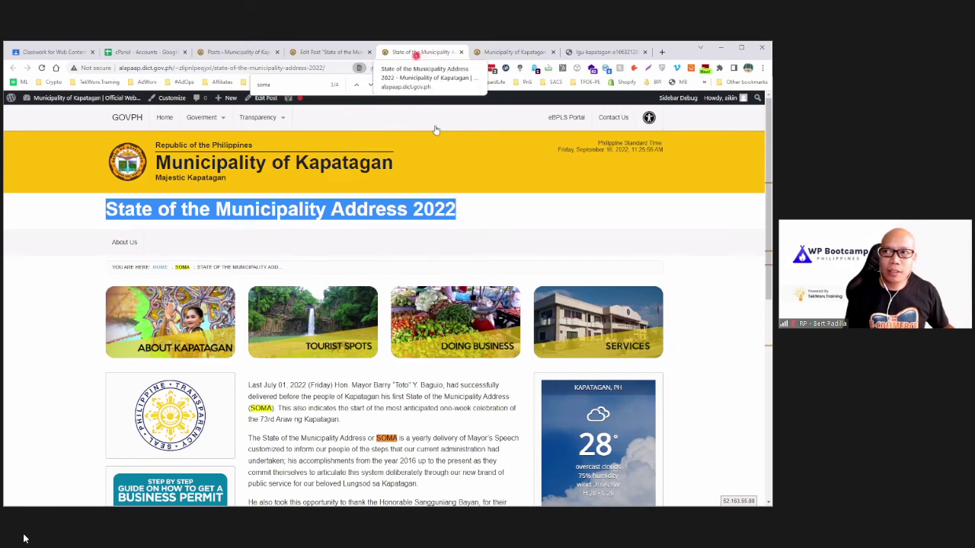
pyautogui.click(459, 211)
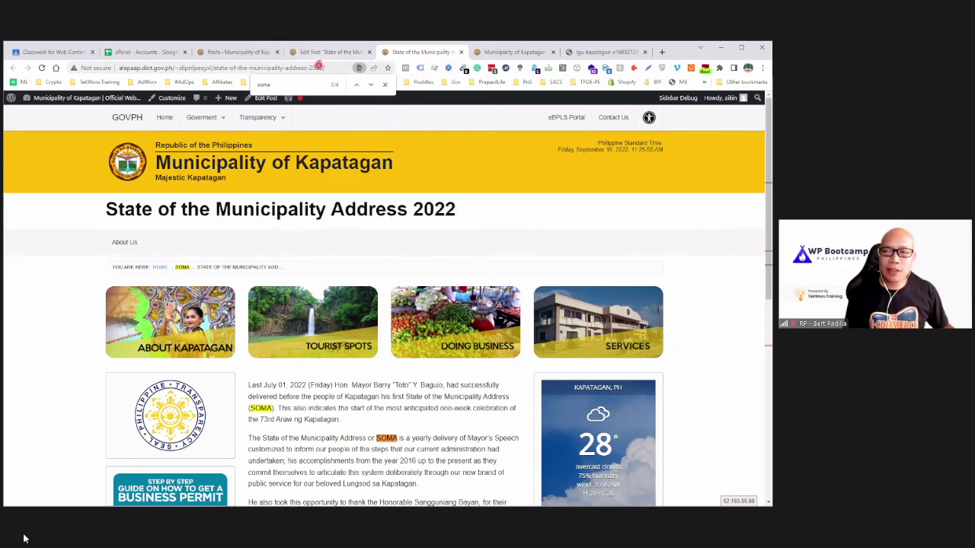
pyautogui.click(322, 52)
pyautogui.click(150, 392)
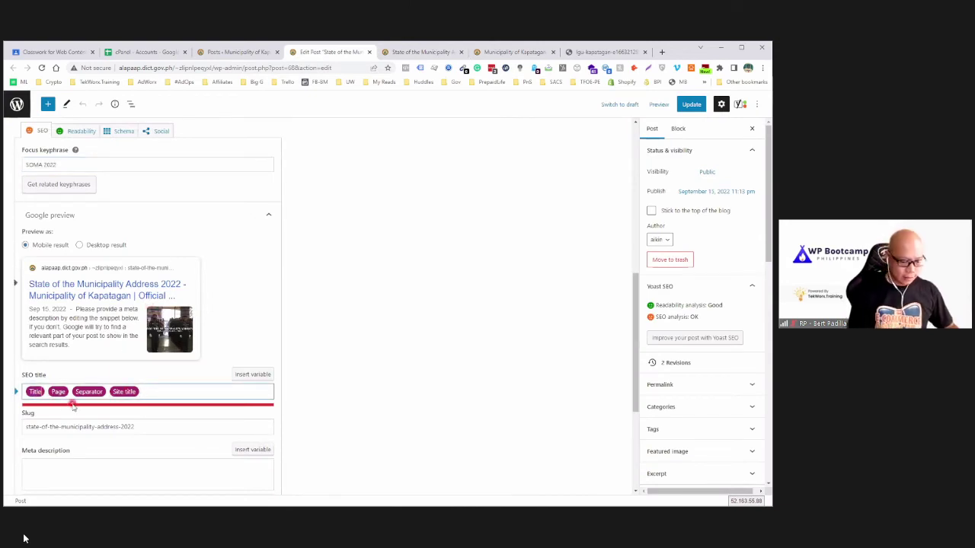
# Step: Replace the Title variable with the pasted post title and insert '(SOMA)' in the SEO title
pyautogui.press('BackSpace')
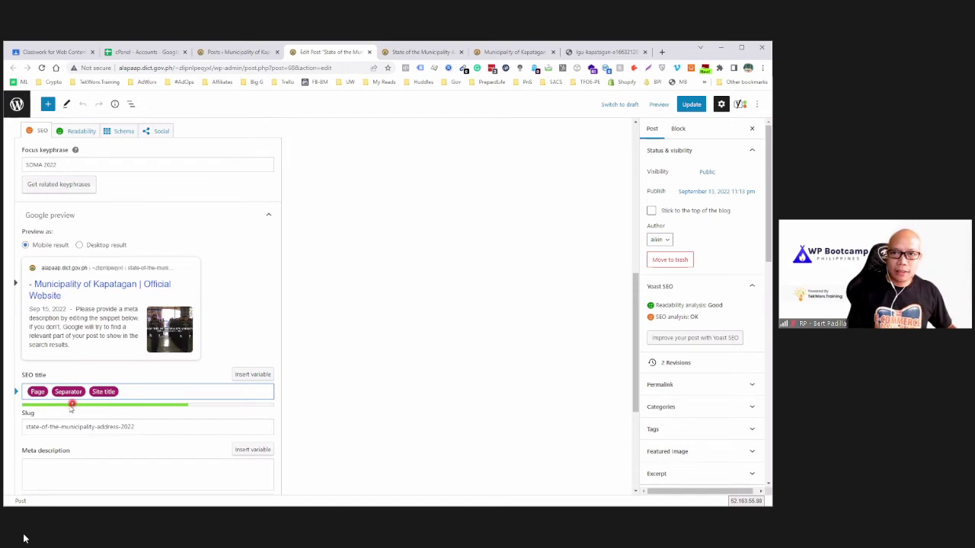
pyautogui.hotkey('ctrl', 'v')
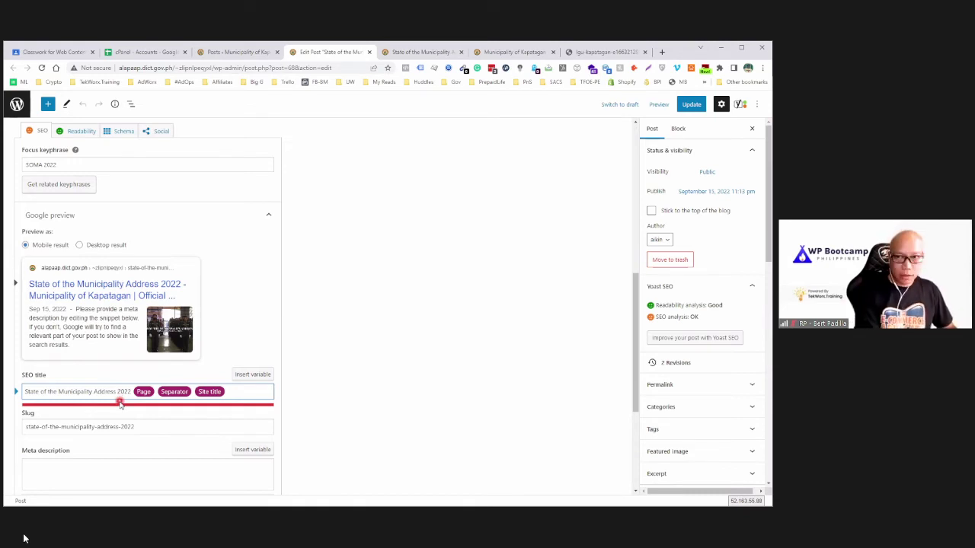
pyautogui.write('(SOMA')
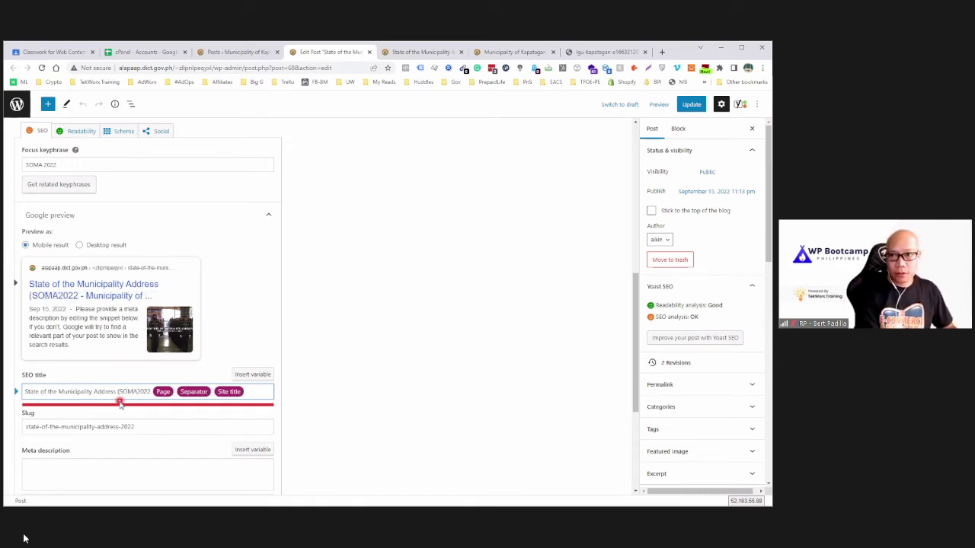
pyautogui.write(')')
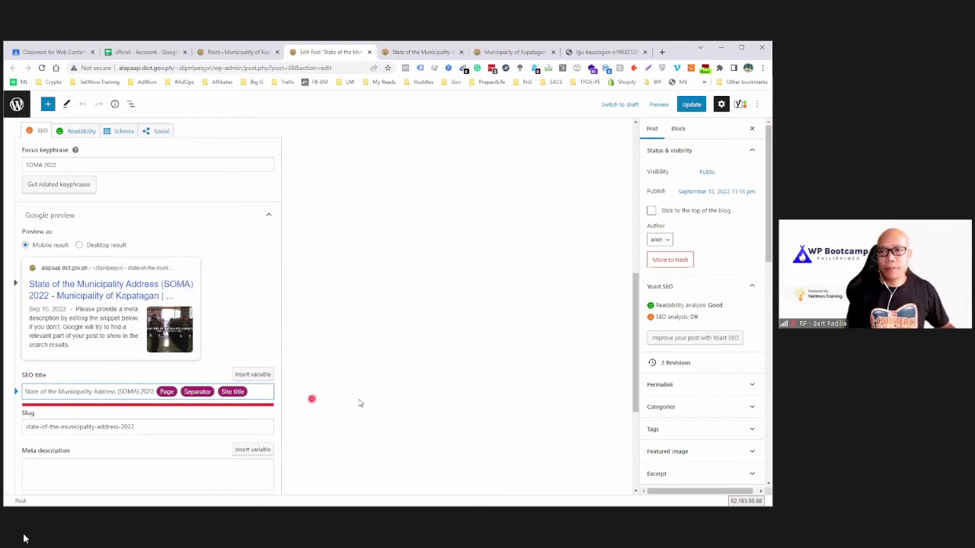
pyautogui.click(382, 392)
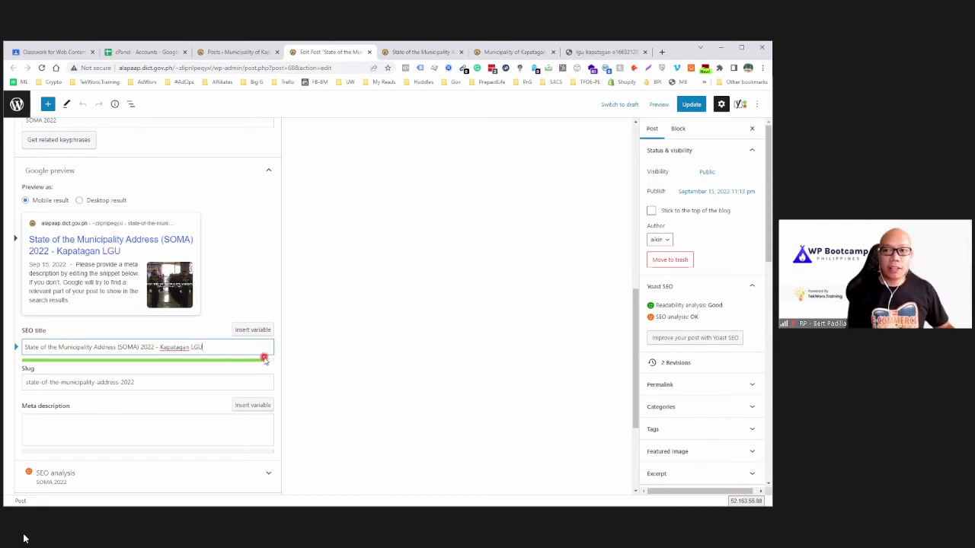
# Step: Replace 'state-of-the-municipality-address' in the Yoast slug with 'soma' so it reads soma-2022
pyautogui.click(323, 364)
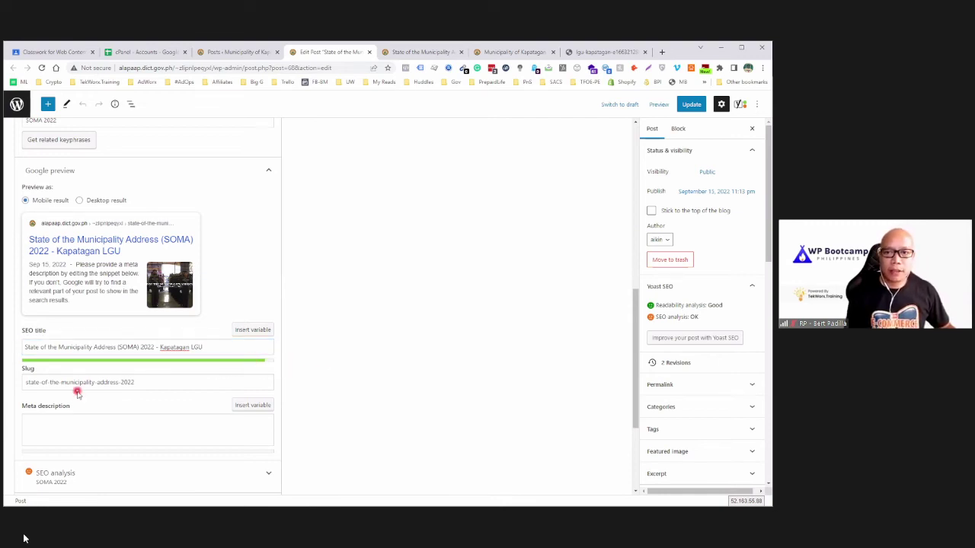
pyautogui.scroll(-1, 78, 389)
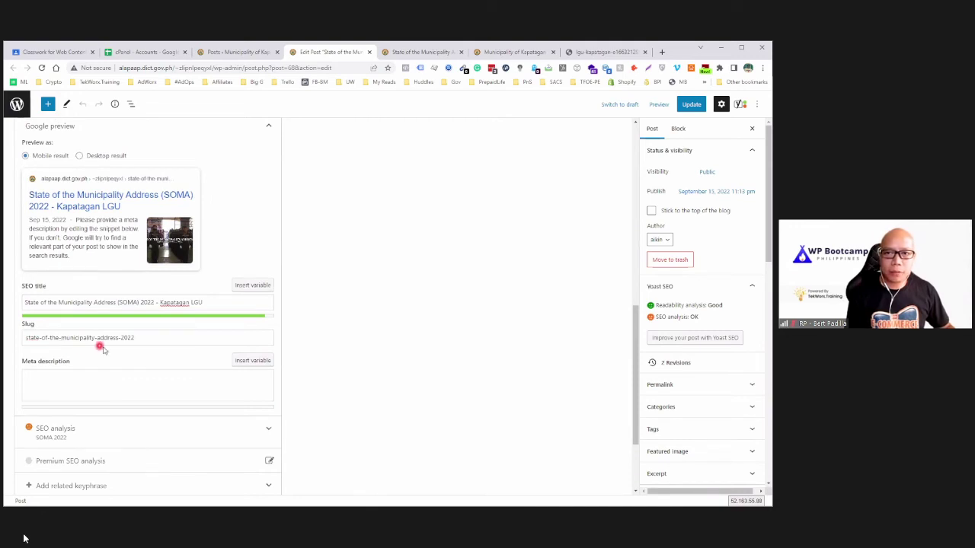
pyautogui.click(152, 339)
pyautogui.moveTo(149, 338); pyautogui.dragTo(25, 338)
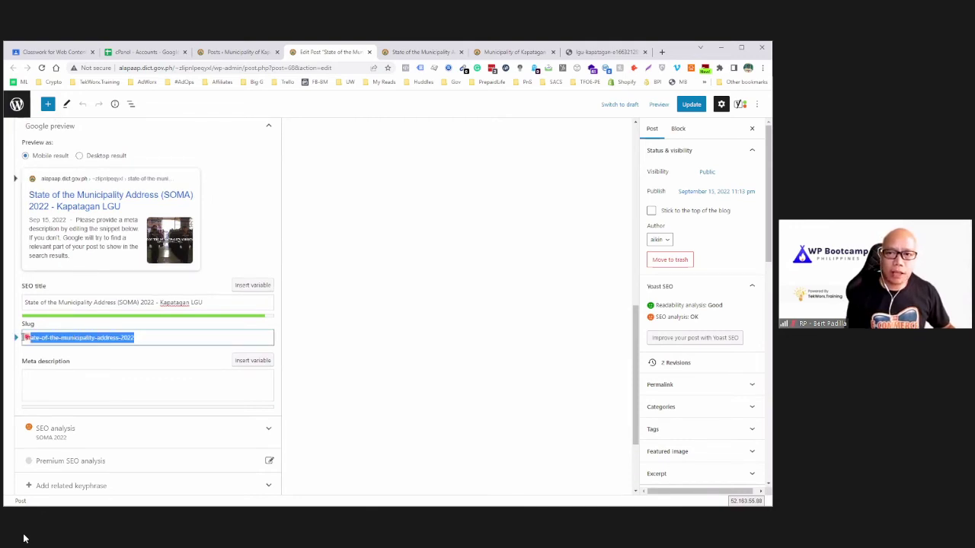
pyautogui.click(148, 343)
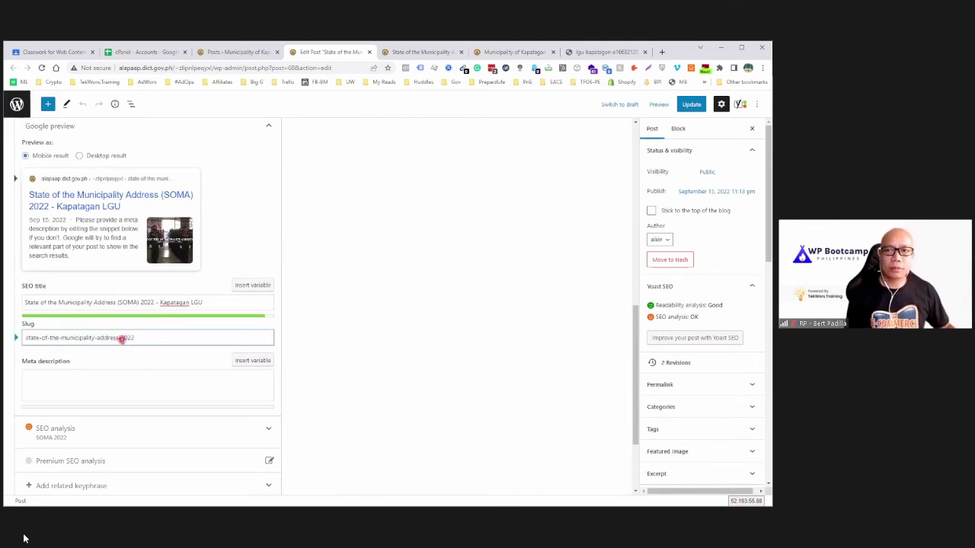
pyautogui.moveTo(121, 338); pyautogui.dragTo(48, 338)
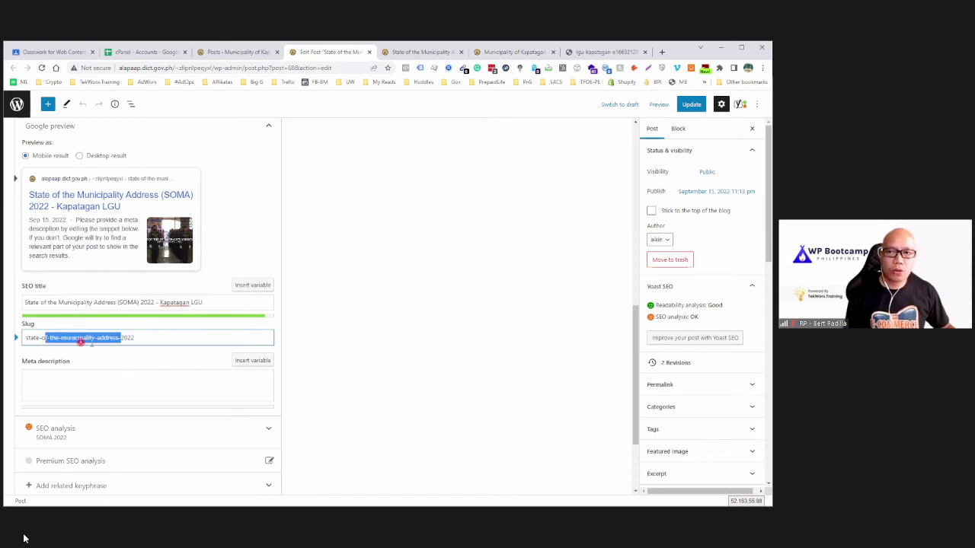
pyautogui.click(148, 341)
pyautogui.moveTo(118, 338); pyautogui.dragTo(25, 340)
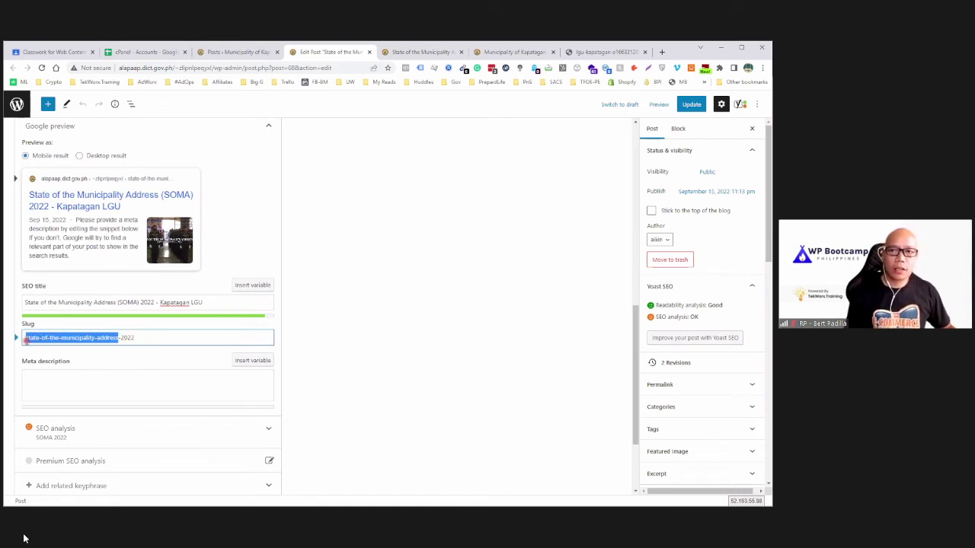
pyautogui.write('soma')
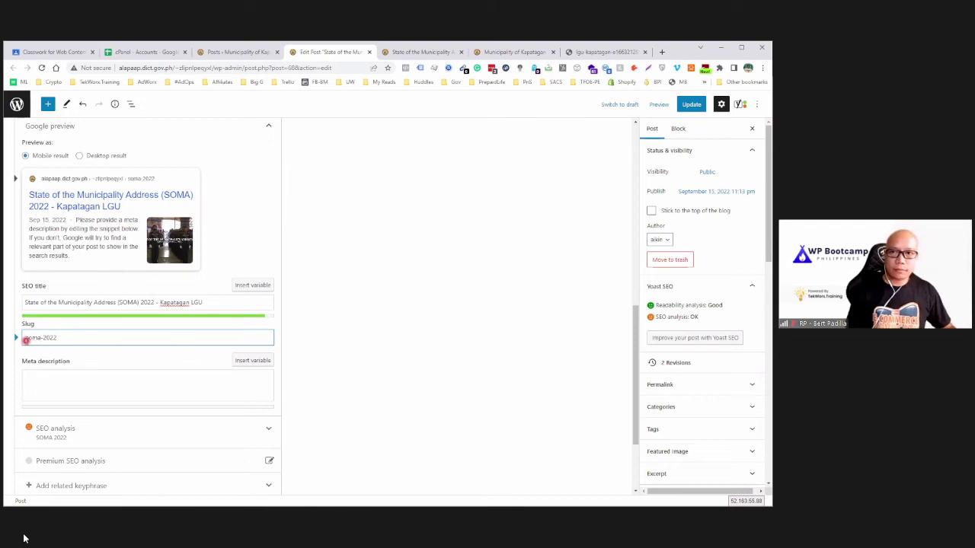
pyautogui.click(325, 339)
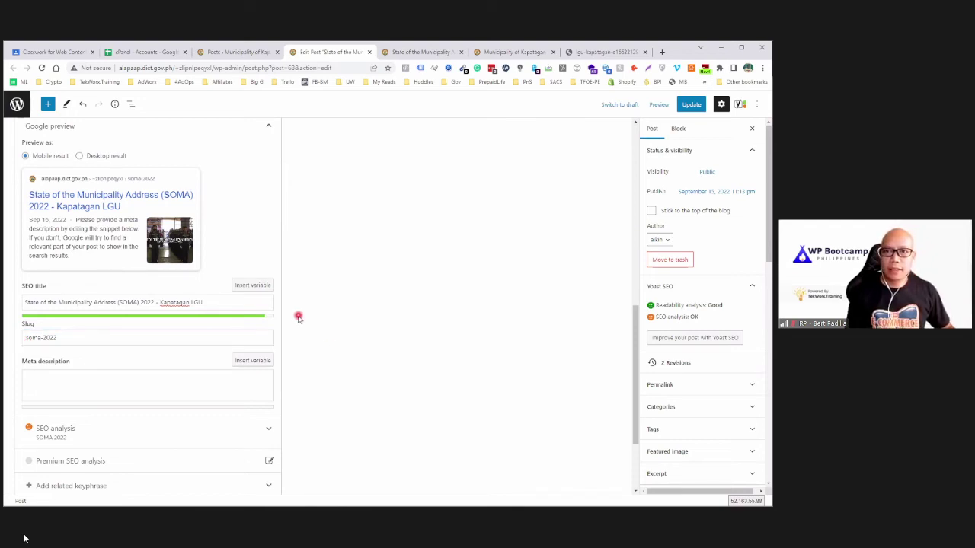
pyautogui.scroll(-2, 297, 316)
pyautogui.click(103, 291)
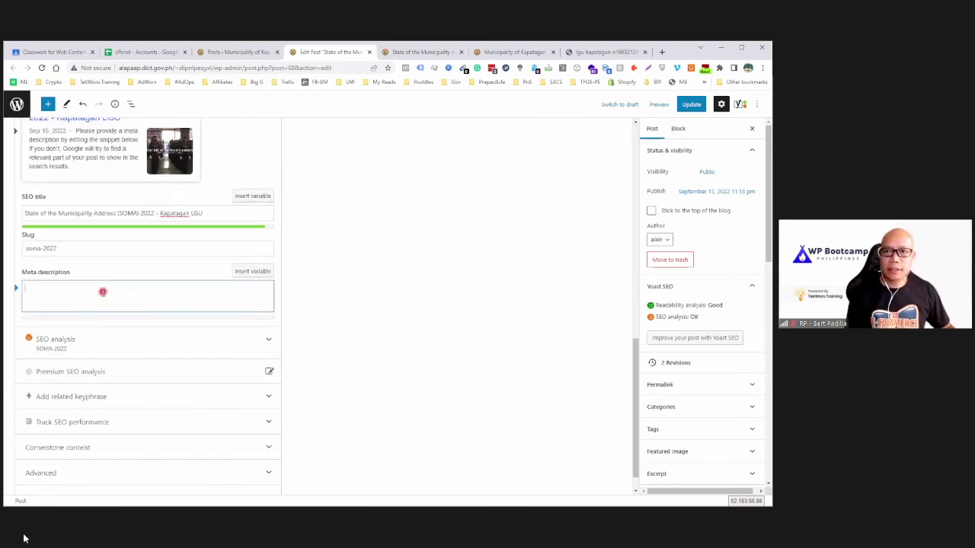
# Step: Copy the sentence defining SOMA from the live post page into the empty Yoast meta description
pyautogui.click(404, 52)
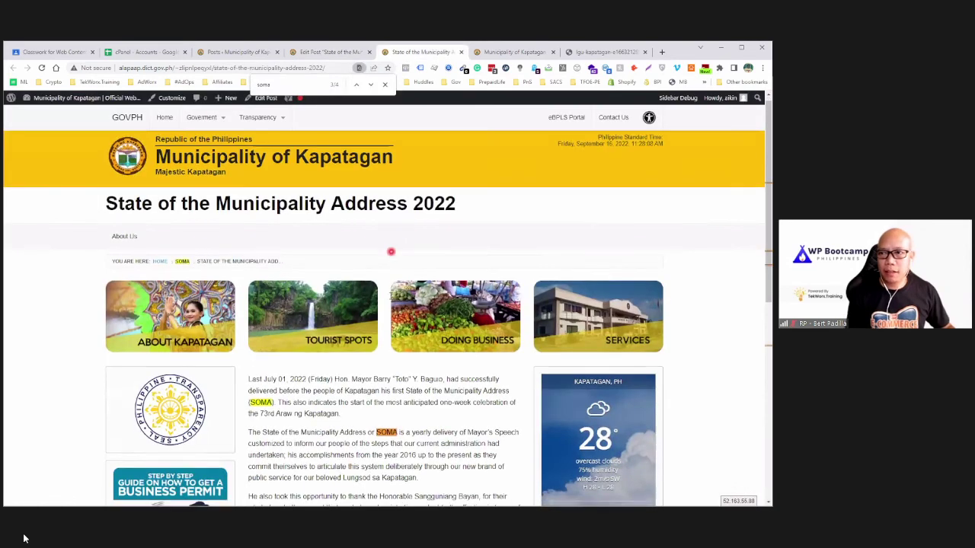
pyautogui.scroll(-2, 396, 297)
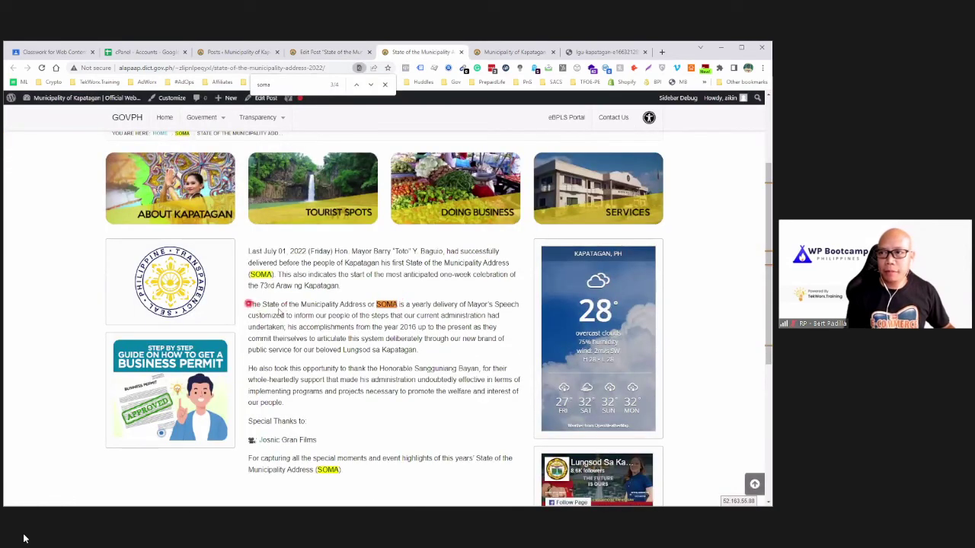
pyautogui.moveTo(248, 304); pyautogui.dragTo(293, 327)
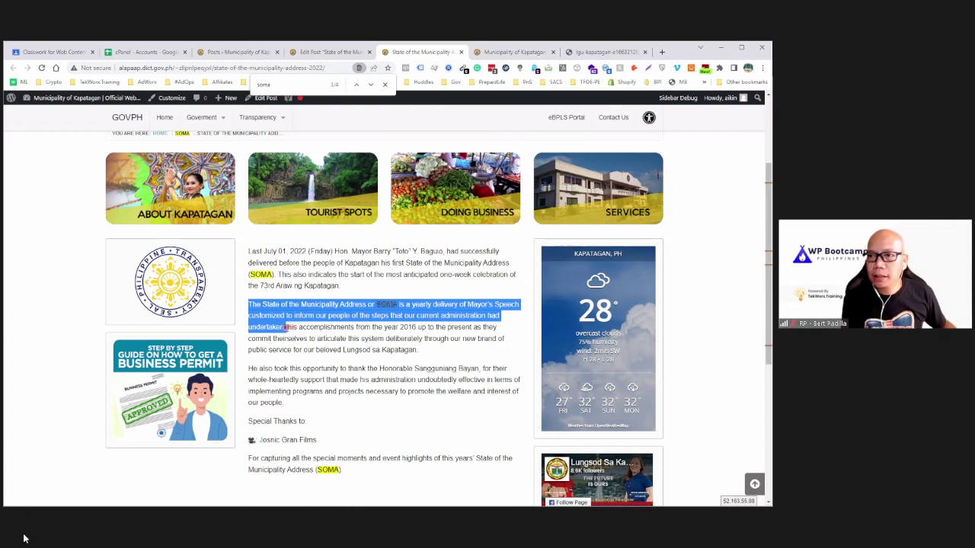
pyautogui.rightClick(279, 331)
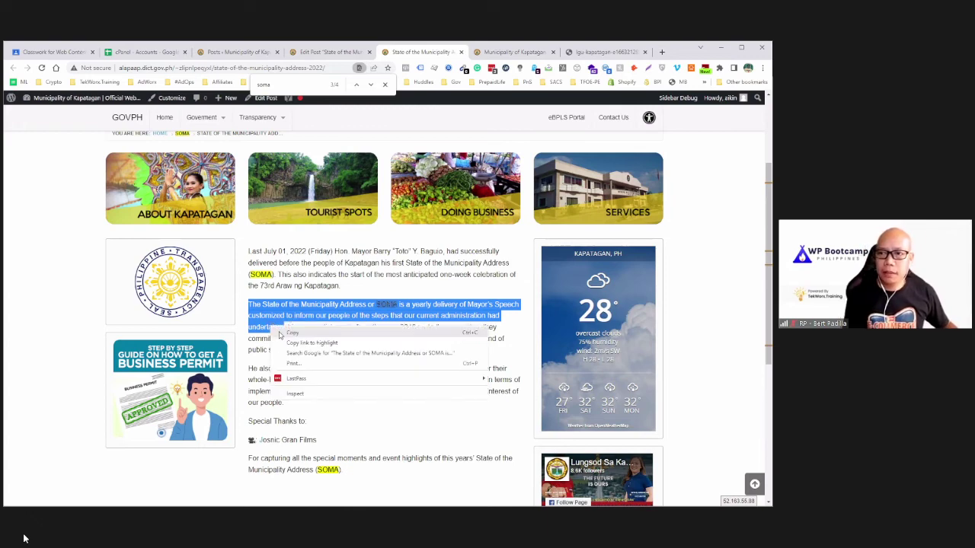
pyautogui.click(293, 333)
pyautogui.click(316, 51)
pyautogui.click(103, 303)
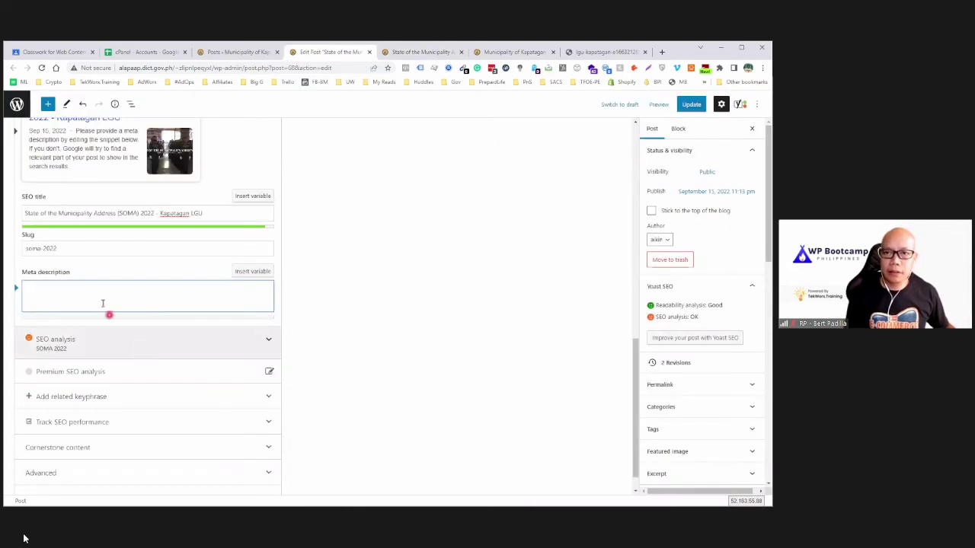
pyautogui.hotkey('ctrl', 'v')
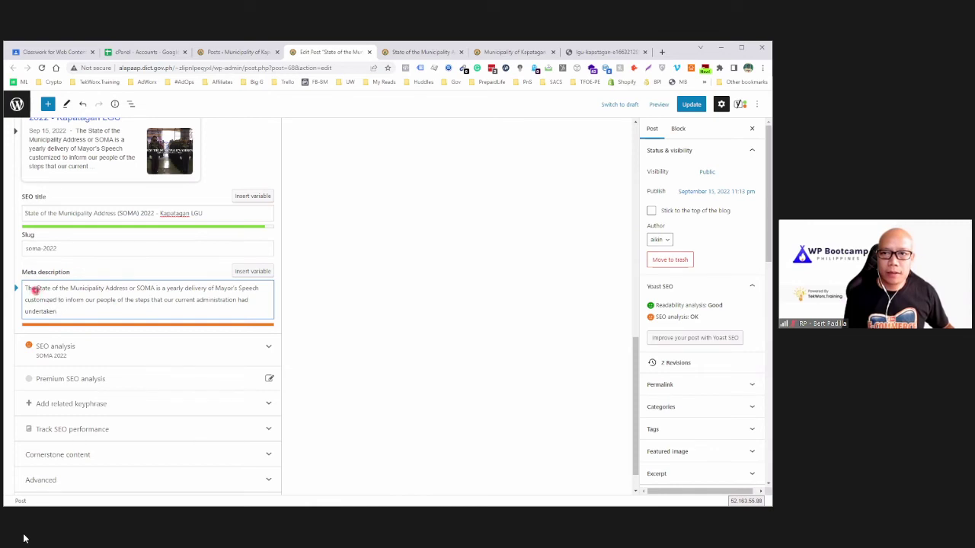
# Step: Add a closing period to the end of the pasted meta description
pyautogui.click(420, 51)
pyautogui.click(315, 264)
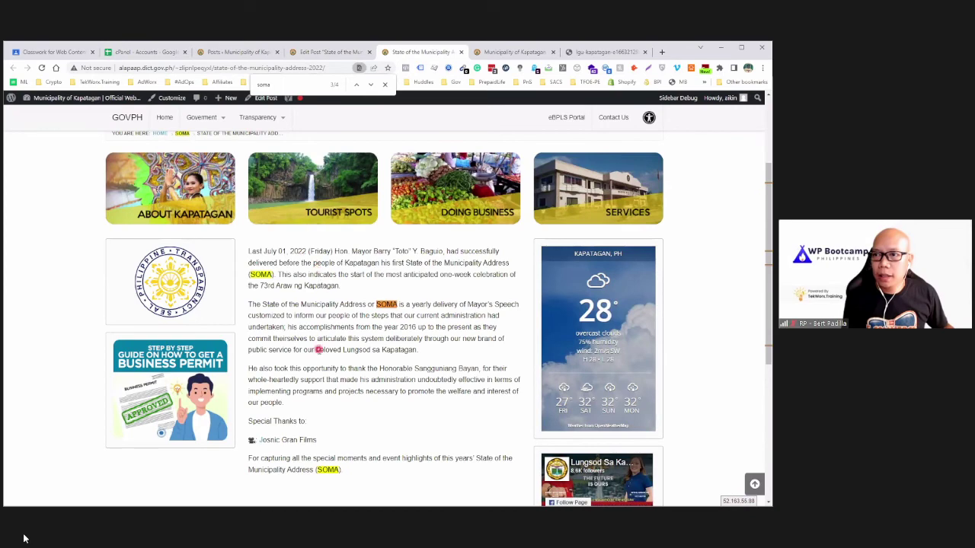
pyautogui.scroll(1, 337, 415)
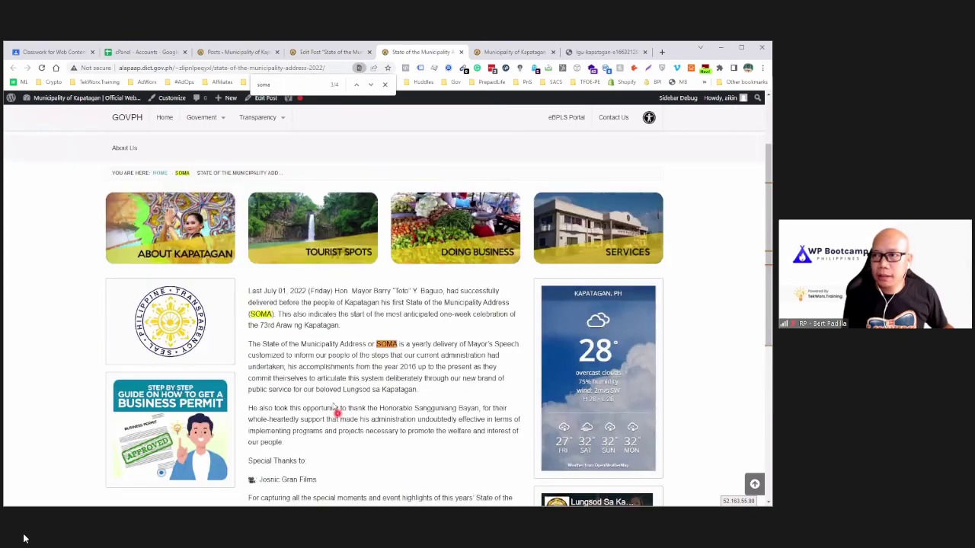
pyautogui.click(318, 53)
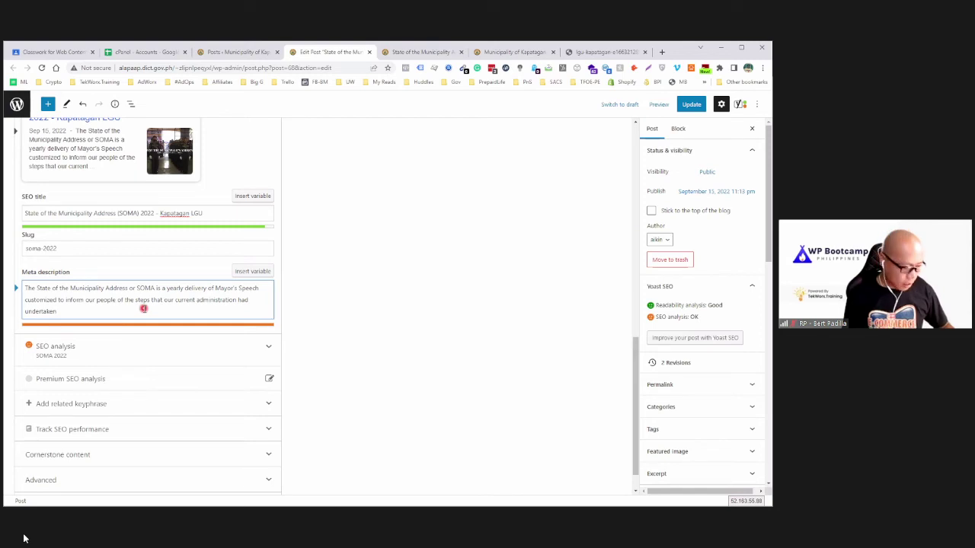
pyautogui.write('.')
pyautogui.click(378, 308)
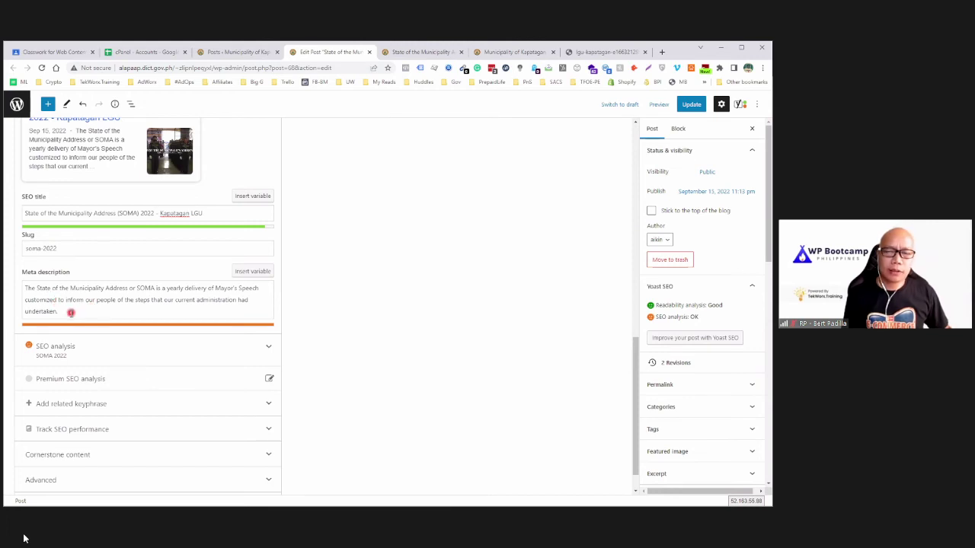
# Step: Review the finished meta description and its Google preview
pyautogui.scroll(1, 70, 313)
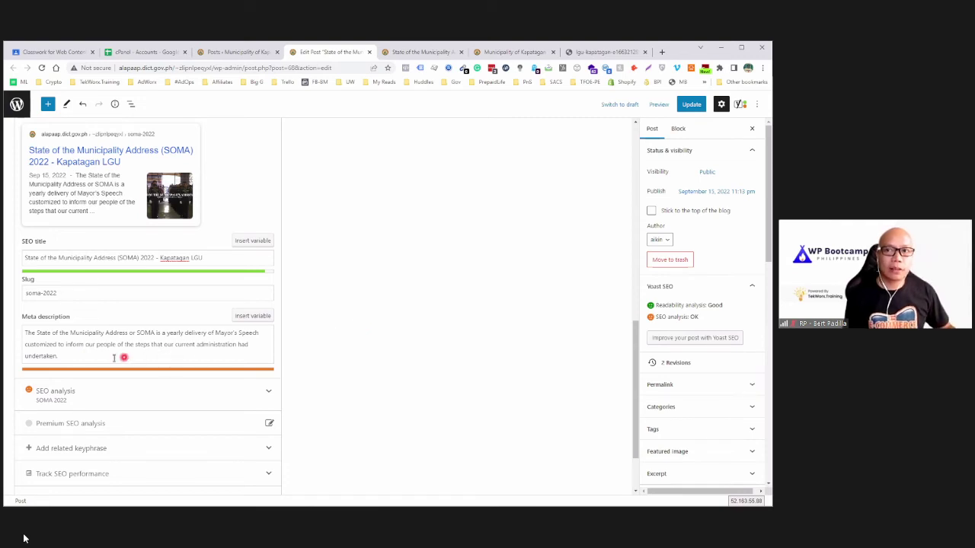
pyautogui.moveTo(89, 354); pyautogui.dragTo(27, 333)
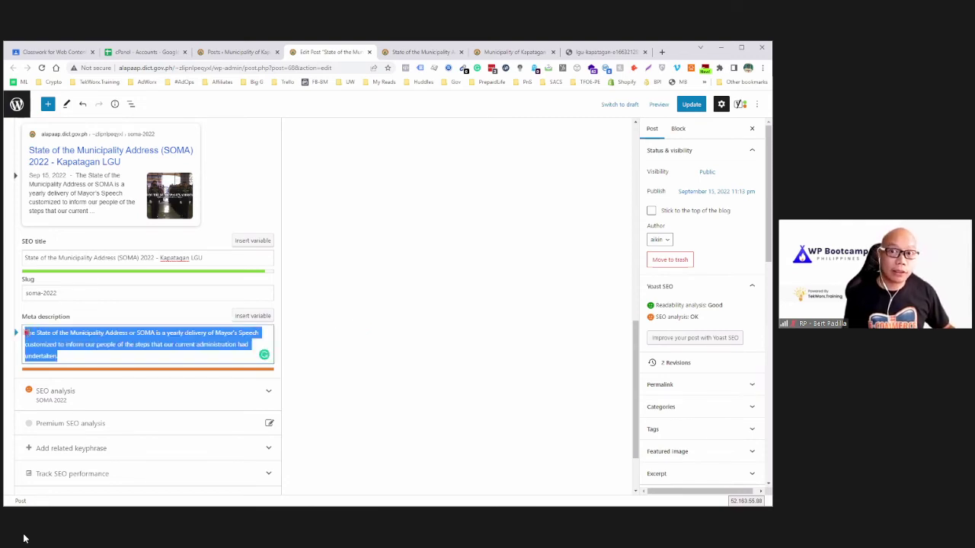
pyautogui.click(350, 340)
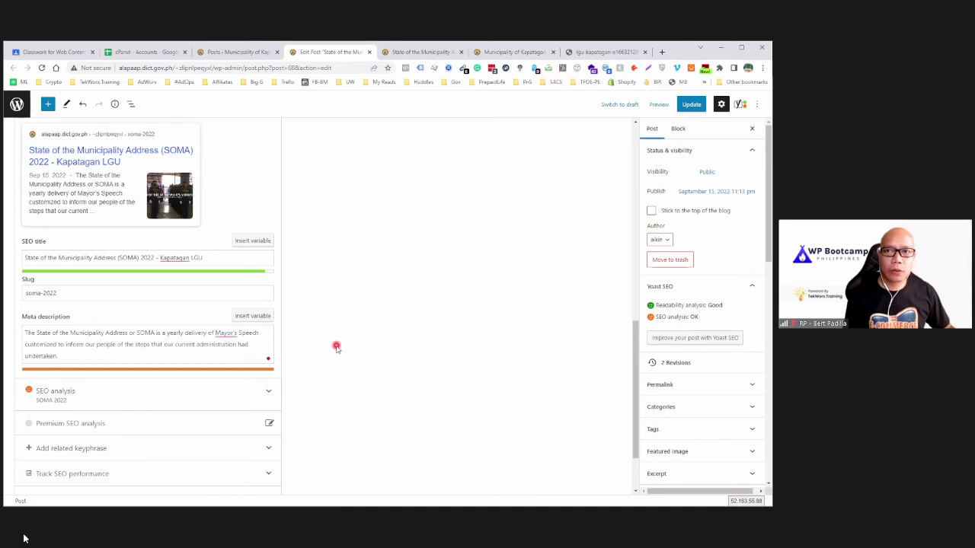
pyautogui.scroll(1, 336, 347)
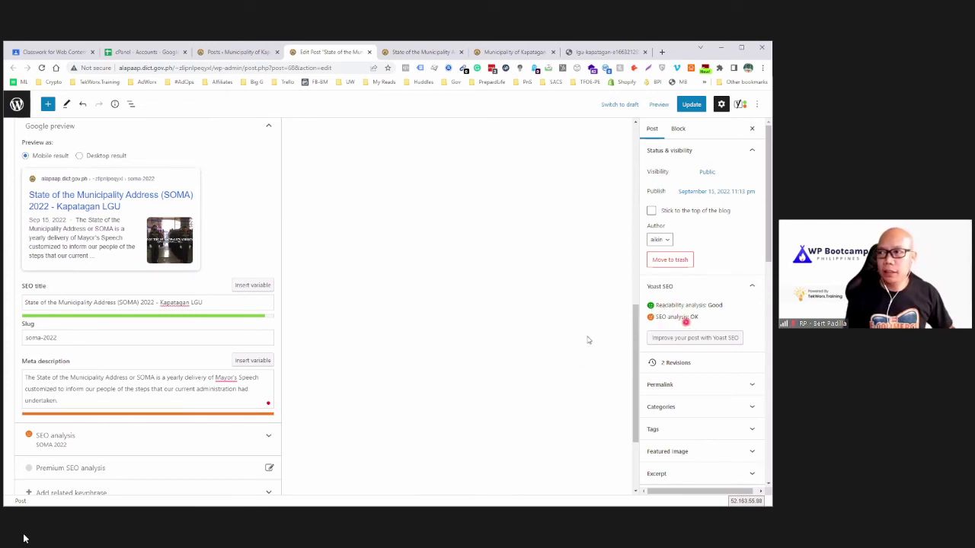
pyautogui.scroll(-2, 103, 412)
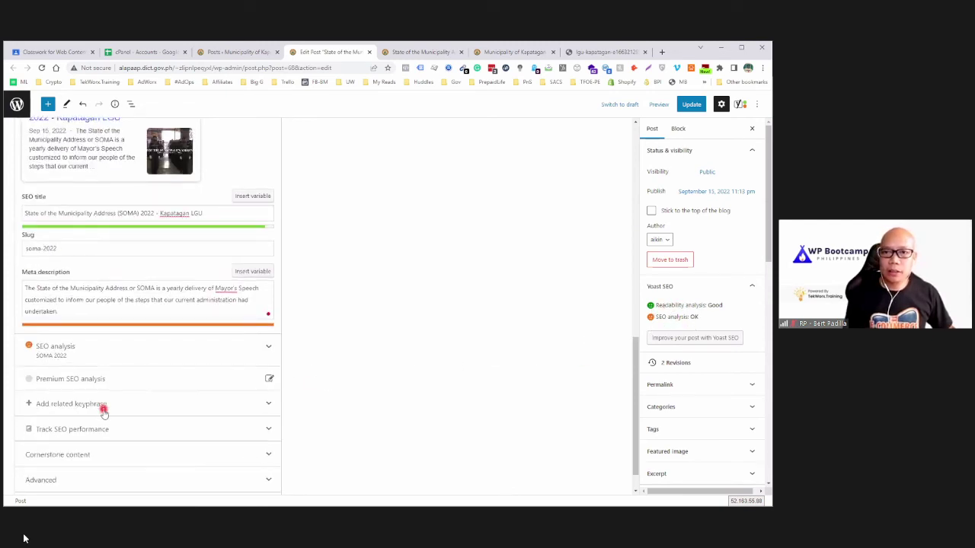
pyautogui.scroll(5, 102, 405)
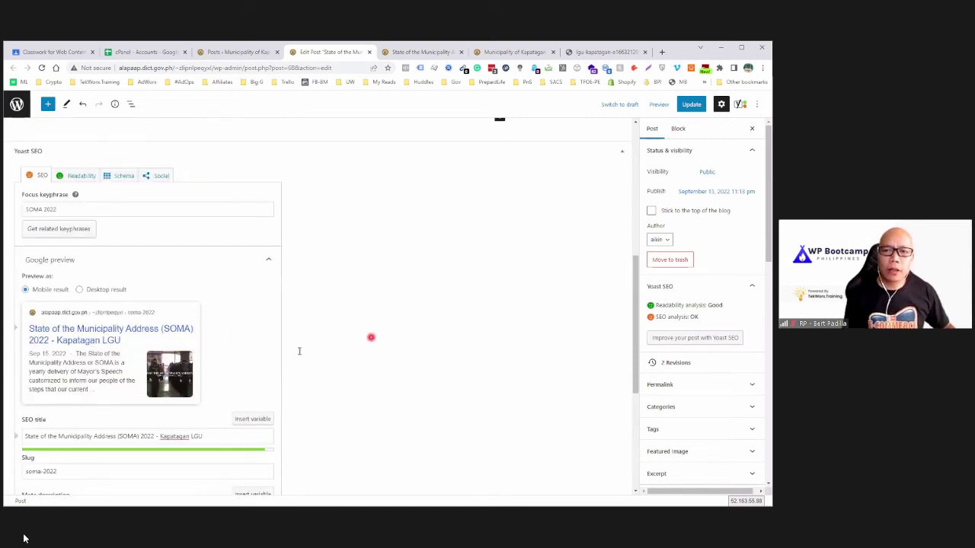
pyautogui.scroll(-2, 113, 276)
pyautogui.scroll(2, 121, 228)
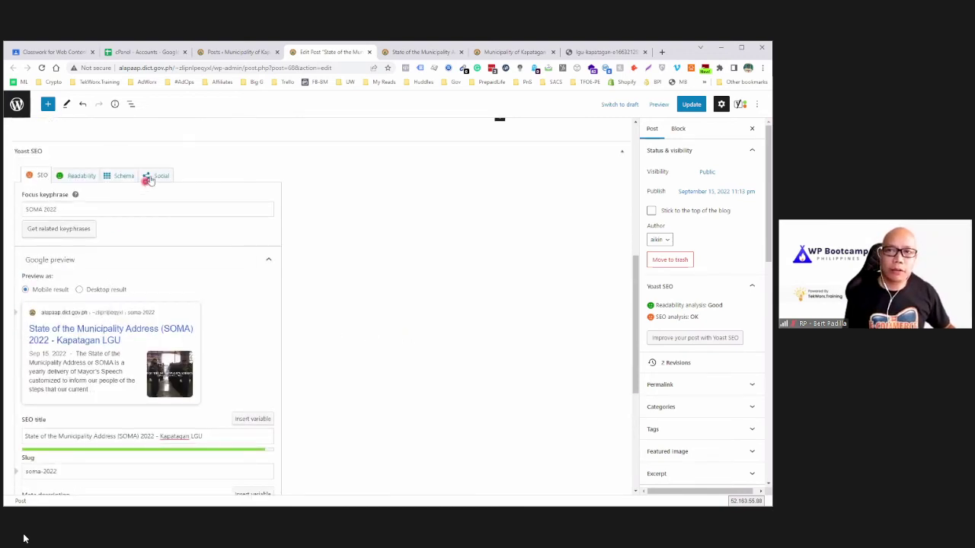
# Step: Copy the SEO title into both the Facebook title and Twitter title fields
pyautogui.click(150, 177)
pyautogui.click(45, 180)
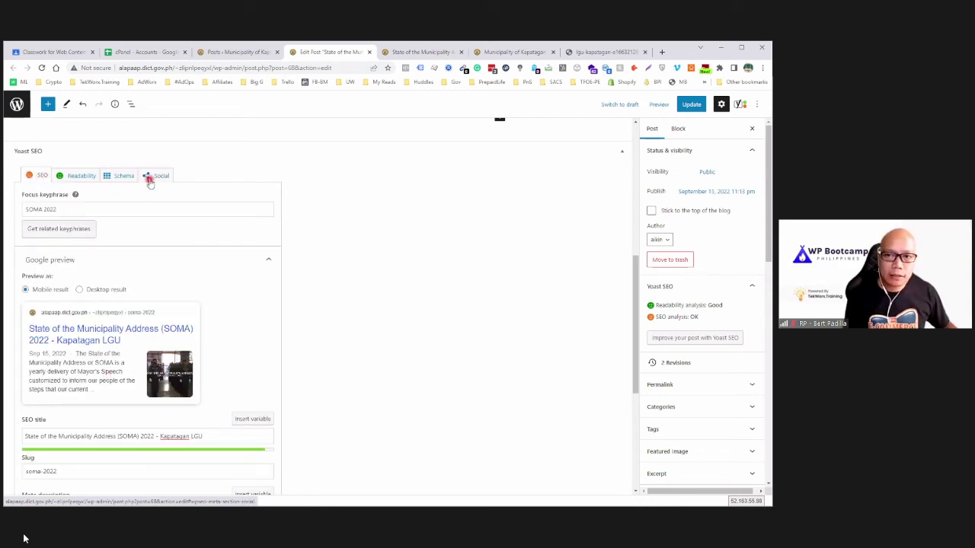
pyautogui.click(69, 438)
pyautogui.rightClick(68, 438)
pyautogui.hotkey('ctrl', 'c')
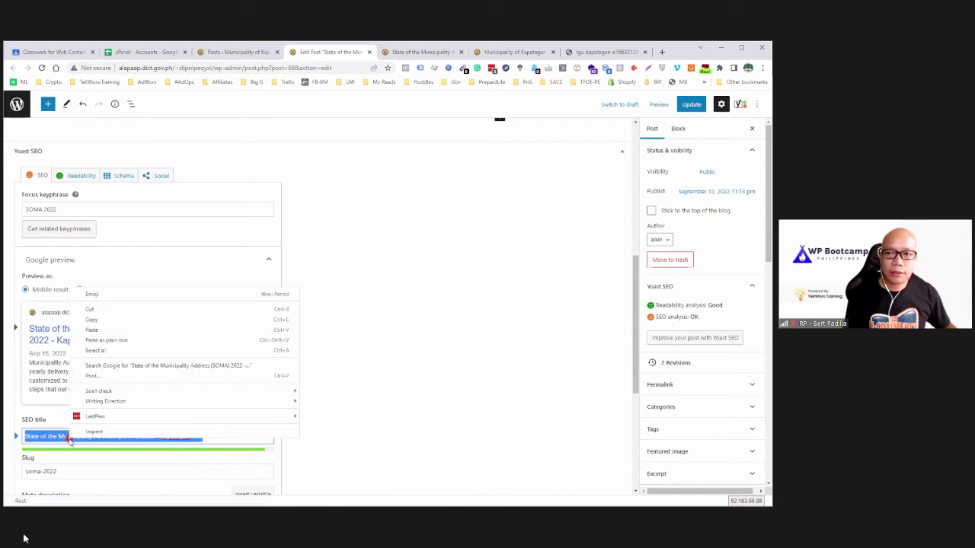
pyautogui.click(135, 321)
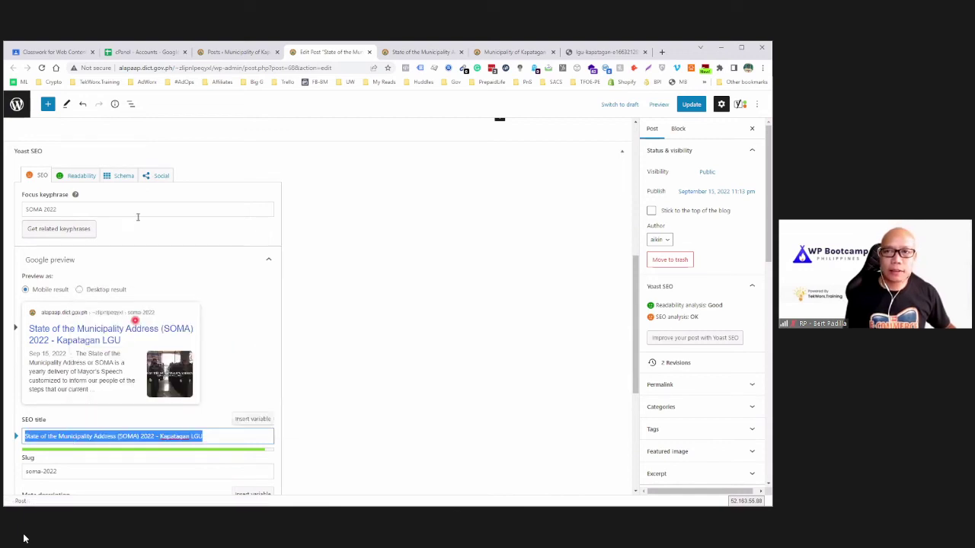
pyautogui.click(156, 177)
pyautogui.click(71, 396)
pyautogui.hotkey('ctrl', 'v')
pyautogui.scroll(-3, 71, 396)
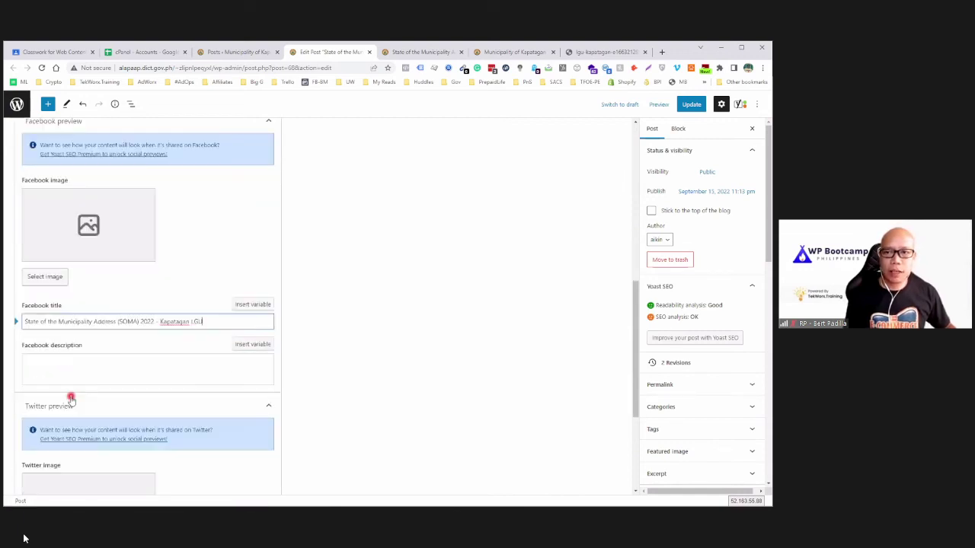
pyautogui.click(55, 459)
pyautogui.hotkey('ctrl', 'v')
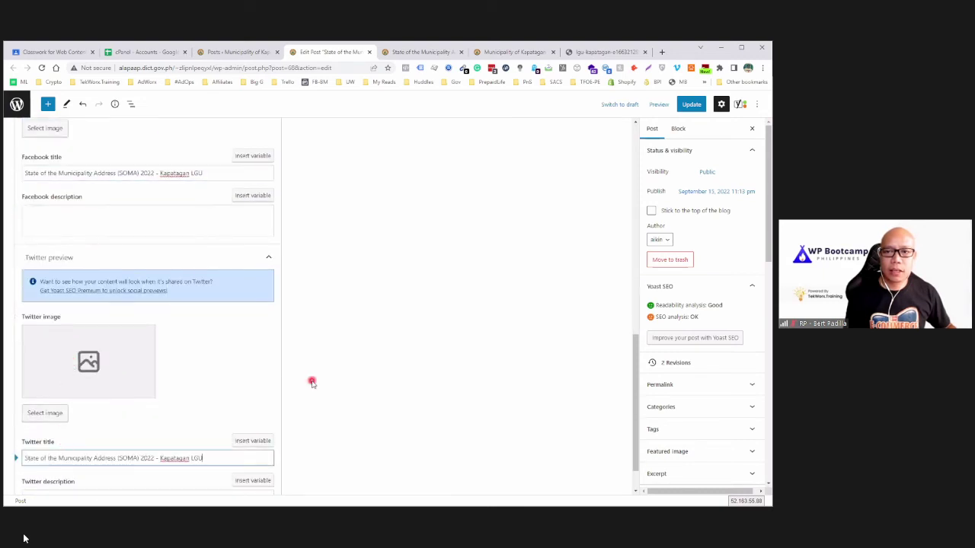
# Step: Copy the meta description into both the Facebook and Twitter description fields
pyautogui.scroll(3, 312, 381)
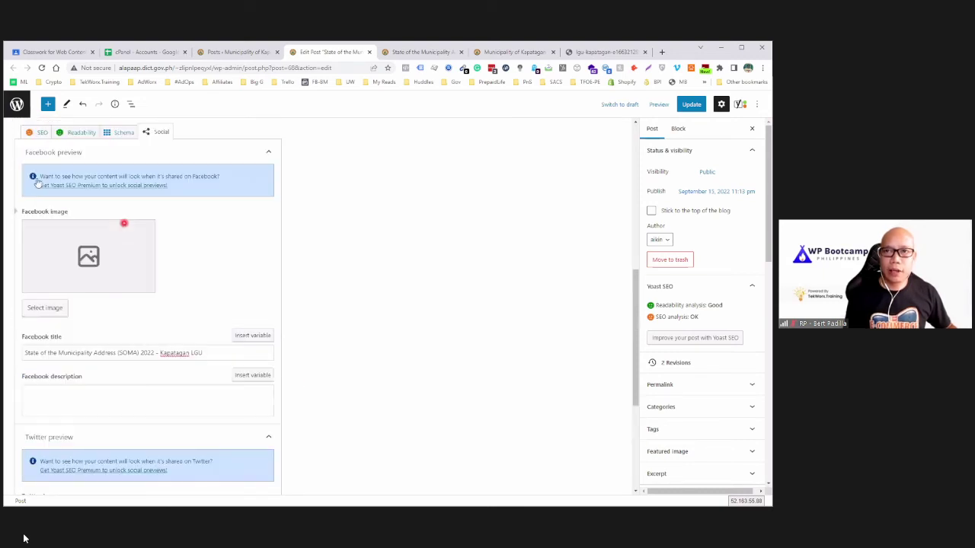
pyautogui.scroll(1, 37, 182)
pyautogui.click(37, 179)
pyautogui.scroll(-4, 113, 349)
pyautogui.click(79, 346)
pyautogui.hotkey('ctrl', 'a')
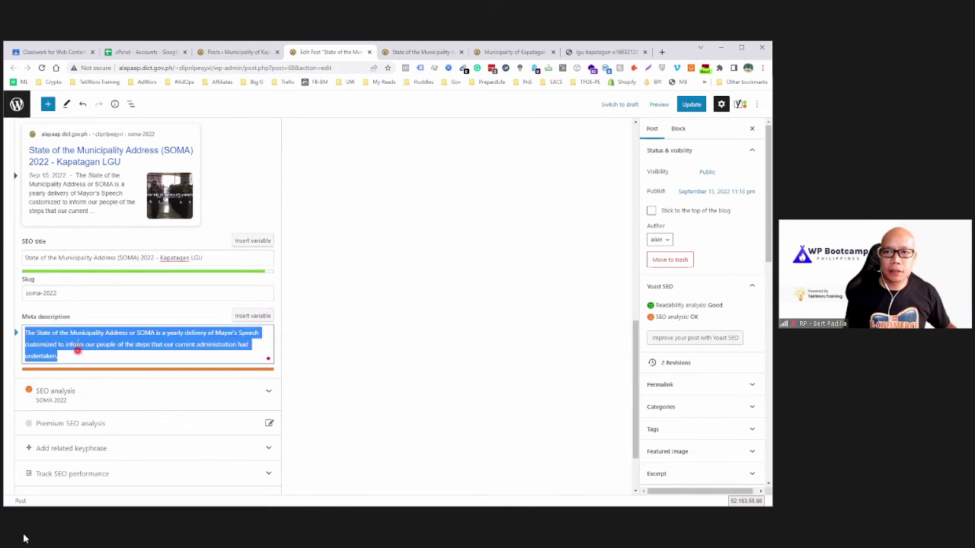
pyautogui.rightClick(78, 342)
pyautogui.click(112, 374)
pyautogui.scroll(4, 115, 304)
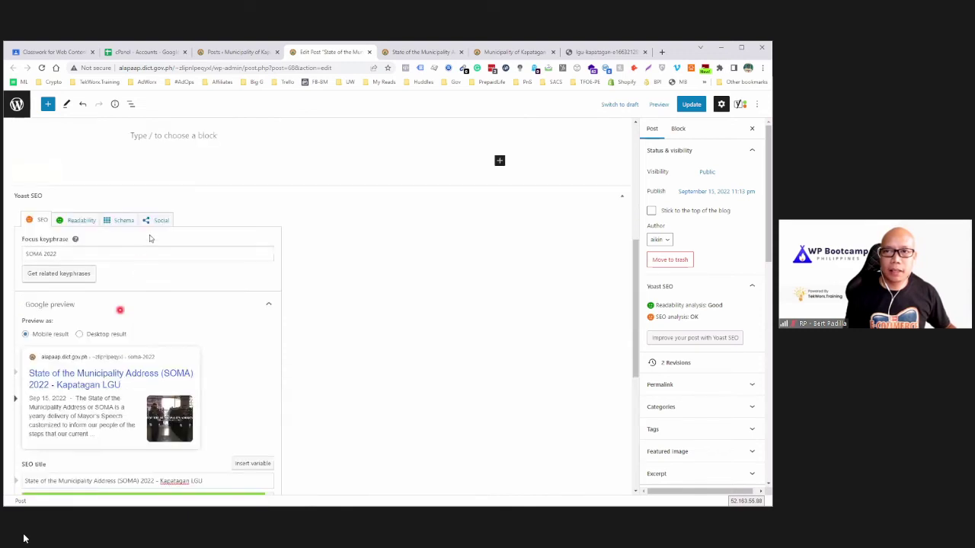
pyautogui.click(156, 220)
pyautogui.scroll(-3, 152, 274)
pyautogui.click(83, 348)
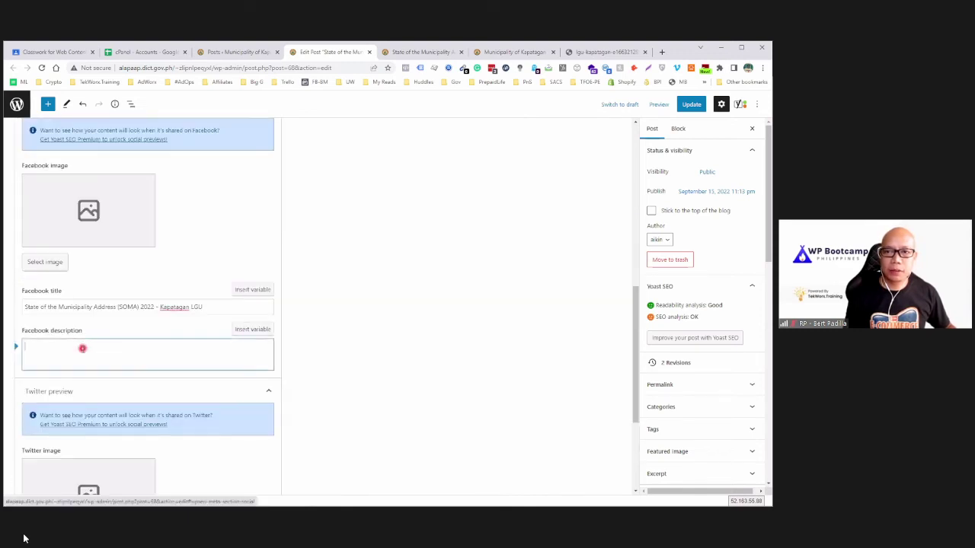
pyautogui.hotkey('ctrl', 'v')
pyautogui.scroll(-3, 83, 349)
pyautogui.click(86, 447)
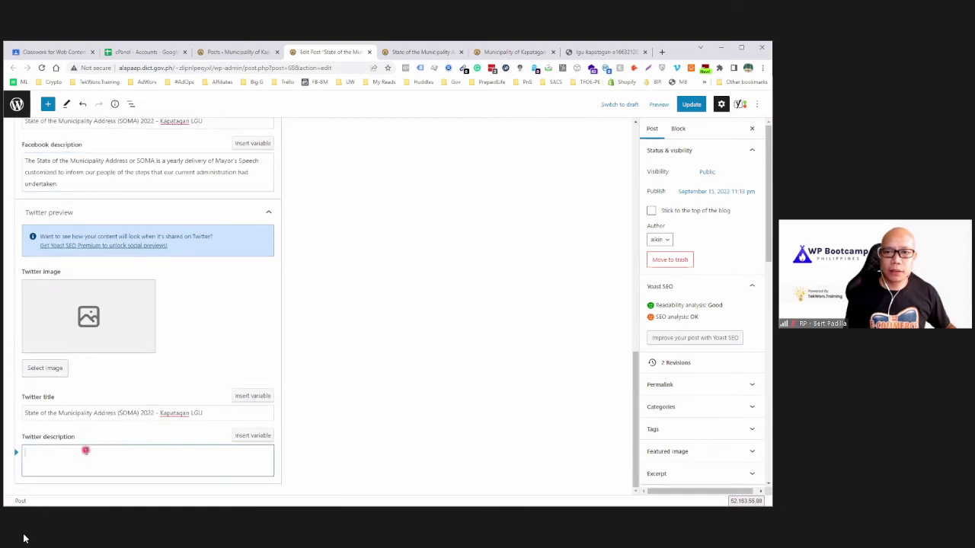
pyautogui.hotkey('ctrl', 'v')
pyautogui.scroll(4, 170, 367)
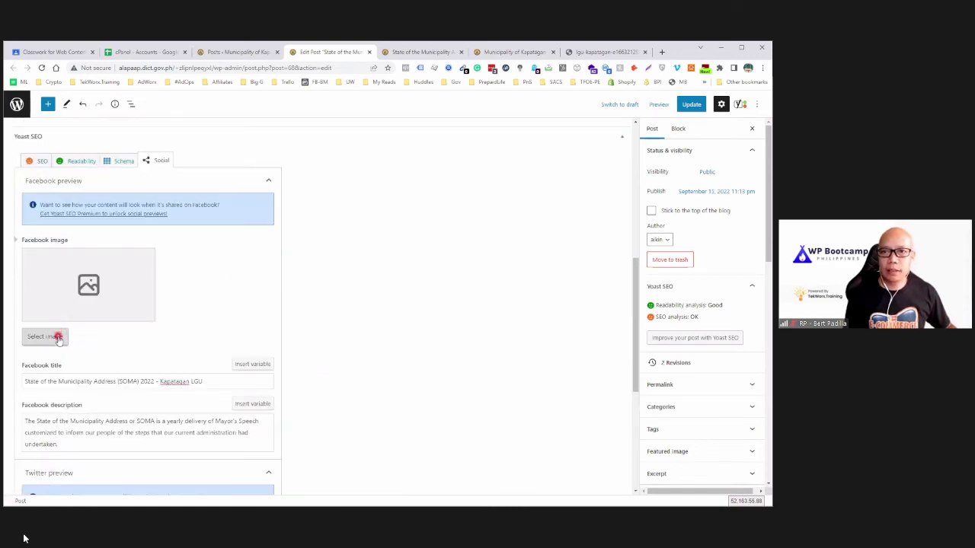
# Step: Start choosing a Facebook share image, briefly unmuting and re-muting the Zoom microphone
pyautogui.click(58, 338)
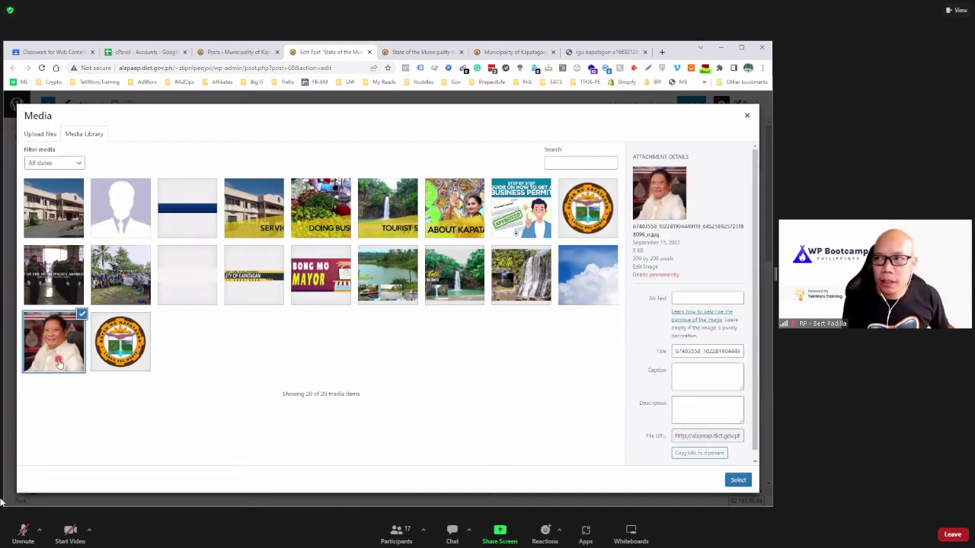
pyautogui.click(25, 535)
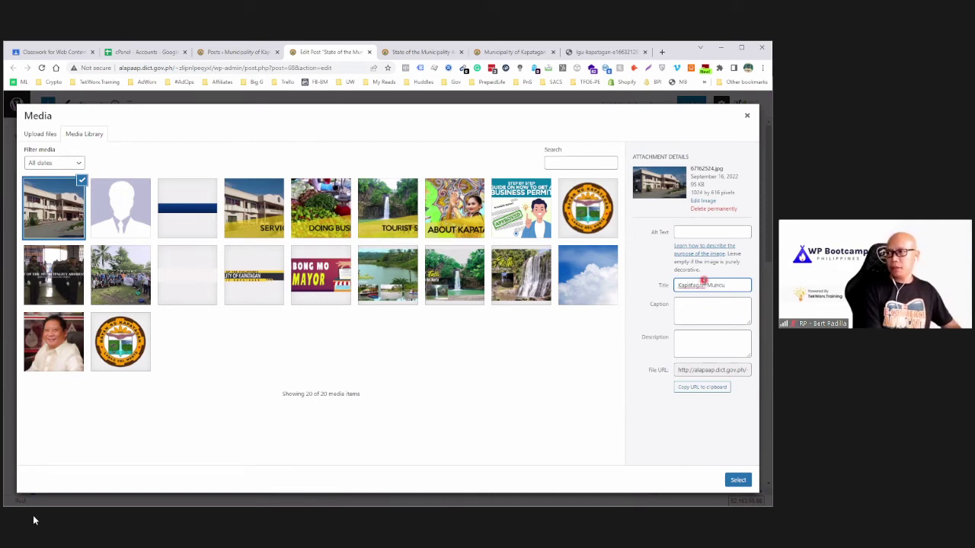
pyautogui.click(22, 535)
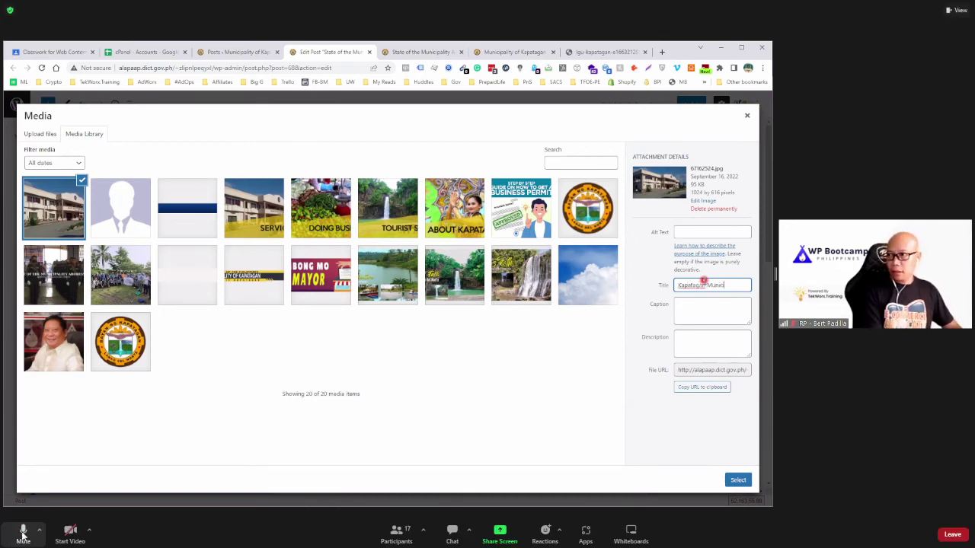
pyautogui.click(23, 536)
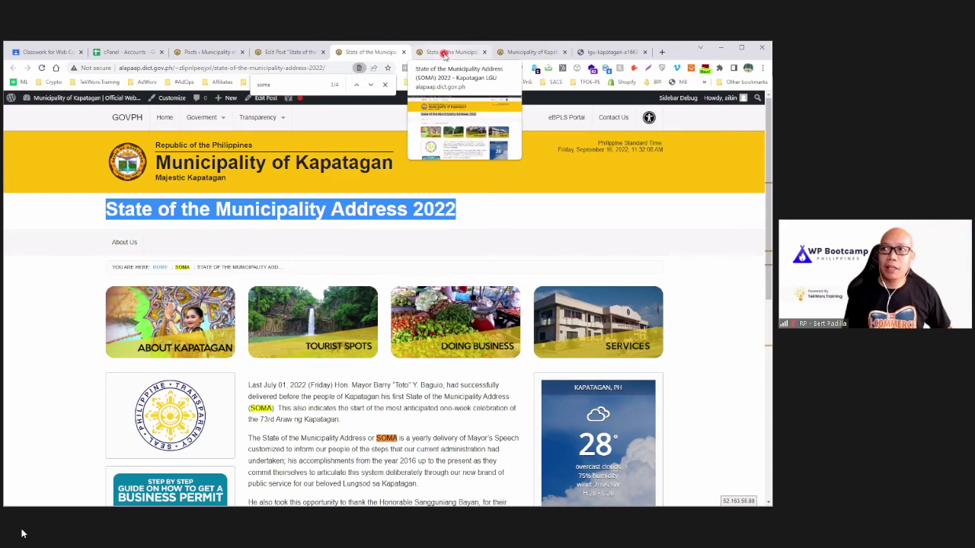
# Step: Compare the soma-2022 post address with the old state-of-the-municipality-address-2022 address
pyautogui.click(445, 53)
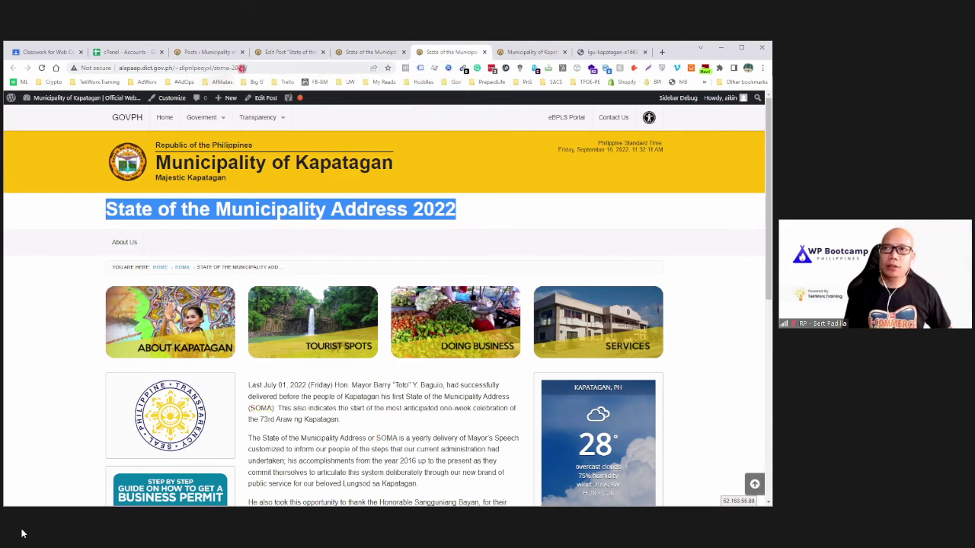
pyautogui.click(242, 69)
pyautogui.rightClick(242, 68)
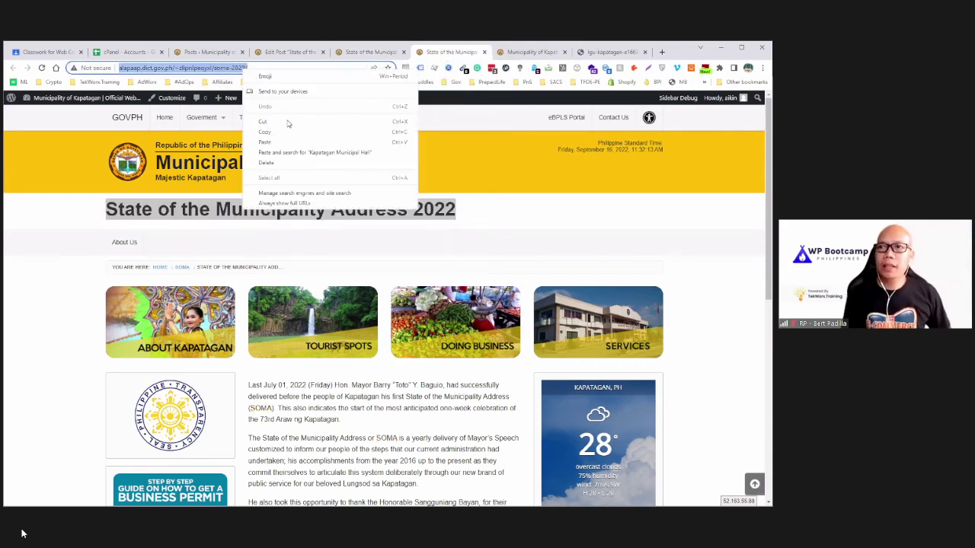
pyautogui.click(507, 200)
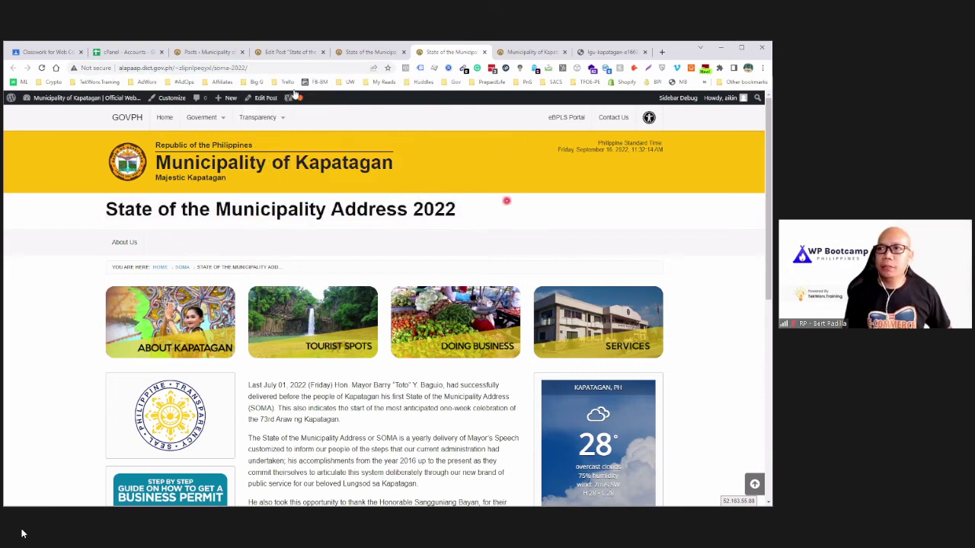
pyautogui.click(358, 52)
pyautogui.click(216, 68)
pyautogui.moveTo(215, 68); pyautogui.dragTo(319, 69)
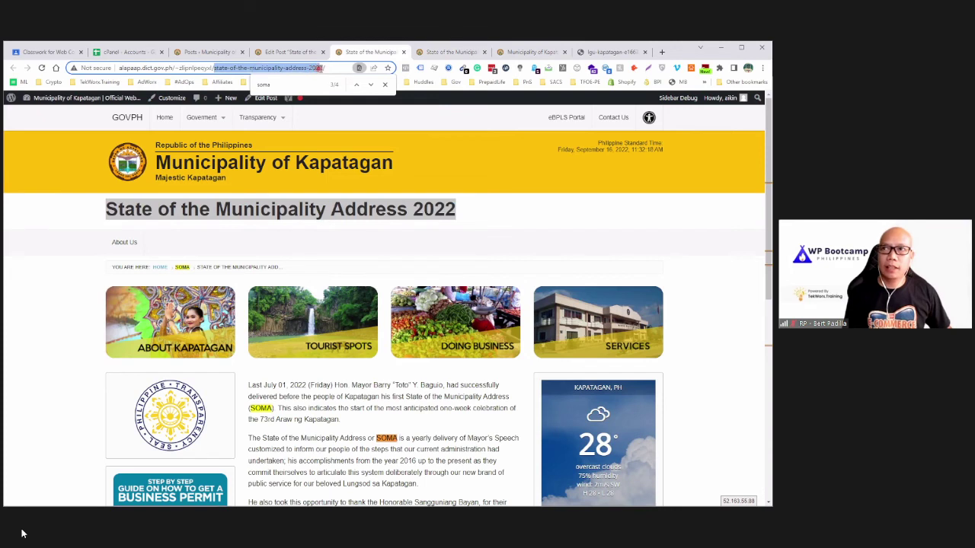
# Step: Copy the post's full soma-2022 web address
pyautogui.click(451, 52)
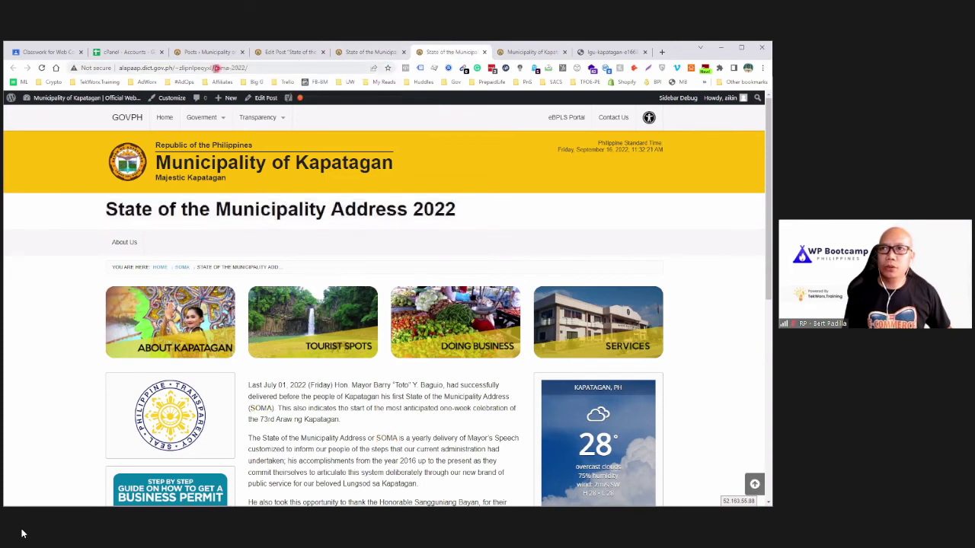
pyautogui.moveTo(216, 68); pyautogui.dragTo(244, 68)
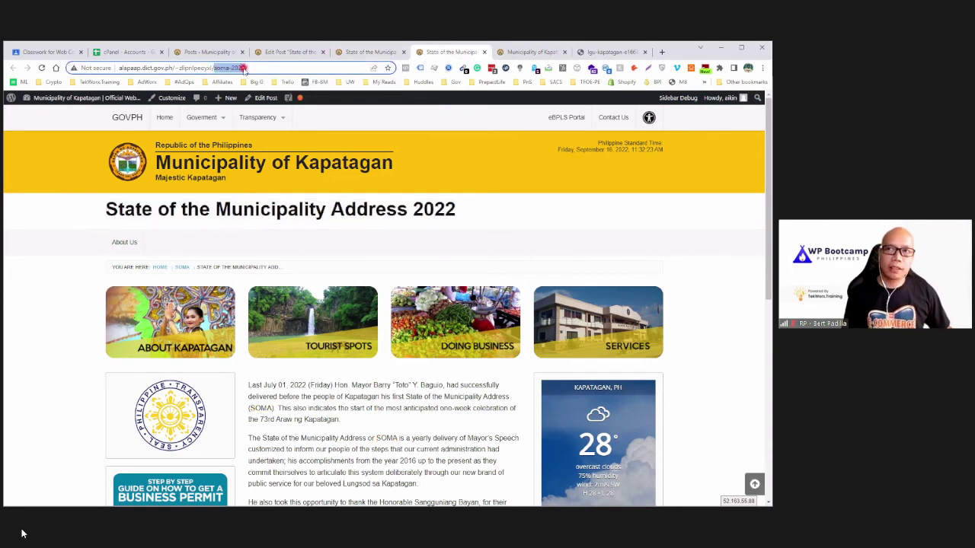
pyautogui.click(517, 212)
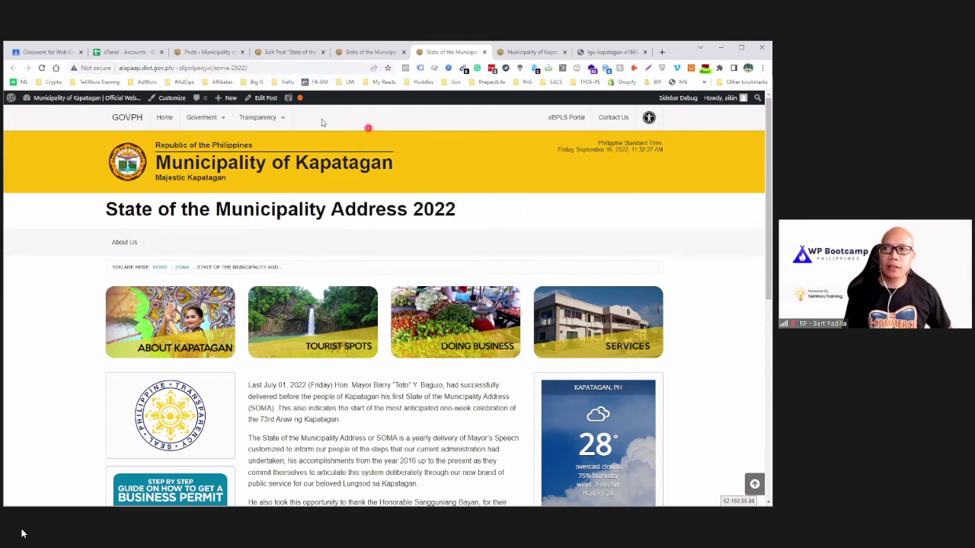
pyautogui.rightClick(261, 68)
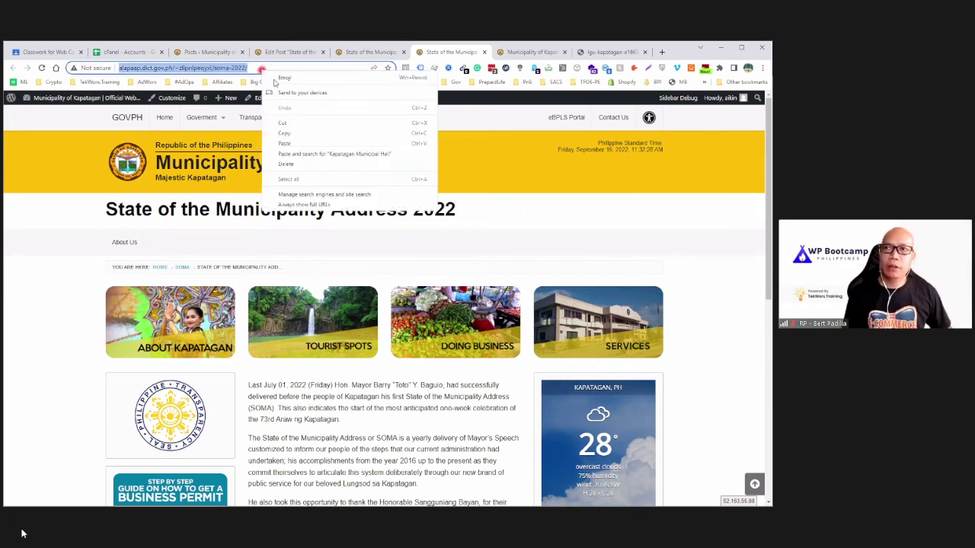
pyautogui.click(302, 131)
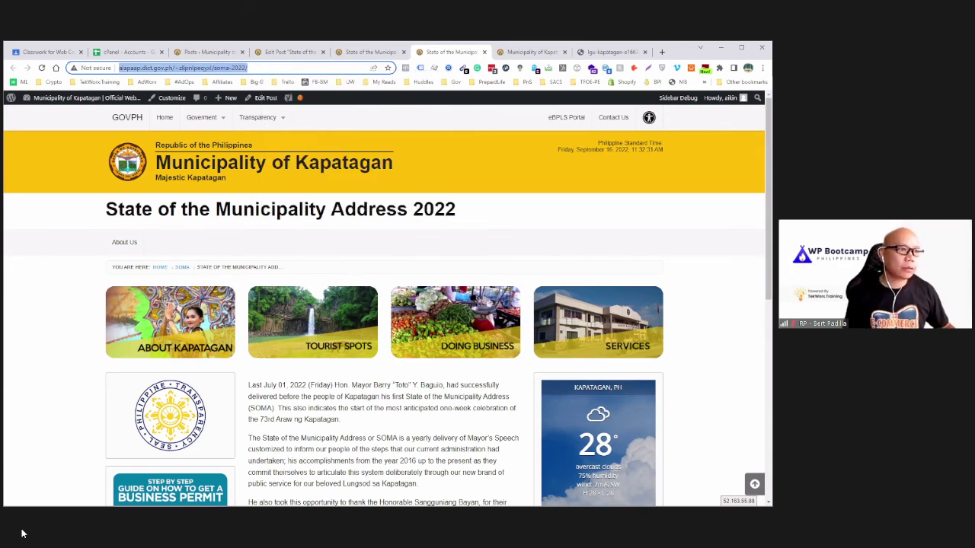
pyautogui.click(22, 534)
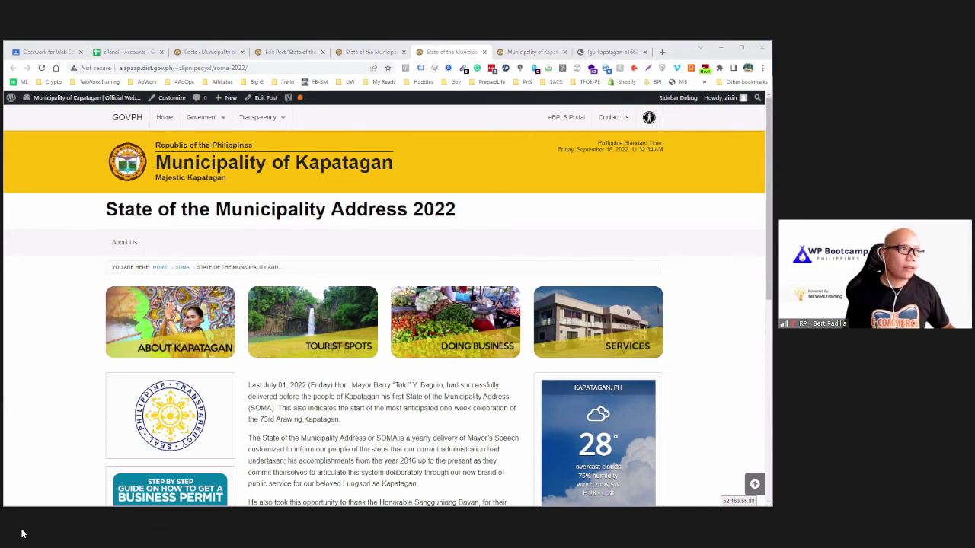
pyautogui.moveTo(23, 533)
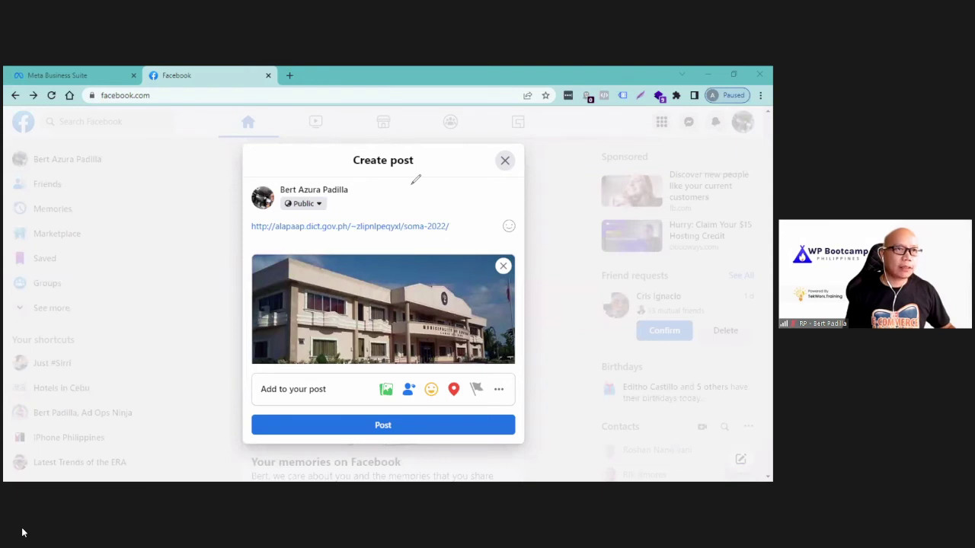
# Step: Scroll the Facebook post draft to check the link preview's building image and SOMA 2022 title
pyautogui.scroll(-1, 404, 270)
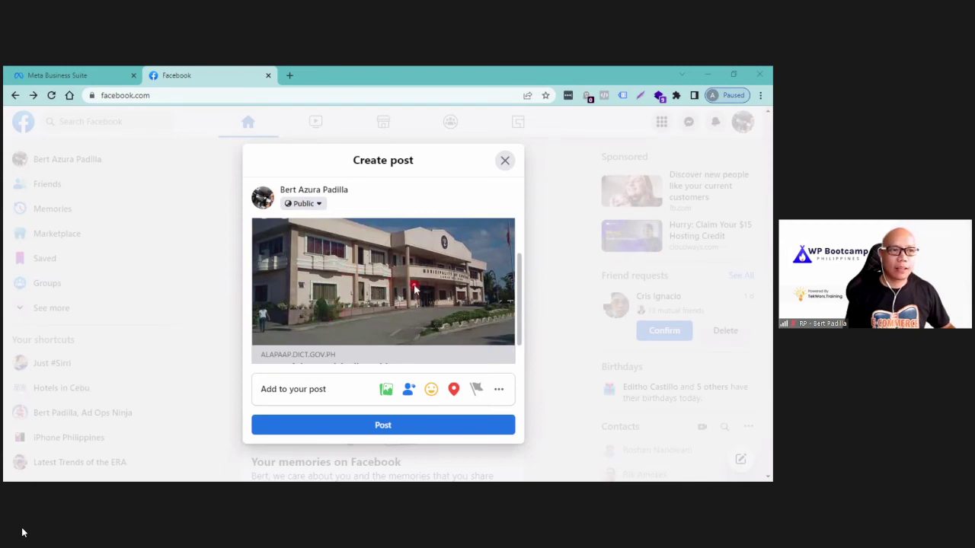
pyautogui.scroll(-1, 407, 295)
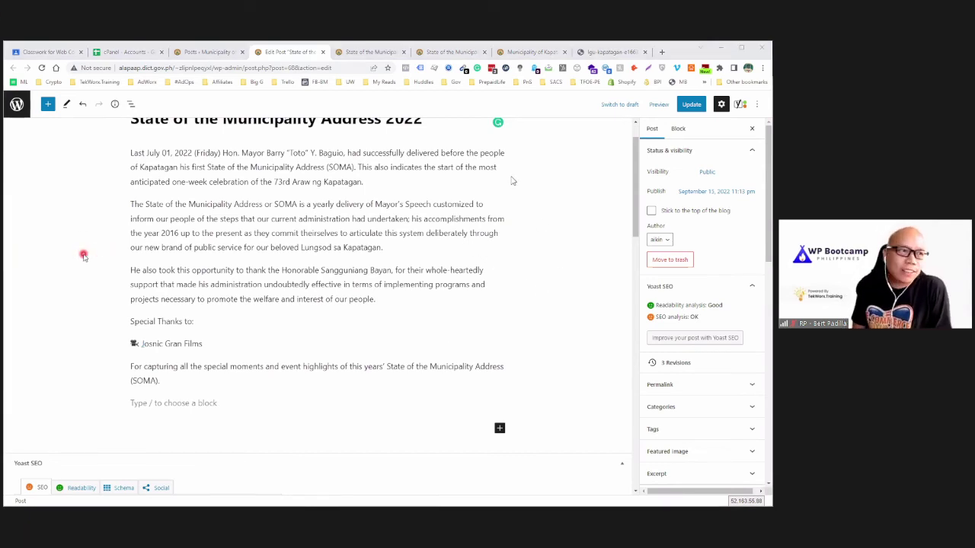
# Step: Look over the Yoast SEO results and Google preview, then go to Pages > All Pages
pyautogui.scroll(1, 62, 290)
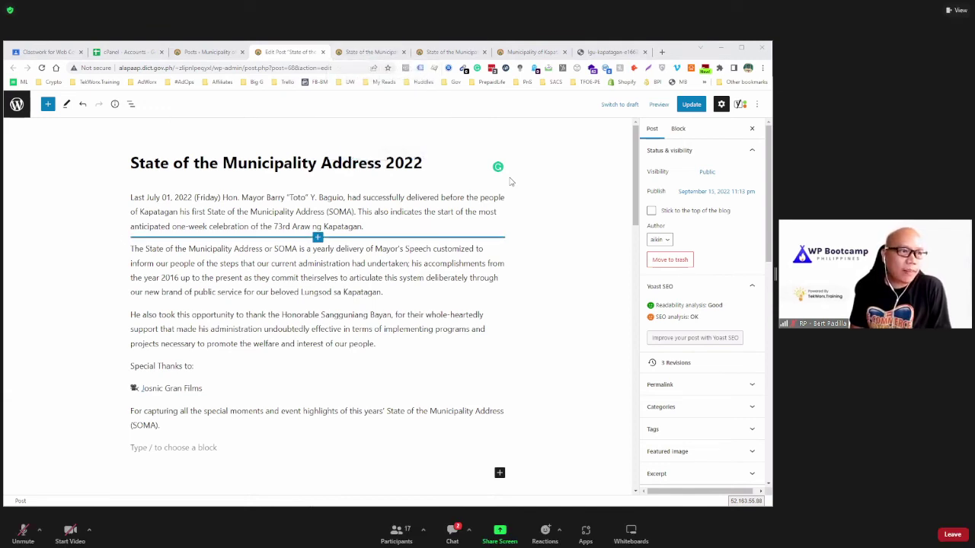
pyautogui.scroll(-15, 510, 181)
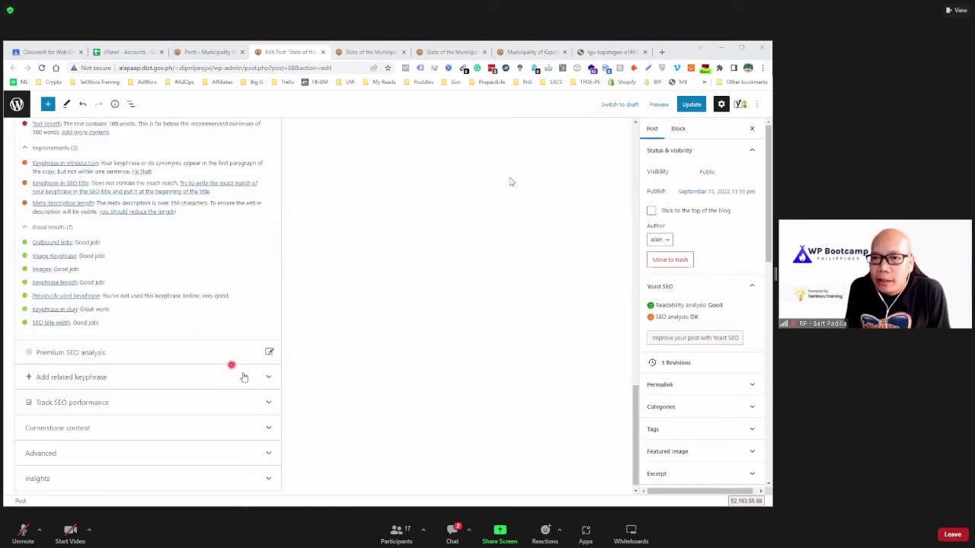
pyautogui.scroll(15, 510, 181)
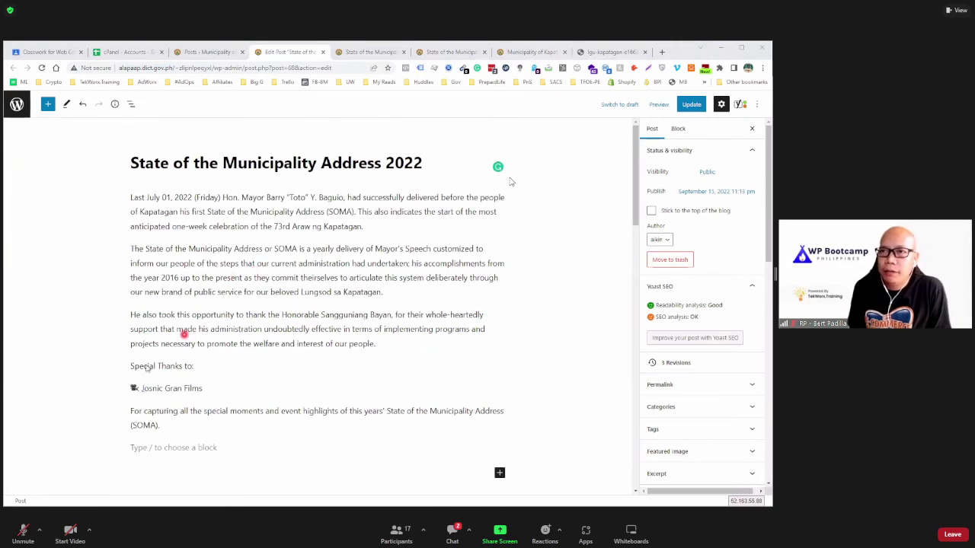
pyautogui.scroll(-10, 510, 181)
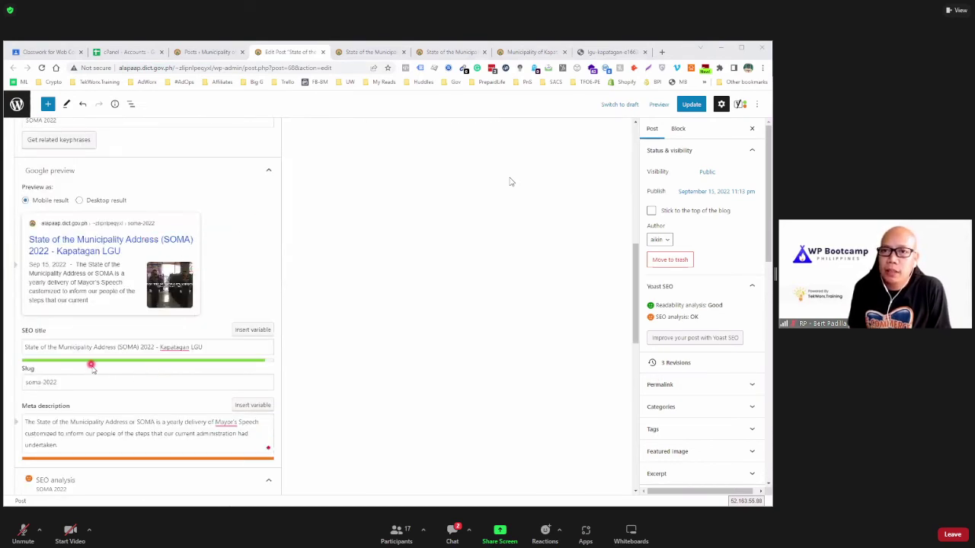
pyautogui.scroll(1, 510, 181)
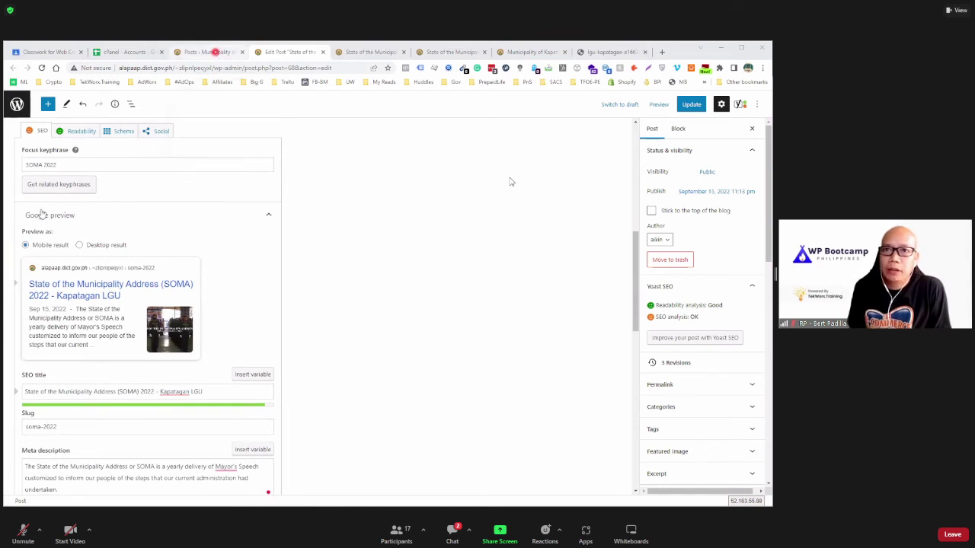
pyautogui.click(215, 51)
pyautogui.click(28, 227)
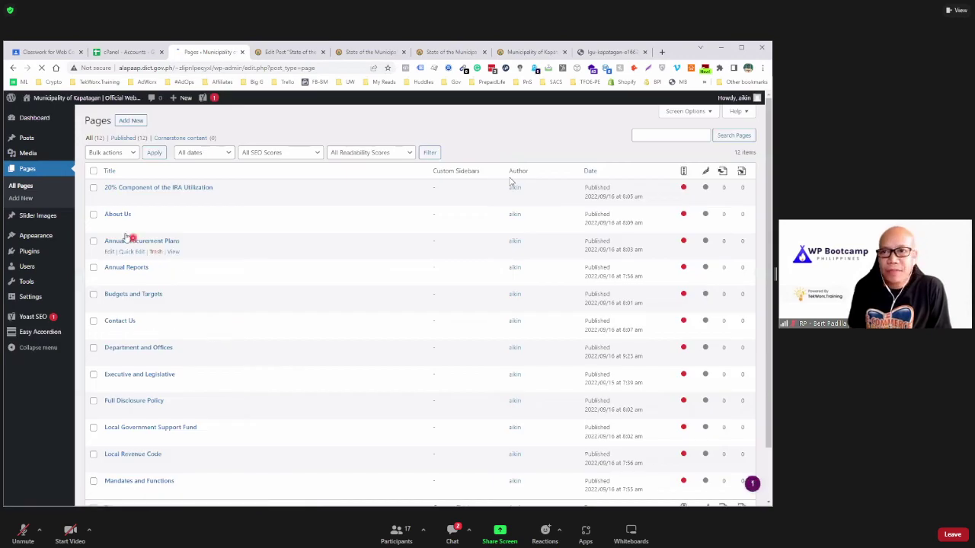
# Step: Open the About Us page editor in a new tab, briefly unmuting the microphone to talk
pyautogui.rightClick(124, 229)
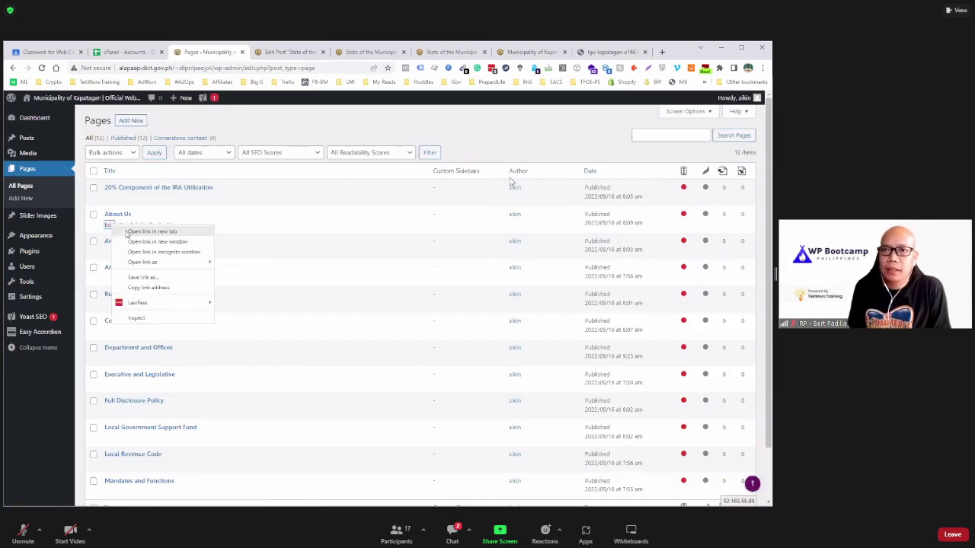
pyautogui.click(153, 231)
pyautogui.click(259, 52)
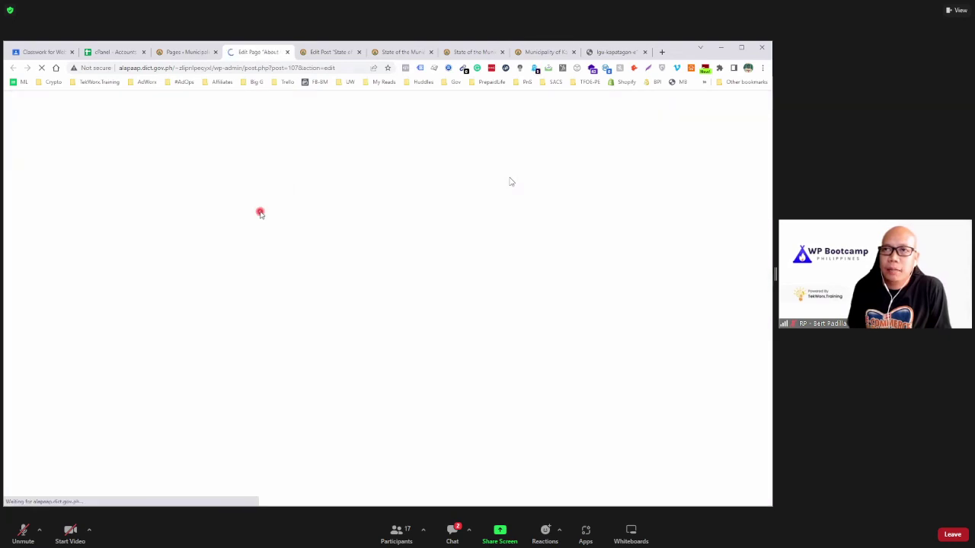
pyautogui.click(23, 531)
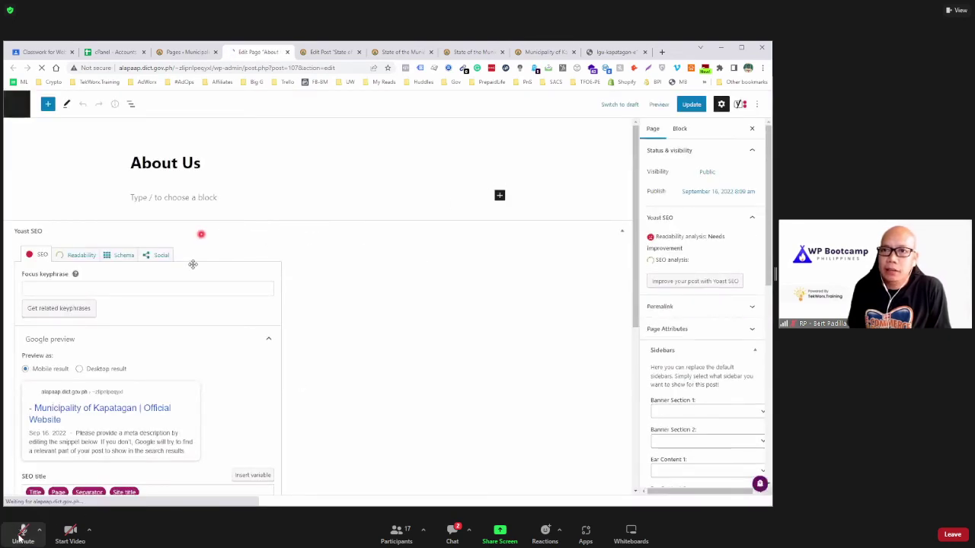
pyautogui.click(23, 531)
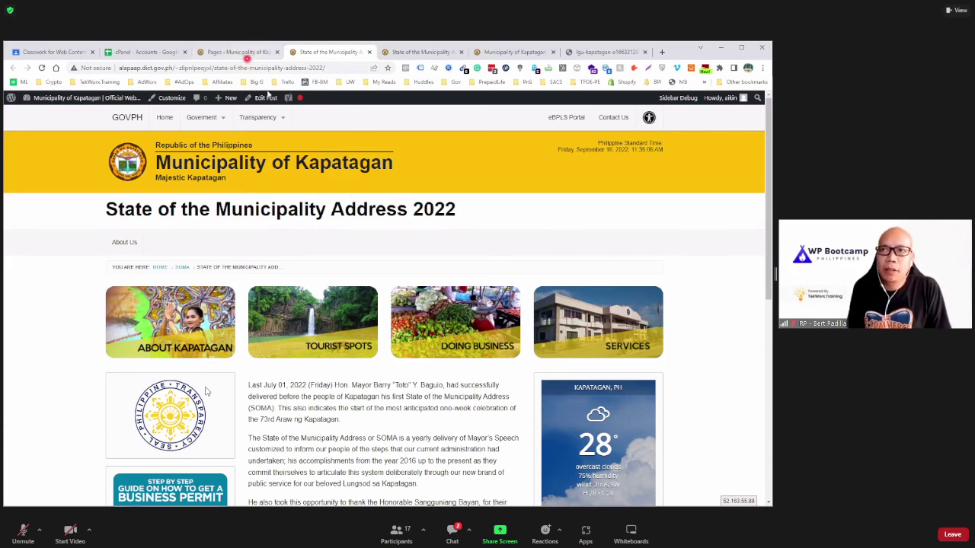
# Step: Compare the WordPress pages list with the live State of the Municipality Address page
pyautogui.click(243, 52)
pyautogui.scroll(-2, 333, 297)
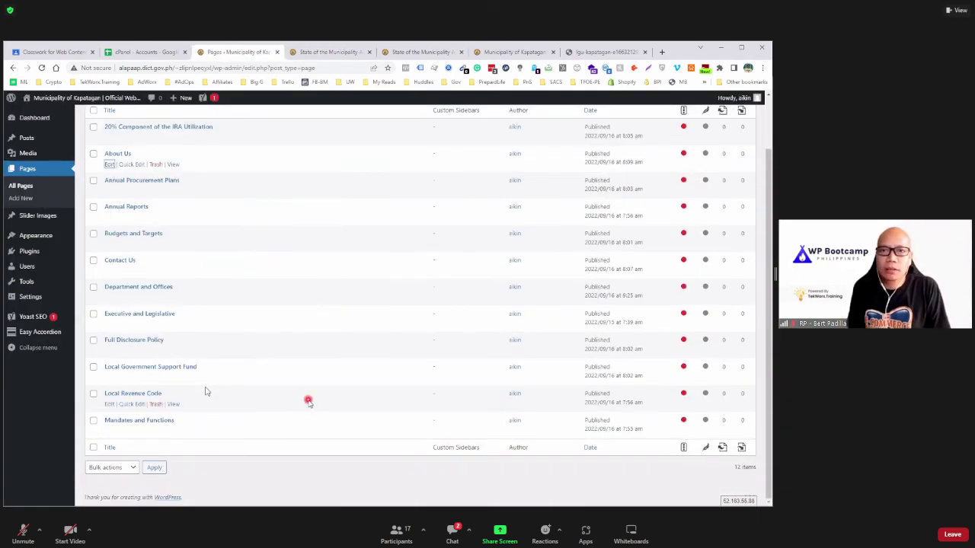
pyautogui.scroll(1, 204, 391)
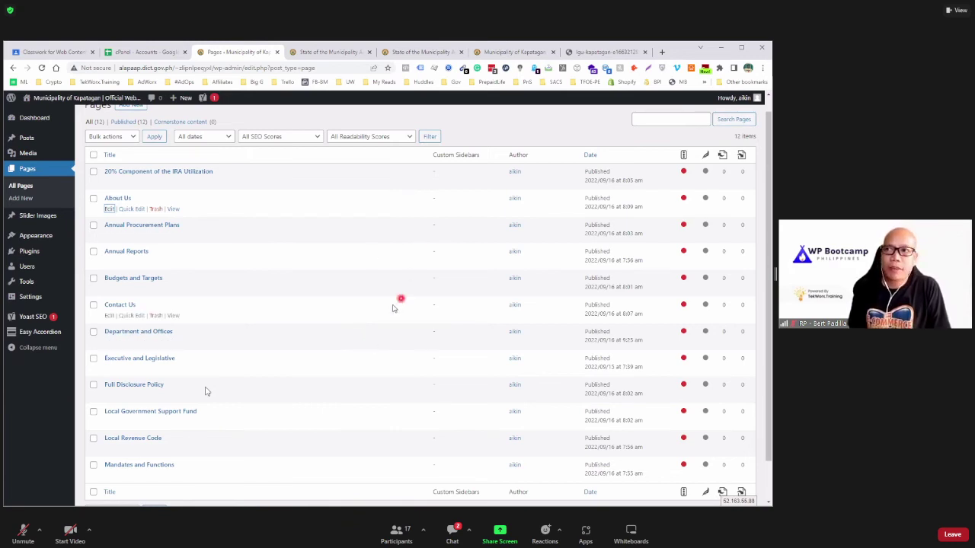
pyautogui.scroll(-2, 329, 391)
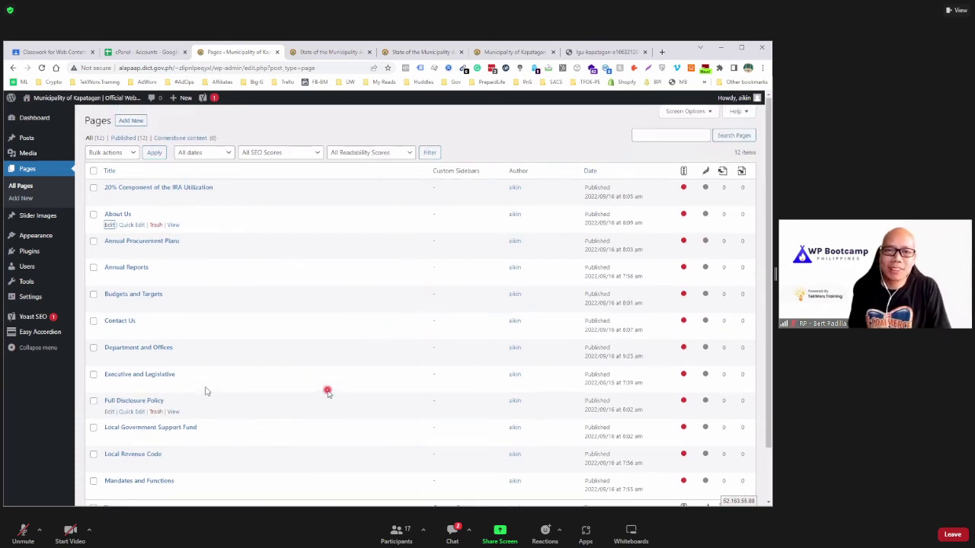
pyautogui.click(317, 54)
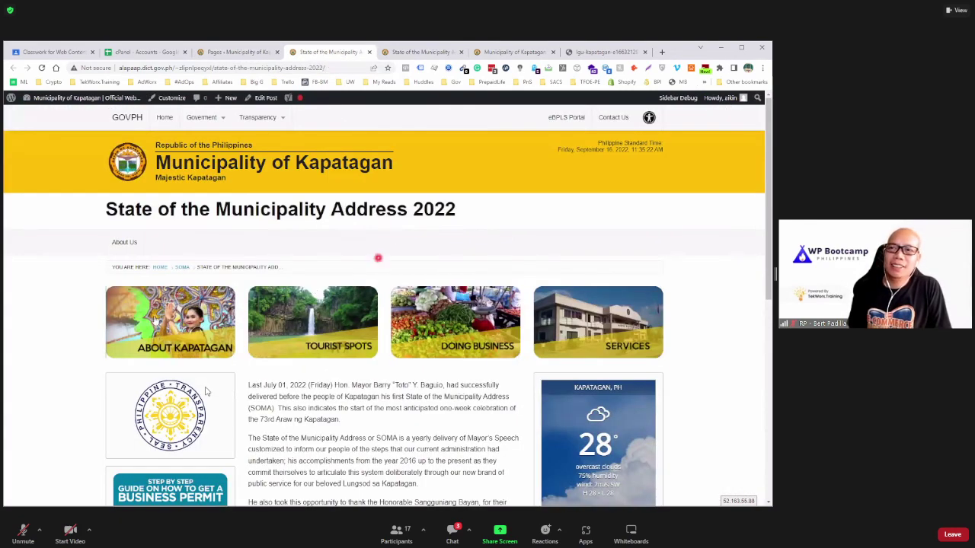
pyautogui.scroll(-1, 65, 318)
pyautogui.scroll(-4, 66, 319)
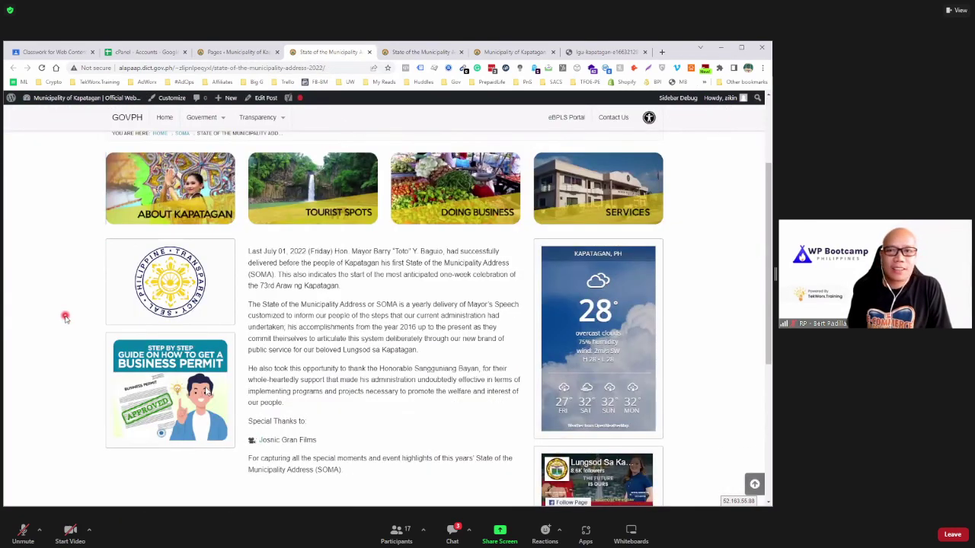
pyautogui.scroll(5, 66, 317)
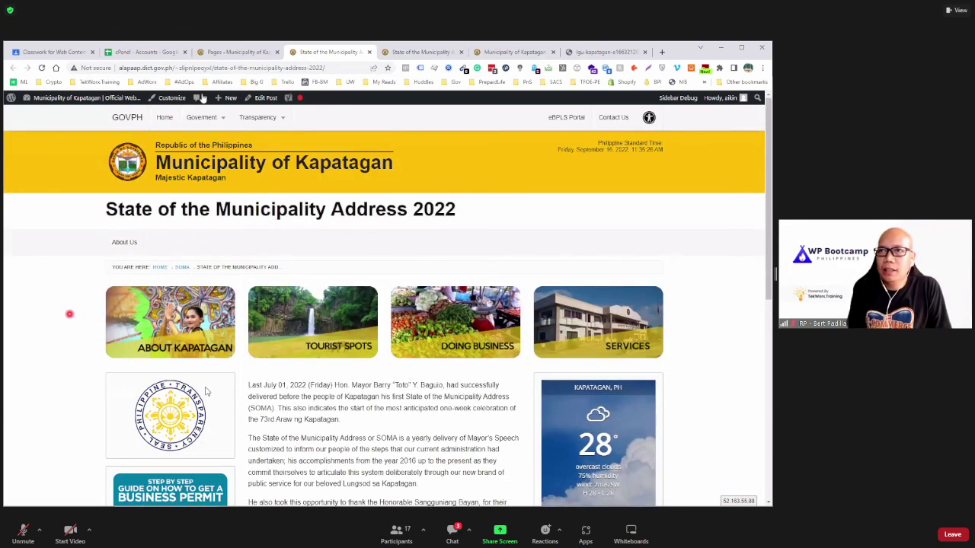
pyautogui.click(233, 52)
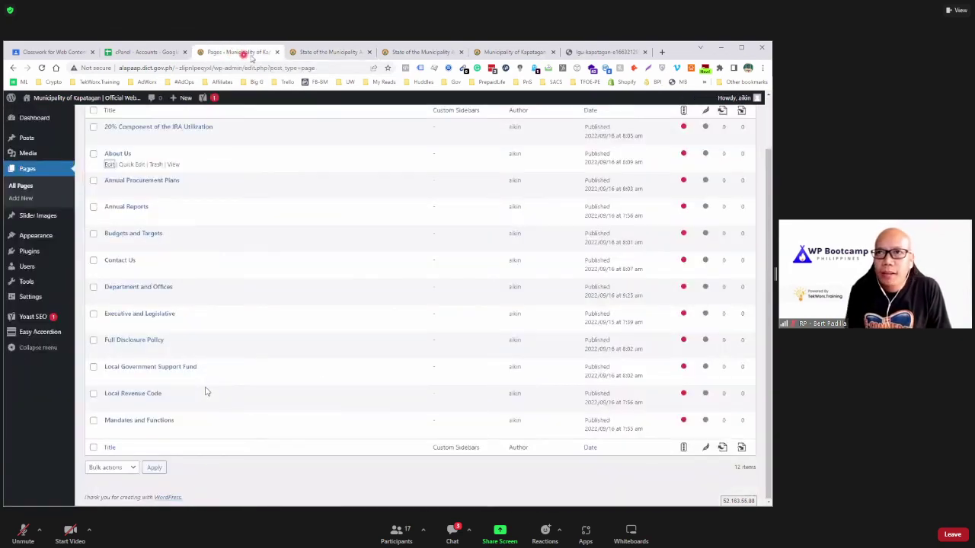
pyautogui.scroll(2, 251, 317)
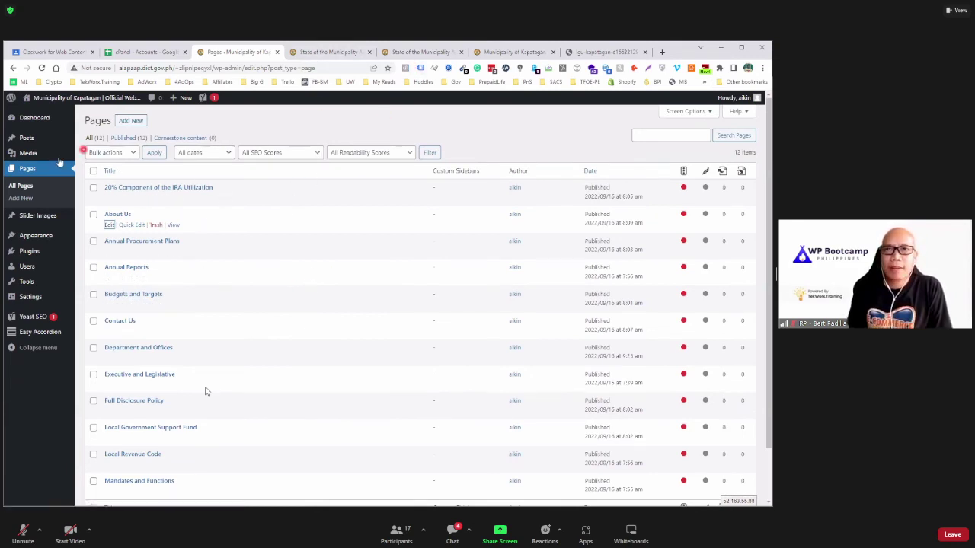
# Step: Close the duplicate State of the Municipality Address tab
pyautogui.click(330, 53)
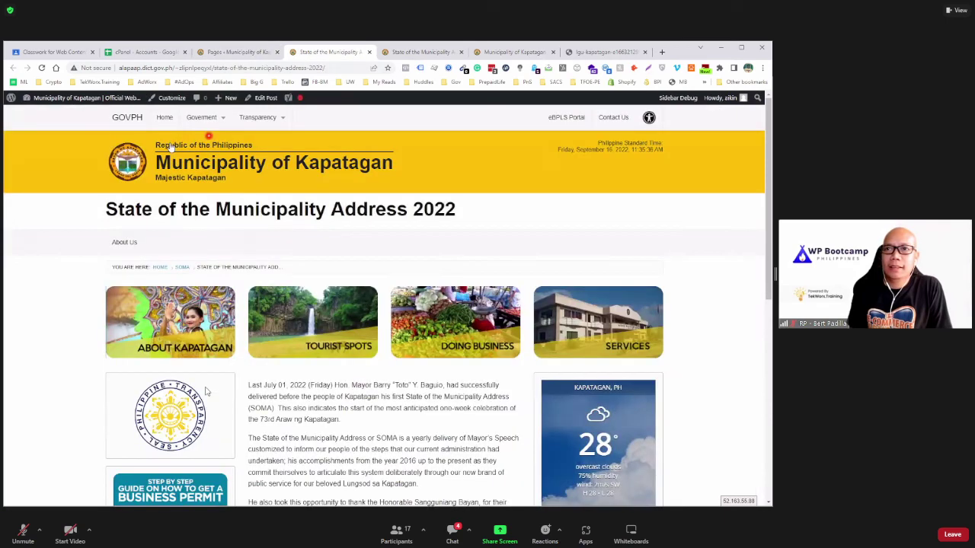
pyautogui.click(169, 145)
pyautogui.click(462, 55)
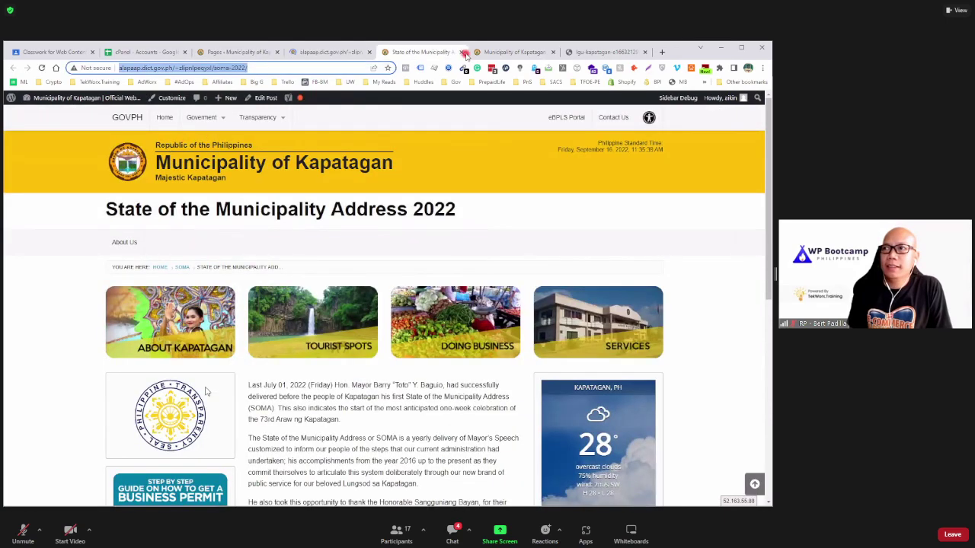
pyautogui.click(461, 52)
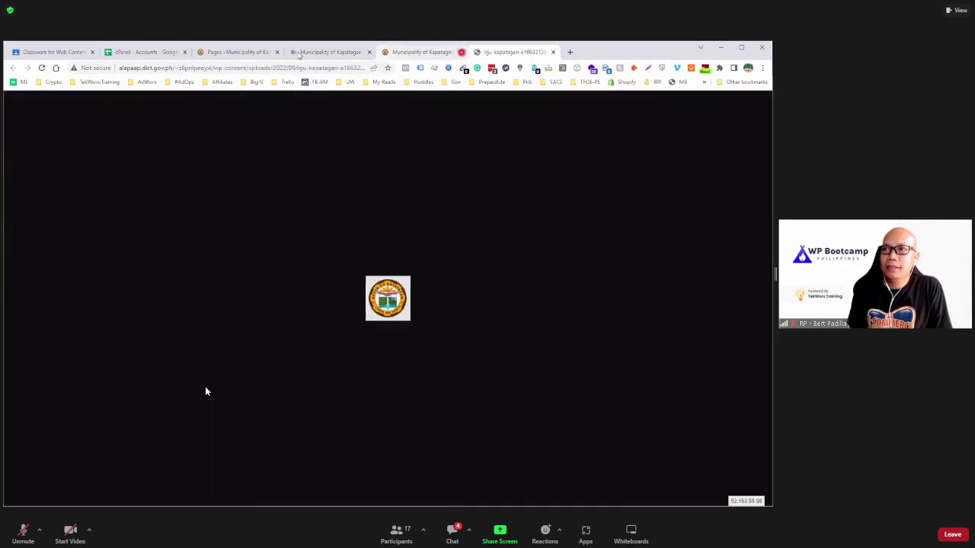
# Step: Close the leftover lgu-kapatagan logo image tab and scroll through the Kapatagan home page
pyautogui.click(461, 53)
pyautogui.click(461, 52)
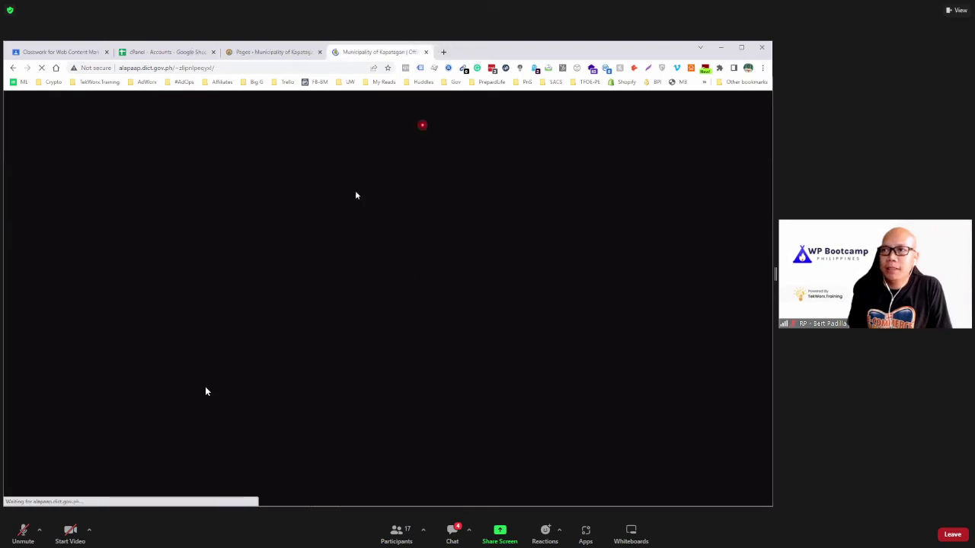
pyautogui.scroll(-7, 206, 391)
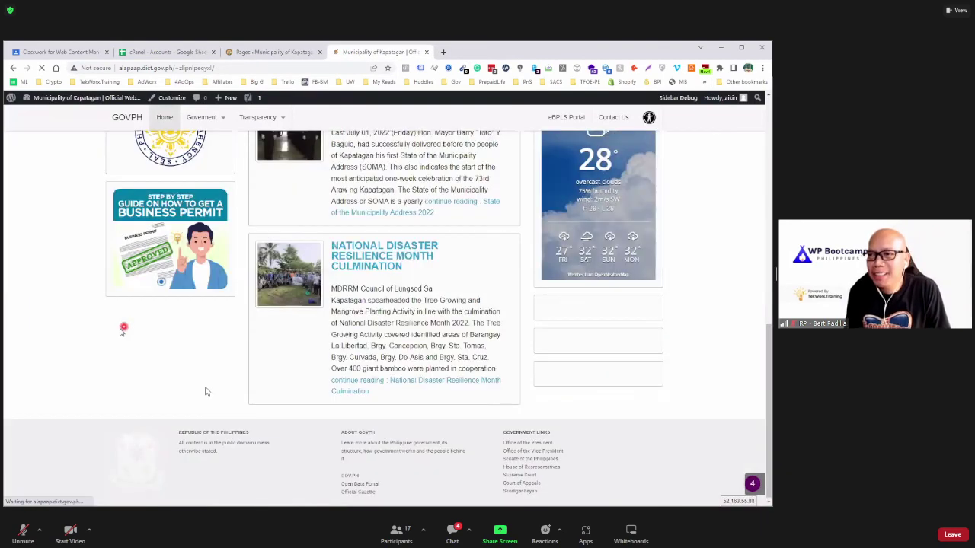
pyautogui.scroll(4, 205, 391)
pyautogui.scroll(3, 206, 392)
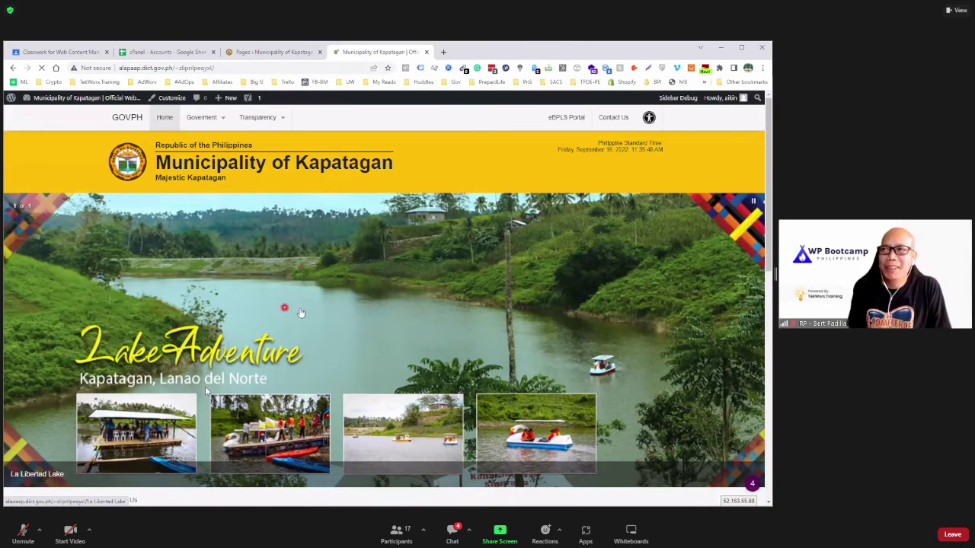
pyautogui.scroll(-4, 205, 391)
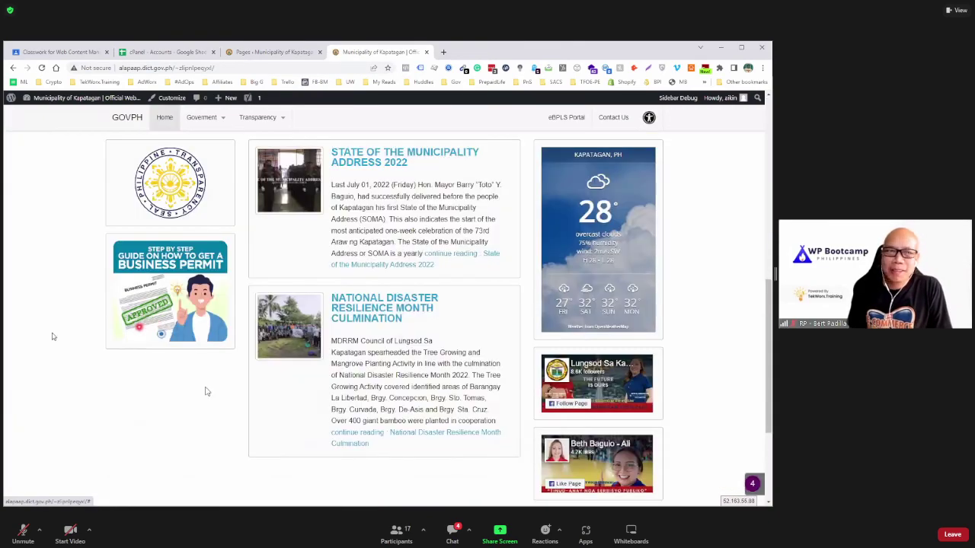
pyautogui.scroll(4, 205, 392)
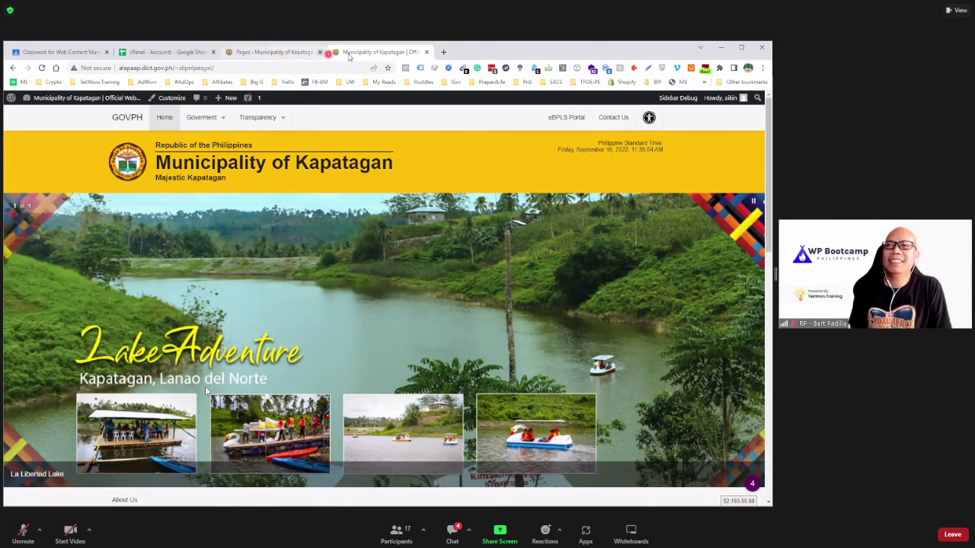
# Step: Compare the Kapatagan home page with the WordPress pages list and dismiss the Grammarly popup
pyautogui.click(291, 53)
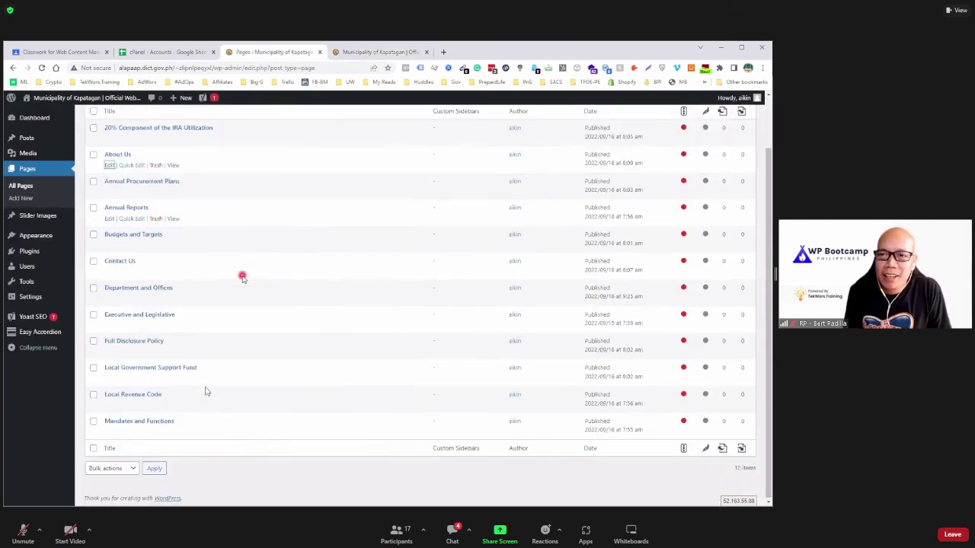
pyautogui.click(354, 52)
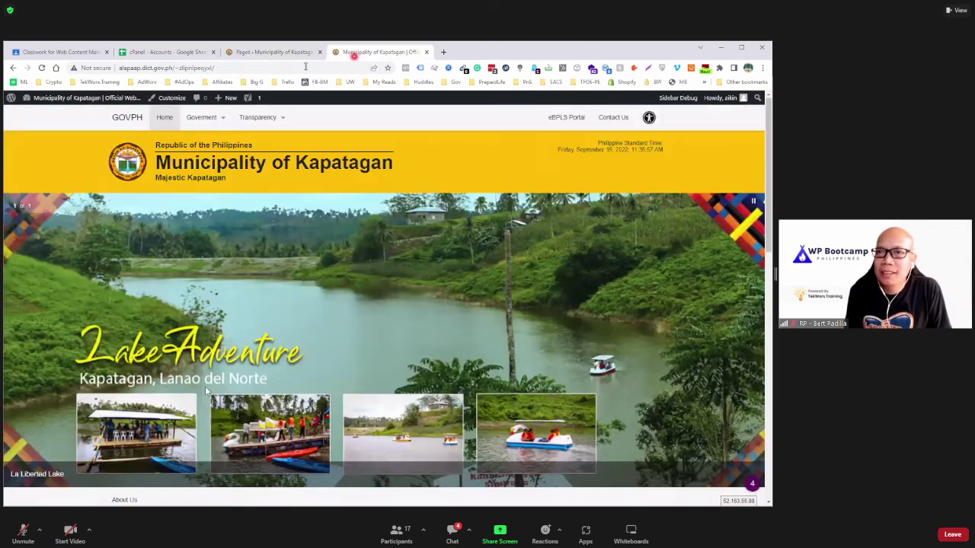
pyautogui.click(251, 53)
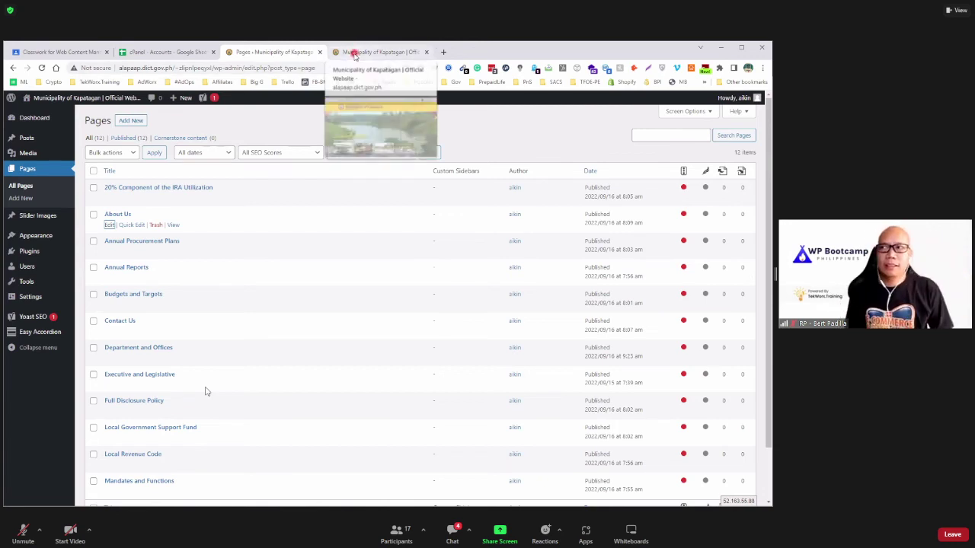
pyautogui.click(354, 52)
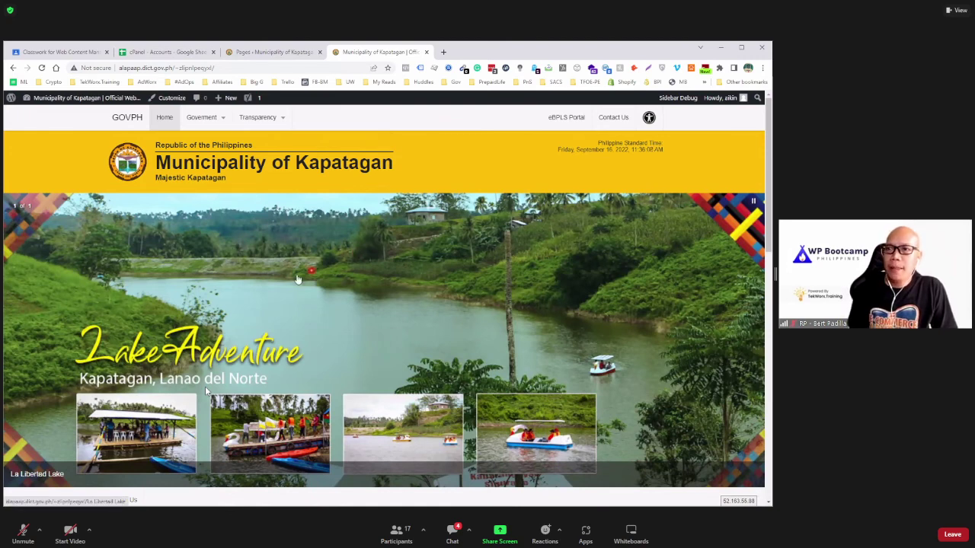
pyautogui.moveTo(650, 123)
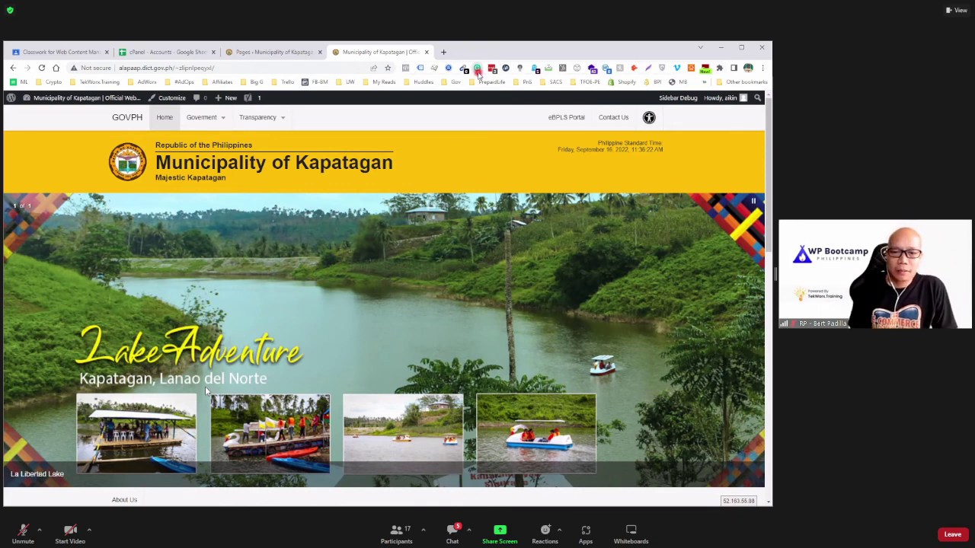
pyautogui.click(477, 69)
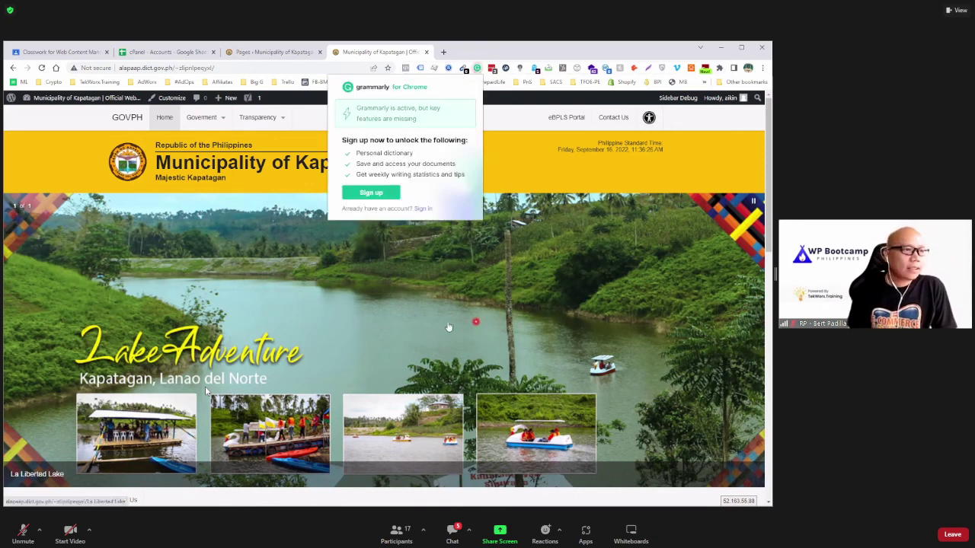
pyautogui.click(539, 179)
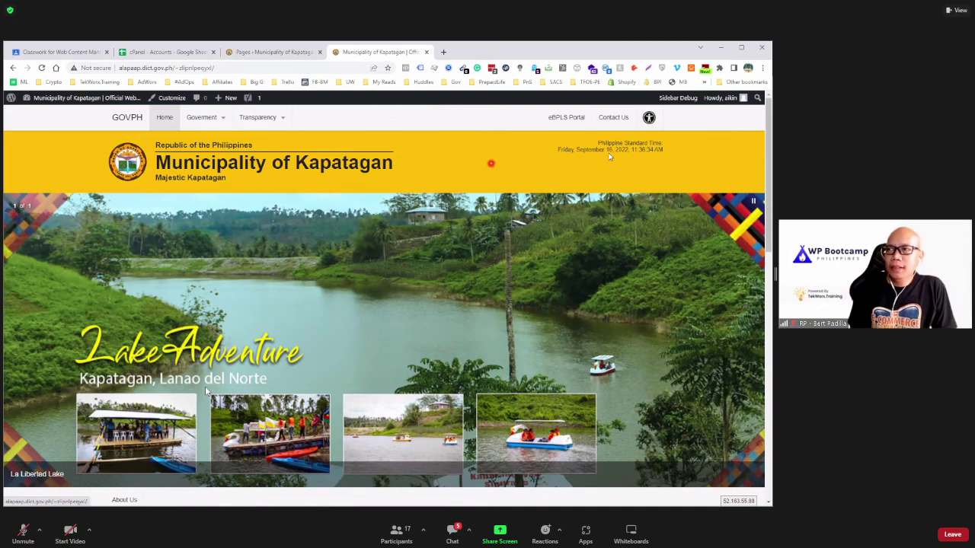
# Step: Open the home page's accessibility tools panel and scroll through it
pyautogui.click(649, 118)
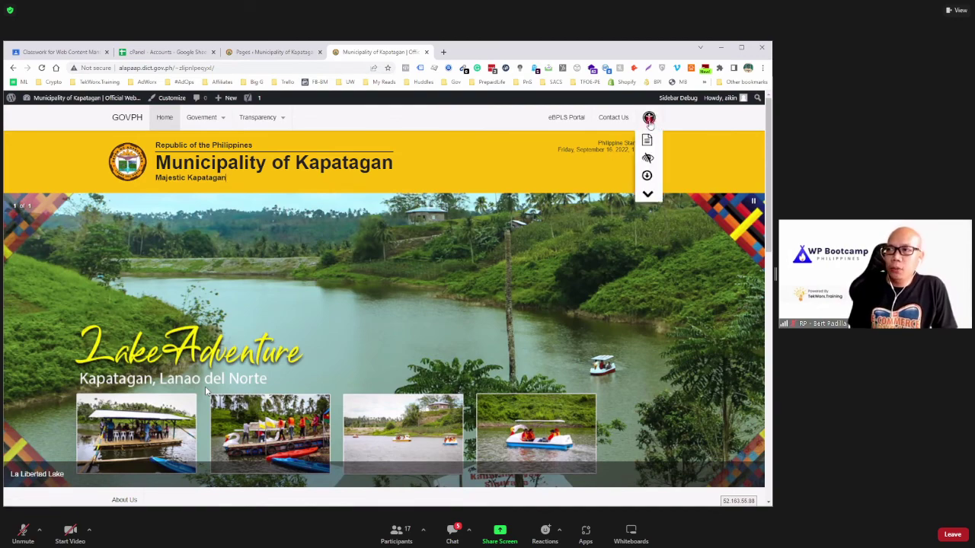
pyautogui.scroll(-8, 204, 391)
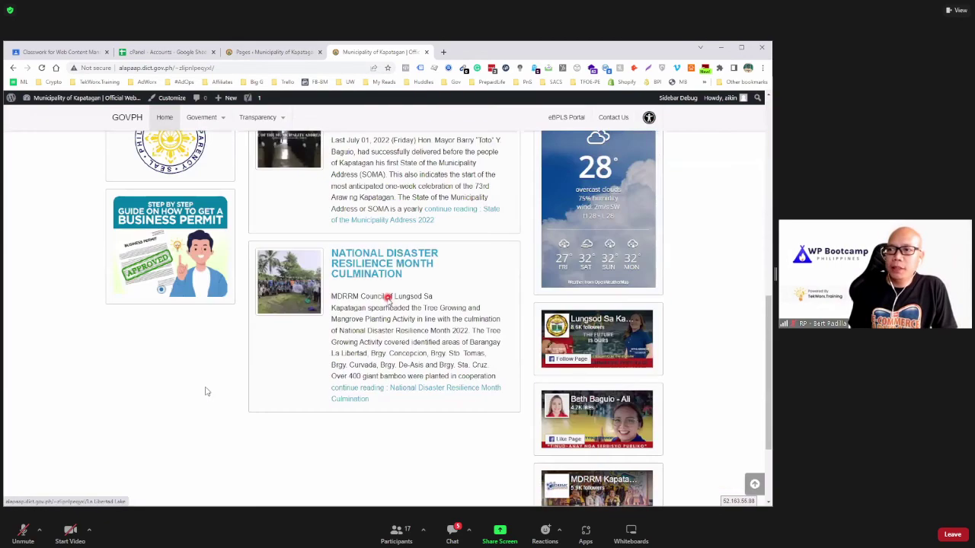
pyautogui.scroll(2, 204, 391)
pyautogui.scroll(8, 386, 297)
pyautogui.moveTo(650, 117)
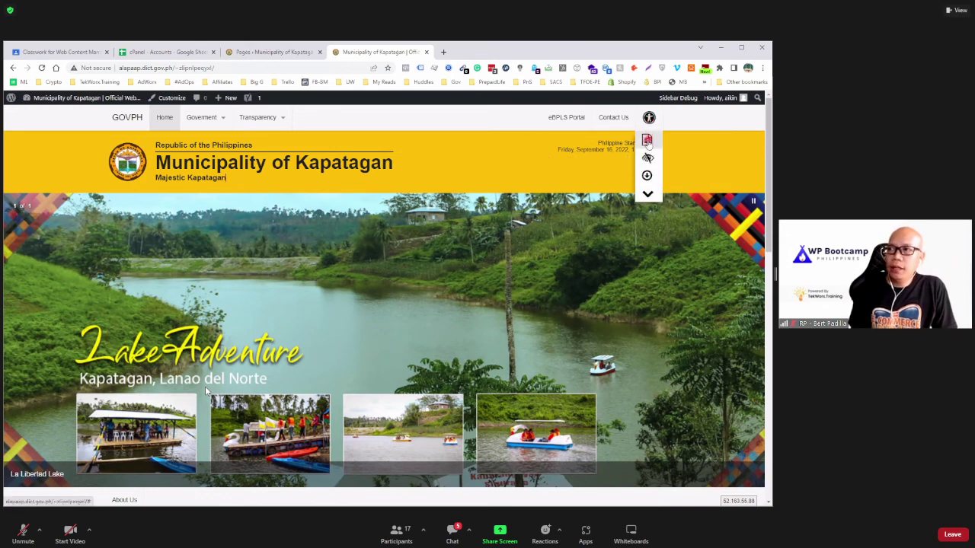
pyautogui.click(646, 139)
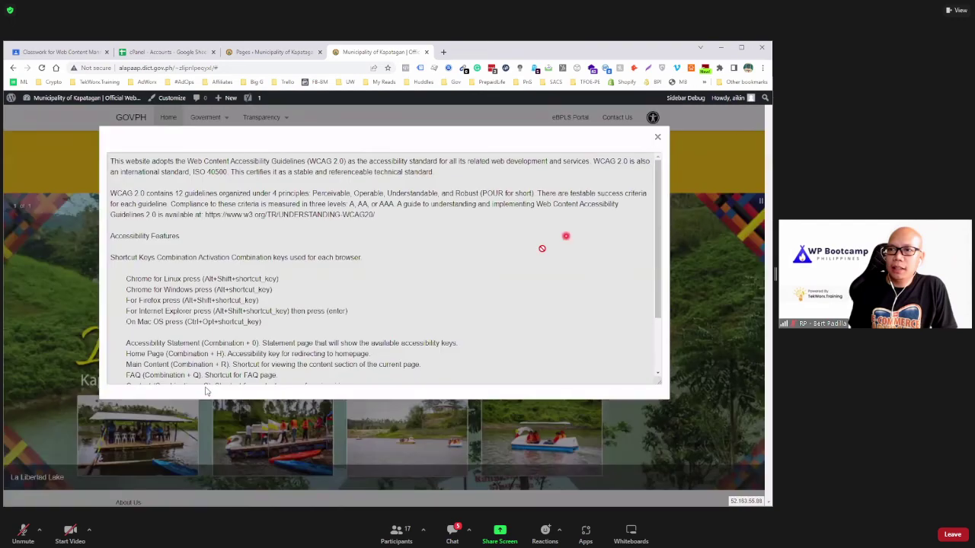
pyautogui.scroll(-2, 541, 248)
pyautogui.scroll(2, 540, 249)
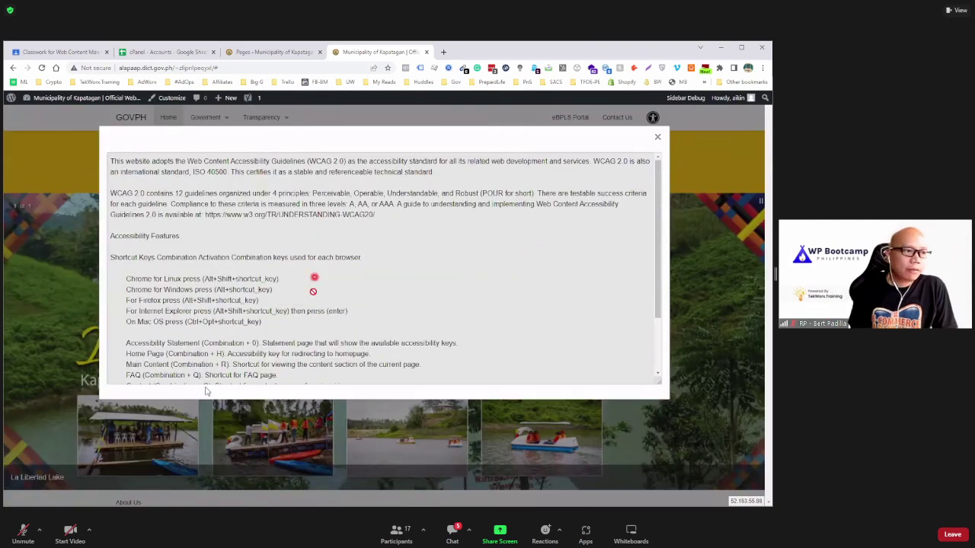
pyautogui.scroll(-3, 310, 297)
pyautogui.scroll(3, 309, 300)
pyautogui.scroll(-3, 309, 299)
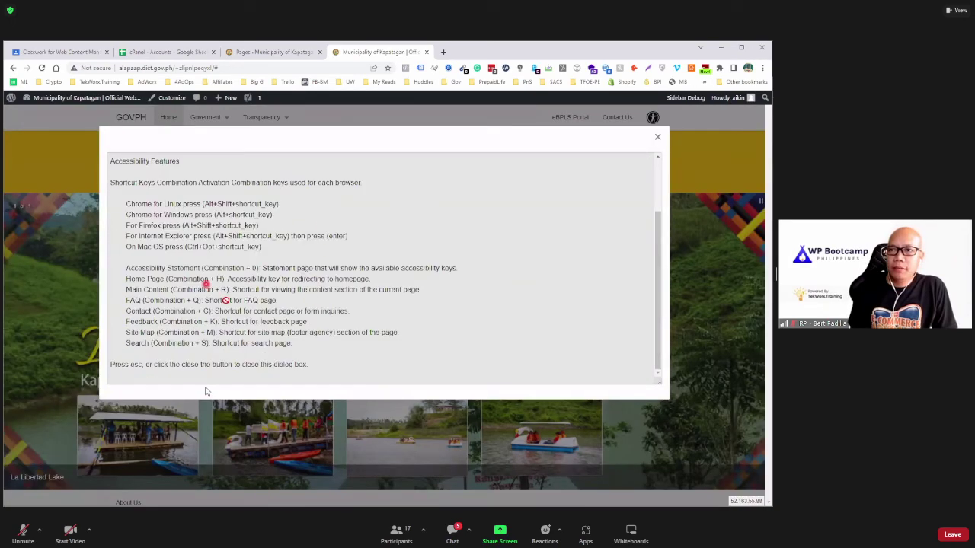
pyautogui.scroll(3, 206, 284)
pyautogui.scroll(-3, 204, 391)
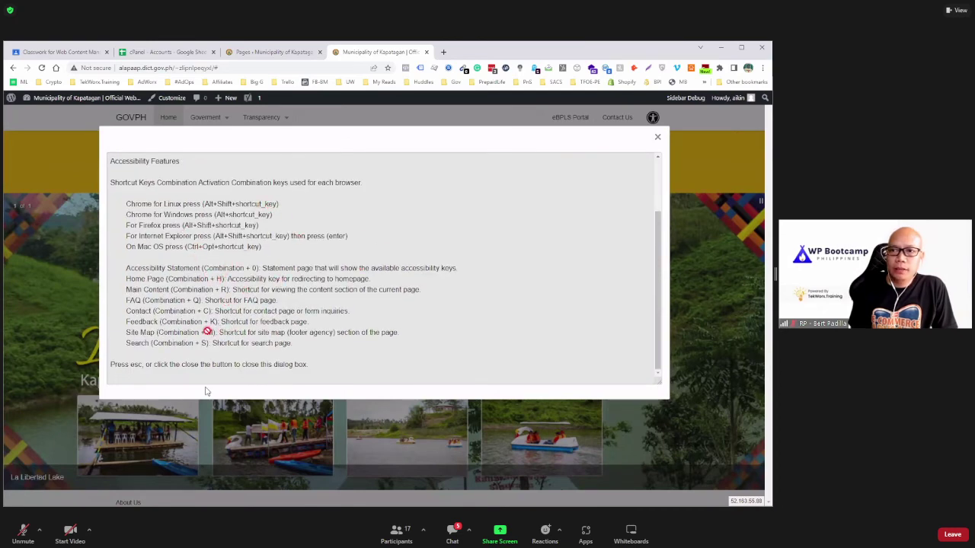
pyautogui.scroll(3, 204, 391)
pyautogui.scroll(-3, 205, 392)
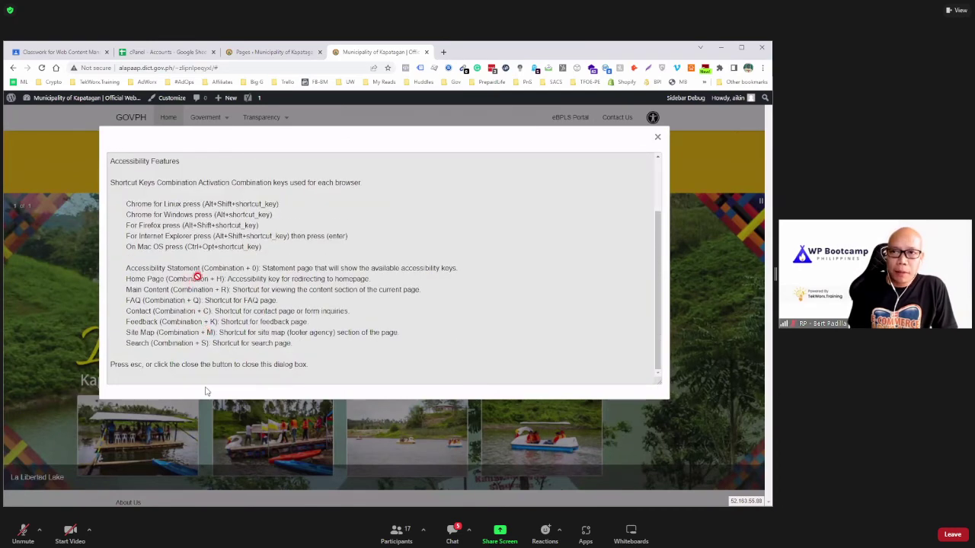
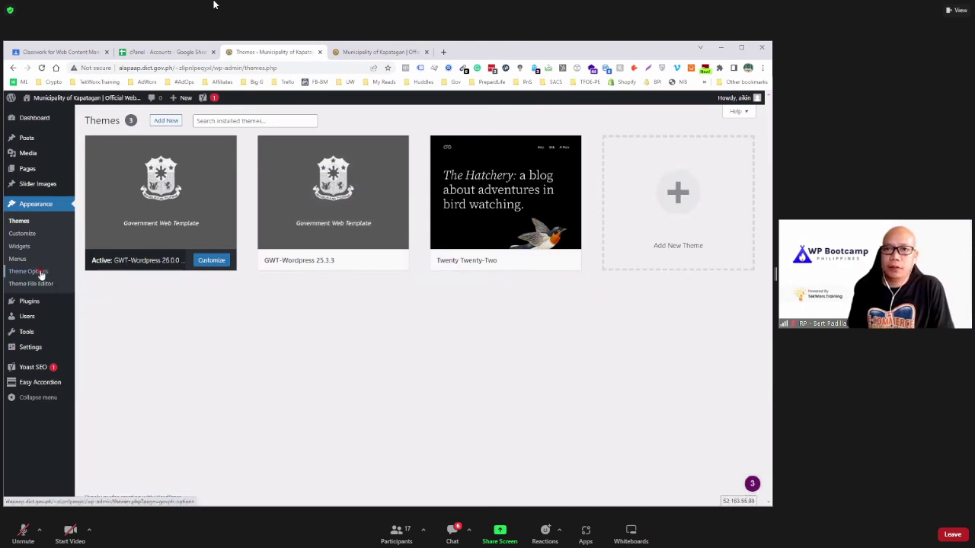
# Step: Open the GWT Theme Options and scroll past General Options, Theme Styling and Publishing Options to Accessibility
pyautogui.click(38, 272)
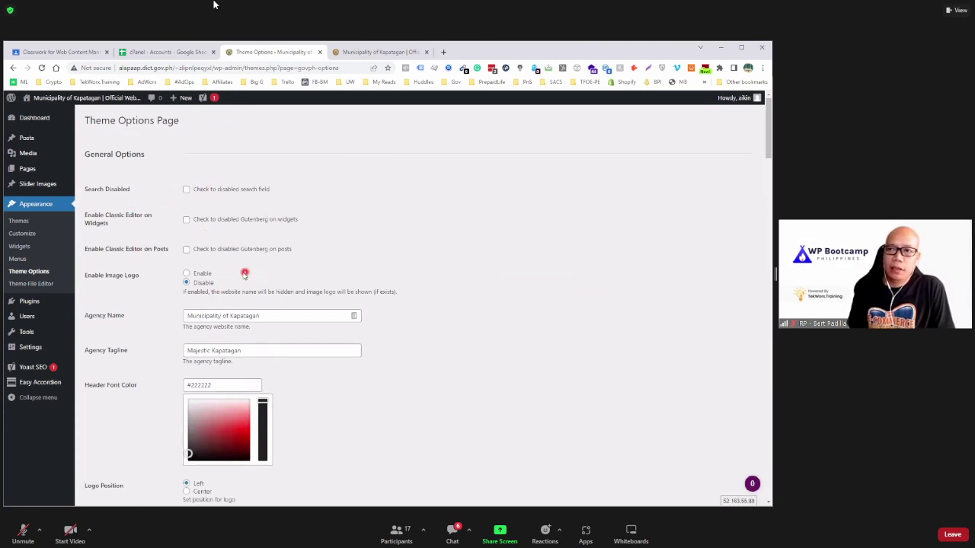
pyautogui.scroll(-2, 245, 274)
pyautogui.scroll(-3, 325, 338)
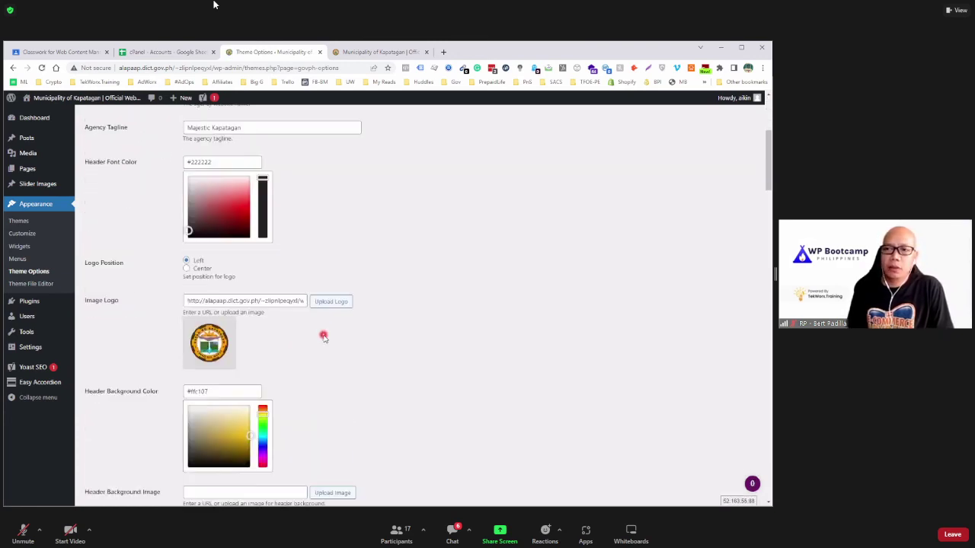
pyautogui.scroll(-1, 324, 335)
pyautogui.scroll(2, 203, 239)
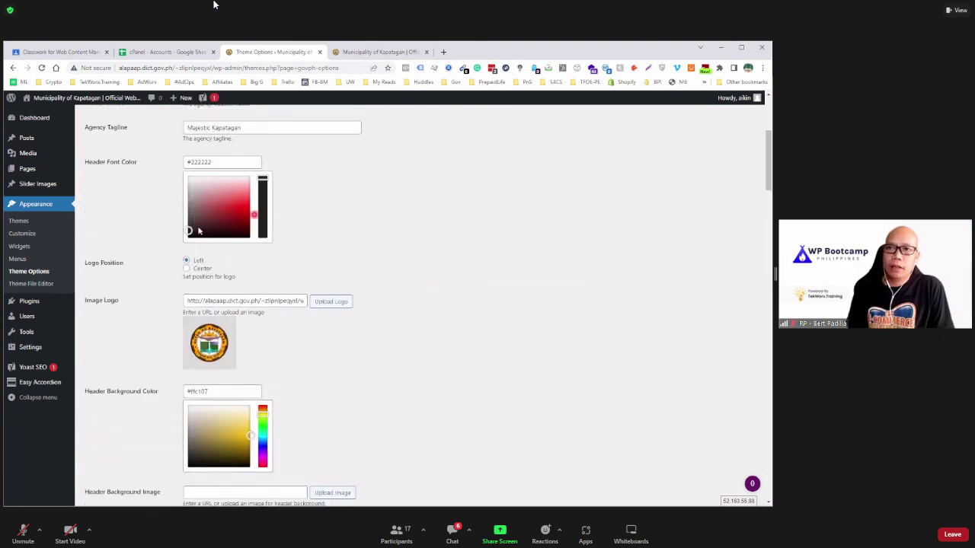
pyautogui.scroll(-2, 301, 354)
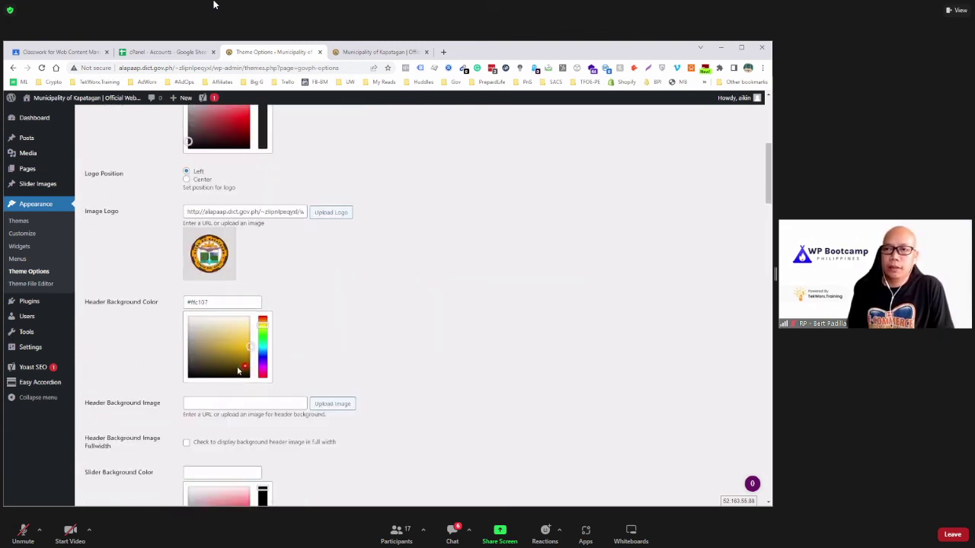
pyautogui.scroll(-6, 162, 364)
pyautogui.scroll(-9, 159, 363)
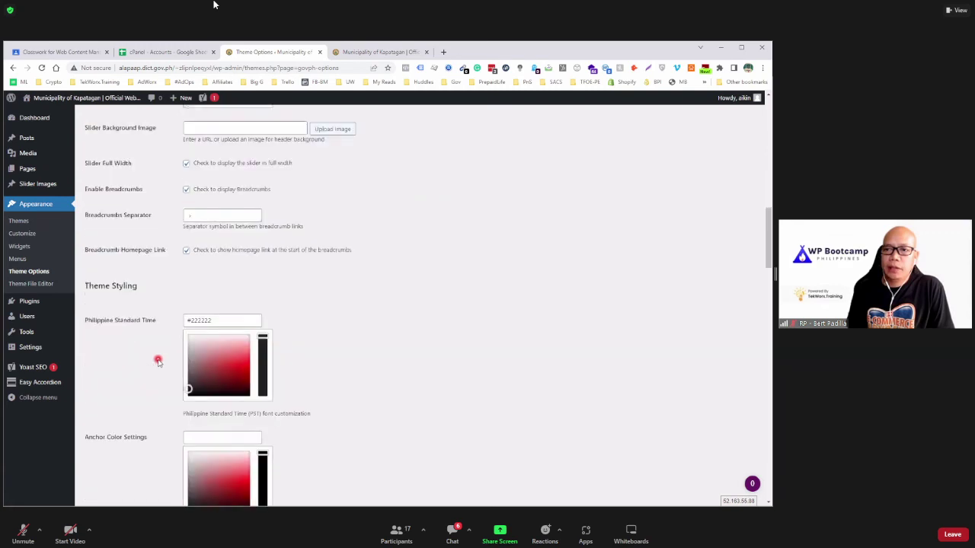
pyautogui.scroll(-12, 341, 337)
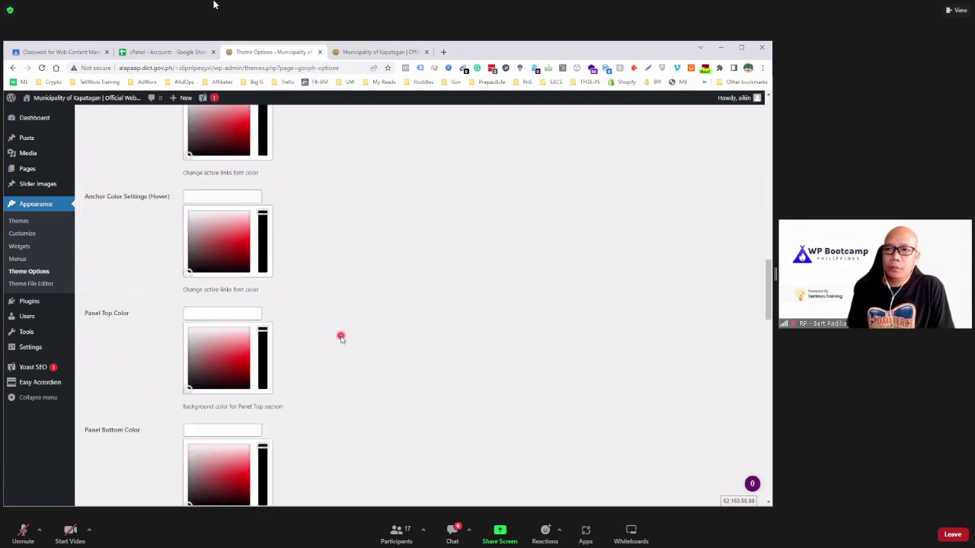
pyautogui.scroll(-14, 341, 338)
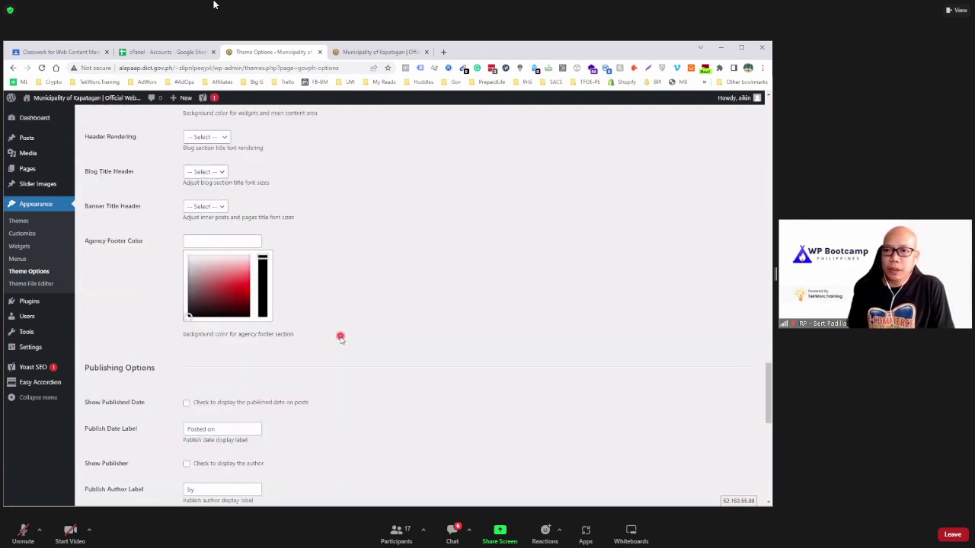
pyautogui.scroll(-3, 340, 337)
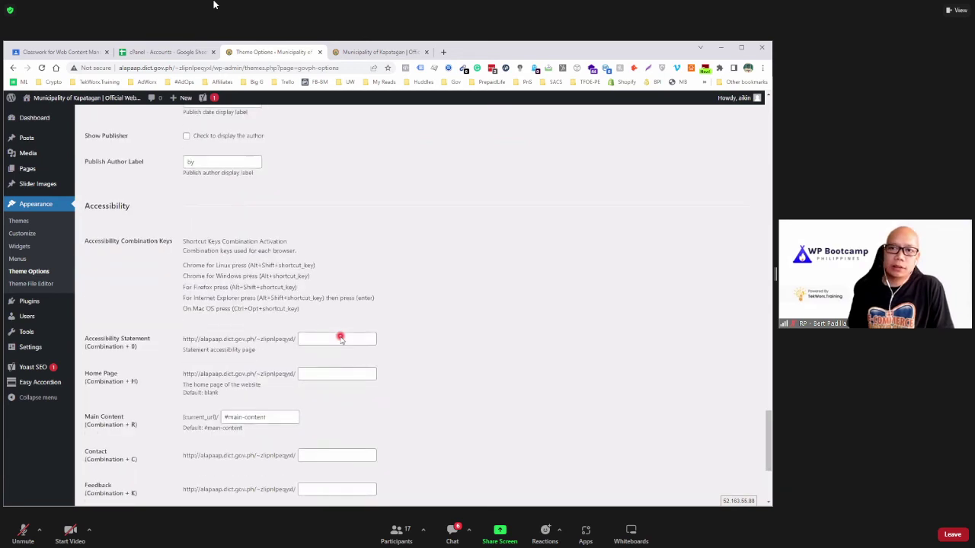
pyautogui.scroll(1, 337, 338)
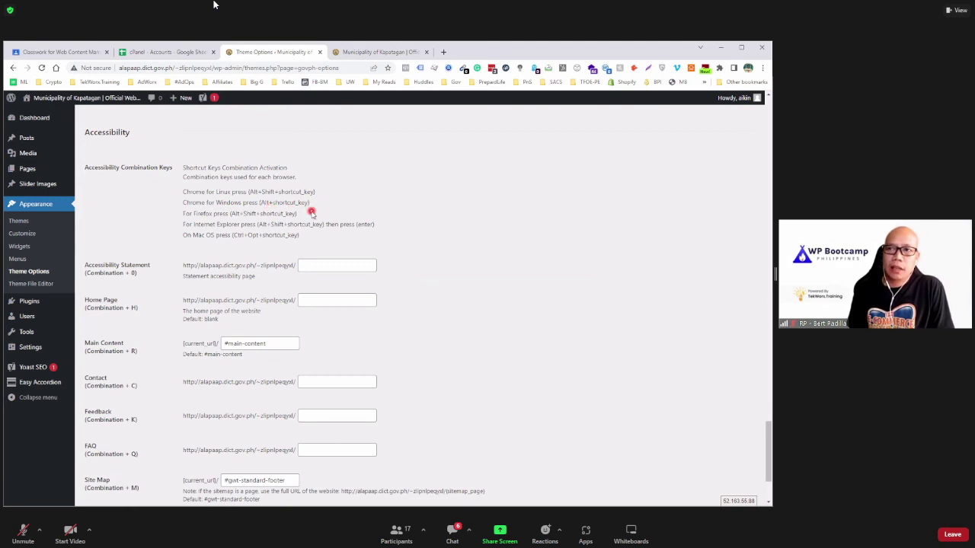
# Step: On the live Kapatagan site, open the Accessibility Statement from the accessibility icon and read it
pyautogui.click(357, 52)
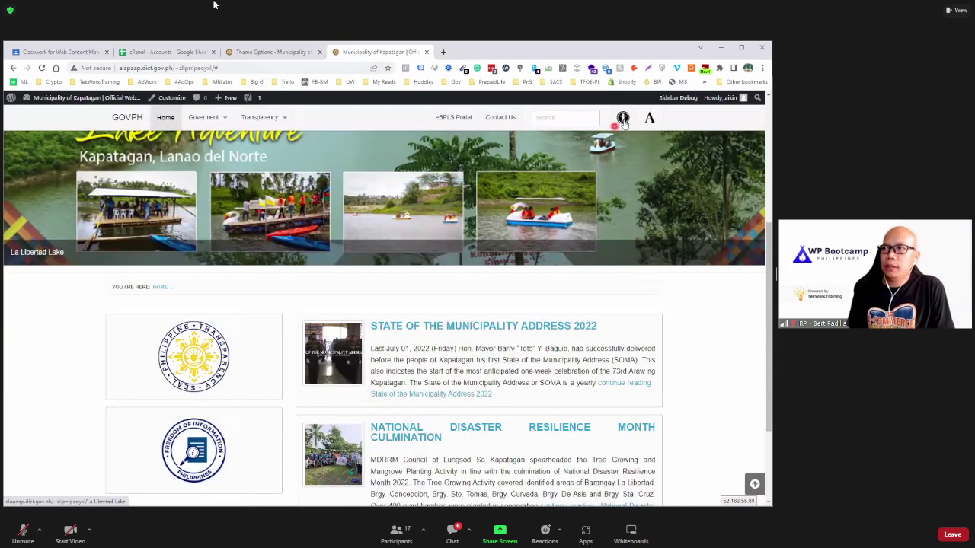
pyautogui.moveTo(622, 119)
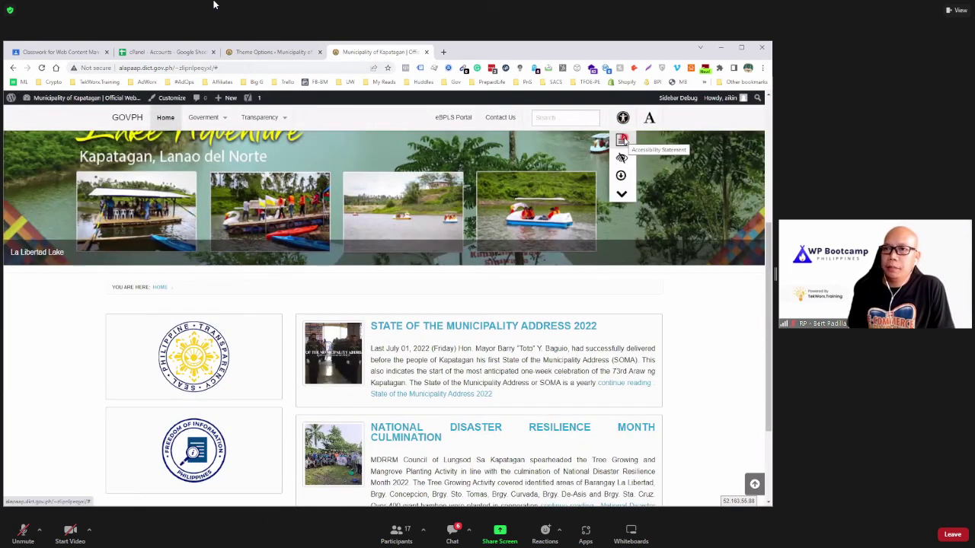
pyautogui.click(622, 140)
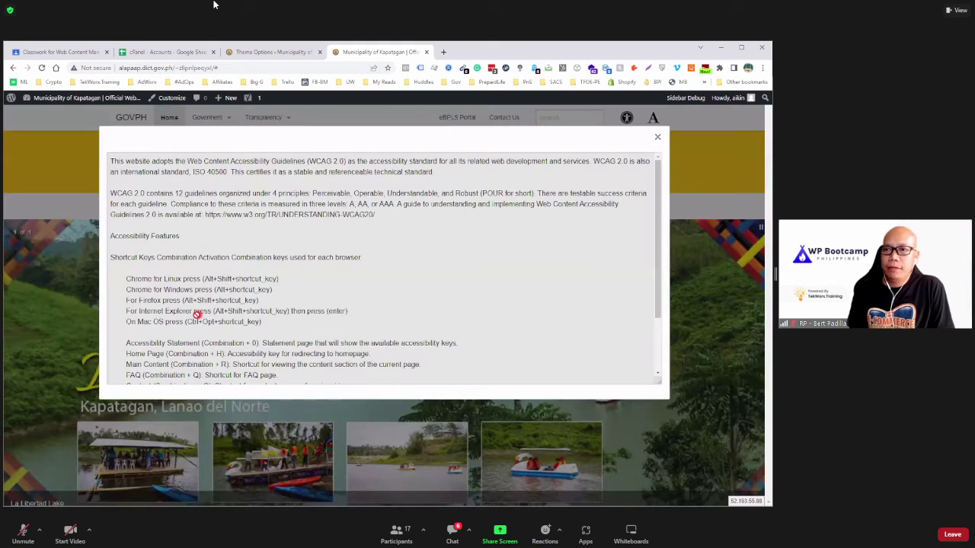
pyautogui.scroll(-3, 196, 314)
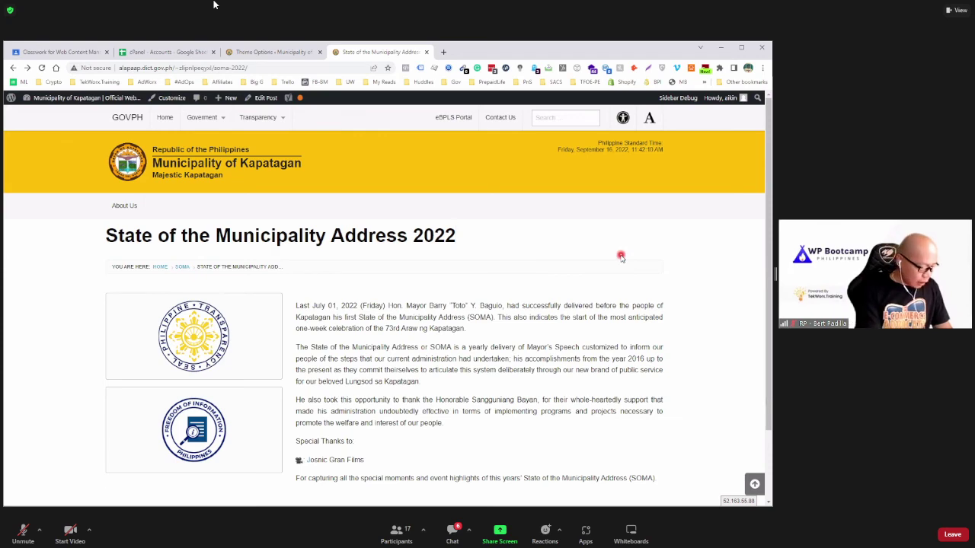
# Step: Return the site to its home page and compare it with Theme Options' Home Page shortcut field
pyautogui.click(226, 163)
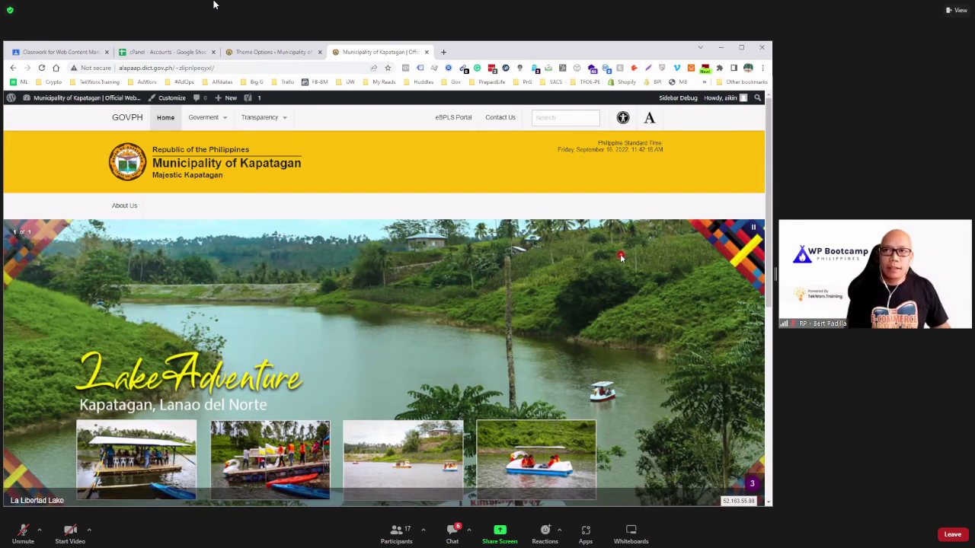
pyautogui.click(259, 52)
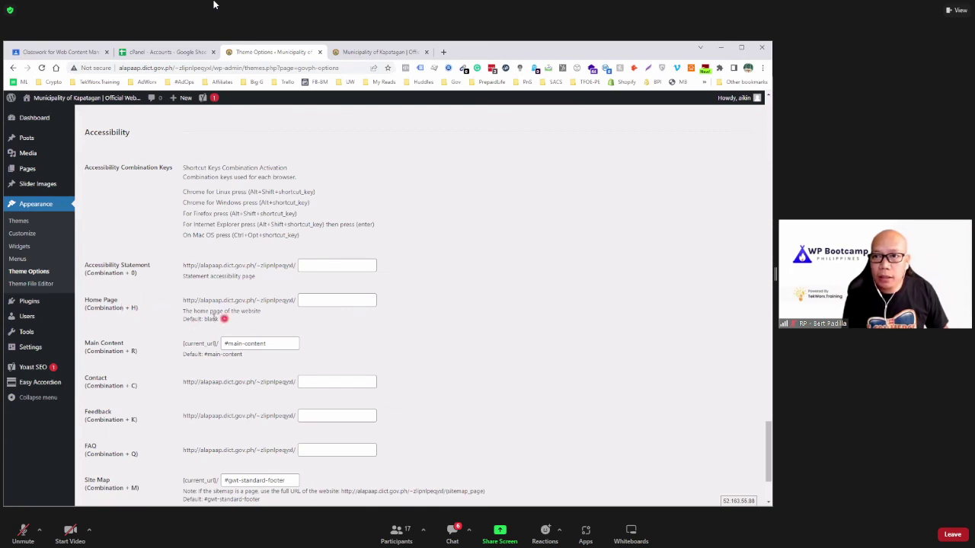
pyautogui.click(323, 300)
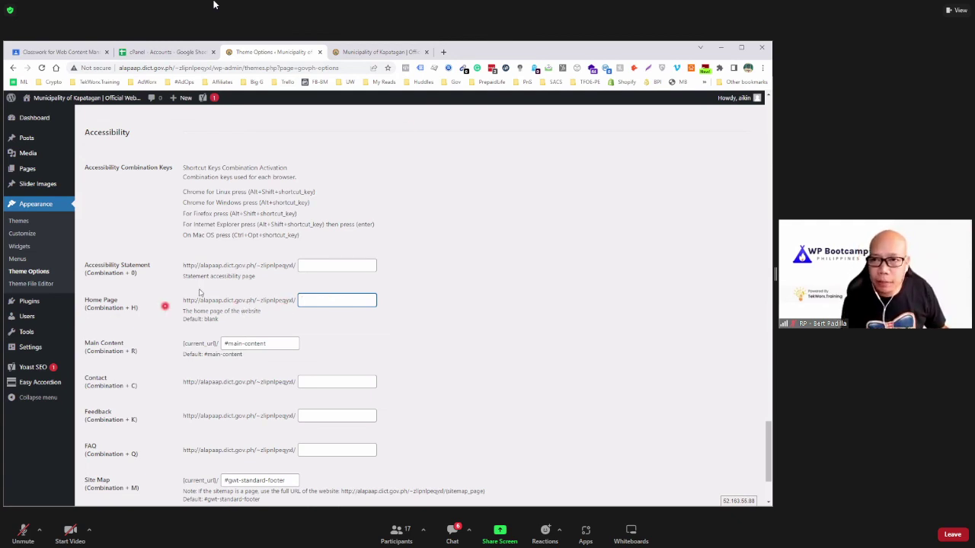
pyautogui.click(365, 53)
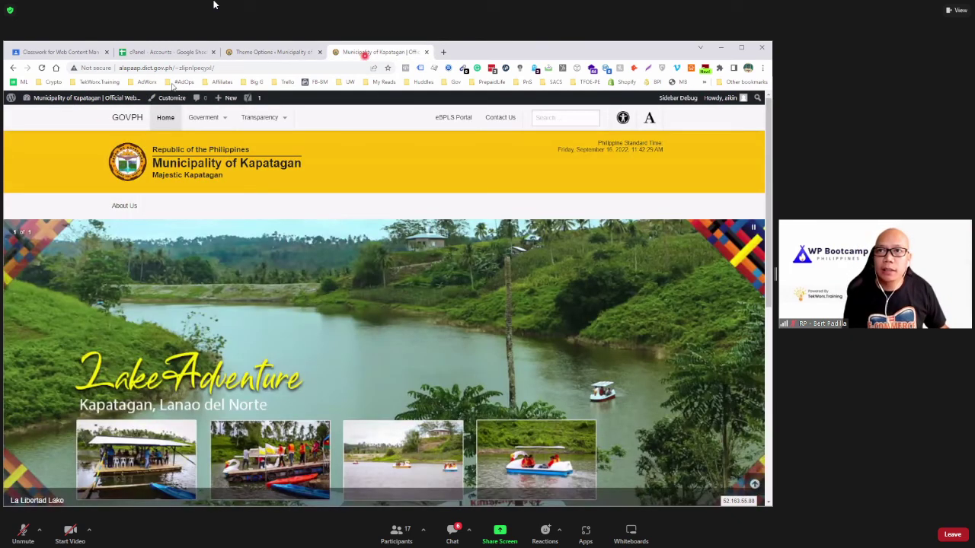
pyautogui.click(268, 52)
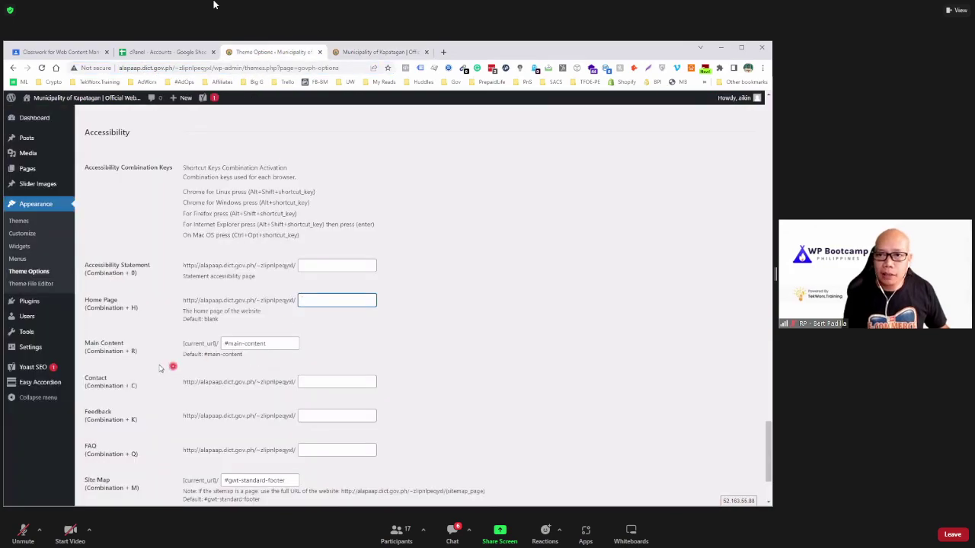
pyautogui.scroll(-3, 158, 363)
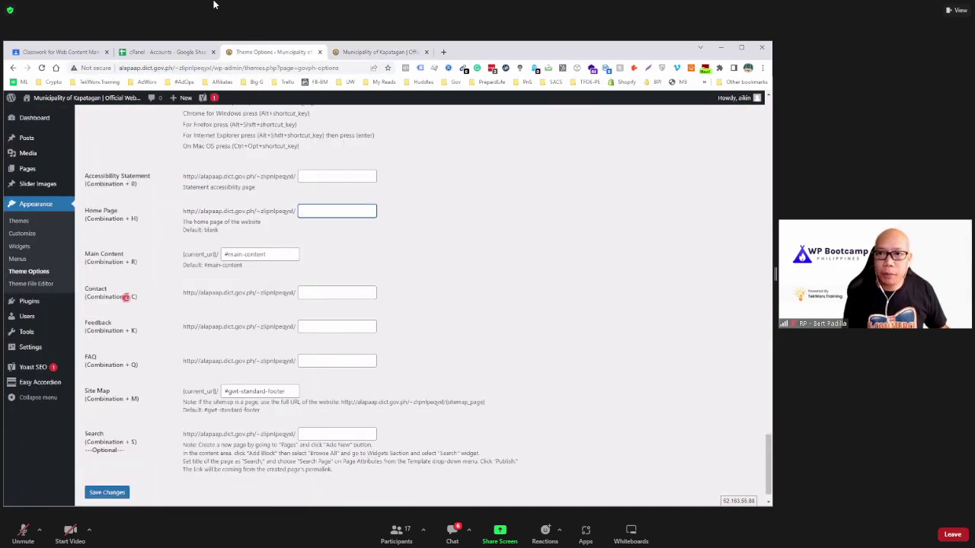
# Step: Check the live homepage against the Theme Options shortcuts again, then go to the Contact Us page
pyautogui.click(380, 54)
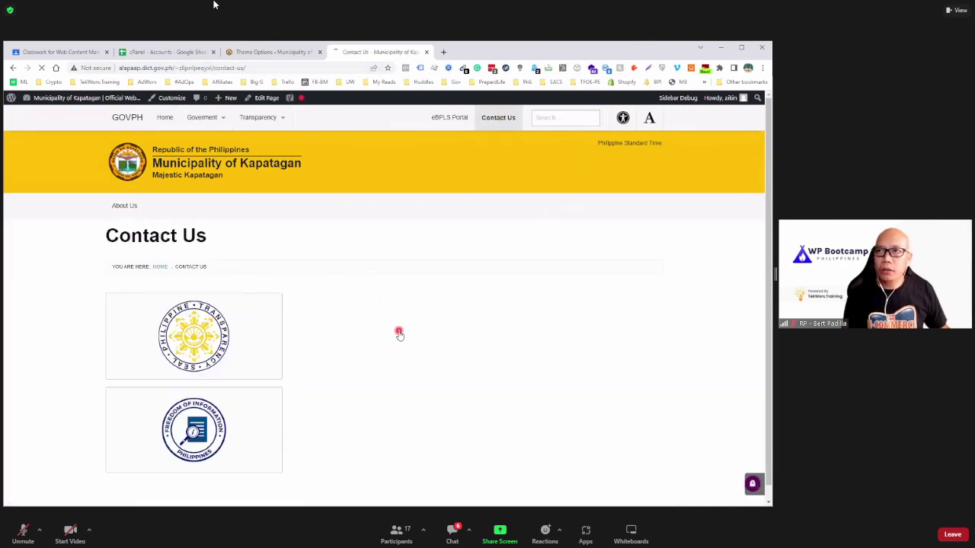
pyautogui.scroll(-3, 398, 333)
pyautogui.scroll(3, 398, 332)
pyautogui.click(279, 53)
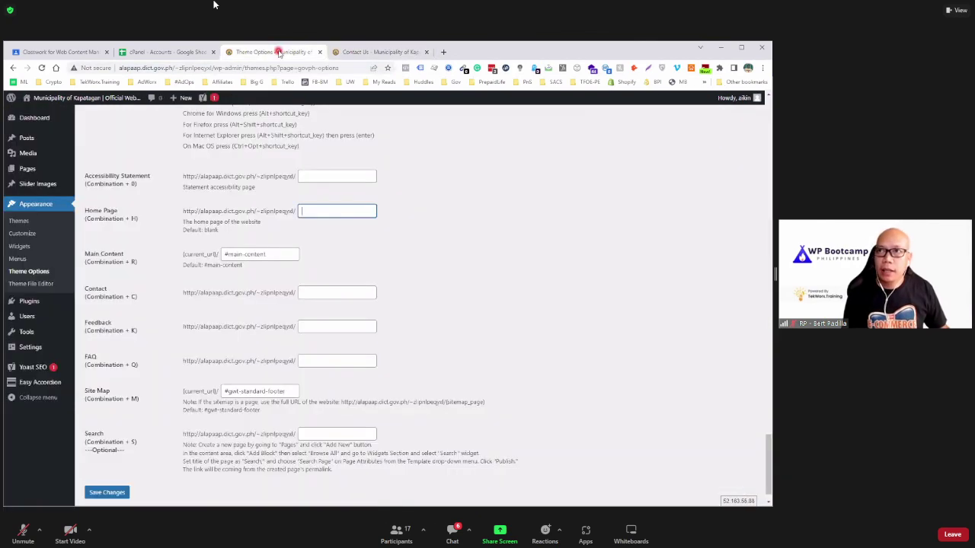
pyautogui.click(340, 53)
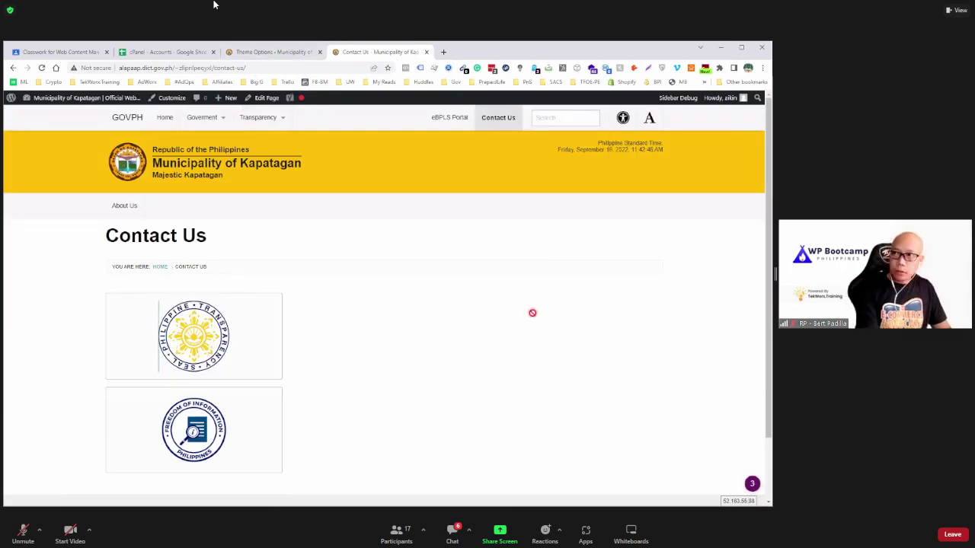
# Step: Bring up the accessibility statement with the Alt+Shift+0 shortcut, read it, and close it
pyautogui.hotkey('alt', '0')
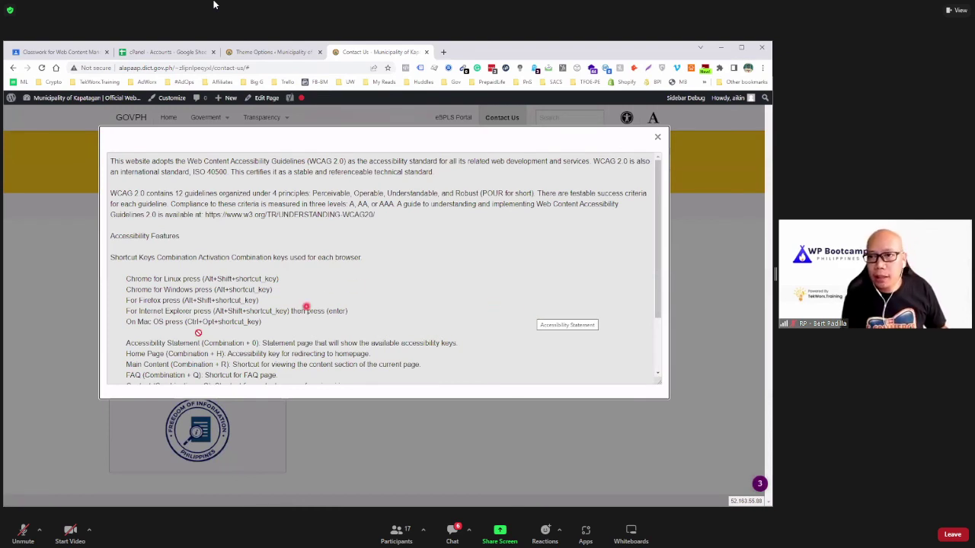
pyautogui.scroll(-1, 198, 333)
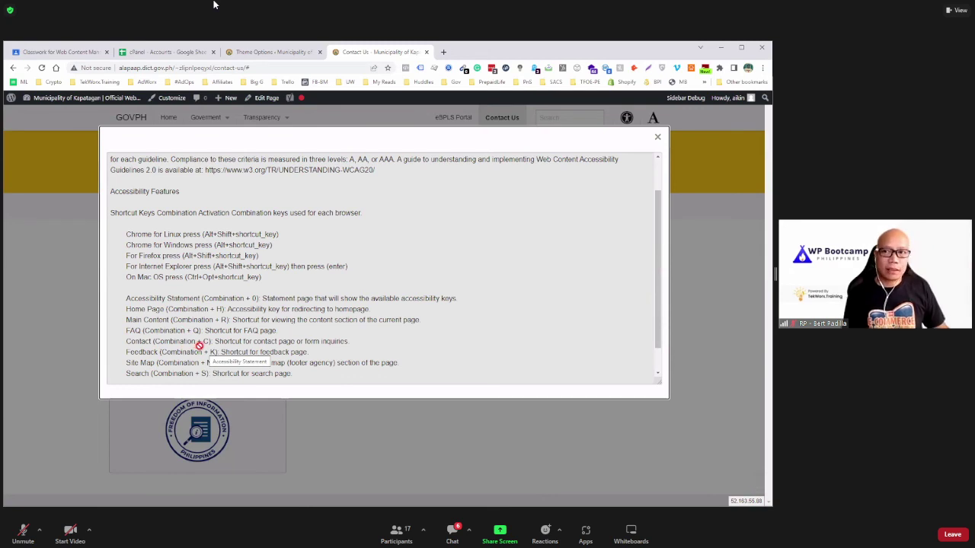
pyautogui.click(625, 437)
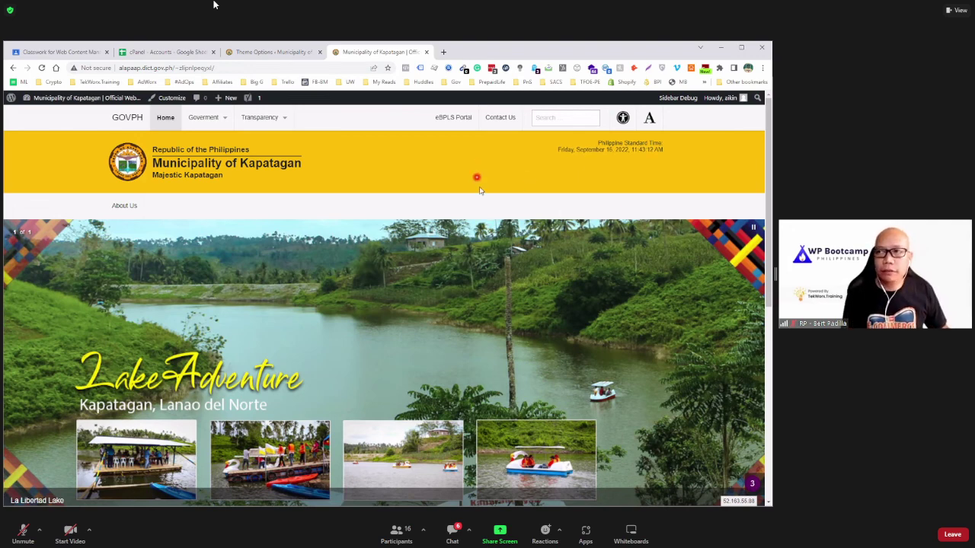
# Step: Copy the contact-us/ path from the Contact Us page's address
pyautogui.click(288, 59)
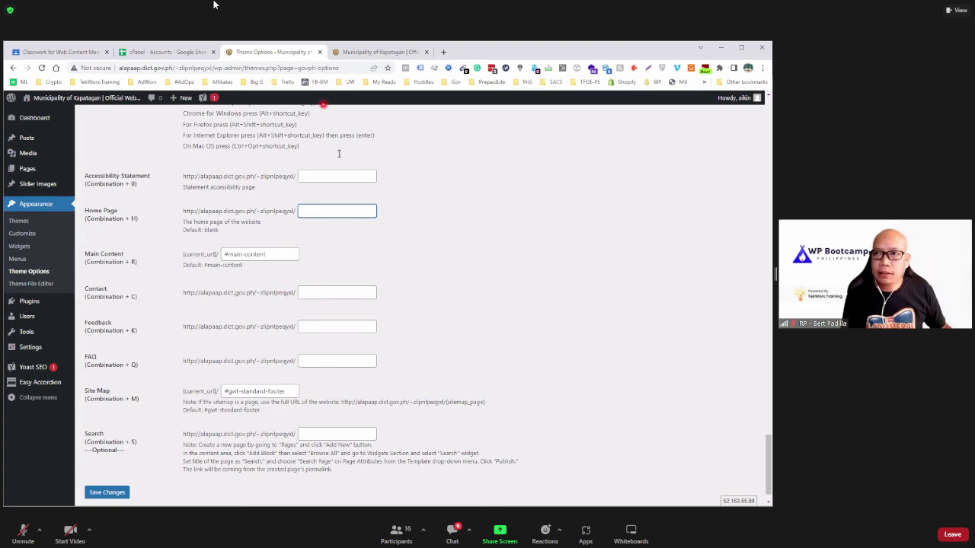
pyautogui.click(317, 294)
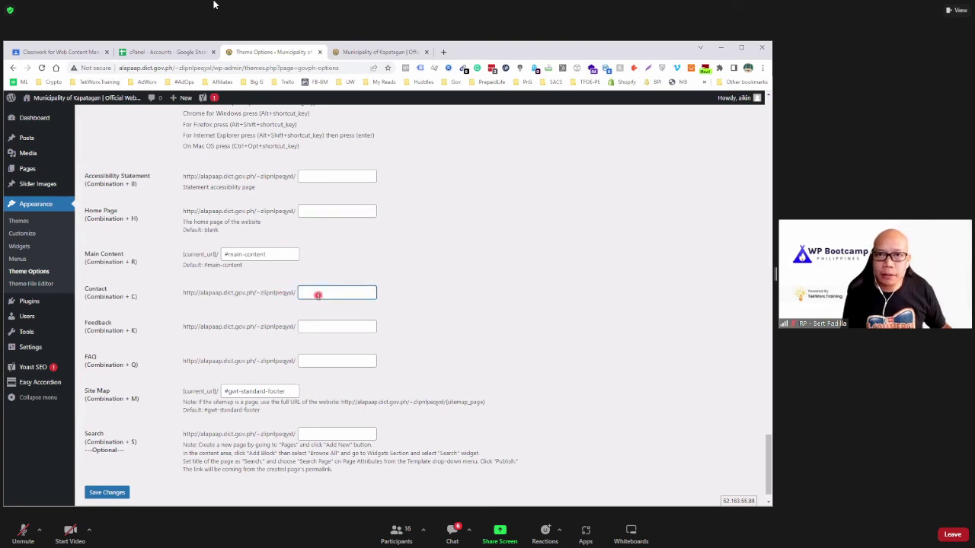
pyautogui.click(357, 53)
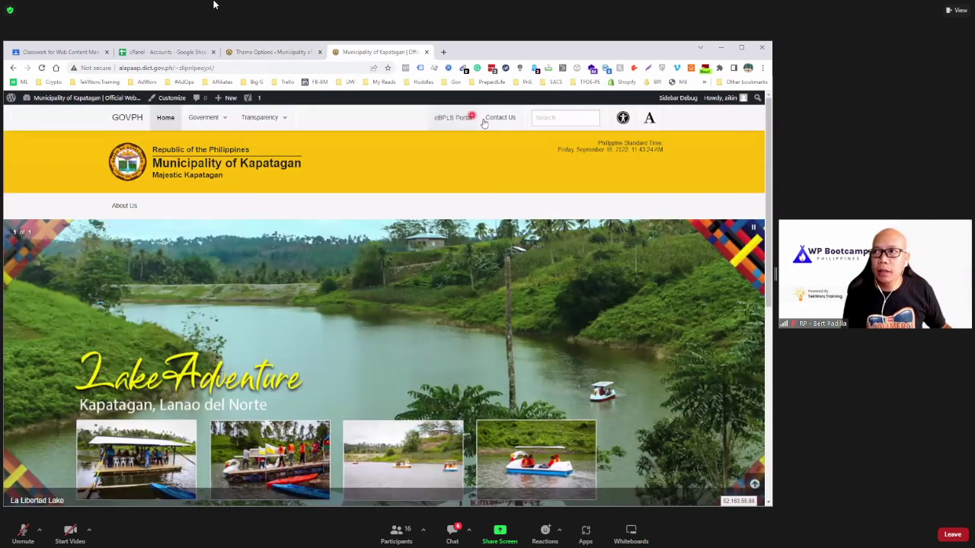
pyautogui.click(498, 120)
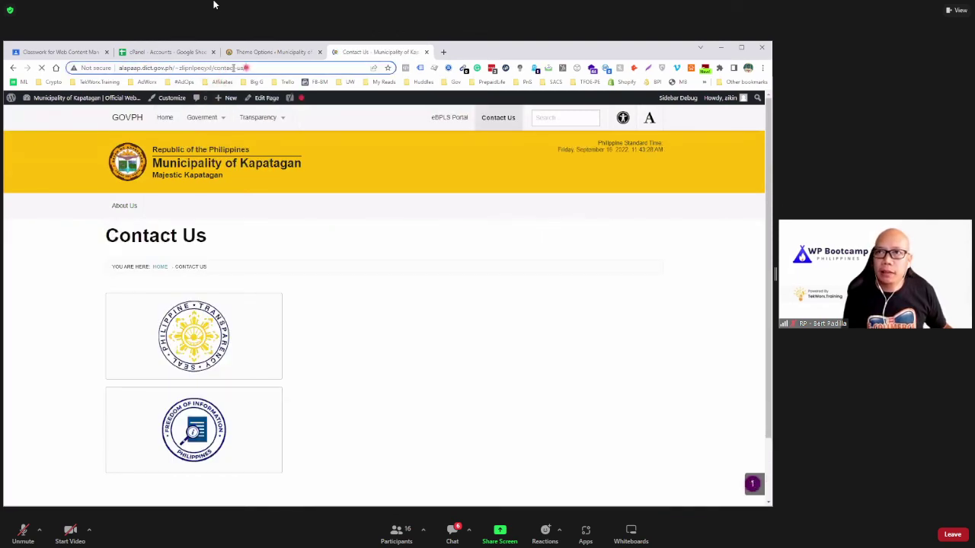
pyautogui.moveTo(246, 67); pyautogui.dragTo(213, 68)
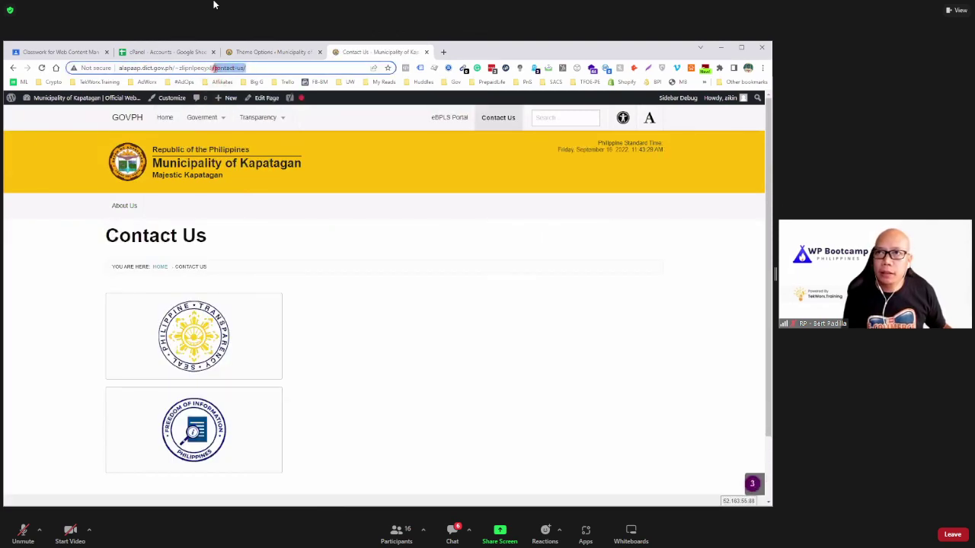
pyautogui.rightClick(219, 68)
pyautogui.click(242, 129)
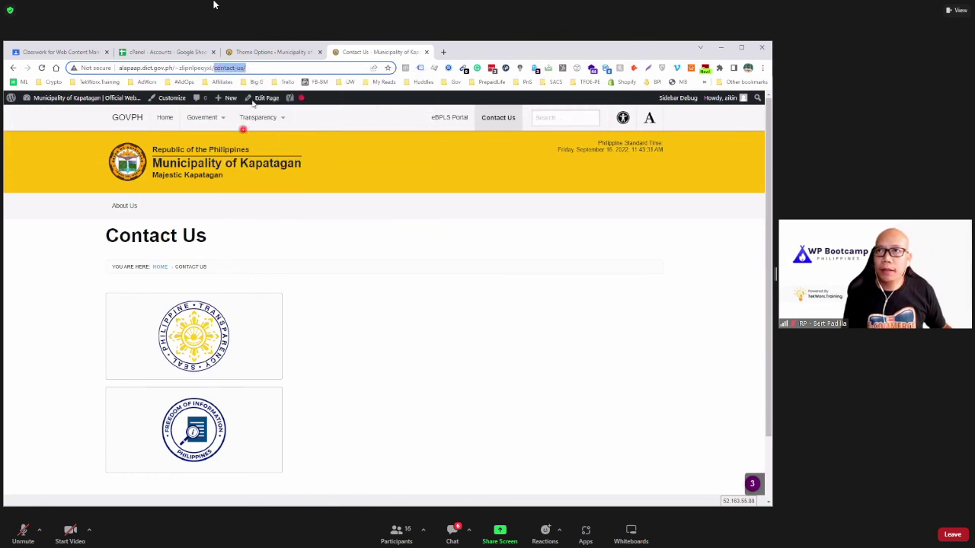
# Step: Paste contact-us/ into the Contact shortcut field and save the theme options
pyautogui.hotkey('ctrl', 'pageup')
pyautogui.click(320, 291)
pyautogui.hotkey('ctrl', 'v')
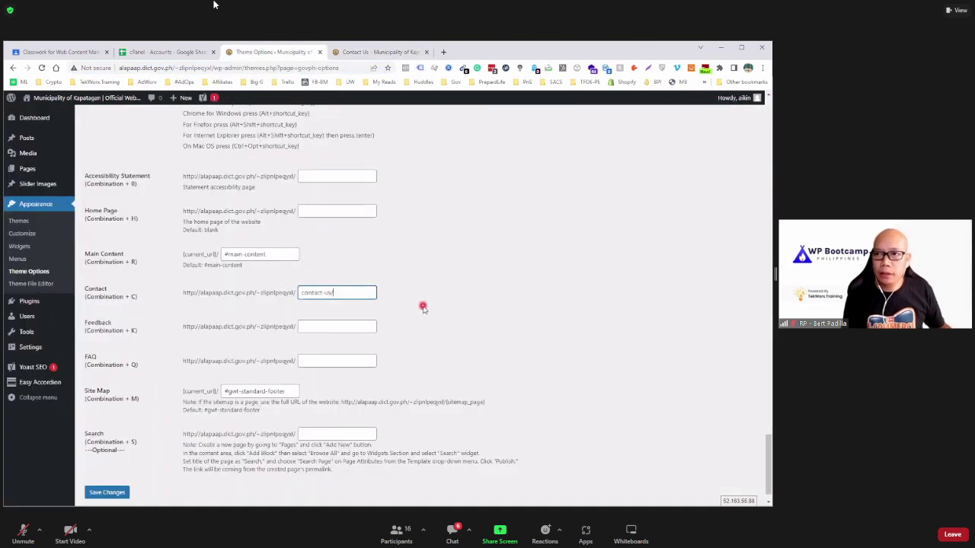
pyautogui.click(104, 496)
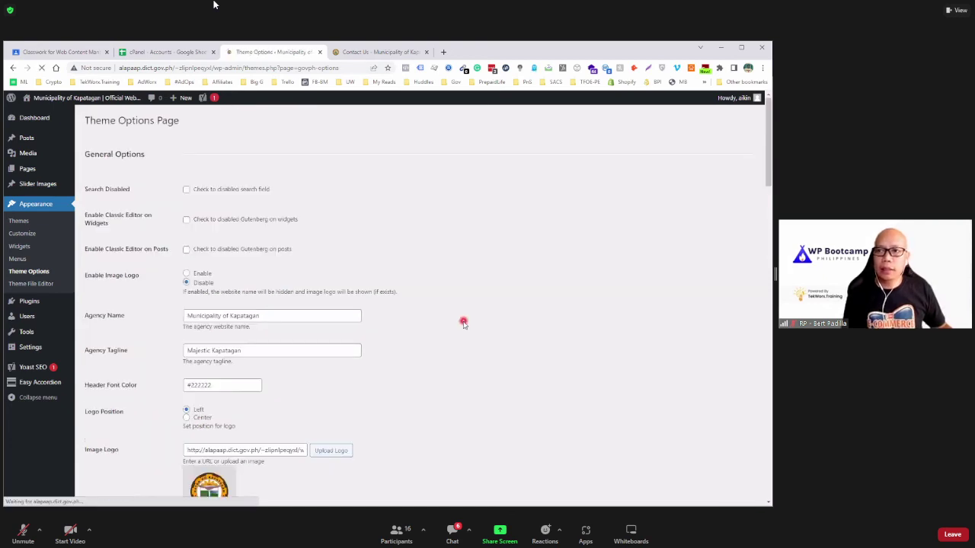
pyautogui.scroll(-20, 463, 322)
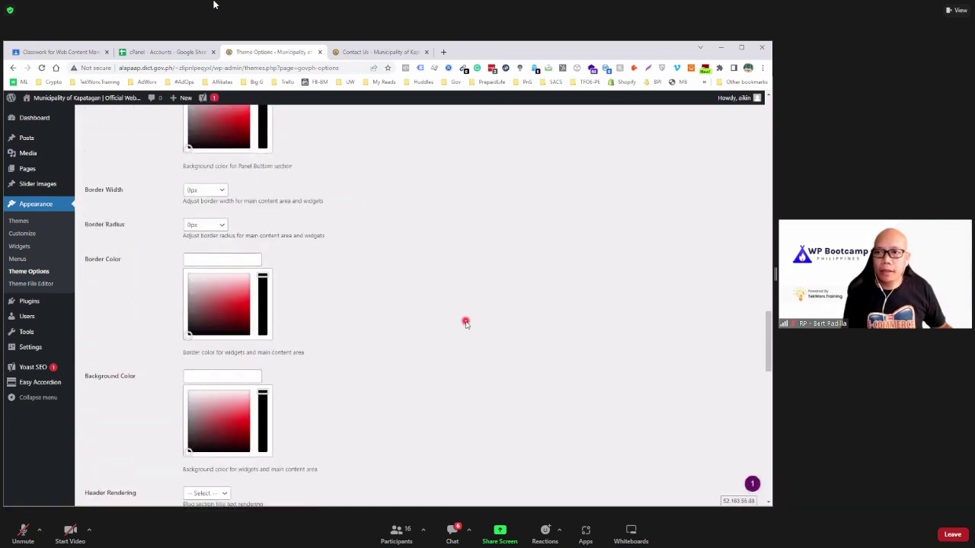
pyautogui.scroll(-15, 465, 323)
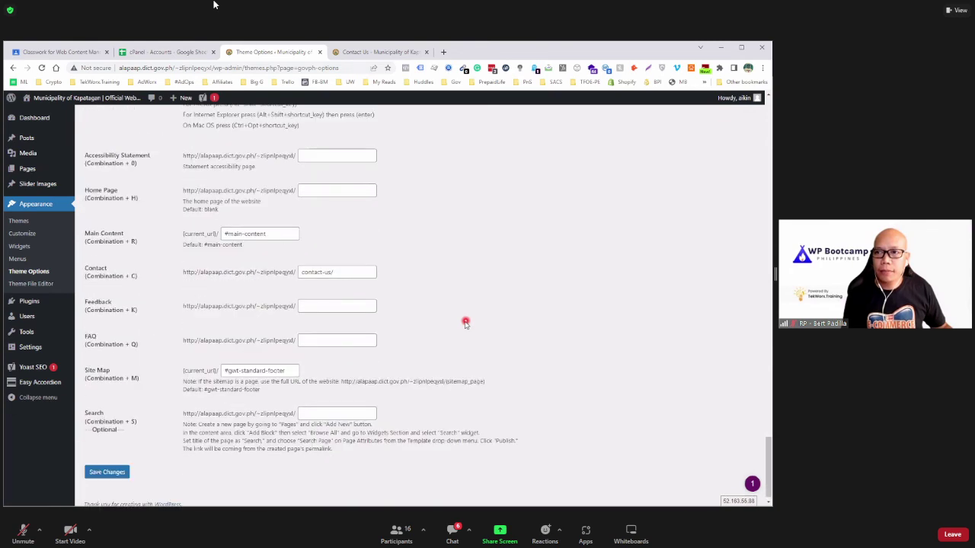
pyautogui.click(381, 52)
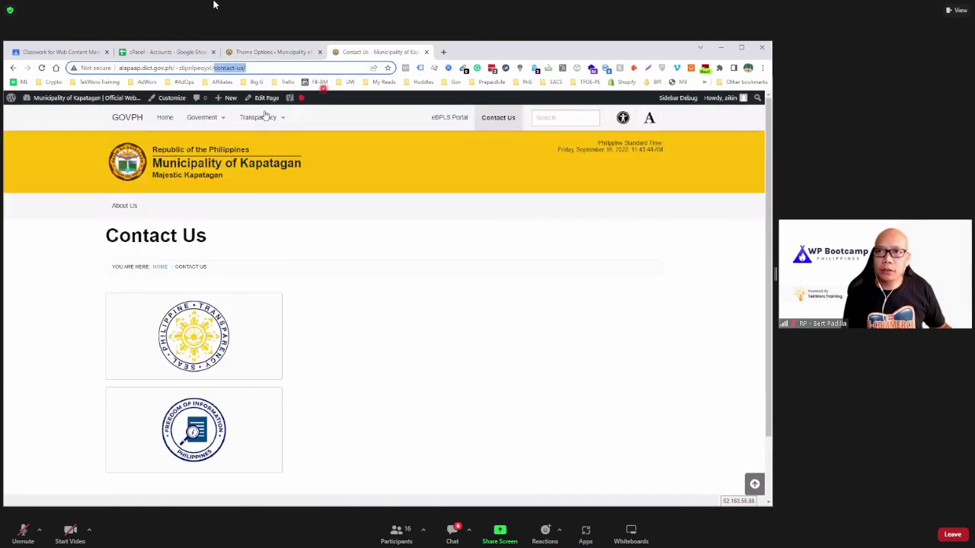
pyautogui.press('BackSpace')
pyautogui.press('Return')
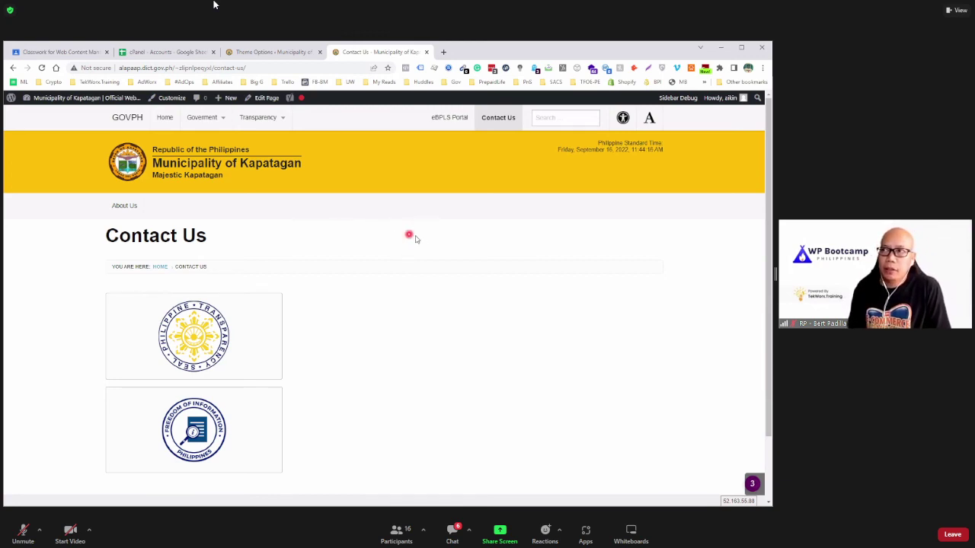
pyautogui.click(622, 118)
pyautogui.click(622, 139)
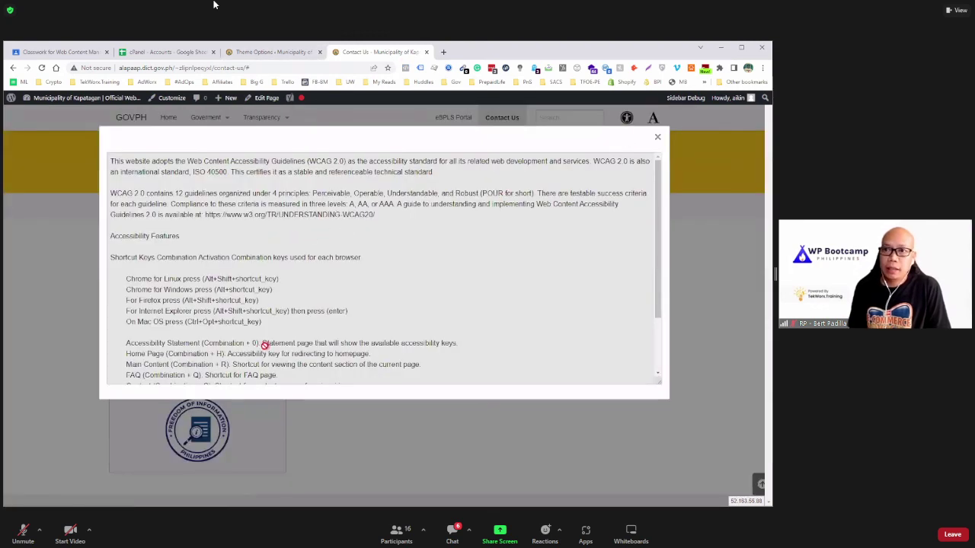
pyautogui.scroll(-3, 234, 327)
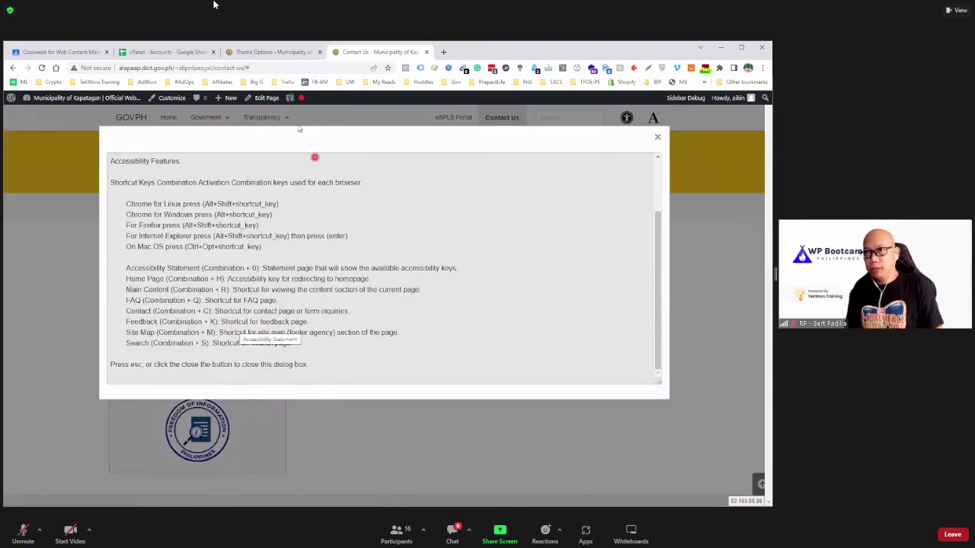
pyautogui.click(264, 52)
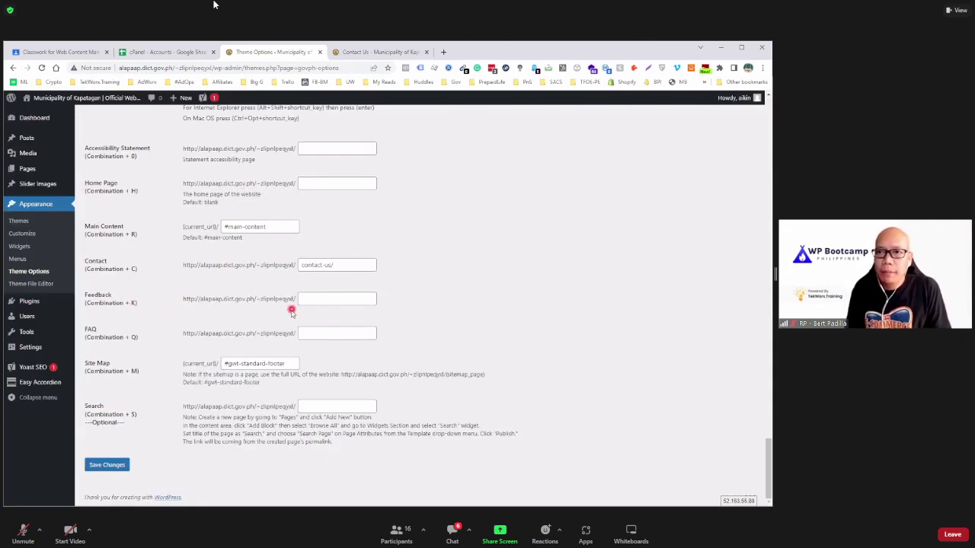
pyautogui.click(377, 51)
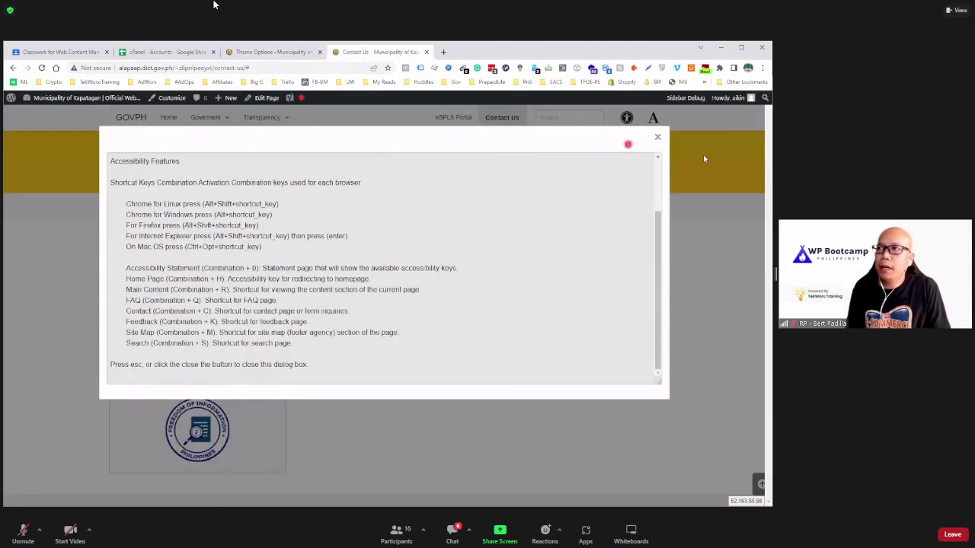
pyautogui.click(656, 137)
pyautogui.click(624, 119)
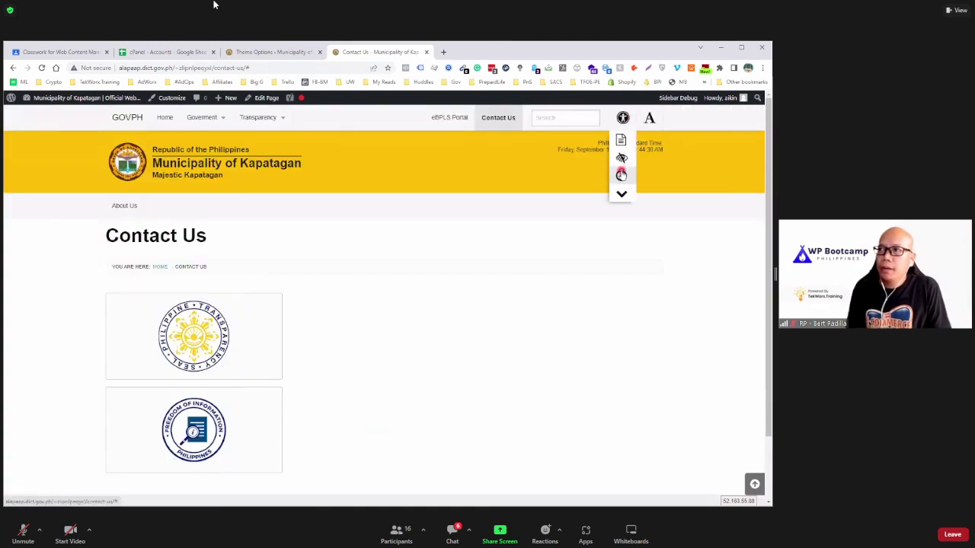
pyautogui.click(274, 52)
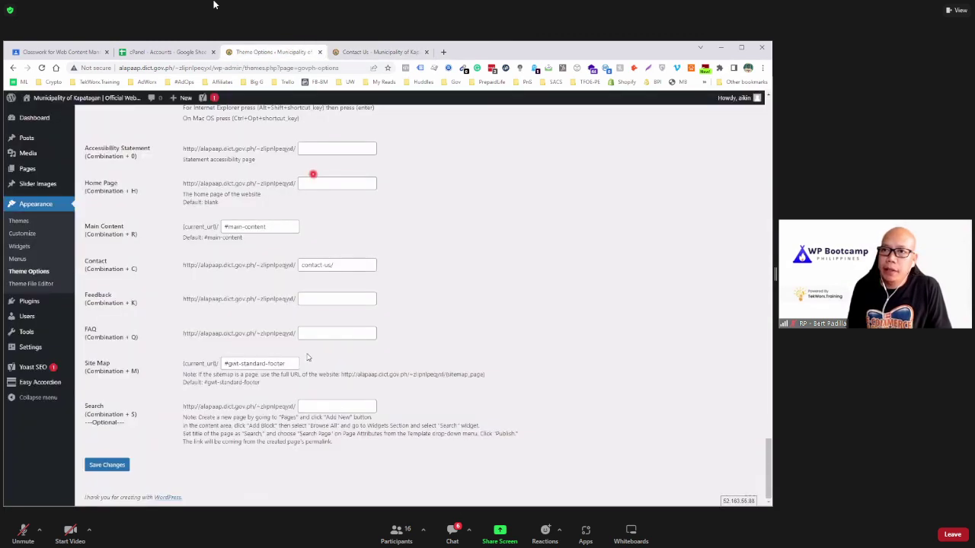
pyautogui.click(329, 299)
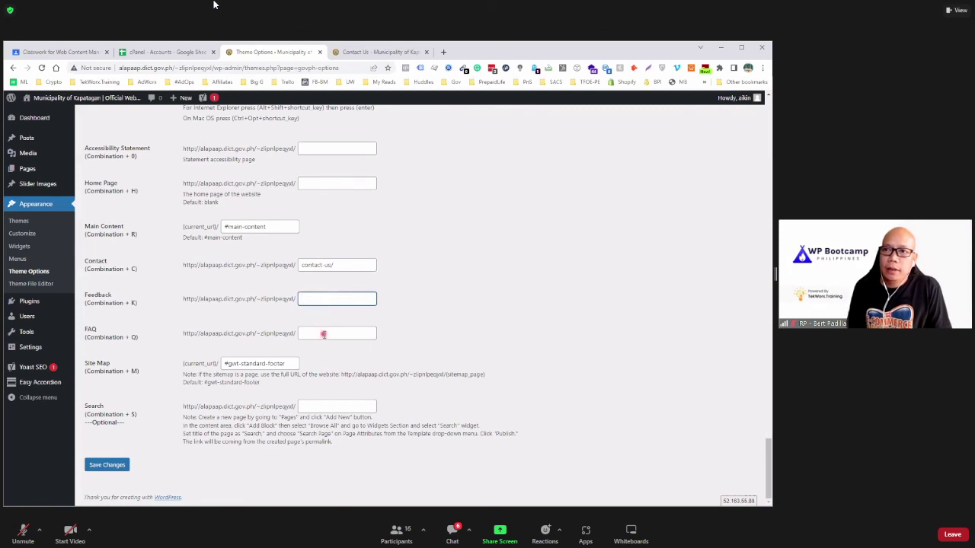
pyautogui.click(323, 334)
pyautogui.click(373, 52)
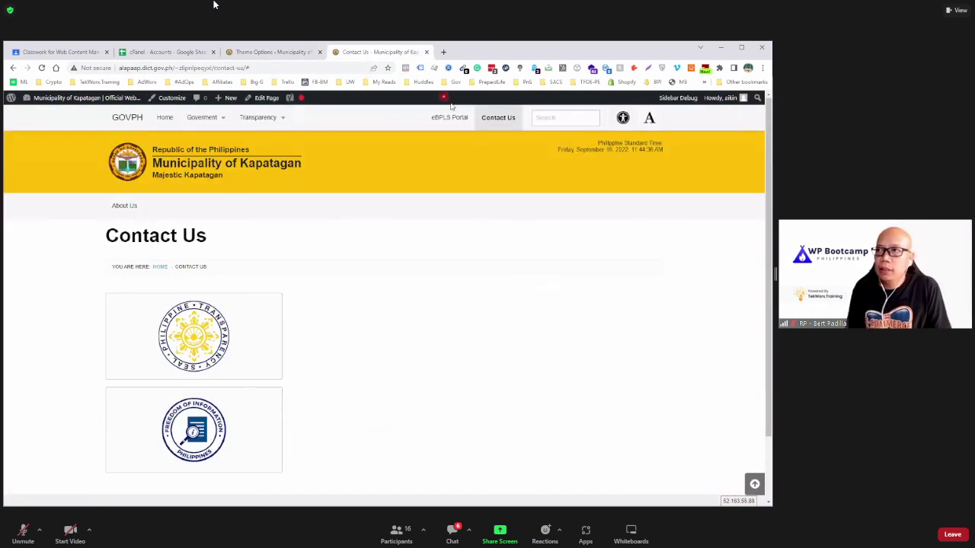
pyautogui.click(274, 118)
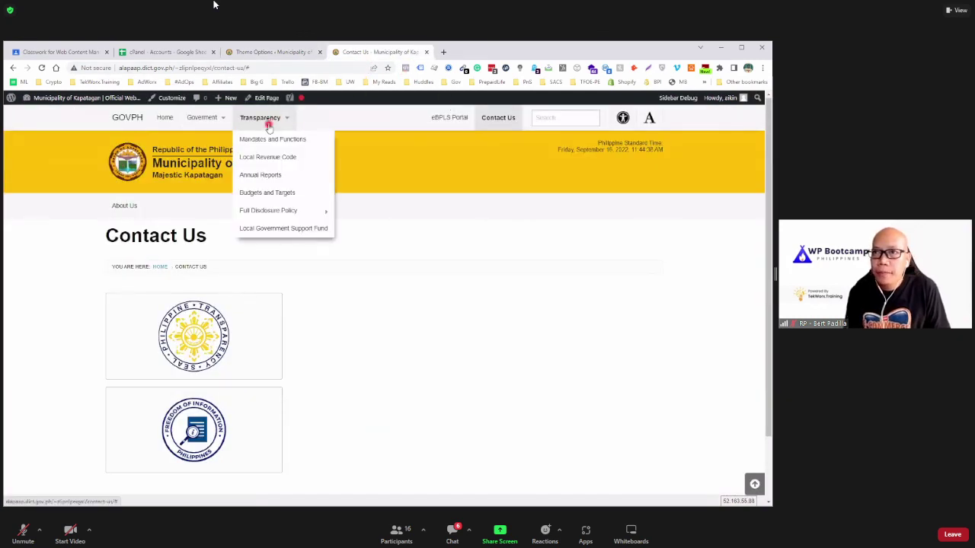
pyautogui.scroll(-3, 327, 342)
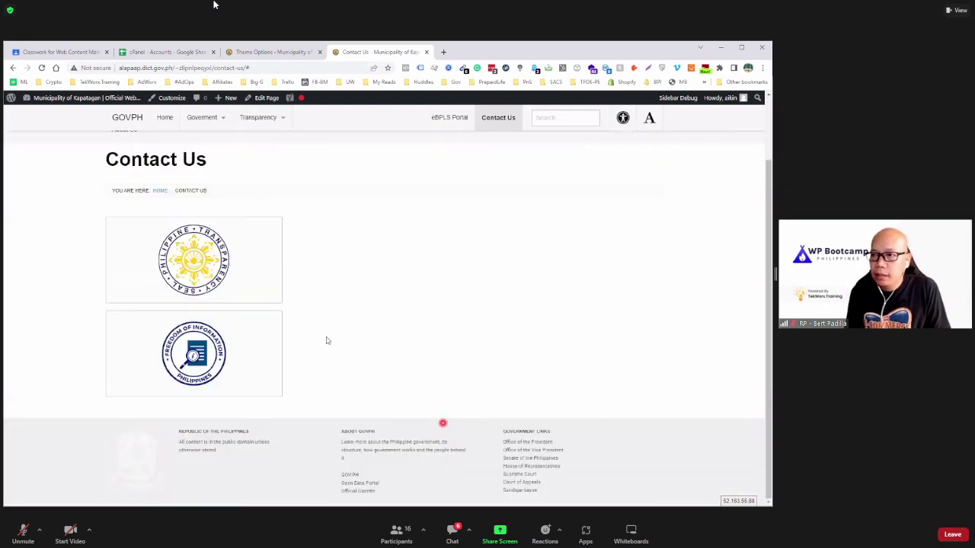
pyautogui.scroll(3, 327, 337)
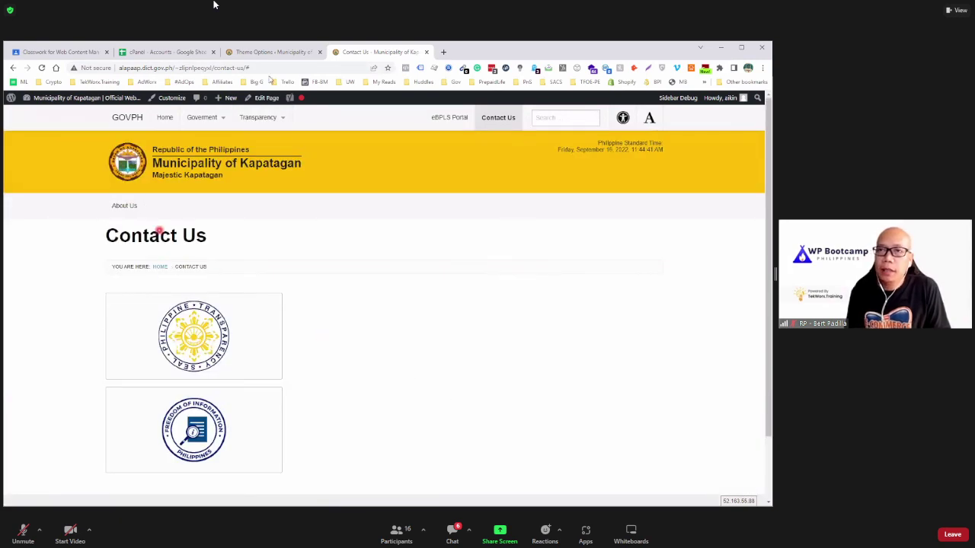
# Step: Unmute the Zoom microphone to speak, then mute it again
pyautogui.click(22, 533)
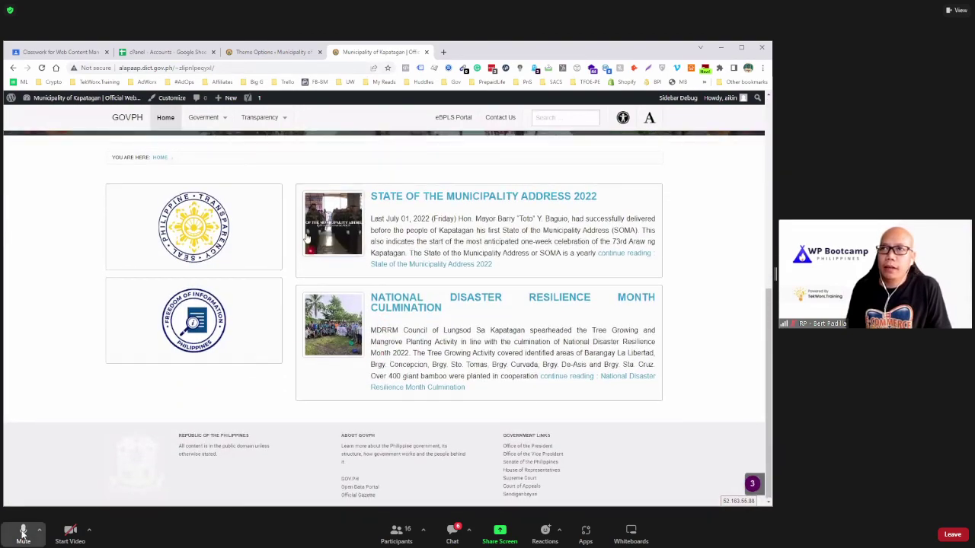
pyautogui.click(23, 533)
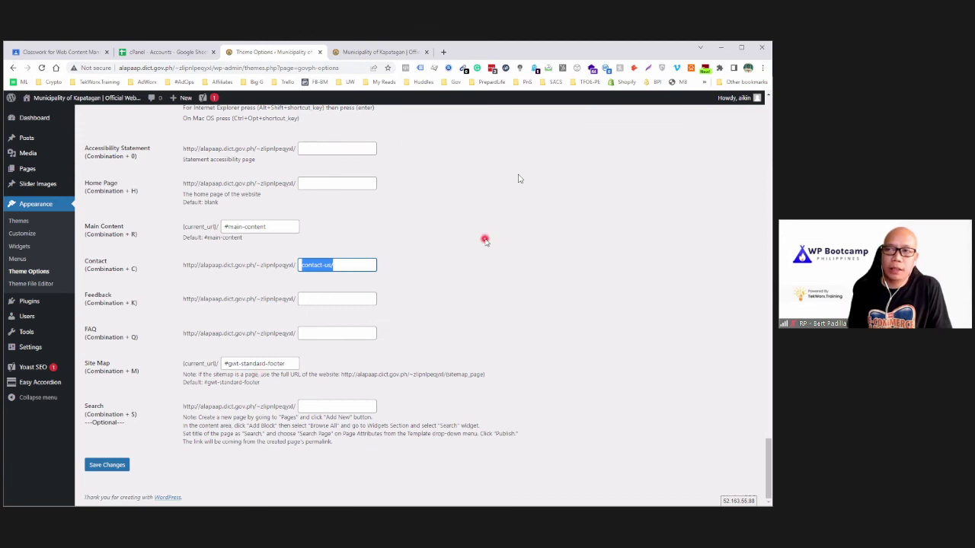
# Step: Point out the Site Map value #gwt-standard-footer, then open the Kapatagan home page's accessibility options
pyautogui.moveTo(285, 363); pyautogui.dragTo(202, 363)
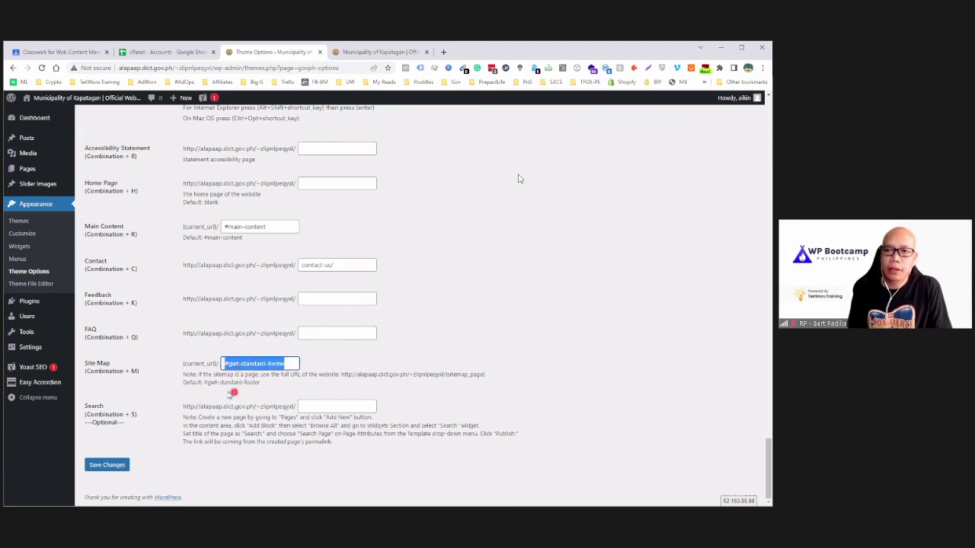
pyautogui.click(496, 322)
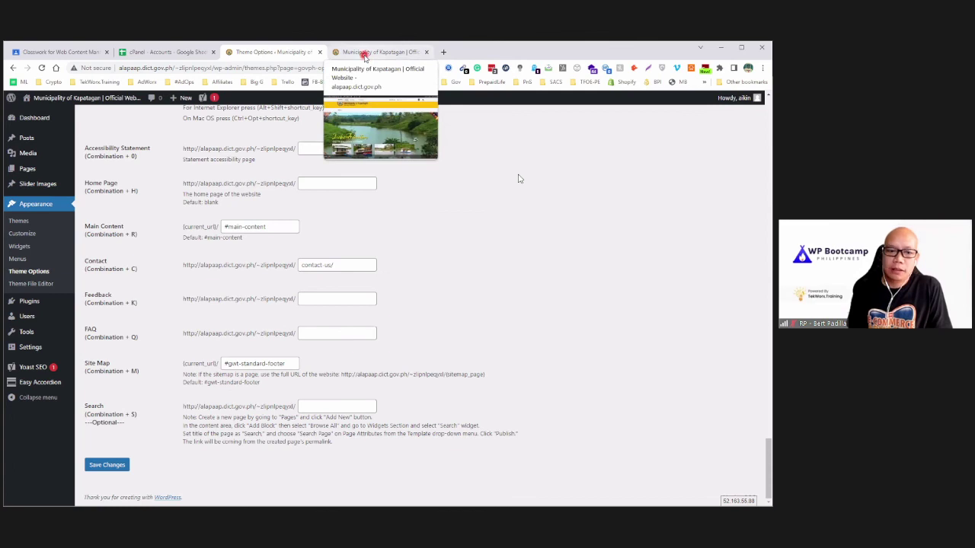
pyautogui.click(364, 53)
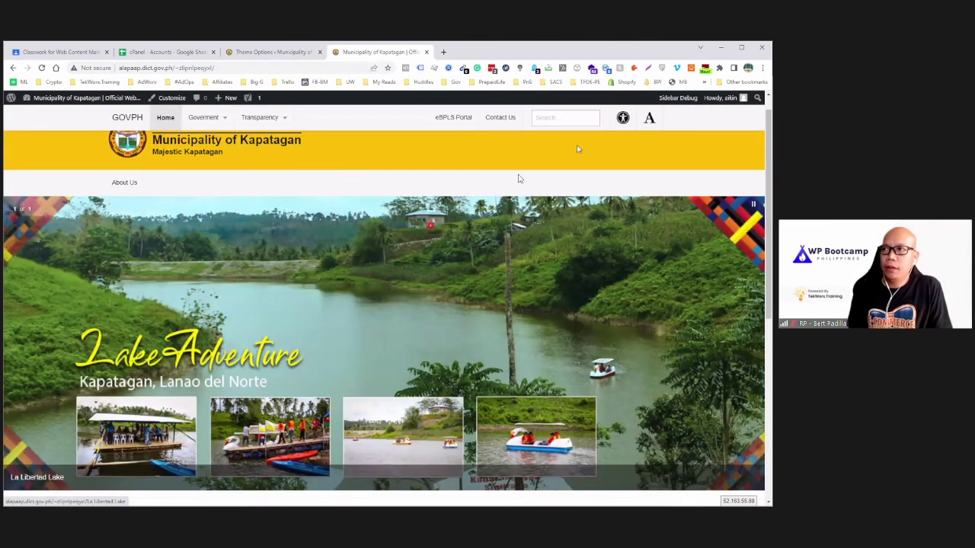
pyautogui.click(622, 120)
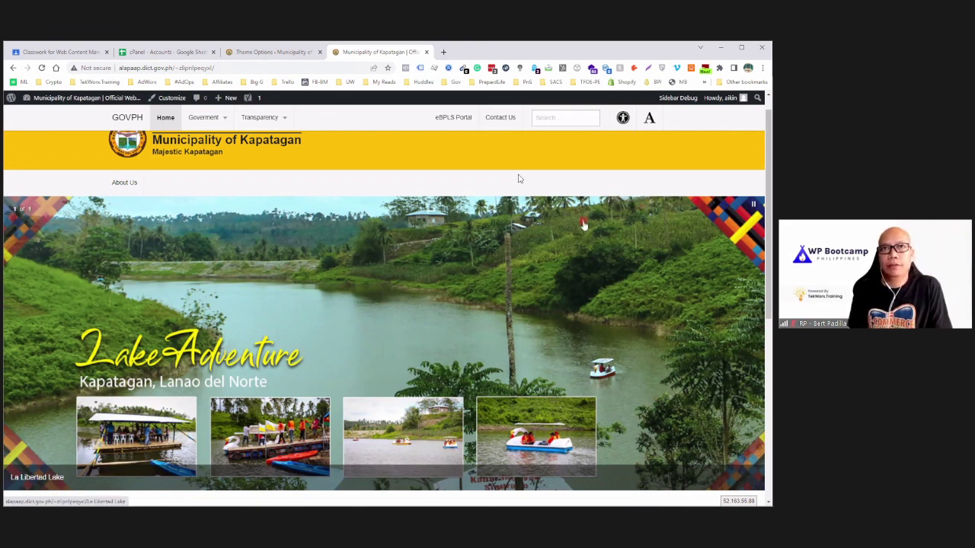
pyautogui.moveTo(622, 119)
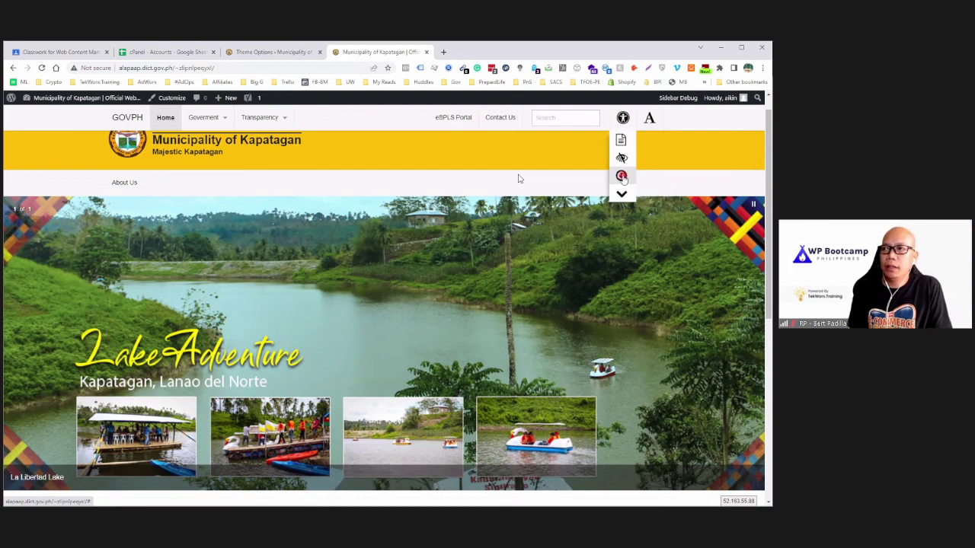
# Step: Test the Main Content jump and its Alt+Shift+R shortcut on the Kapatagan homepage
pyautogui.click(621, 177)
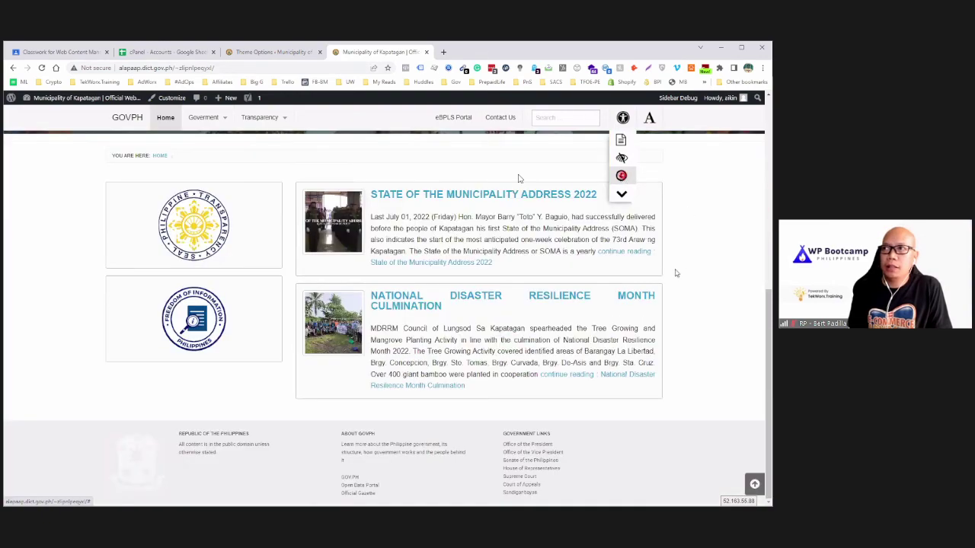
pyautogui.scroll(9, 670, 288)
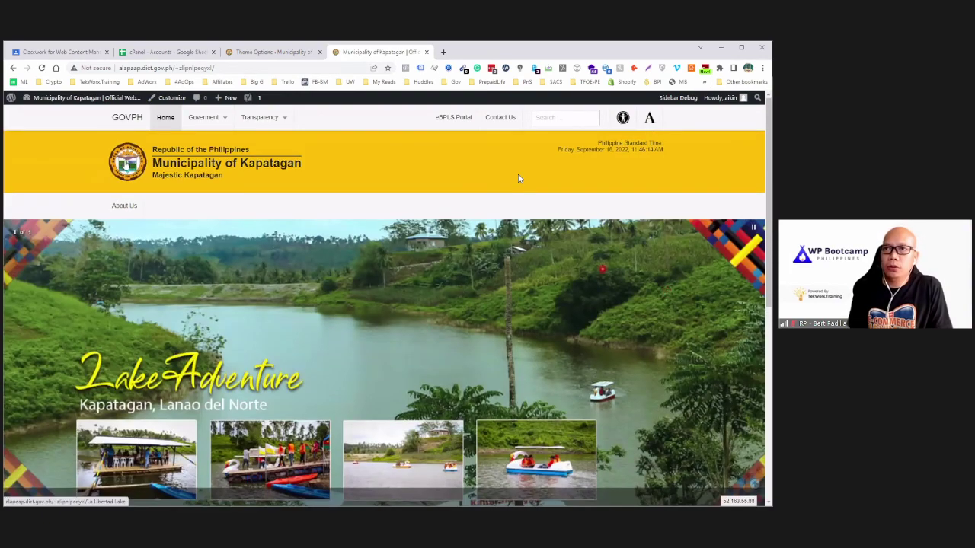
pyautogui.click(126, 164)
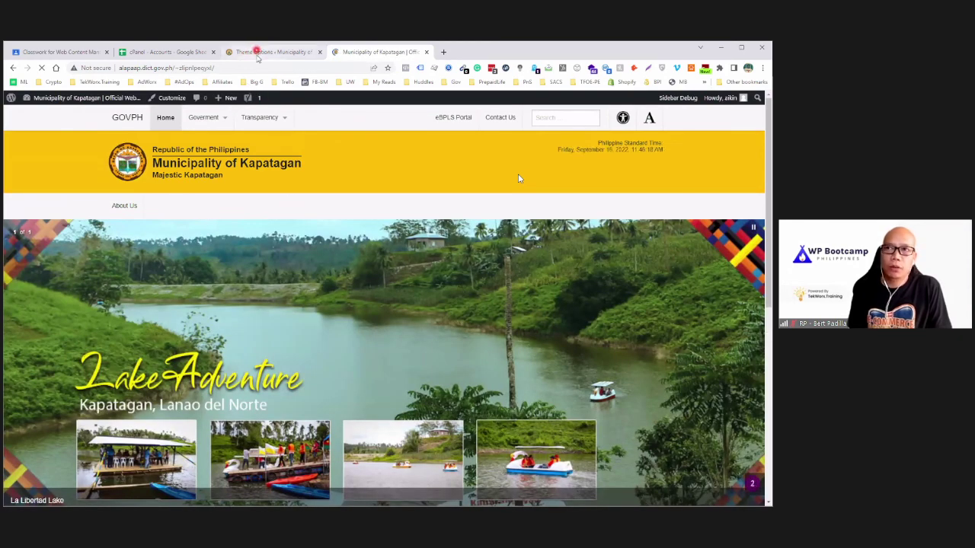
pyautogui.click(255, 53)
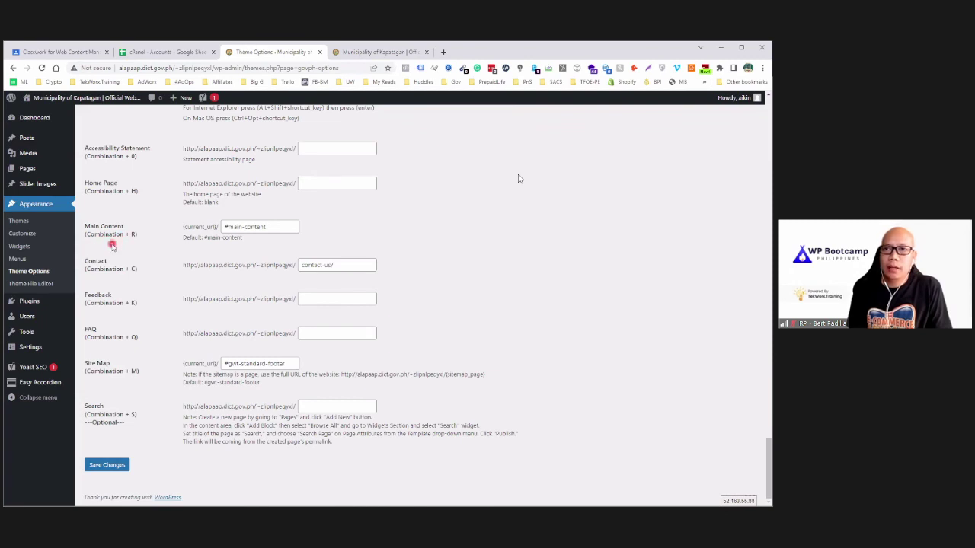
pyautogui.click(362, 54)
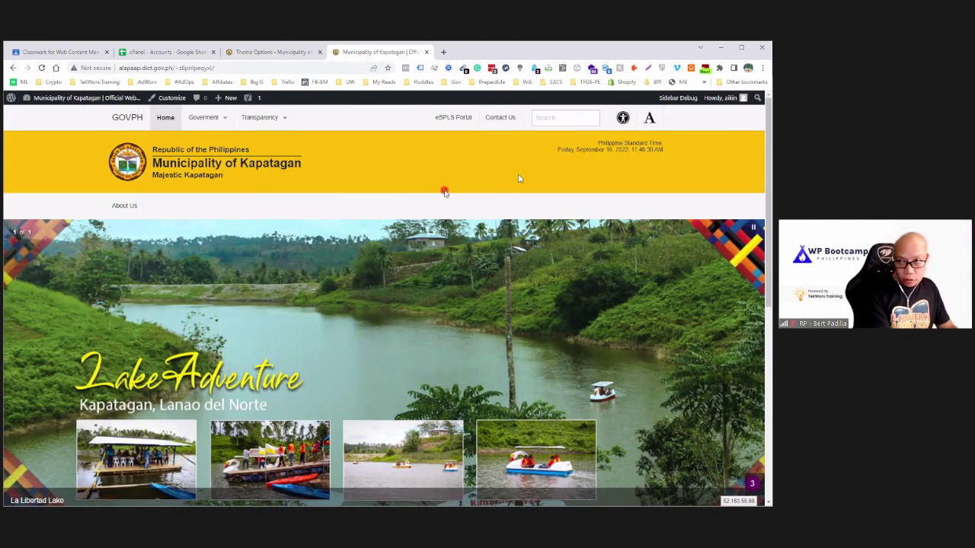
pyautogui.hotkey('alt', 'r')
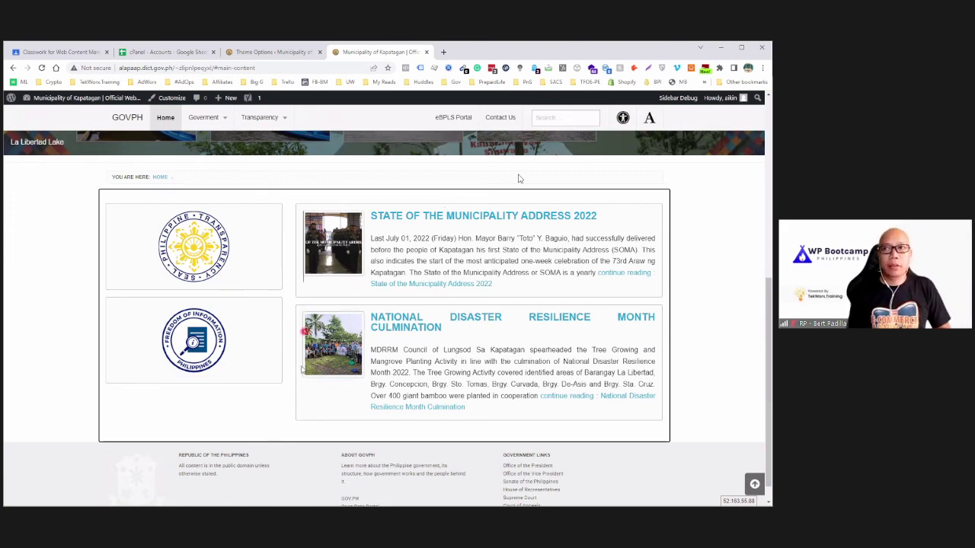
pyautogui.scroll(5, 517, 178)
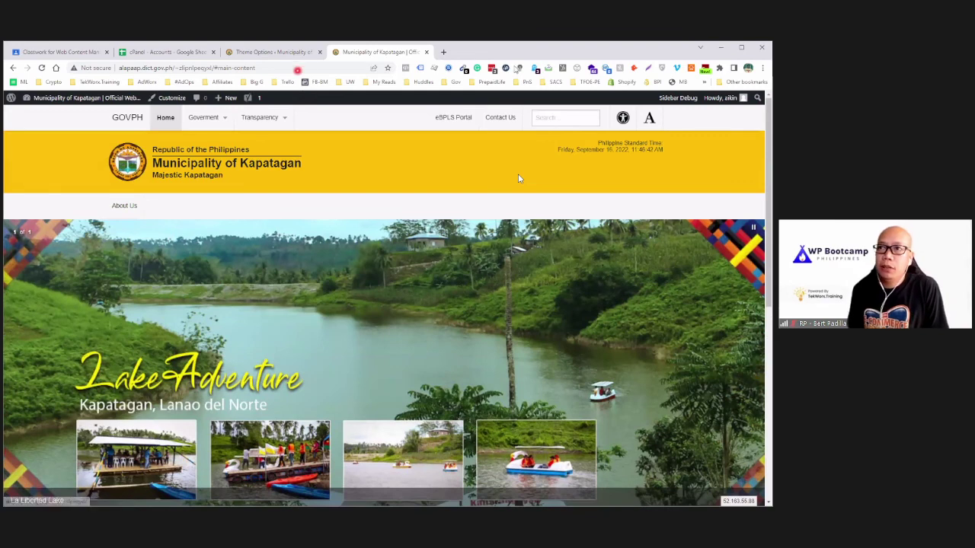
# Step: Open the accessibility statement dialog and highlight its eight shortcut key lines
pyautogui.moveTo(627, 124)
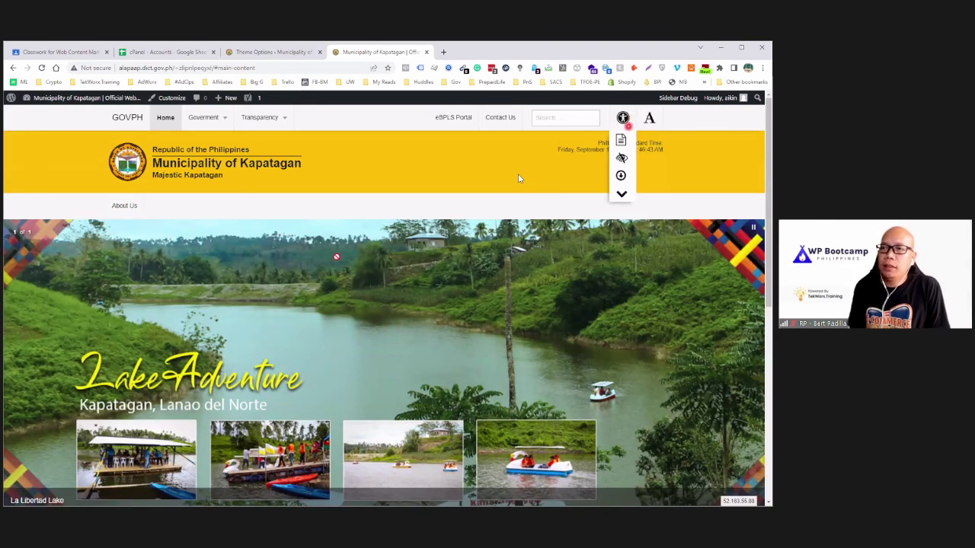
pyautogui.click(621, 140)
pyautogui.scroll(-2, 223, 279)
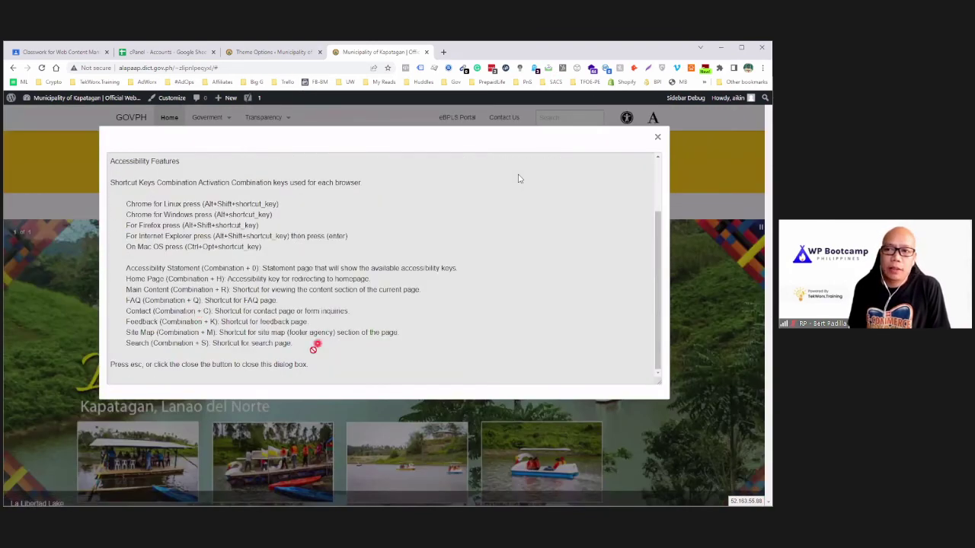
pyautogui.moveTo(252, 334); pyautogui.dragTo(113, 269)
pyautogui.moveTo(305, 347); pyautogui.dragTo(119, 268)
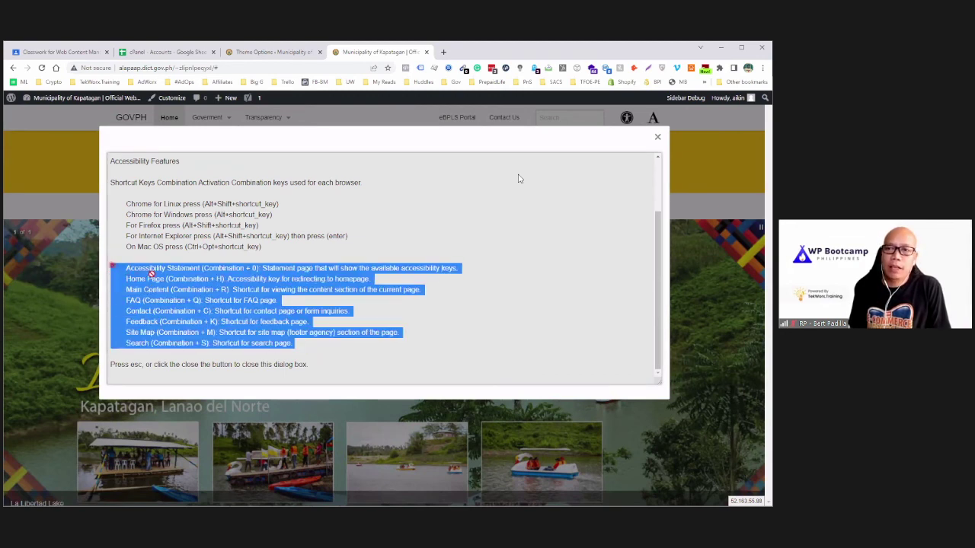
pyautogui.moveTo(305, 346); pyautogui.dragTo(112, 269)
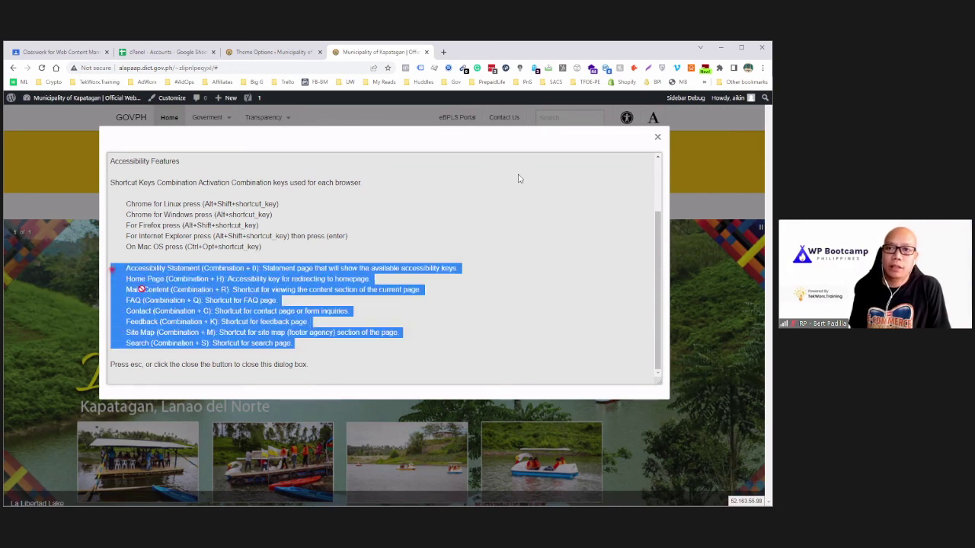
pyautogui.click(300, 345)
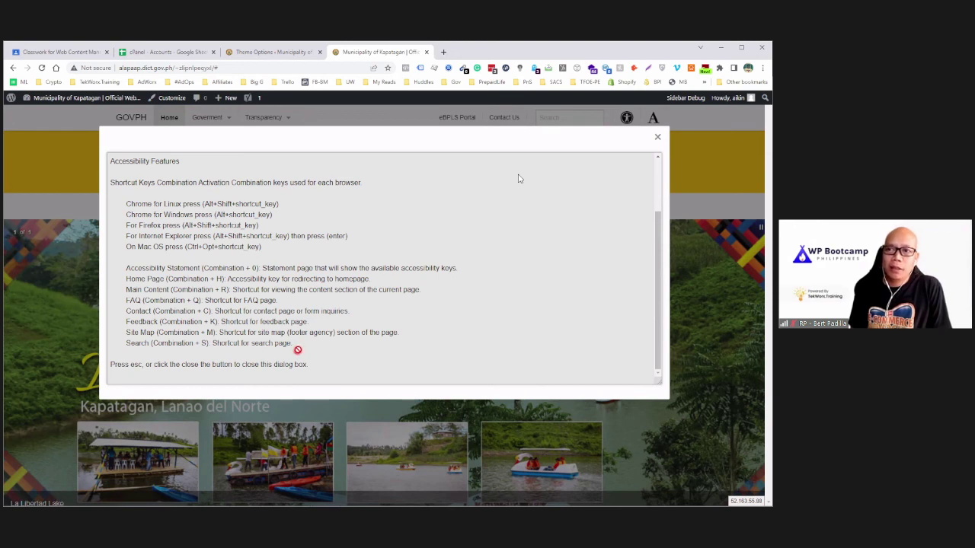
pyautogui.moveTo(300, 345); pyautogui.dragTo(131, 279)
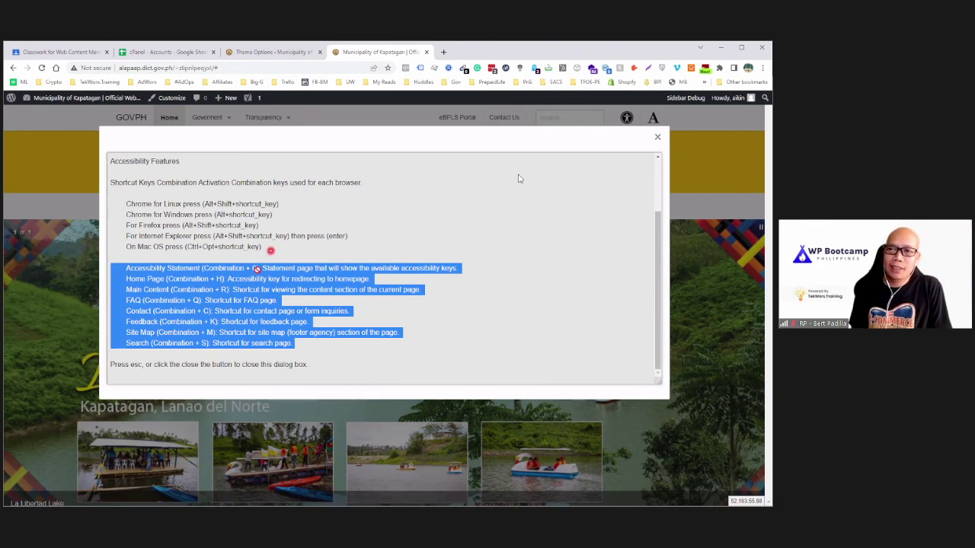
pyautogui.scroll(2, 266, 321)
pyautogui.click(266, 322)
pyautogui.scroll(-2, 262, 321)
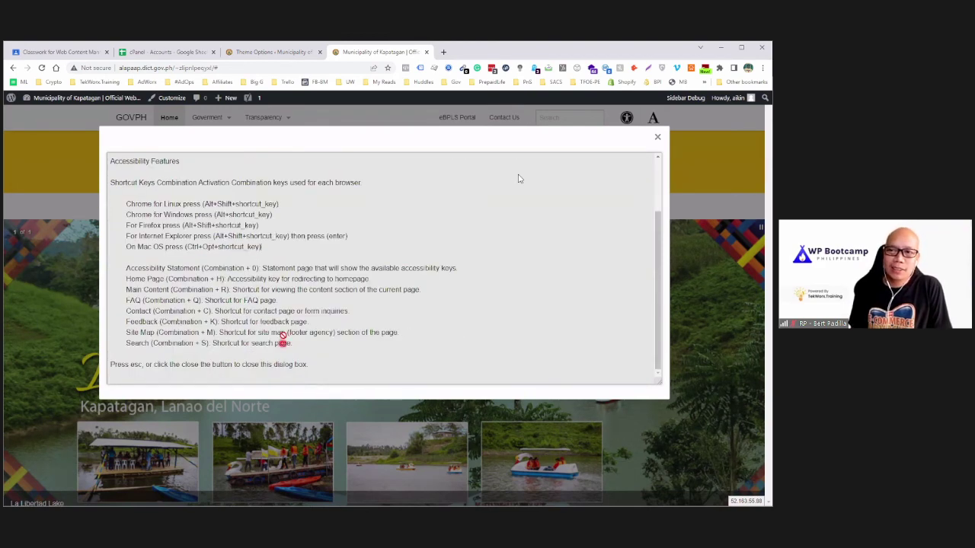
pyautogui.scroll(2, 280, 335)
pyautogui.scroll(-2, 271, 332)
pyautogui.click(204, 261)
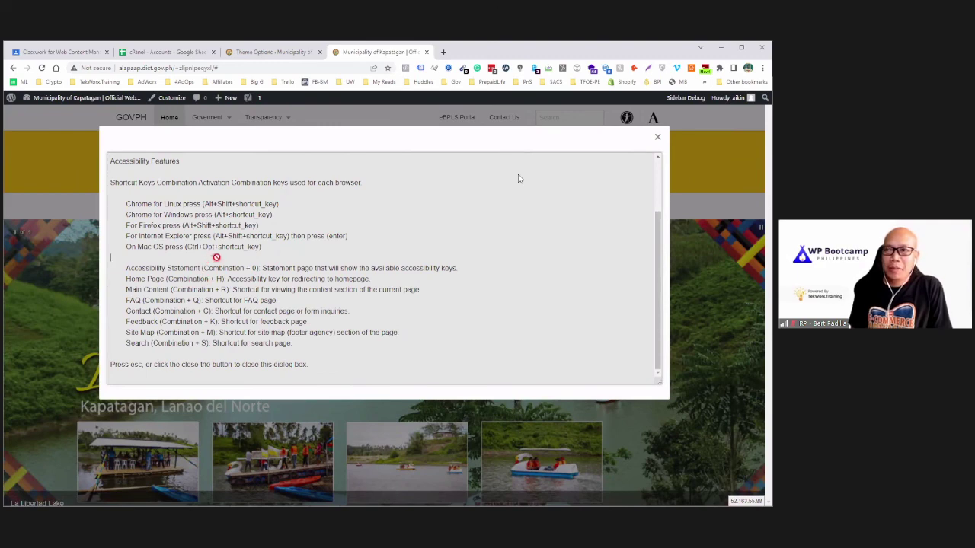
# Step: Compare the shortcut list with Theme Options' accessibility settings, then close the statement dialog
pyautogui.click(265, 53)
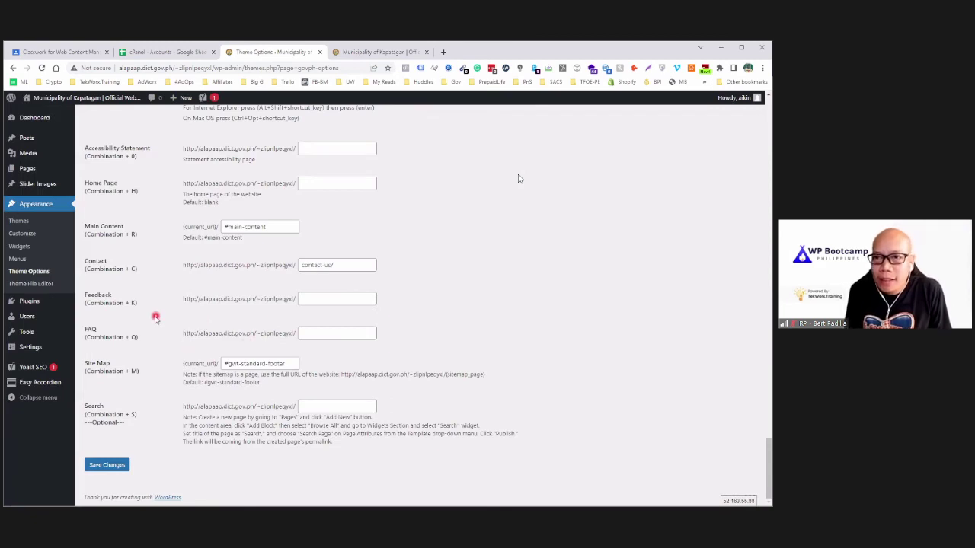
pyautogui.scroll(2, 157, 318)
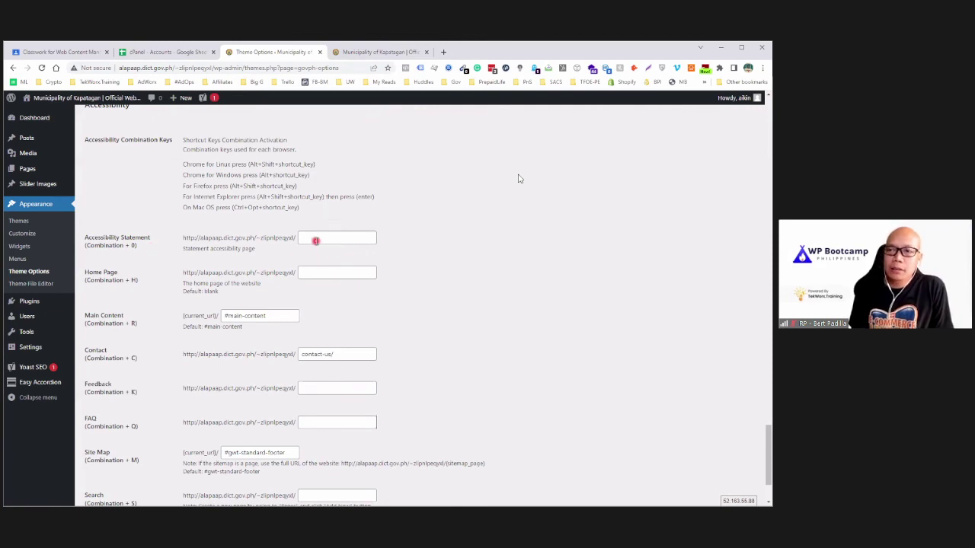
pyautogui.click(373, 57)
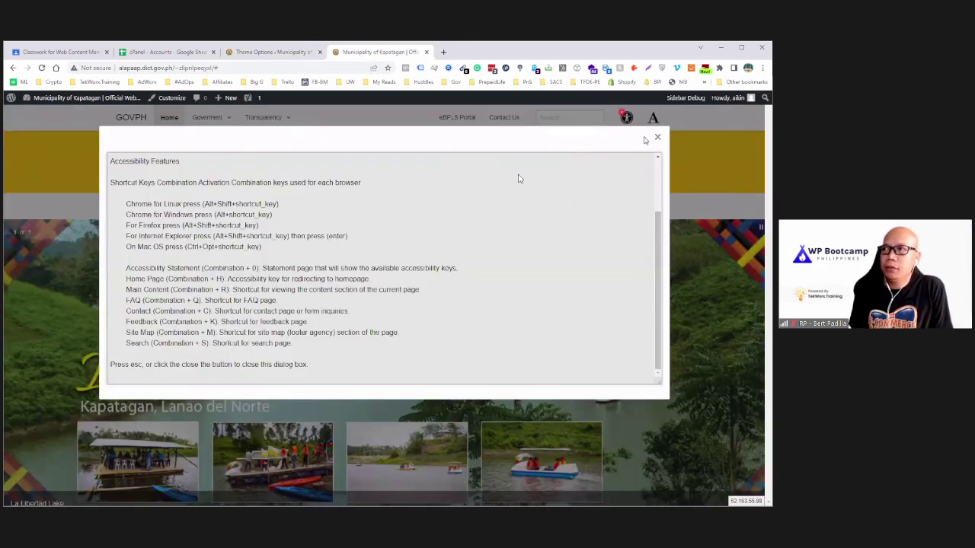
pyautogui.click(645, 139)
pyautogui.click(271, 54)
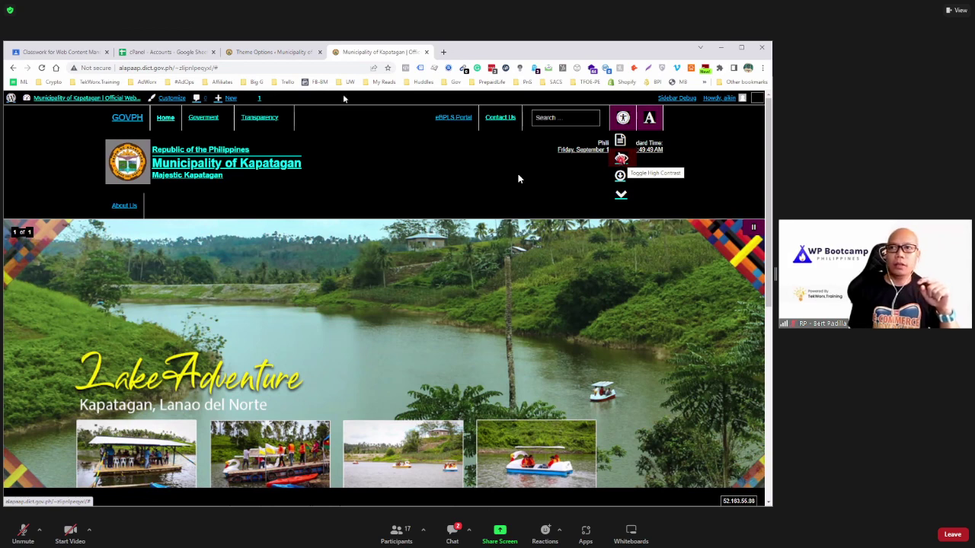
# Step: Scroll through the Theme Options colour pickers, then return to the Kapatagan homepage
pyautogui.hotkey('ctrl', 'shift', 'Tab')
pyautogui.scroll(10, 518, 179)
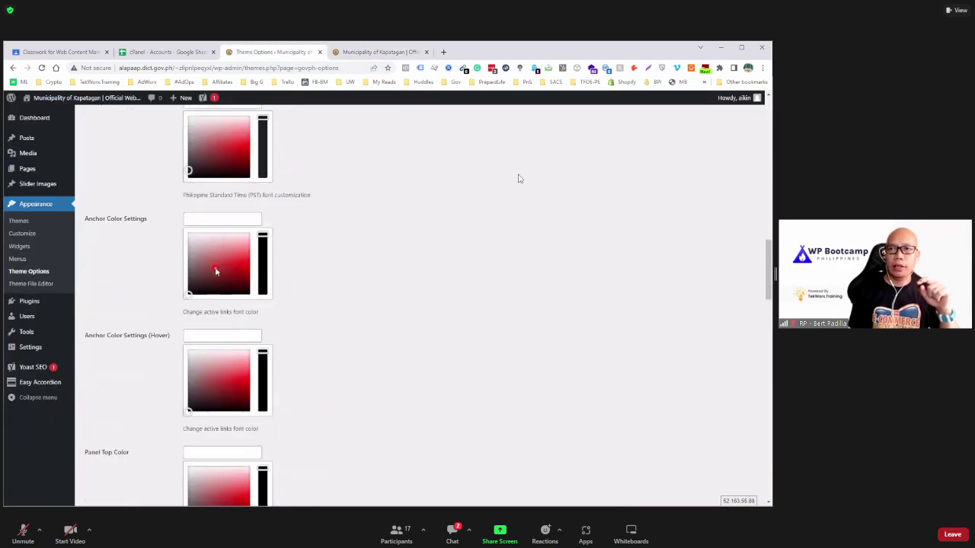
pyautogui.scroll(3, 517, 179)
pyautogui.scroll(-2, 518, 179)
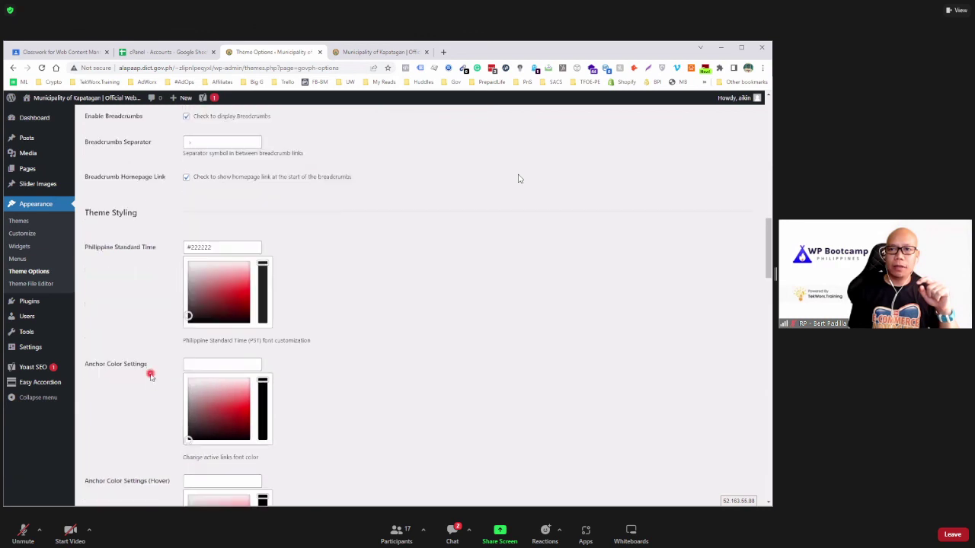
pyautogui.scroll(-5, 518, 179)
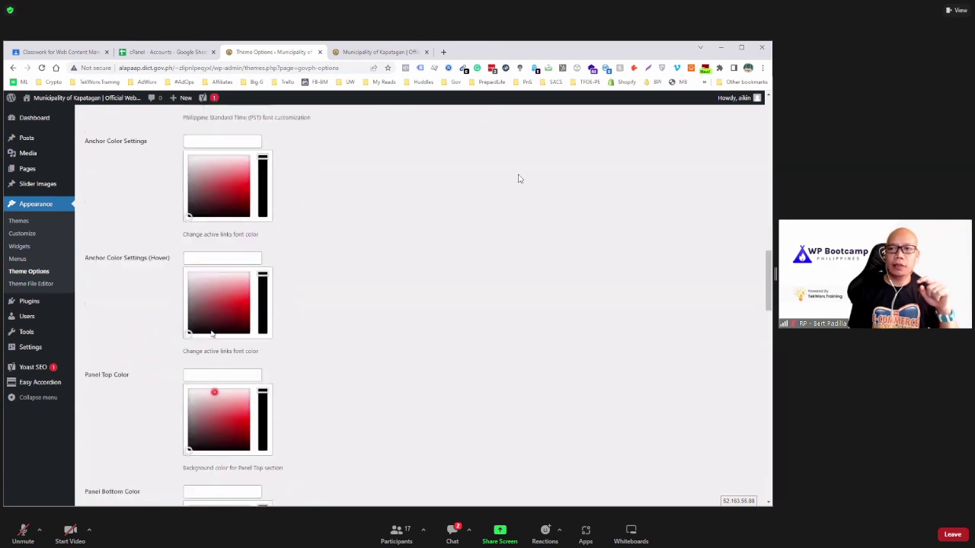
pyautogui.scroll(-3, 518, 178)
pyautogui.scroll(15, 517, 179)
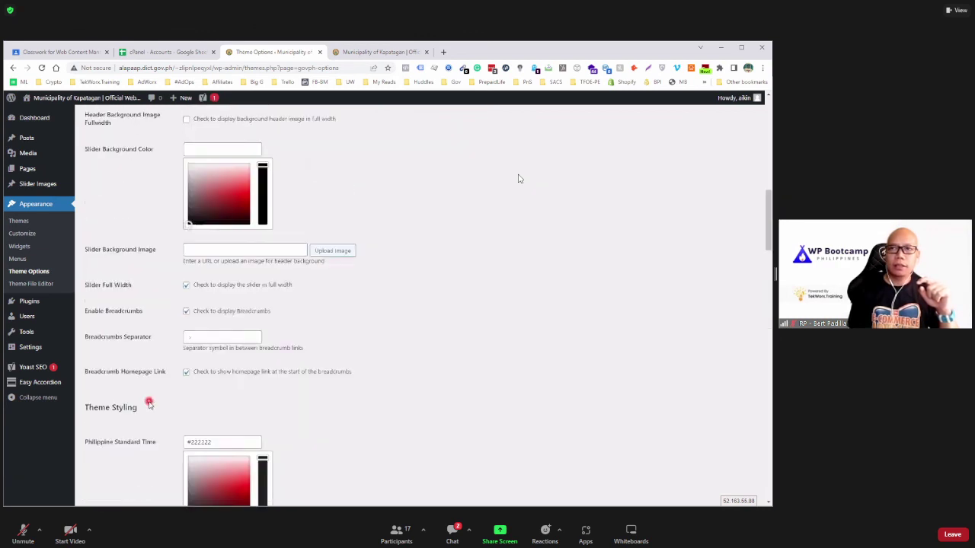
pyautogui.scroll(5, 518, 179)
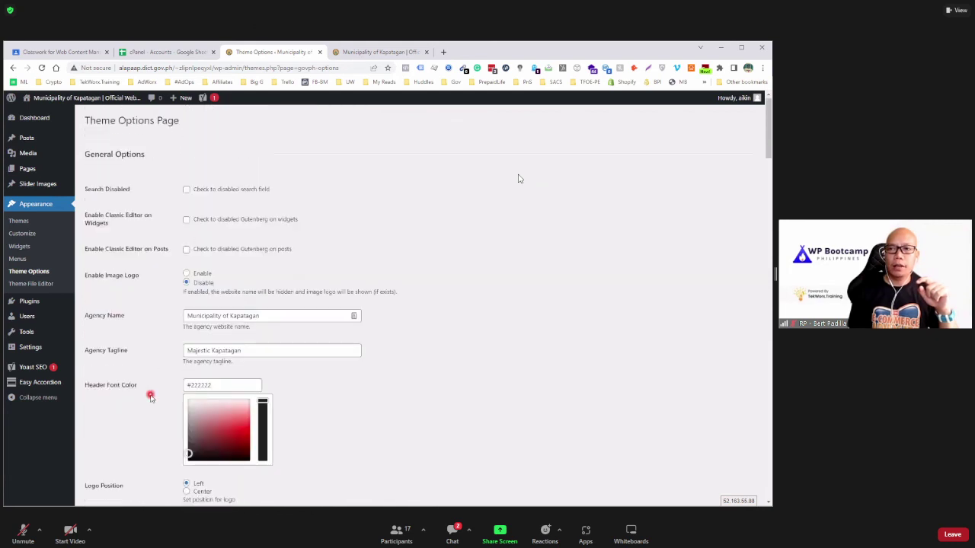
pyautogui.scroll(-3, 151, 397)
pyautogui.moveTo(189, 319)
pyautogui.mouseDown()
pyautogui.moveTo(204, 304)
pyautogui.moveTo(197, 318)
pyautogui.moveTo(191, 310)
pyautogui.moveTo(202, 304)
pyautogui.moveTo(166, 322)
pyautogui.moveTo(189, 322)
pyautogui.mouseUp()
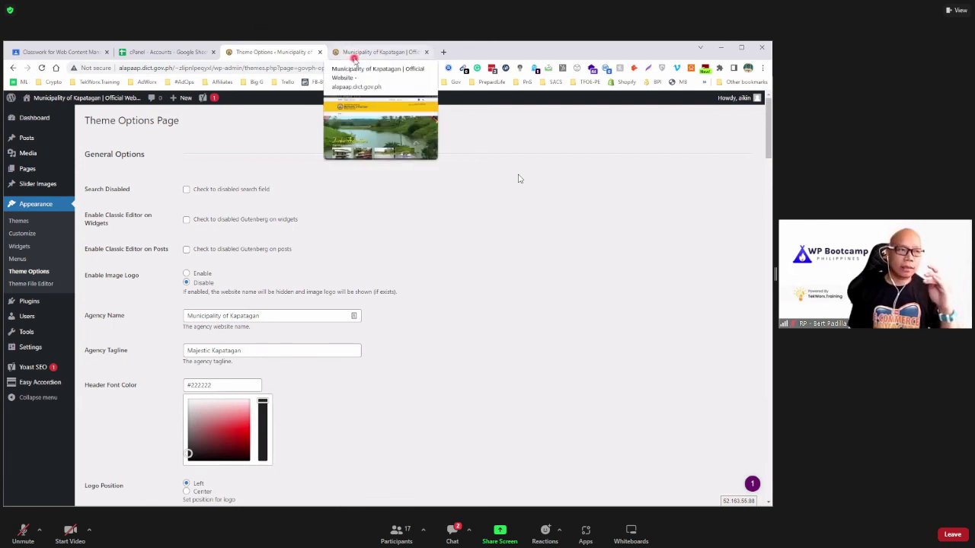
pyautogui.click(353, 58)
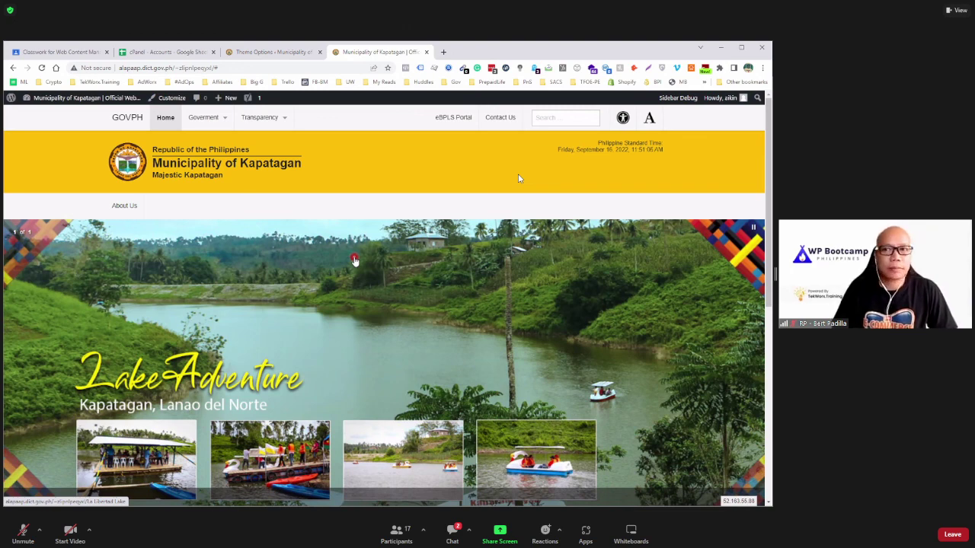
pyautogui.click(296, 51)
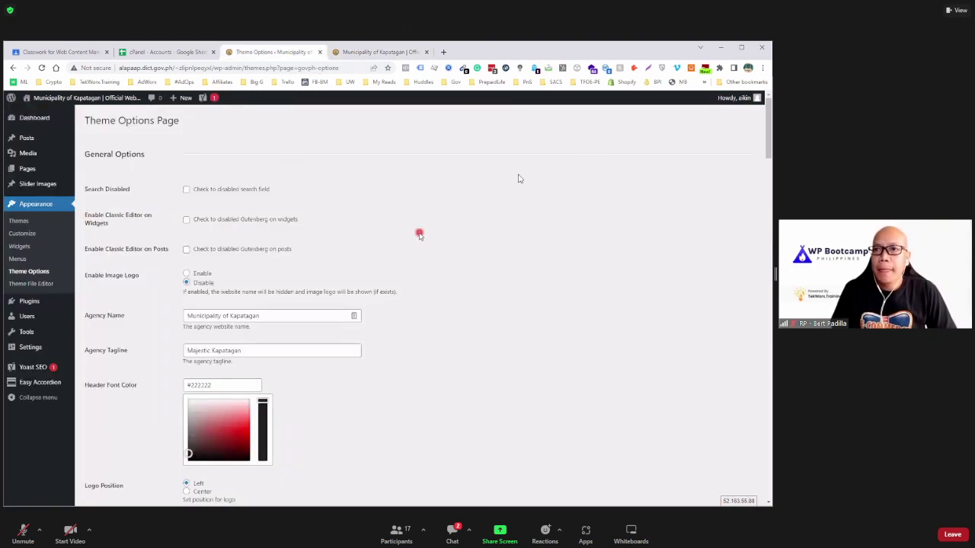
pyautogui.scroll(-6, 419, 232)
pyautogui.scroll(-5, 423, 251)
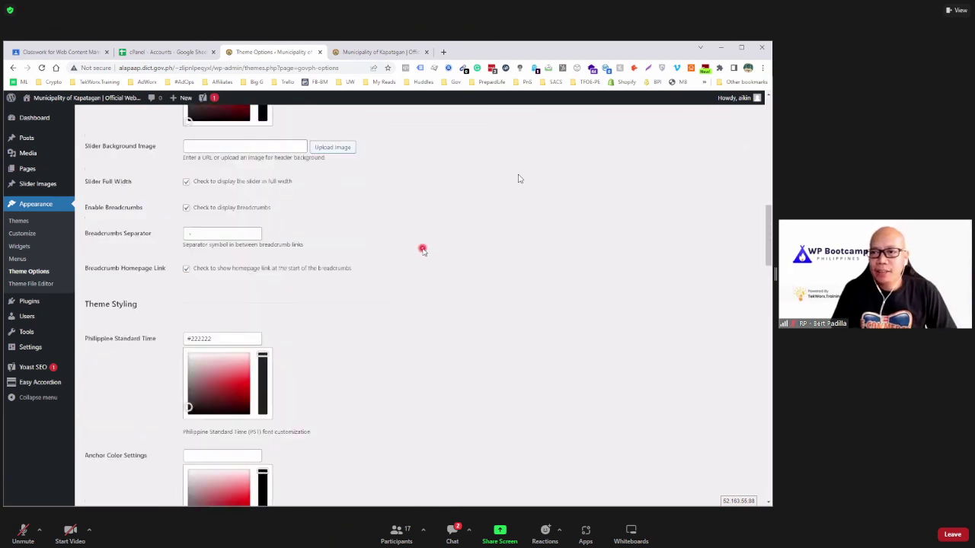
pyautogui.scroll(-2, 415, 277)
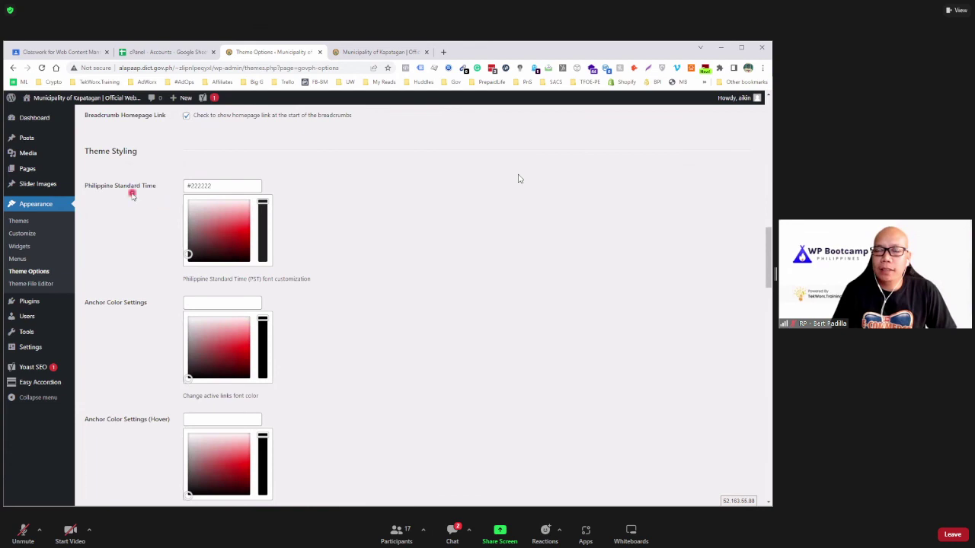
pyautogui.scroll(-2, 130, 191)
pyautogui.scroll(4, 119, 195)
pyautogui.scroll(10, 120, 198)
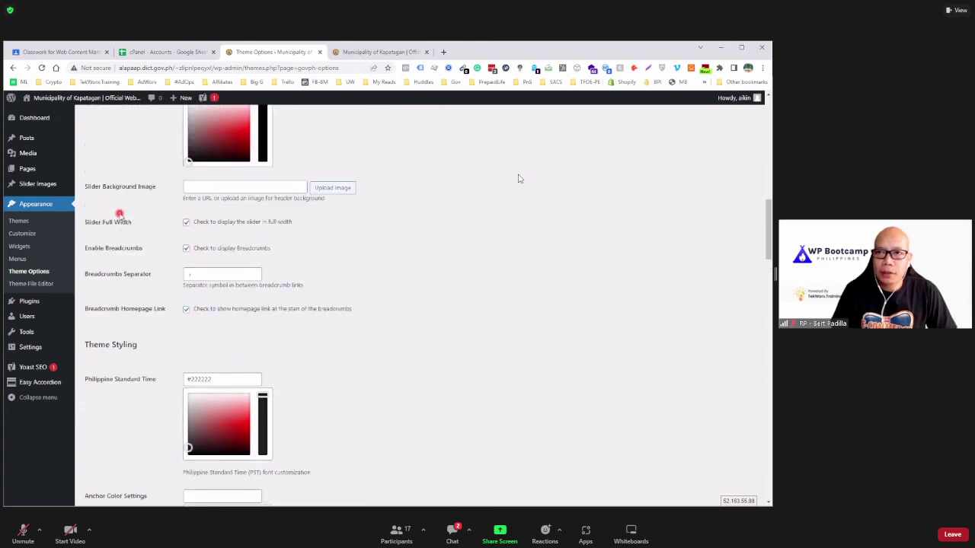
pyautogui.scroll(5, 152, 236)
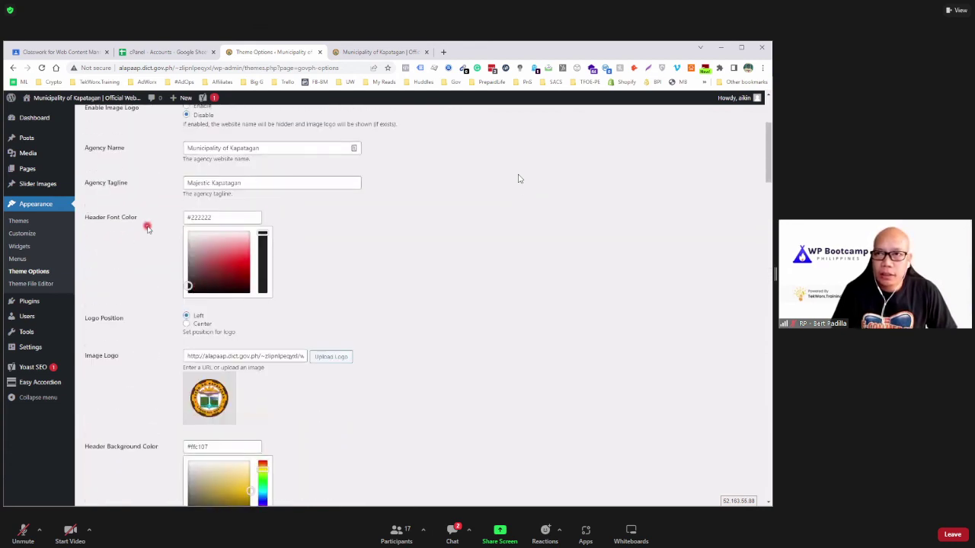
pyautogui.scroll(-3, 140, 303)
pyautogui.scroll(-4, 141, 303)
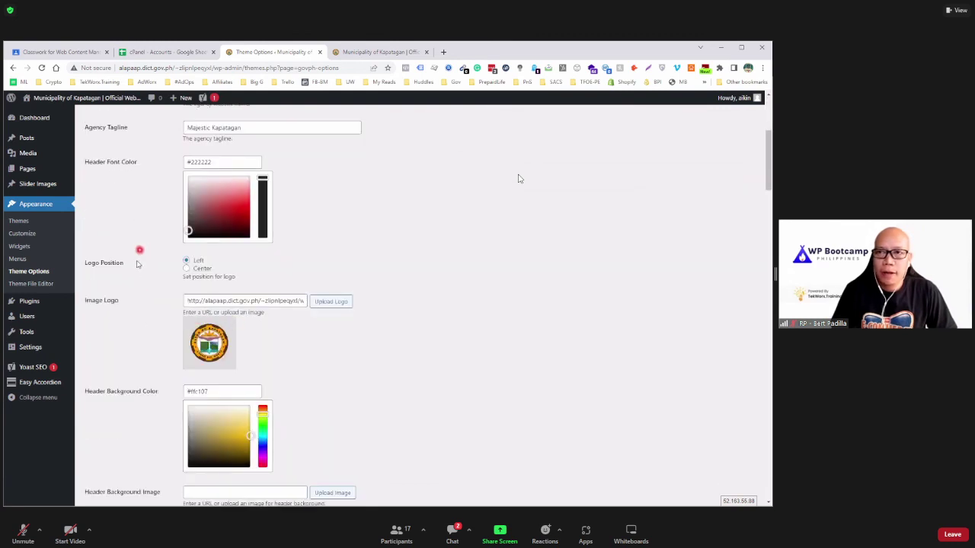
pyautogui.scroll(-4, 134, 266)
pyautogui.click(369, 55)
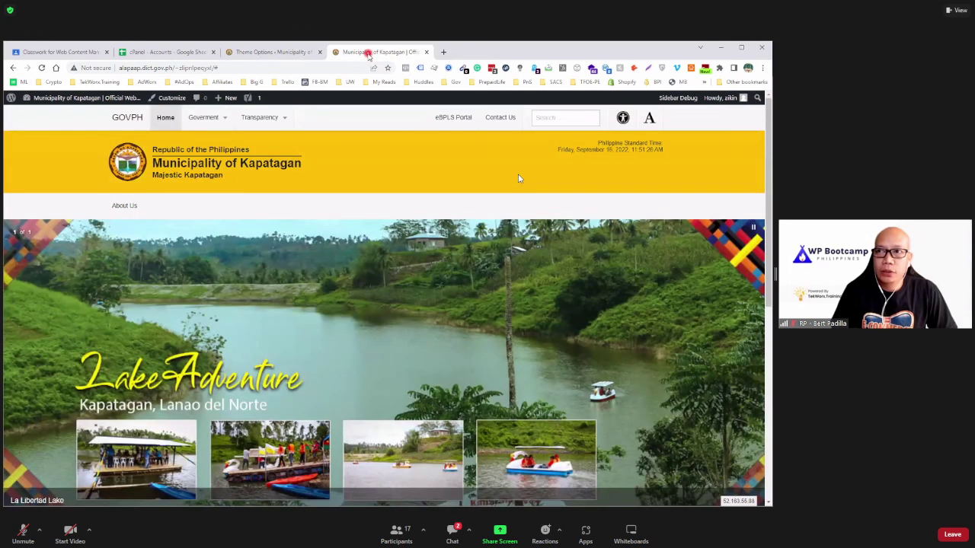
pyautogui.click(287, 52)
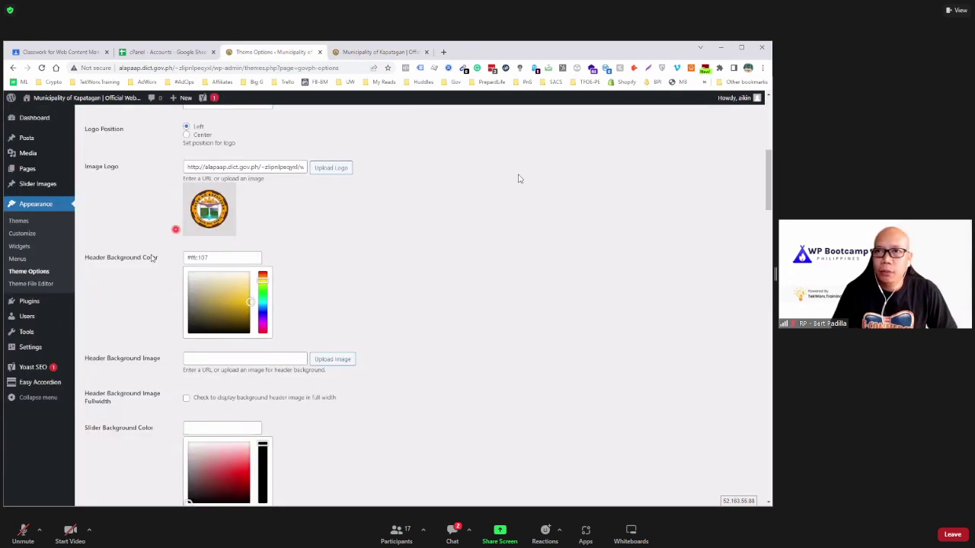
pyautogui.scroll(5, 131, 289)
pyautogui.scroll(3, 130, 290)
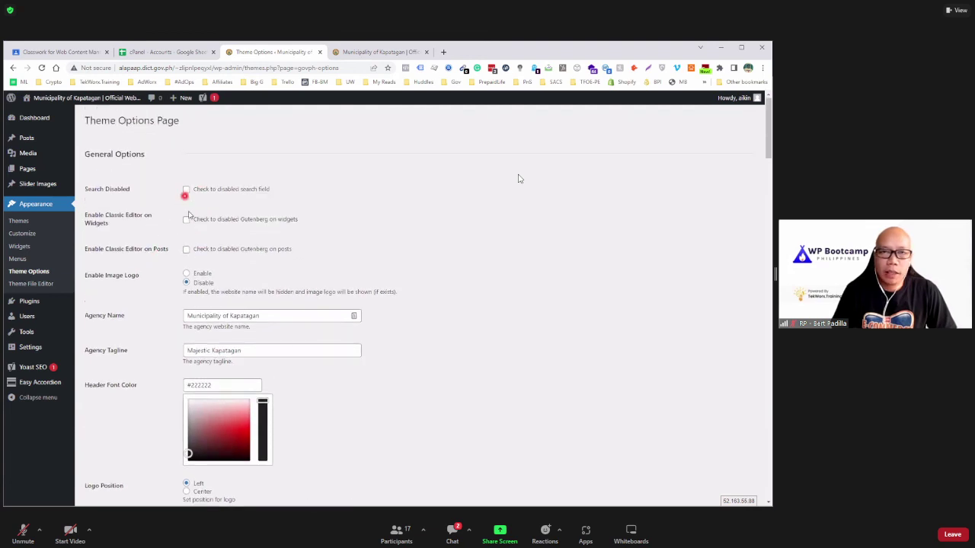
pyautogui.scroll(-3, 168, 335)
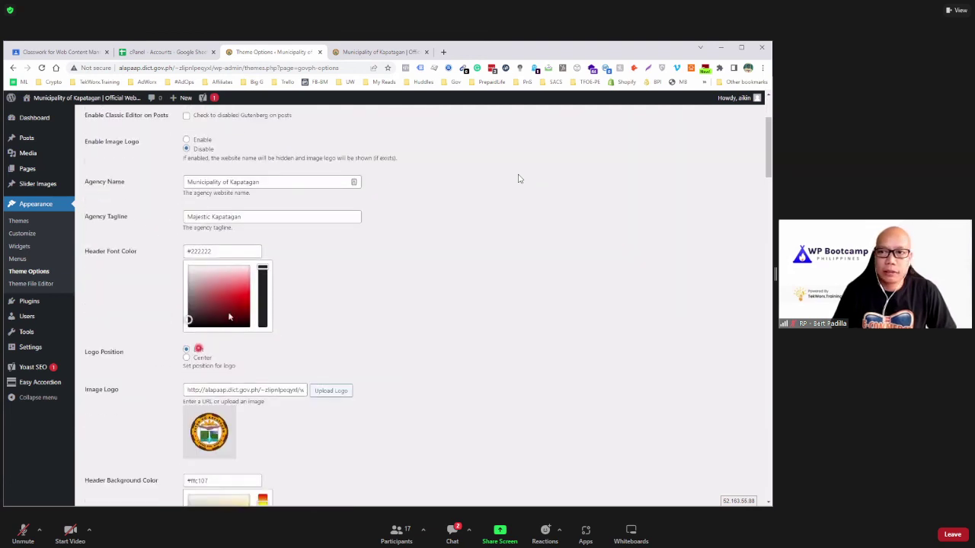
pyautogui.scroll(-6, 153, 335)
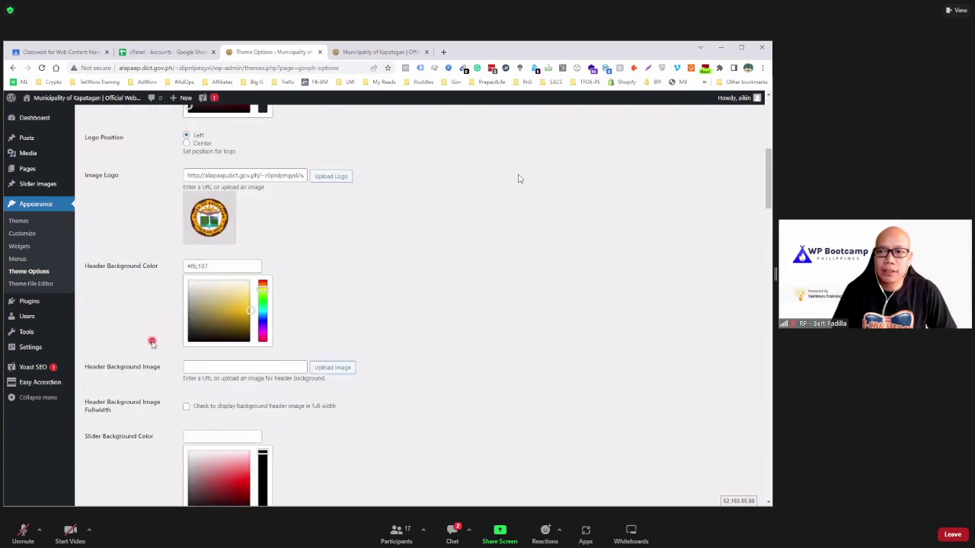
pyautogui.scroll(-7, 156, 348)
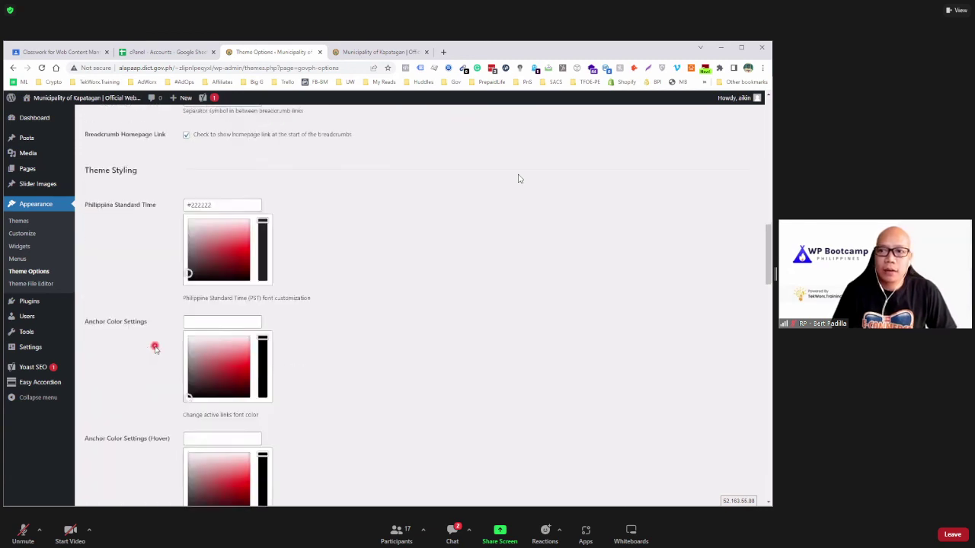
pyautogui.scroll(-1, 155, 349)
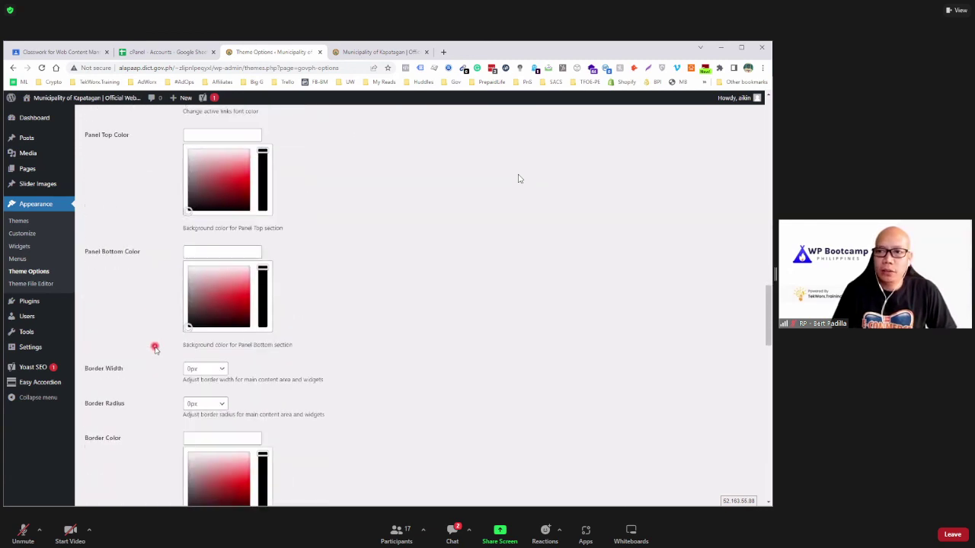
pyautogui.scroll(-1, 154, 351)
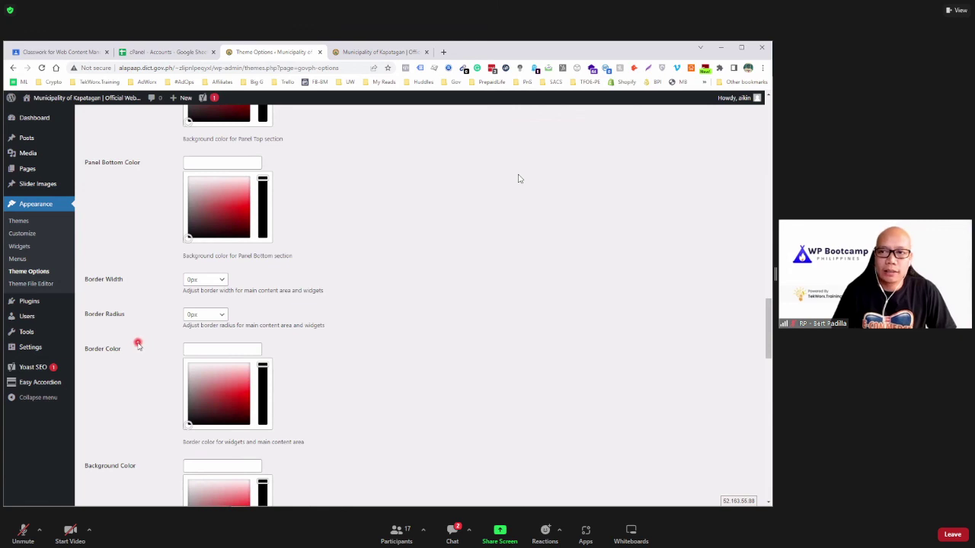
pyautogui.scroll(-3, 138, 344)
pyautogui.scroll(-1, 138, 343)
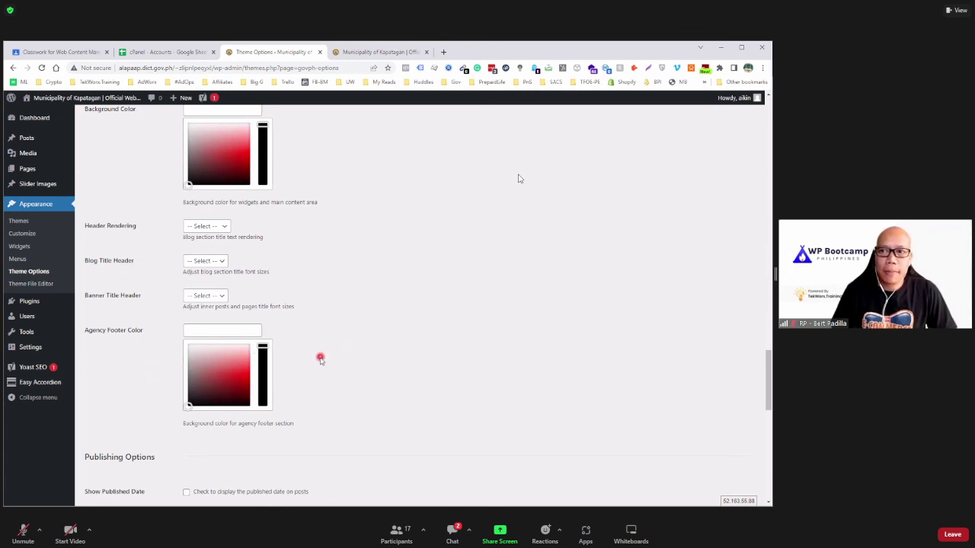
pyautogui.scroll(-3, 321, 359)
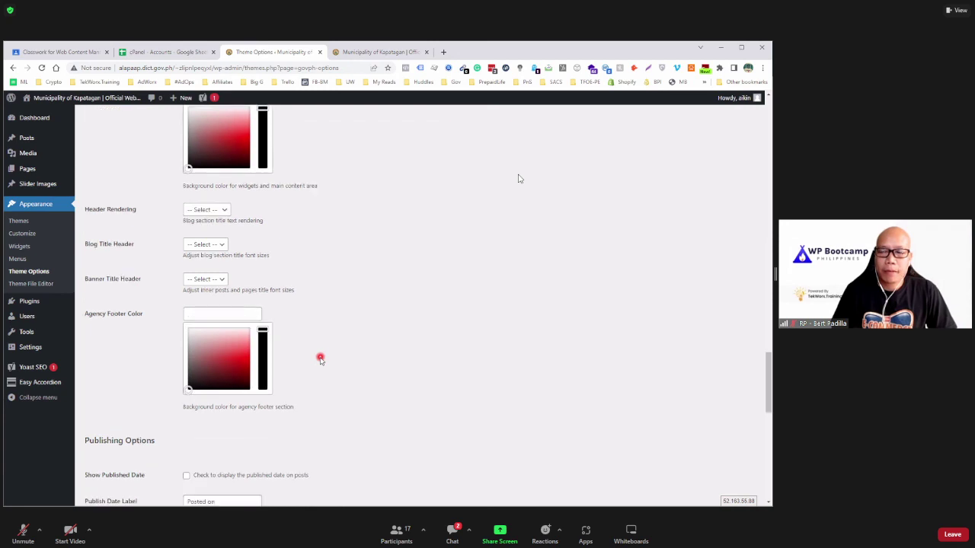
# Step: On the live Municipality of Kapatagan site, toggle high-contrast mode on and off repeatedly
pyautogui.click(374, 53)
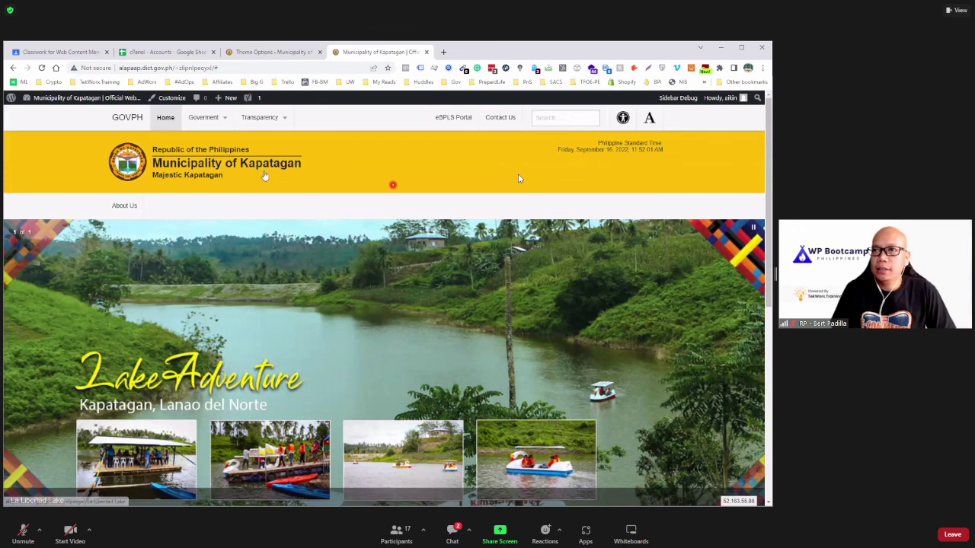
pyautogui.click(623, 117)
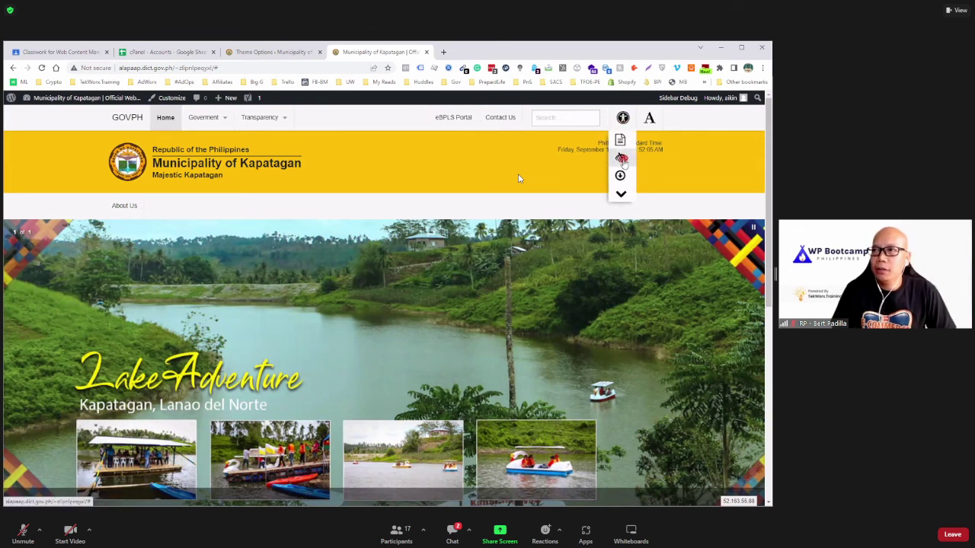
pyautogui.click(621, 159)
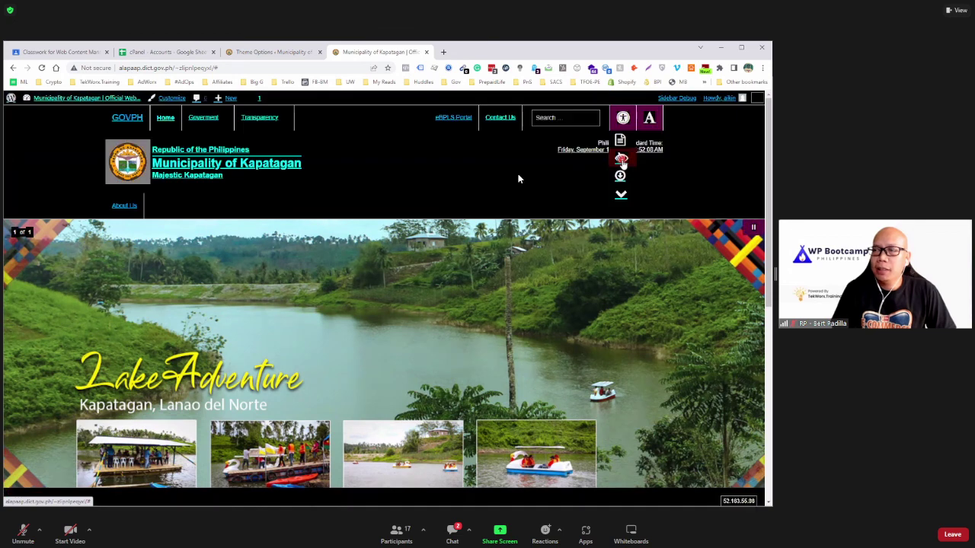
pyautogui.click(621, 160)
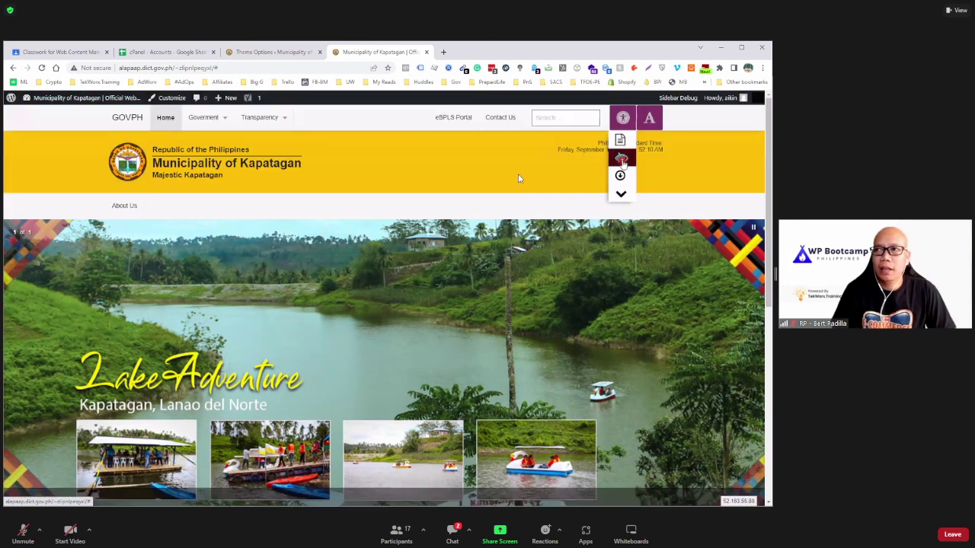
pyautogui.click(622, 160)
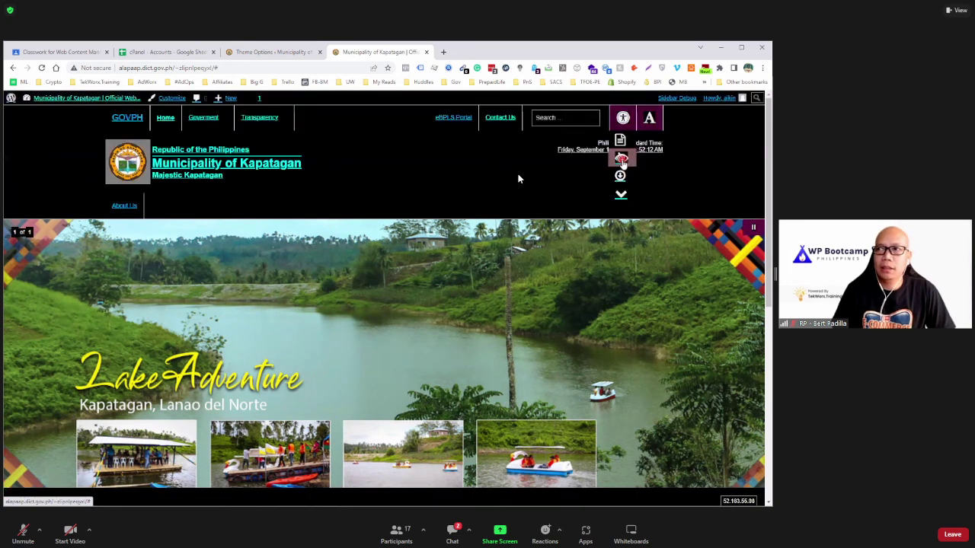
pyautogui.click(622, 160)
pyautogui.click(621, 160)
pyautogui.click(622, 160)
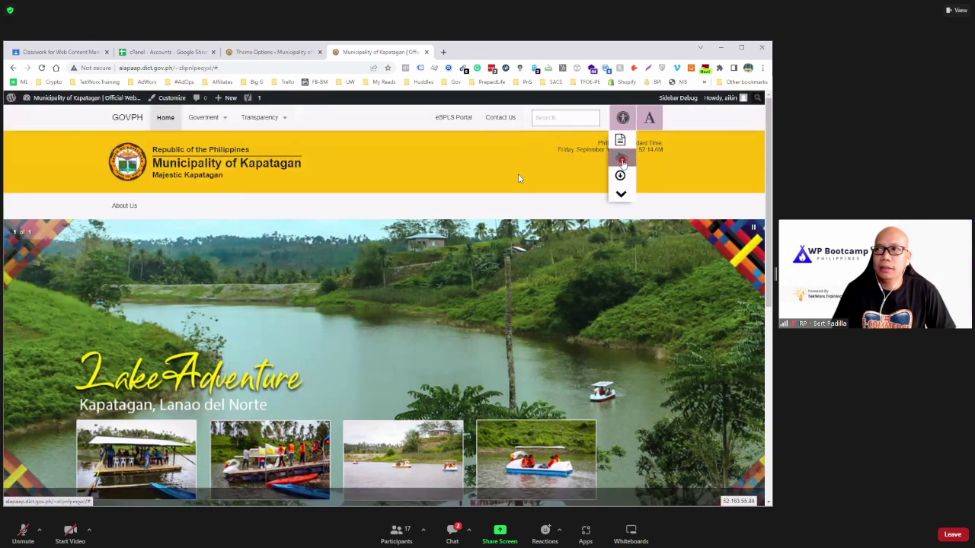
pyautogui.click(621, 160)
pyautogui.click(621, 160)
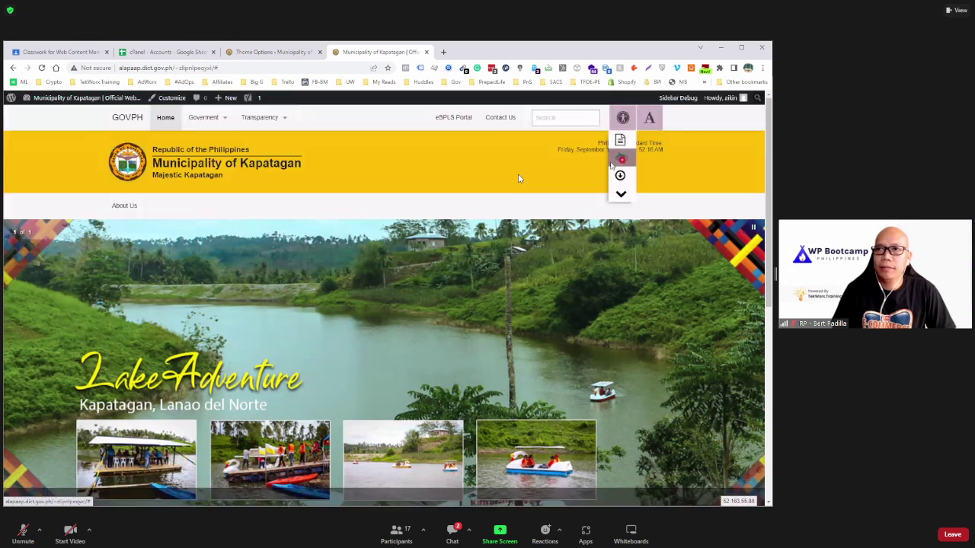
# Step: Try the site's text-size options: smaller, reset to default, then smaller again
pyautogui.click(280, 51)
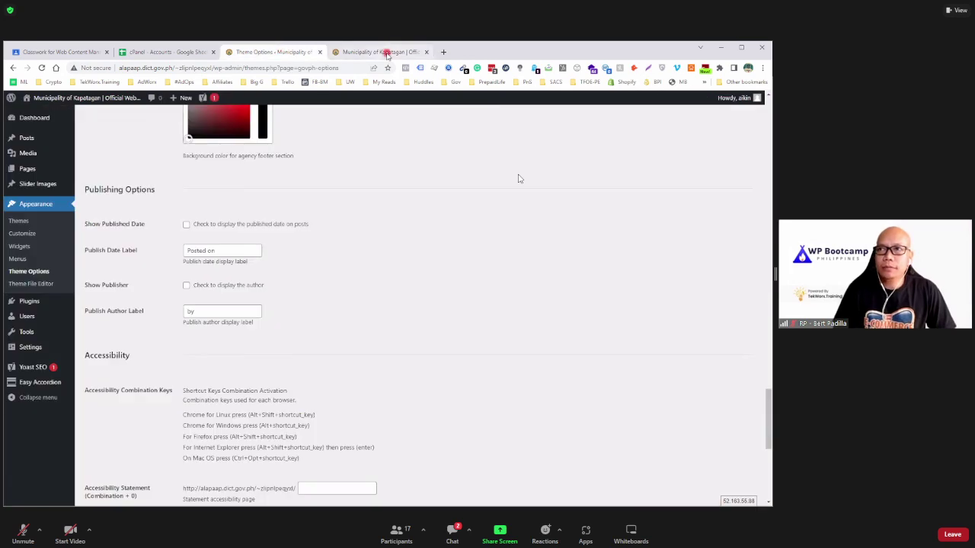
pyautogui.click(379, 51)
pyautogui.click(649, 118)
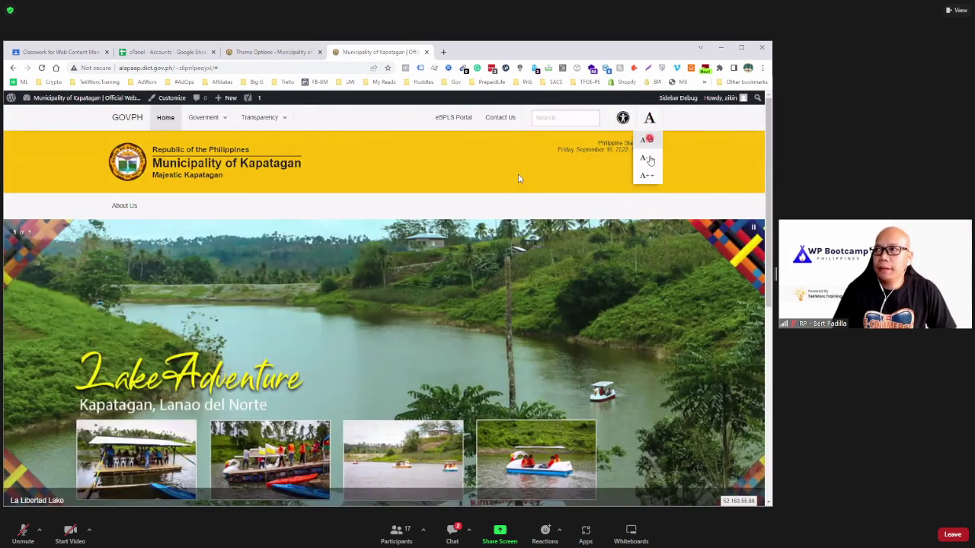
pyautogui.click(650, 157)
pyautogui.moveTo(650, 124)
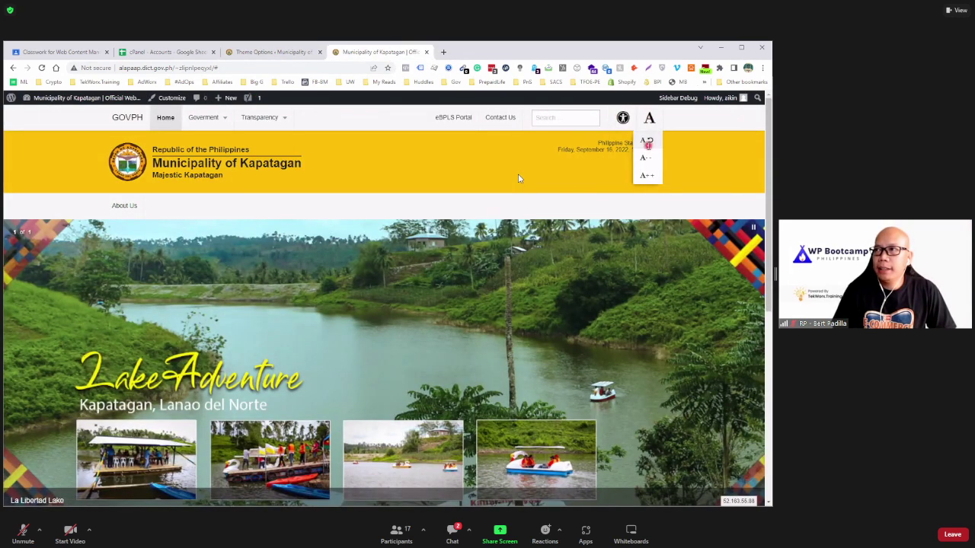
pyautogui.click(649, 144)
pyautogui.click(650, 156)
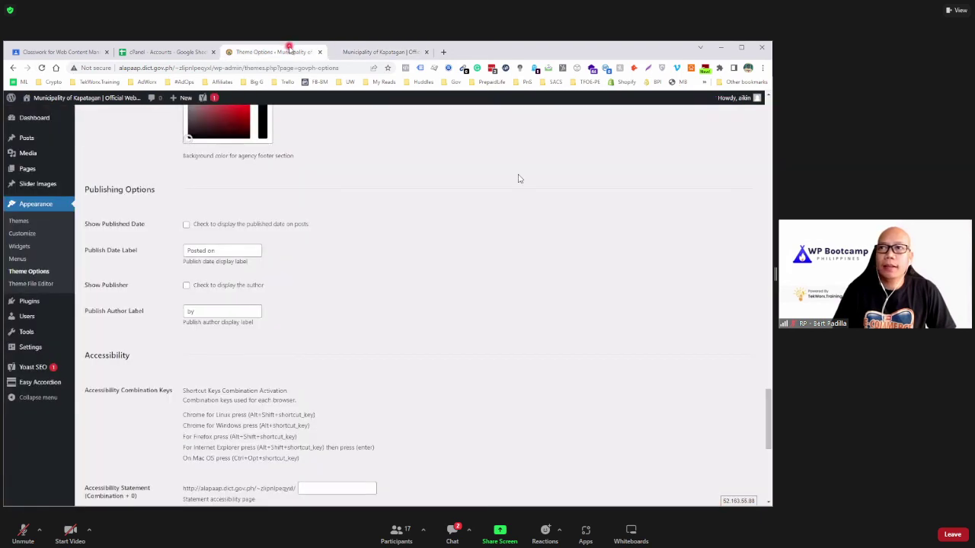
# Step: Go back to the Theme Options admin page and scroll up to General Options
pyautogui.click(287, 50)
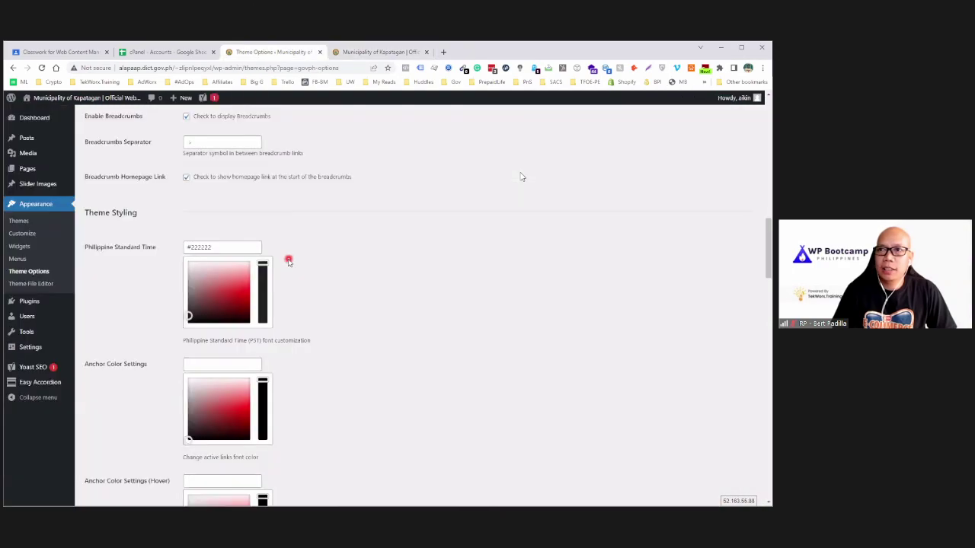
pyautogui.scroll(10, 343, 259)
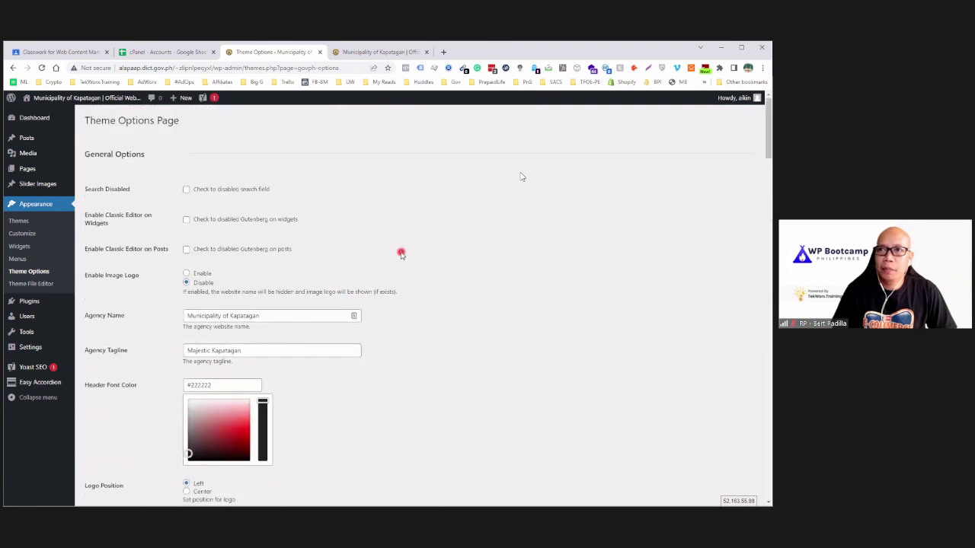
# Step: Scroll the municipality homepage to the top, then return to the Theme Options page
pyautogui.click(383, 53)
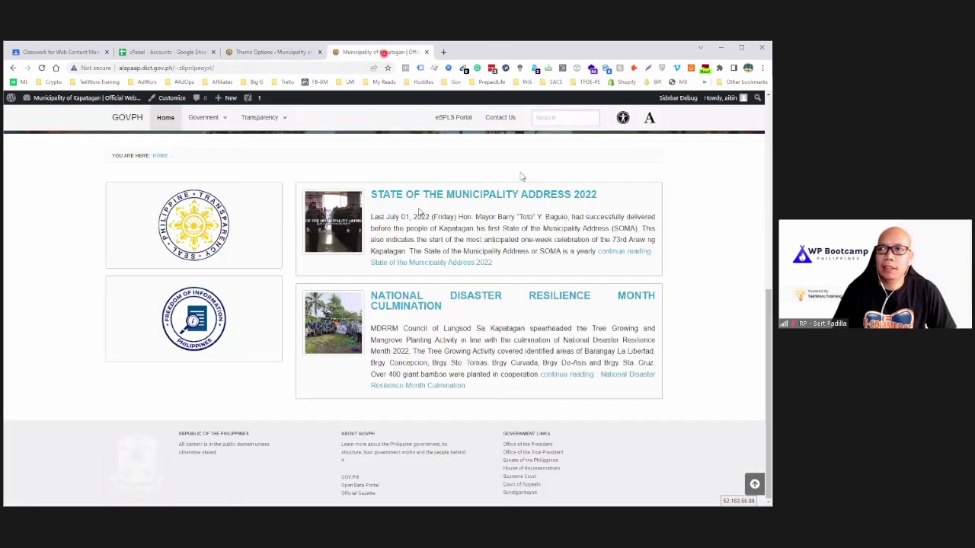
pyautogui.scroll(3, 71, 308)
pyautogui.scroll(3, 70, 311)
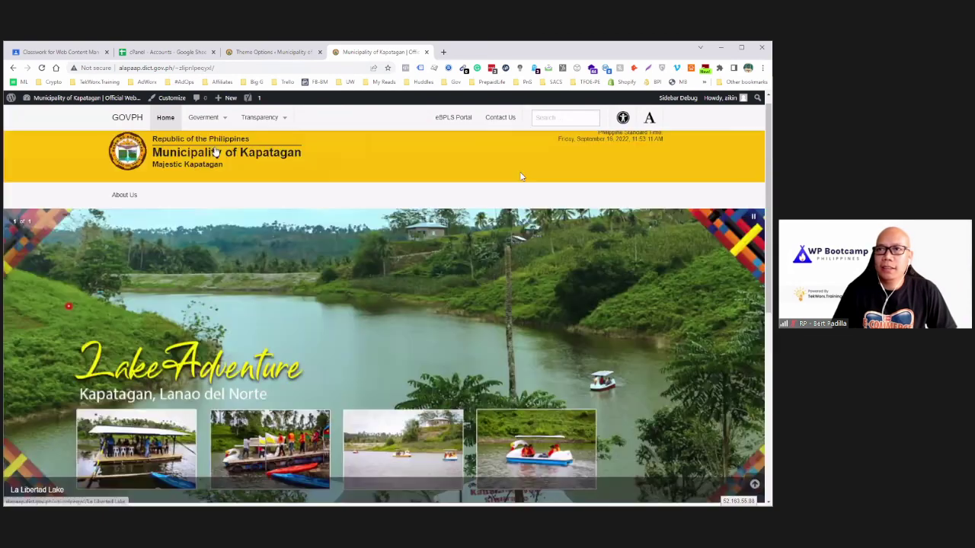
pyautogui.click(276, 52)
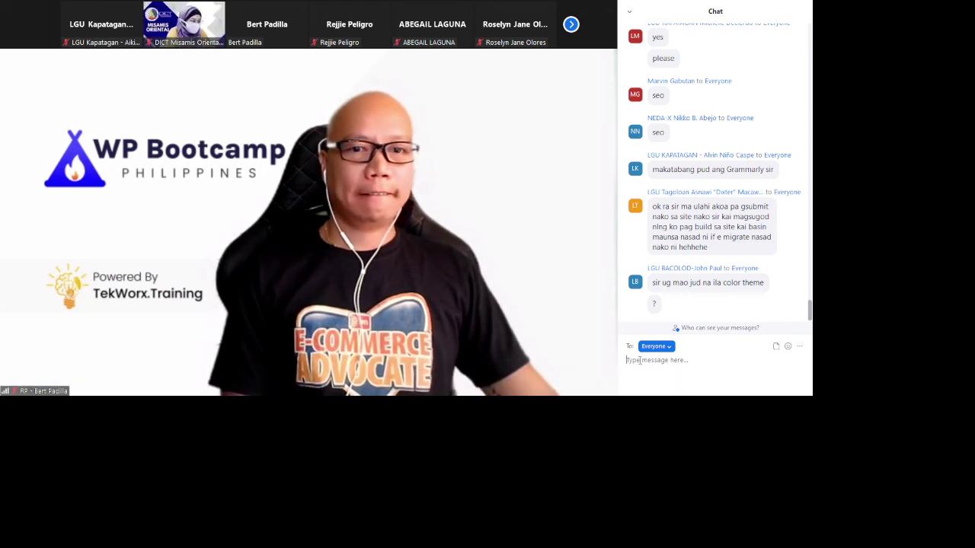
# Step: Send 'good' to everyone in the meeting chat
pyautogui.write('good')
pyautogui.press('Return')
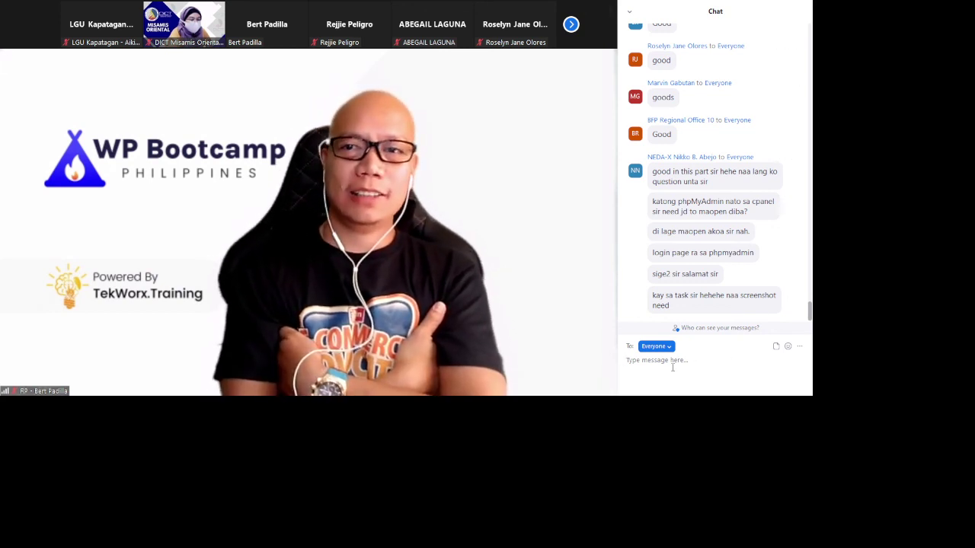
# Step: Draft a chat question about the top bar menu when going to the 'ubang page', leaving it unsent
pyautogui.write('sir ask ko sa t')
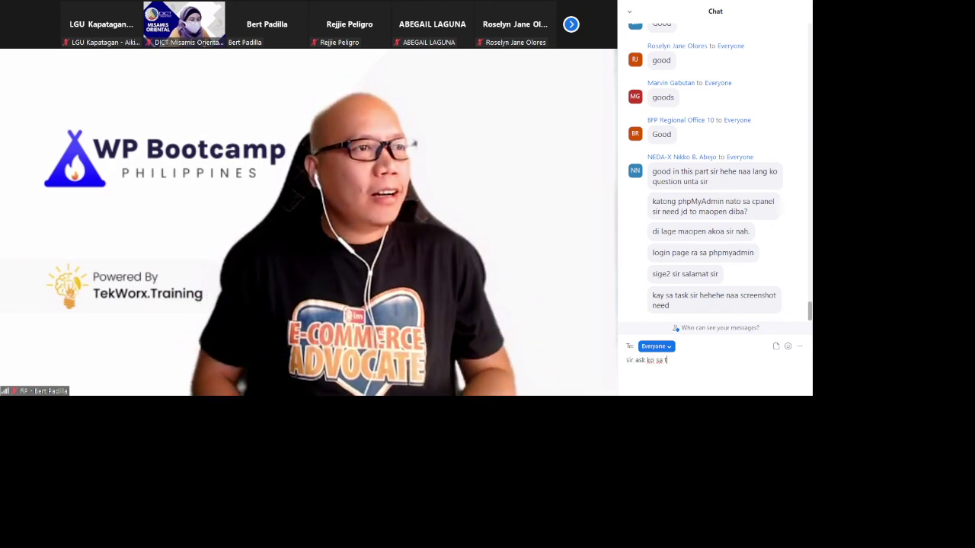
pyautogui.write('op bar me')
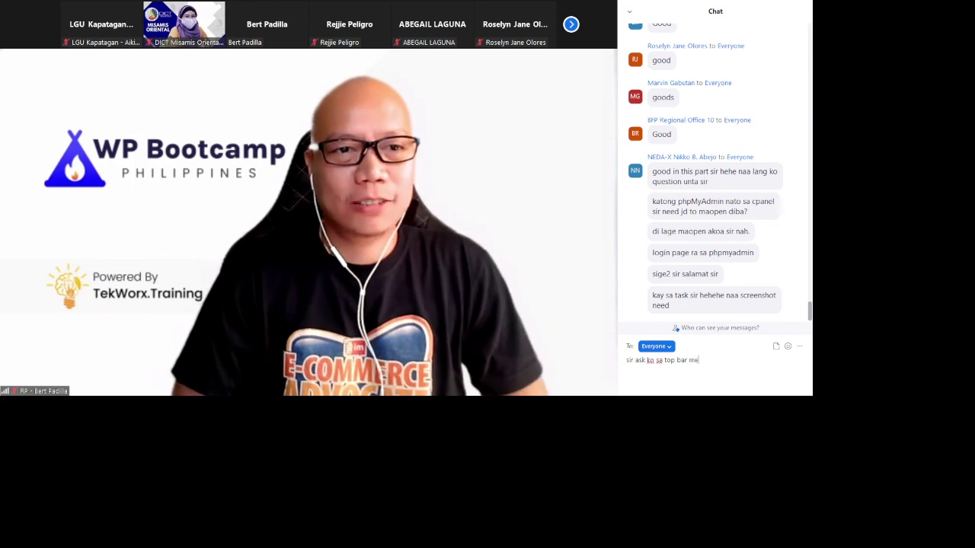
pyautogui.write('nu')
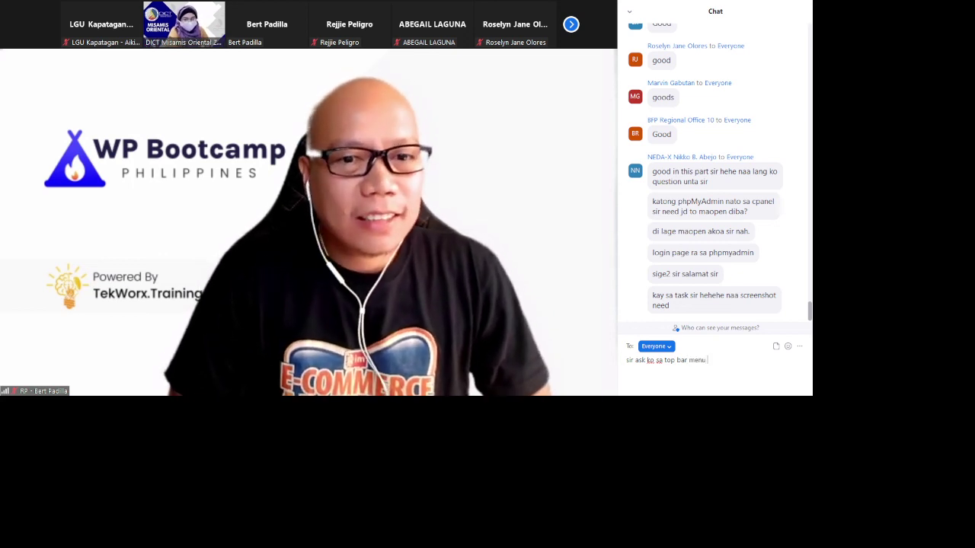
pyautogui.write(' ba')
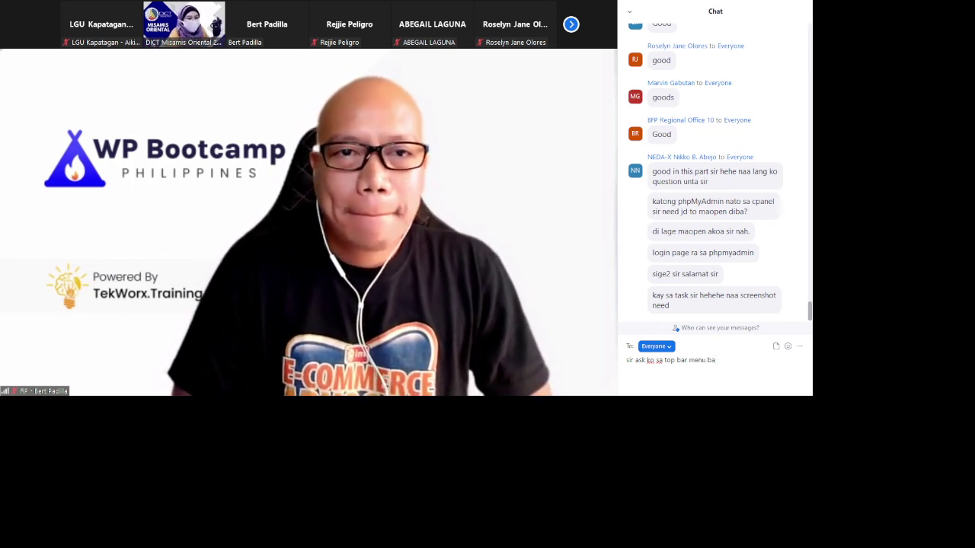
pyautogui.write(' ngano')
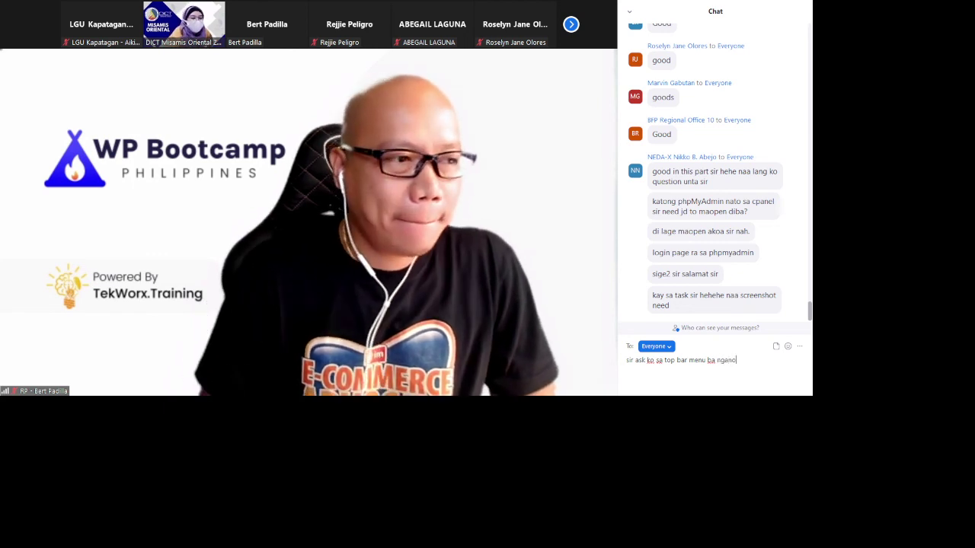
pyautogui.write(' man')
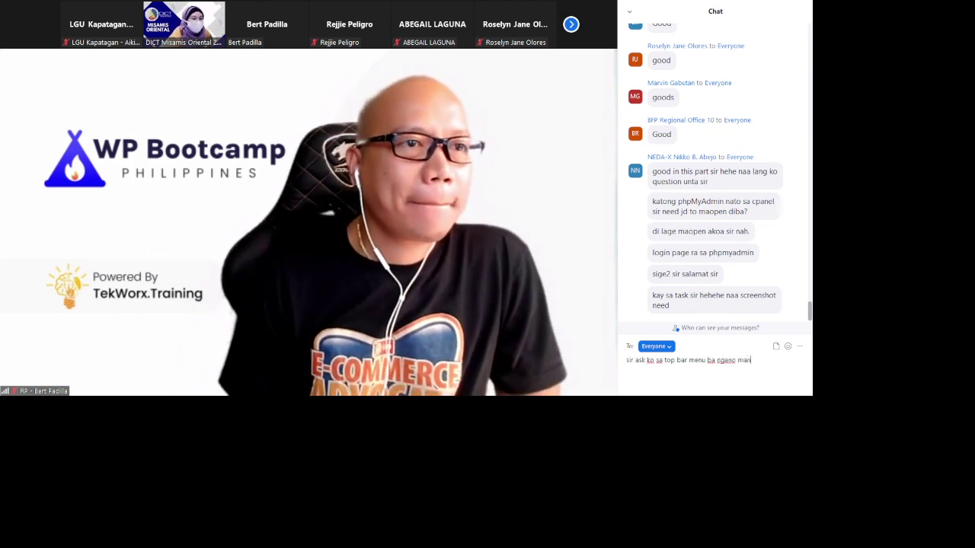
pyautogui.press('BackSpace')
pyautogui.press('BackSpace')
pyautogui.press('BackSpace')
pyautogui.write('i')
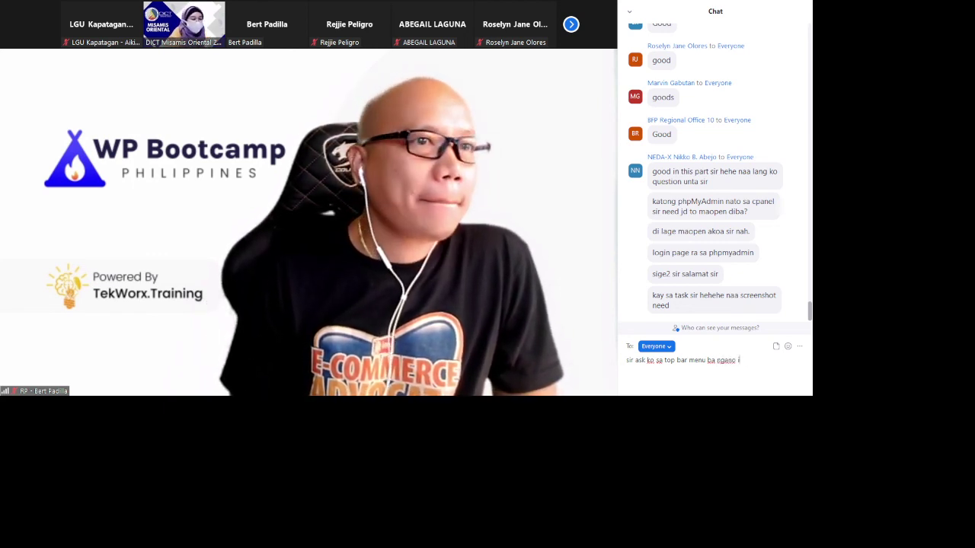
pyautogui.write('nig adto')
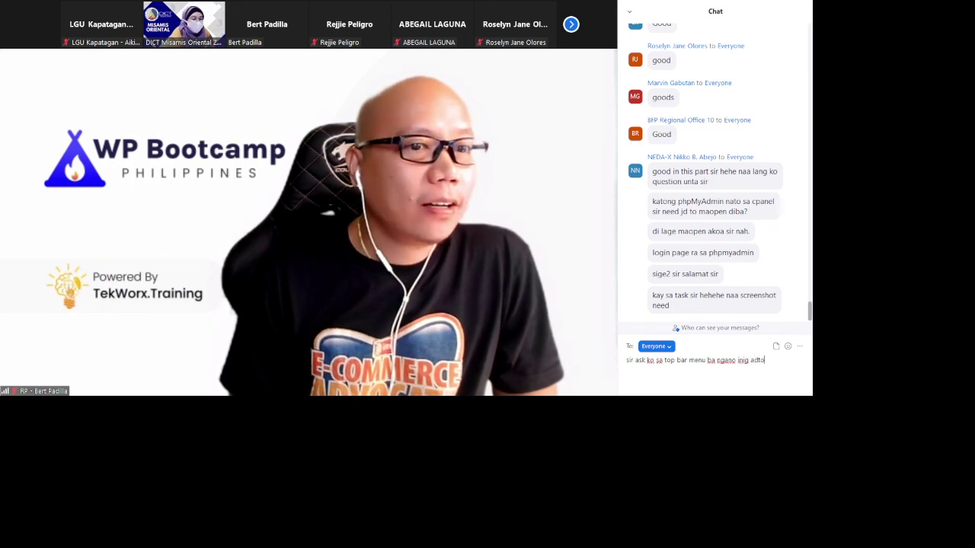
pyautogui.write(' ni')
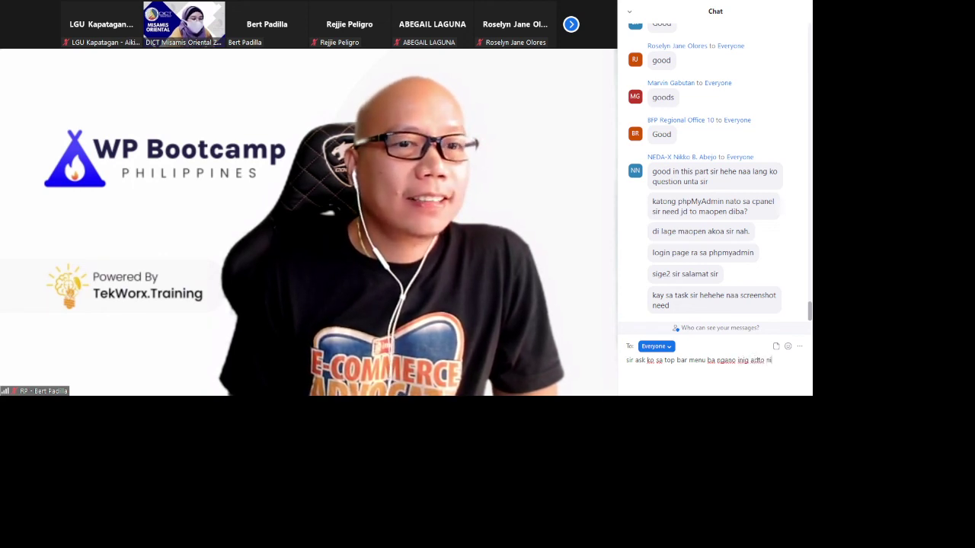
pyautogui.write('mo sa pa')
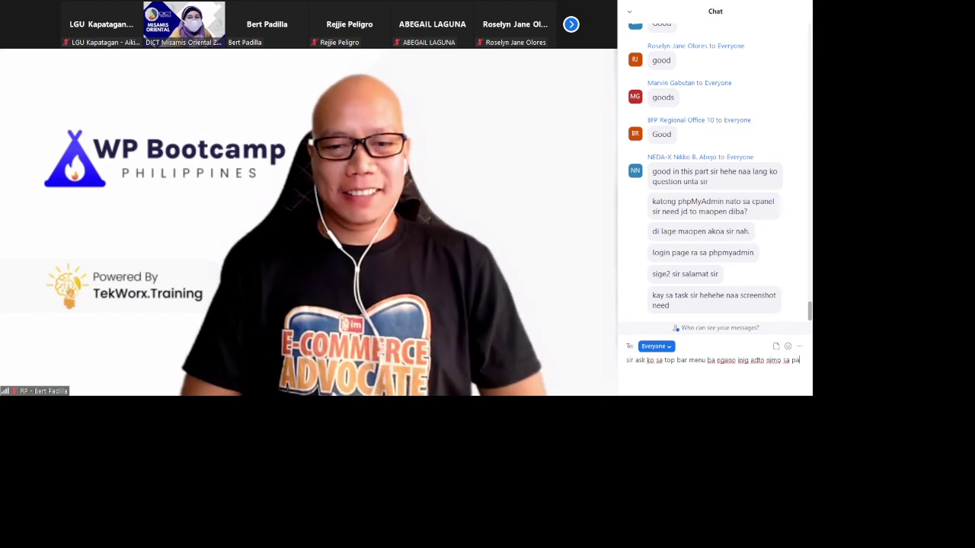
pyautogui.write('g')
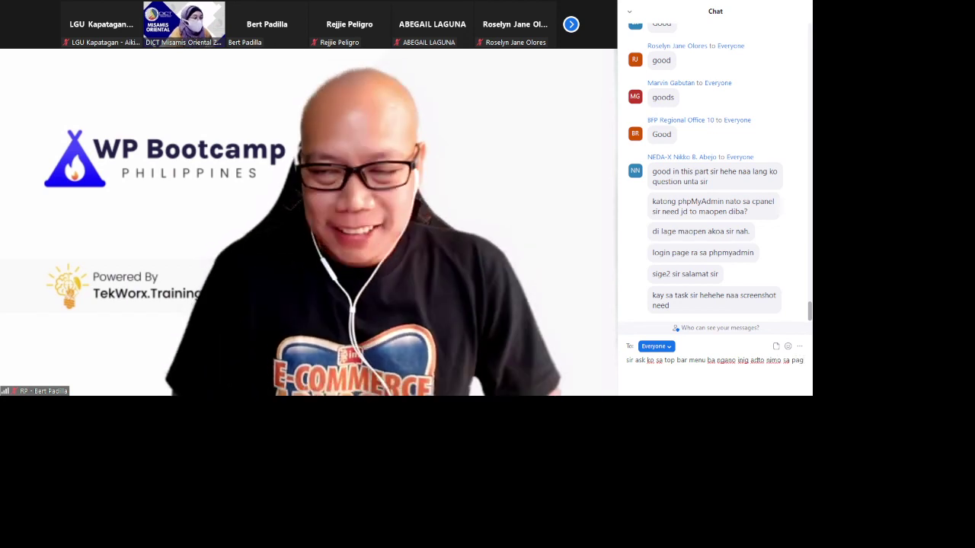
pyautogui.press('BackSpace')
pyautogui.press('BackSpace')
pyautogui.press('BackSpace')
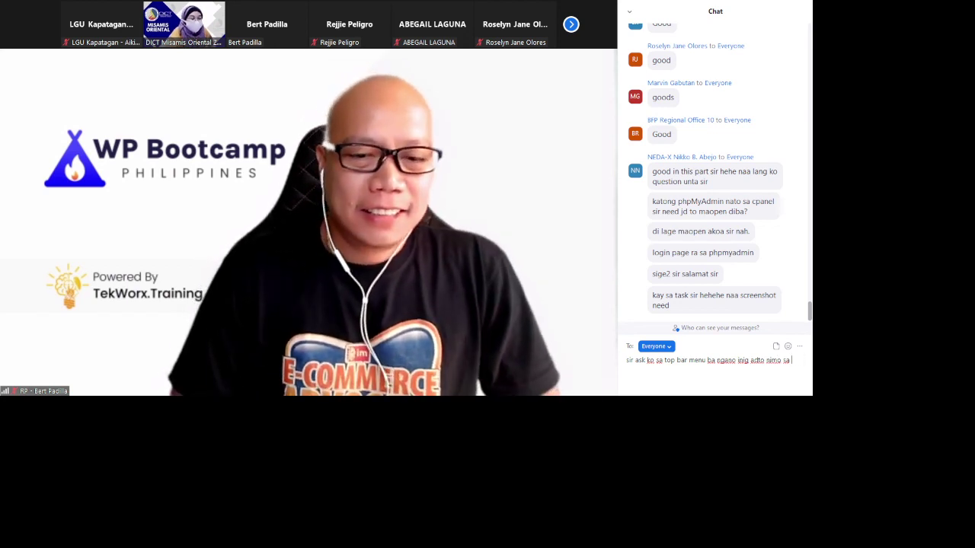
pyautogui.write('ubang page')
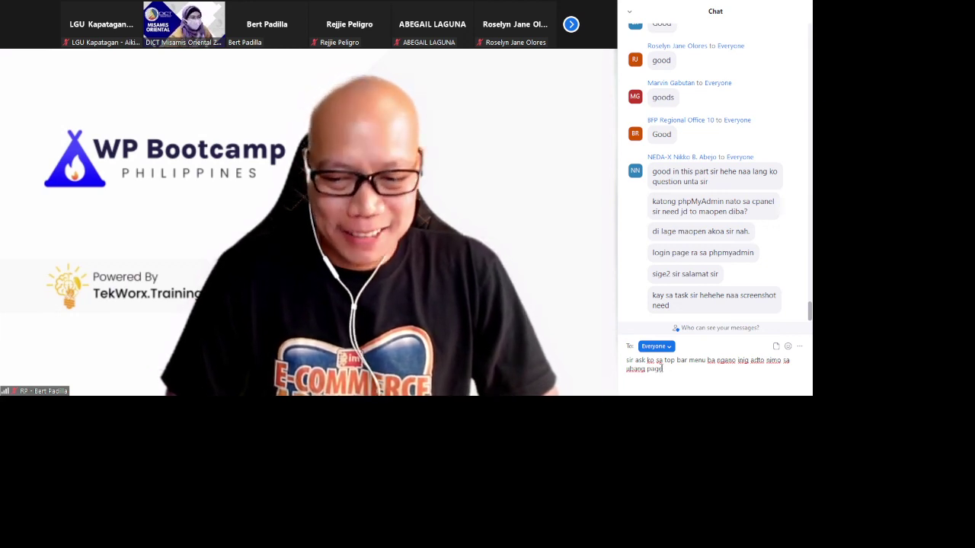
pyautogui.write('e')
pyautogui.hotkey('ctrl', 'a')
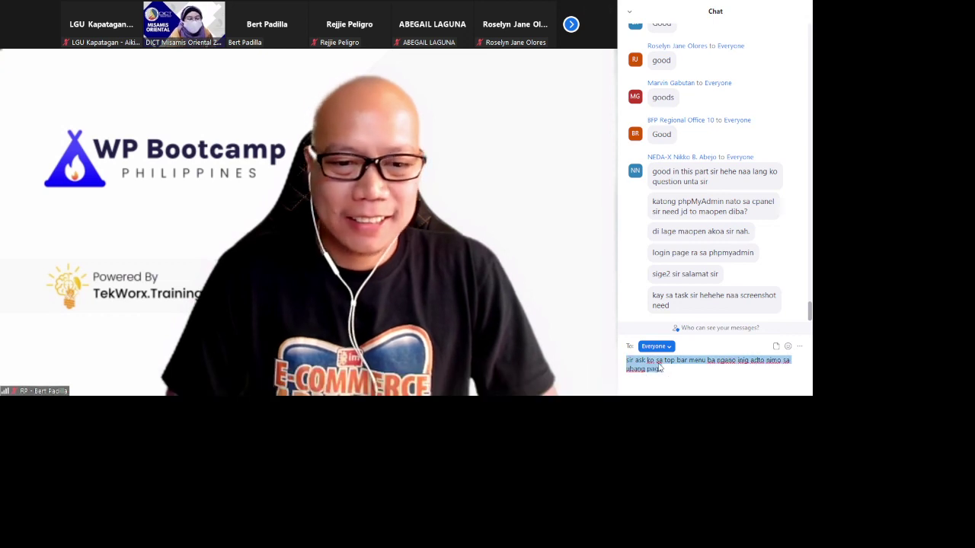
# Step: Clear the draft and send 'naa koy record maam' to everyone
pyautogui.press('BackSpace')
pyautogui.write('naa ko')
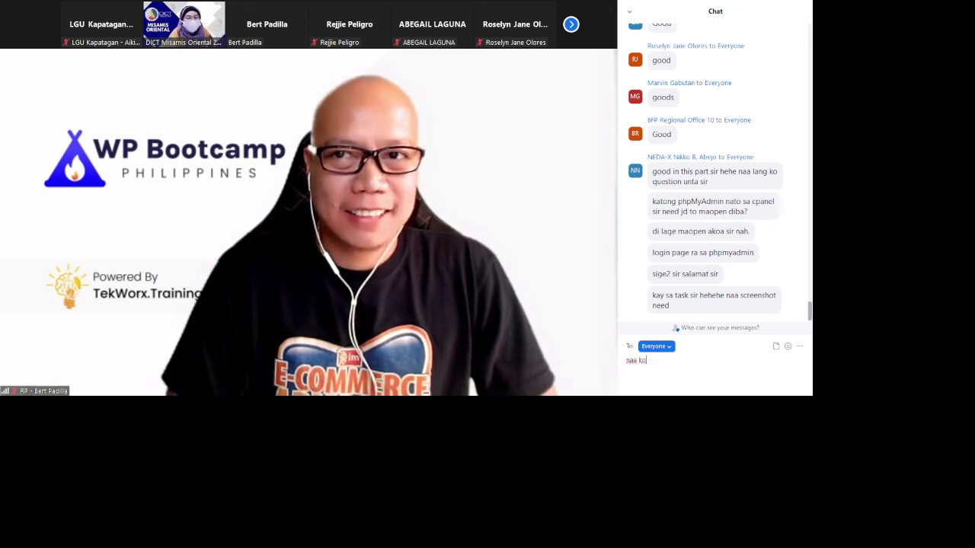
pyautogui.write('y rec')
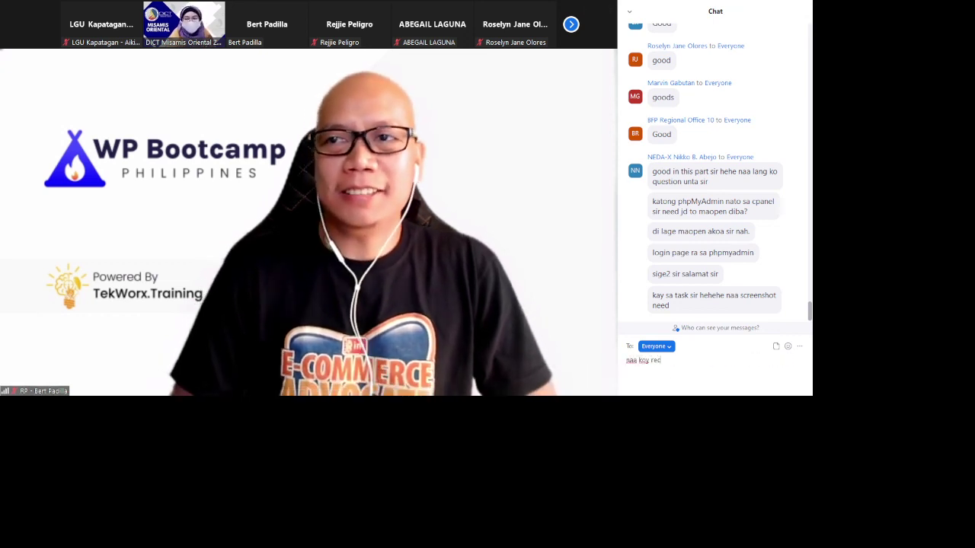
pyautogui.write('ord mia')
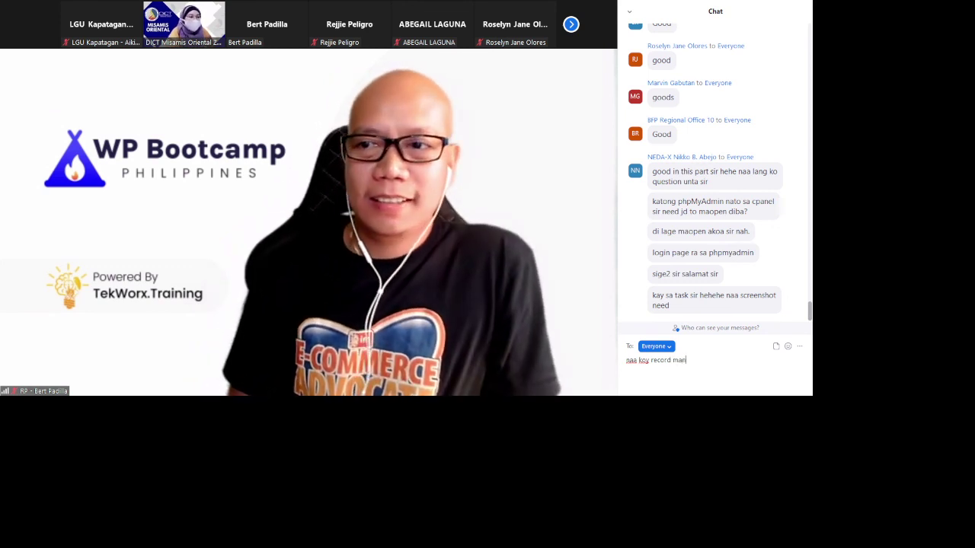
pyautogui.write('am')
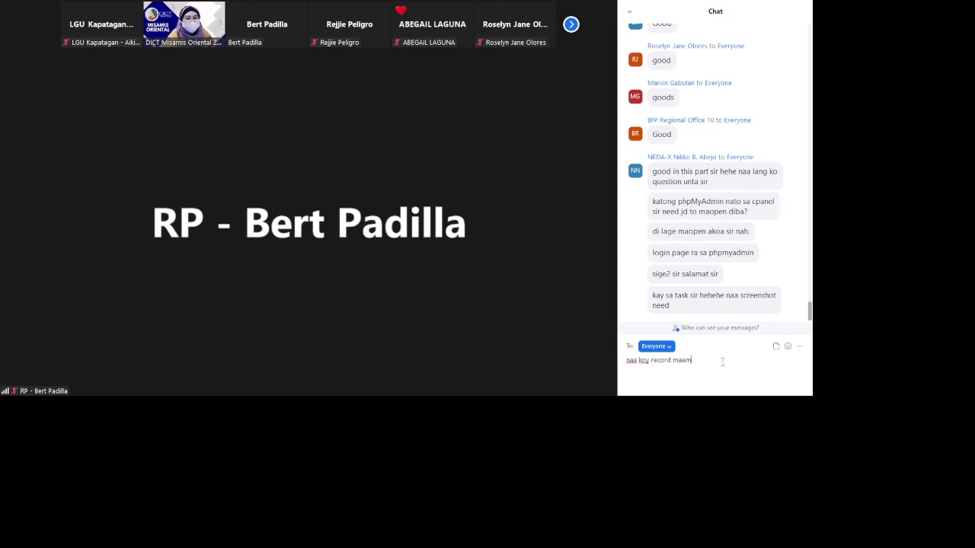
pyautogui.press('Return')
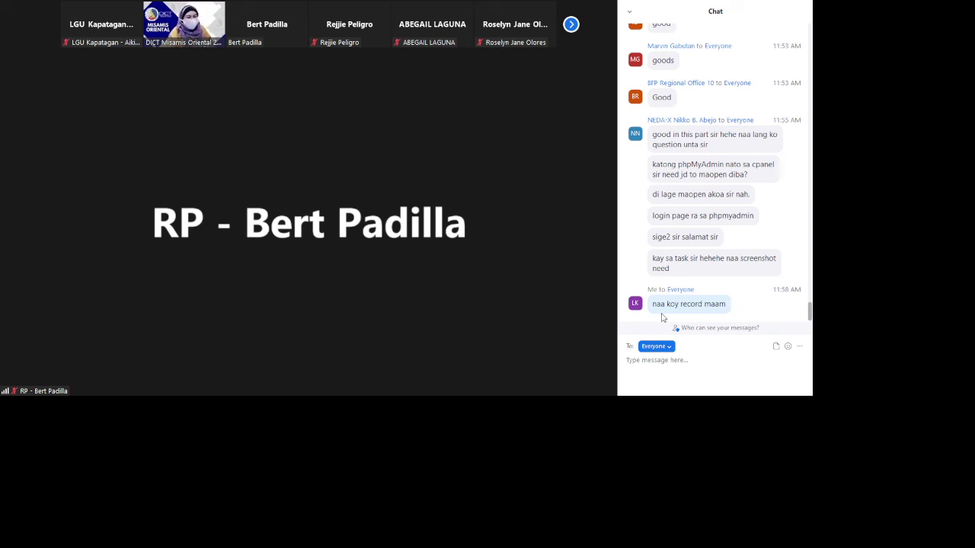
# Step: Send a second chat message, 'okay2 upload nalang nako'
pyautogui.click(707, 365)
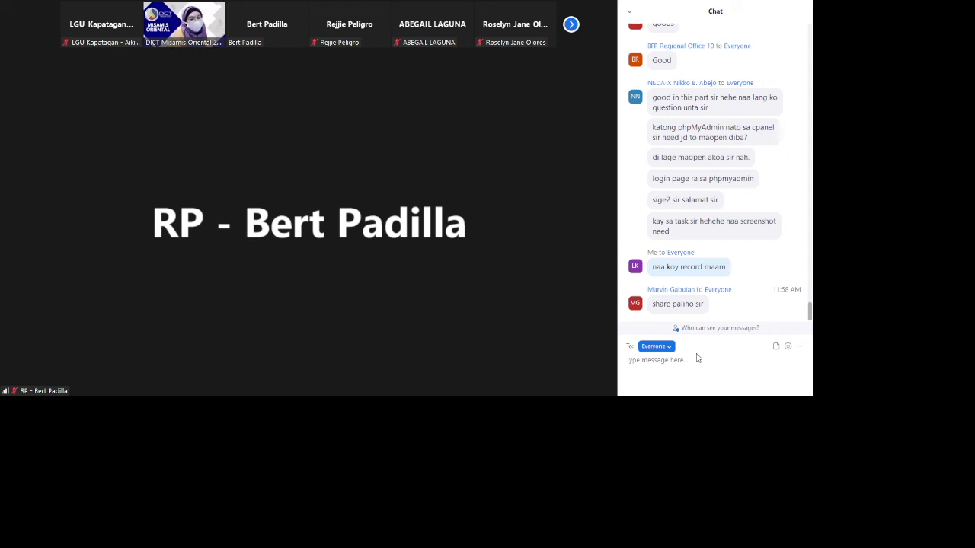
pyautogui.click(697, 357)
pyautogui.write('s')
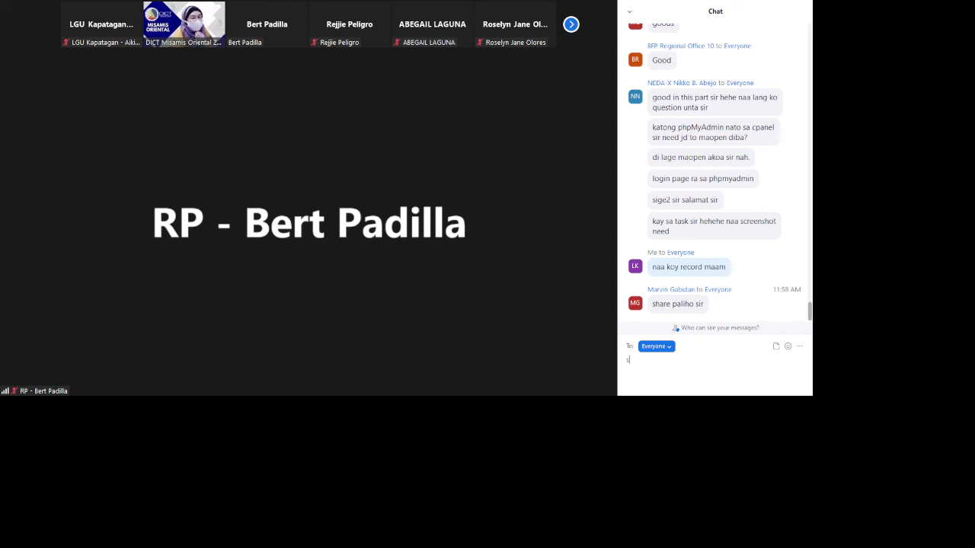
pyautogui.press('BackSpace')
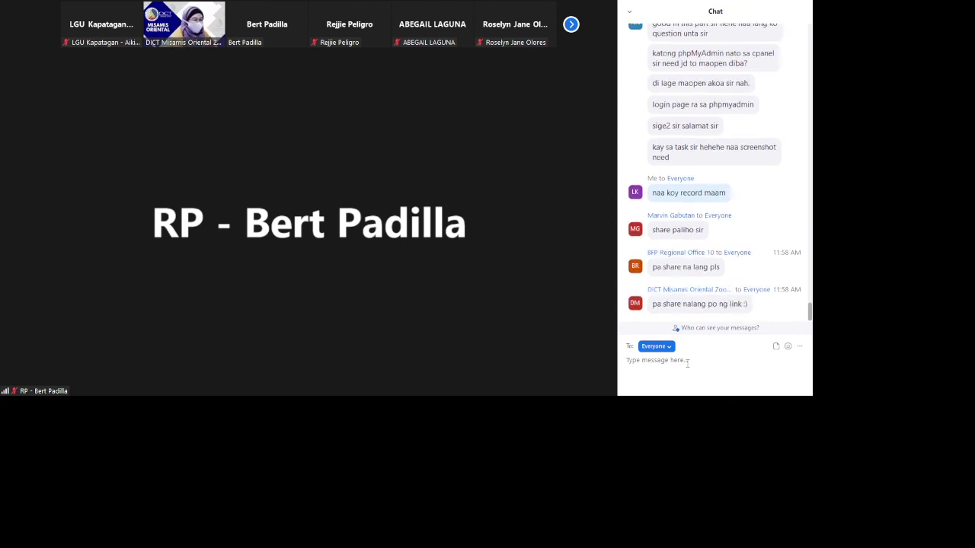
pyautogui.write('okay2 ')
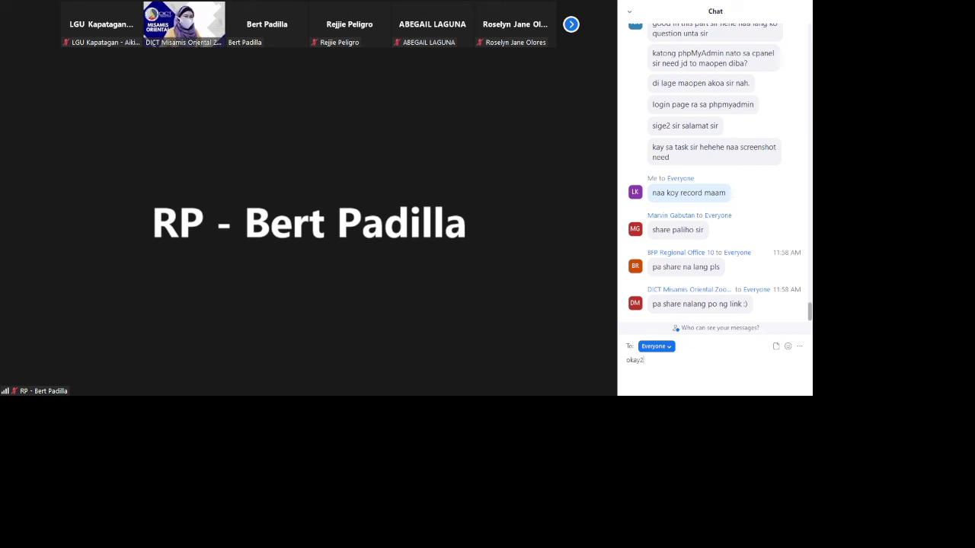
pyautogui.write('upload na')
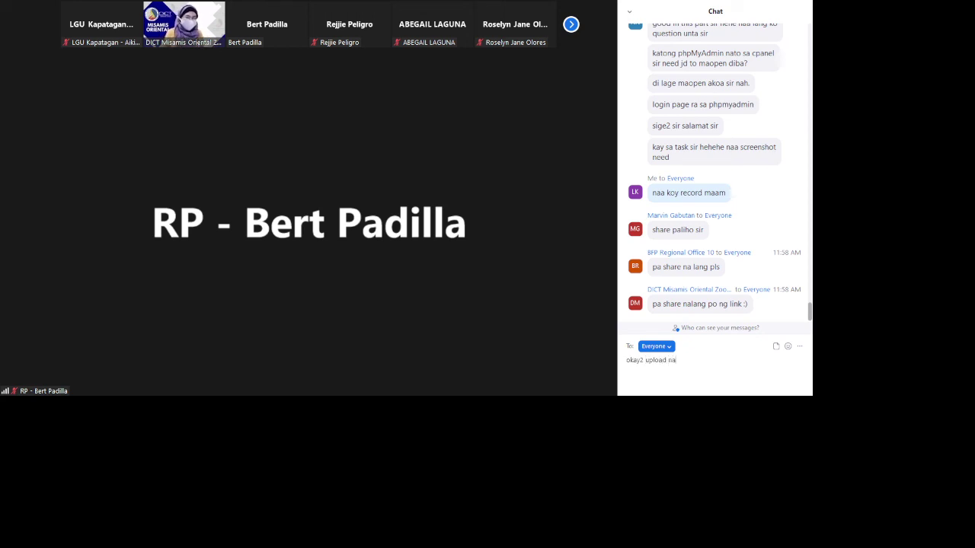
pyautogui.write('lang nako')
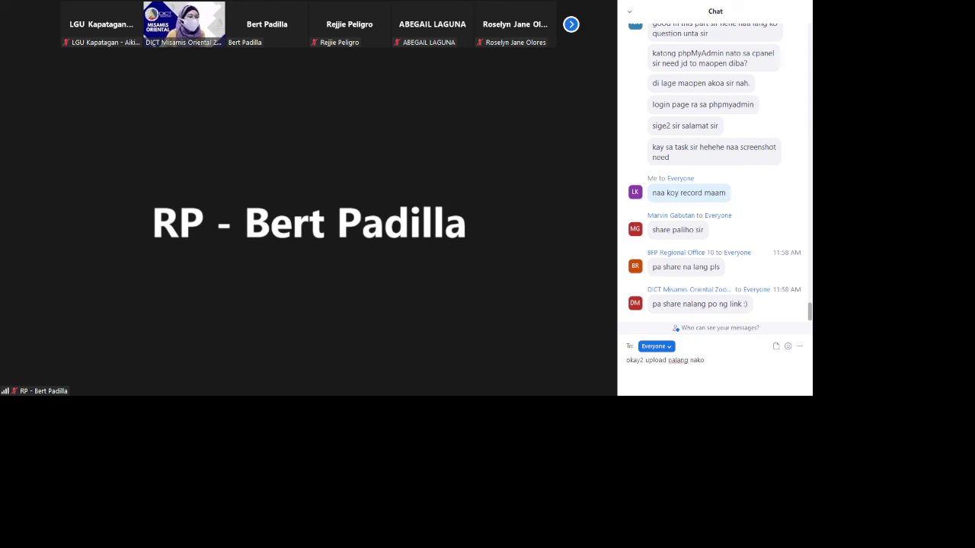
pyautogui.press('Return')
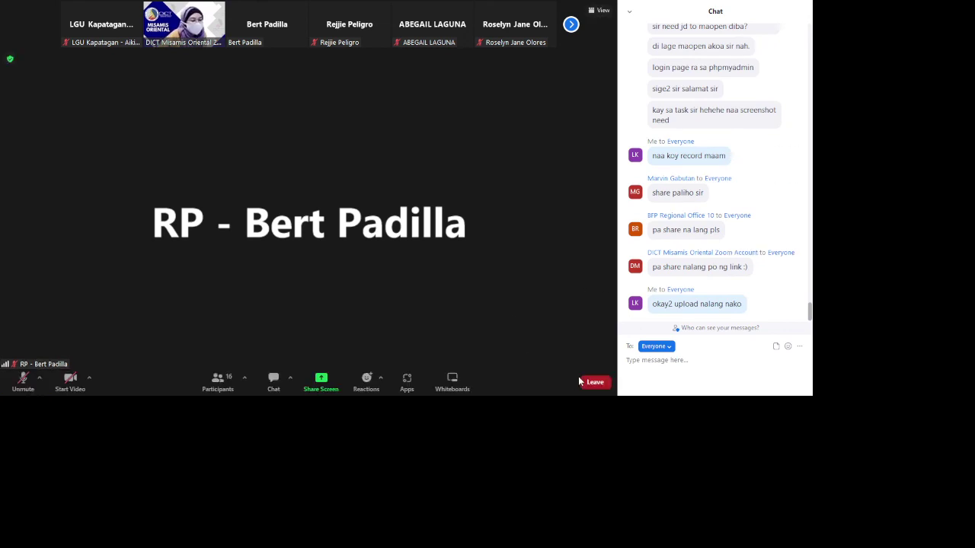